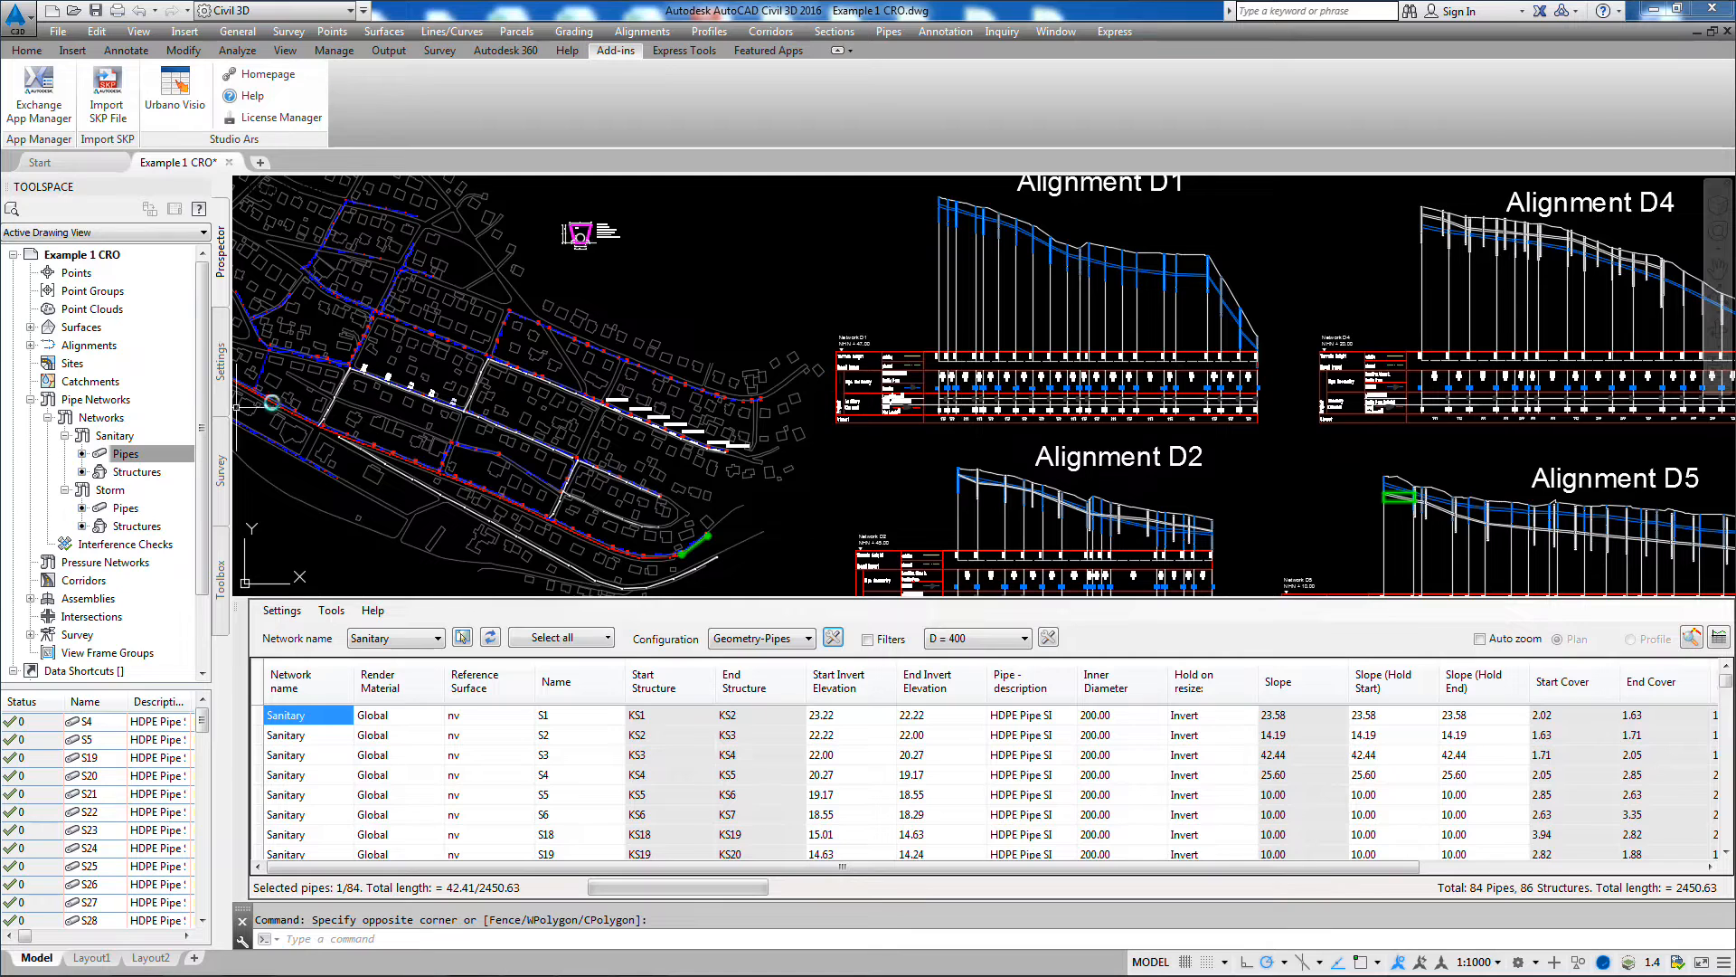
Step: List the Storm network's pipes in the drawing's network tree and switch the pipe network table to the Storm network
click(115, 436)
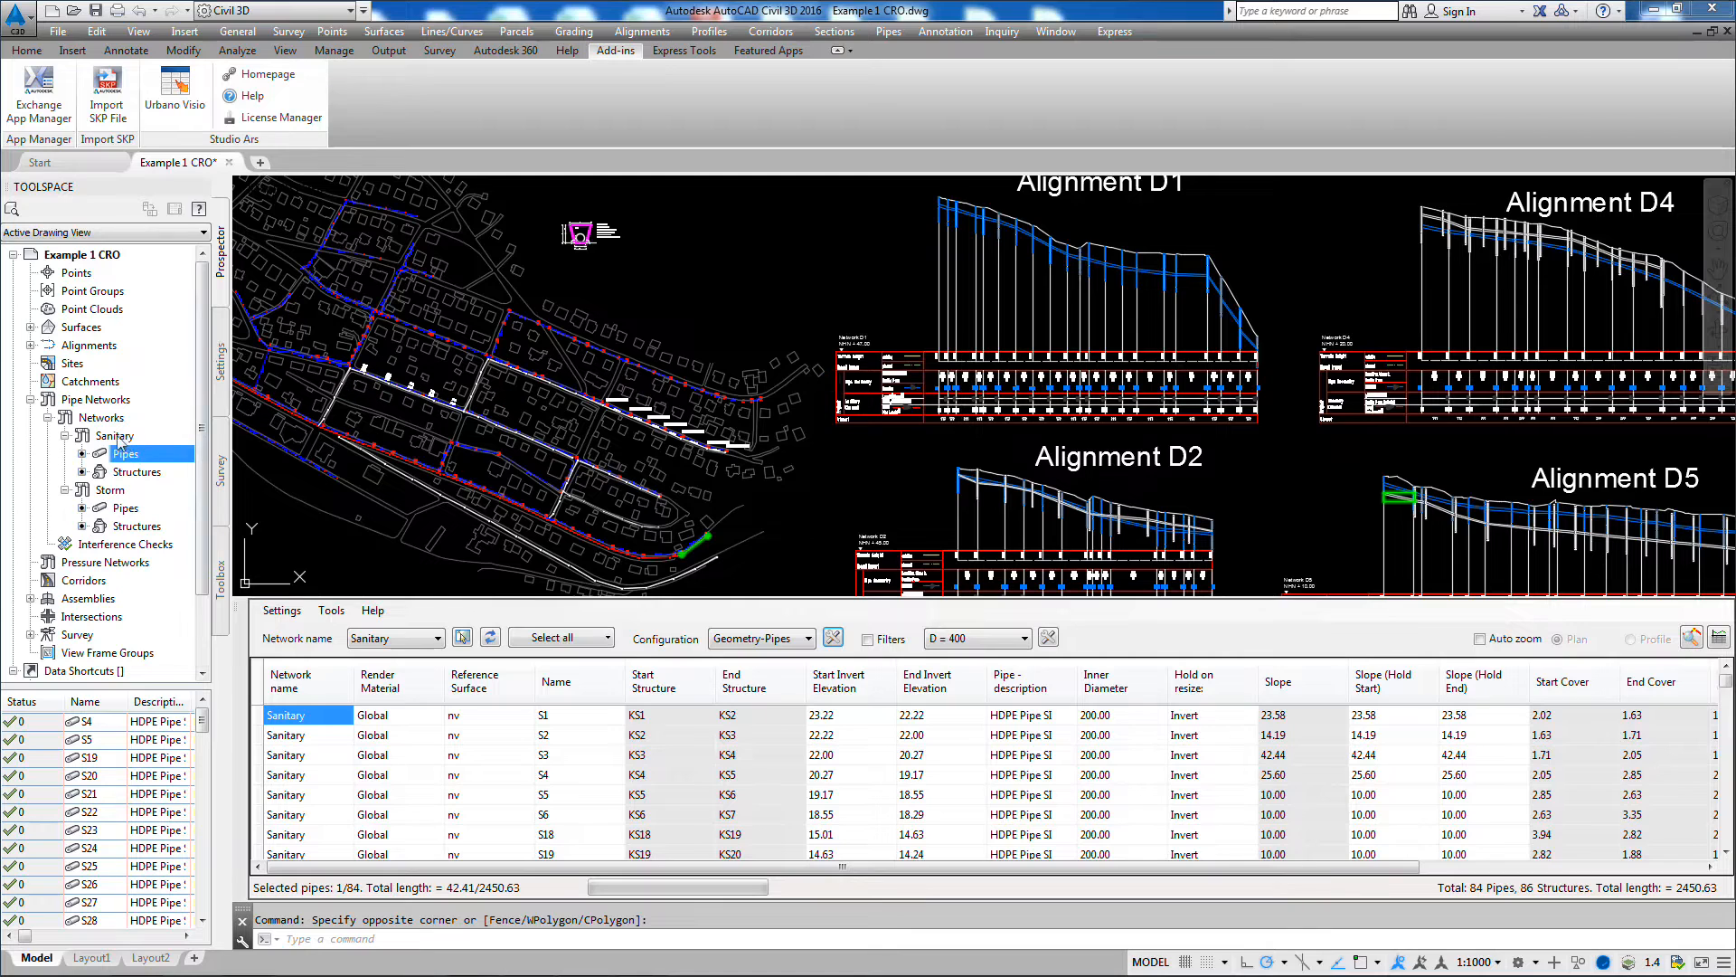
click(109, 490)
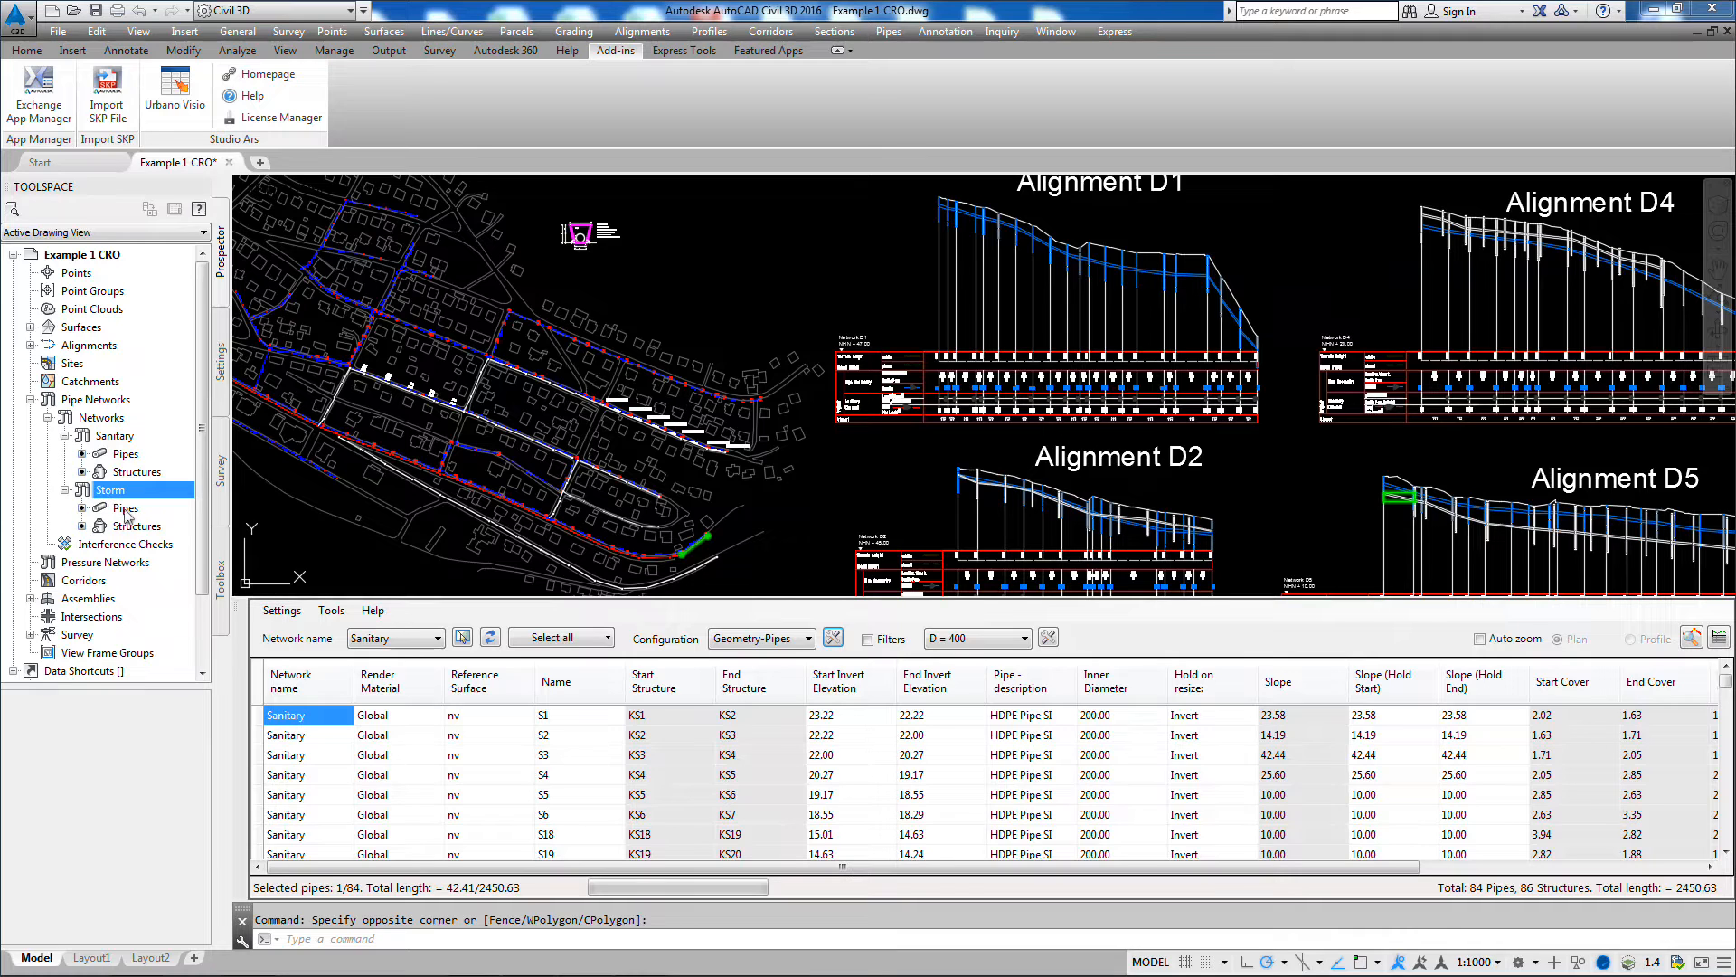
click(126, 508)
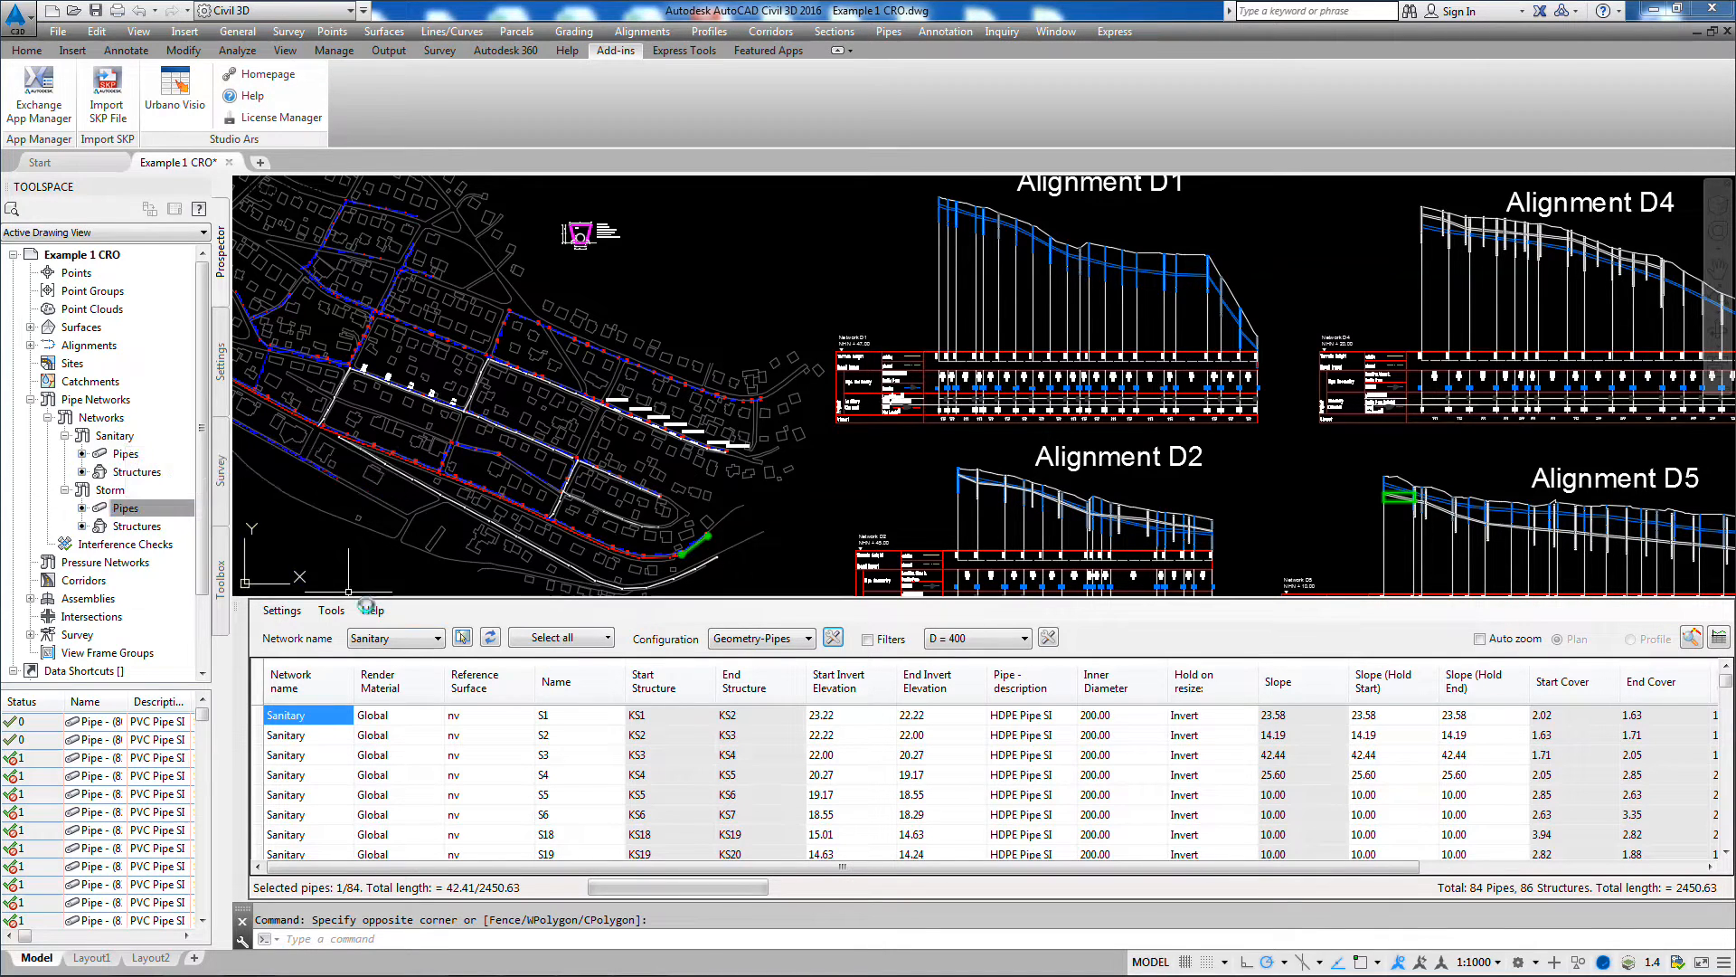
click(440, 642)
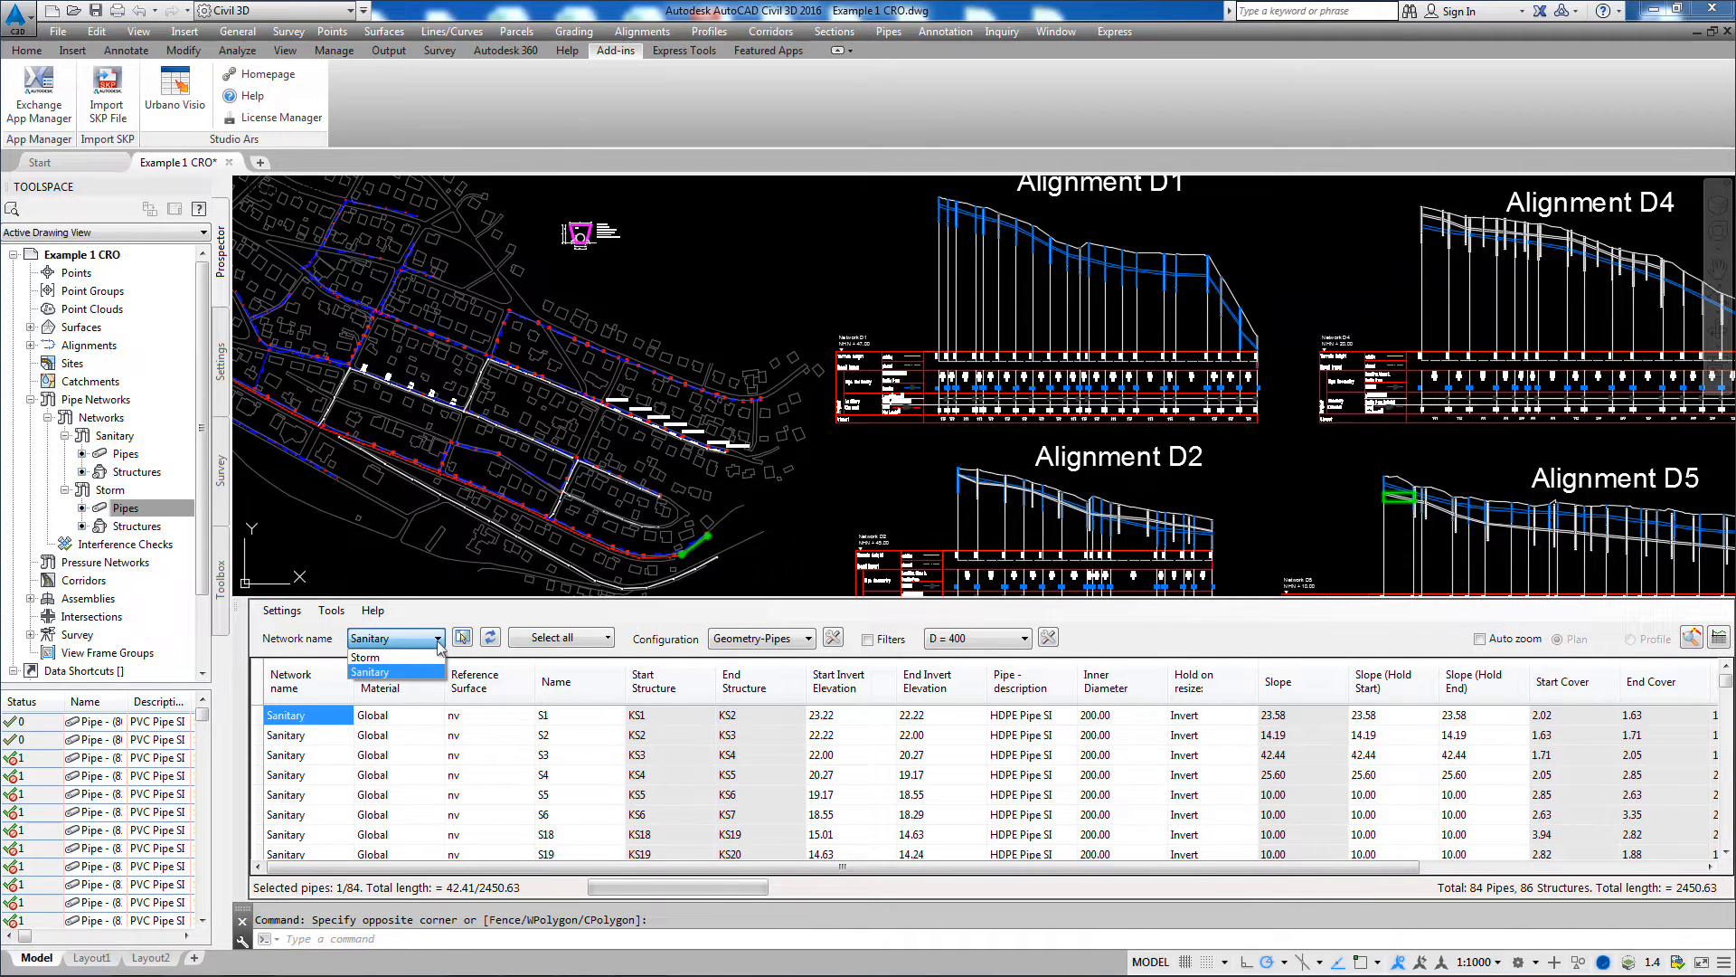
click(378, 663)
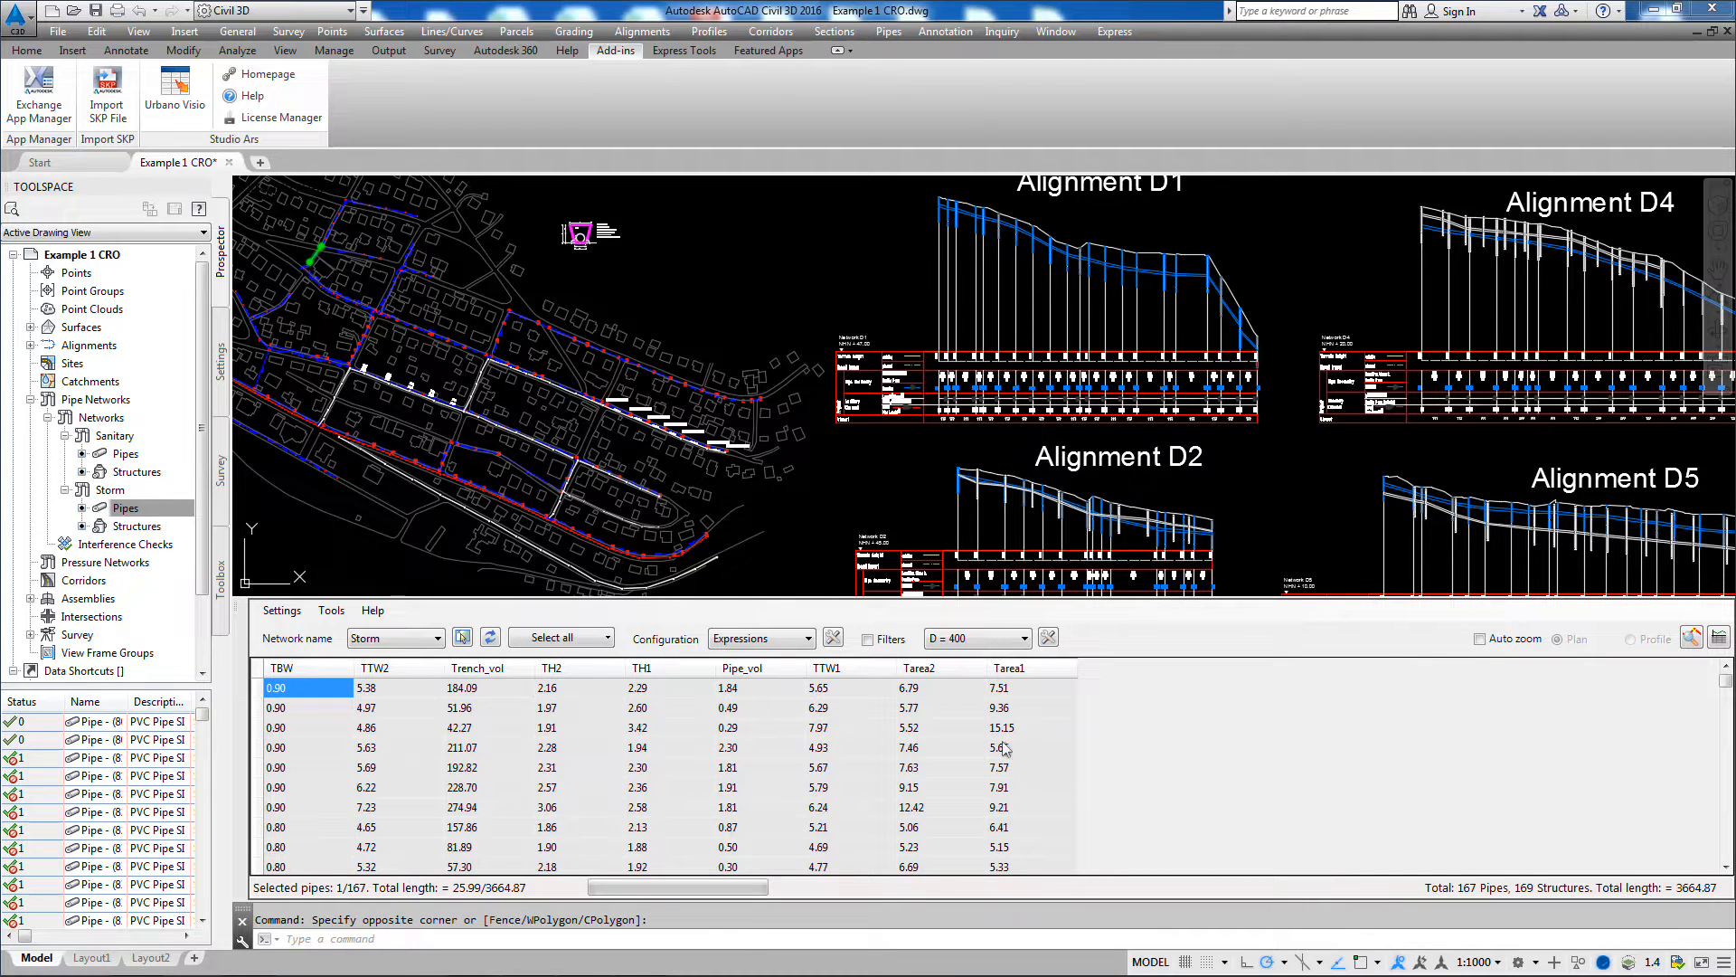
Step: Review the Storm pipe data in the Geometry-Pipes and Pipe Hydraulics configurations
click(808, 641)
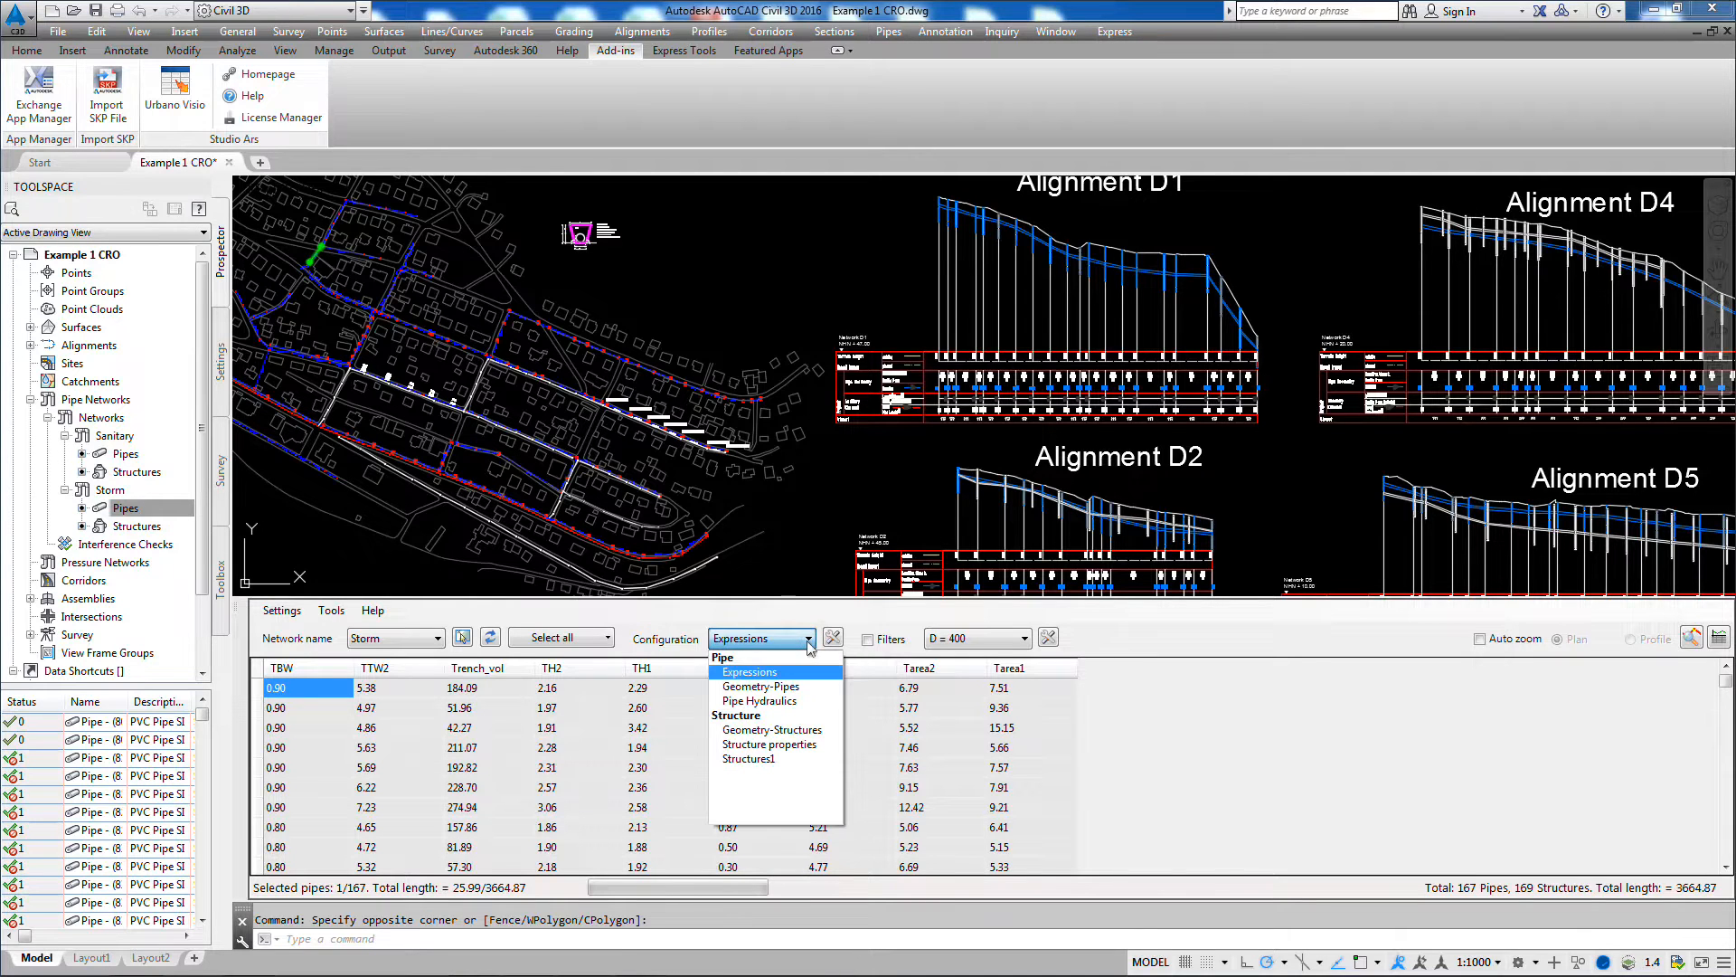
click(787, 689)
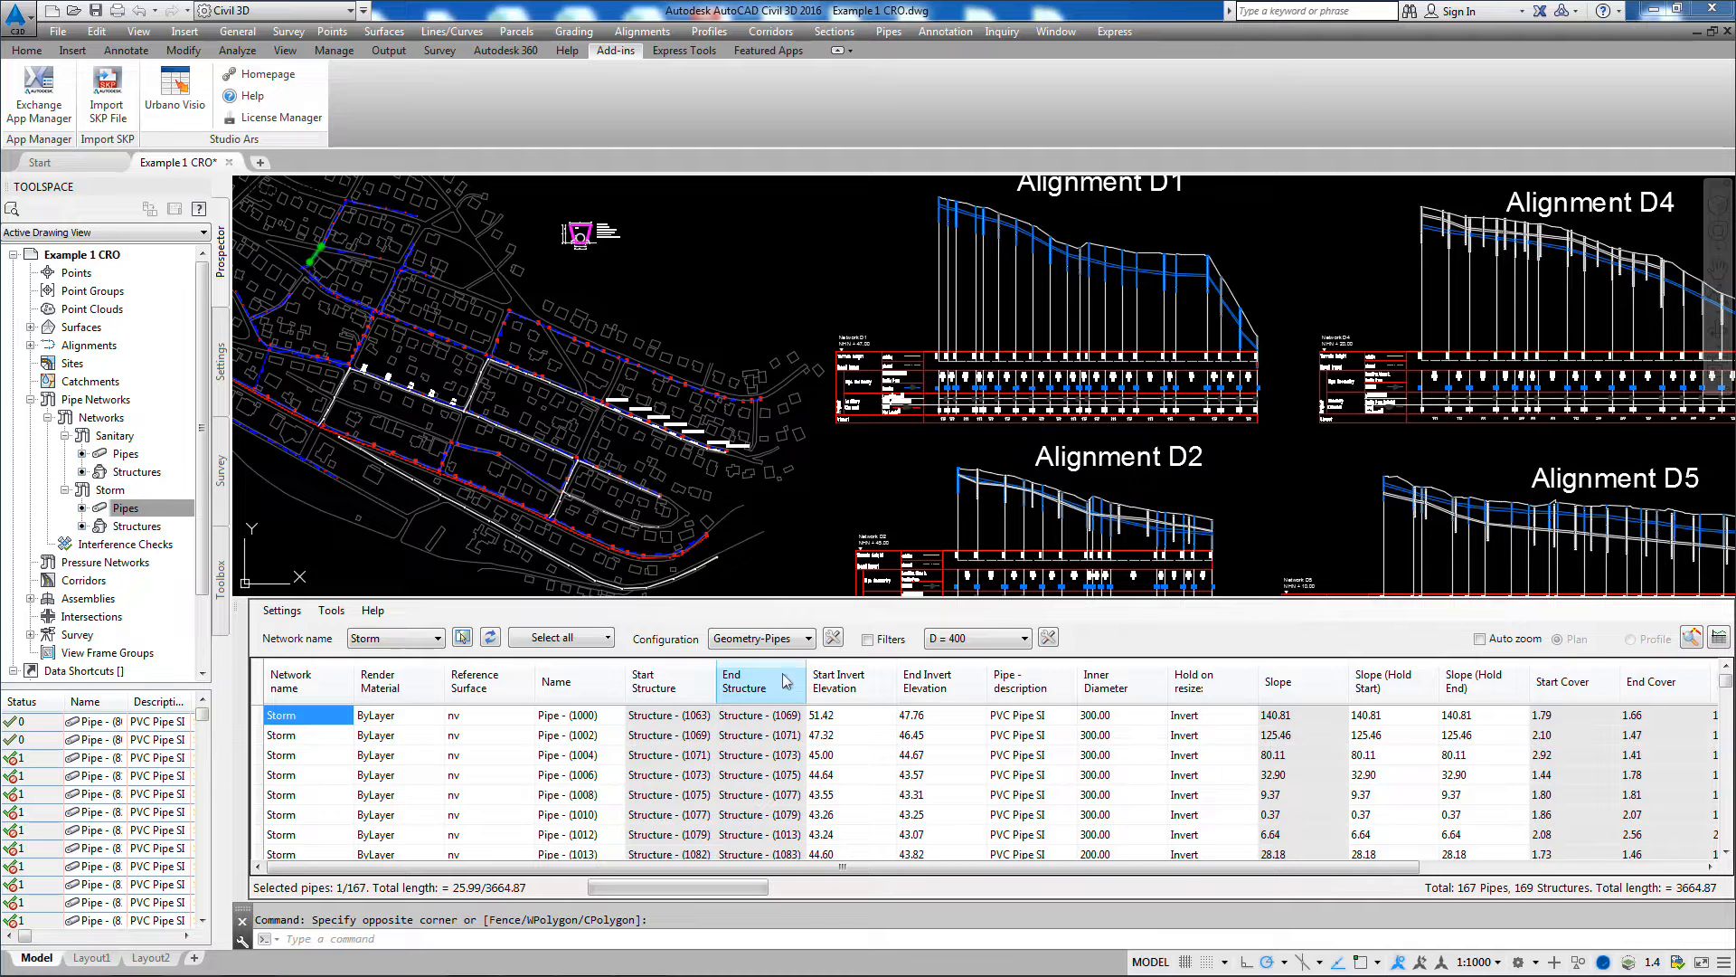
click(809, 640)
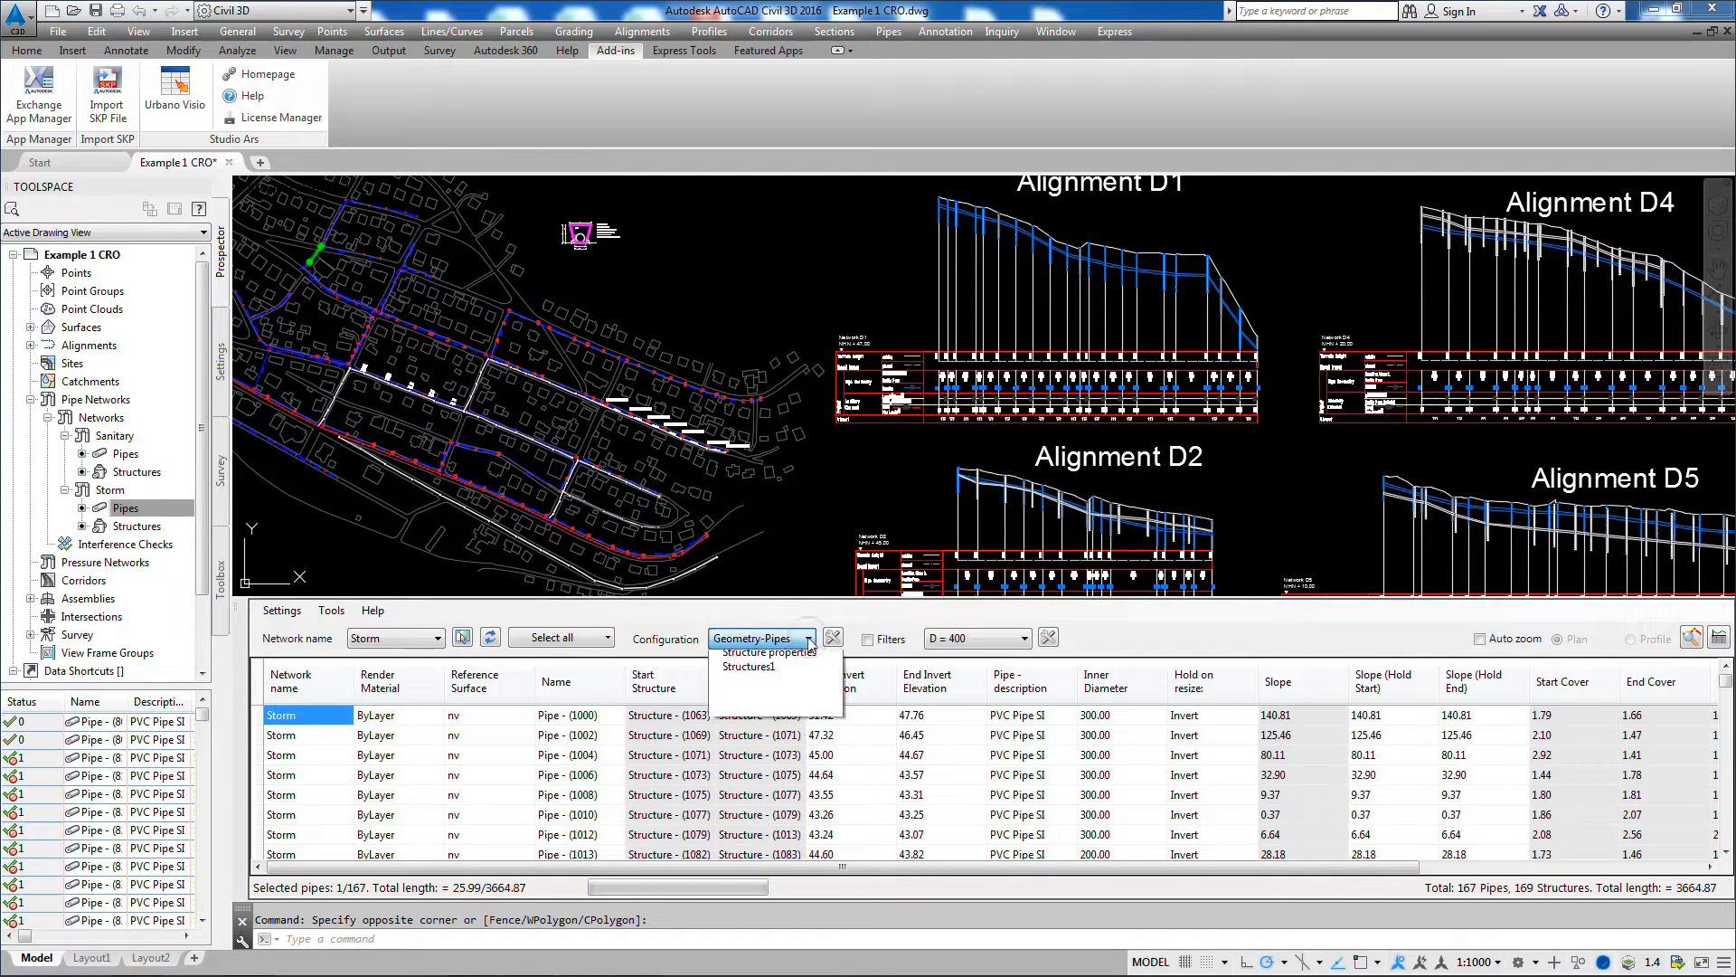
click(792, 705)
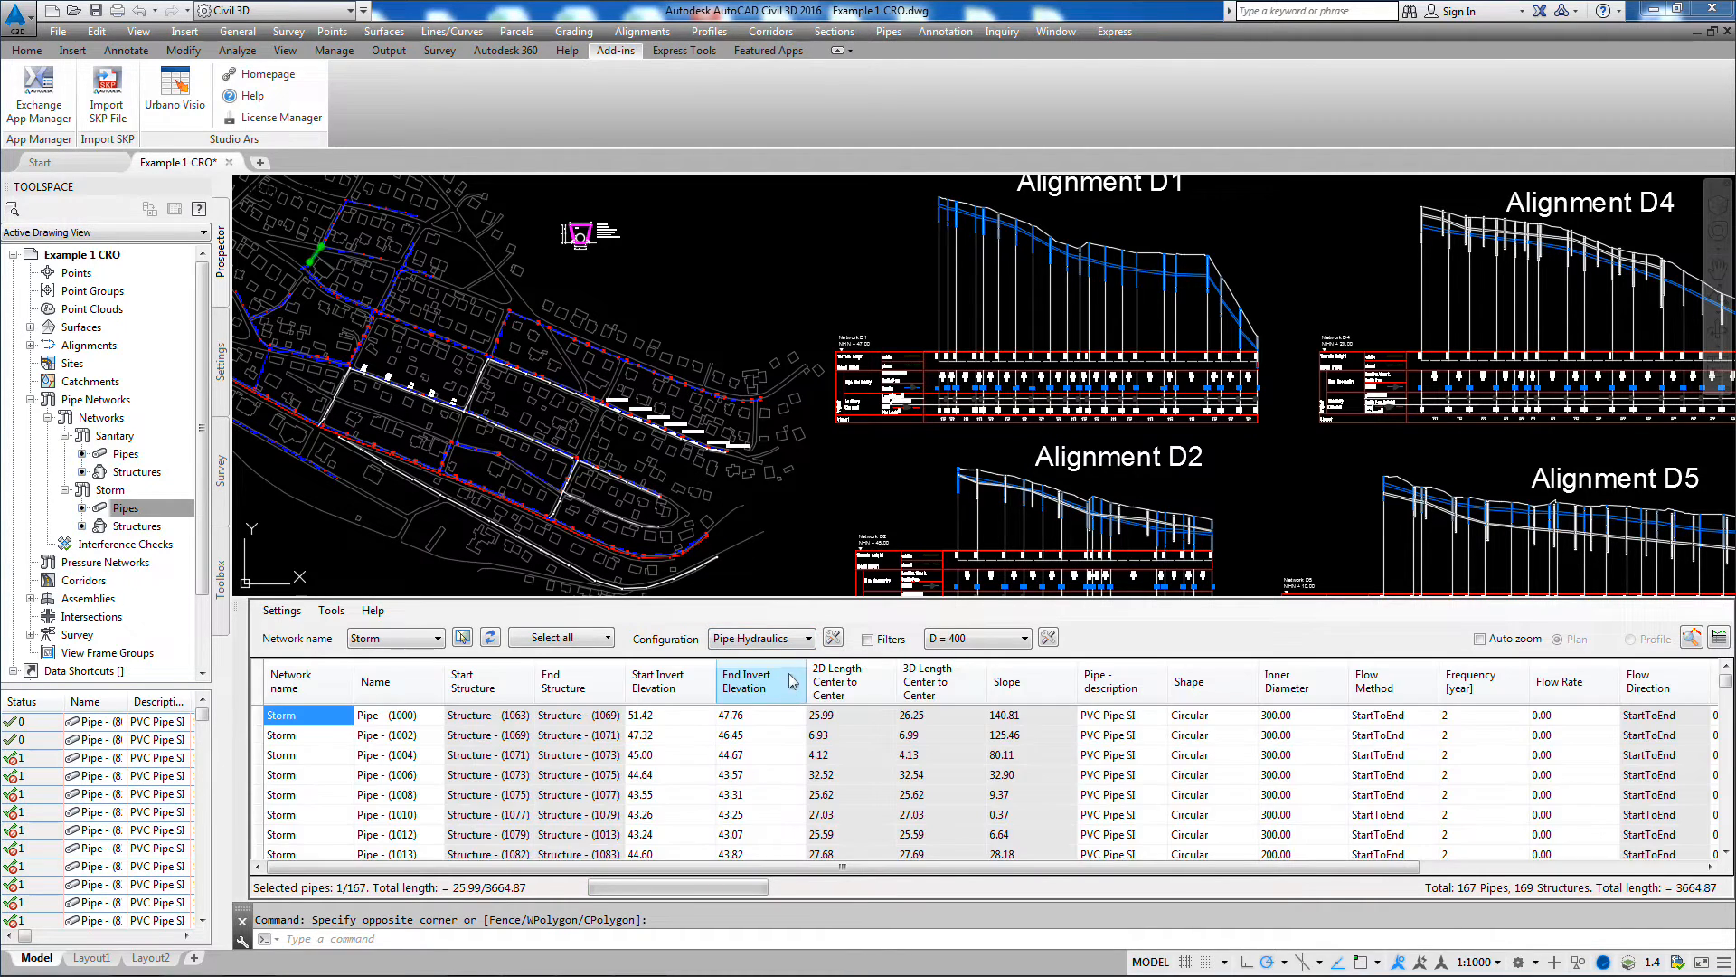
Step: Review the Storm structure data in the Geometry-Structures, Structure properties and Structures1 configurations
click(809, 639)
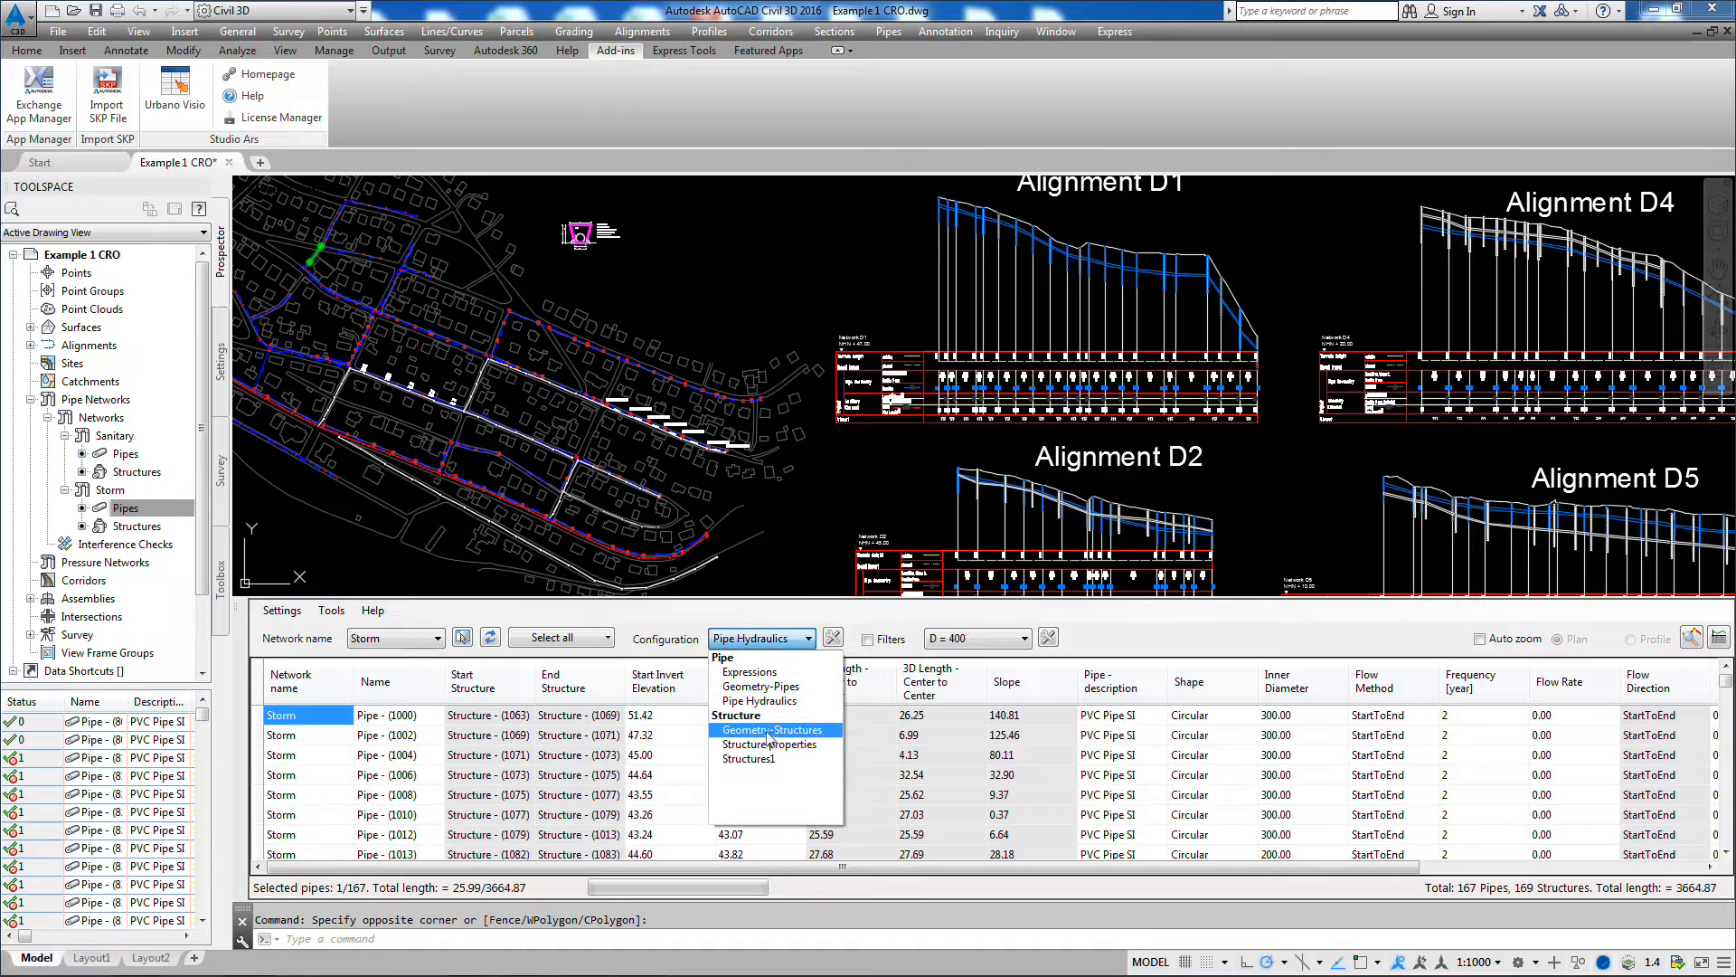
click(772, 729)
click(809, 642)
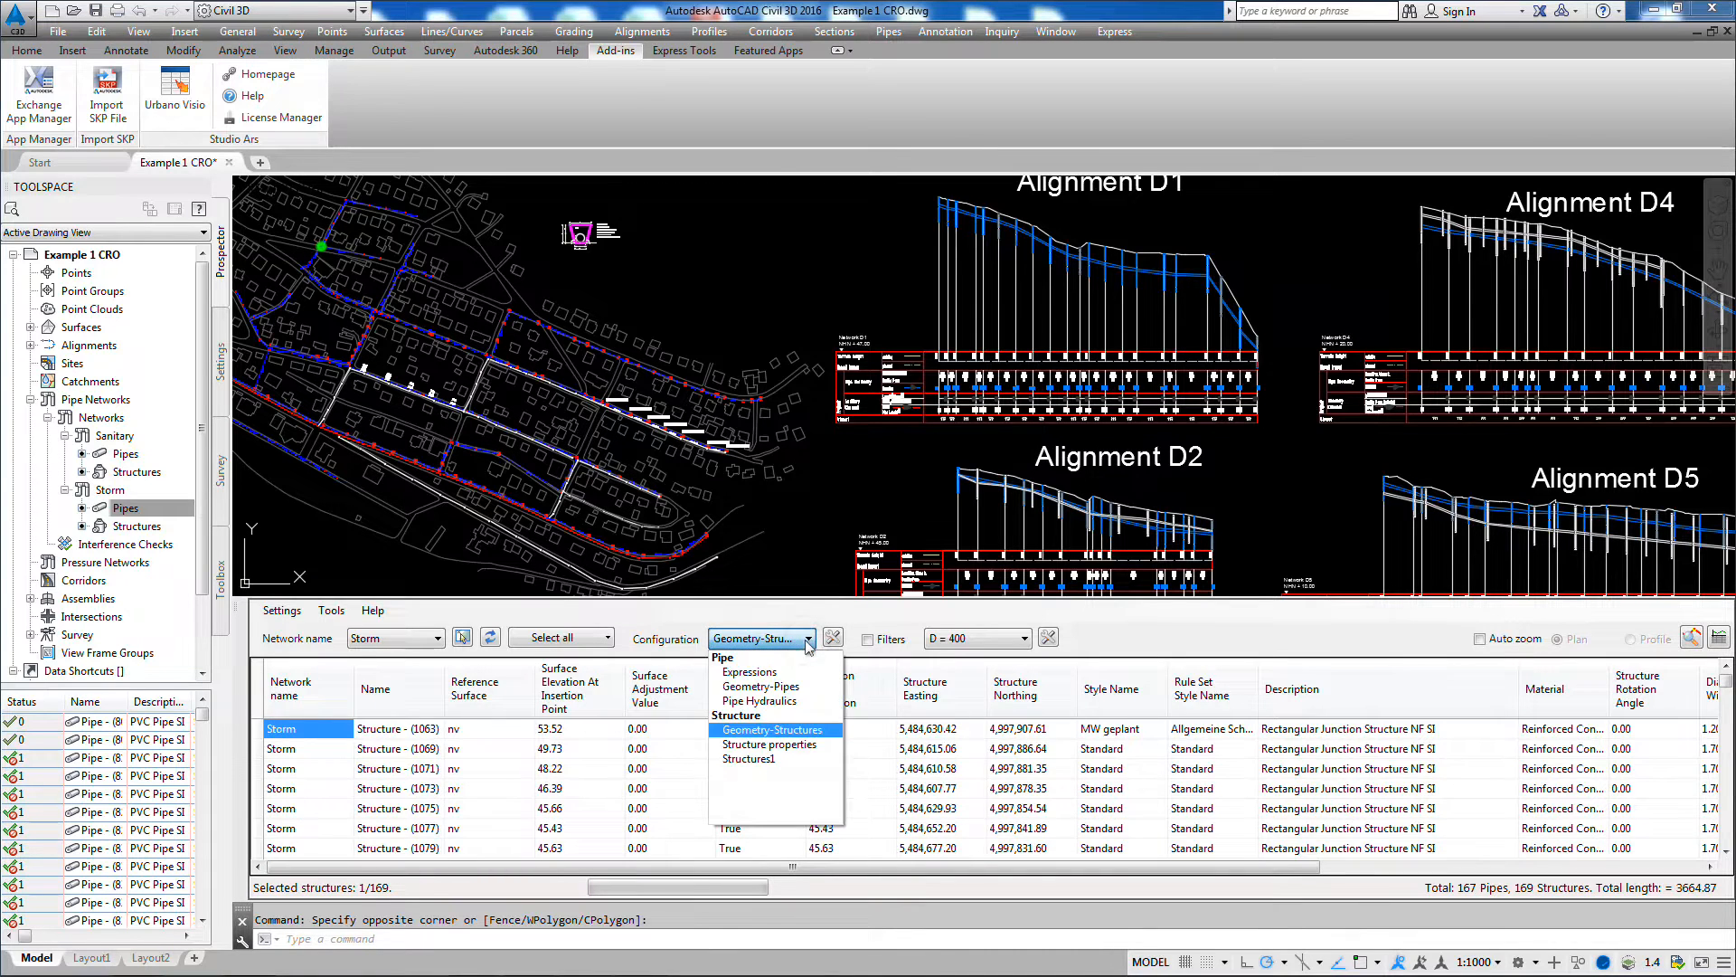
click(776, 744)
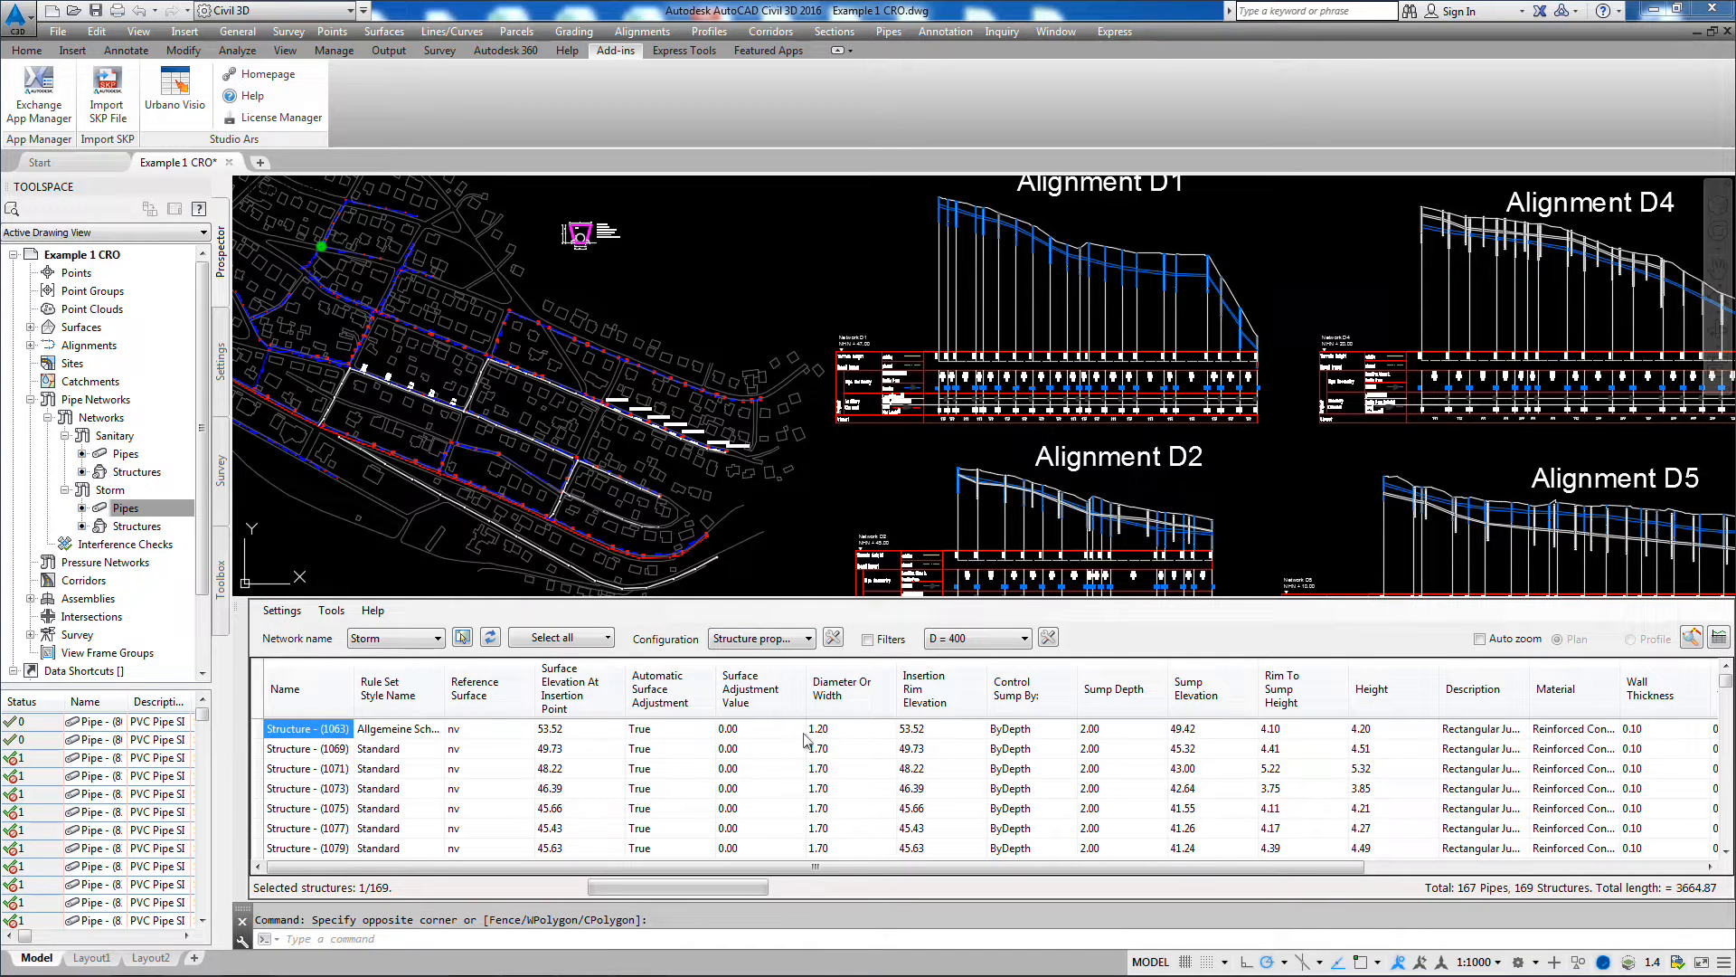
click(808, 638)
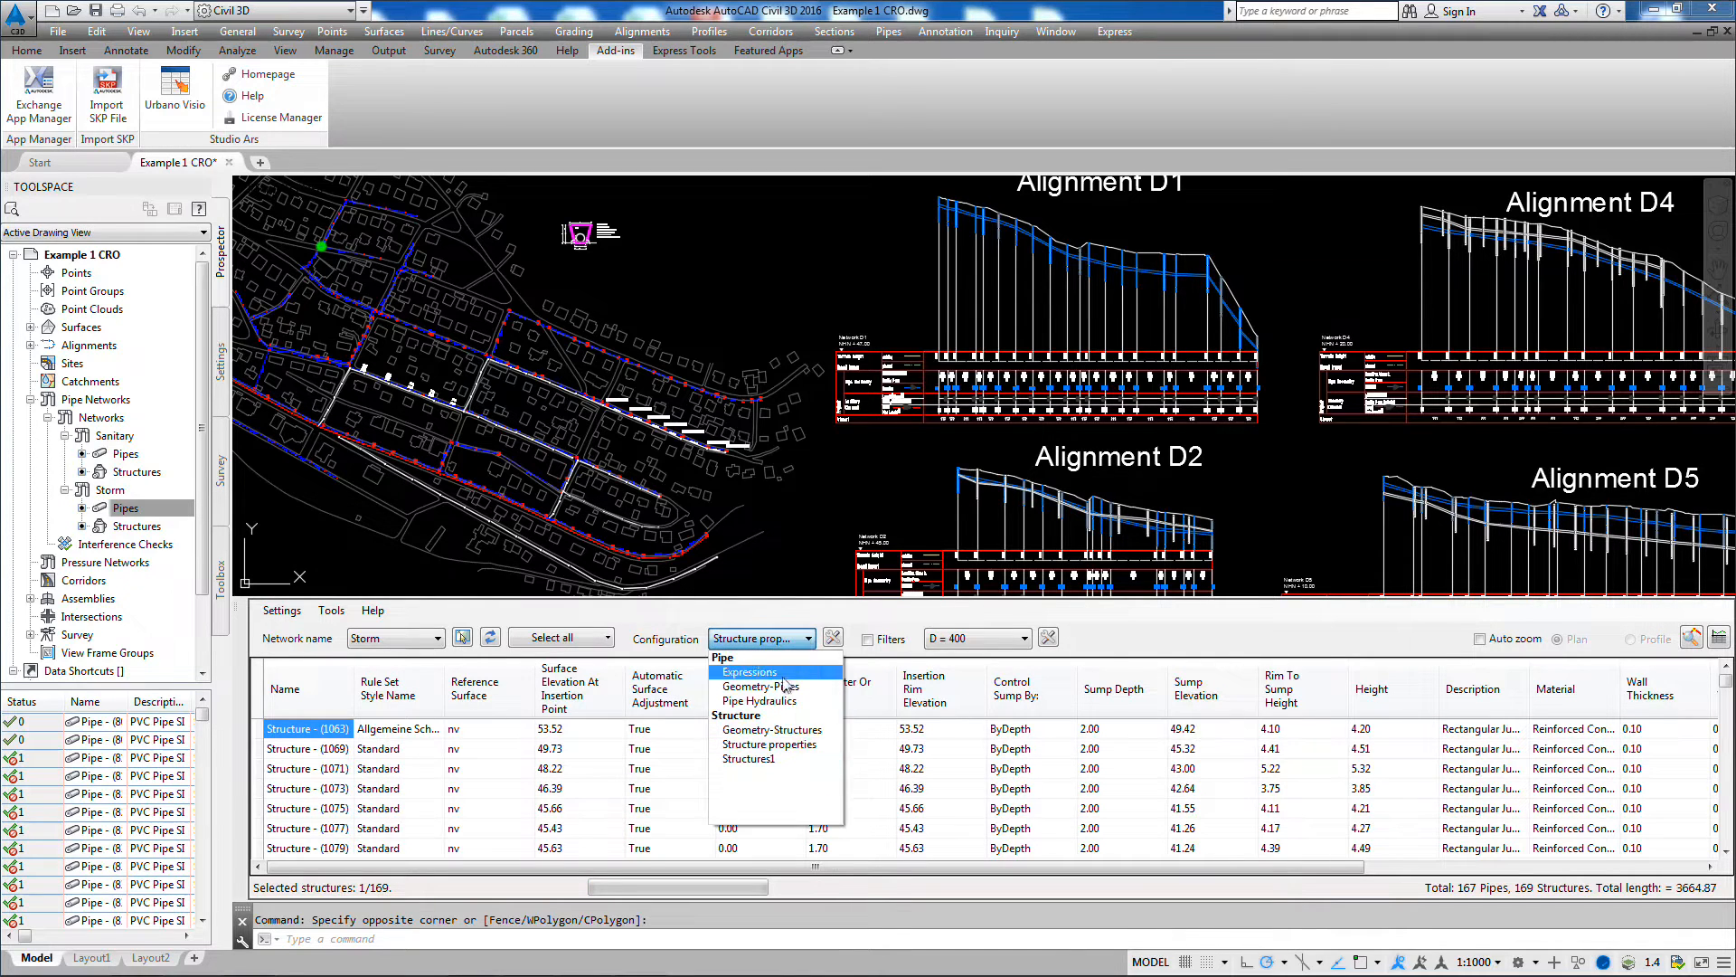
click(774, 760)
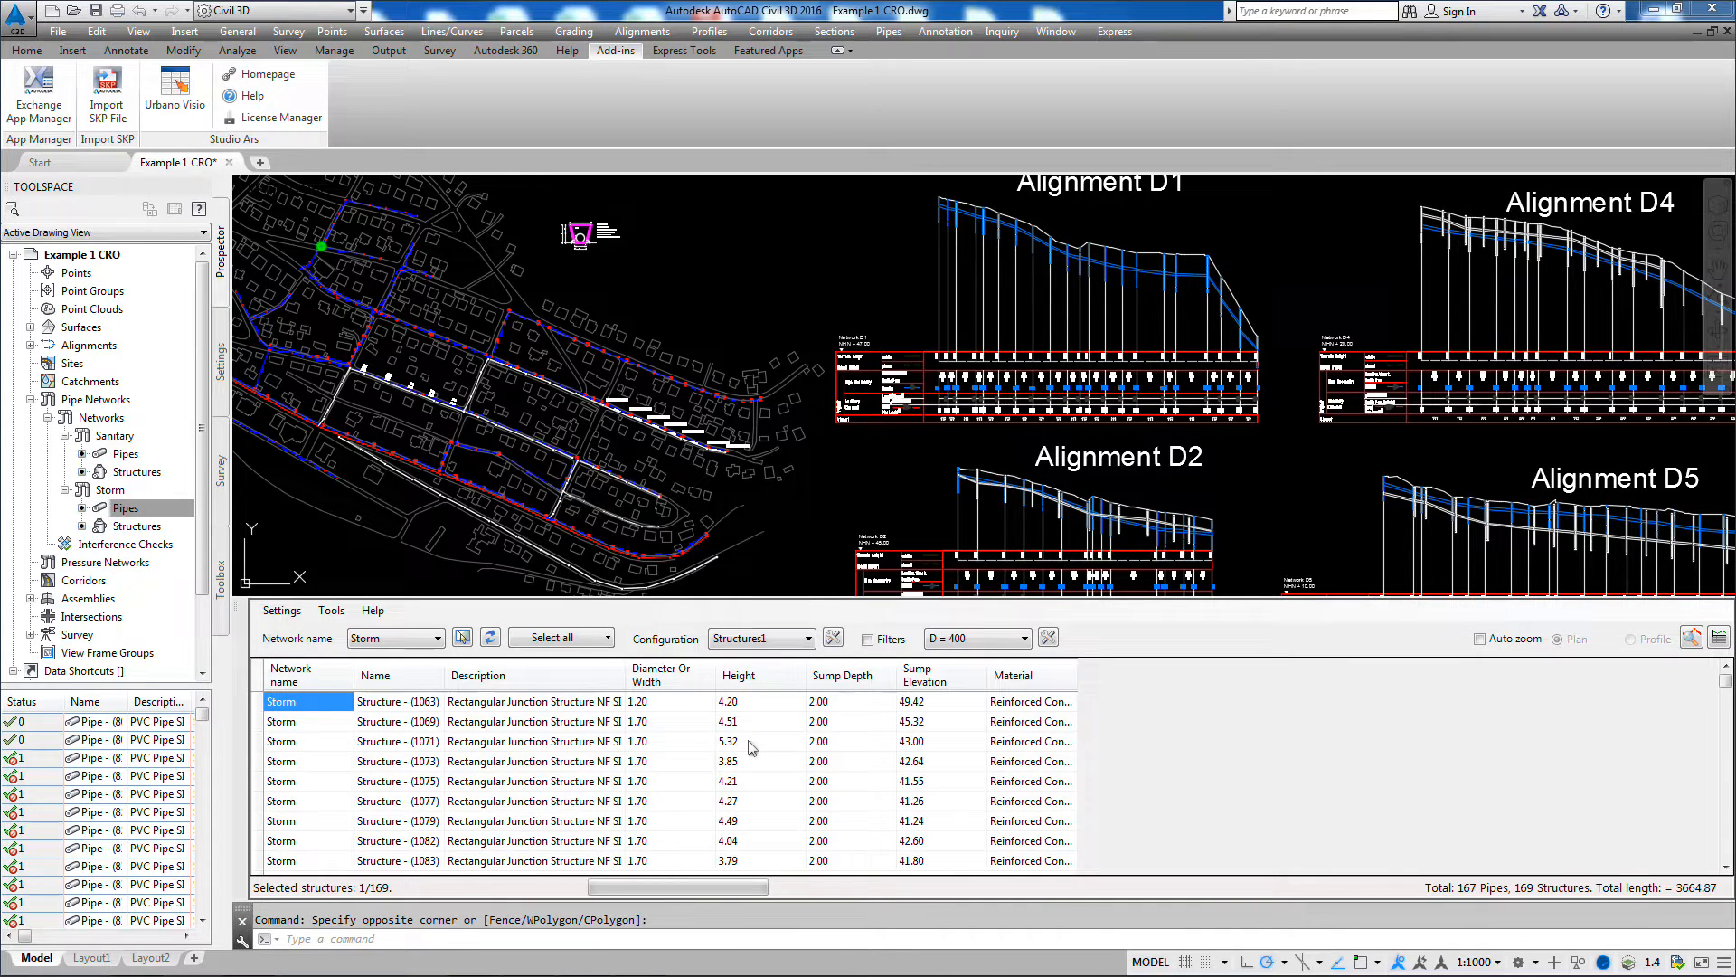
Step: Create a new pipe preview configuration named Test configuration
click(833, 639)
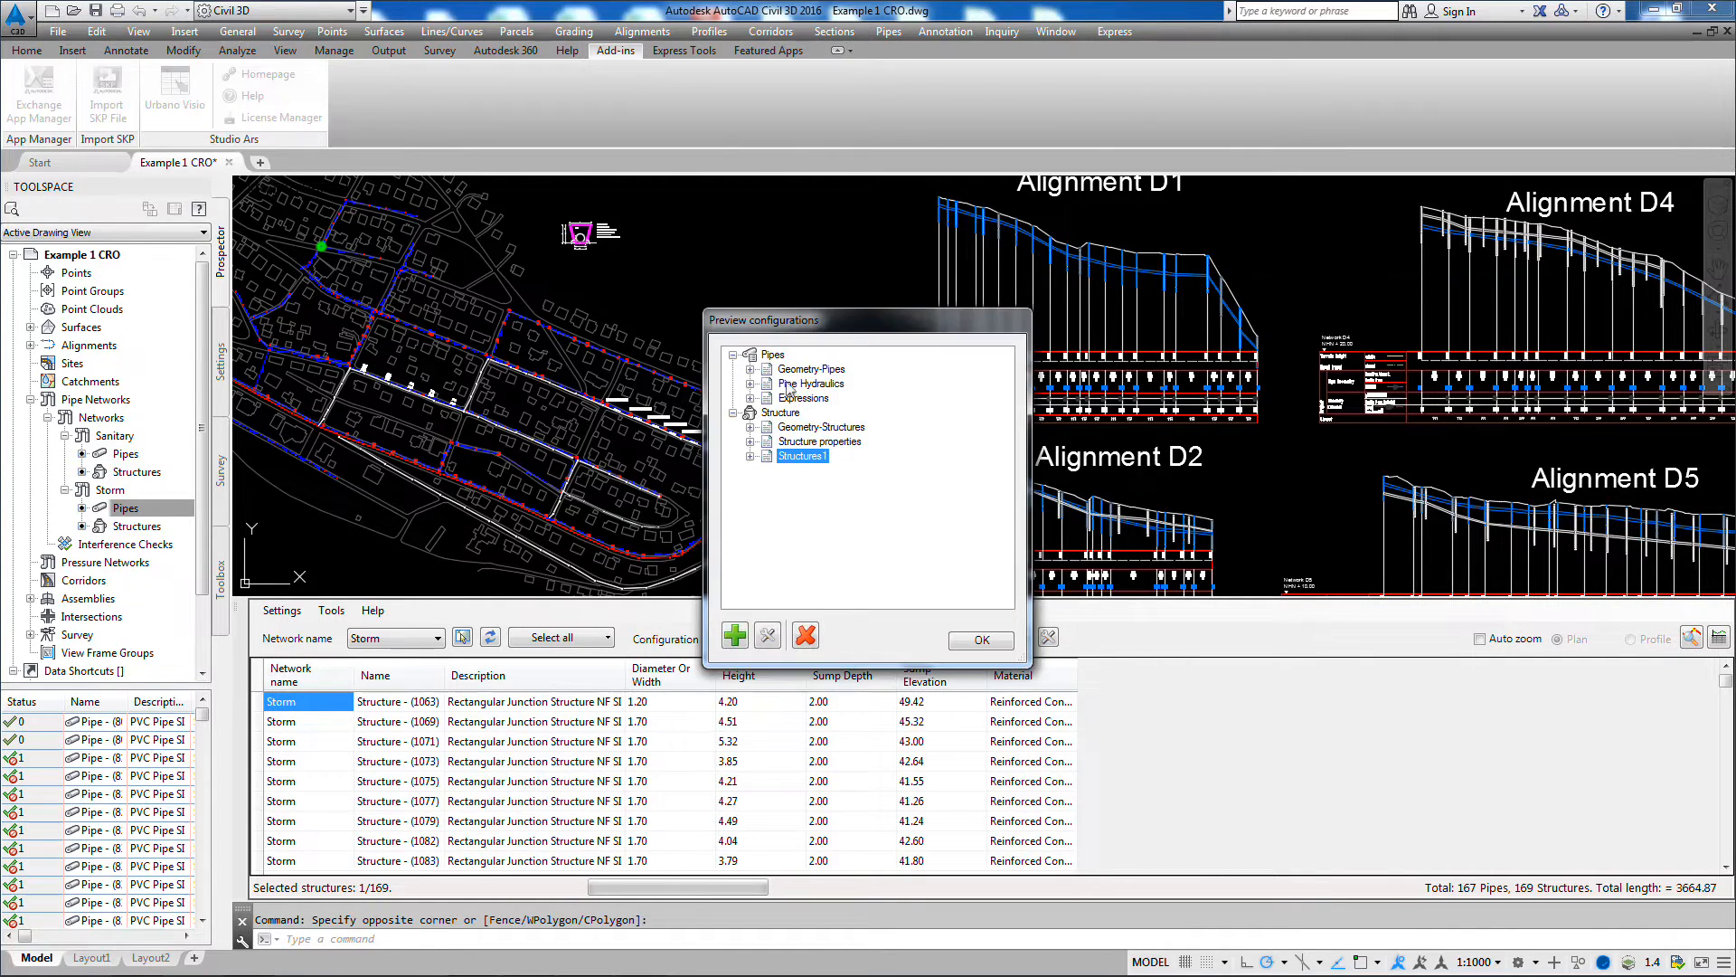
click(774, 355)
click(735, 636)
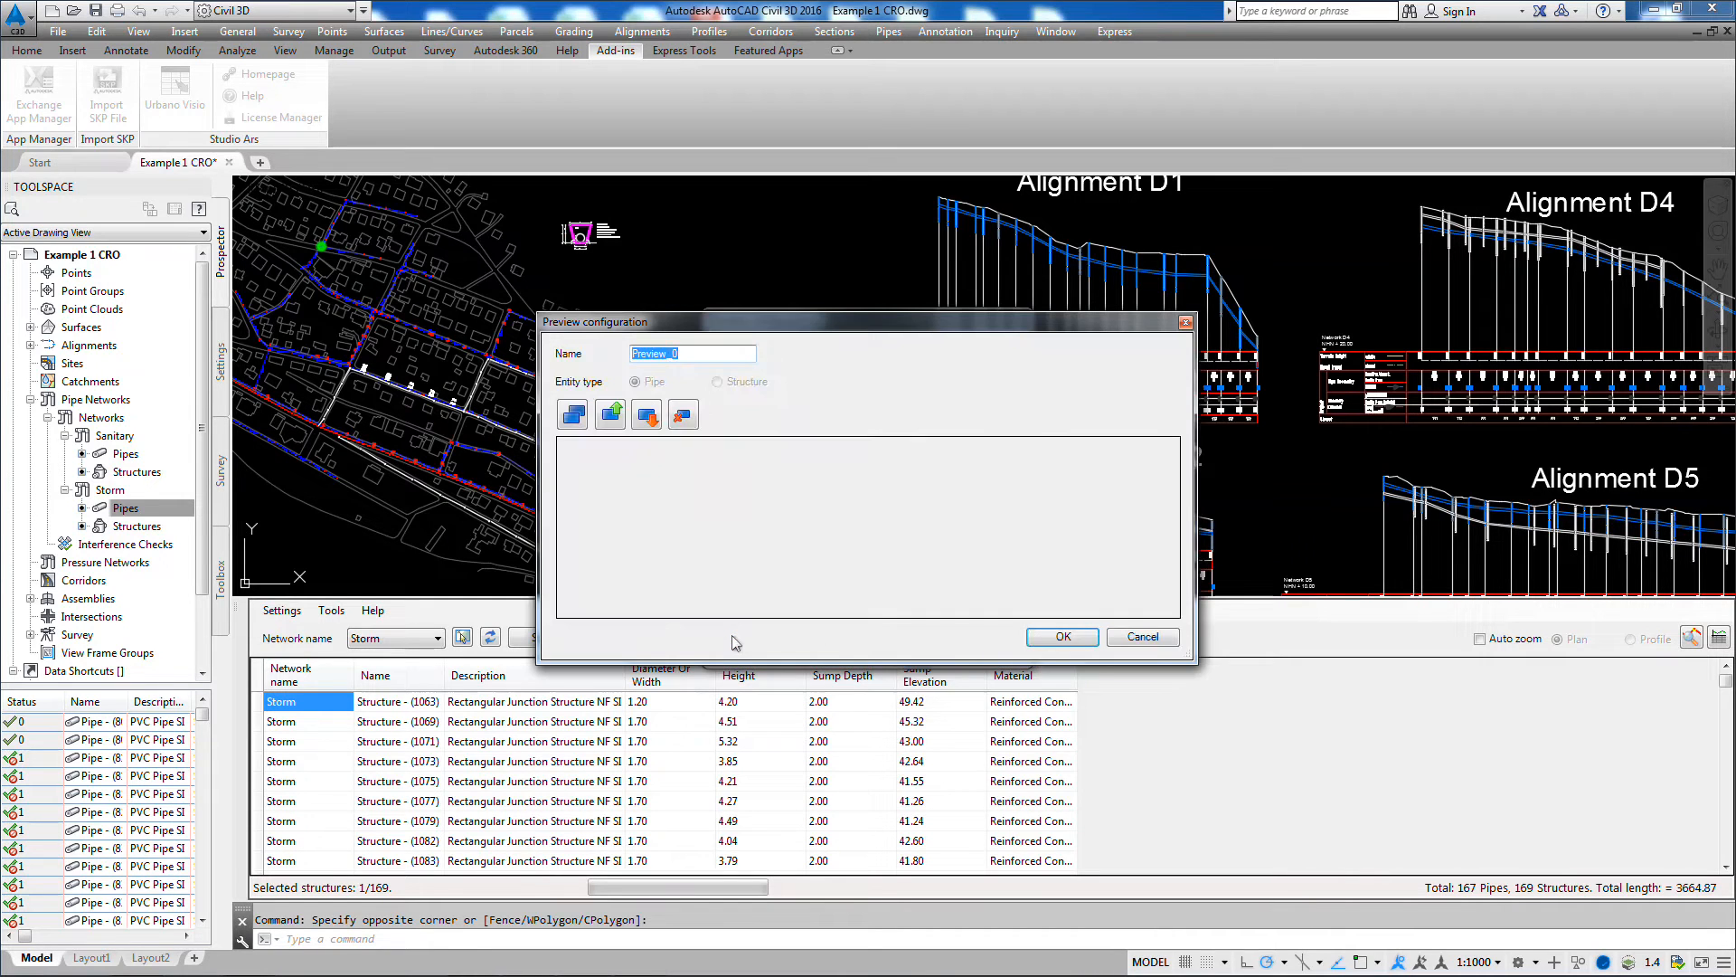
text(Test configuration)
Step: Add the general properties Network name and Name to the configuration's selected data
click(574, 414)
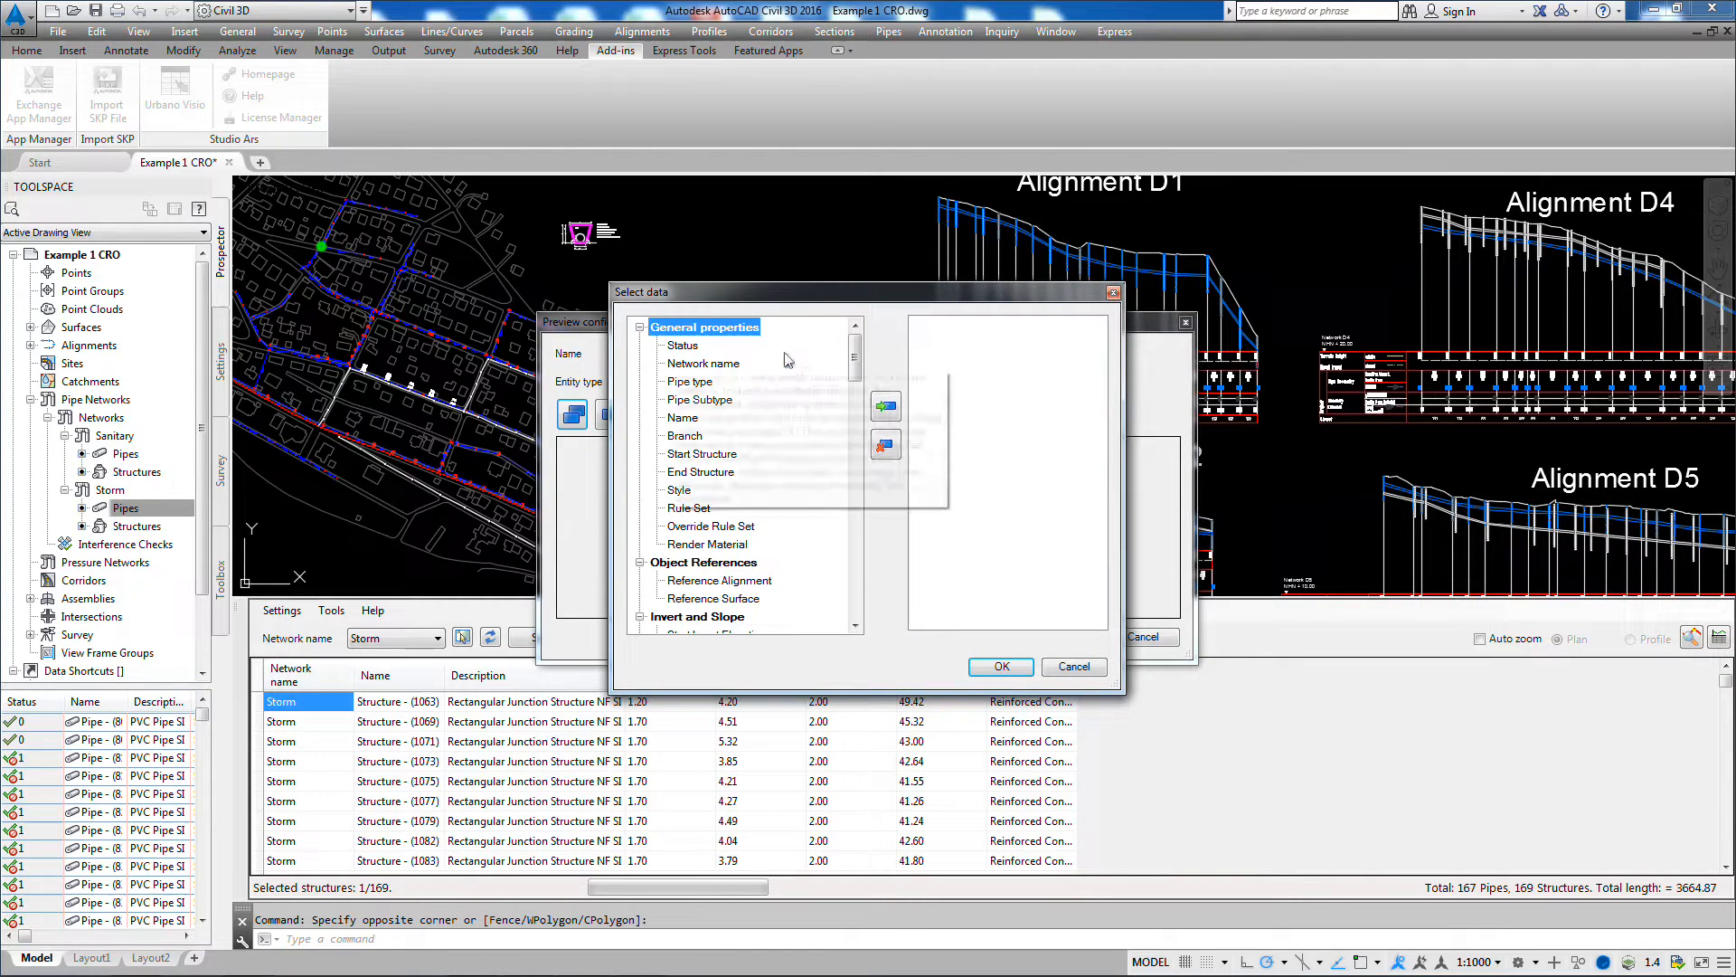
mouse_move(854, 354)
mouse_down()
mouse_move(854, 619)
mouse_move(855, 348)
mouse_up()
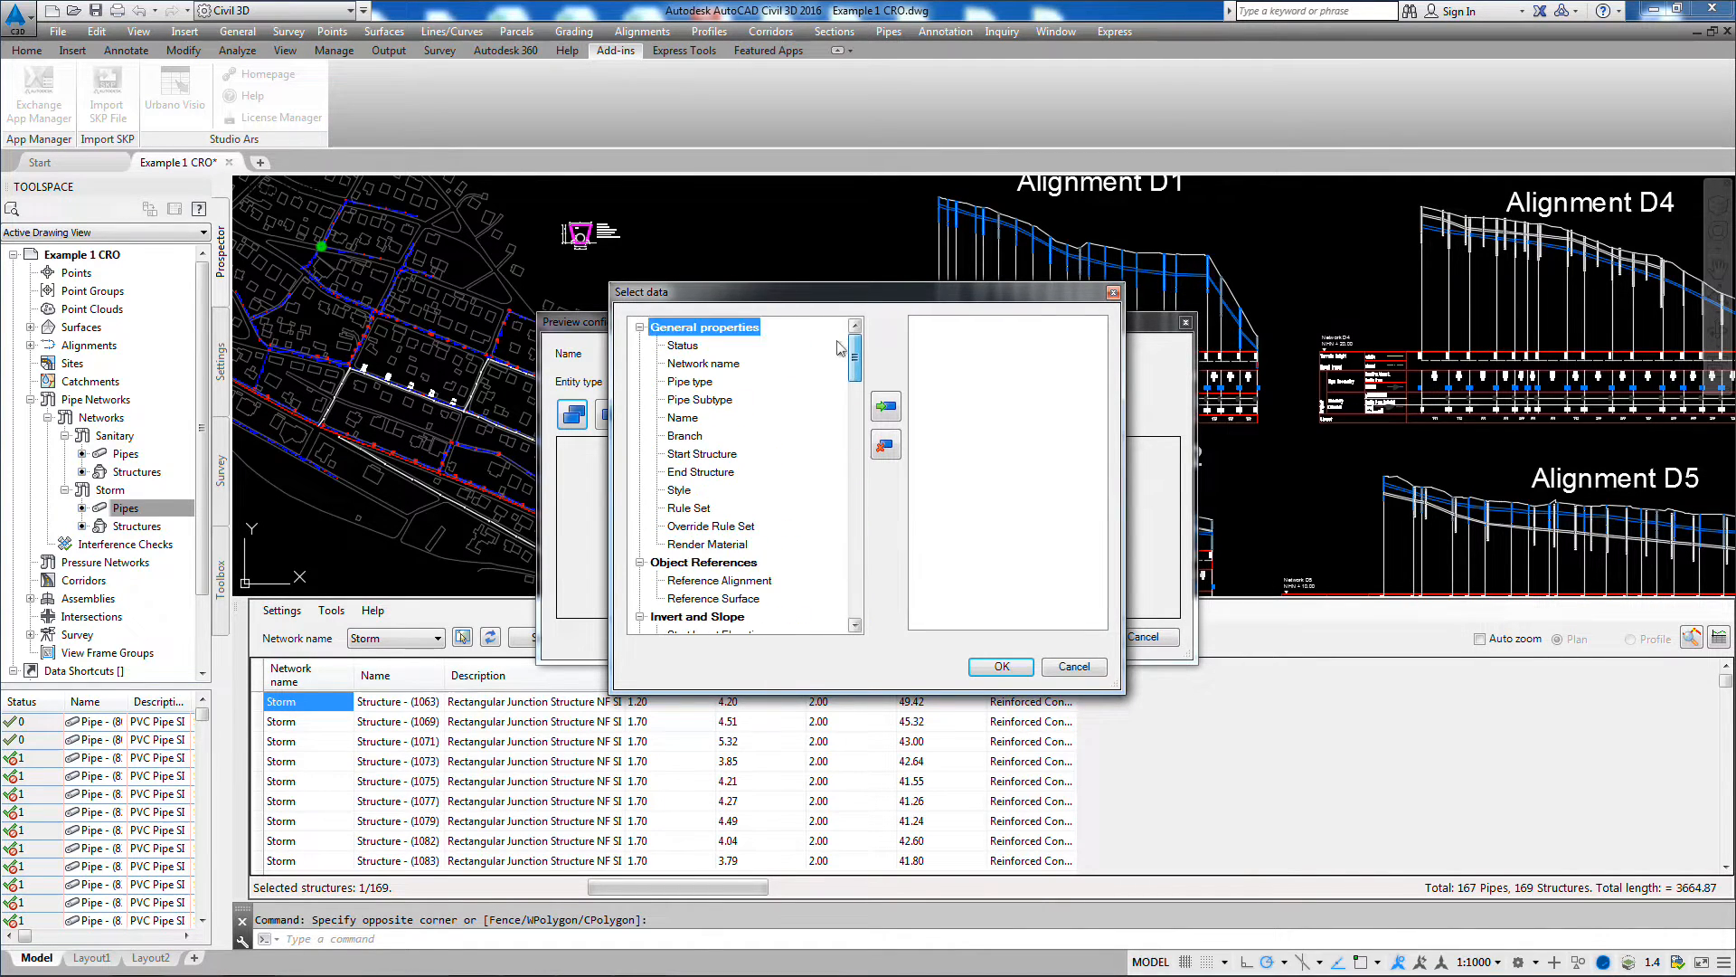
click(704, 363)
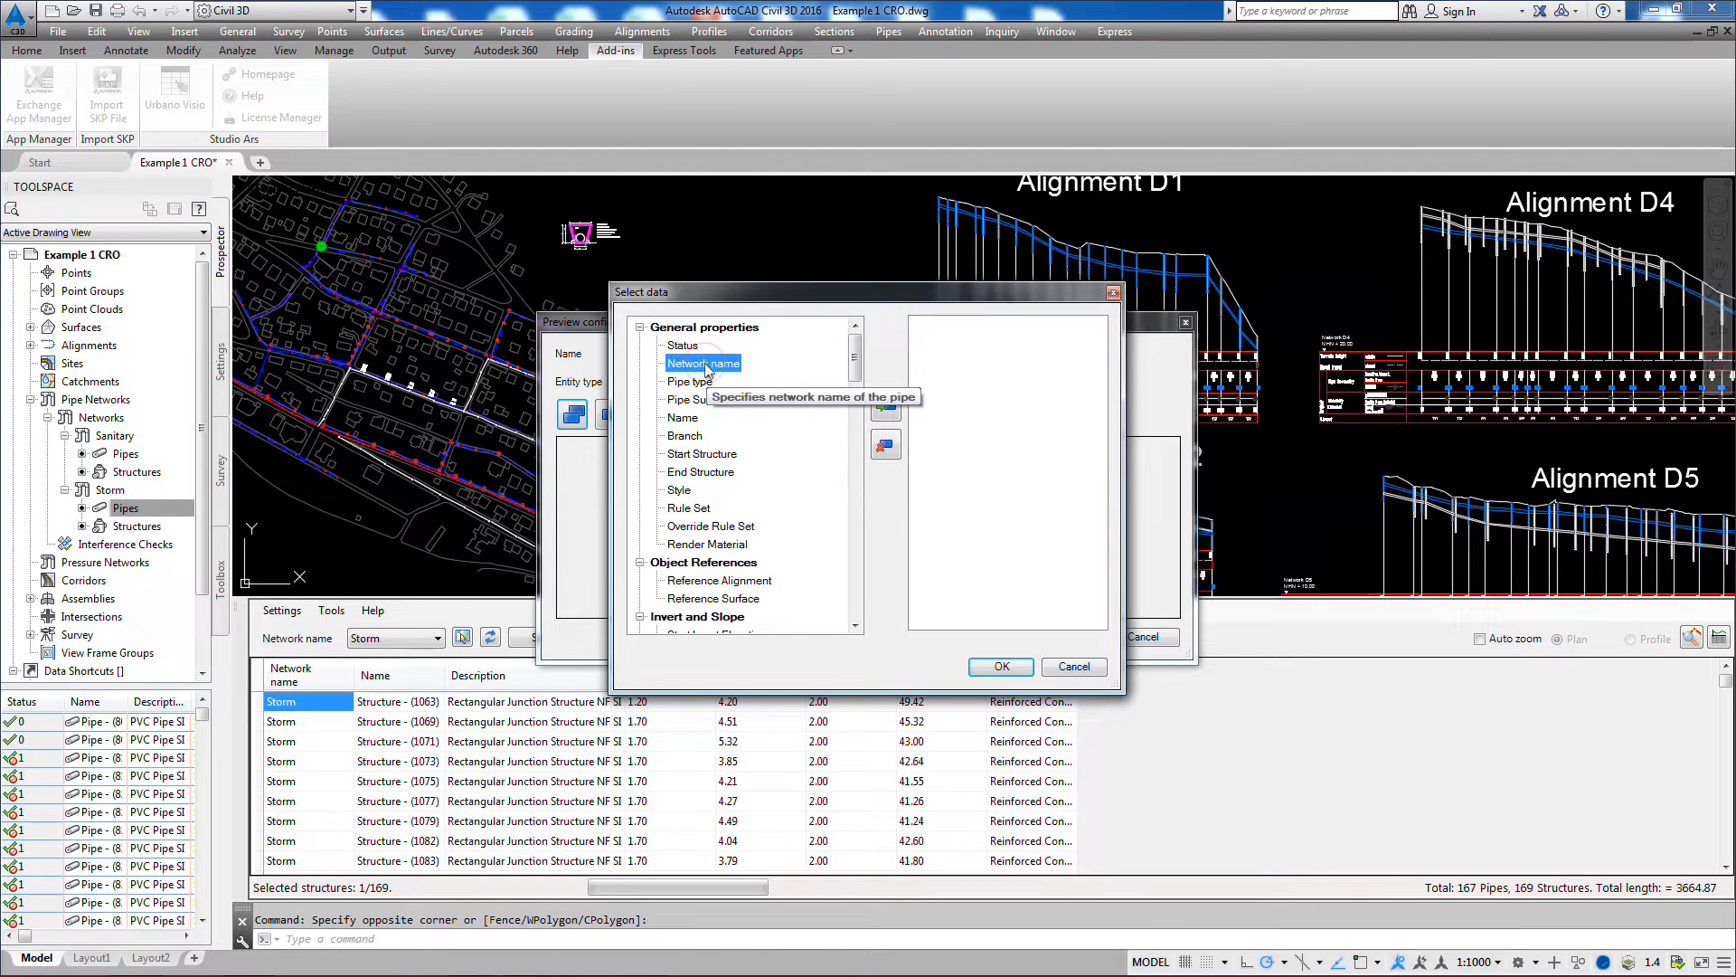
click(885, 406)
click(683, 418)
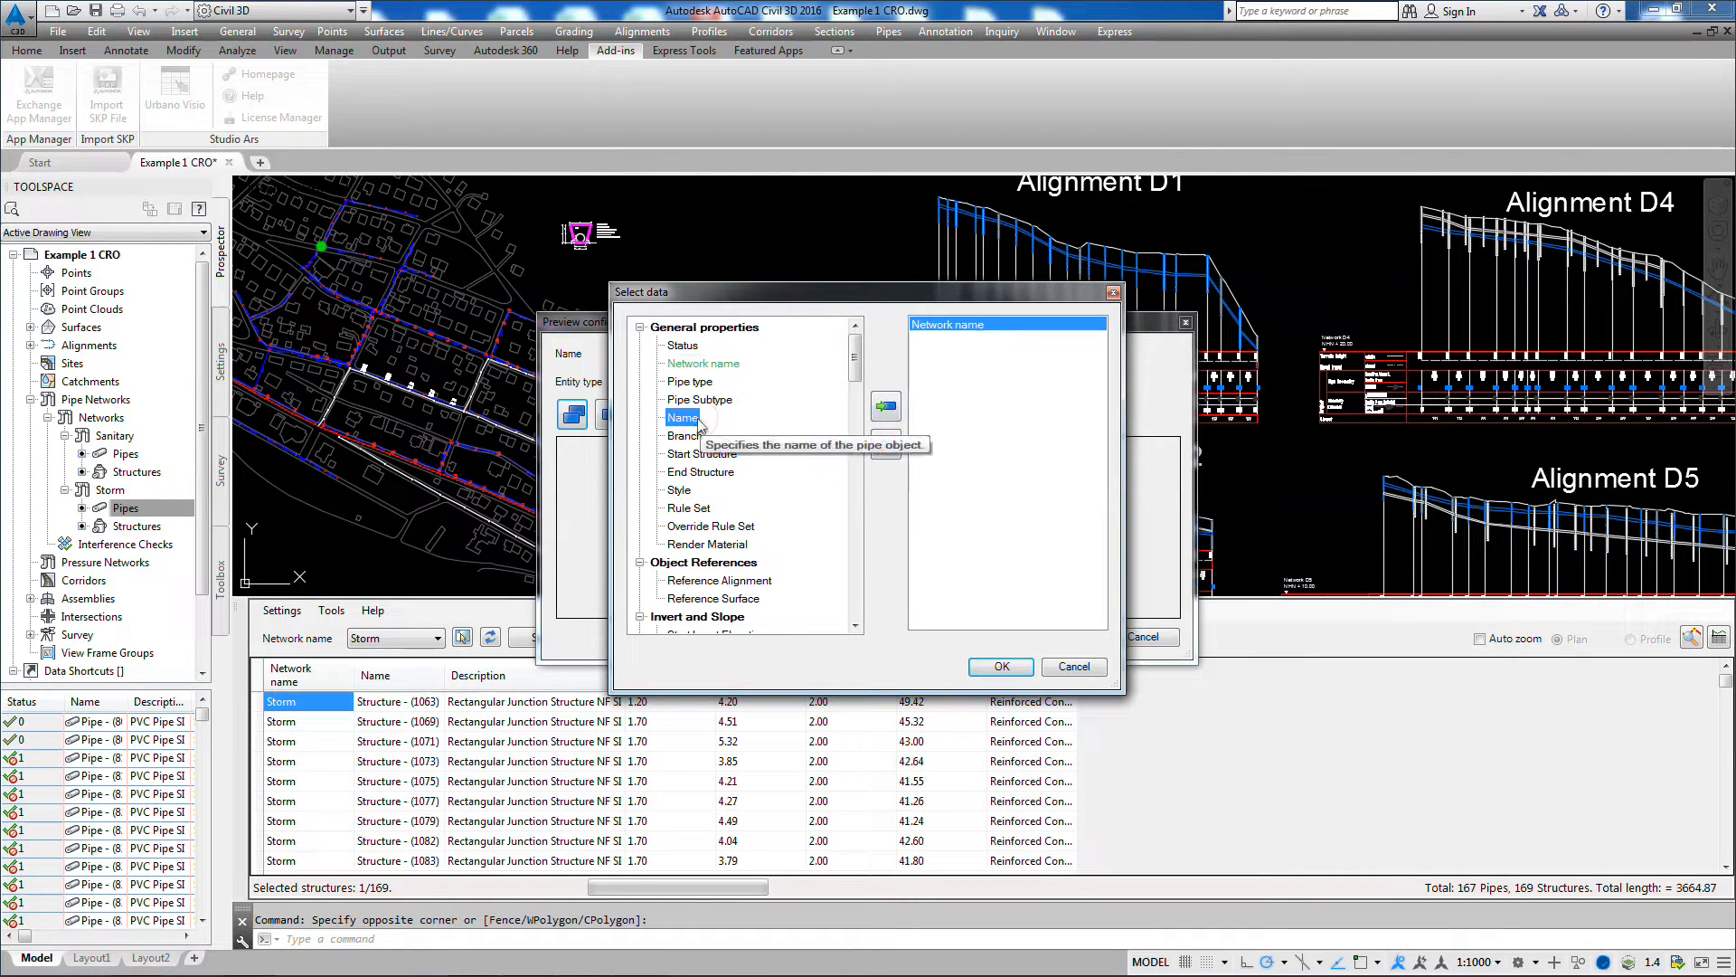
click(885, 407)
Step: Add Slope, 3D Length - Center to Center and Inner Diameter to the selected data and accept the selection
drag(859, 365, 857, 413)
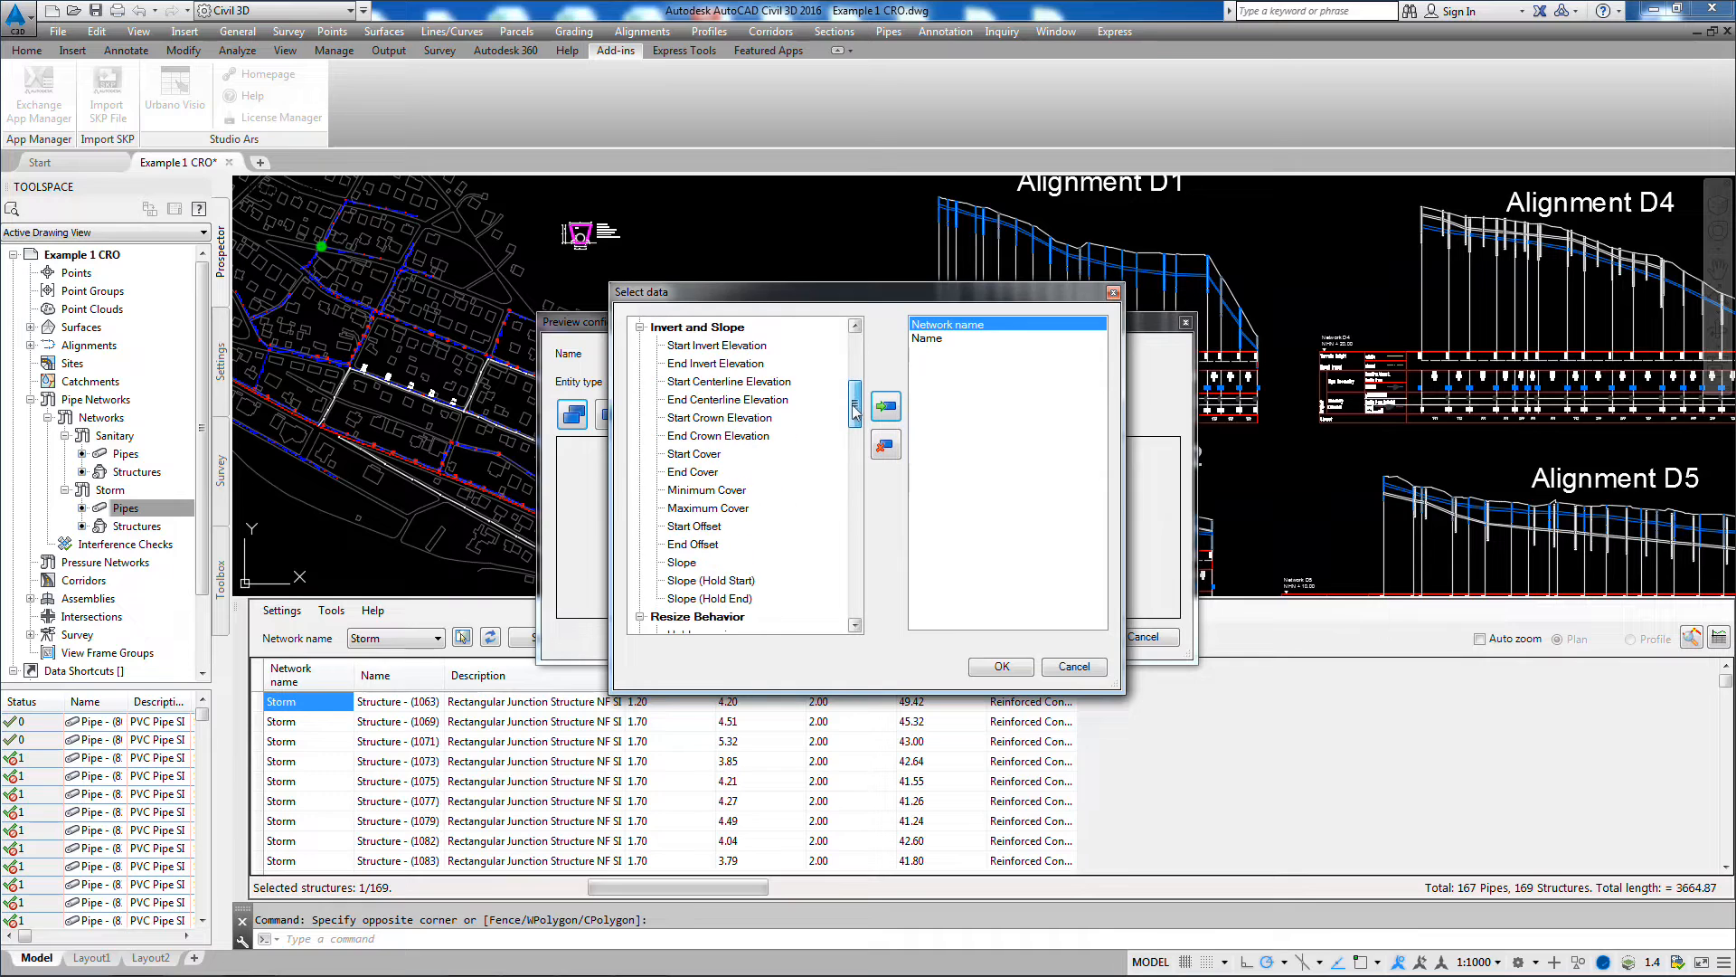
click(682, 562)
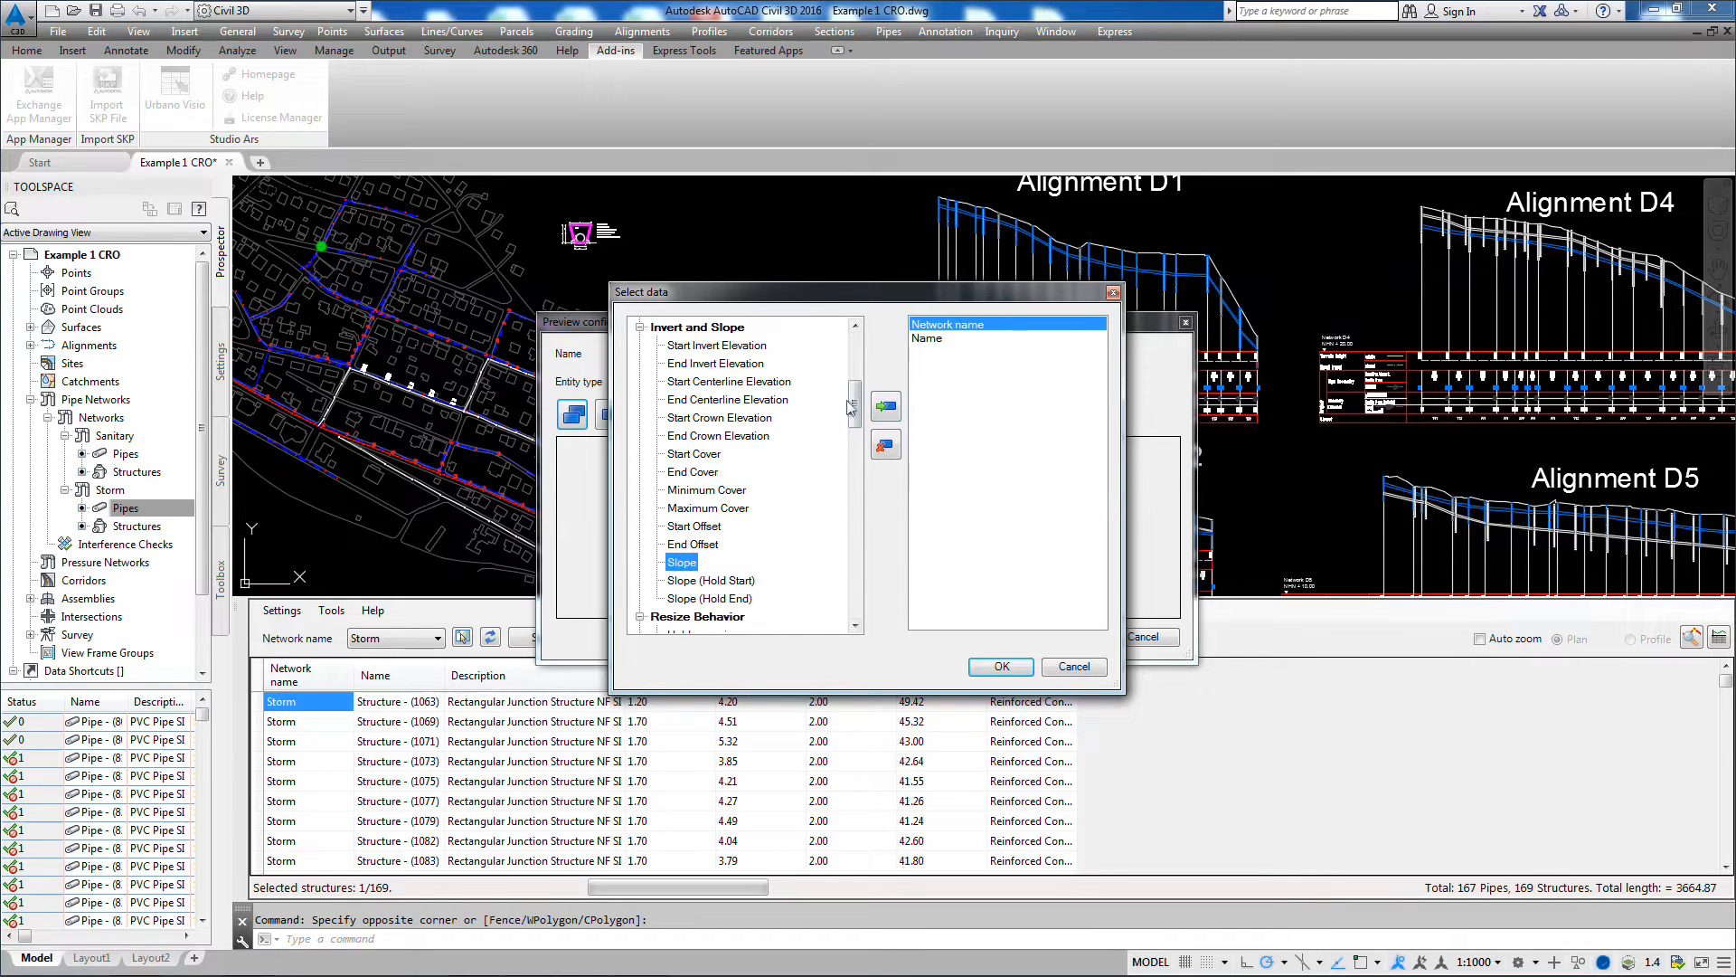
click(886, 406)
drag(853, 407, 854, 512)
click(734, 454)
click(886, 406)
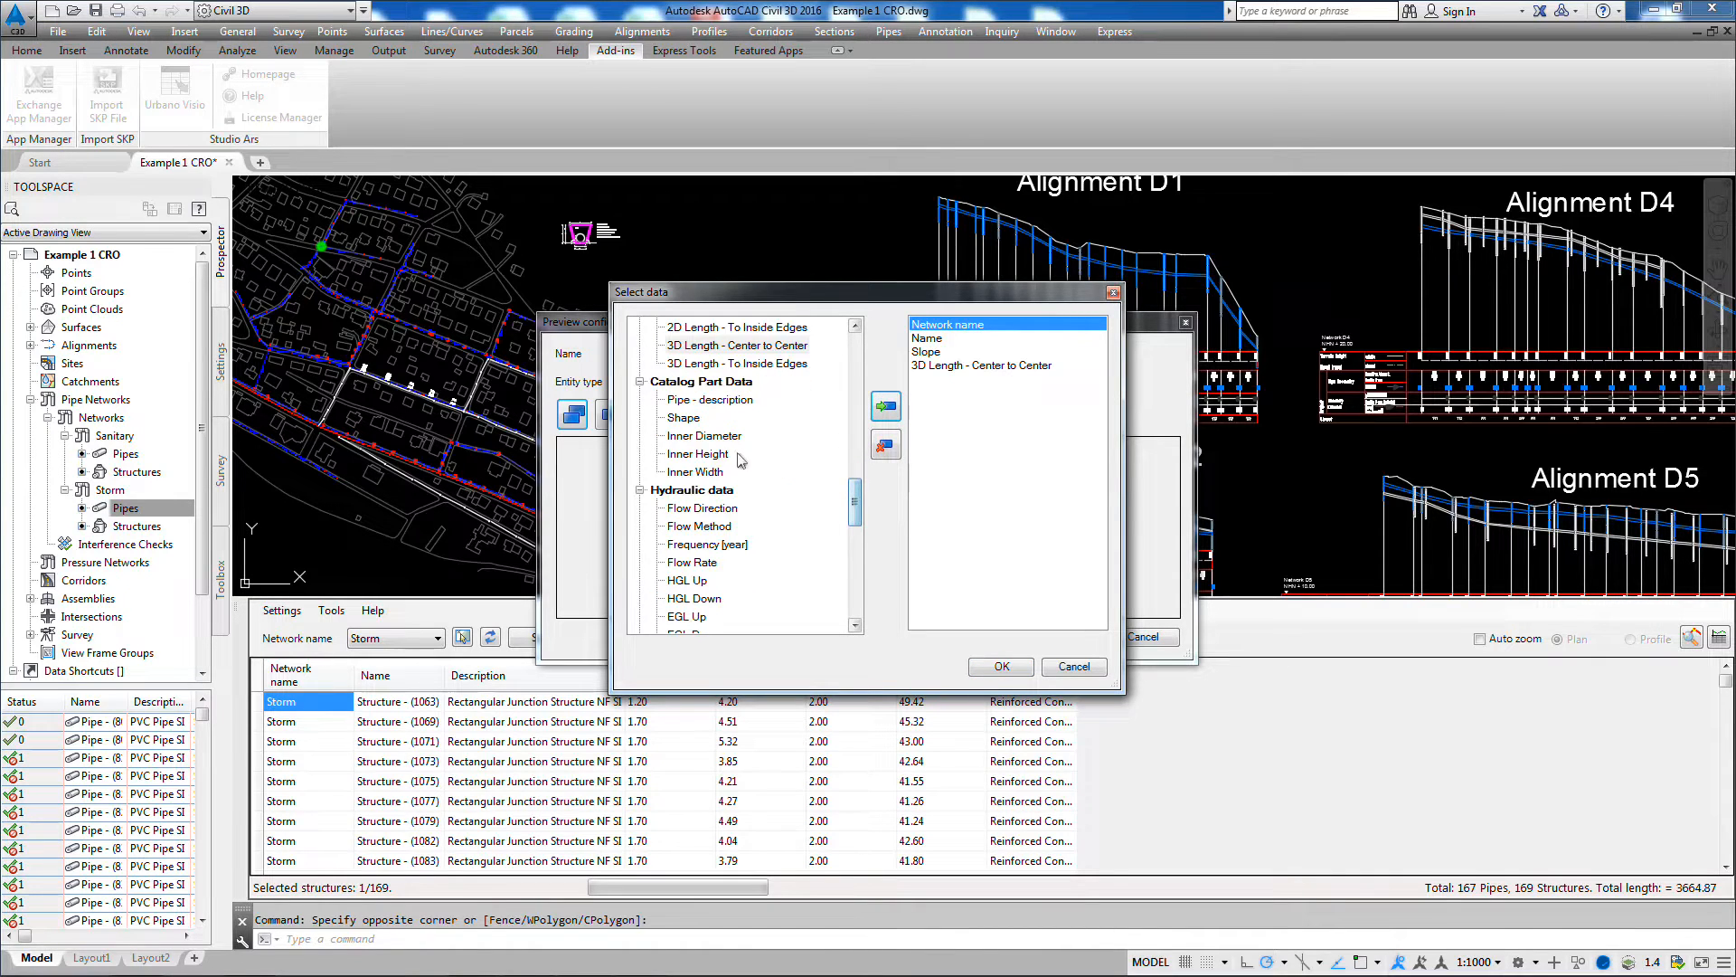
click(704, 435)
click(887, 408)
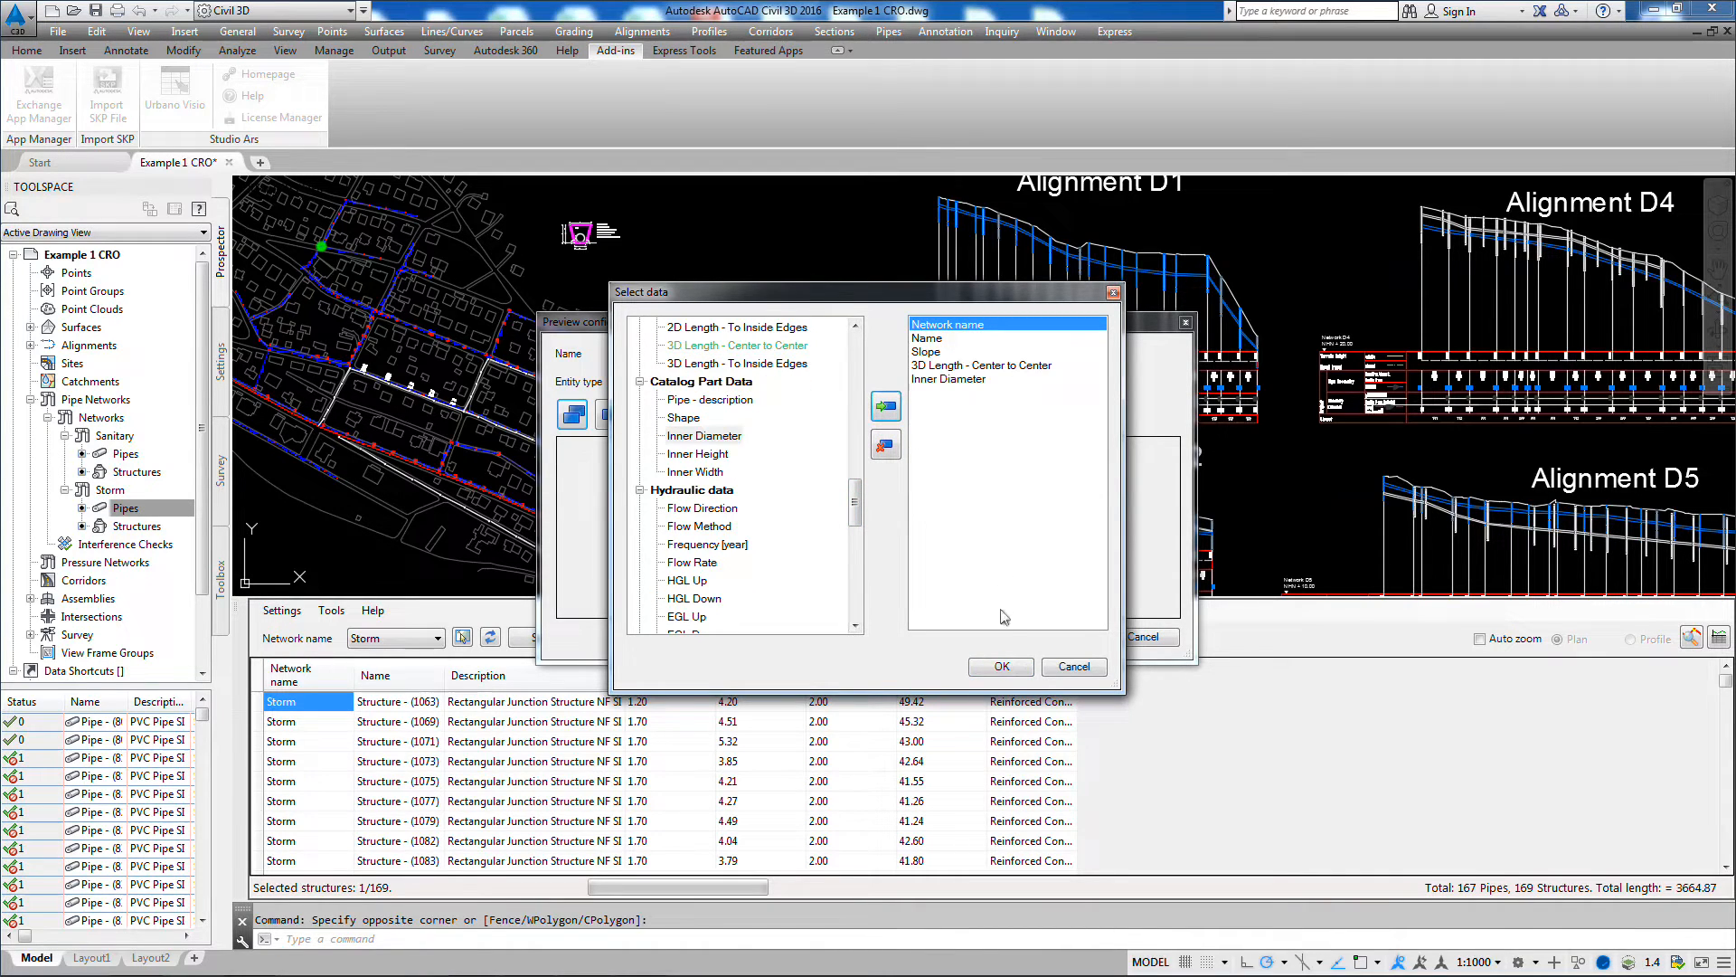
click(1001, 667)
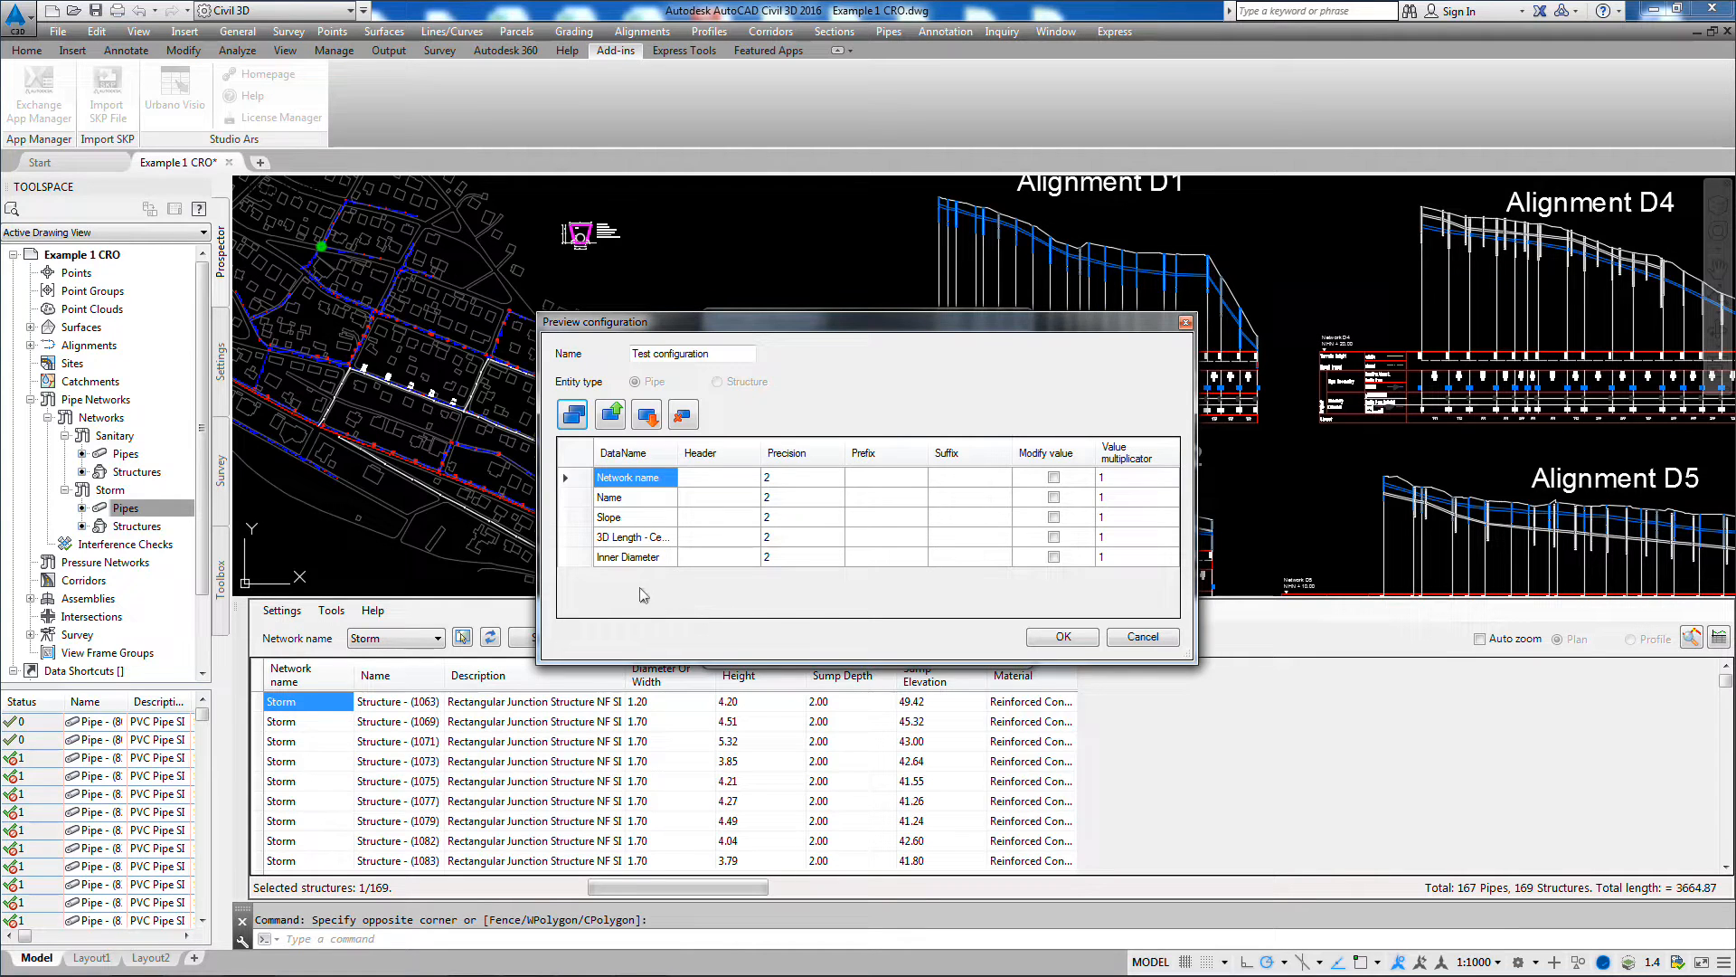
Step: Move Inner Diameter directly above Slope in the configuration and set its header to Din
click(635, 558)
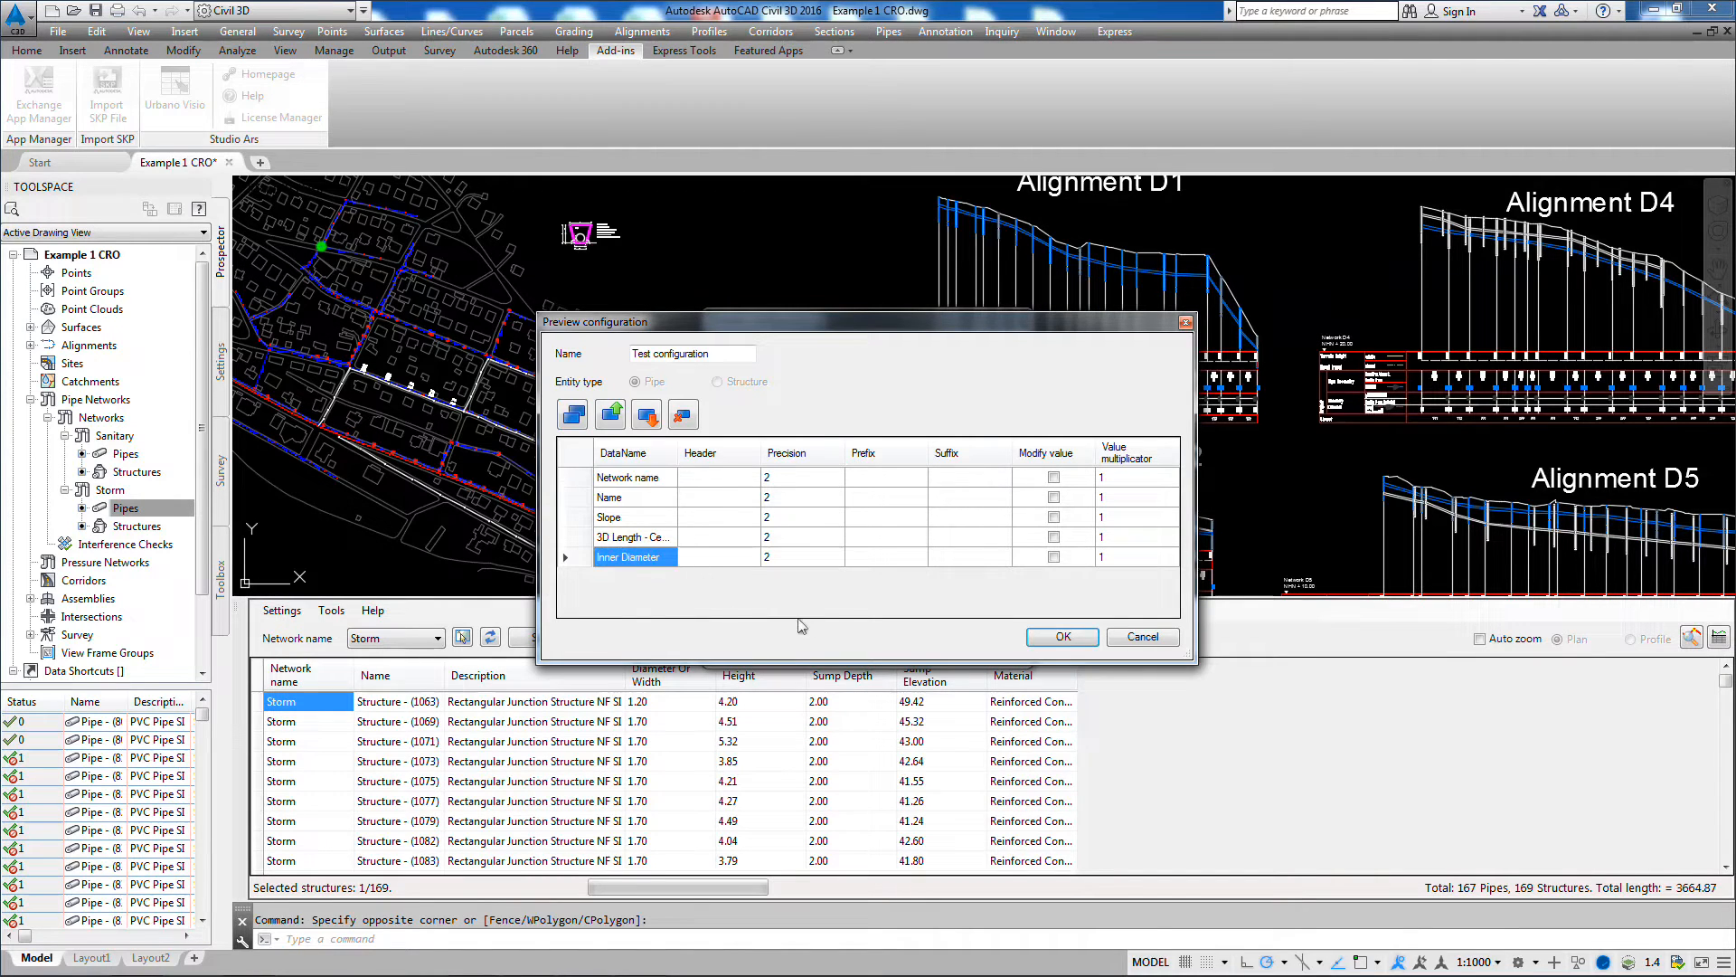
click(621, 421)
click(621, 422)
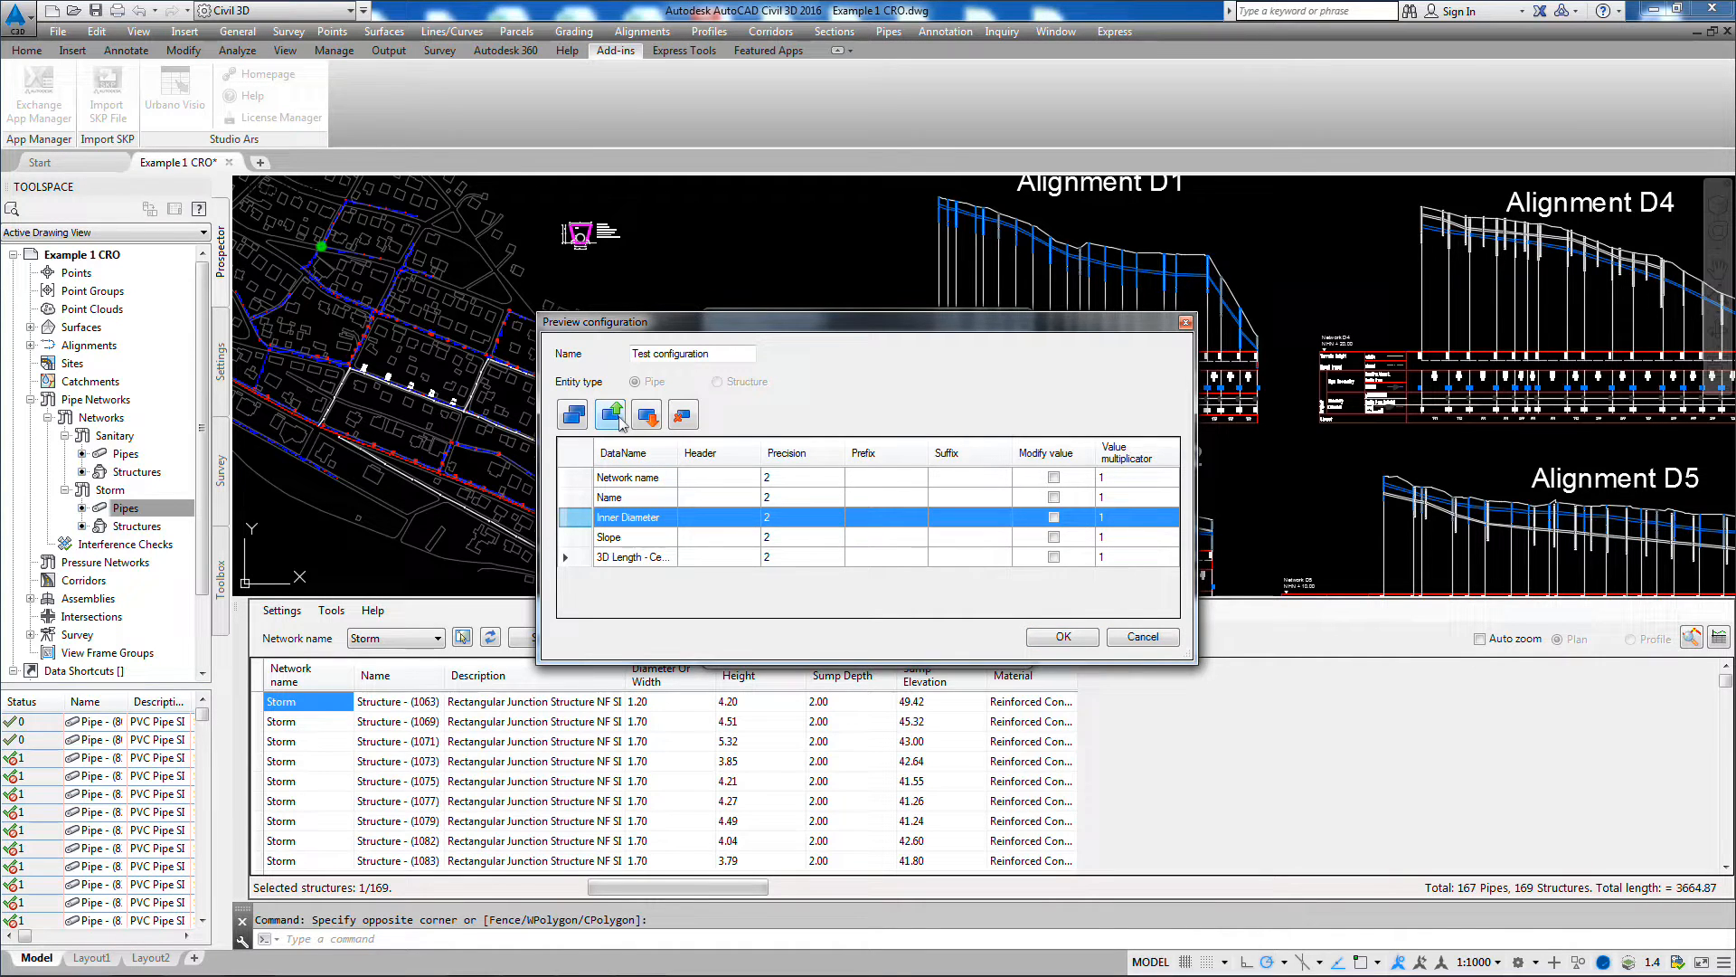
click(717, 520)
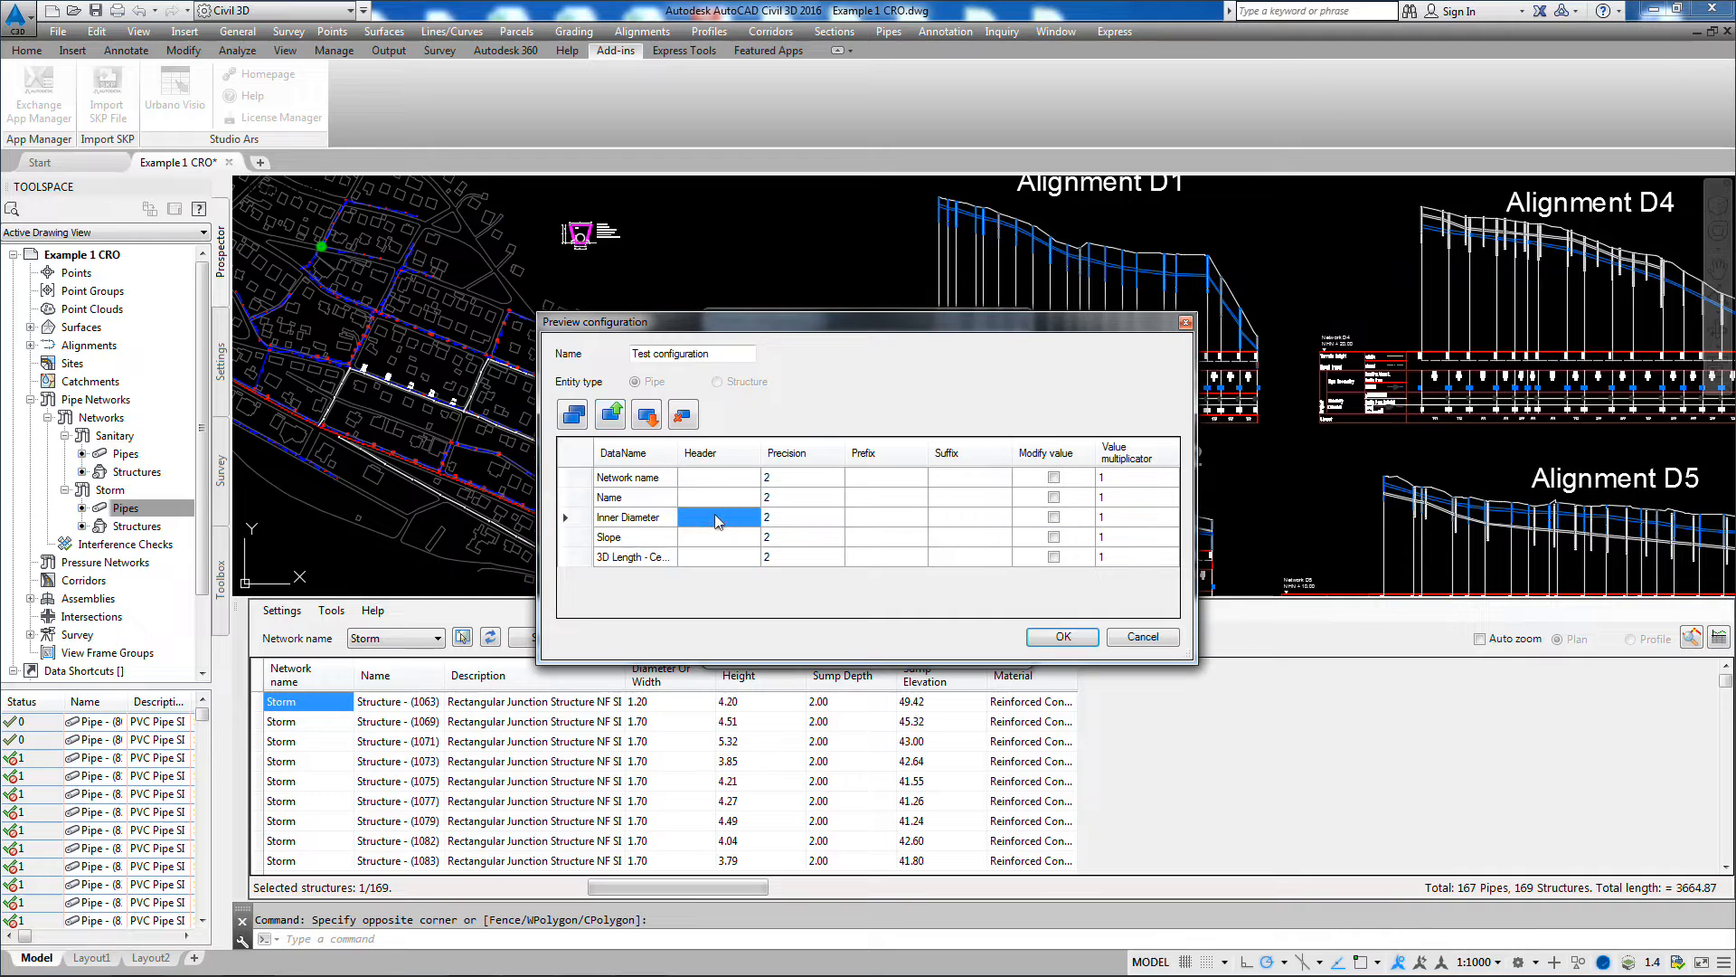
text(Din)
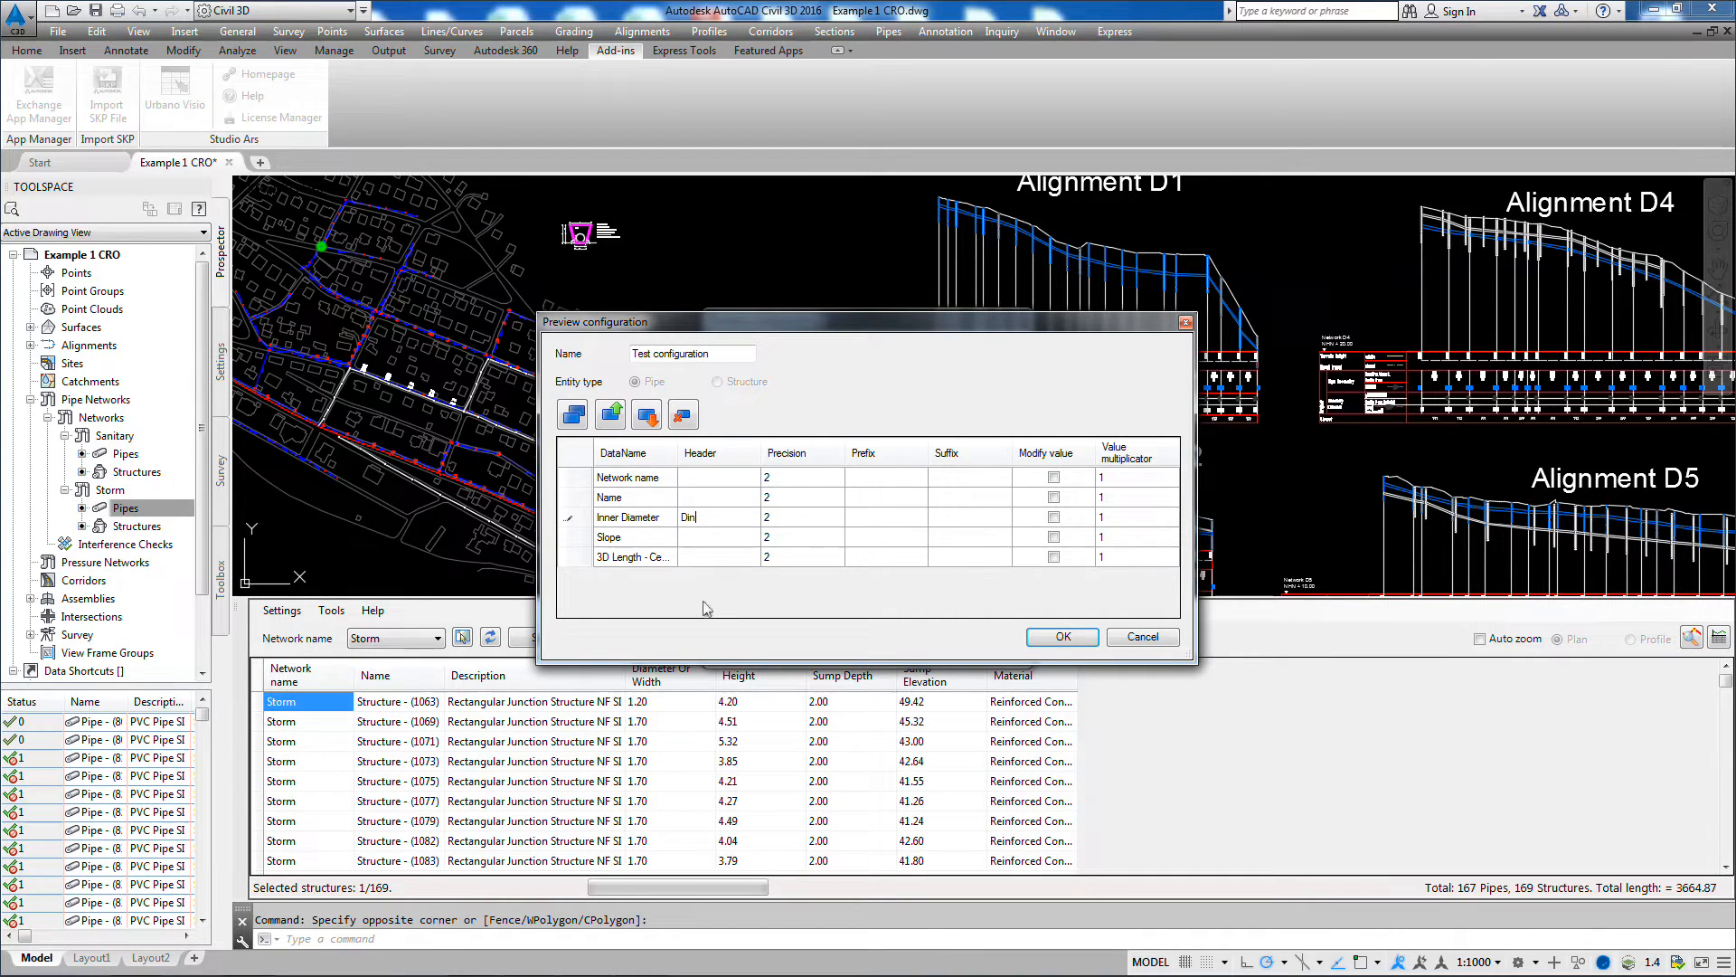
Step: Give Slope the suffix %, enable its value modification with a multiplicator of 100, then save and select Test configuration
click(957, 533)
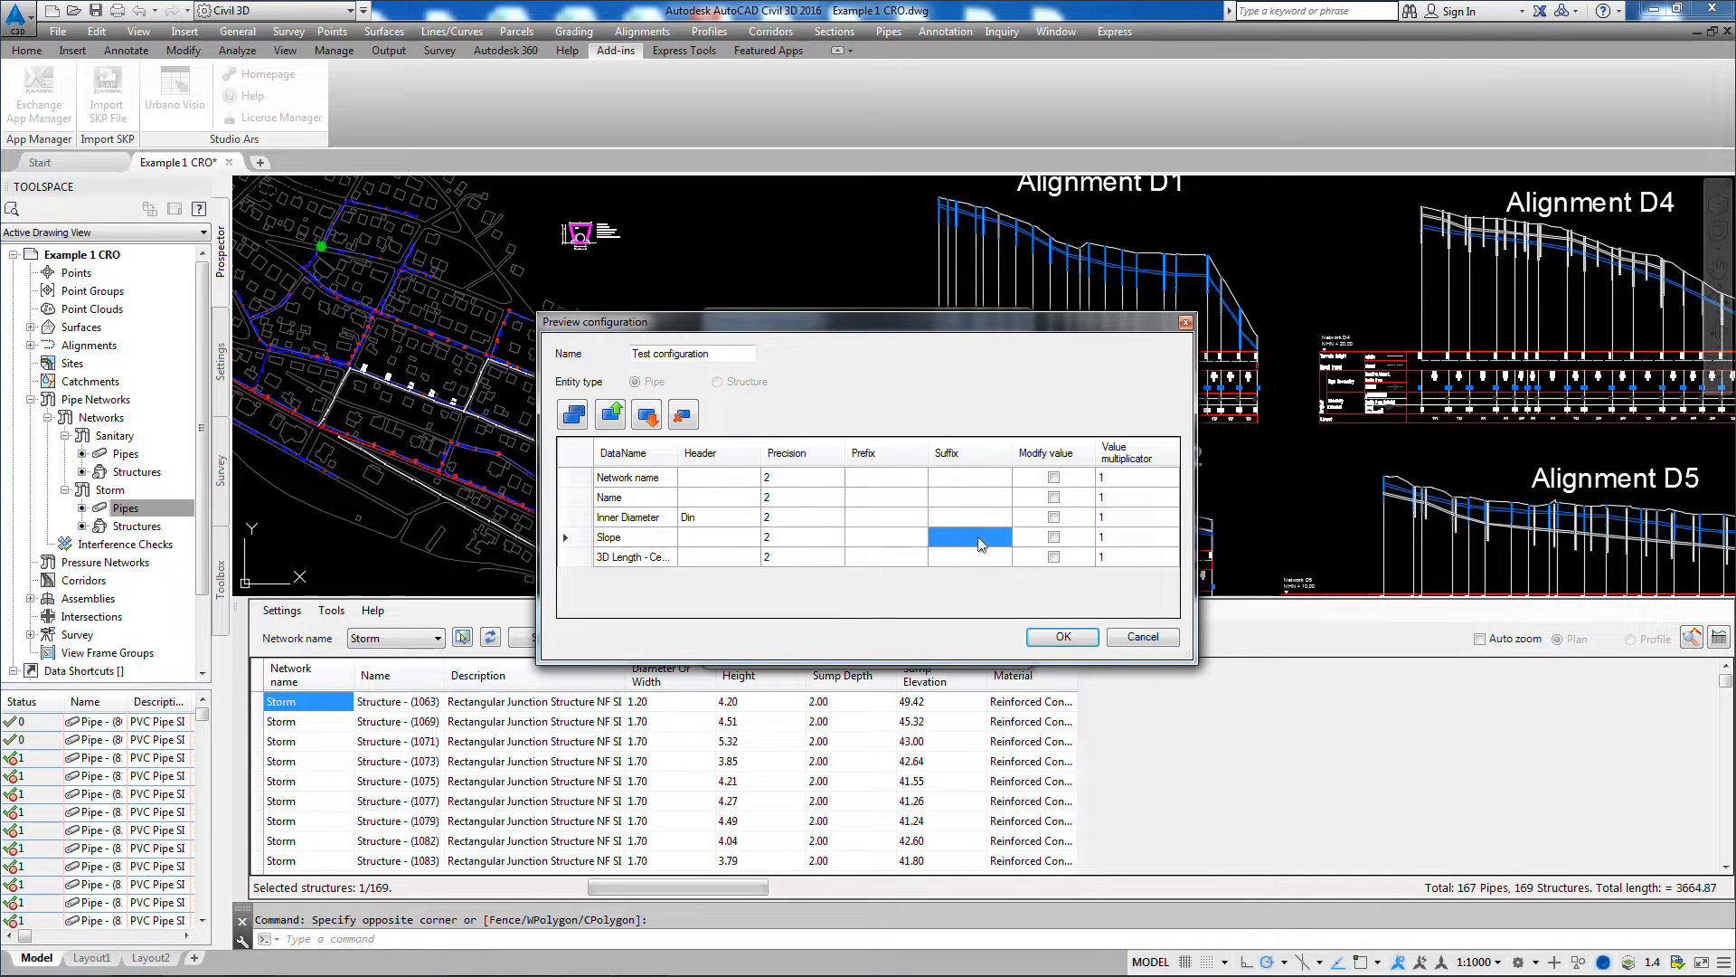
text(%)
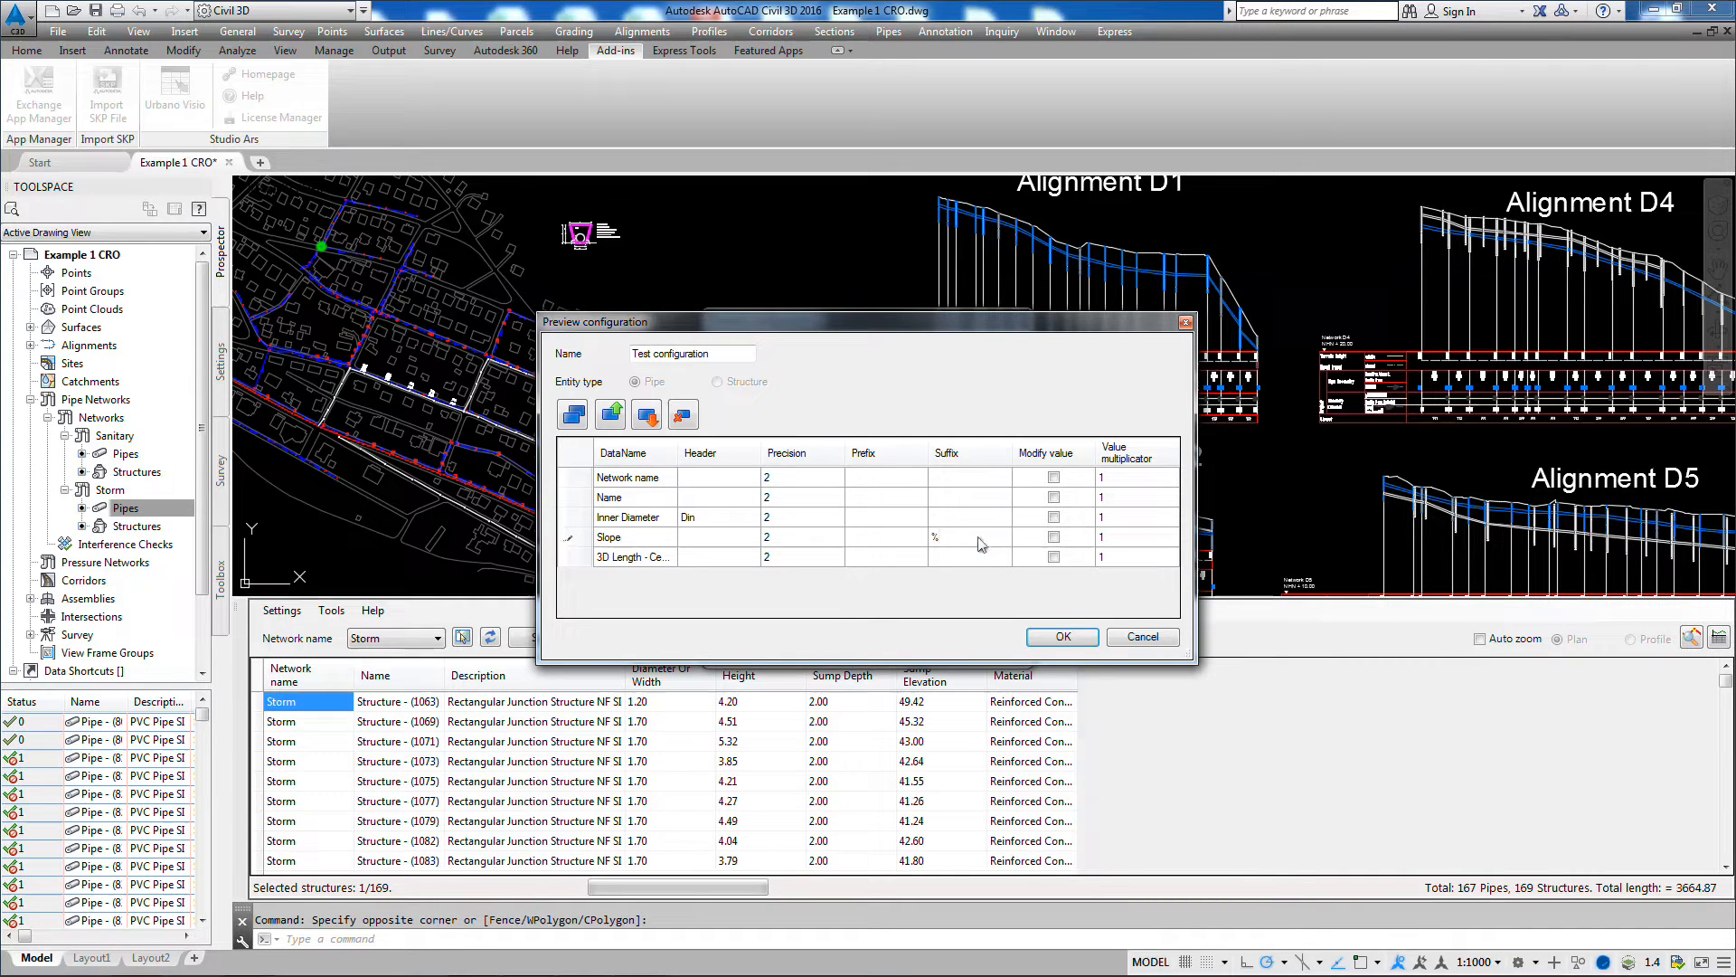
click(1054, 537)
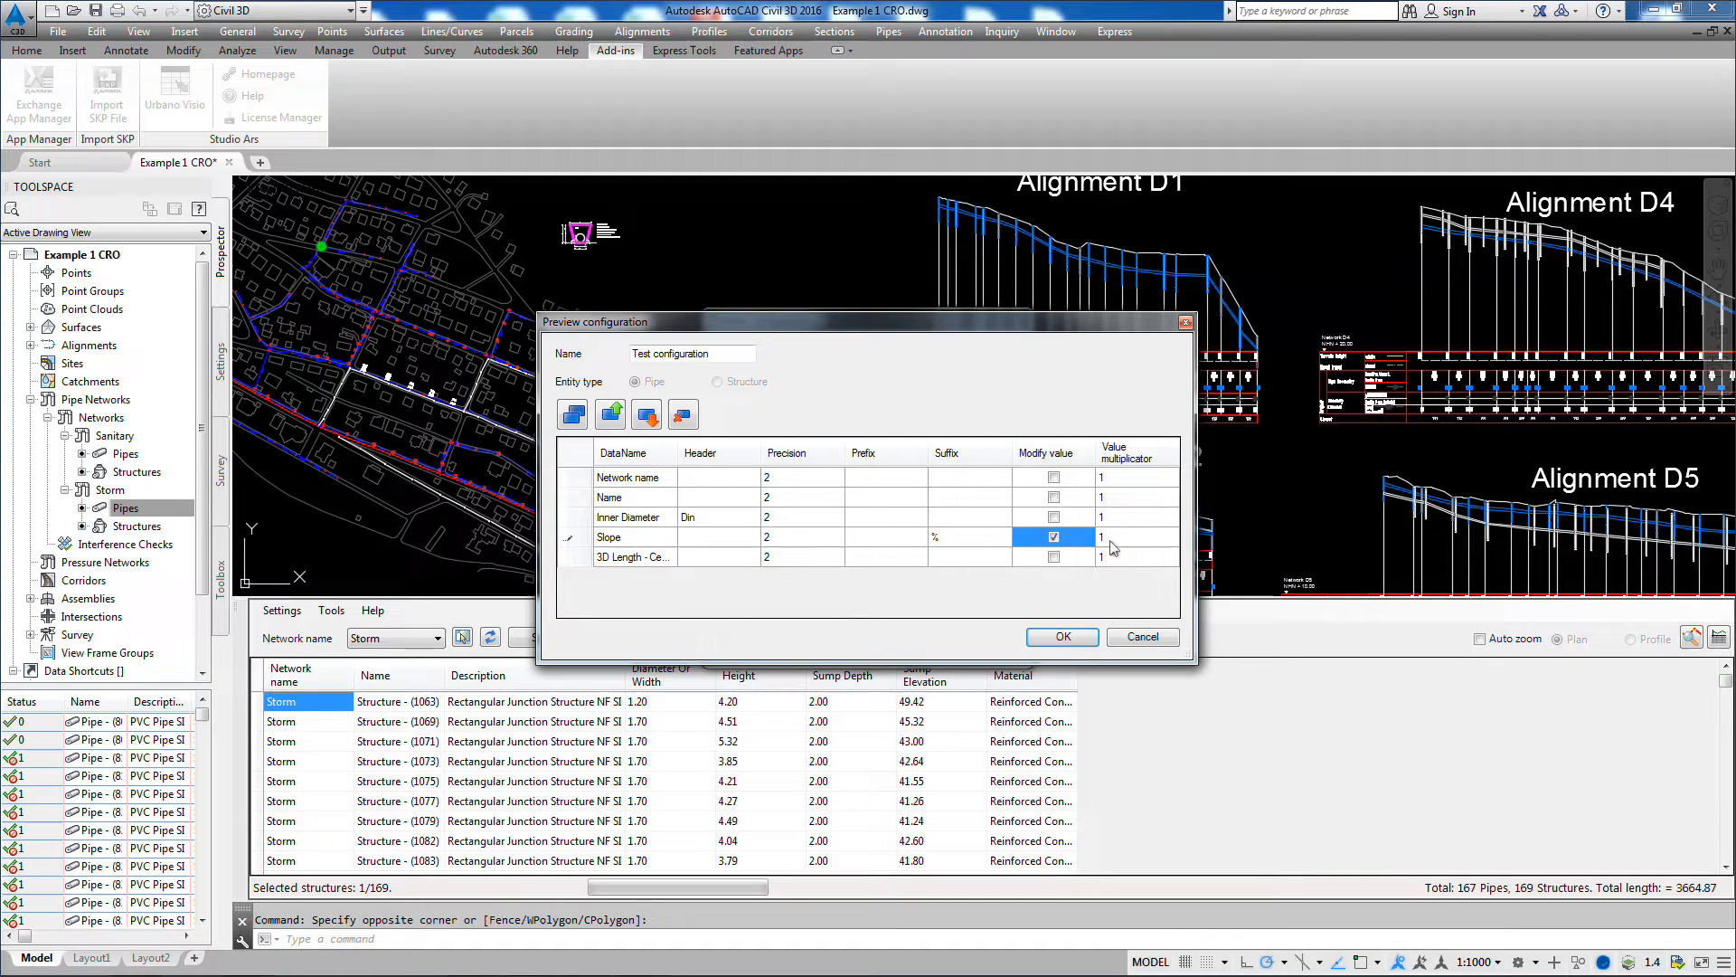
click(1110, 540)
click(1111, 543)
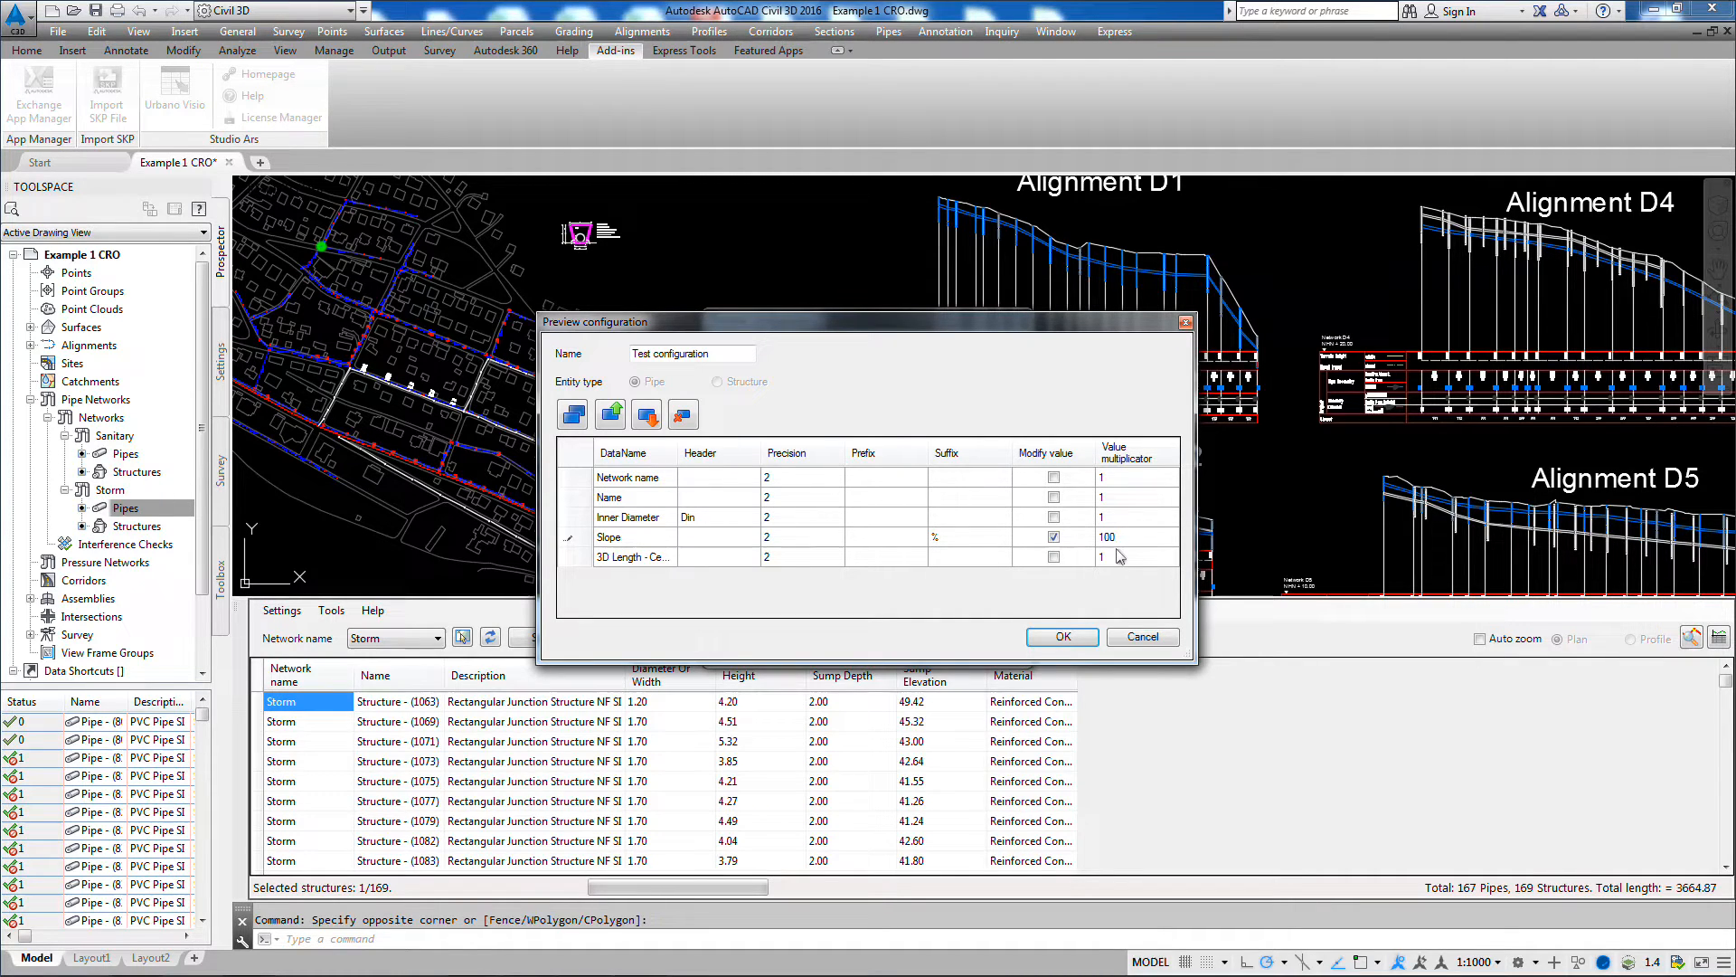
click(1055, 638)
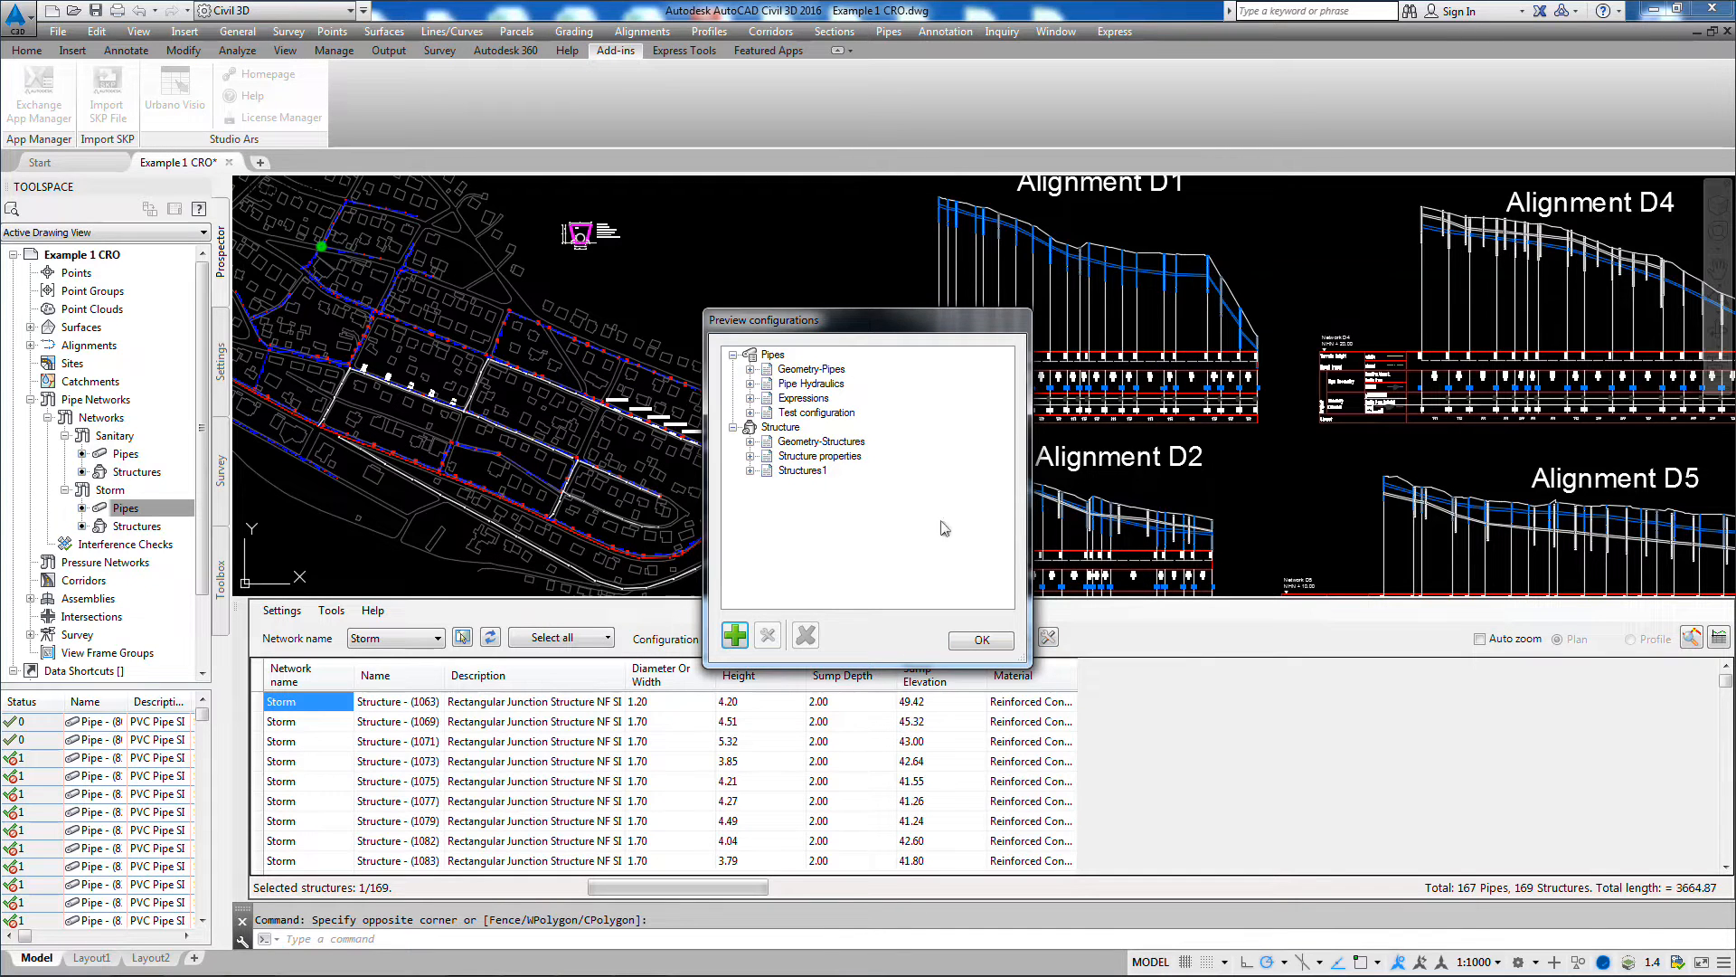
click(837, 414)
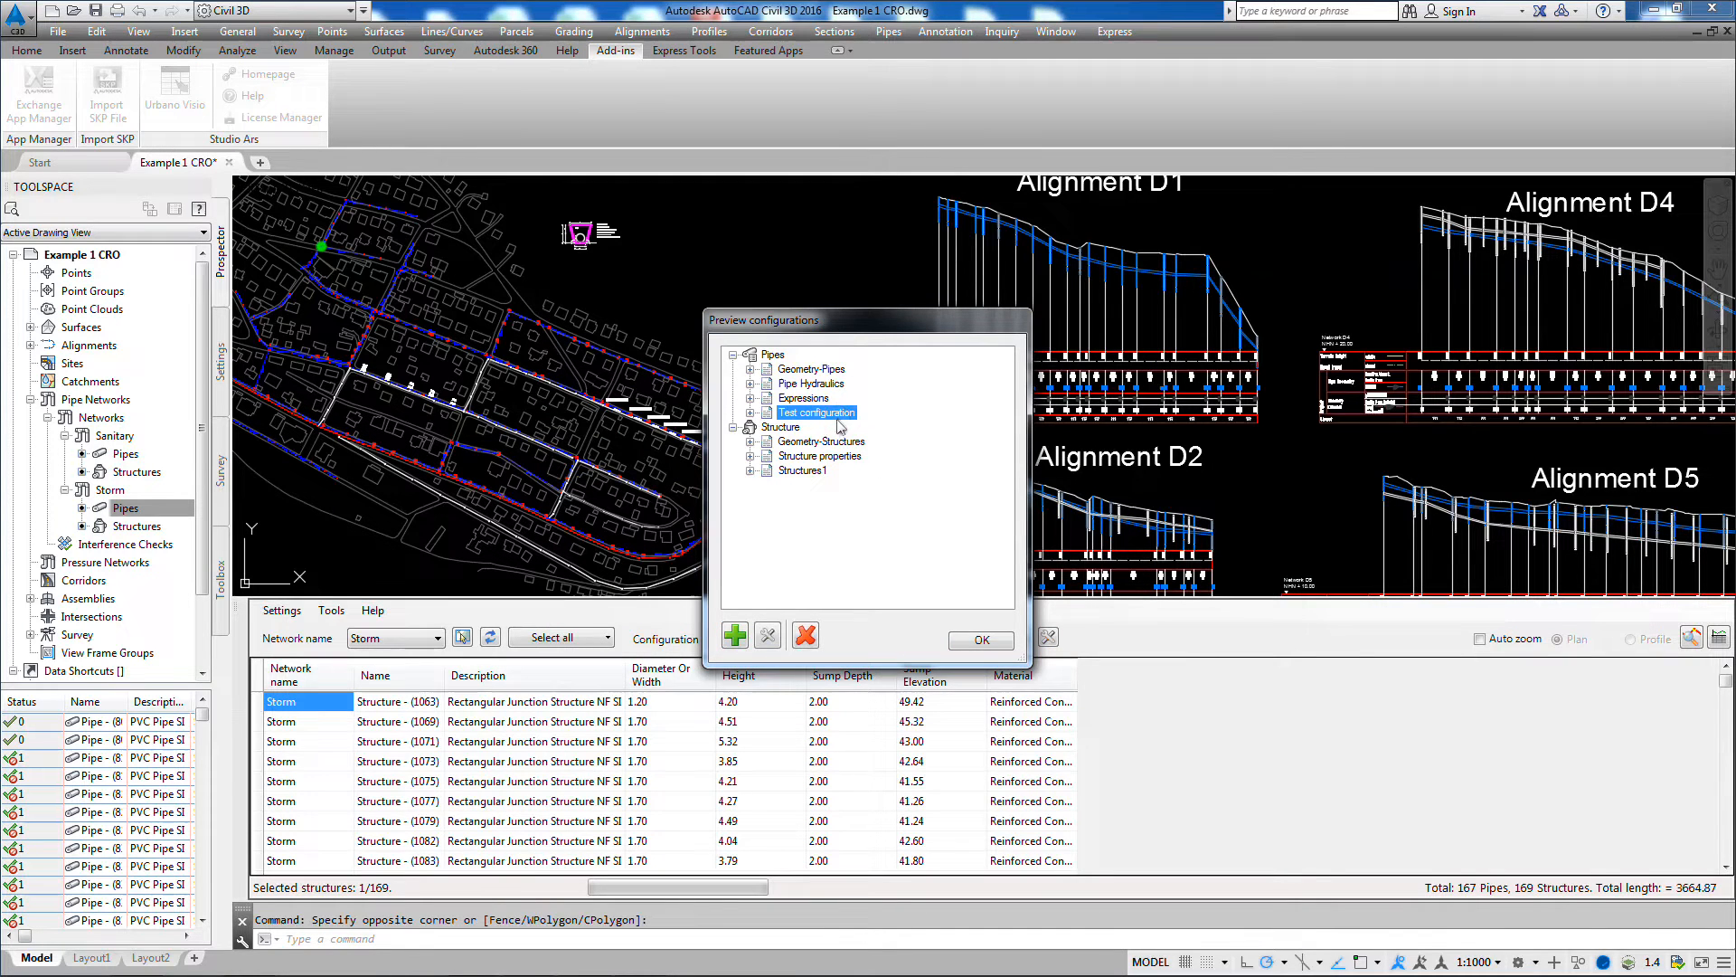
Step: Accept Test configuration, then use CAD selection with a crossing window to list only the pipes around the northeastern end of the plan network
click(980, 641)
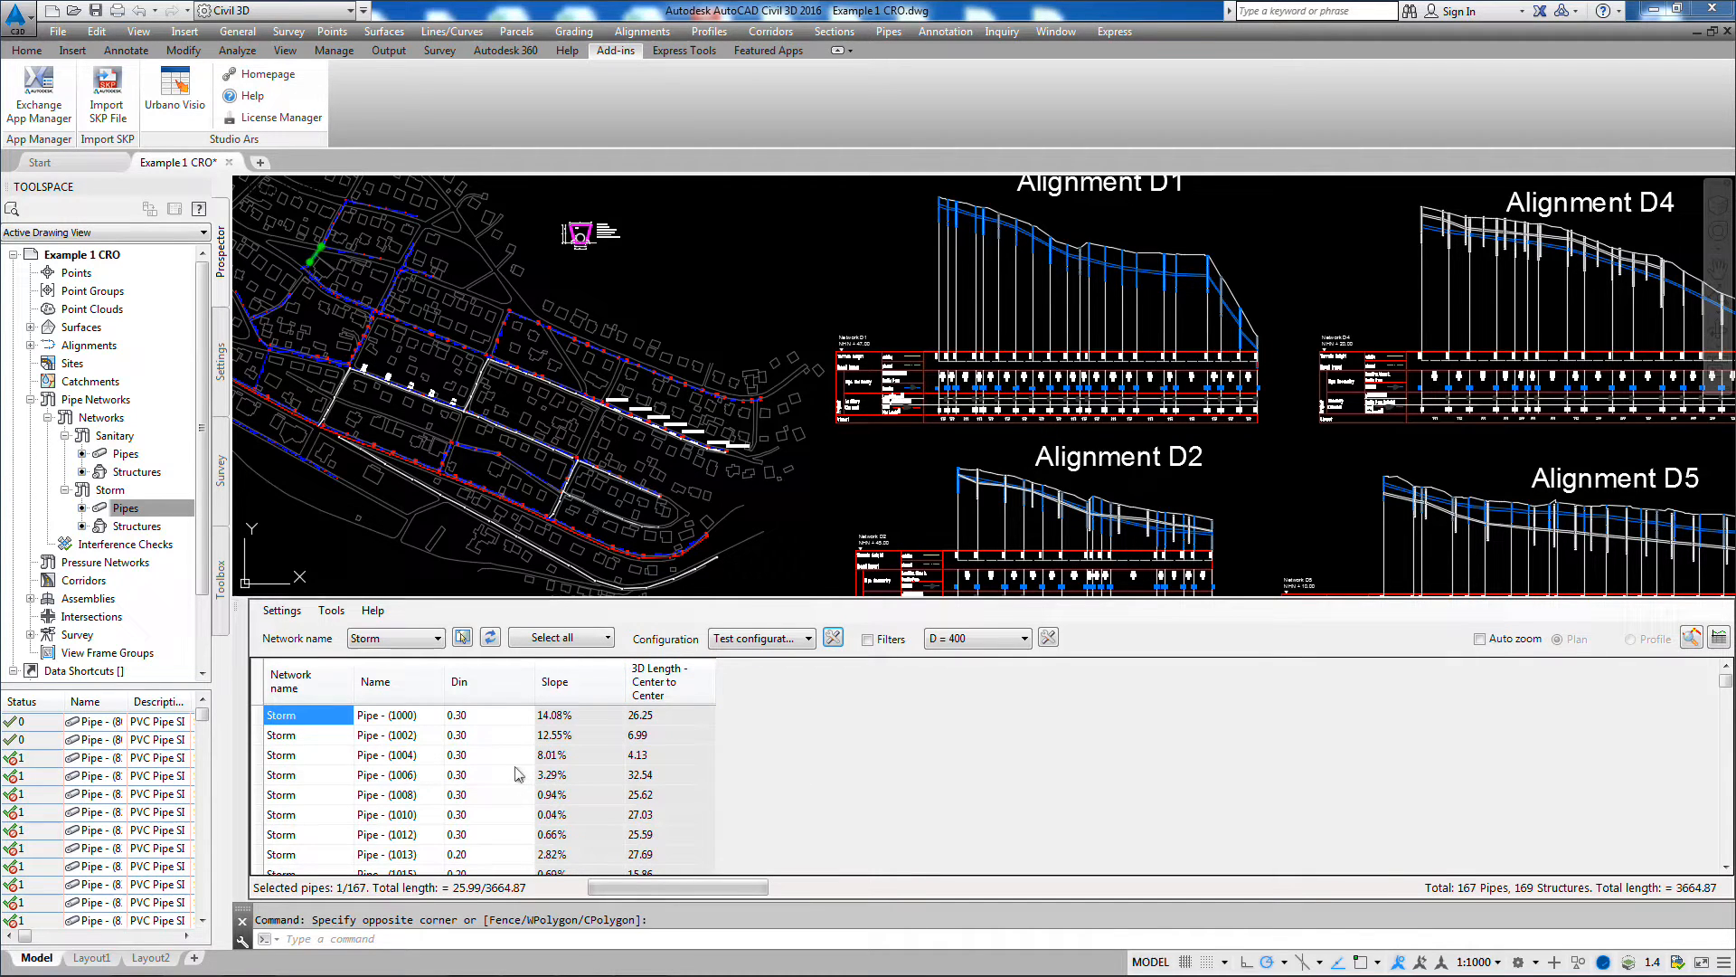
scroll(673, 568, up, 2)
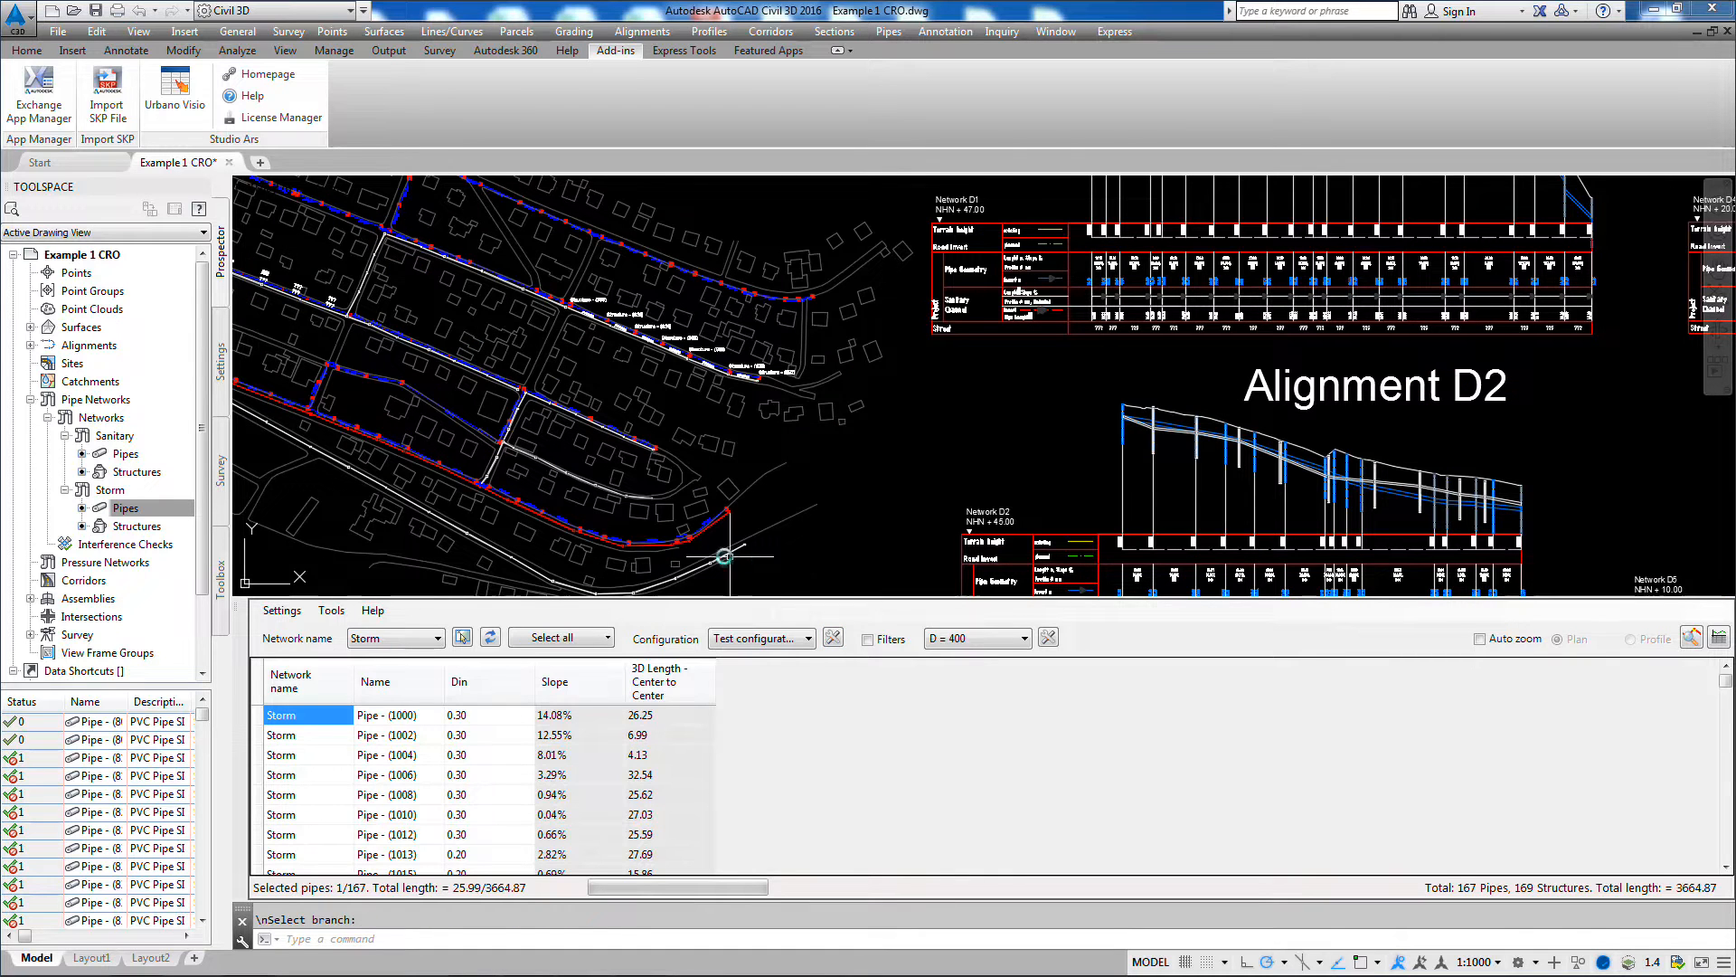
click(608, 639)
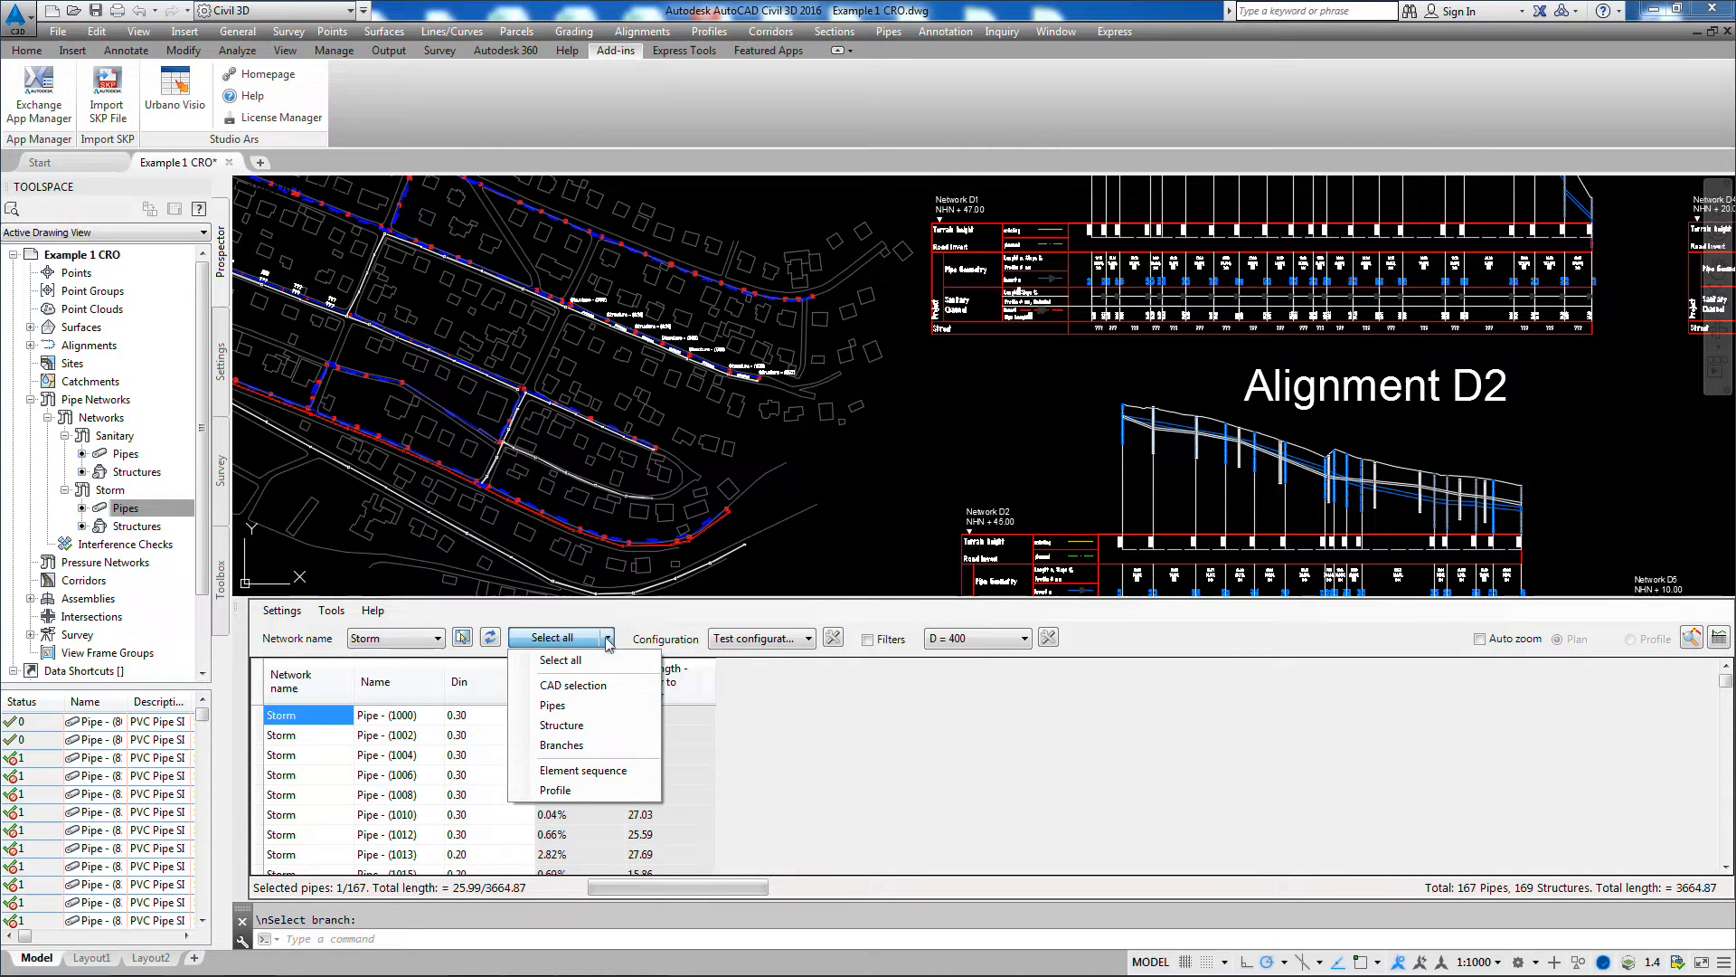
click(623, 687)
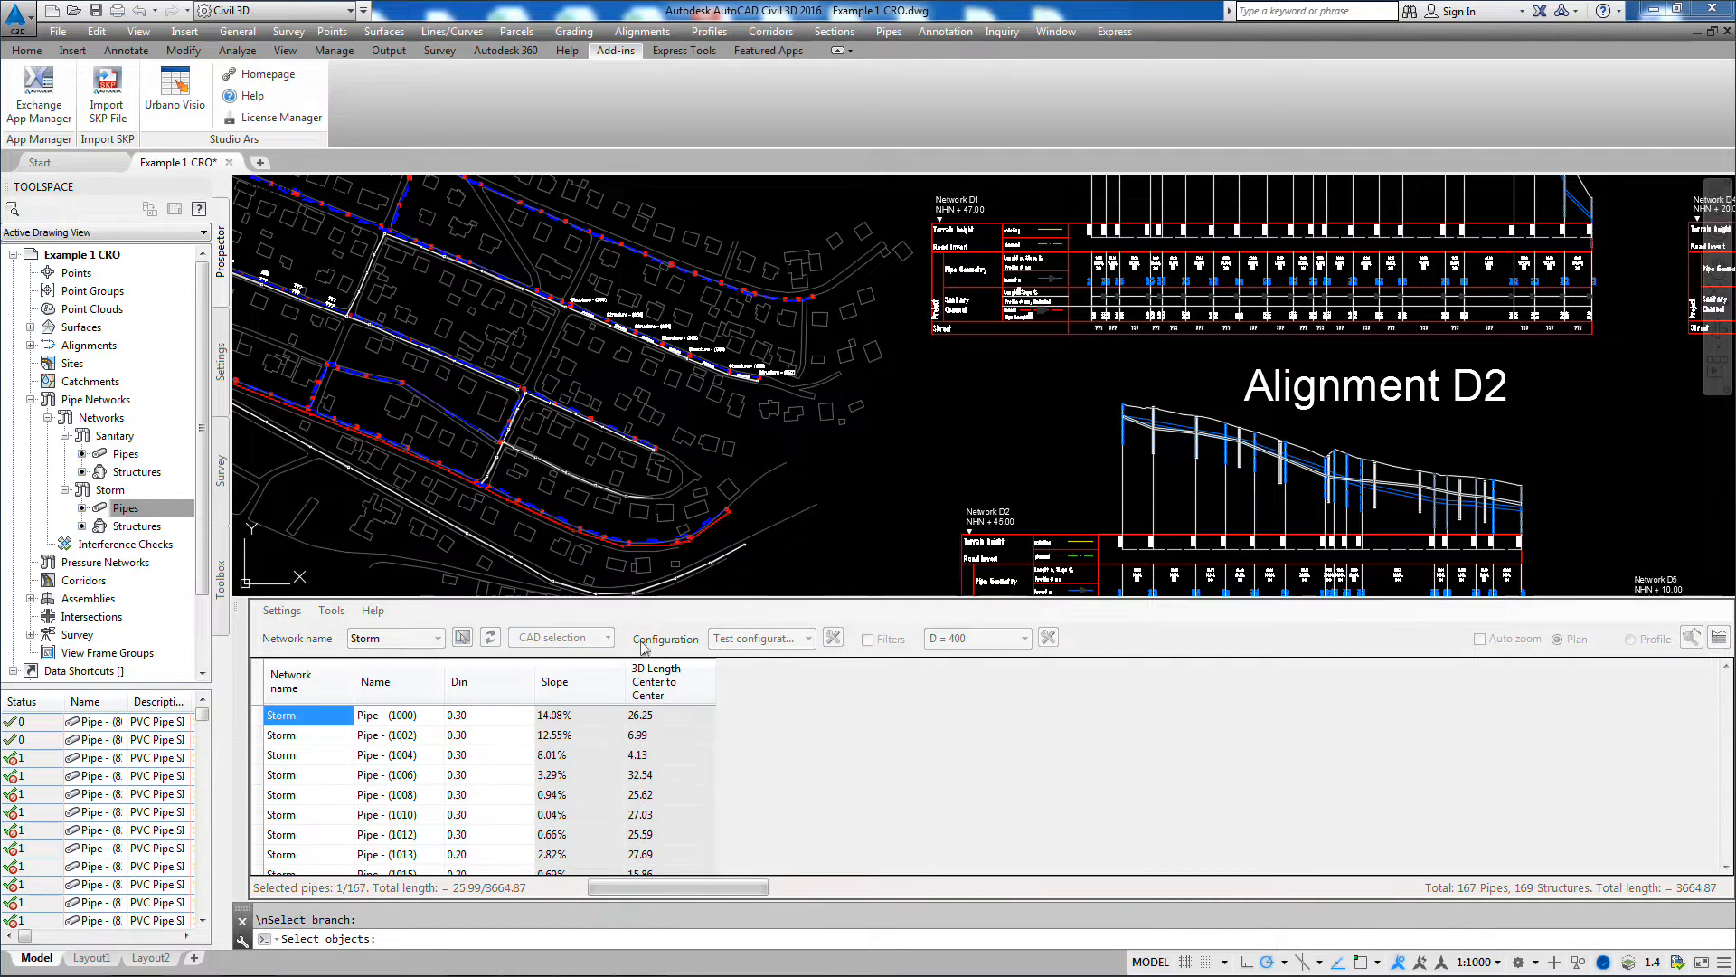
click(875, 421)
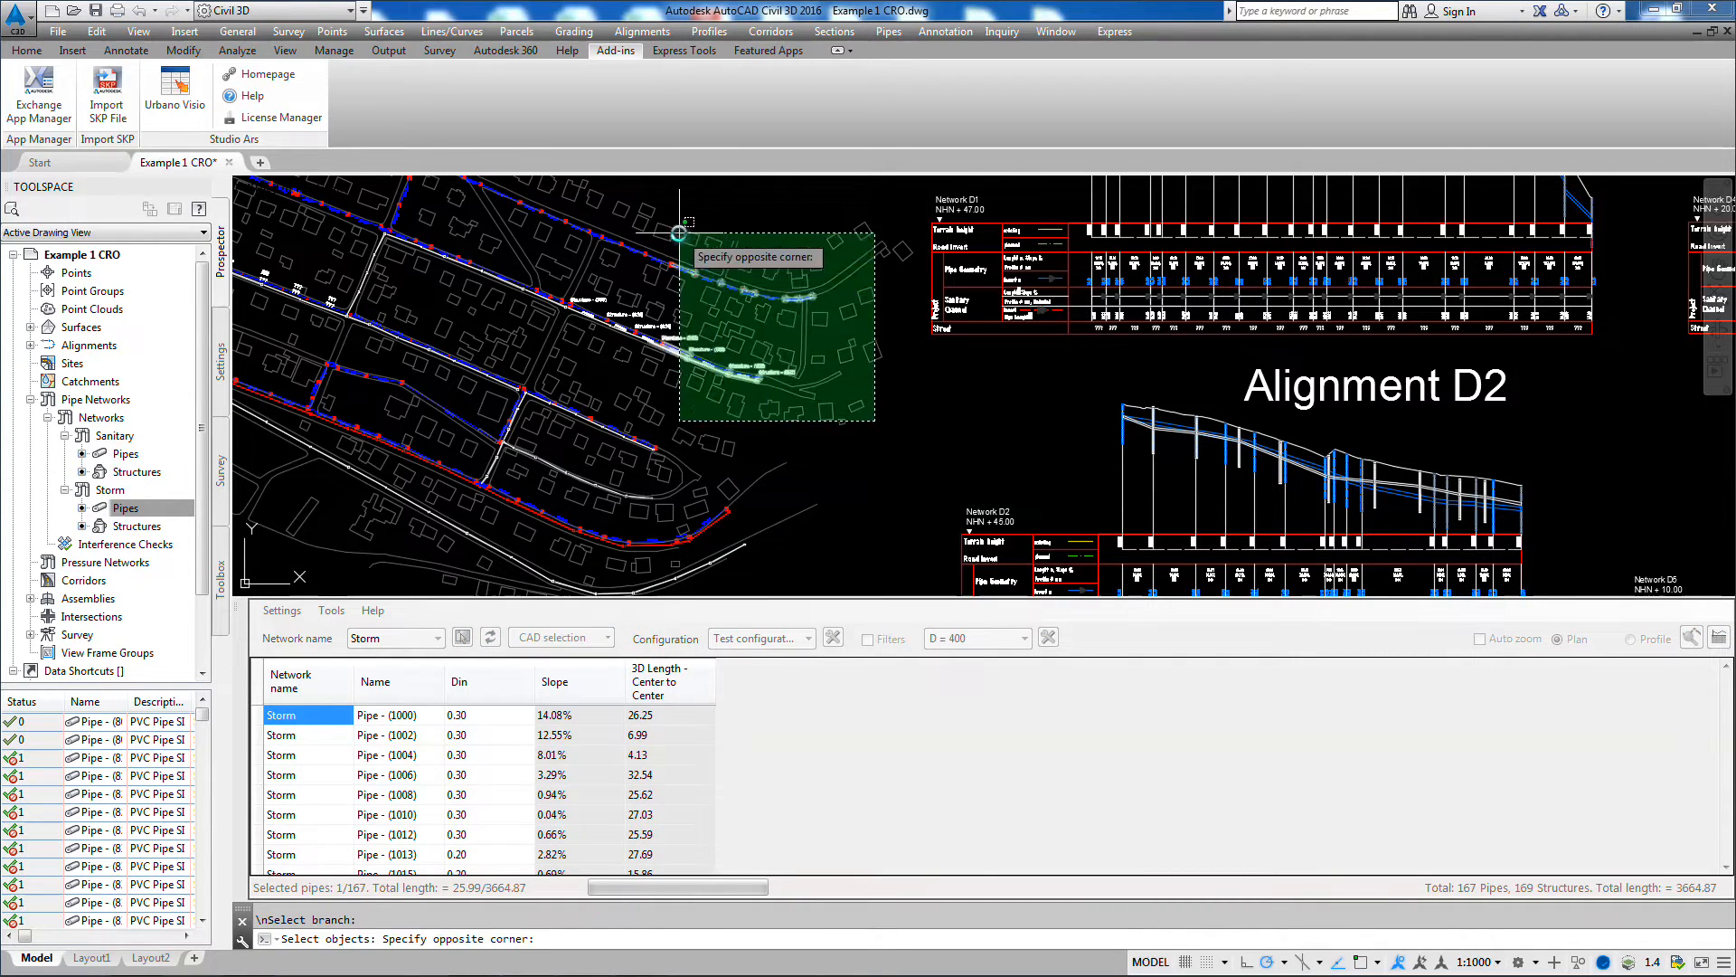
click(679, 233)
key(Return)
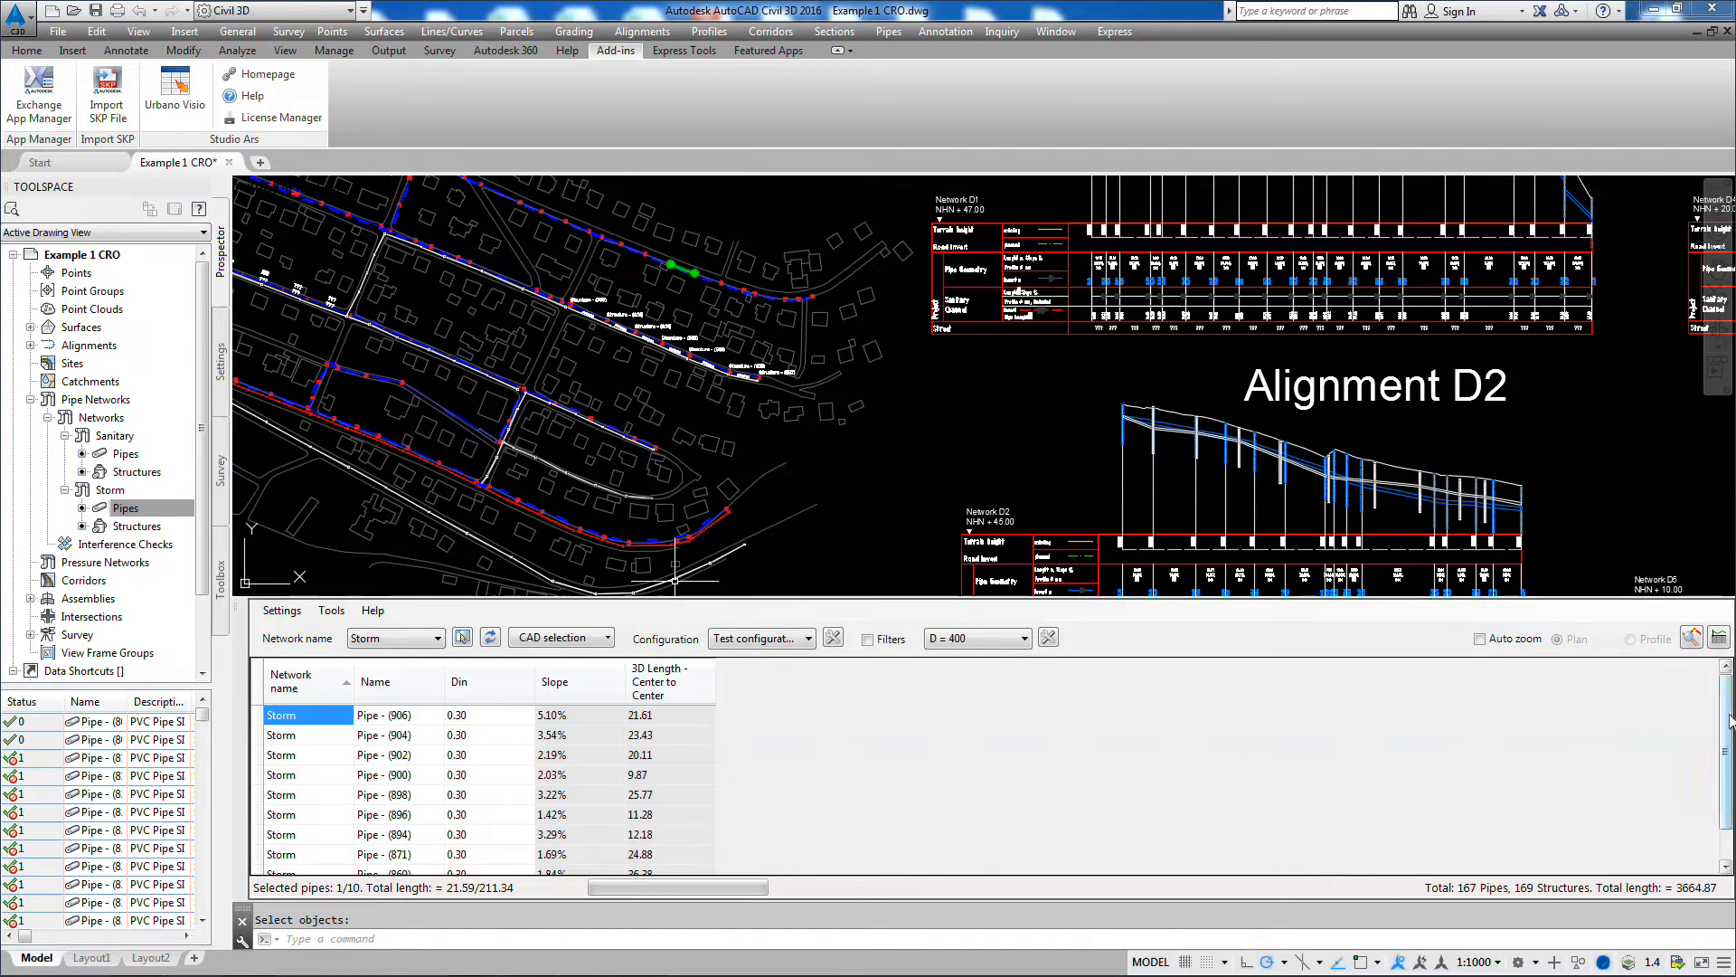
mouse_move(1727, 715)
mouse_down()
mouse_move(1726, 745)
mouse_move(1726, 716)
mouse_up()
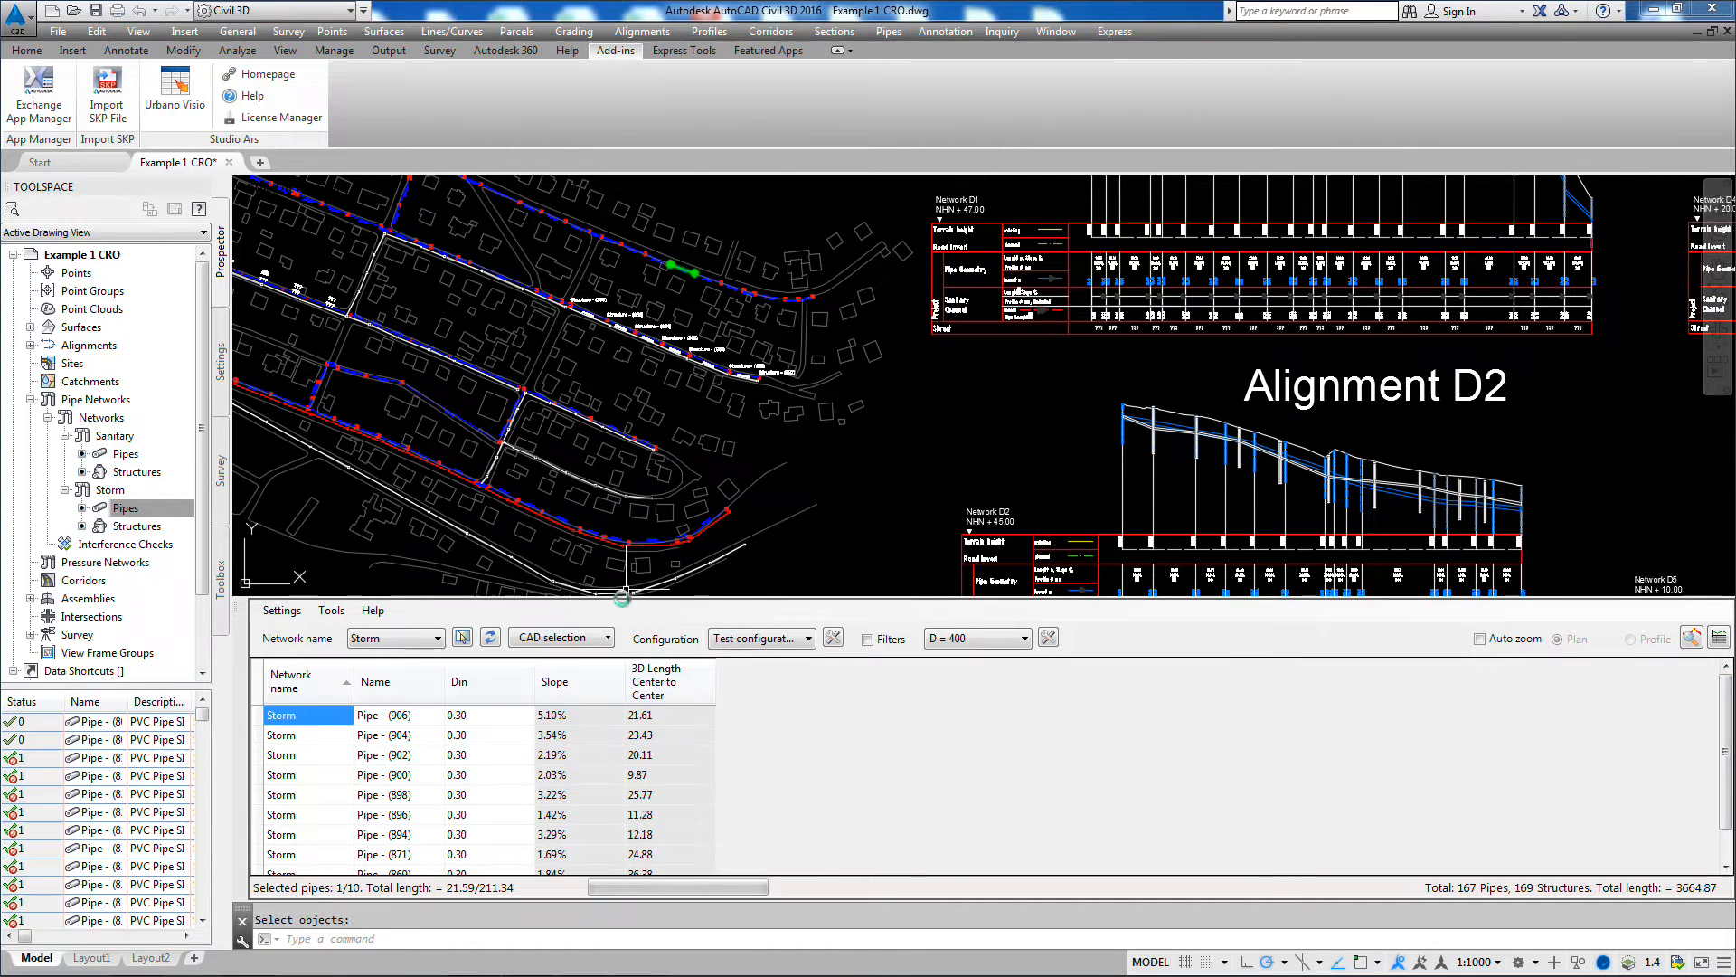
Step: Use the Pipes selection to list only five individually picked Storm pipes from different parts of the plan
click(583, 637)
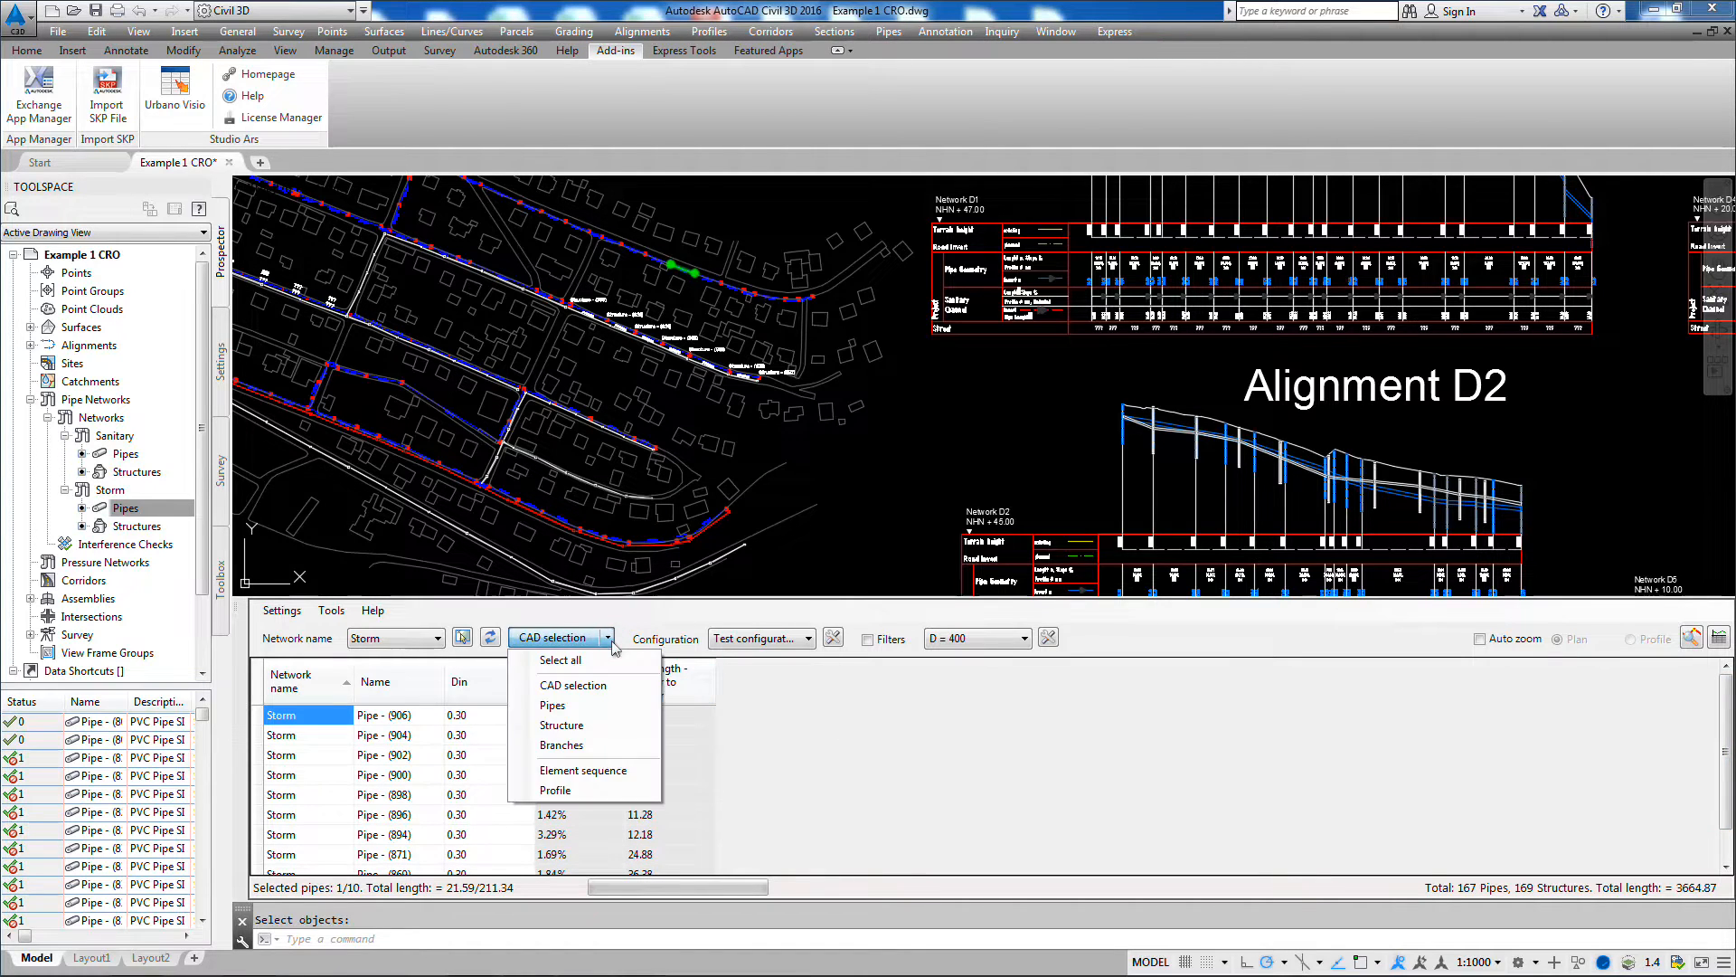
click(573, 707)
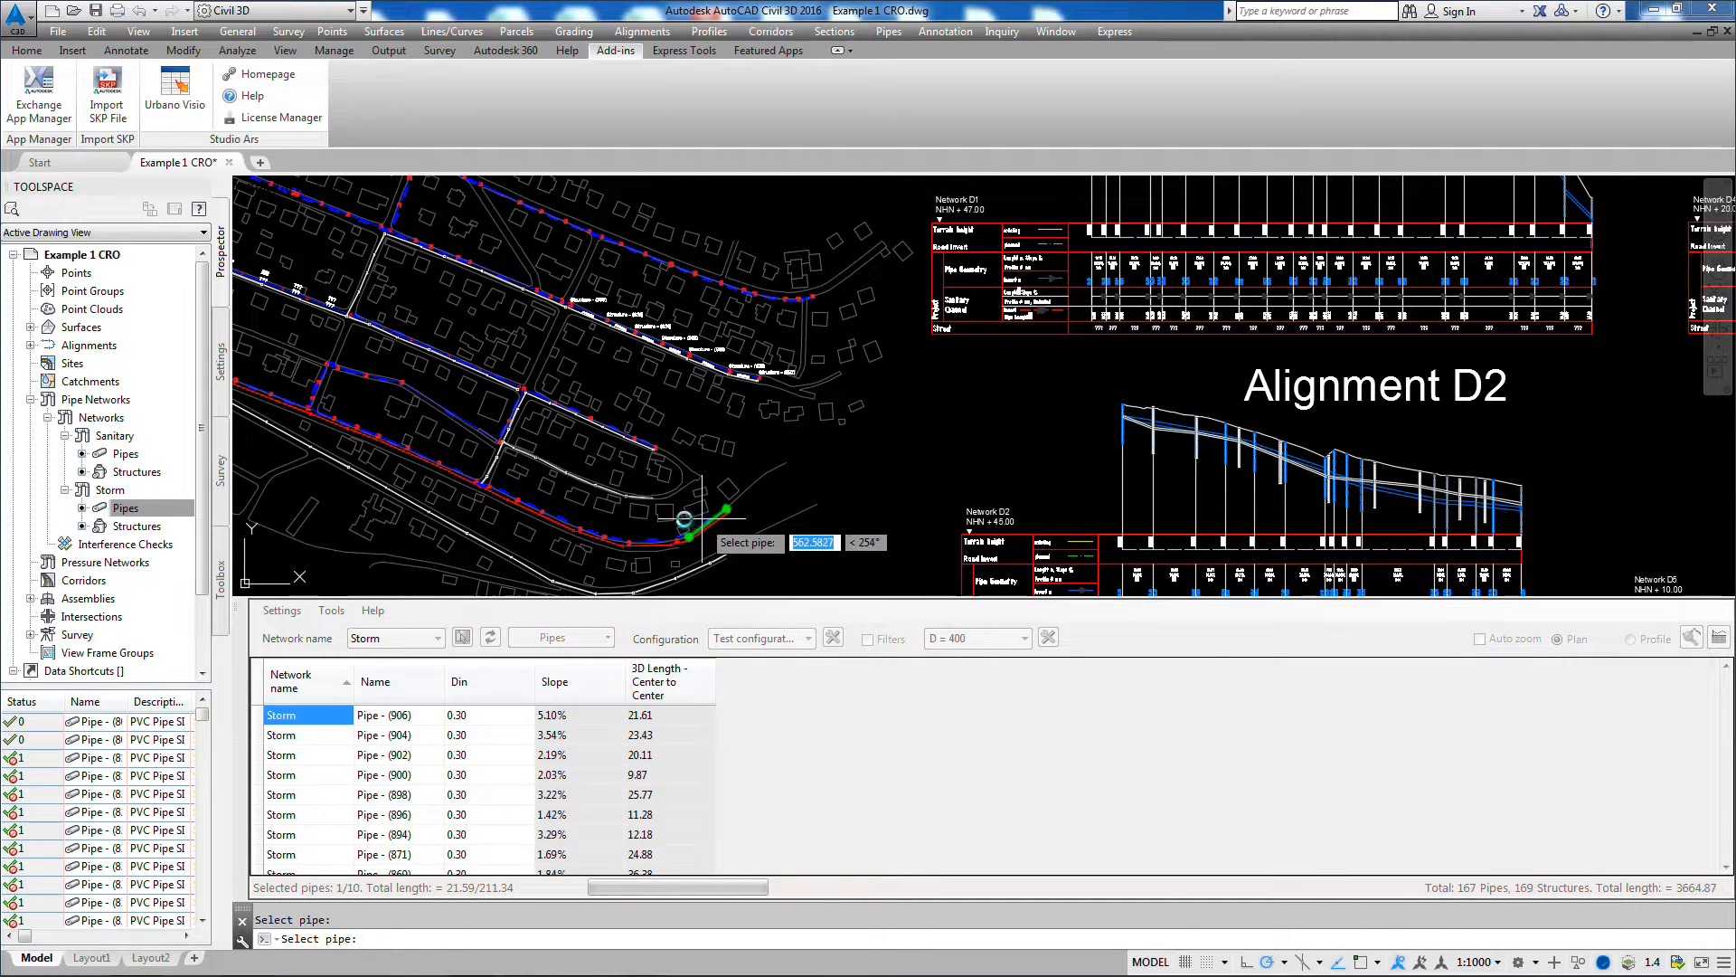
click(658, 537)
click(471, 417)
click(472, 366)
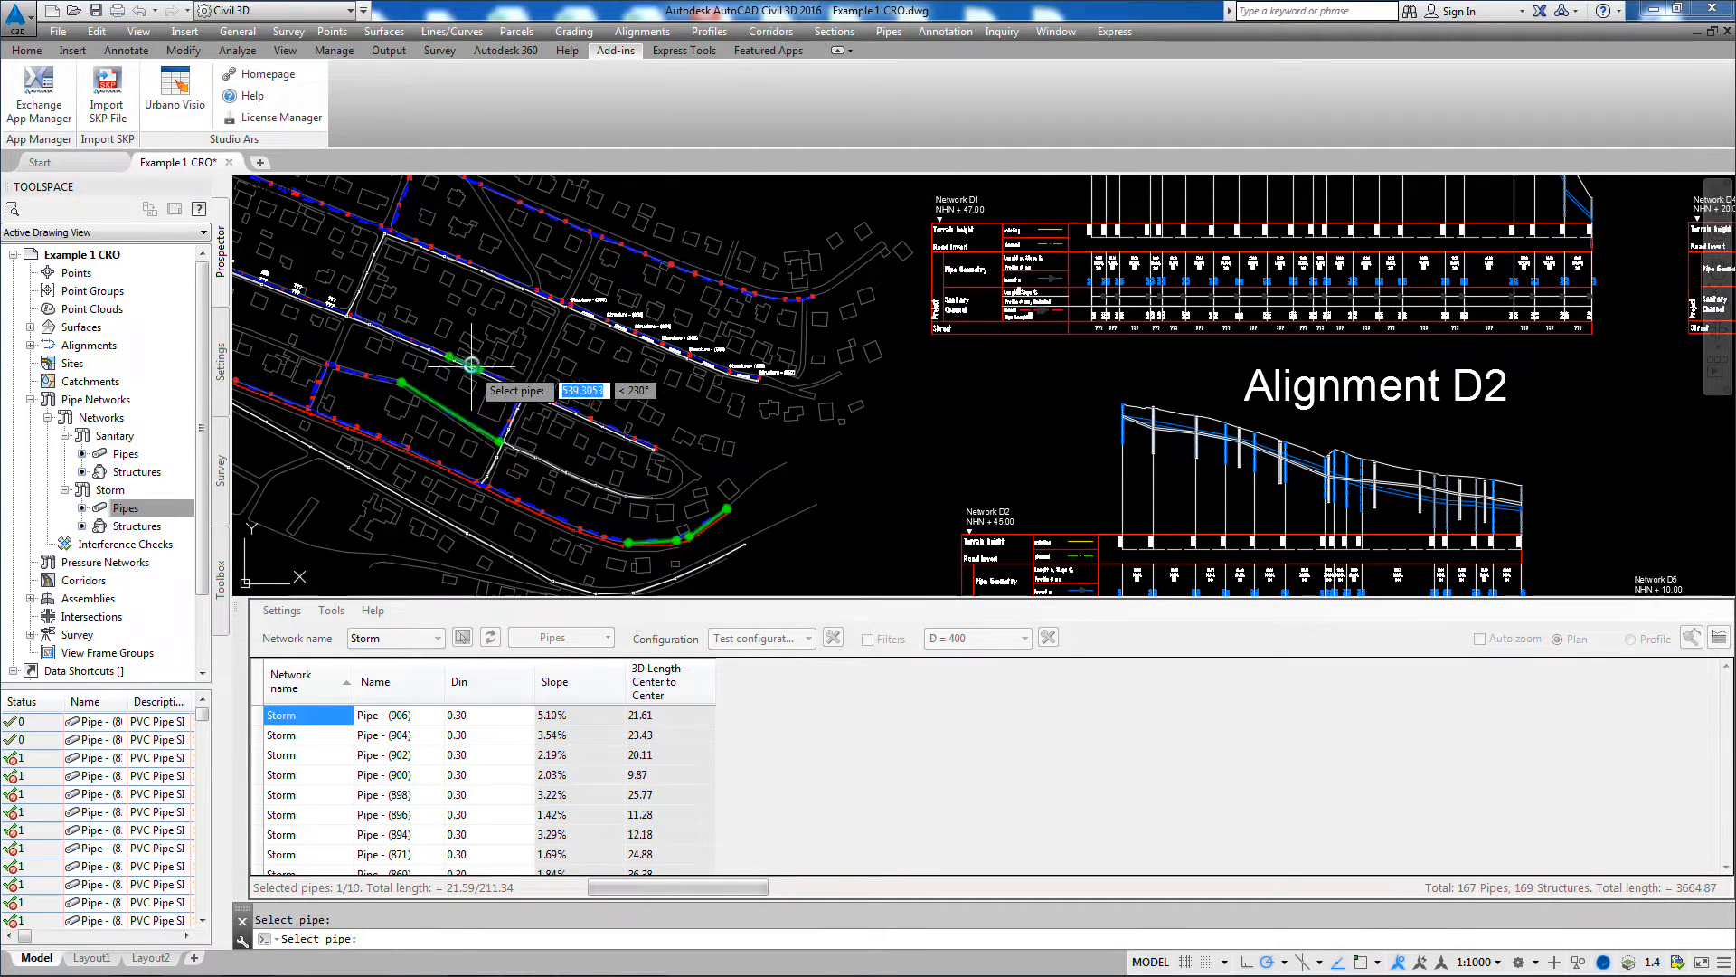
click(488, 283)
key(Return)
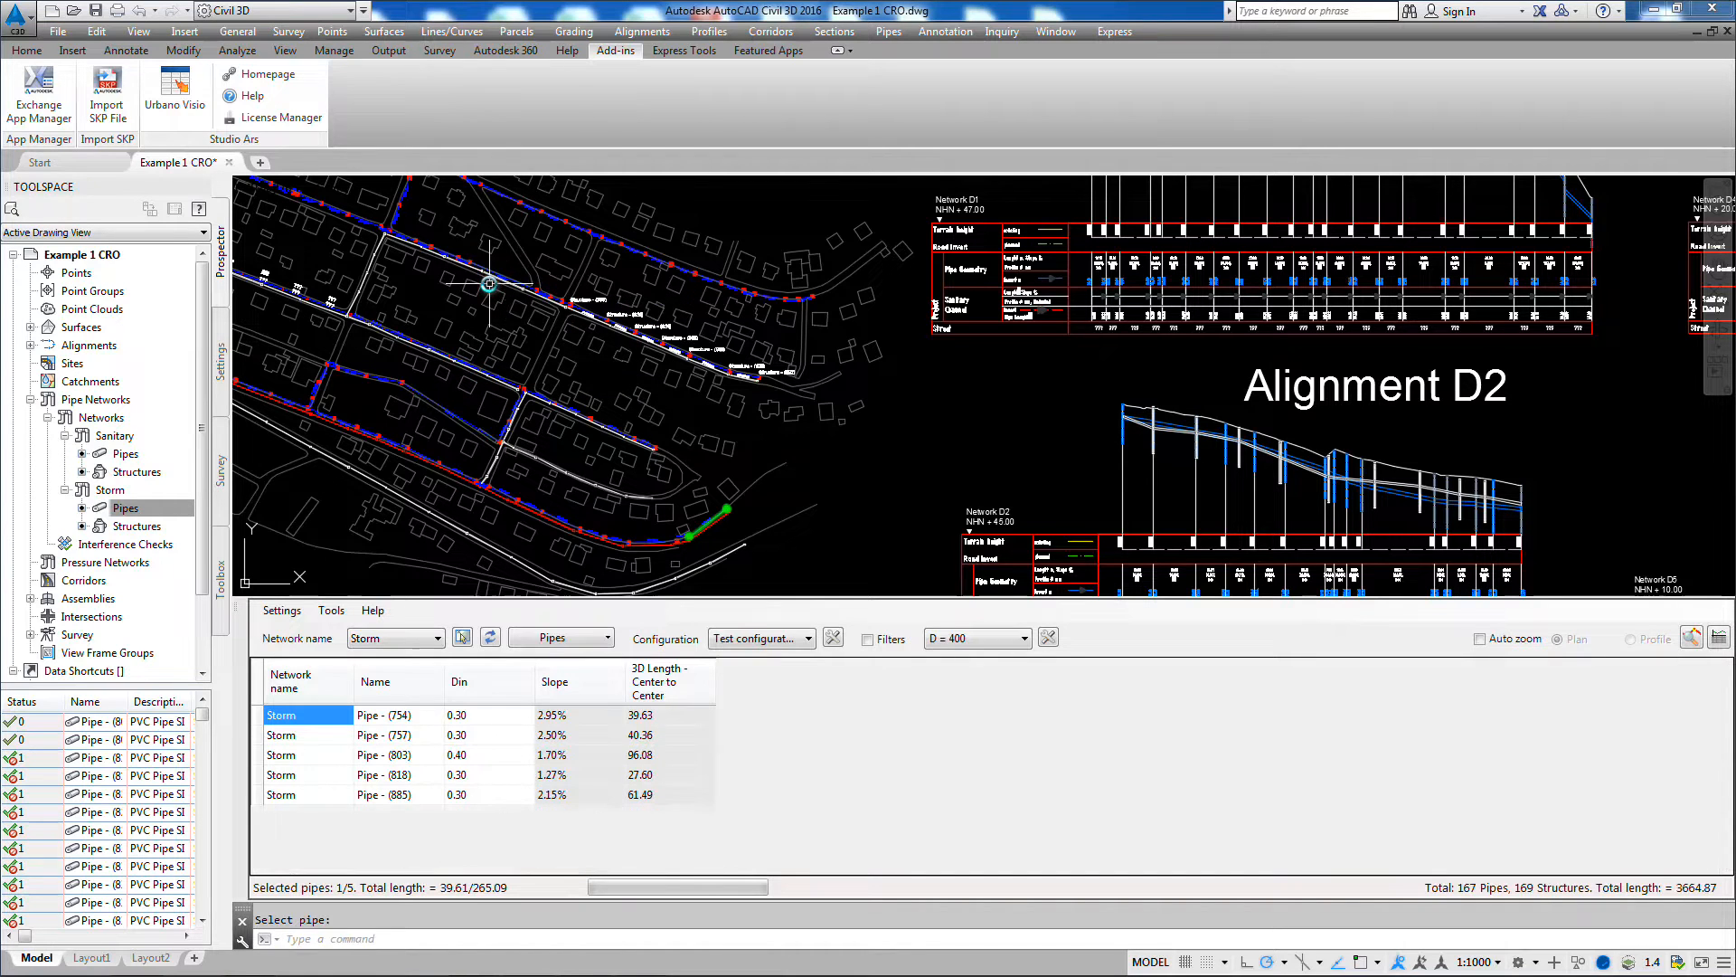
Step: Use the Branches selection to list the pipes of the storm branch running through the middle of the plan
click(608, 638)
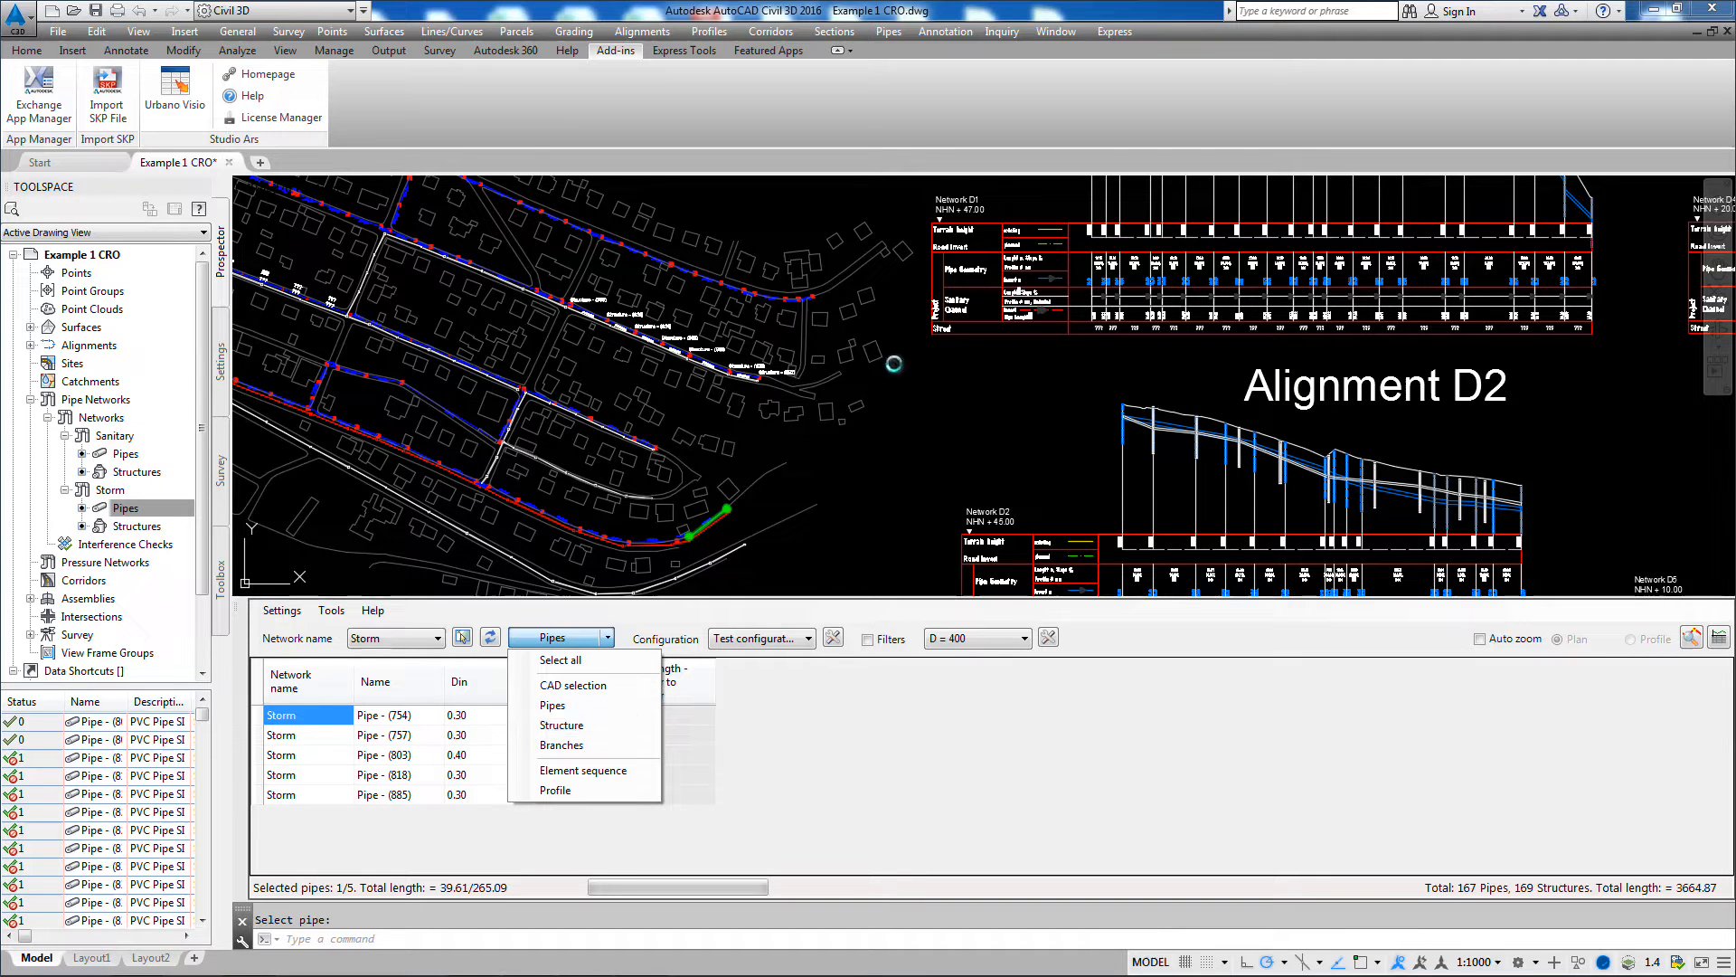
click(869, 264)
scroll(786, 437, up, 2)
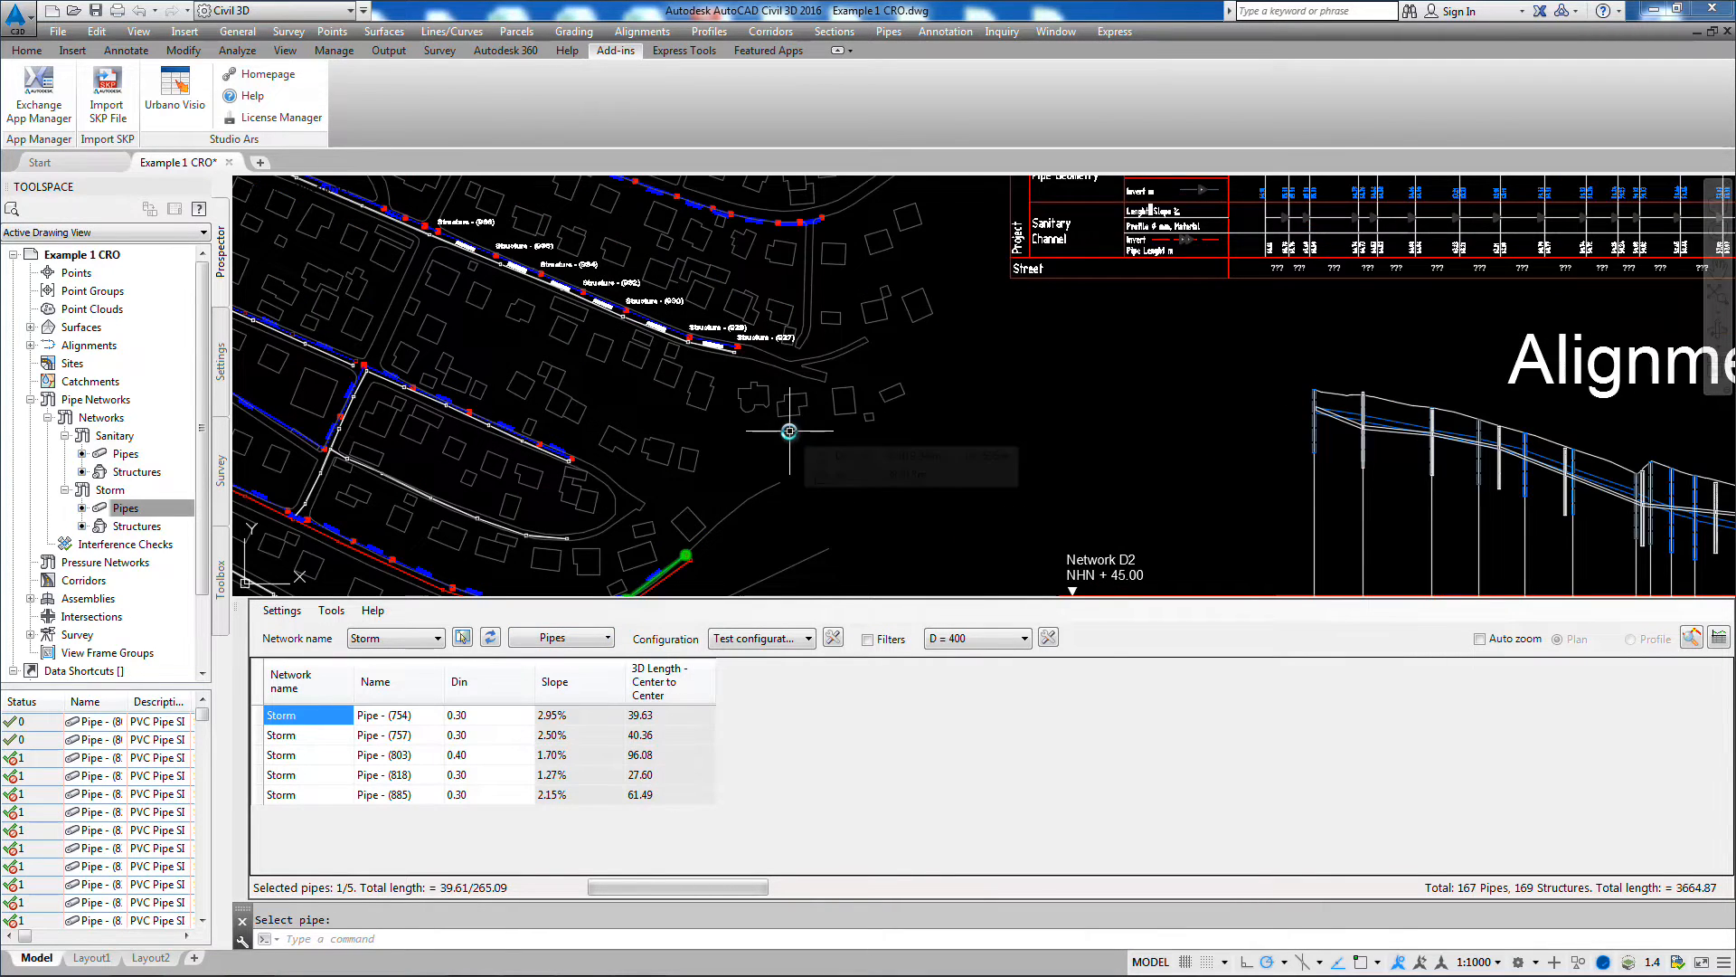
mouse_move(787, 438)
middle_down()
mouse_move(946, 498)
mouse_move(1228, 552)
middle_up()
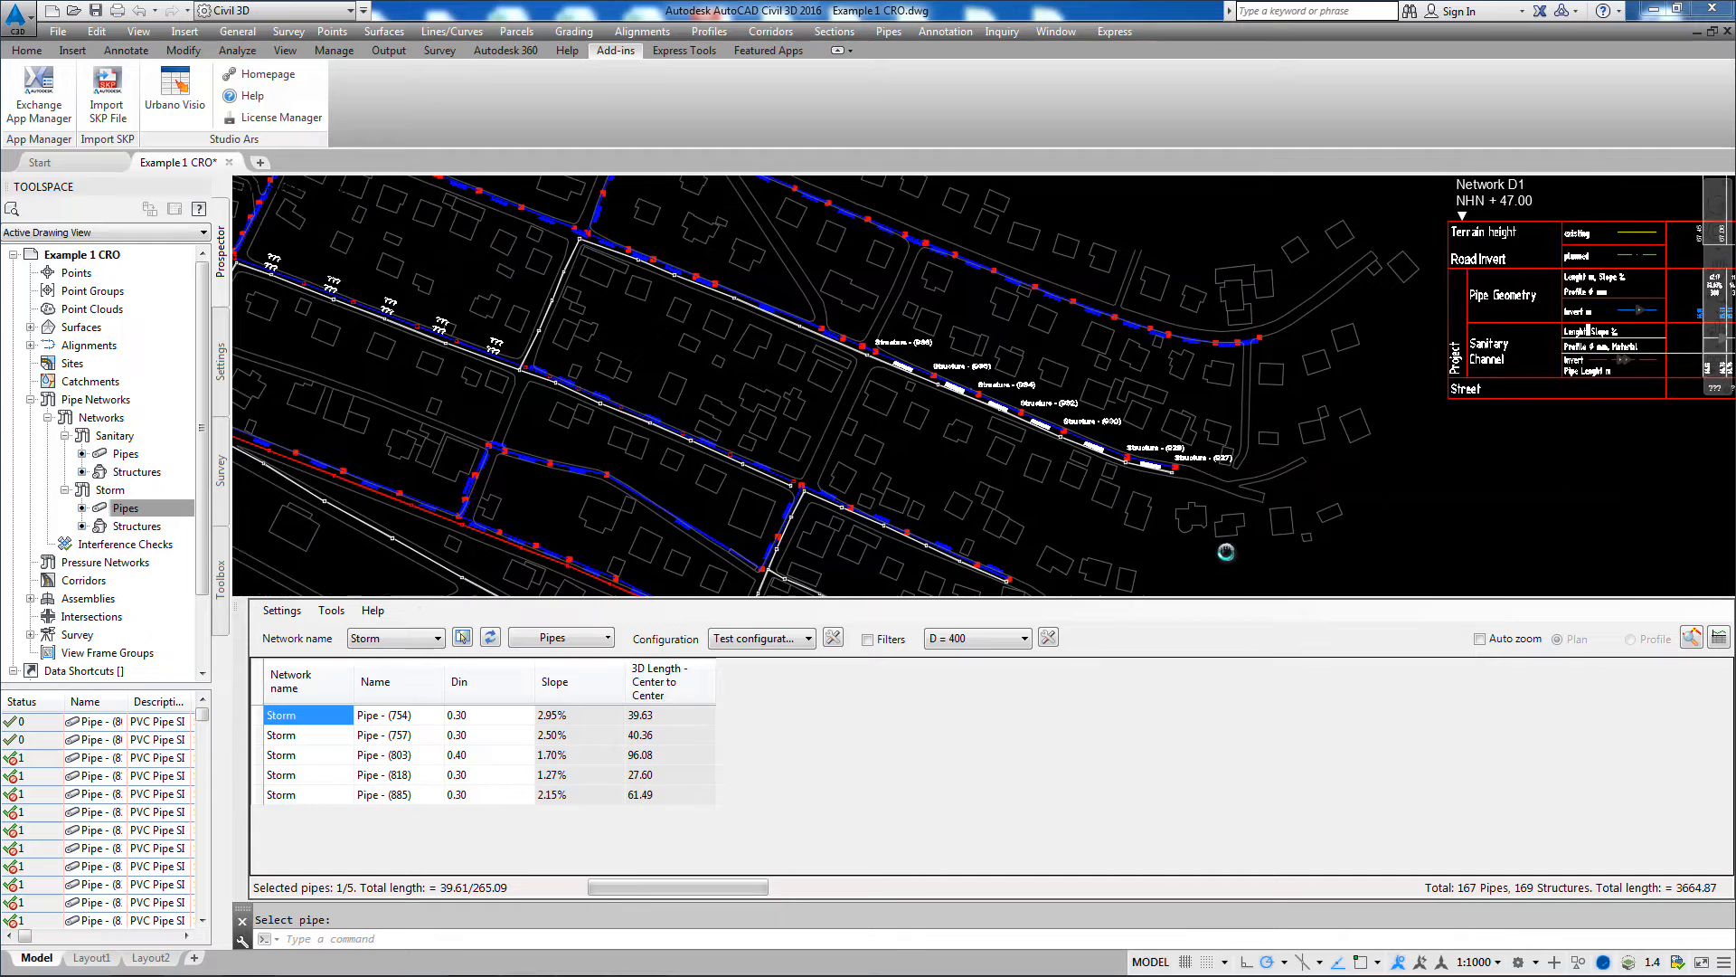
click(609, 637)
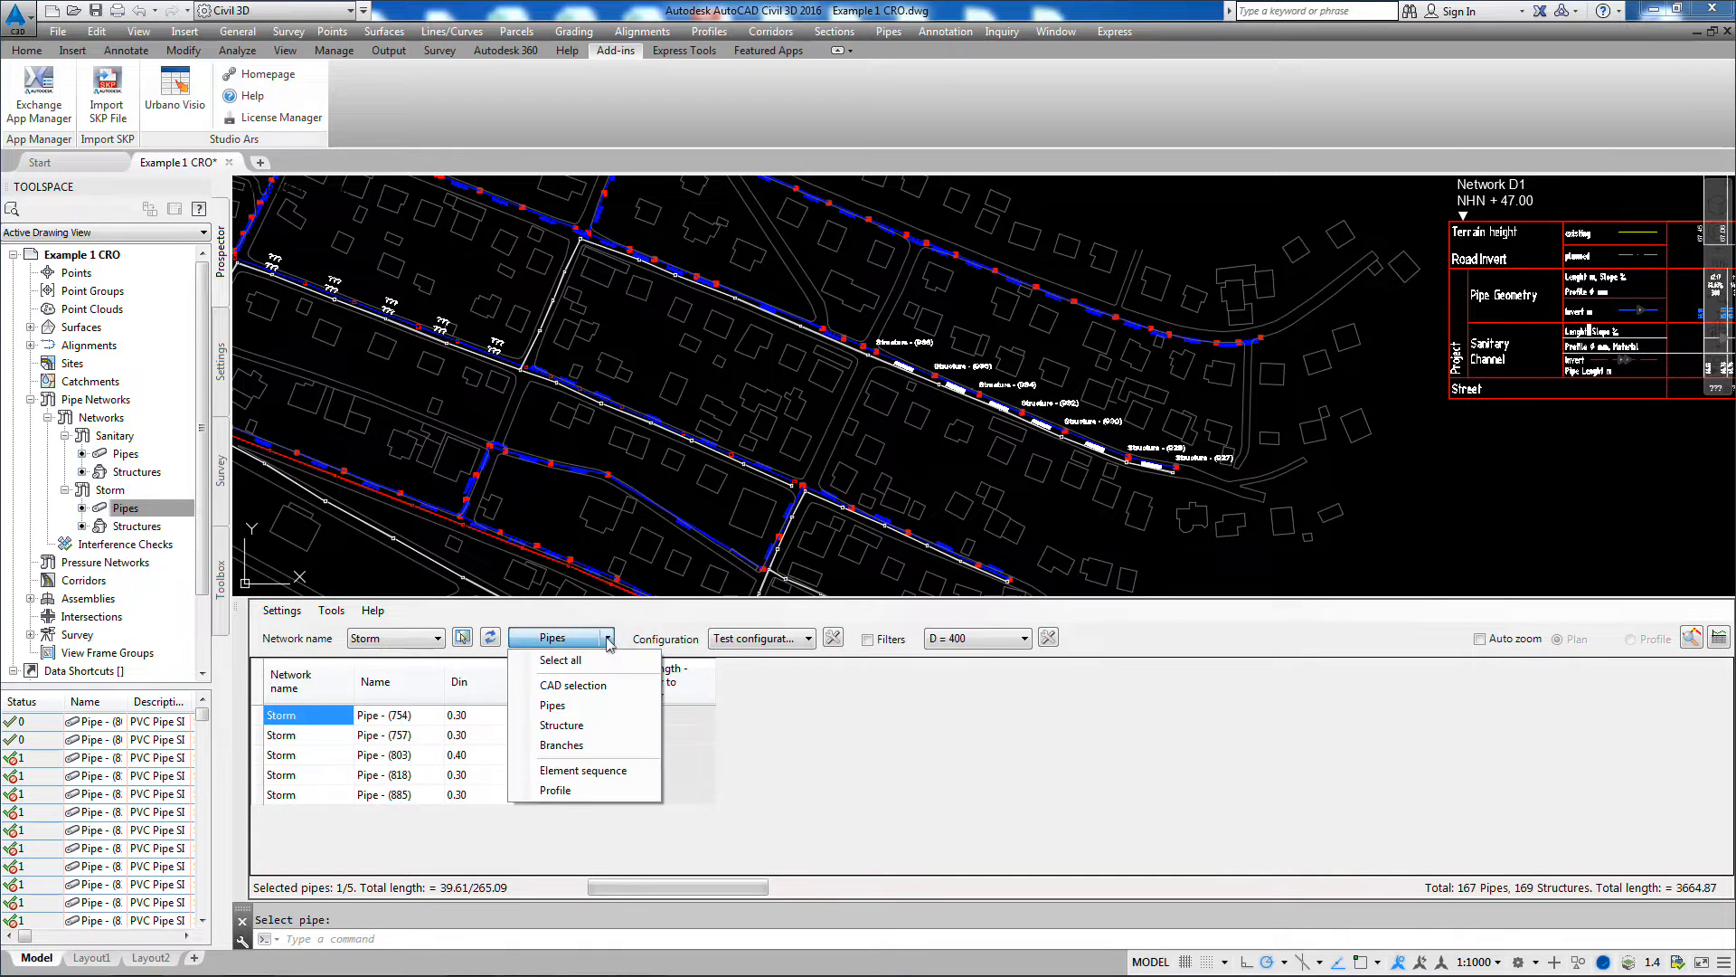
click(563, 746)
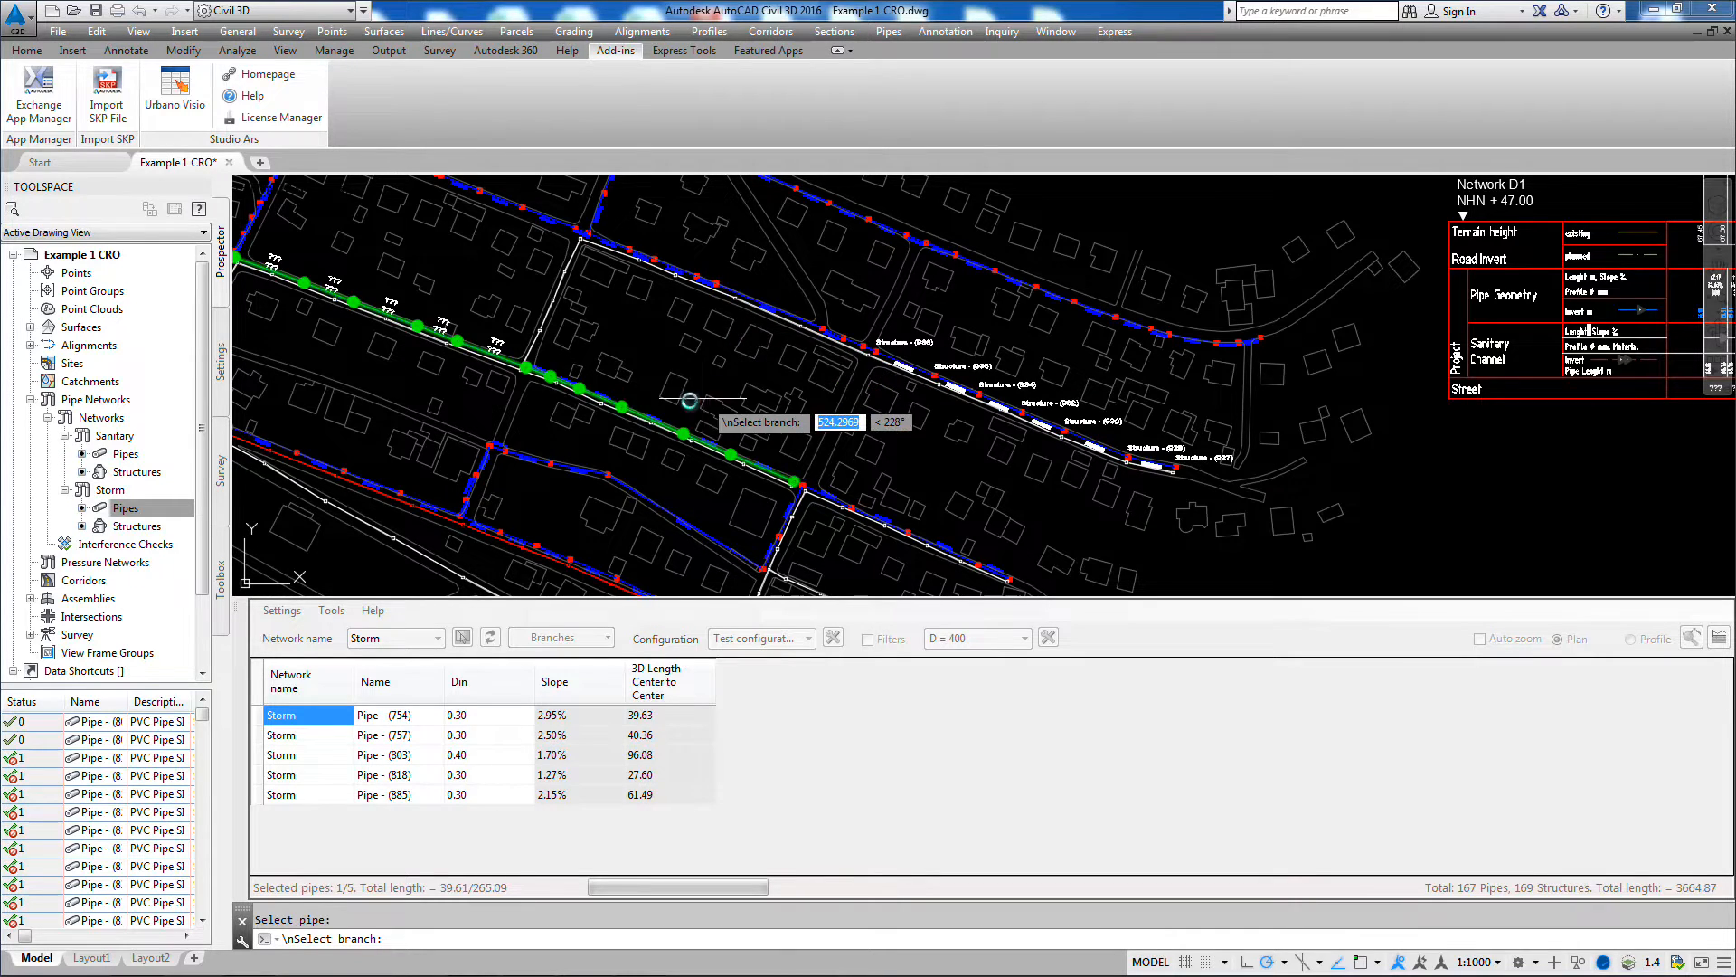
click(560, 385)
click(560, 385)
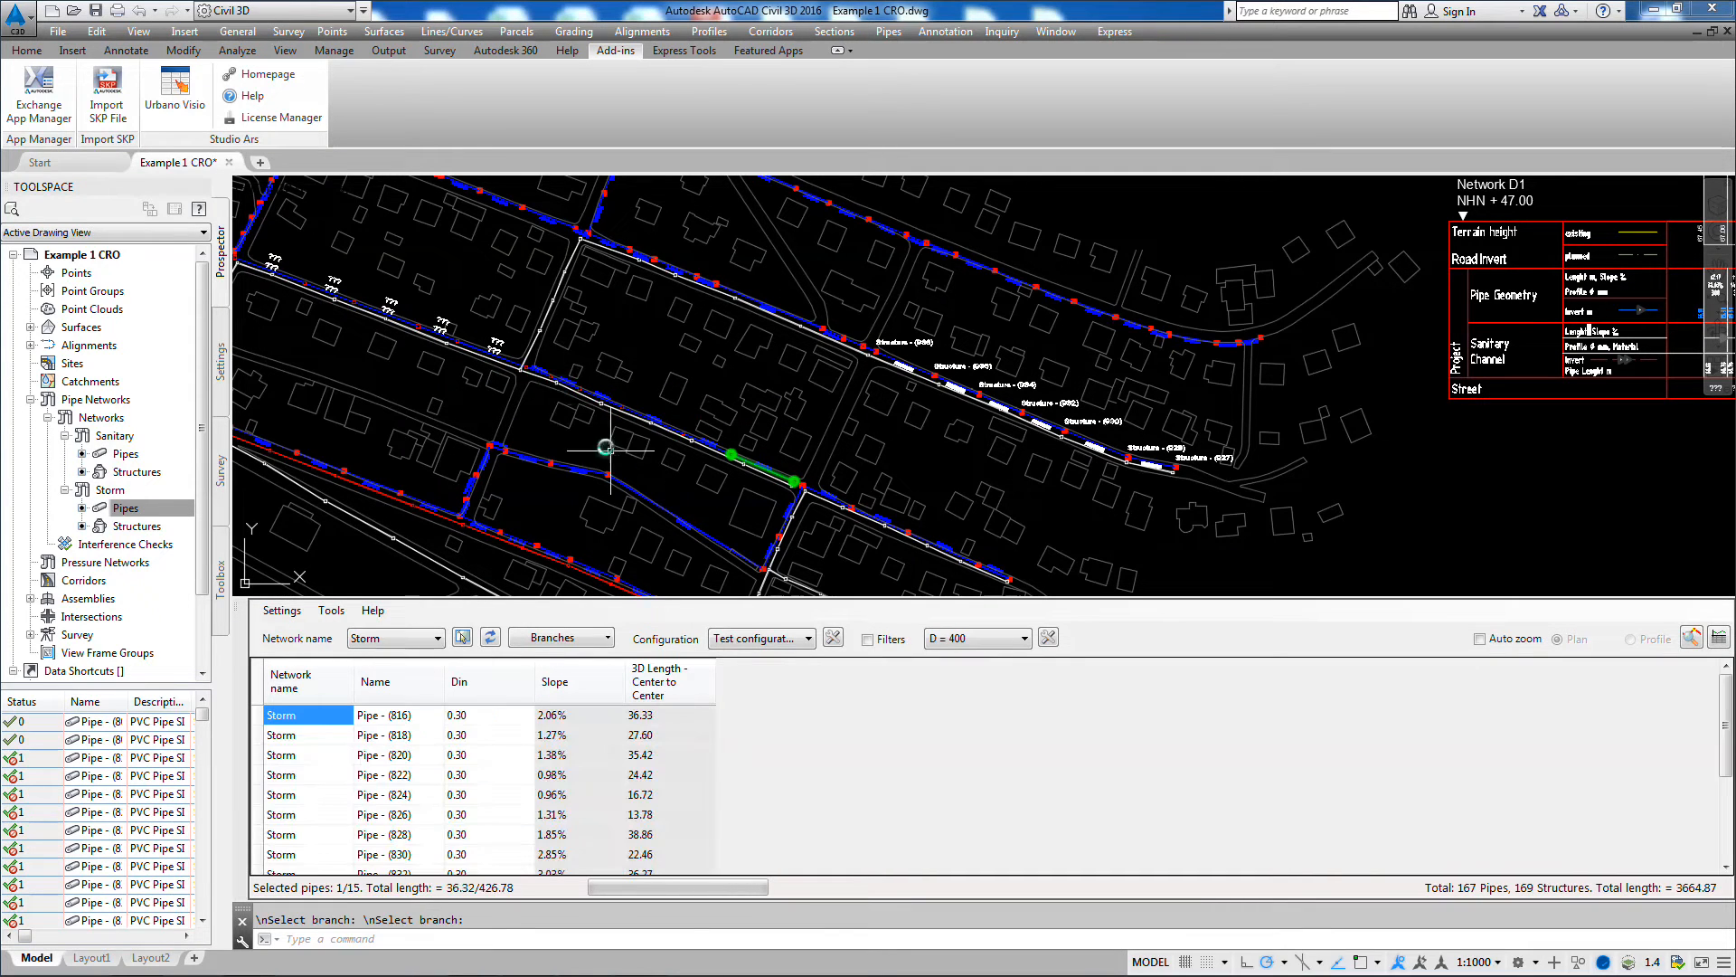
drag(1728, 722, 1719, 658)
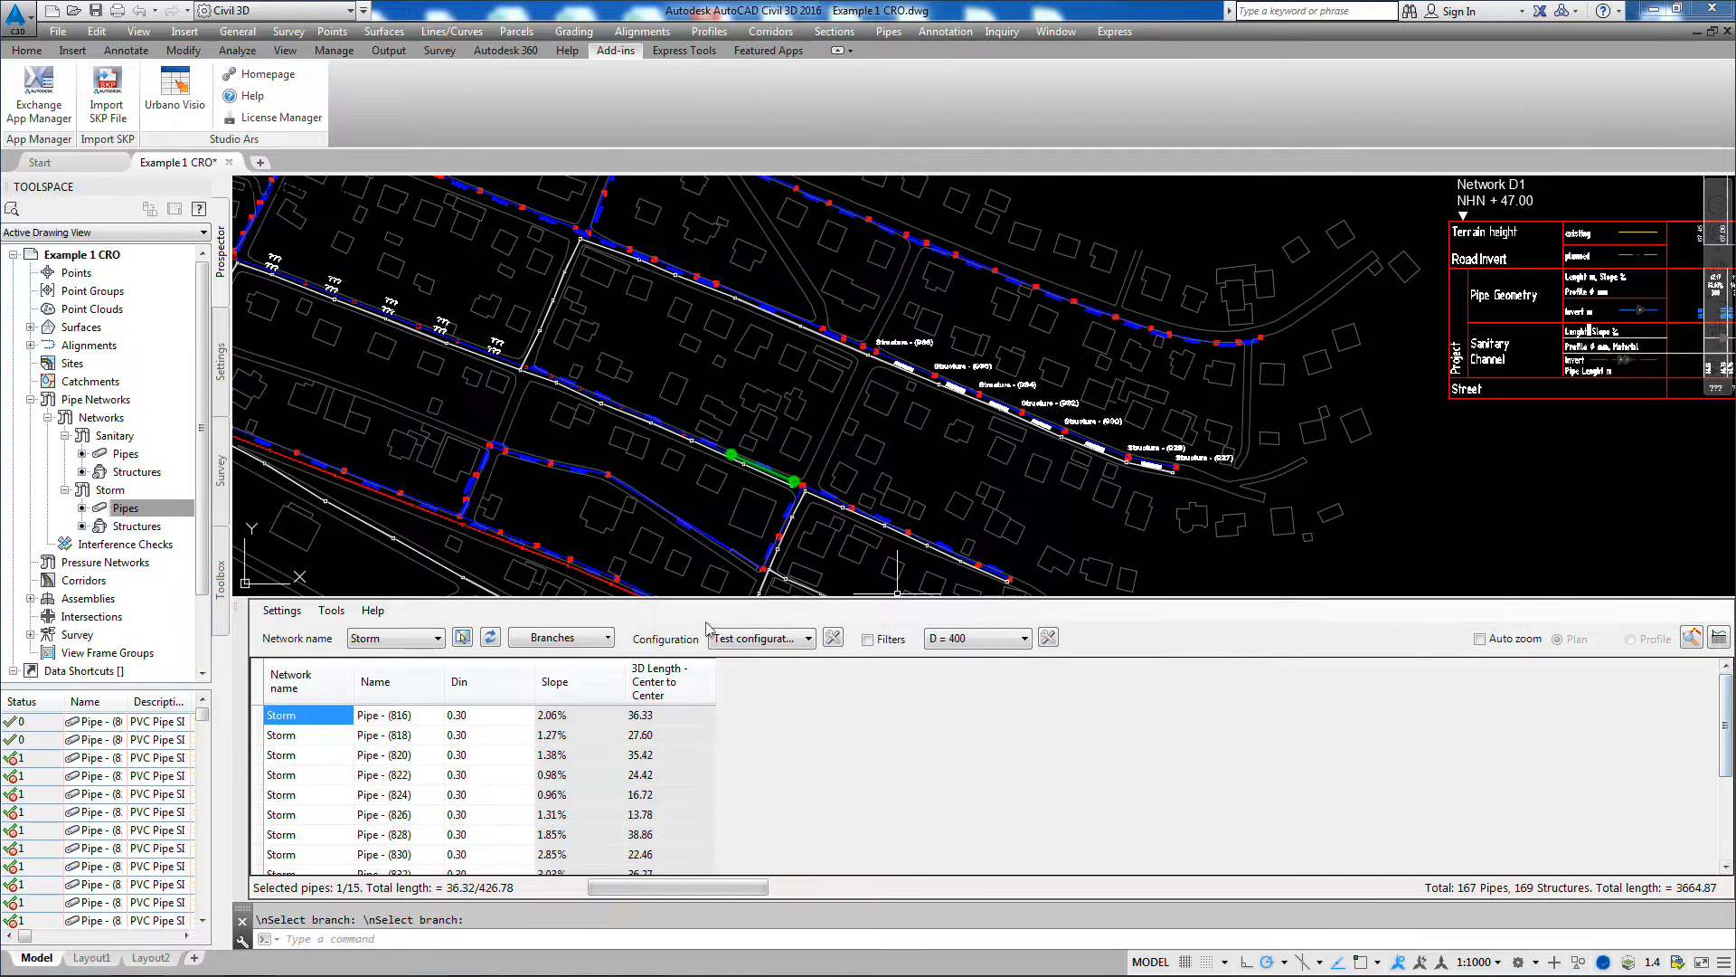
Step: Repeat the Branches selection for the northernmost storm branch and look through its pipes
click(562, 640)
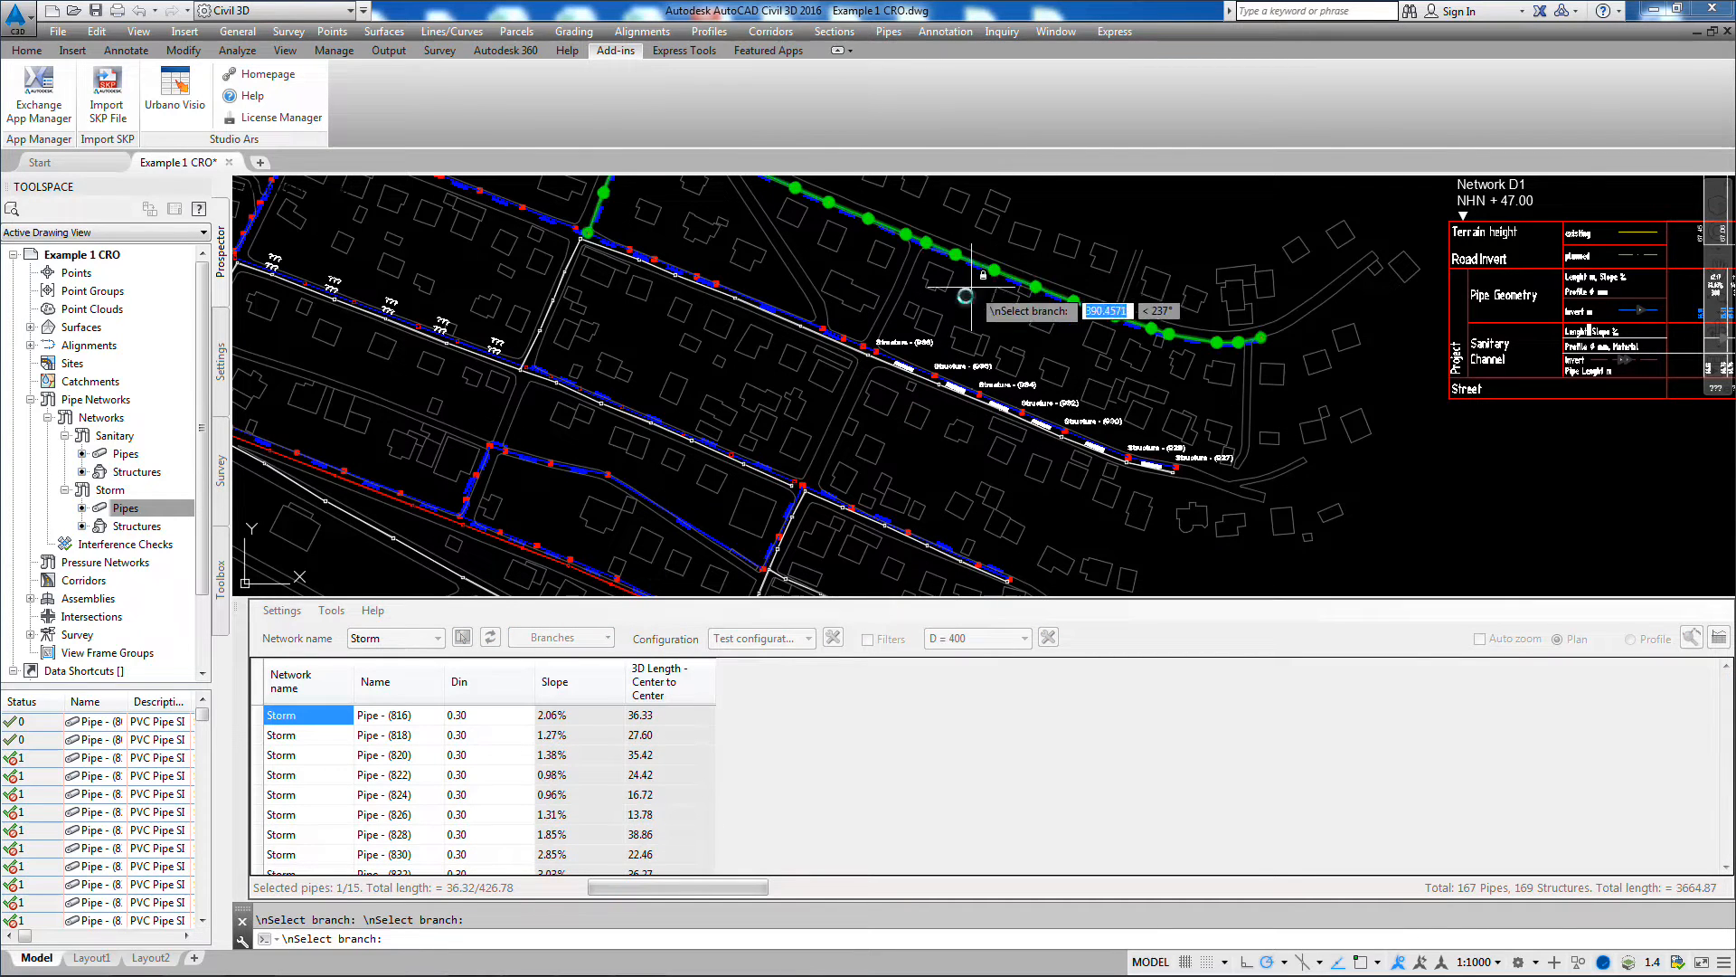
click(968, 258)
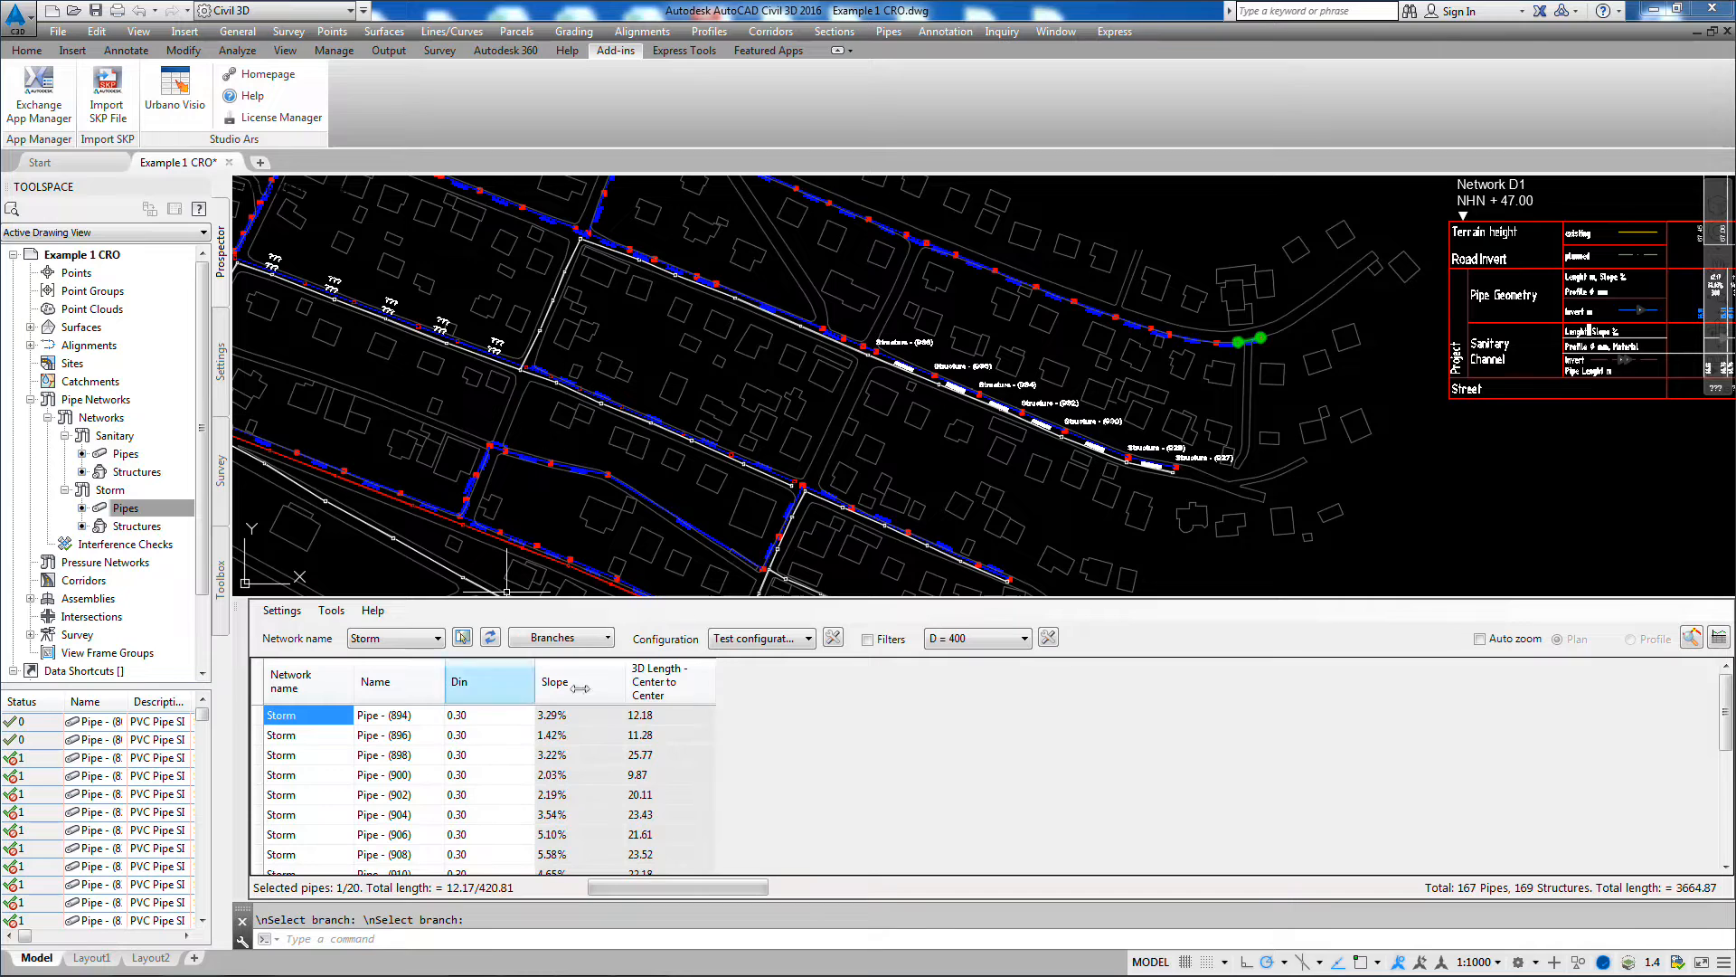
mouse_move(1731, 715)
mouse_down()
mouse_move(1733, 825)
mouse_move(1732, 718)
mouse_up()
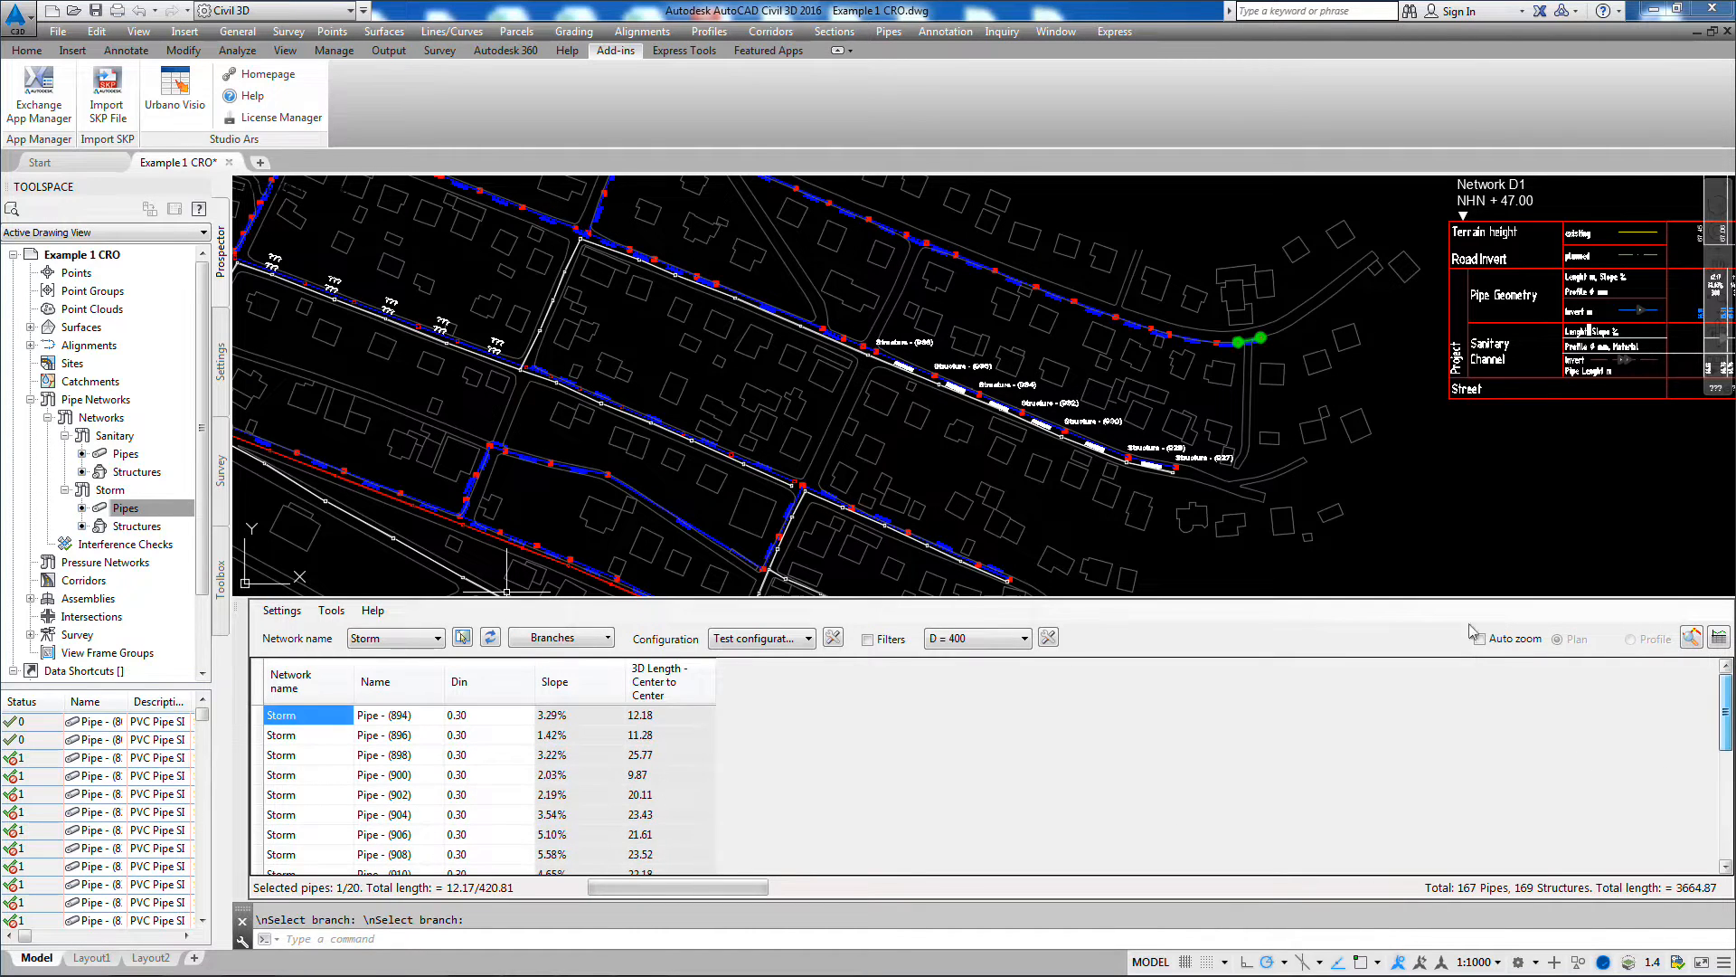
Step: Use Element sequence to list the pipes from the northern branch's eastern end structure to a structure about midway along it
click(609, 638)
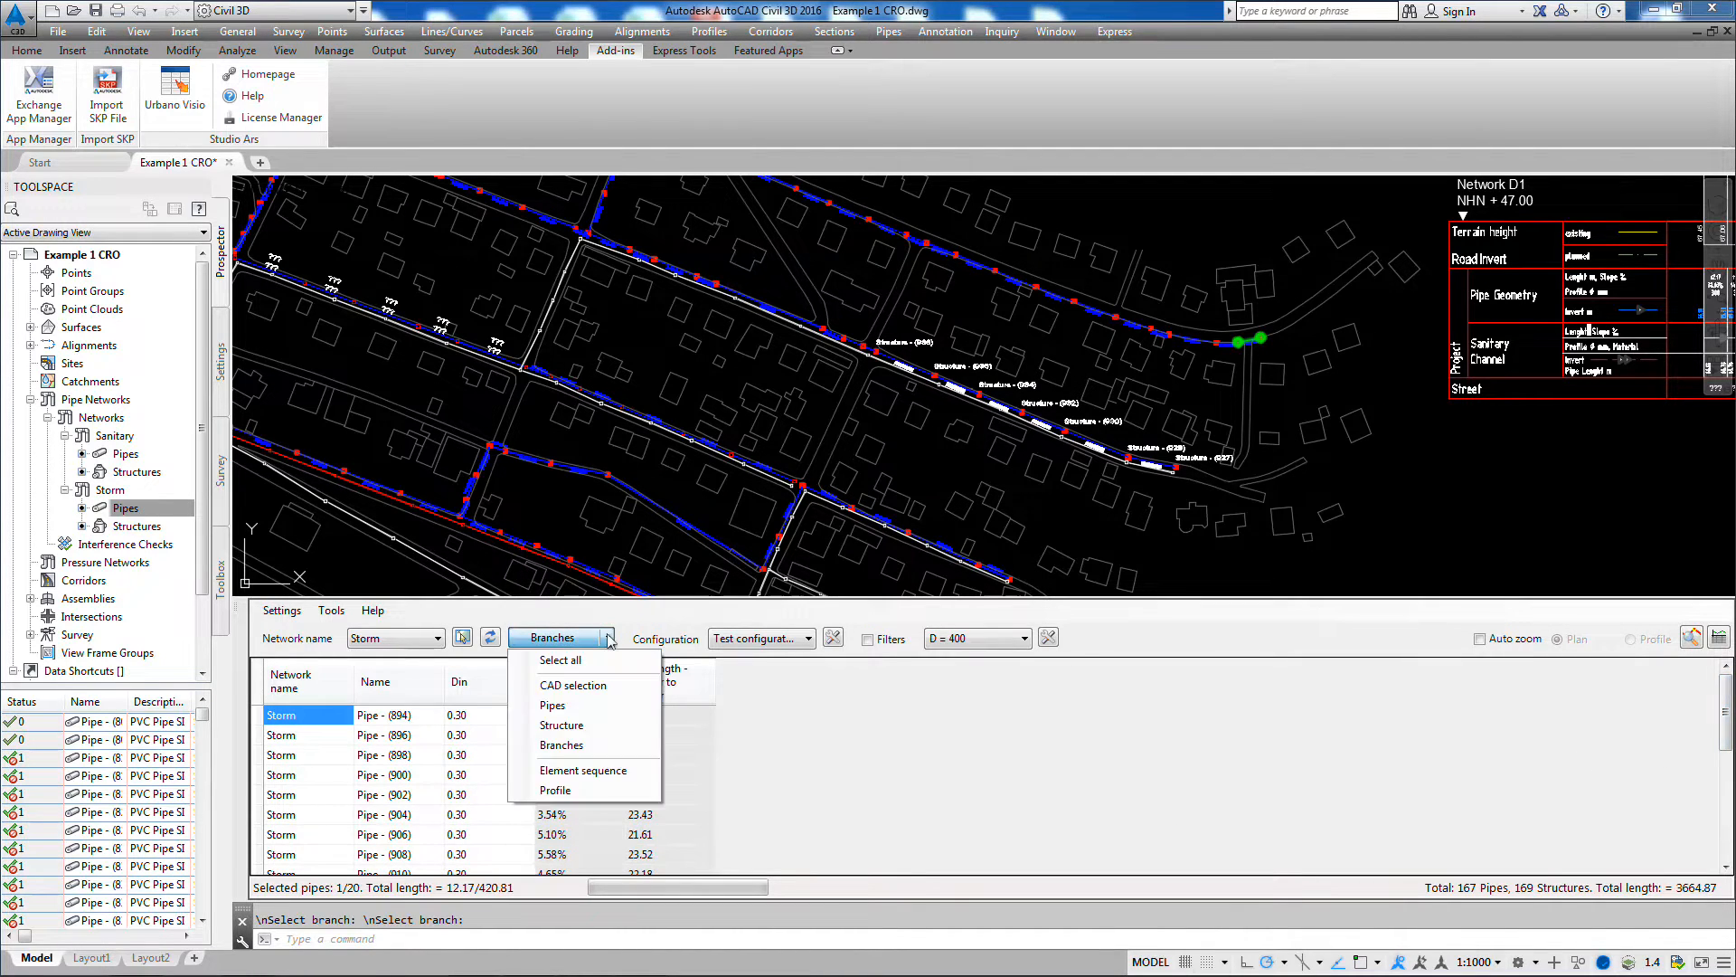
click(584, 770)
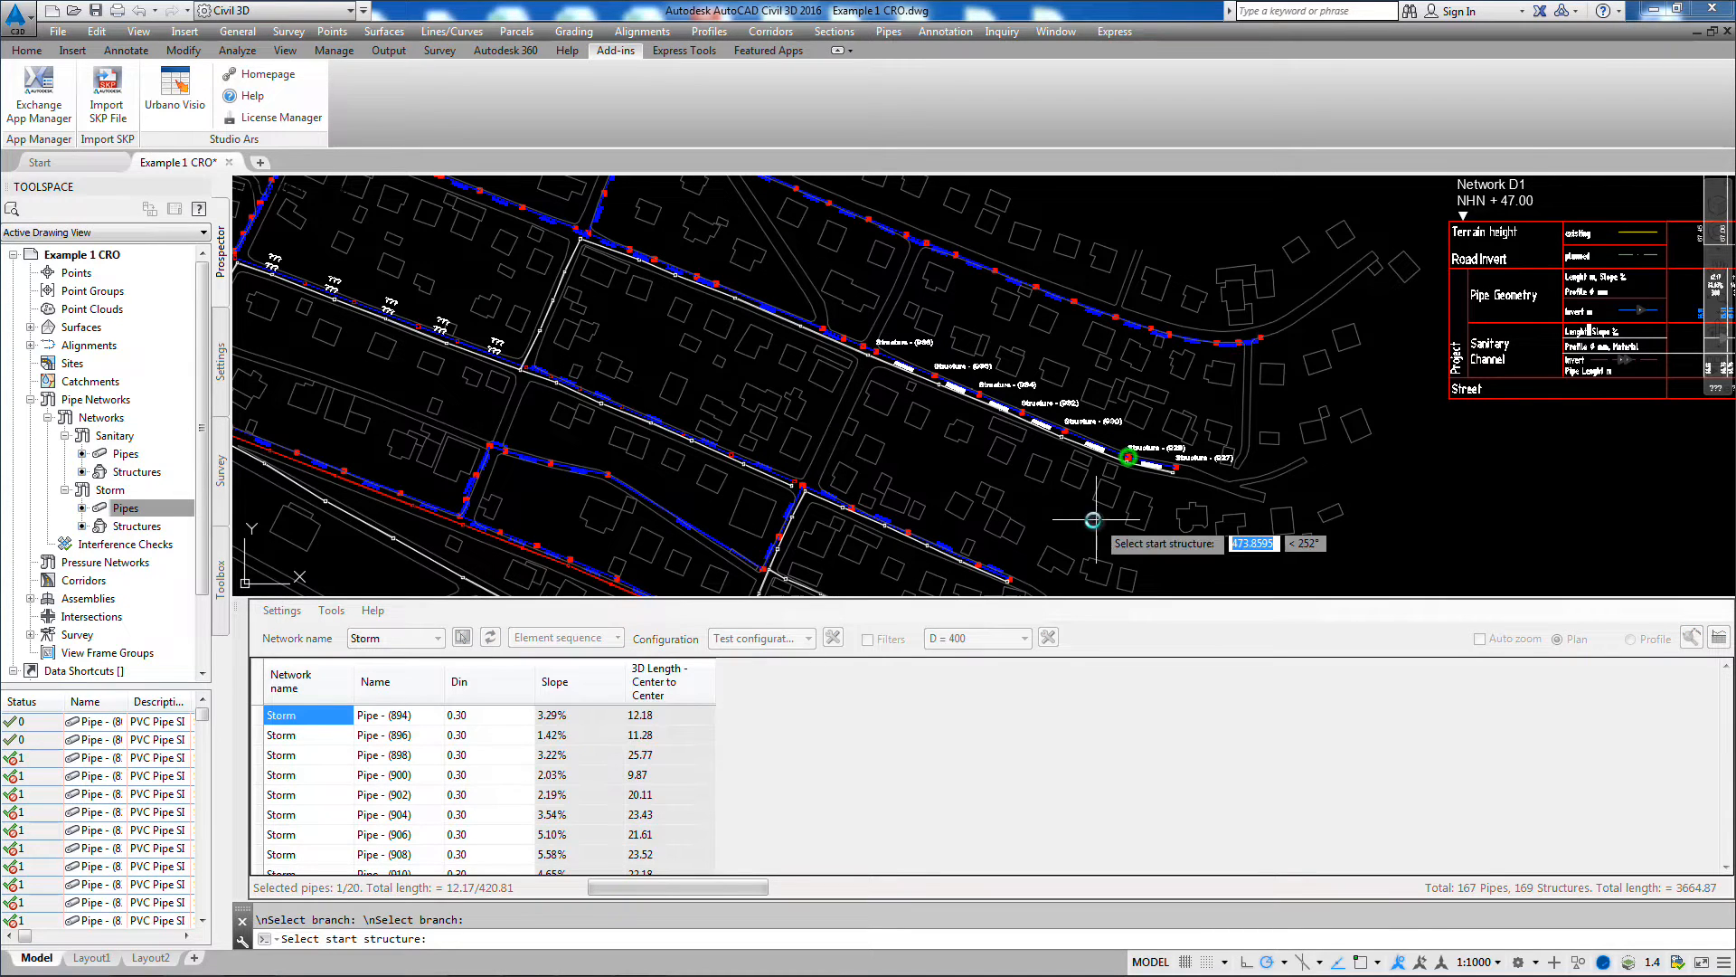
click(1260, 337)
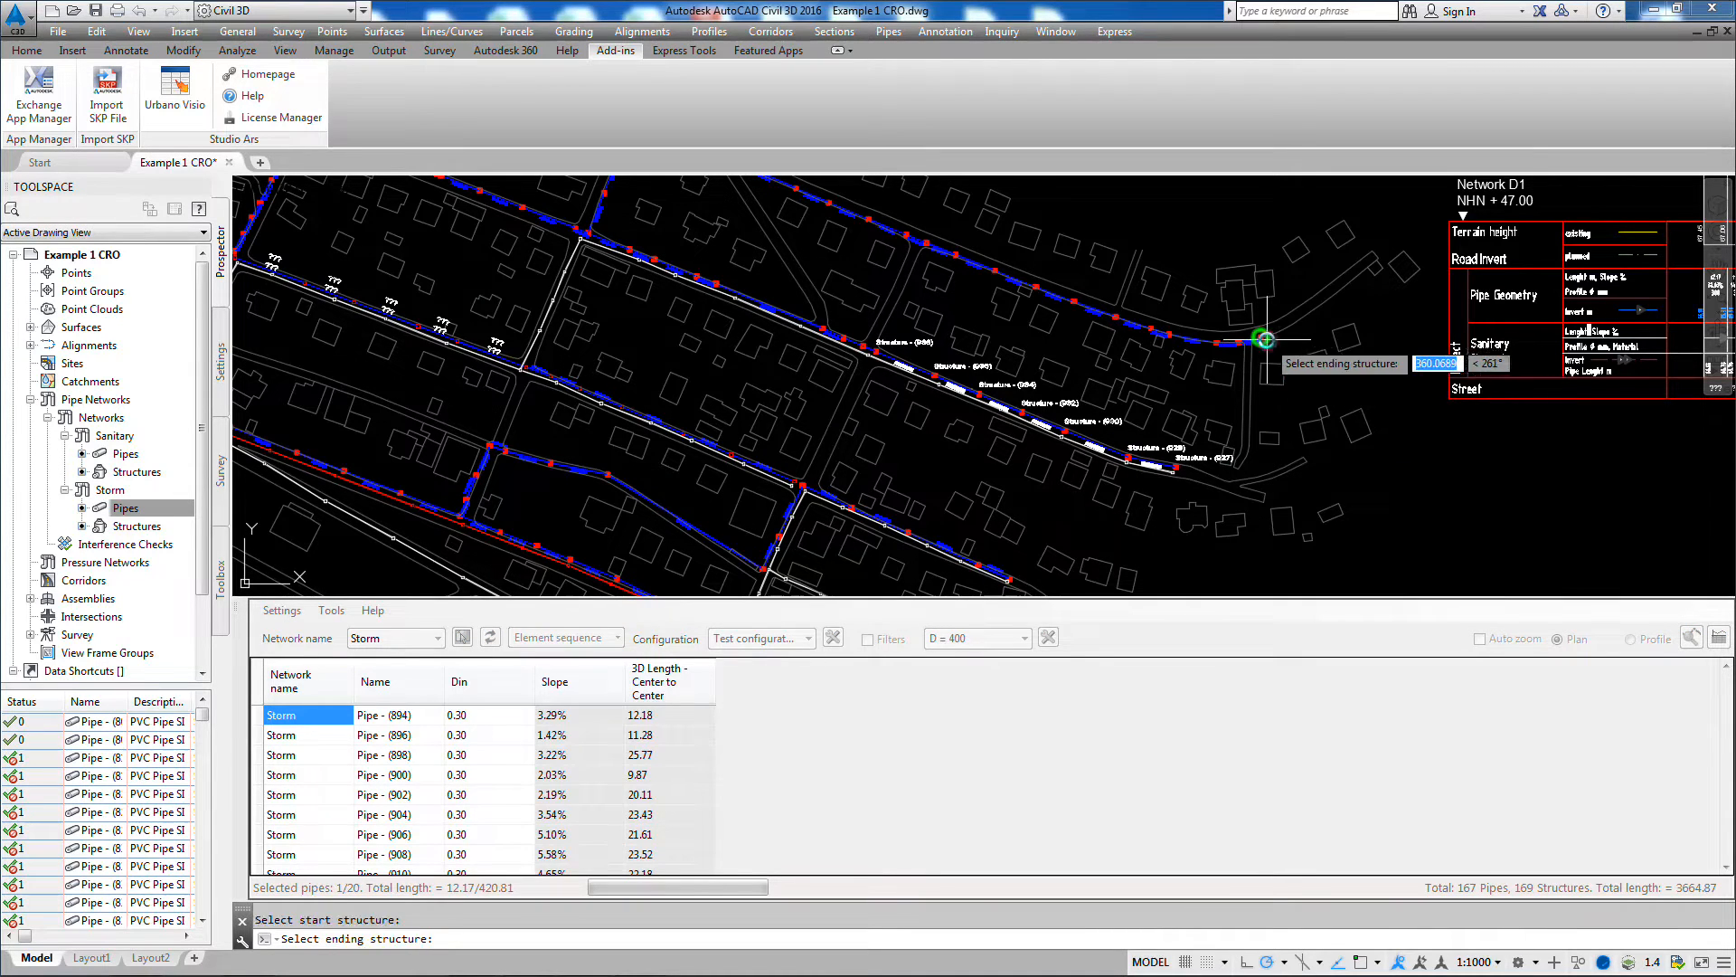
click(945, 272)
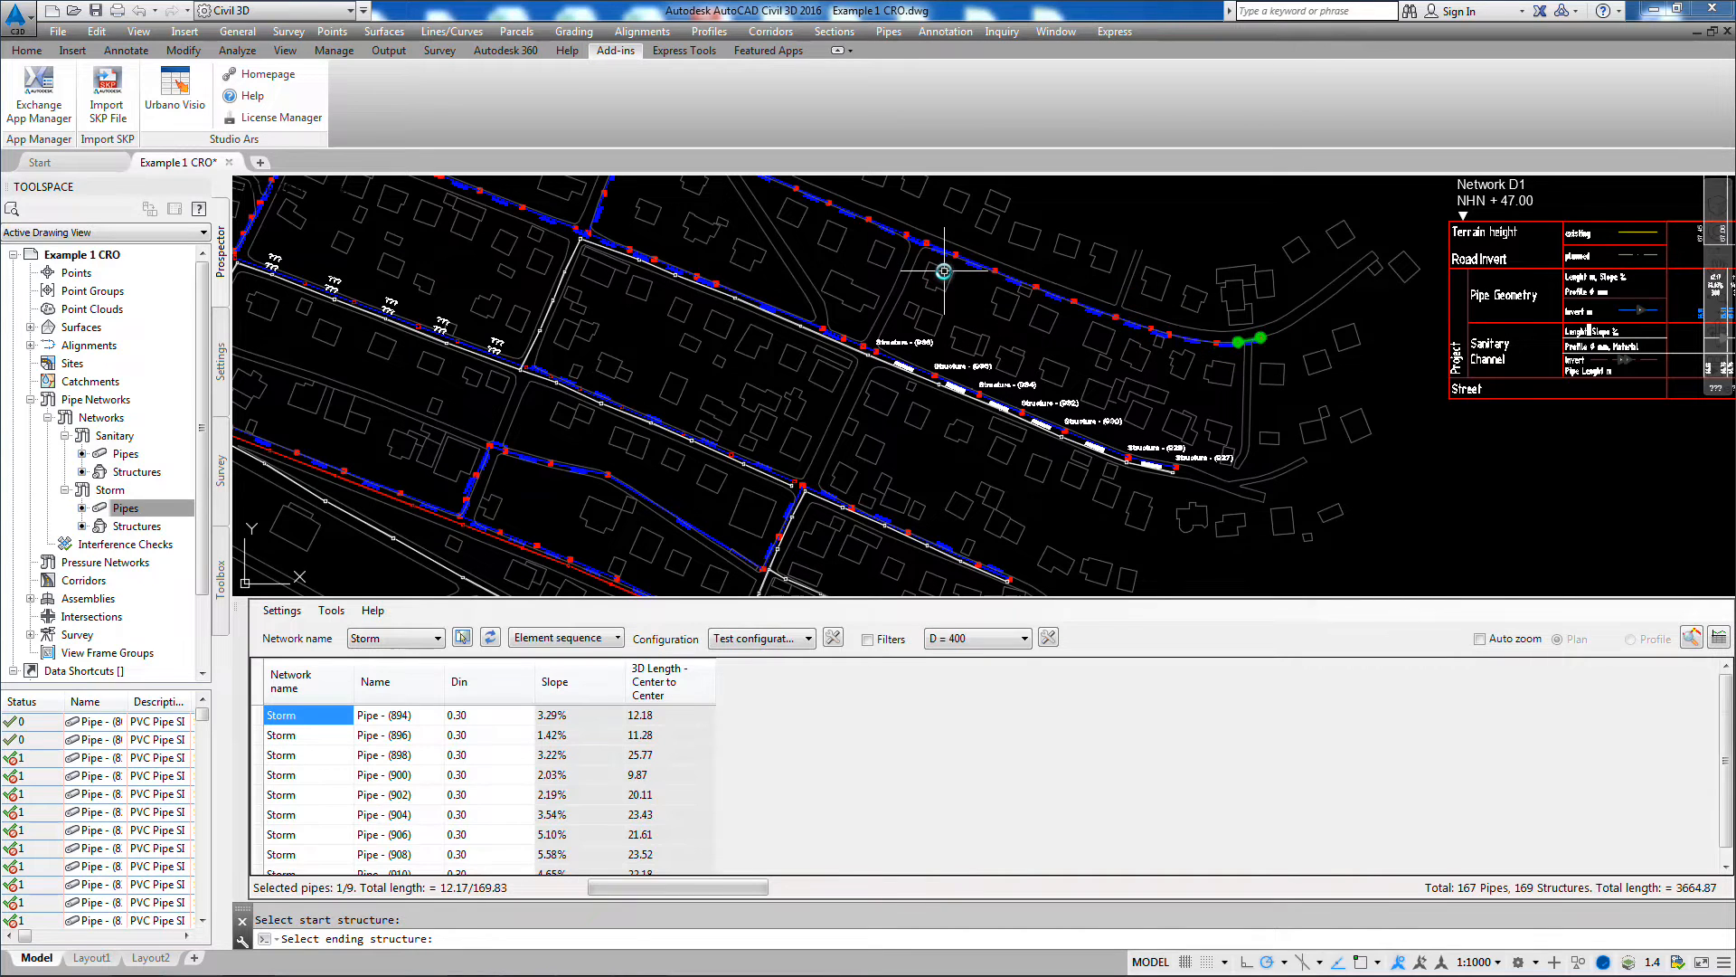
Step: List another element sequence, from the structure at the southern line's bend to one on the middle line east of the junction
click(540, 639)
click(608, 473)
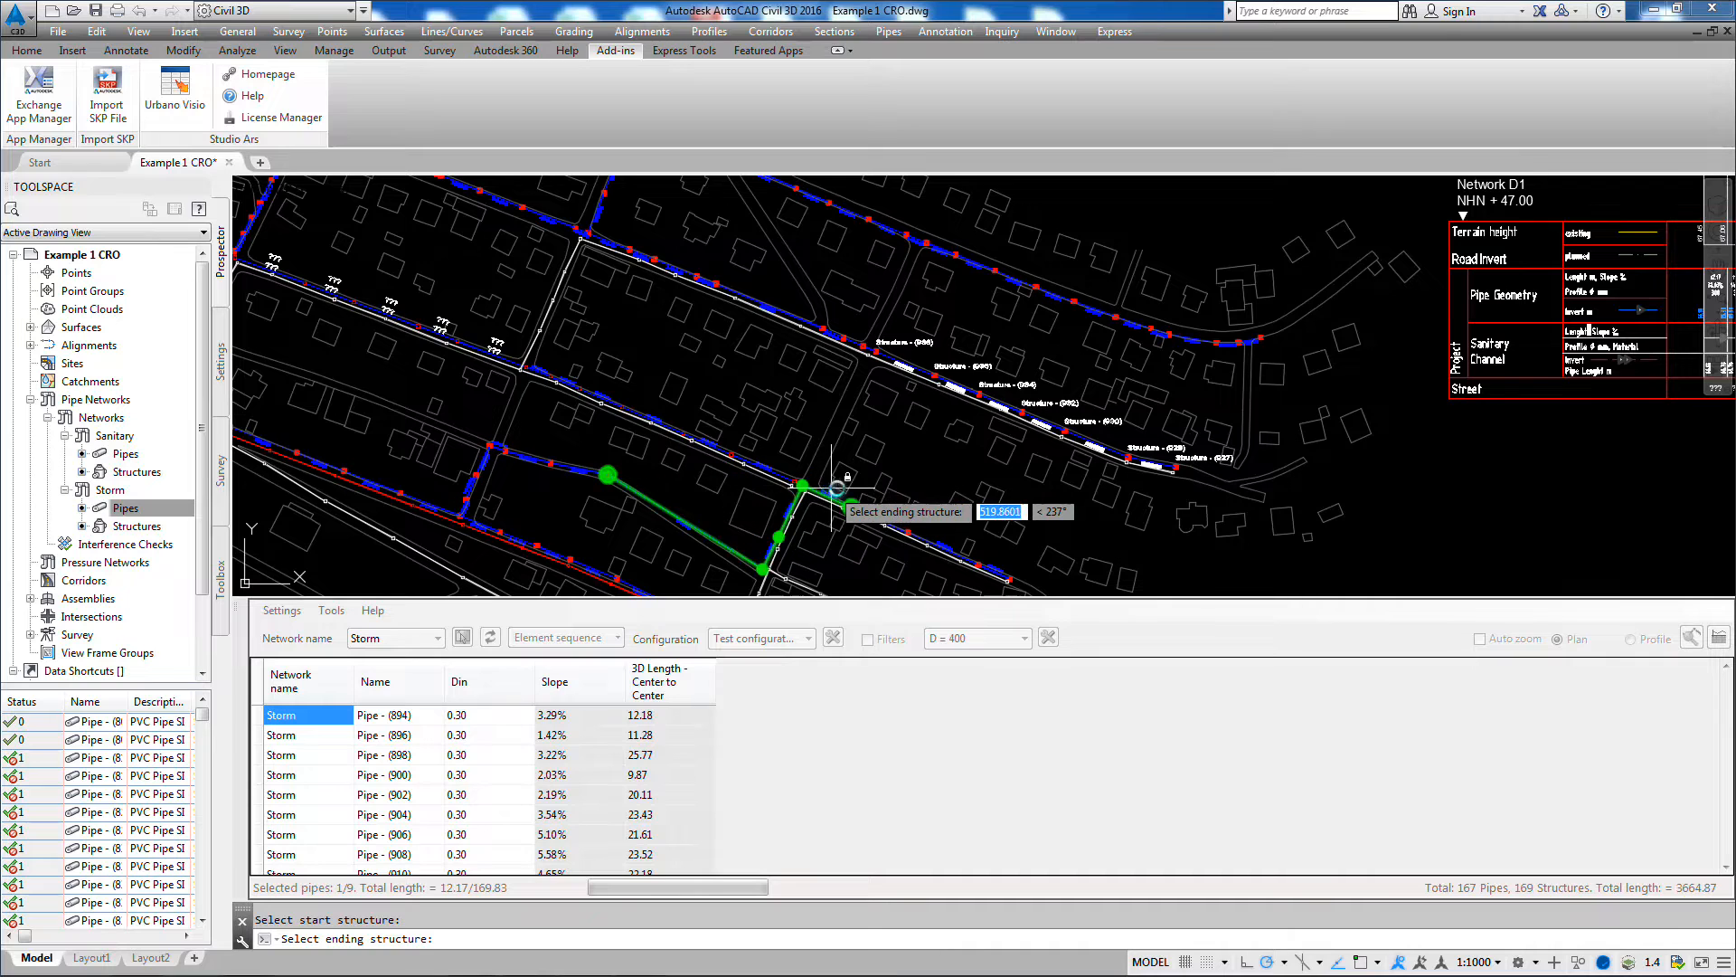
click(943, 524)
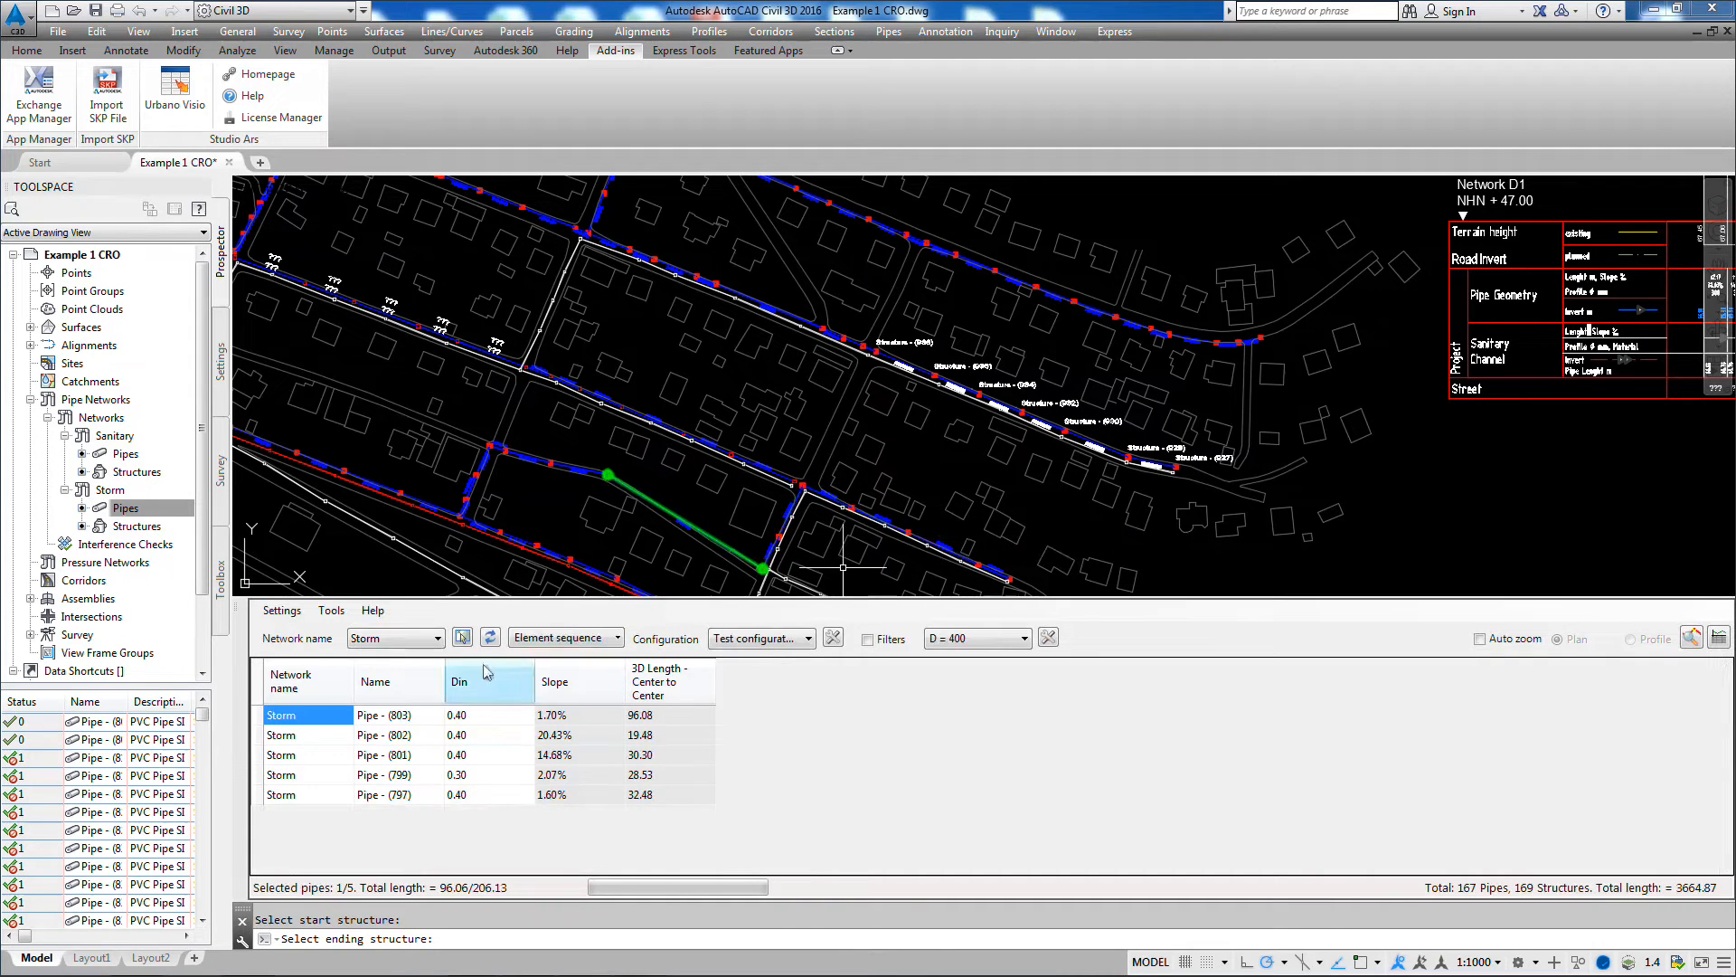
Step: List a third element sequence, from the structure just east of the southern line's corner to the middle line near the ??? labels
click(548, 639)
click(489, 447)
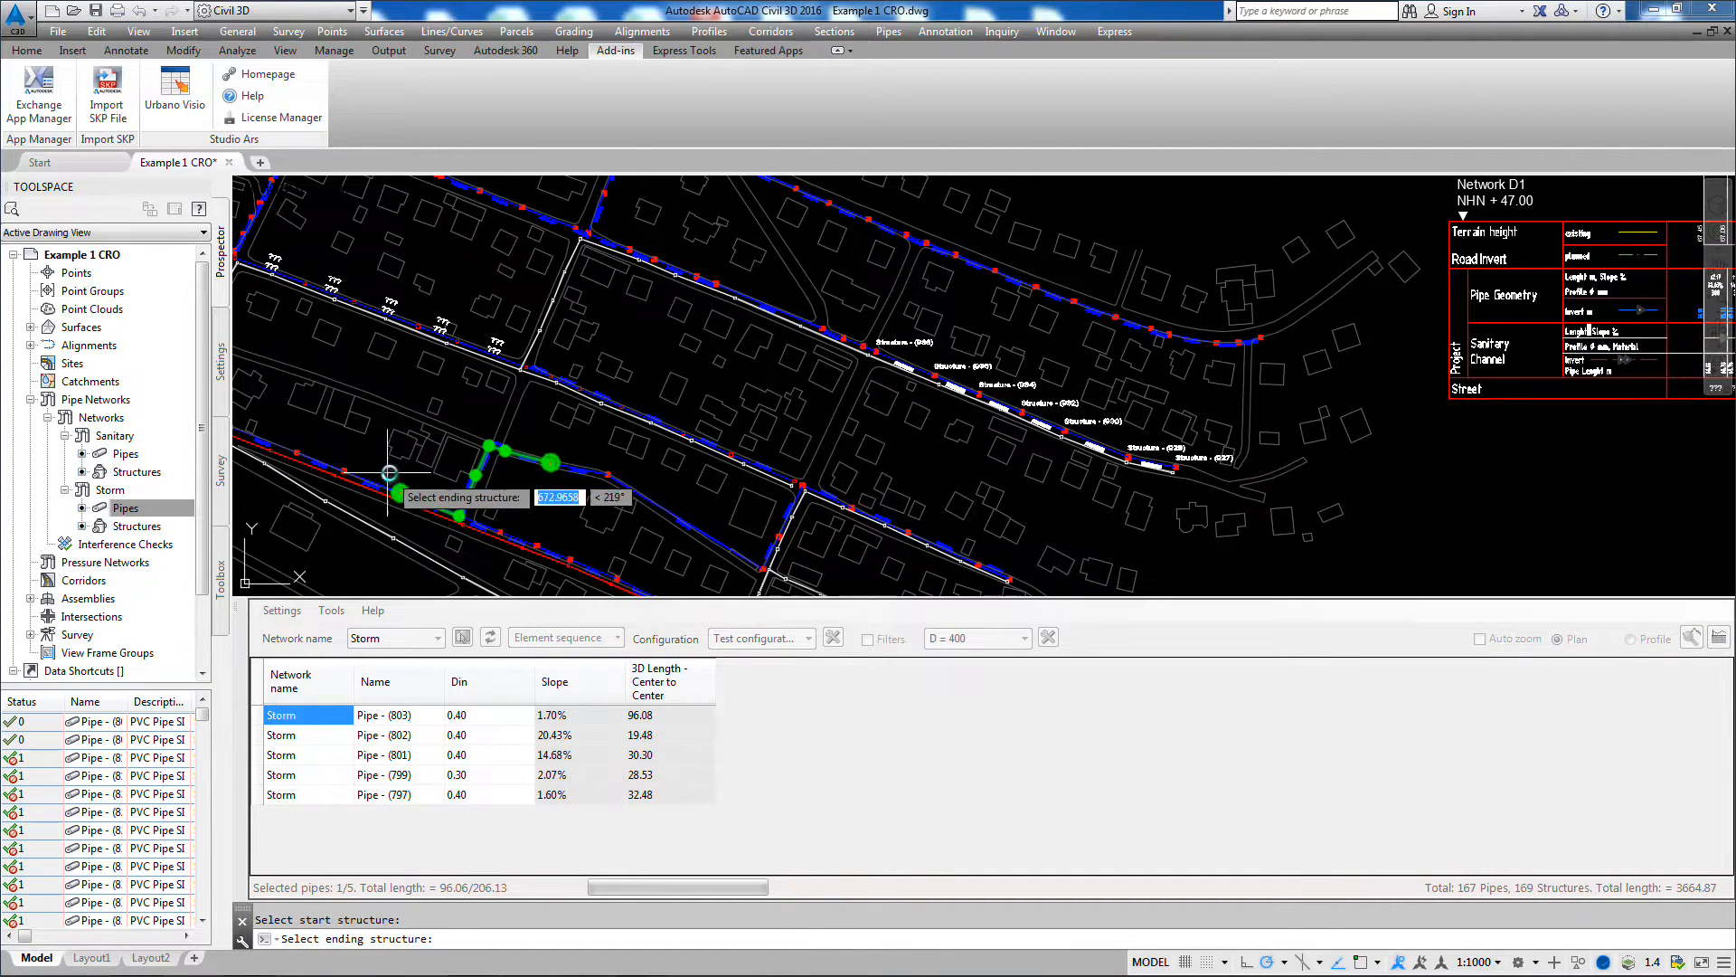
click(510, 352)
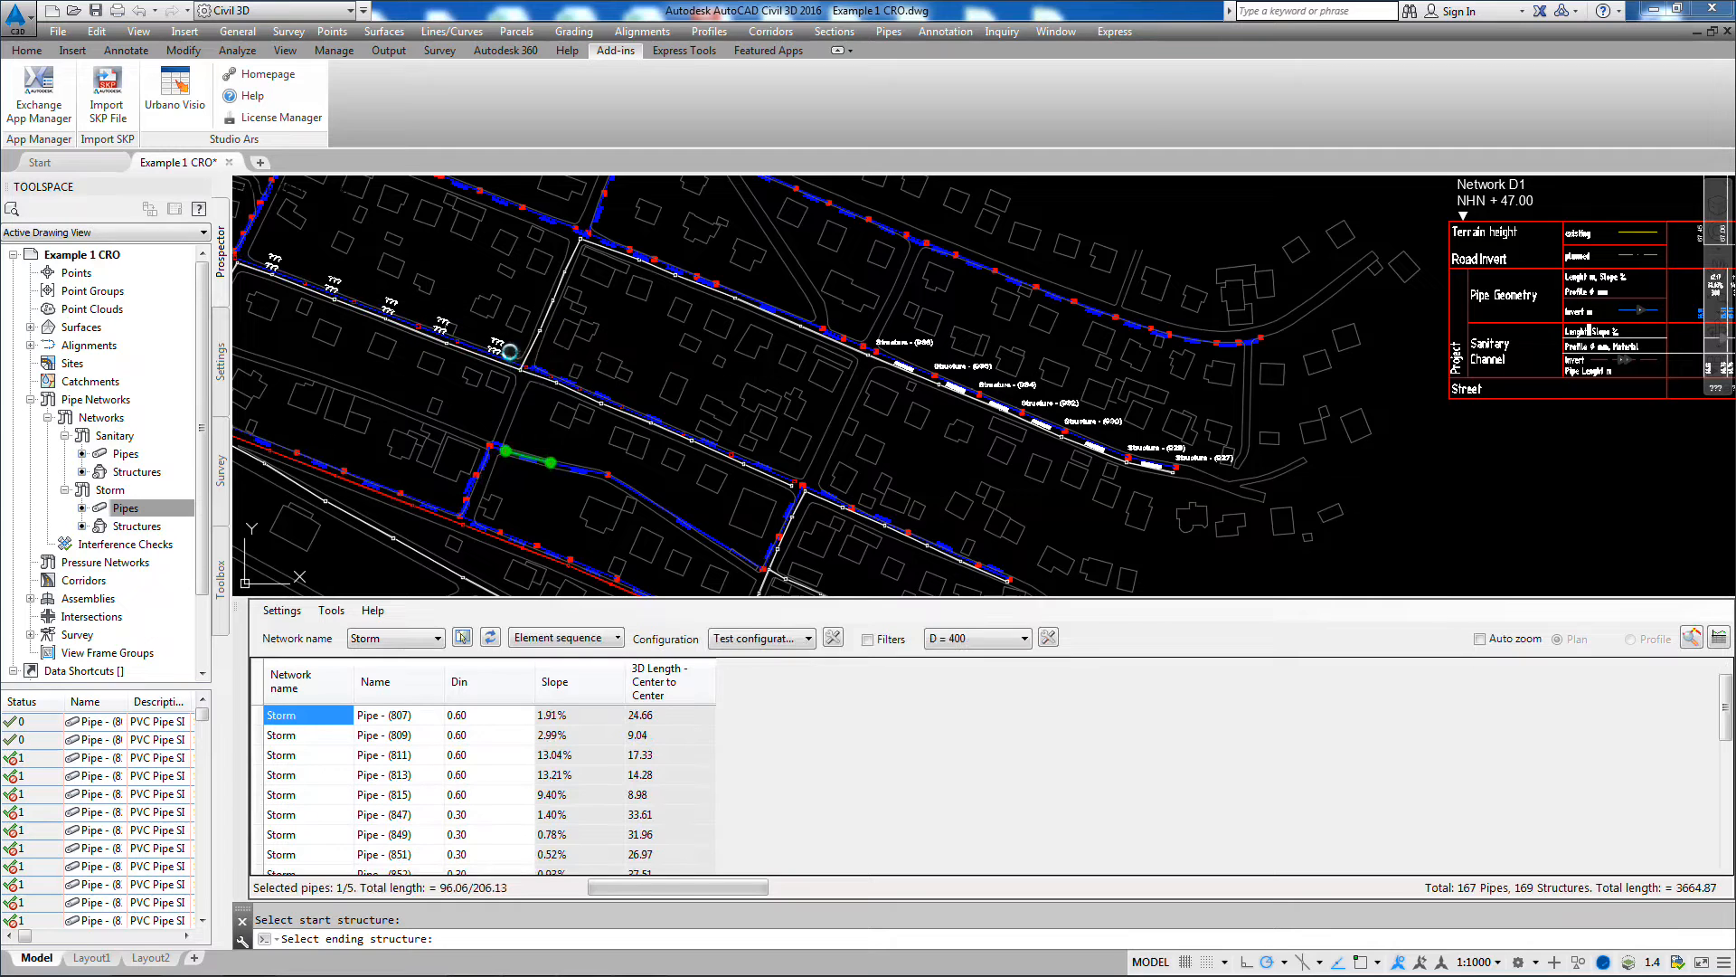
mouse_move(1727, 704)
mouse_down()
mouse_move(1731, 838)
mouse_move(1729, 673)
mouse_up()
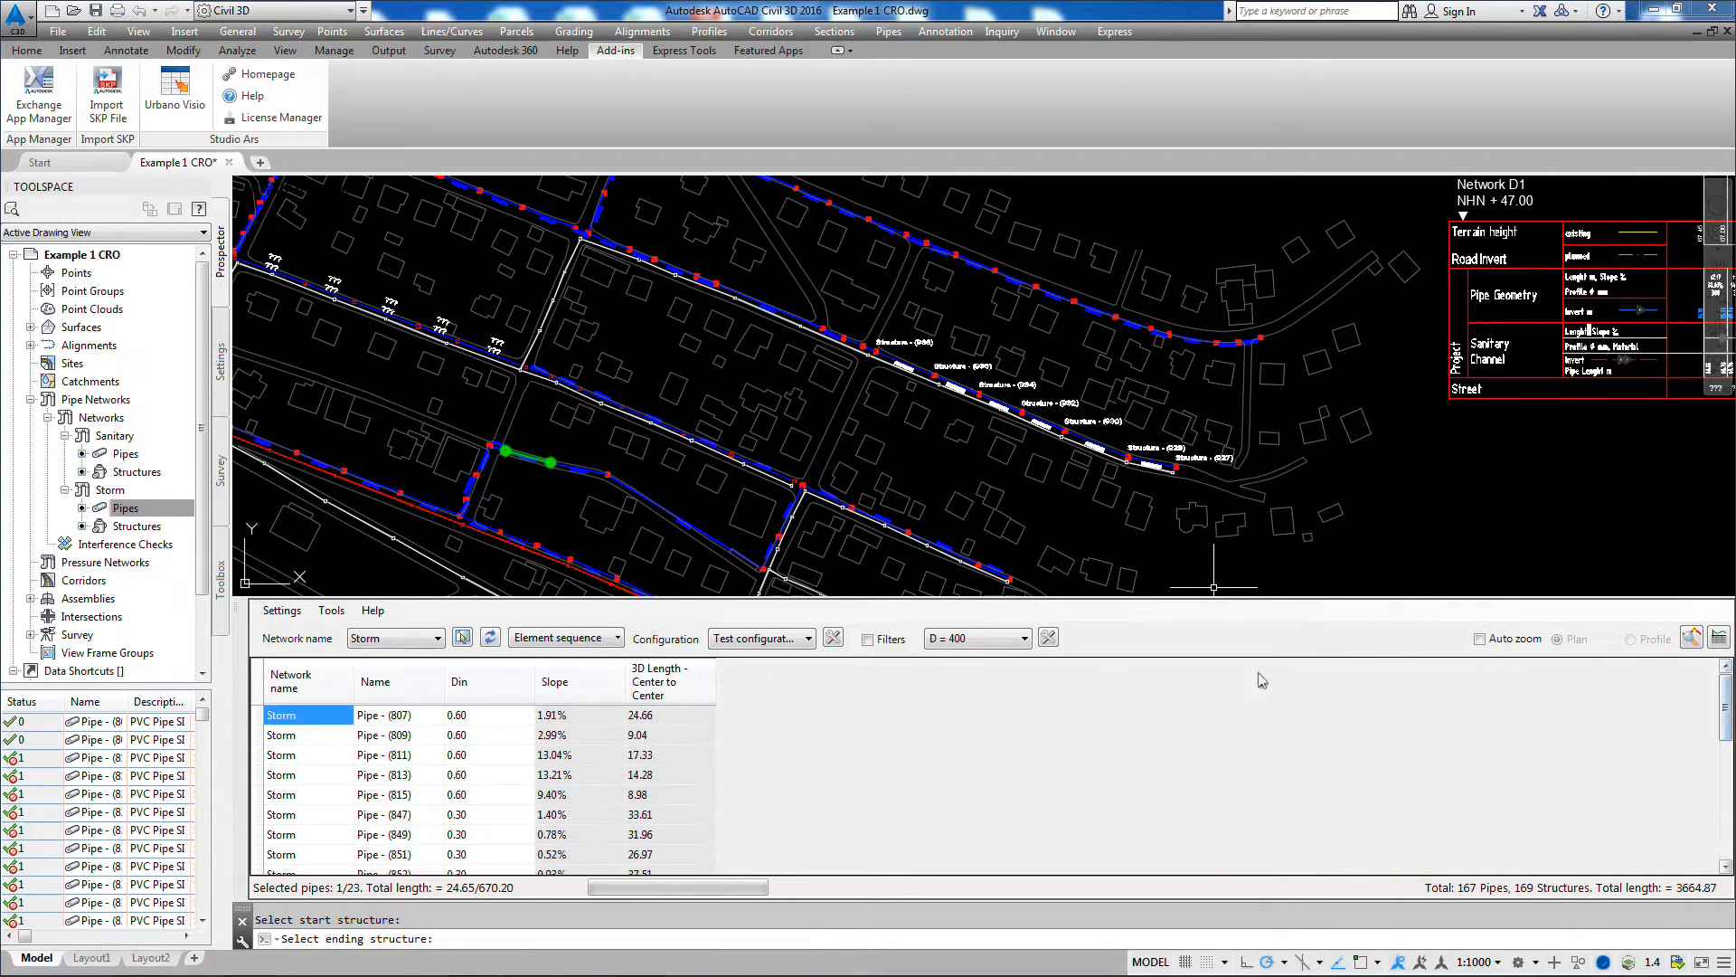
Step: Use the Profile selection to list only the Storm pipes shown in the Alignment D2 profile view
scroll(1339, 483, down, 3)
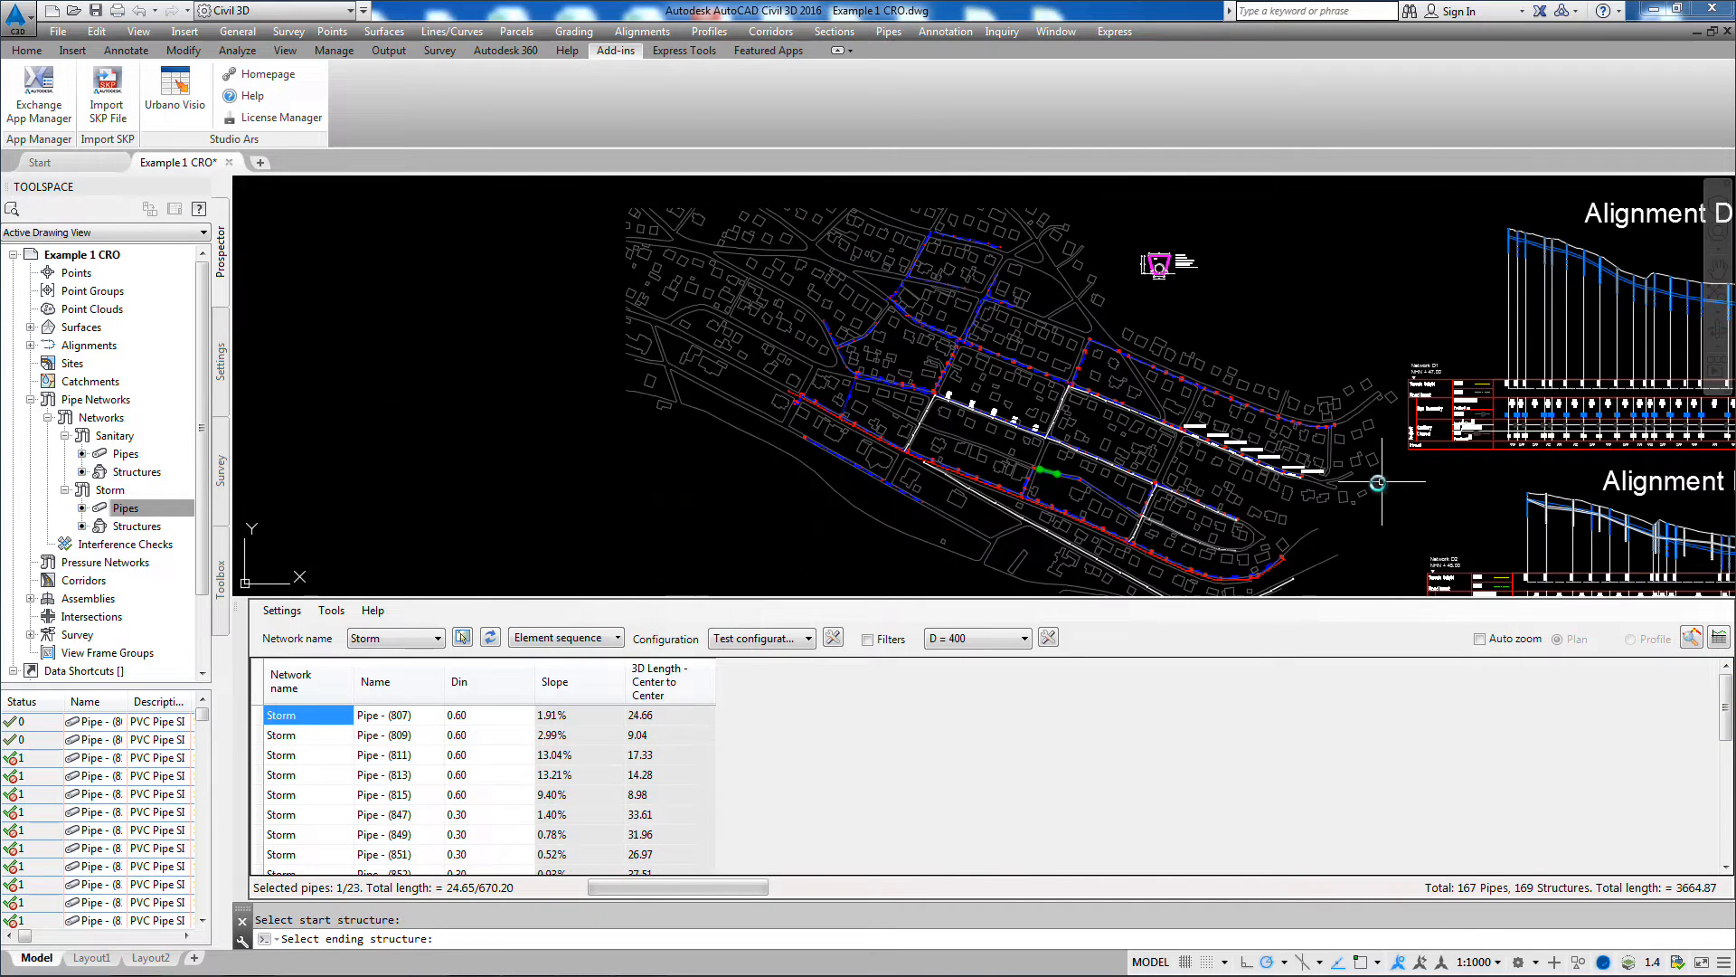
scroll(1411, 497, down, 2)
middle_drag(1451, 509, 1077, 391)
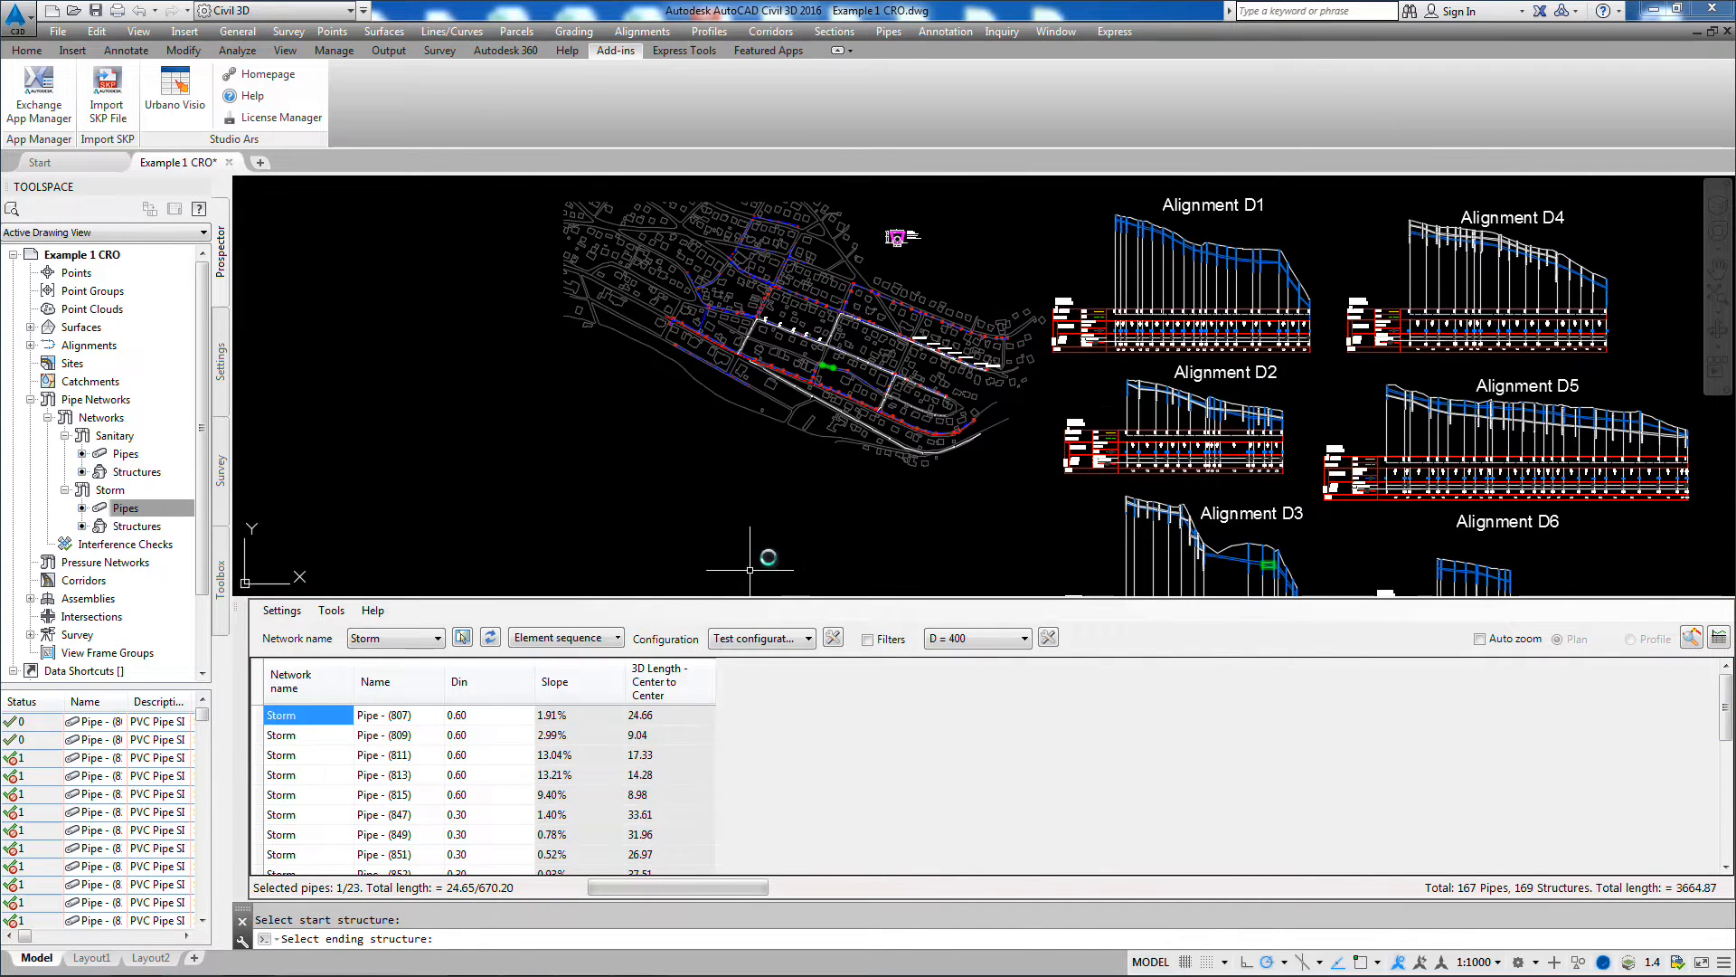
click(618, 638)
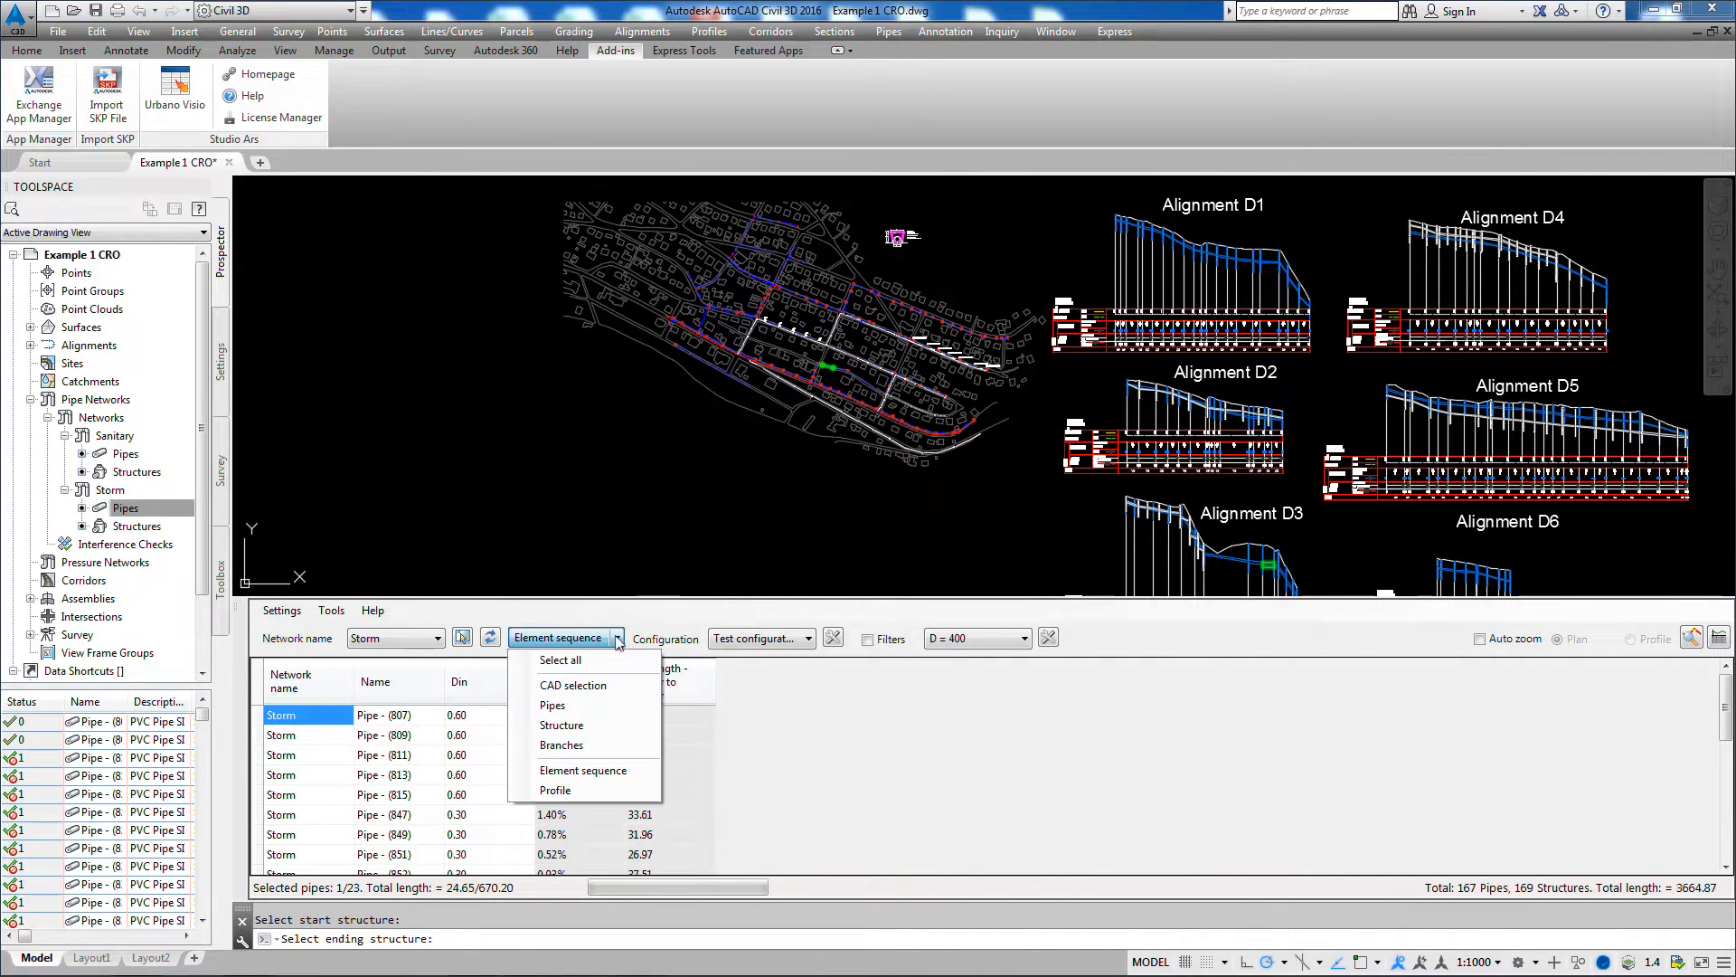
click(579, 791)
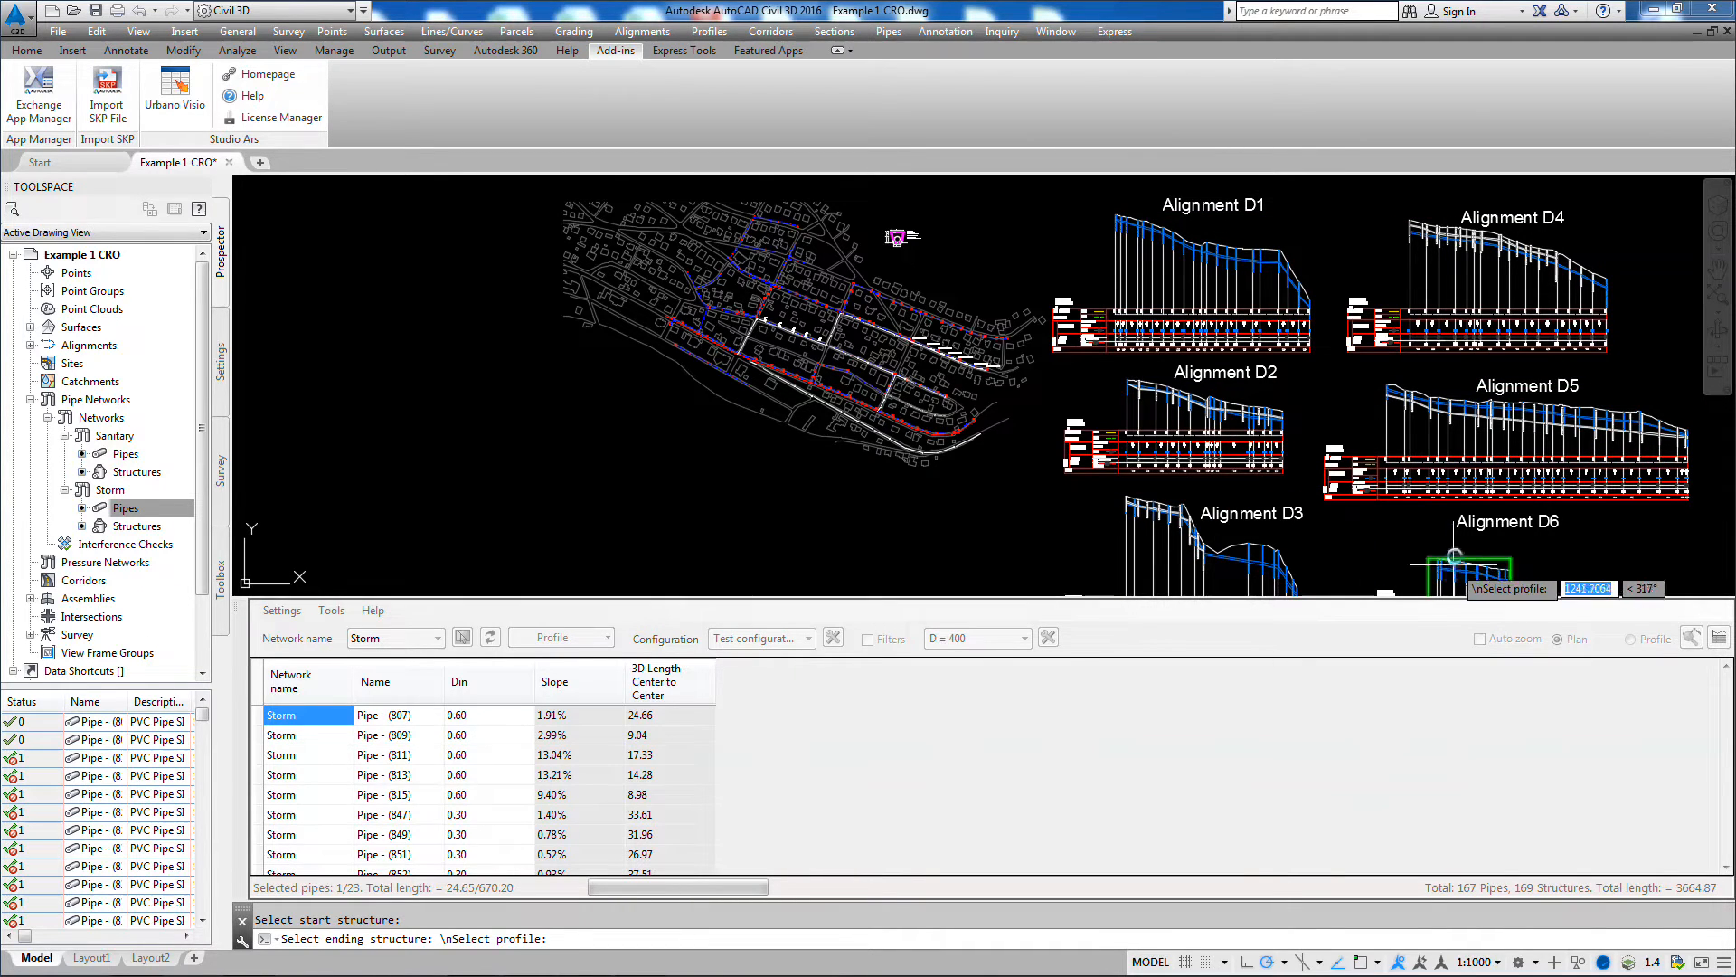
click(1195, 410)
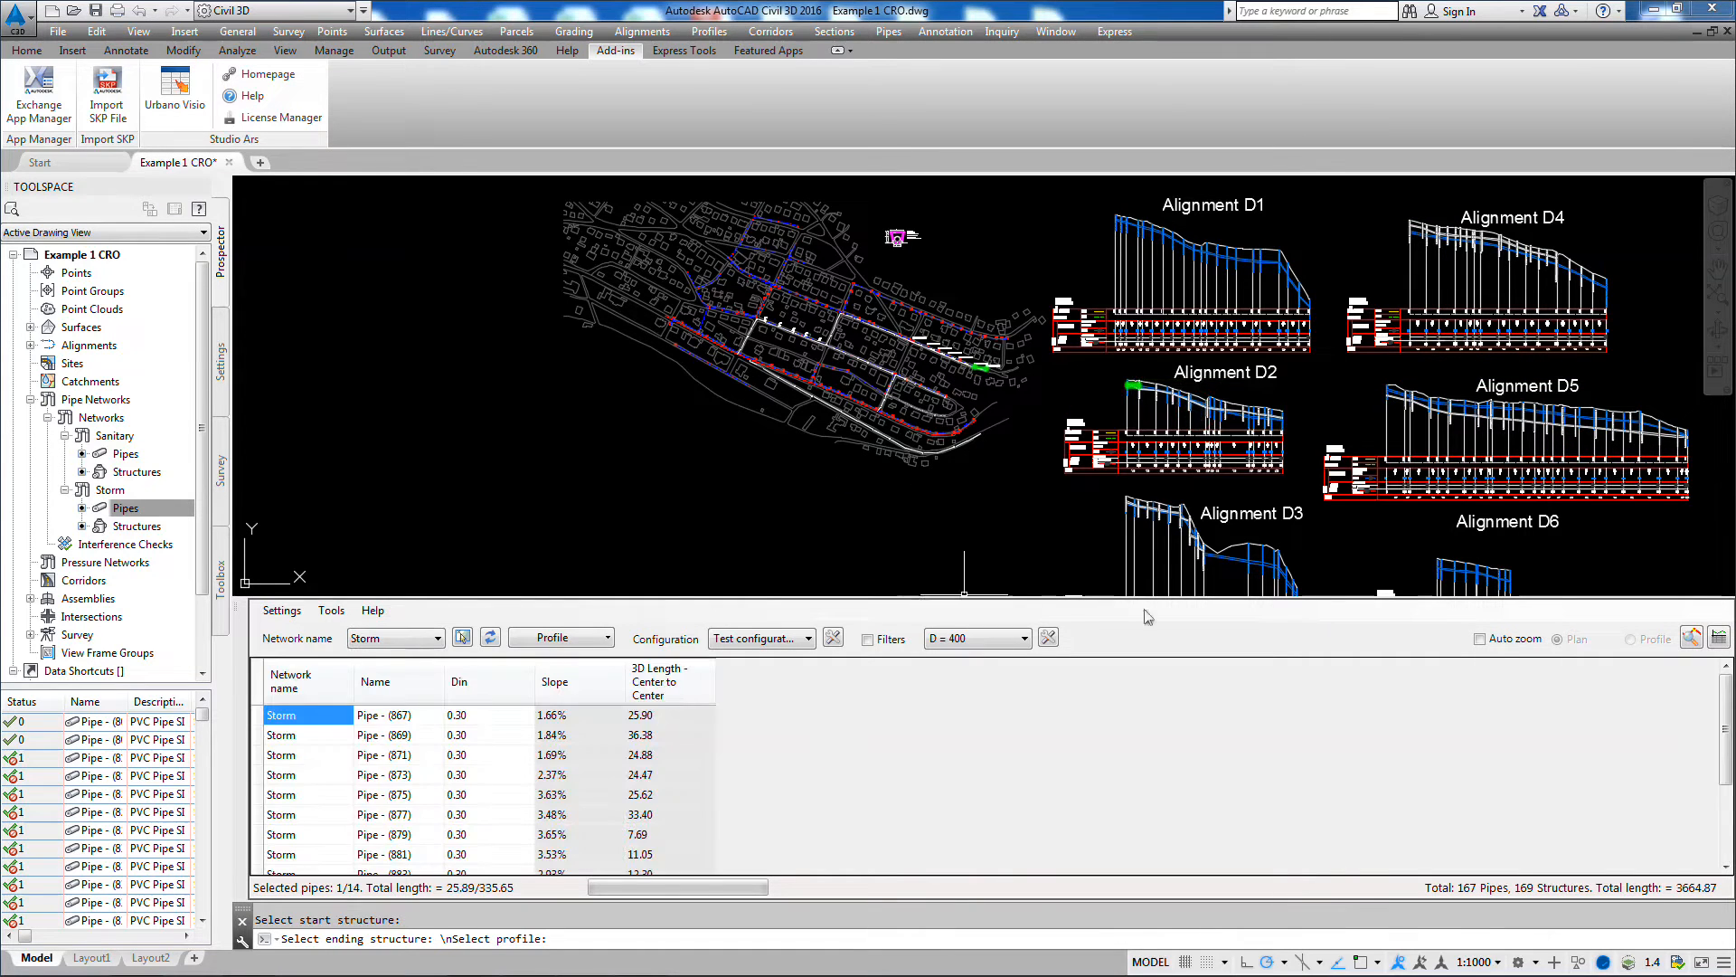
Step: Mark listed pipes individually between Pipe - (869) and Pipe - (881) to locate them in the plan and Alignment D2 profile
scroll(1710, 724, down, 2)
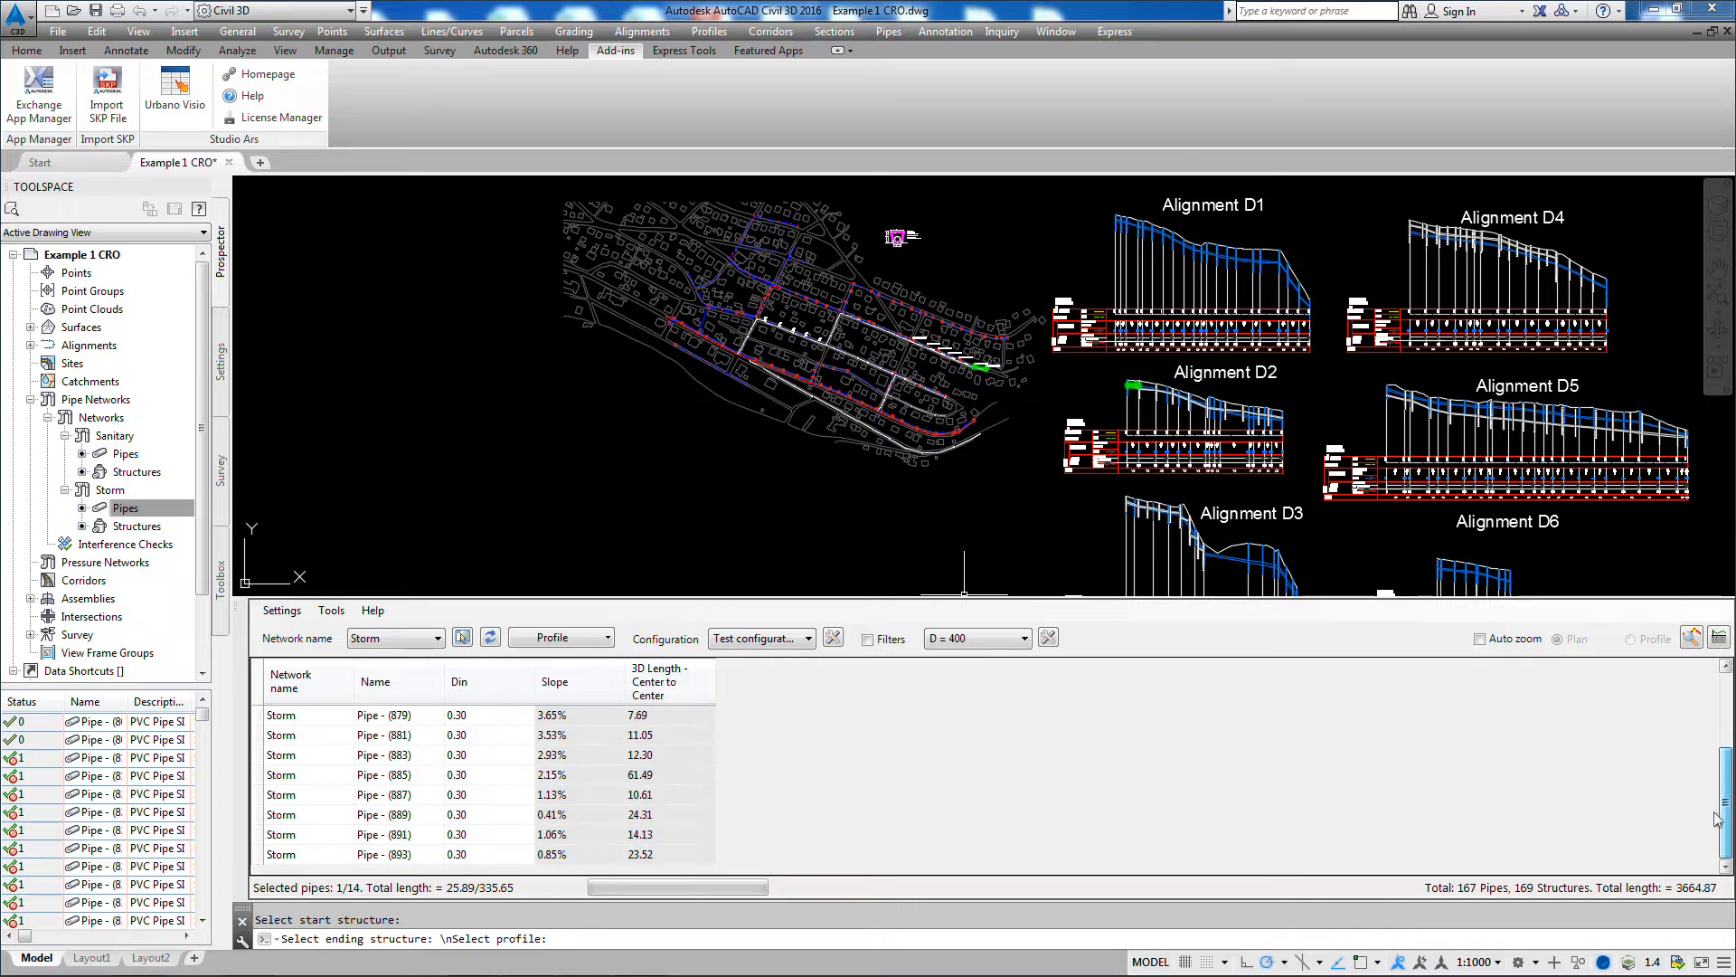
scroll(1712, 810, up, 2)
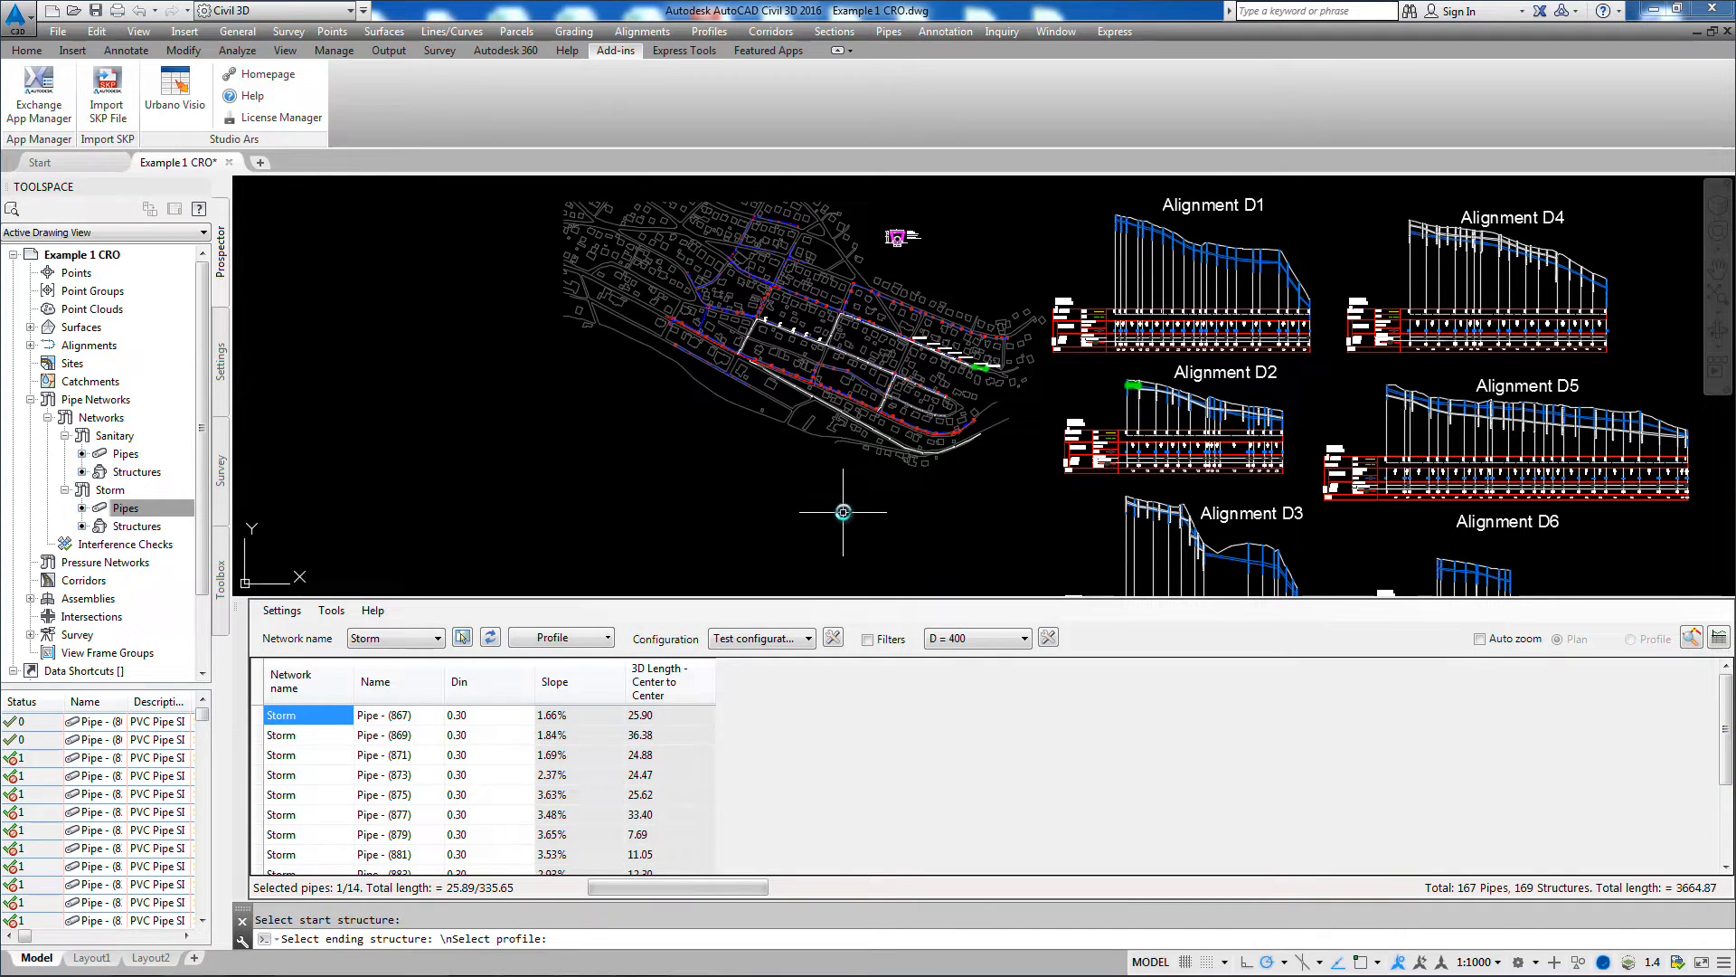
scroll(1049, 426, up, 6)
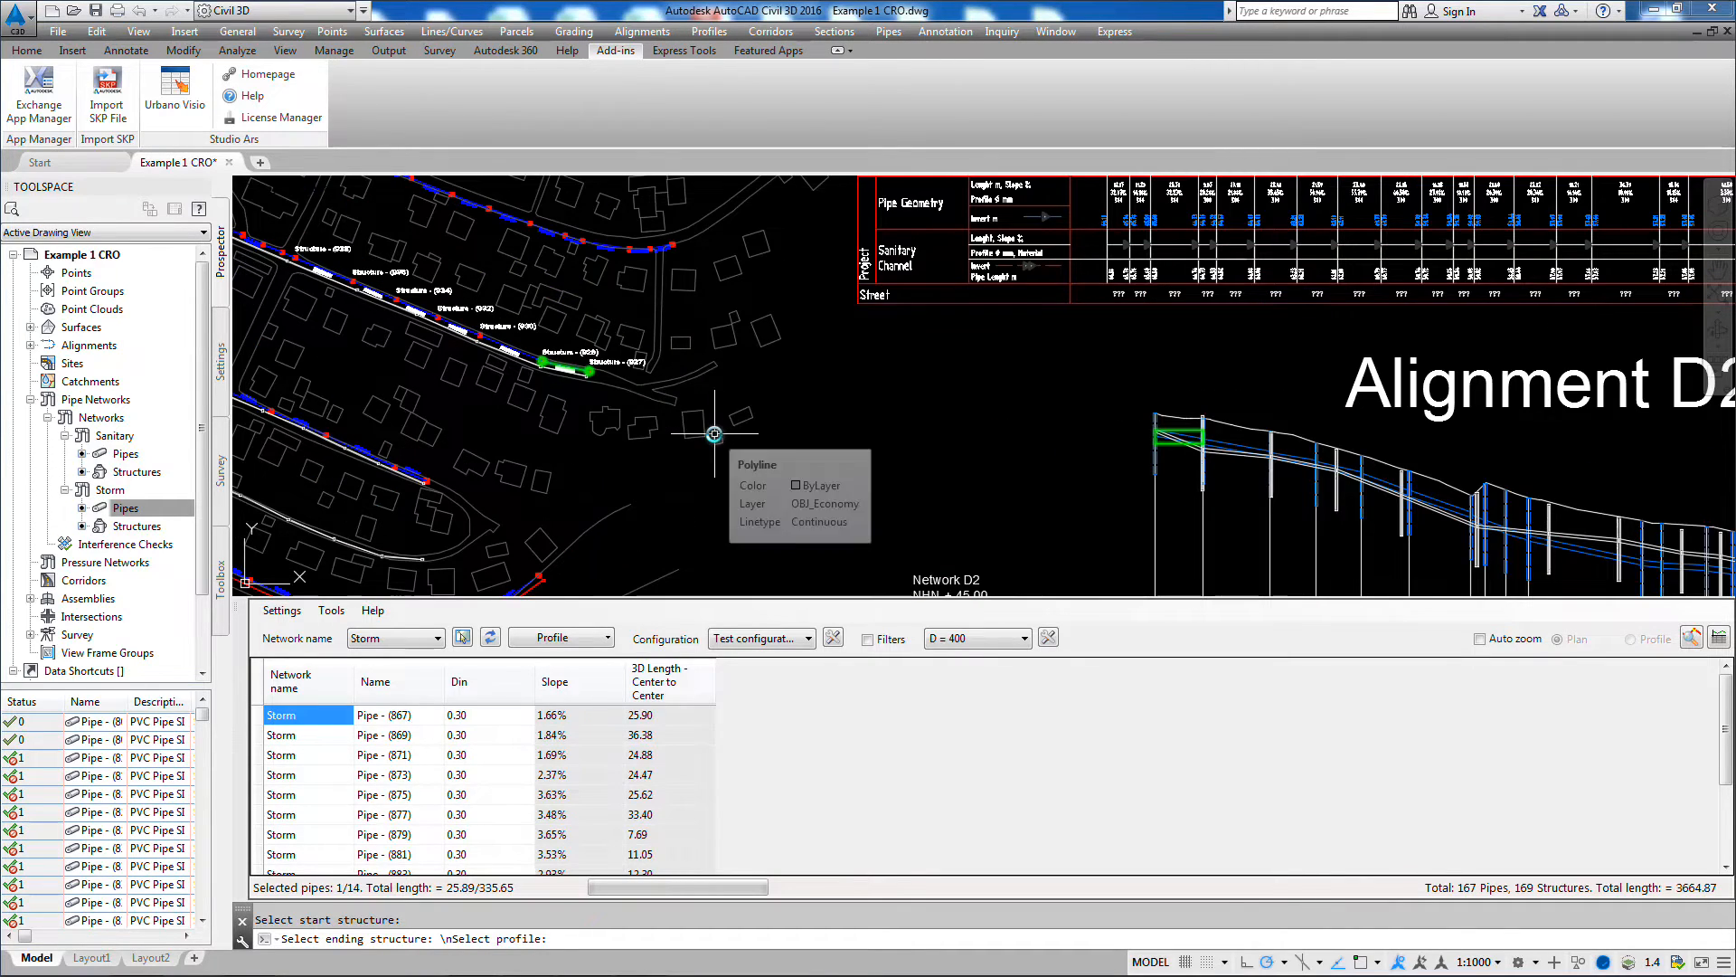
middle_drag(715, 435, 817, 425)
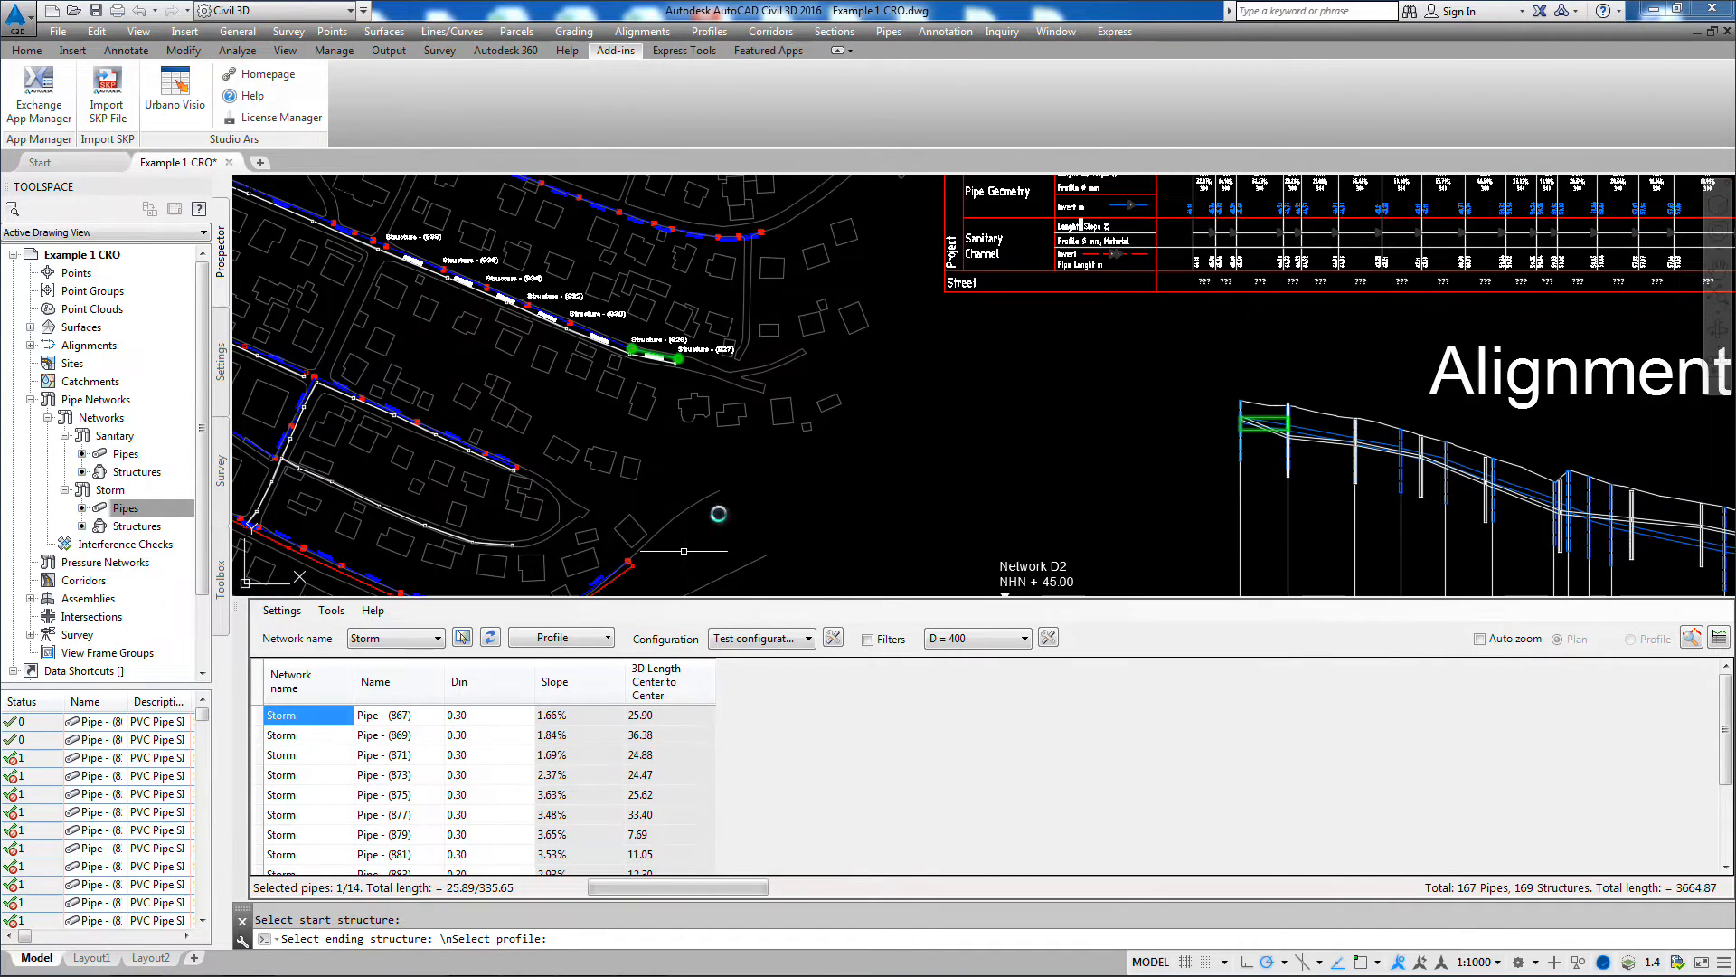
click(285, 740)
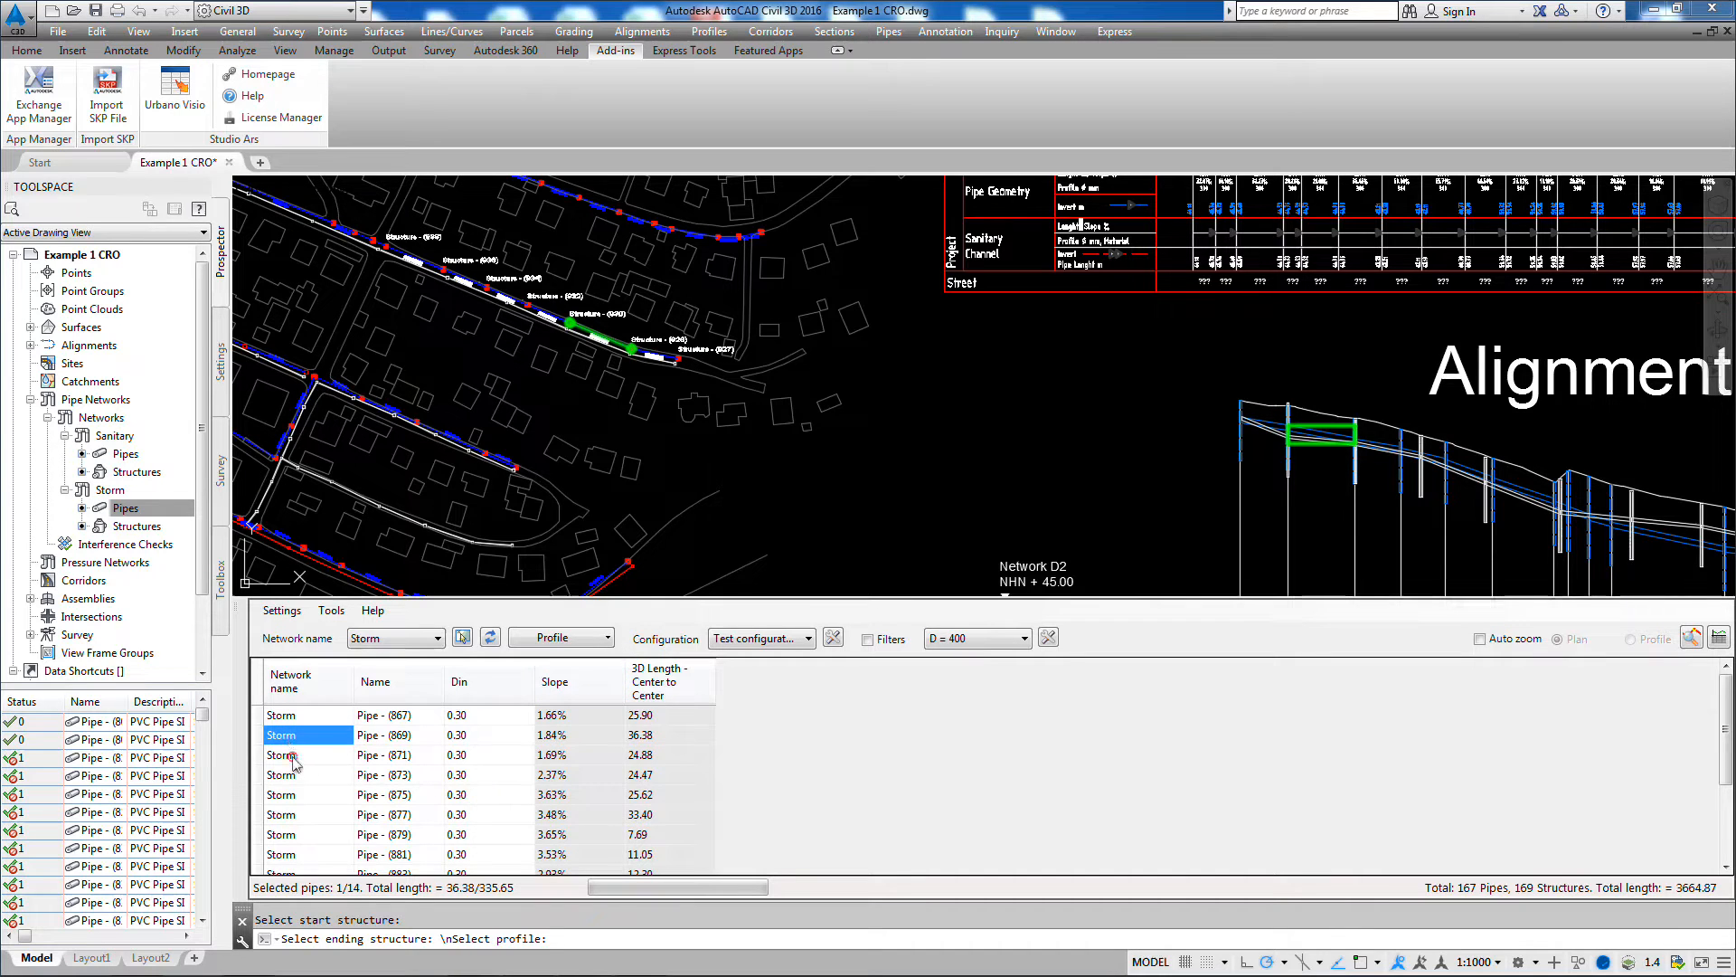
click(295, 760)
click(380, 779)
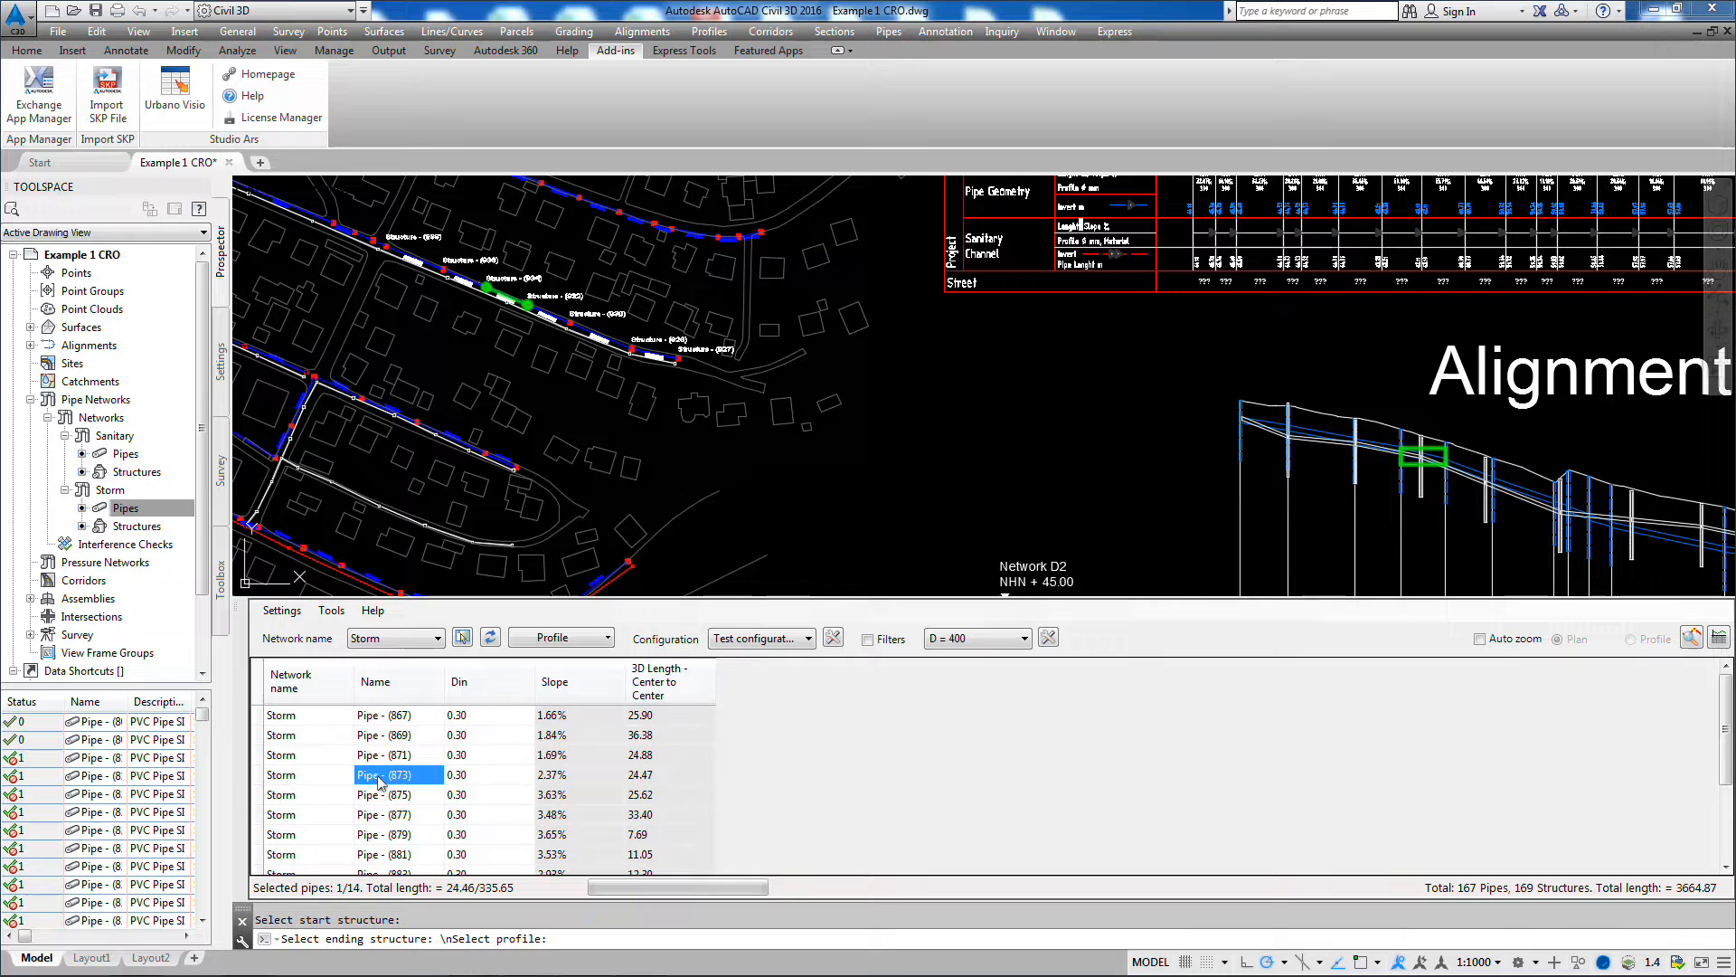
click(467, 797)
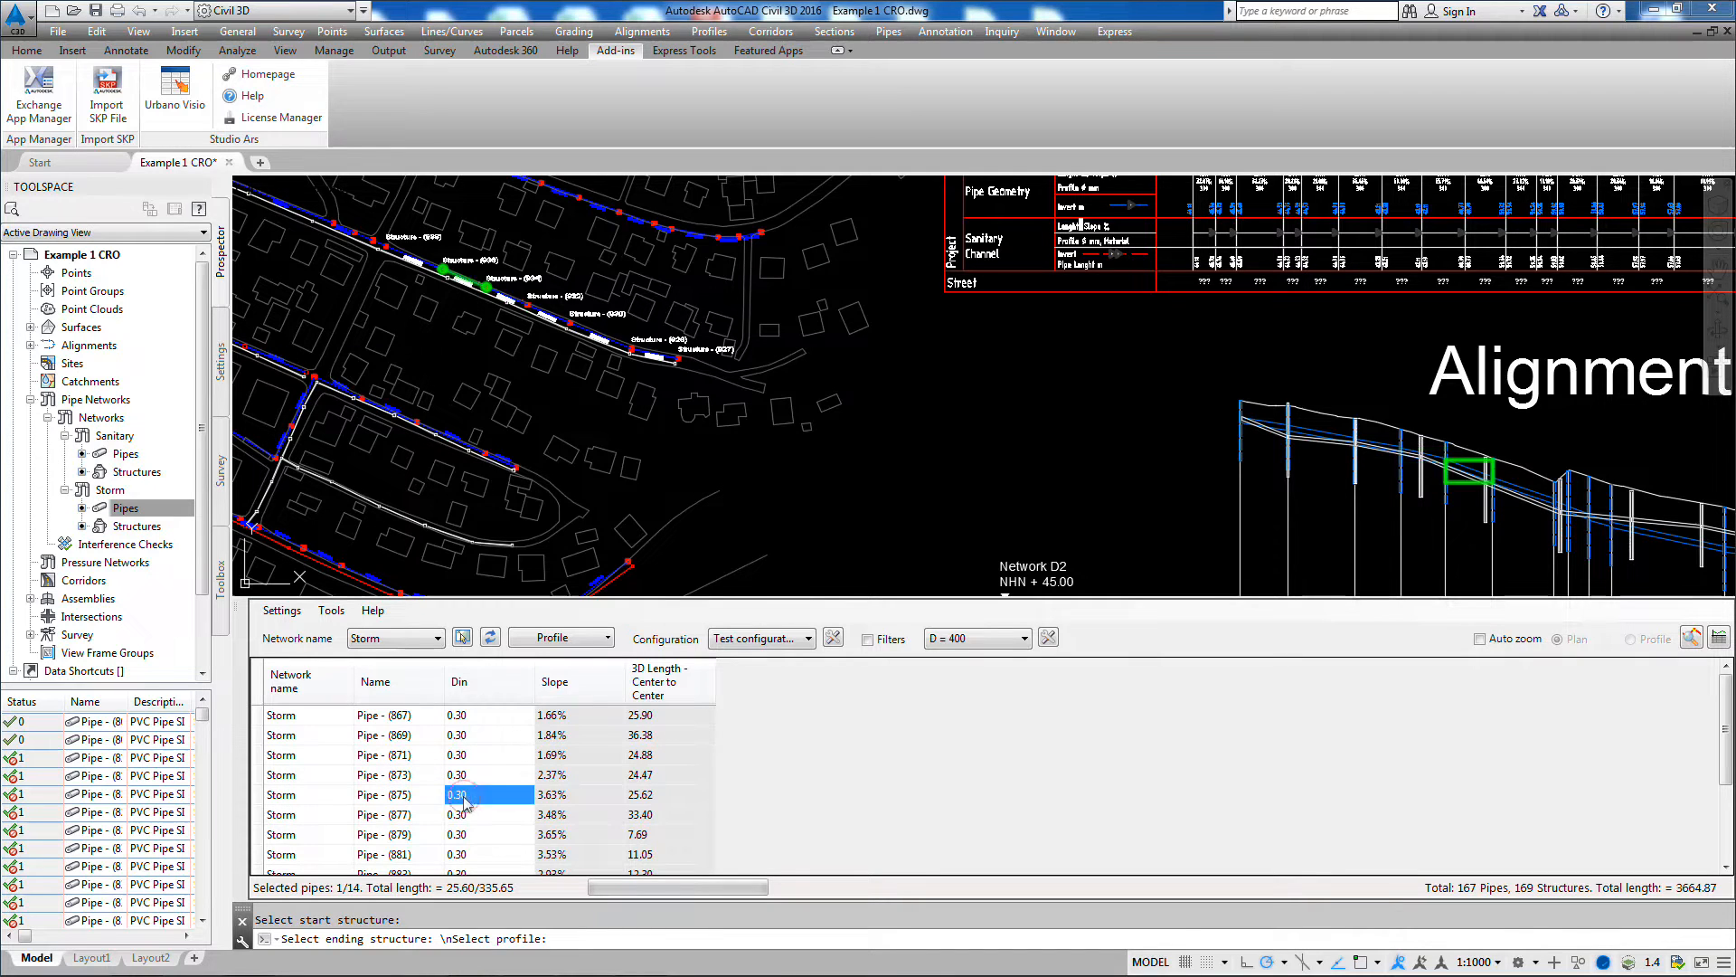
click(570, 835)
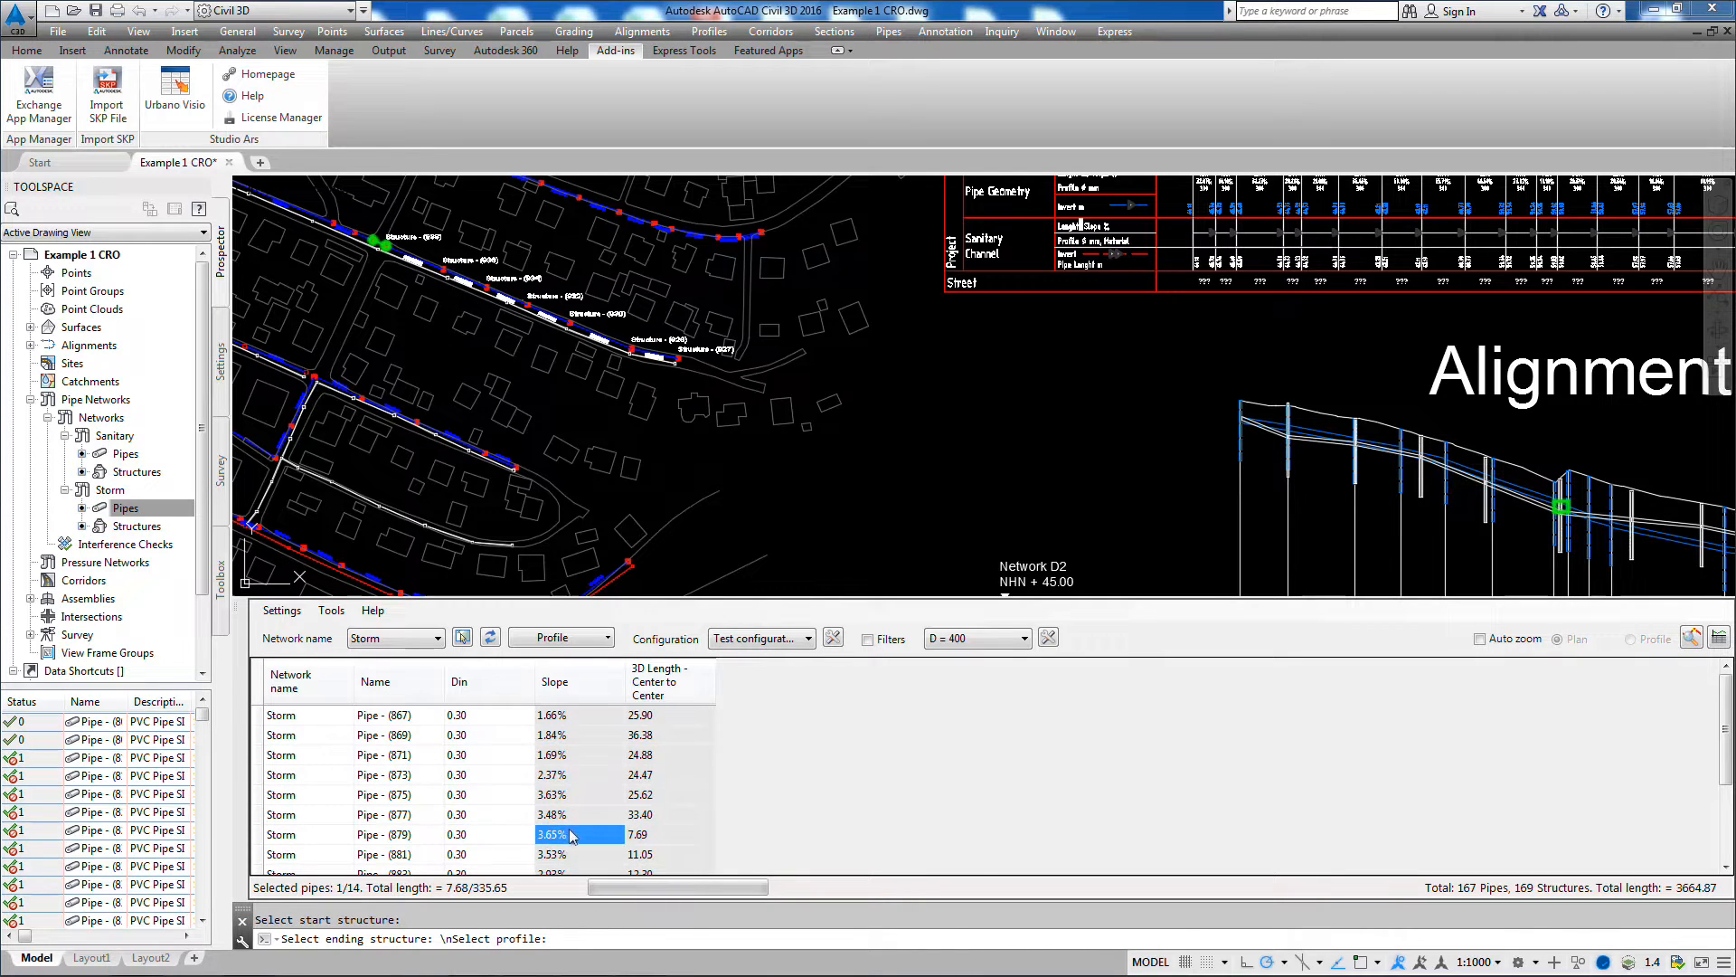
click(664, 857)
Step: Mark Pipe - (867) and Pipe - (869) individually, and select Pipe - (867) through Pipe - (877) together
click(644, 716)
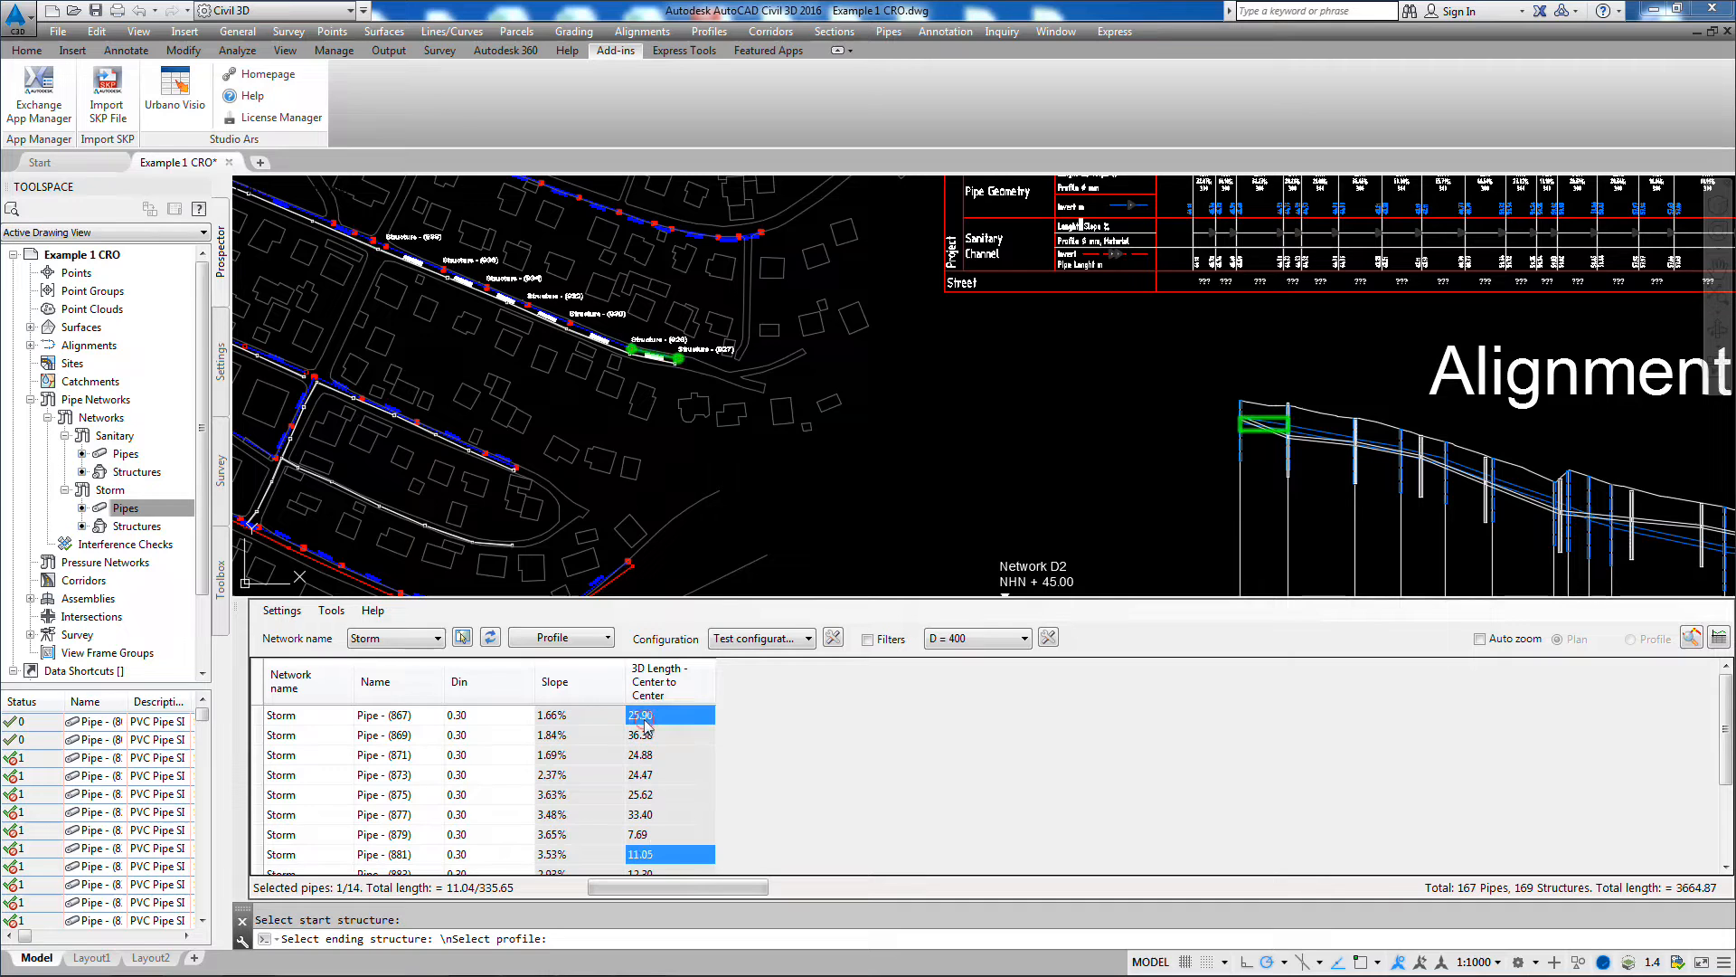
click(482, 716)
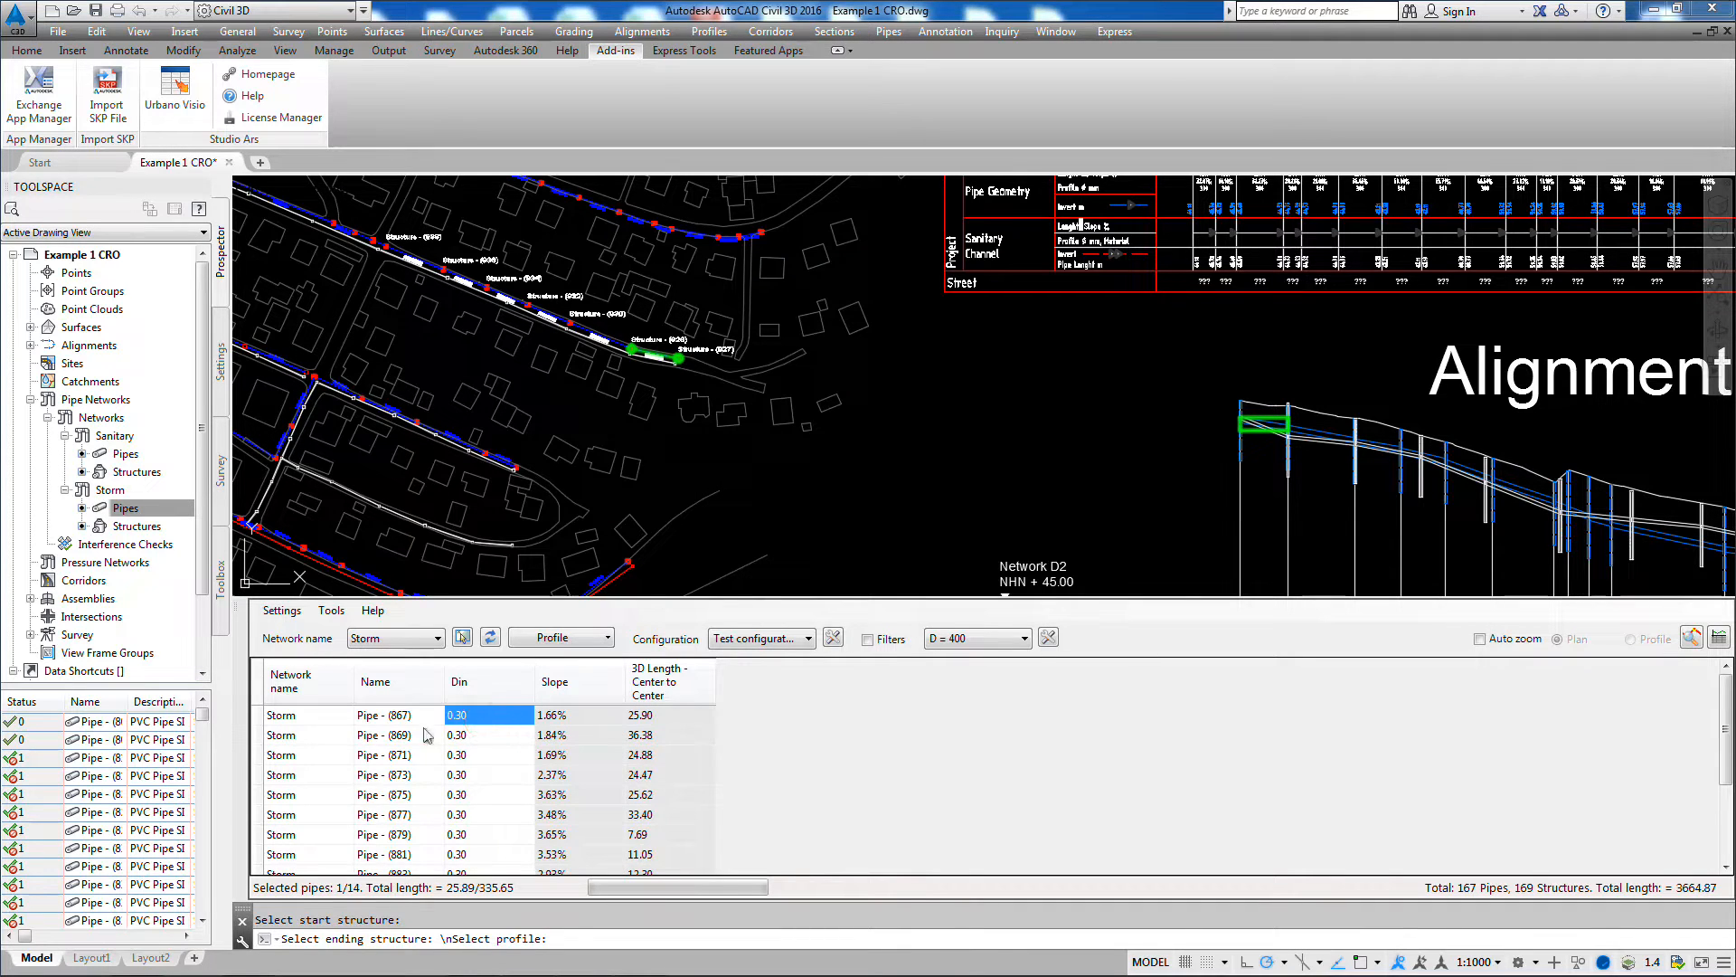
click(371, 742)
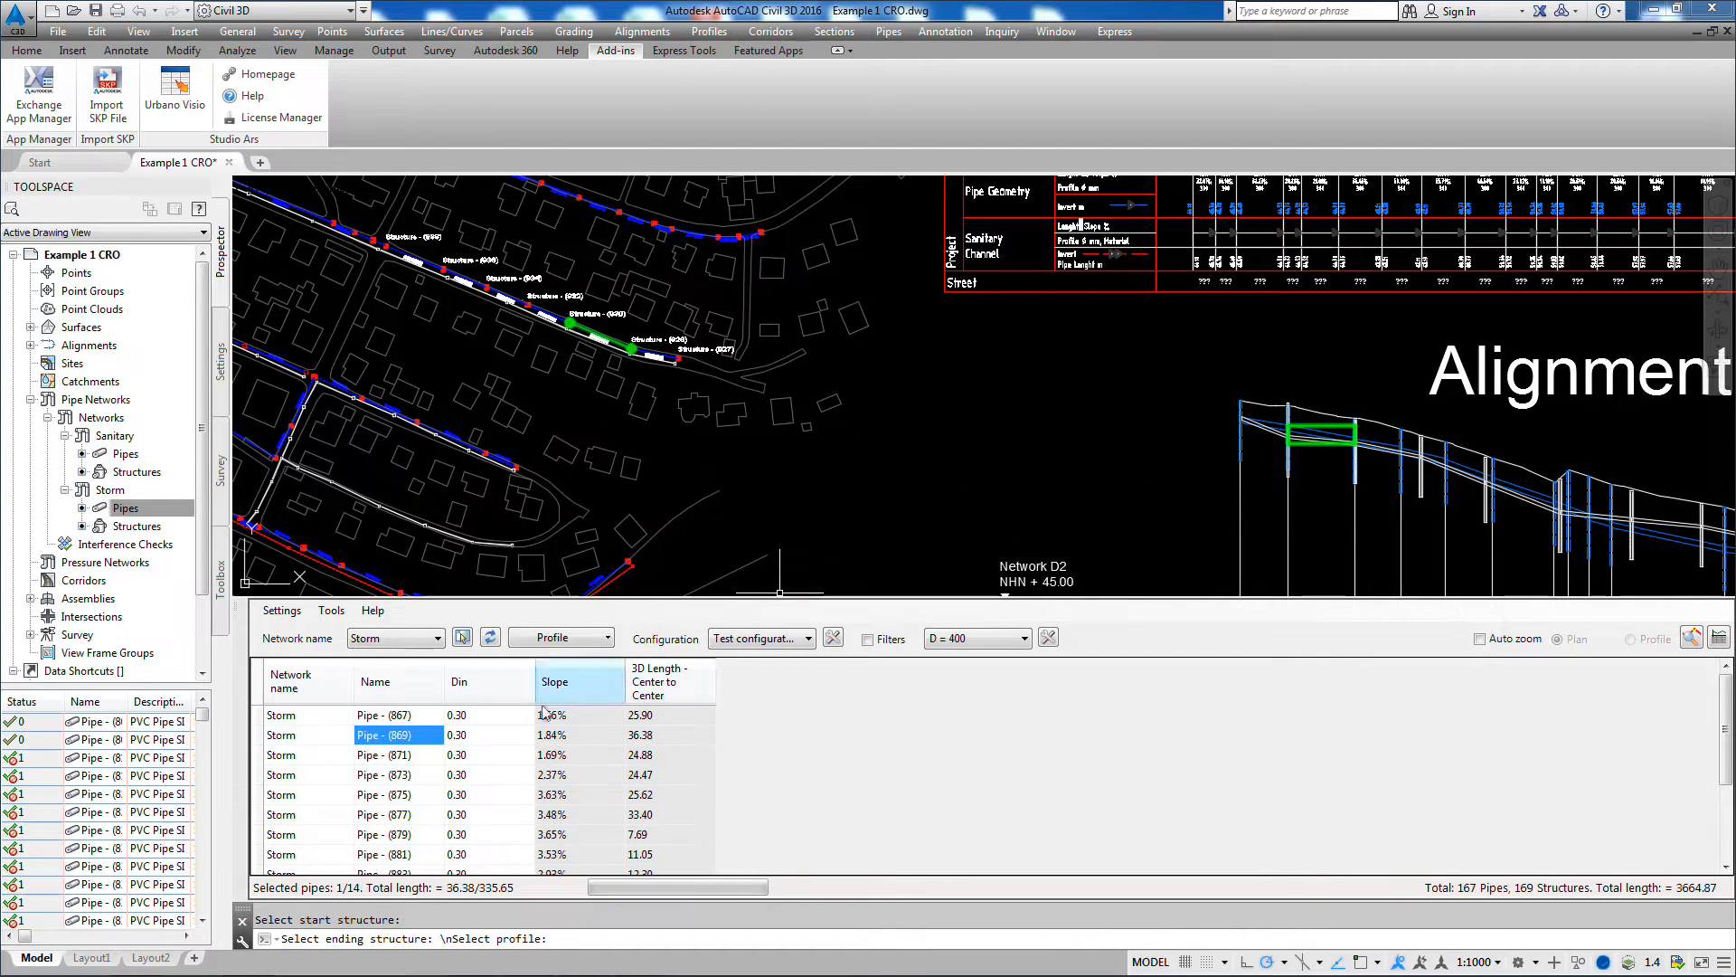
drag(305, 716, 325, 820)
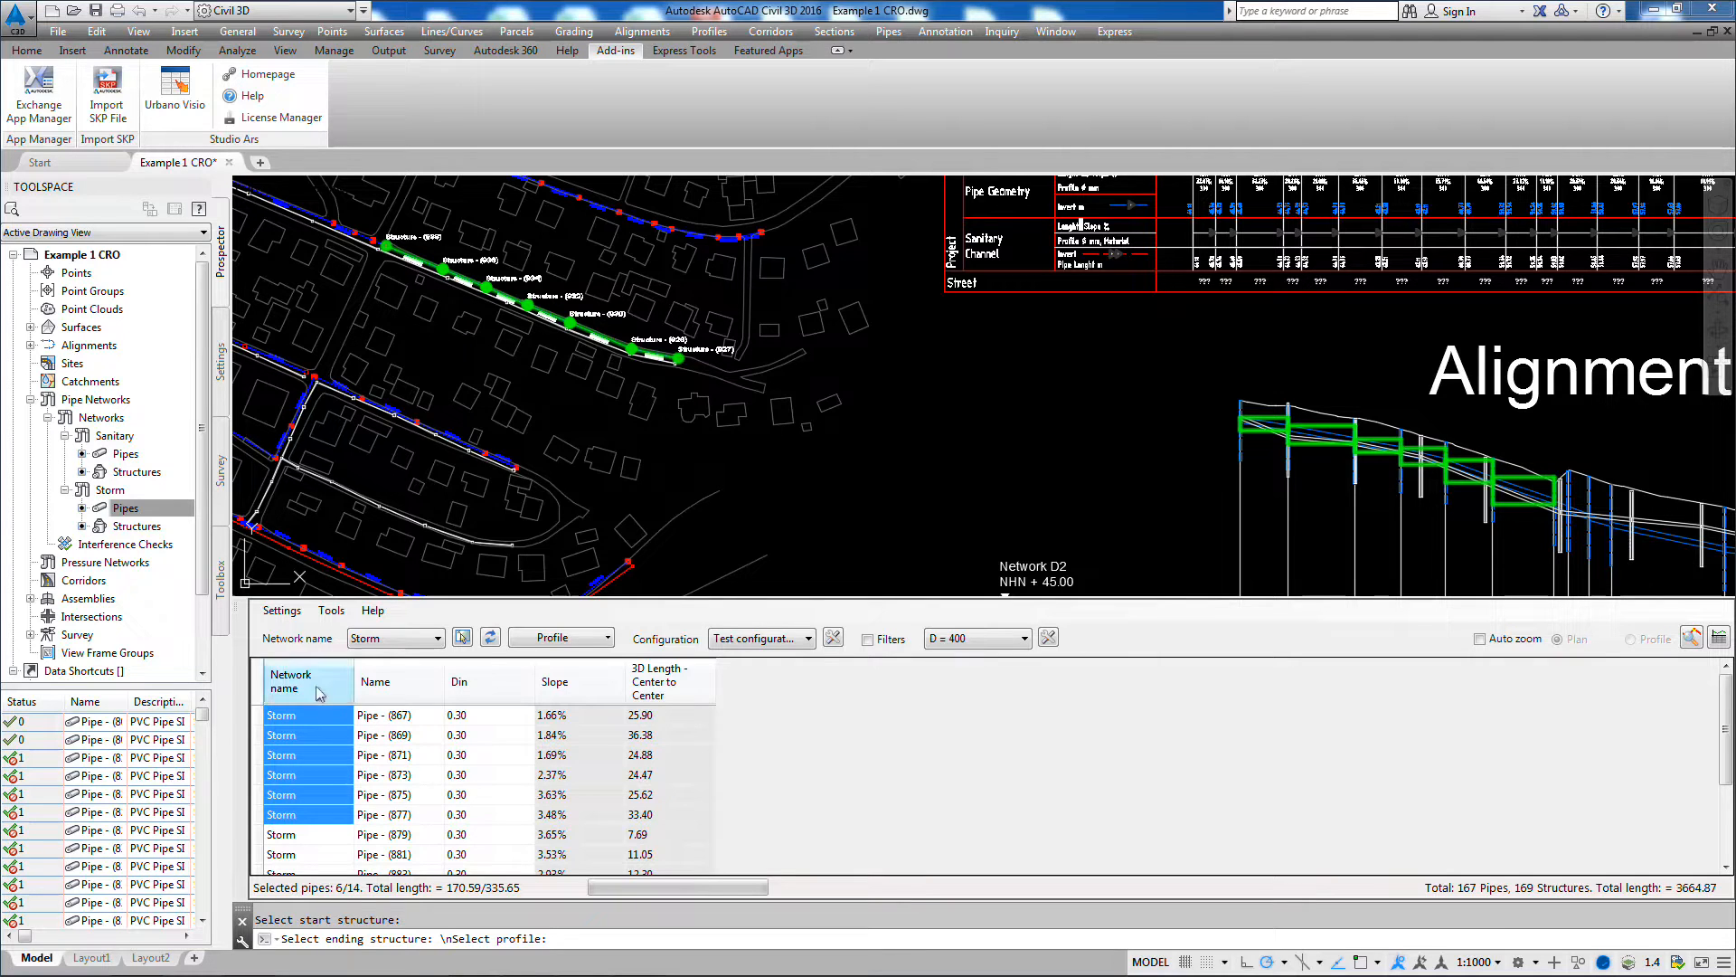
Step: Set the Mark color in the general settings to yellow
click(284, 615)
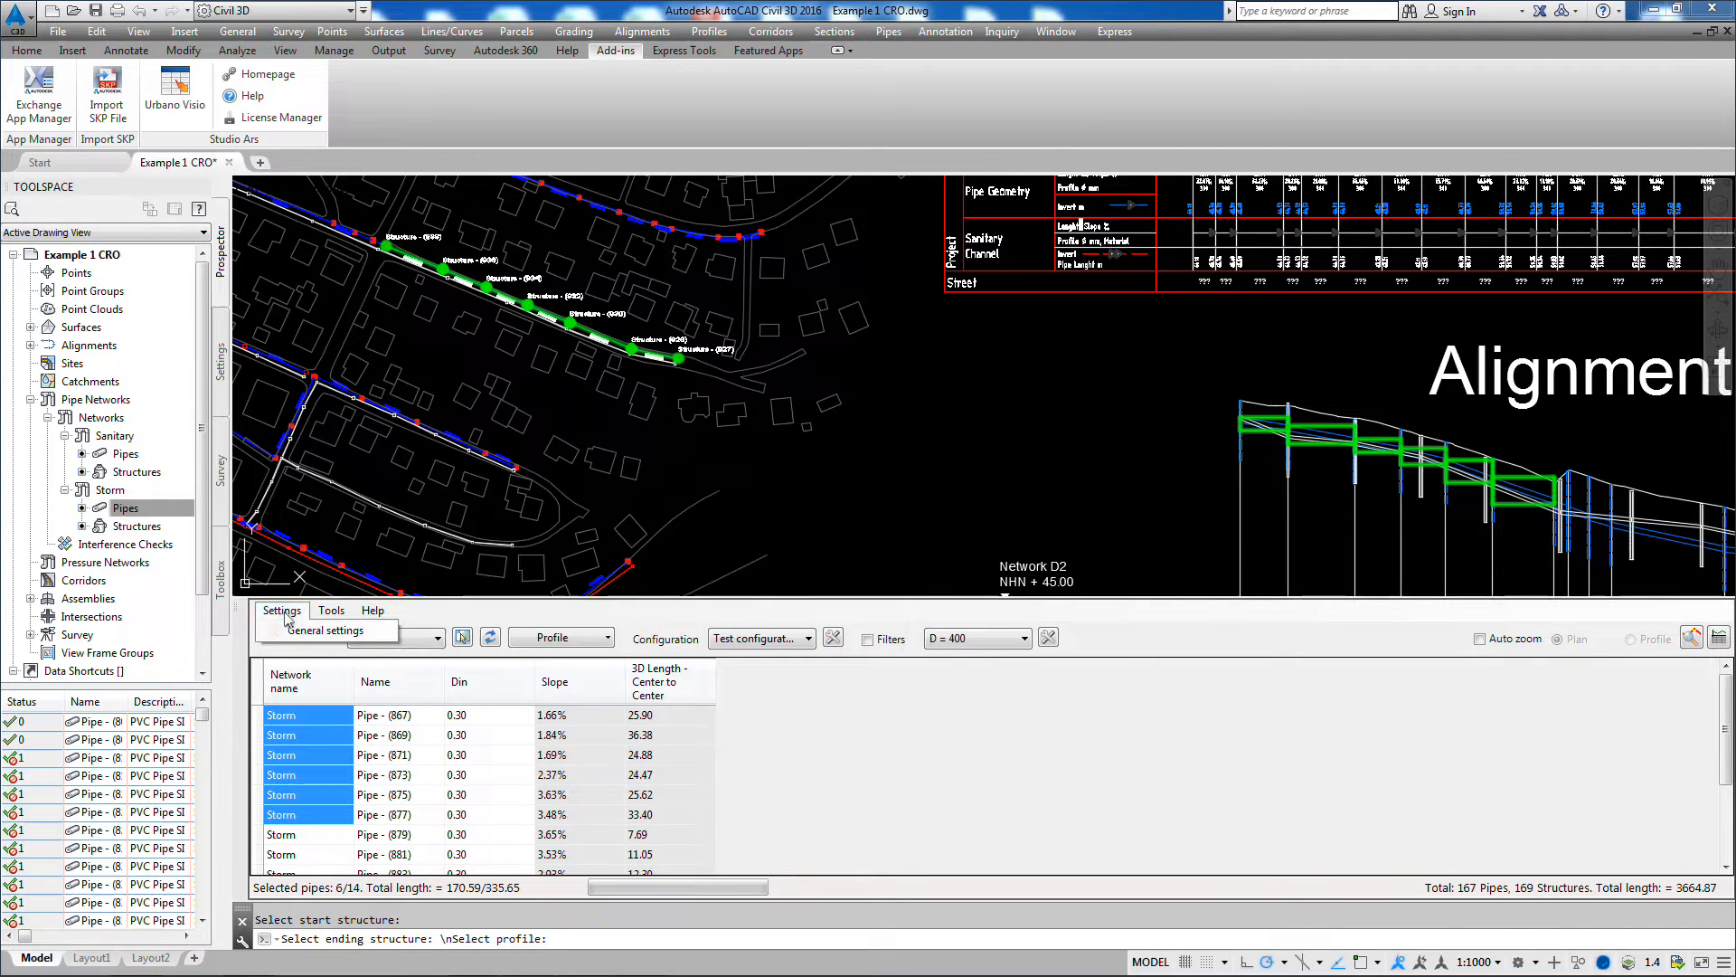
click(299, 632)
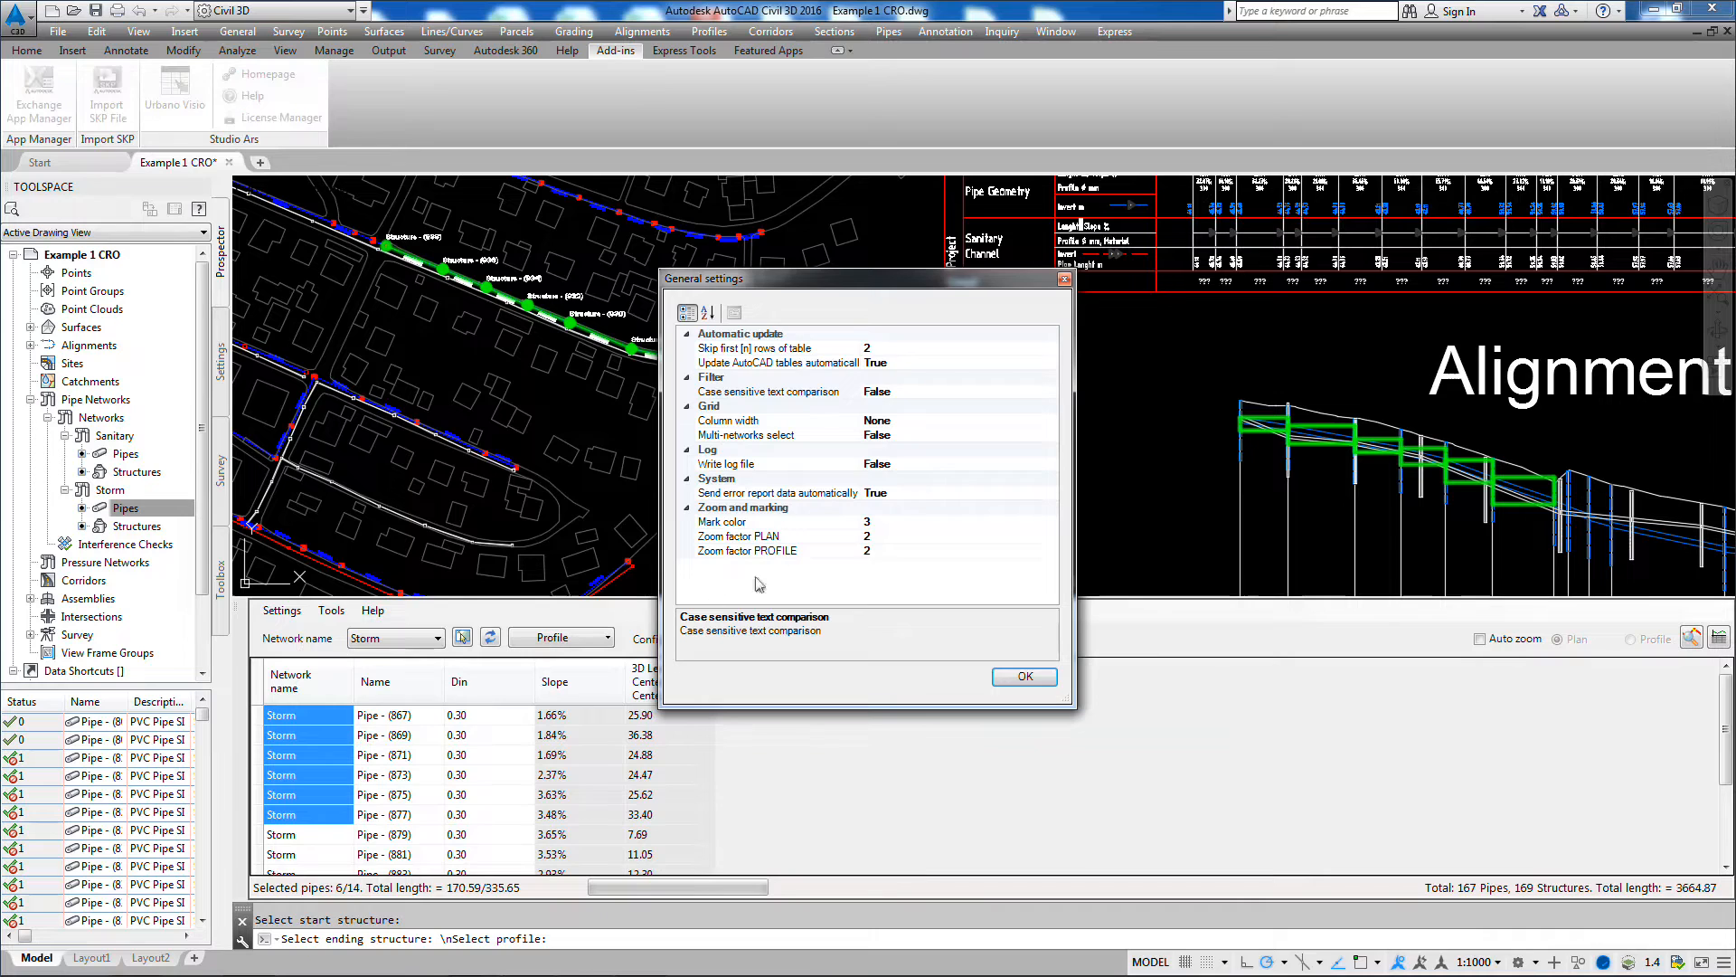
click(892, 525)
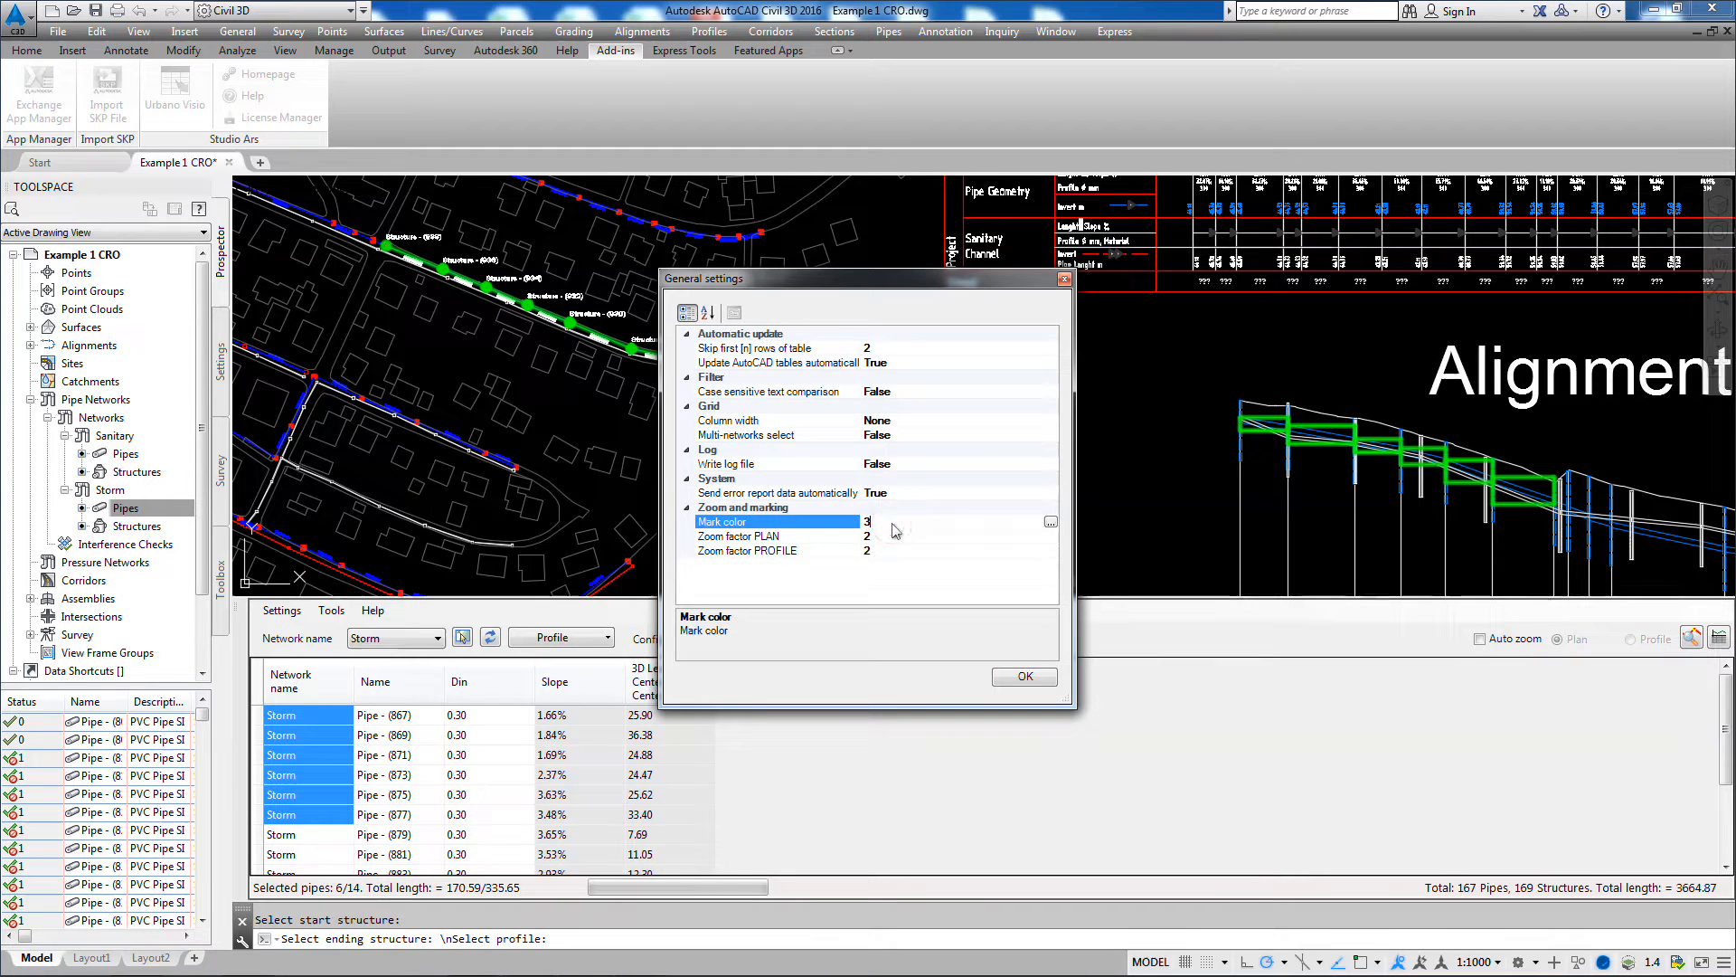
click(1050, 522)
click(742, 517)
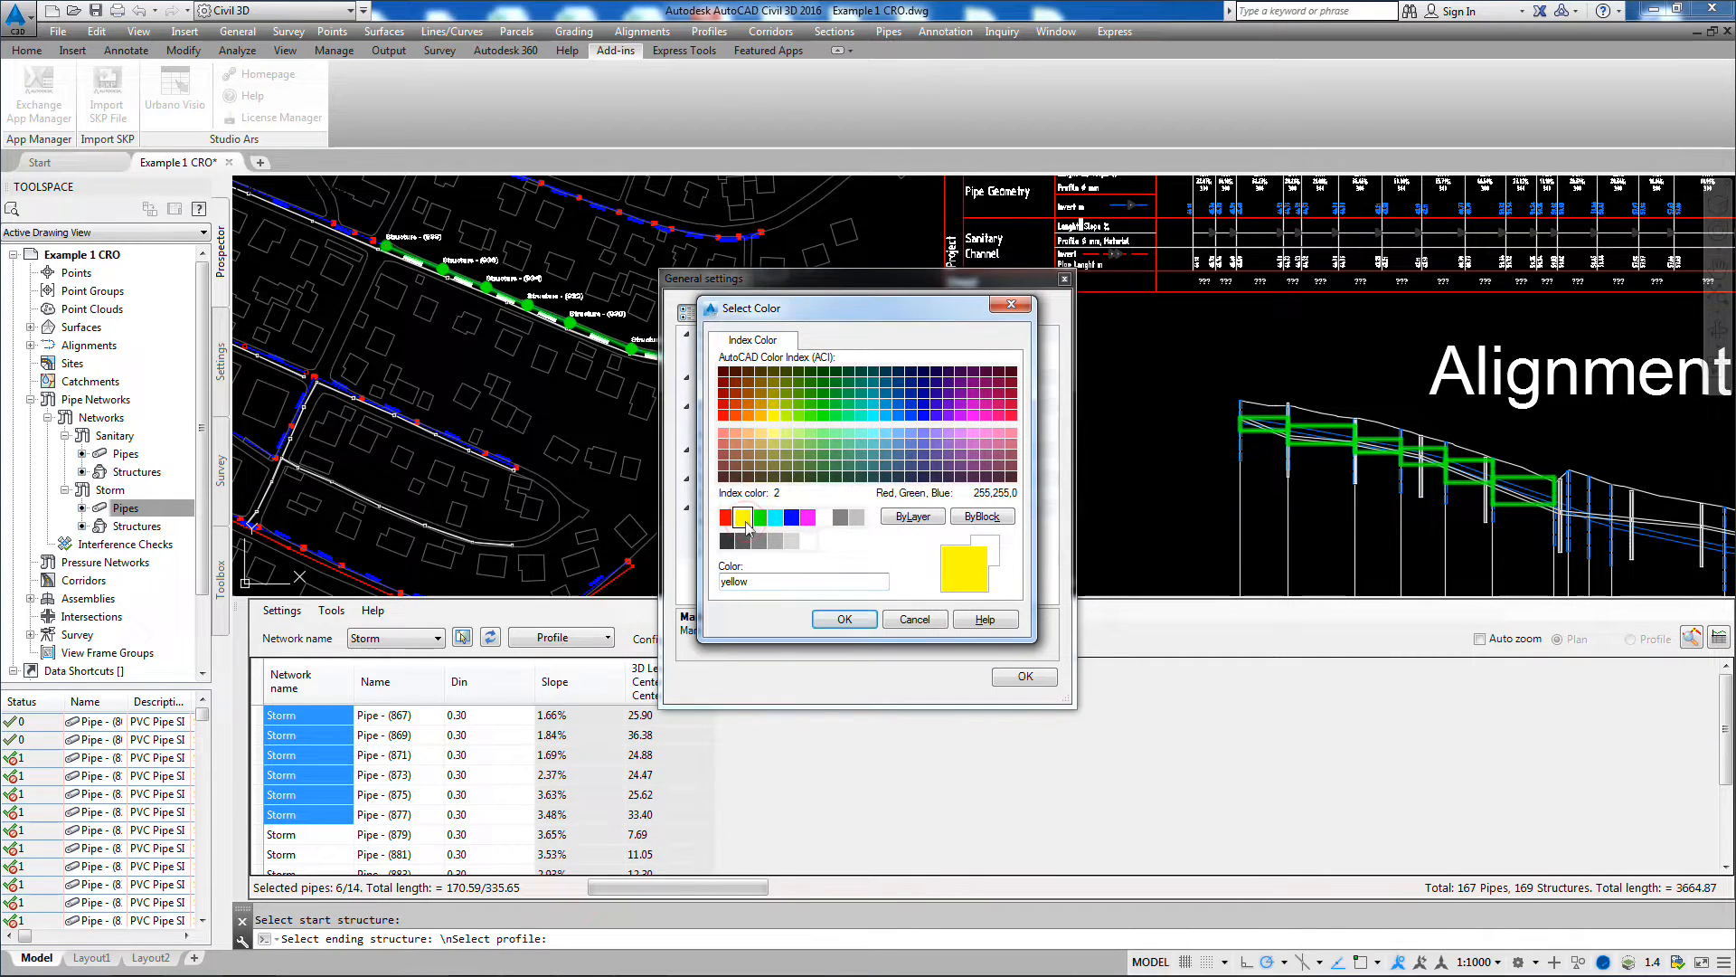
click(843, 620)
click(1024, 677)
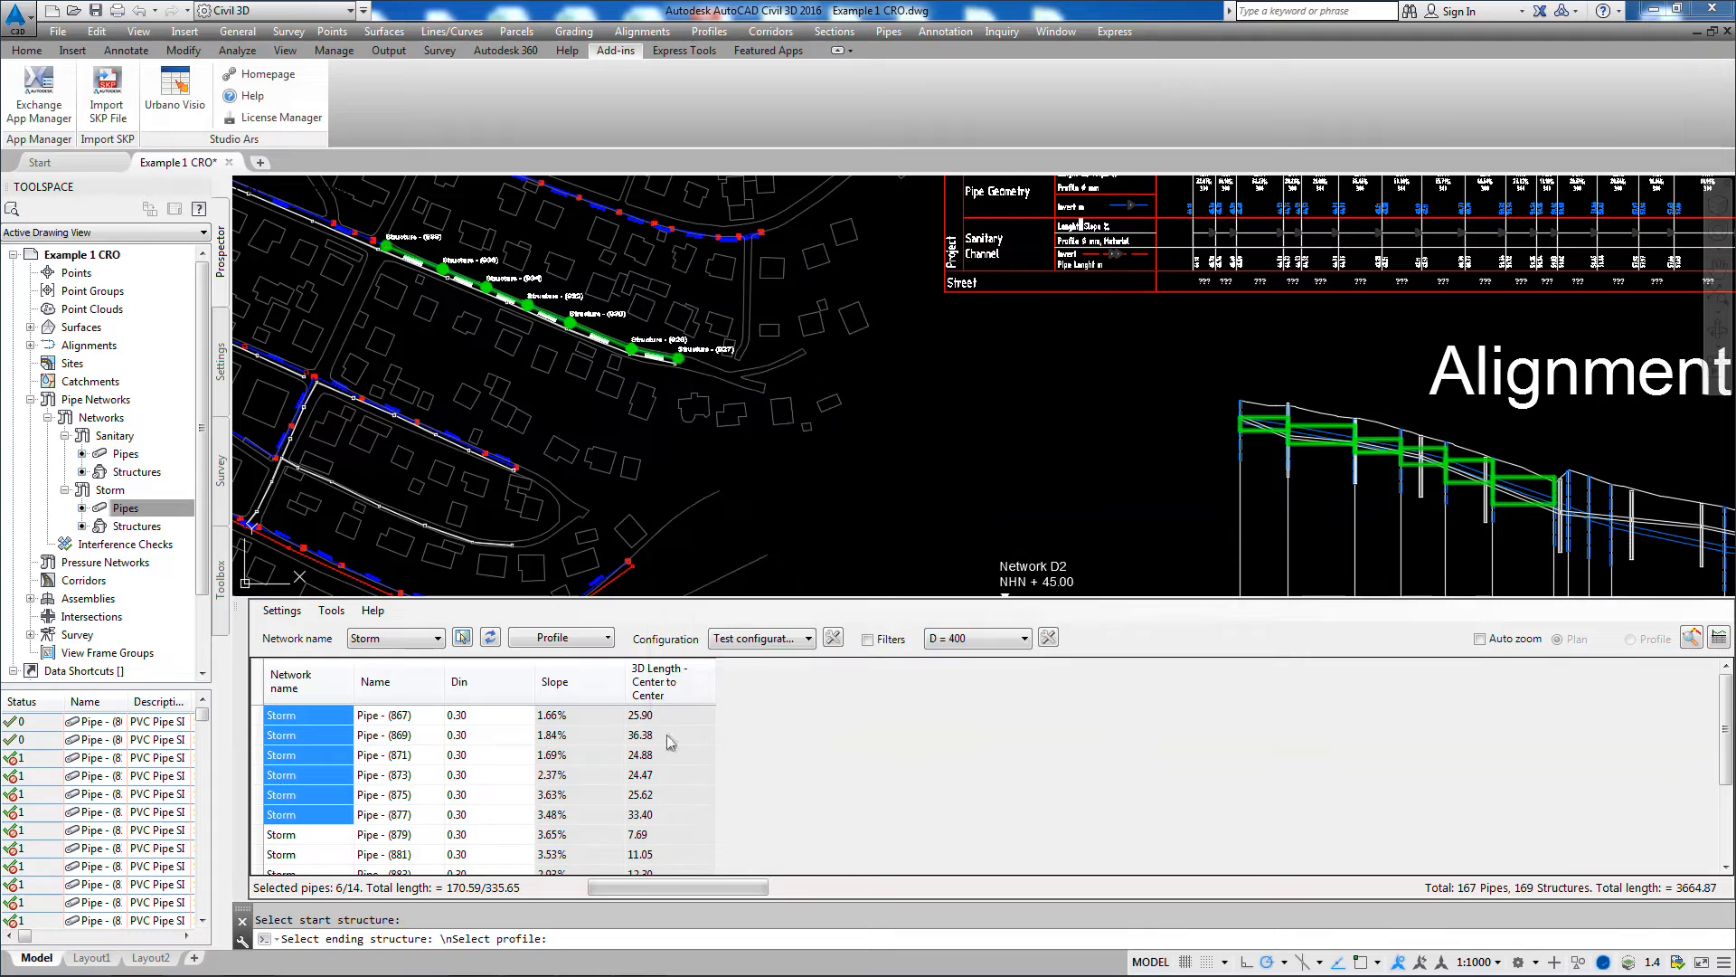
Step: Reselect the pipe rows from Pipe - (867) to Pipe - (879), then only Pipe - (869), to check the marking color
click(333, 721)
drag(312, 714, 659, 833)
click(381, 732)
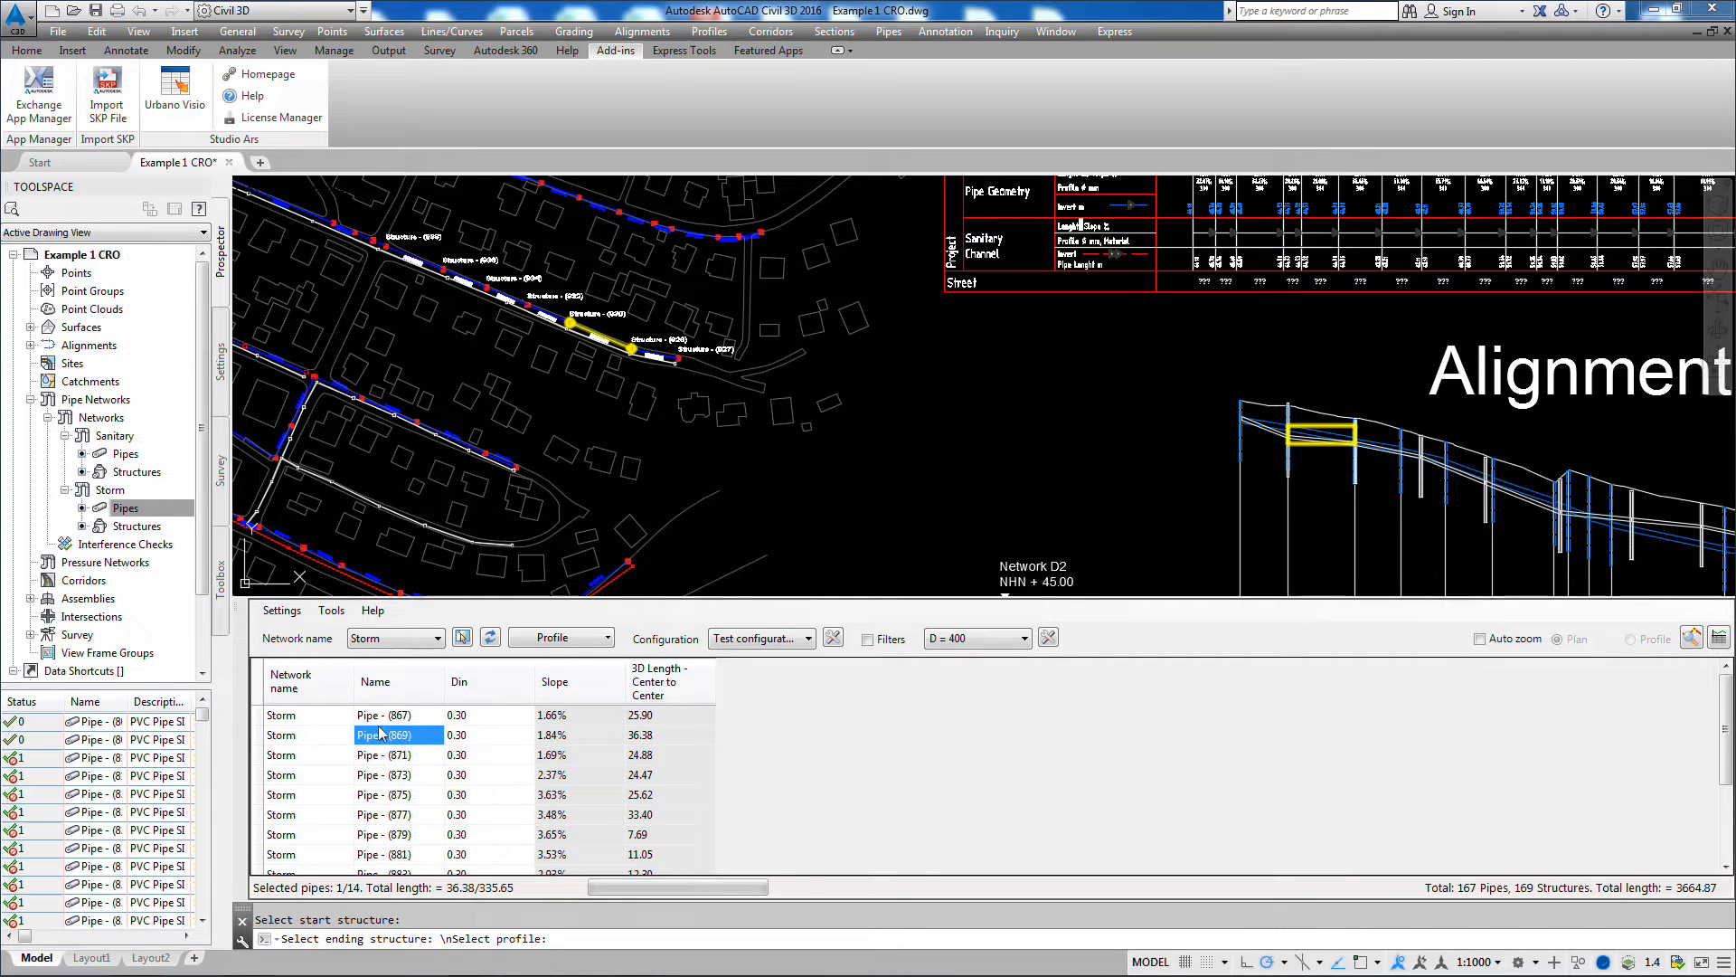
Step: Step the cell selection down to Pipe - (879), across to the Slope of Pipe - (875), and to that row's ends
key(Down)
key(Down)
key(Down)
key(Down)
key(Down)
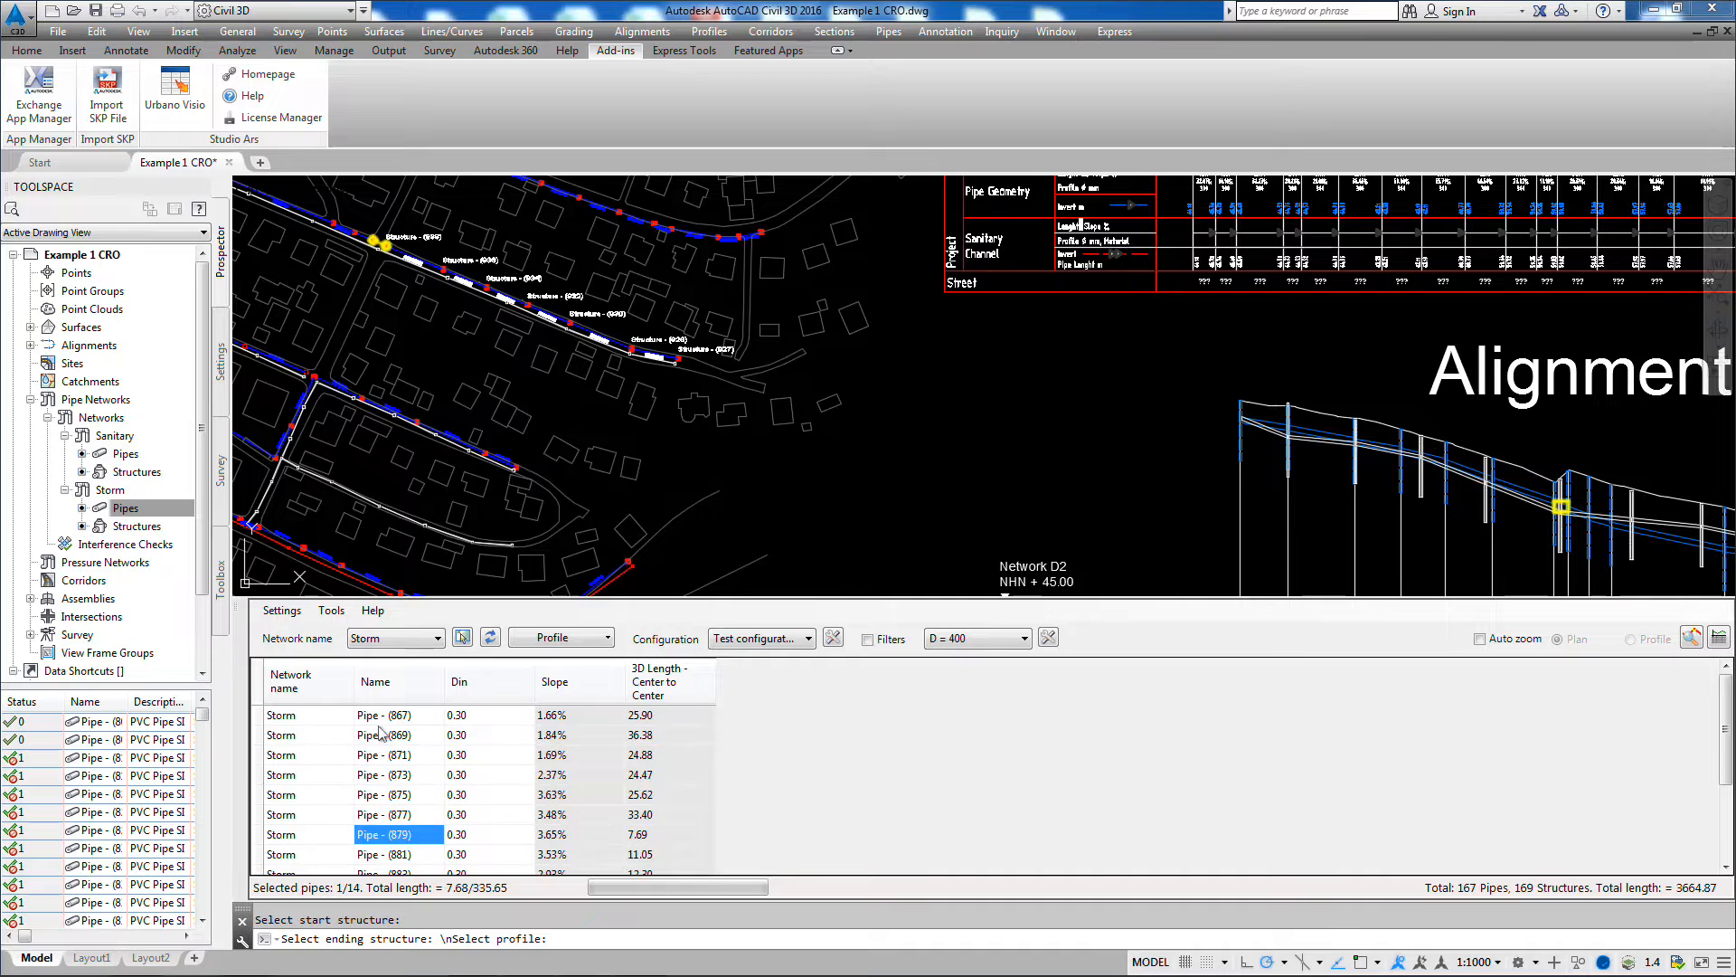
key(Right)
key(Right)
key(Up)
key(Up)
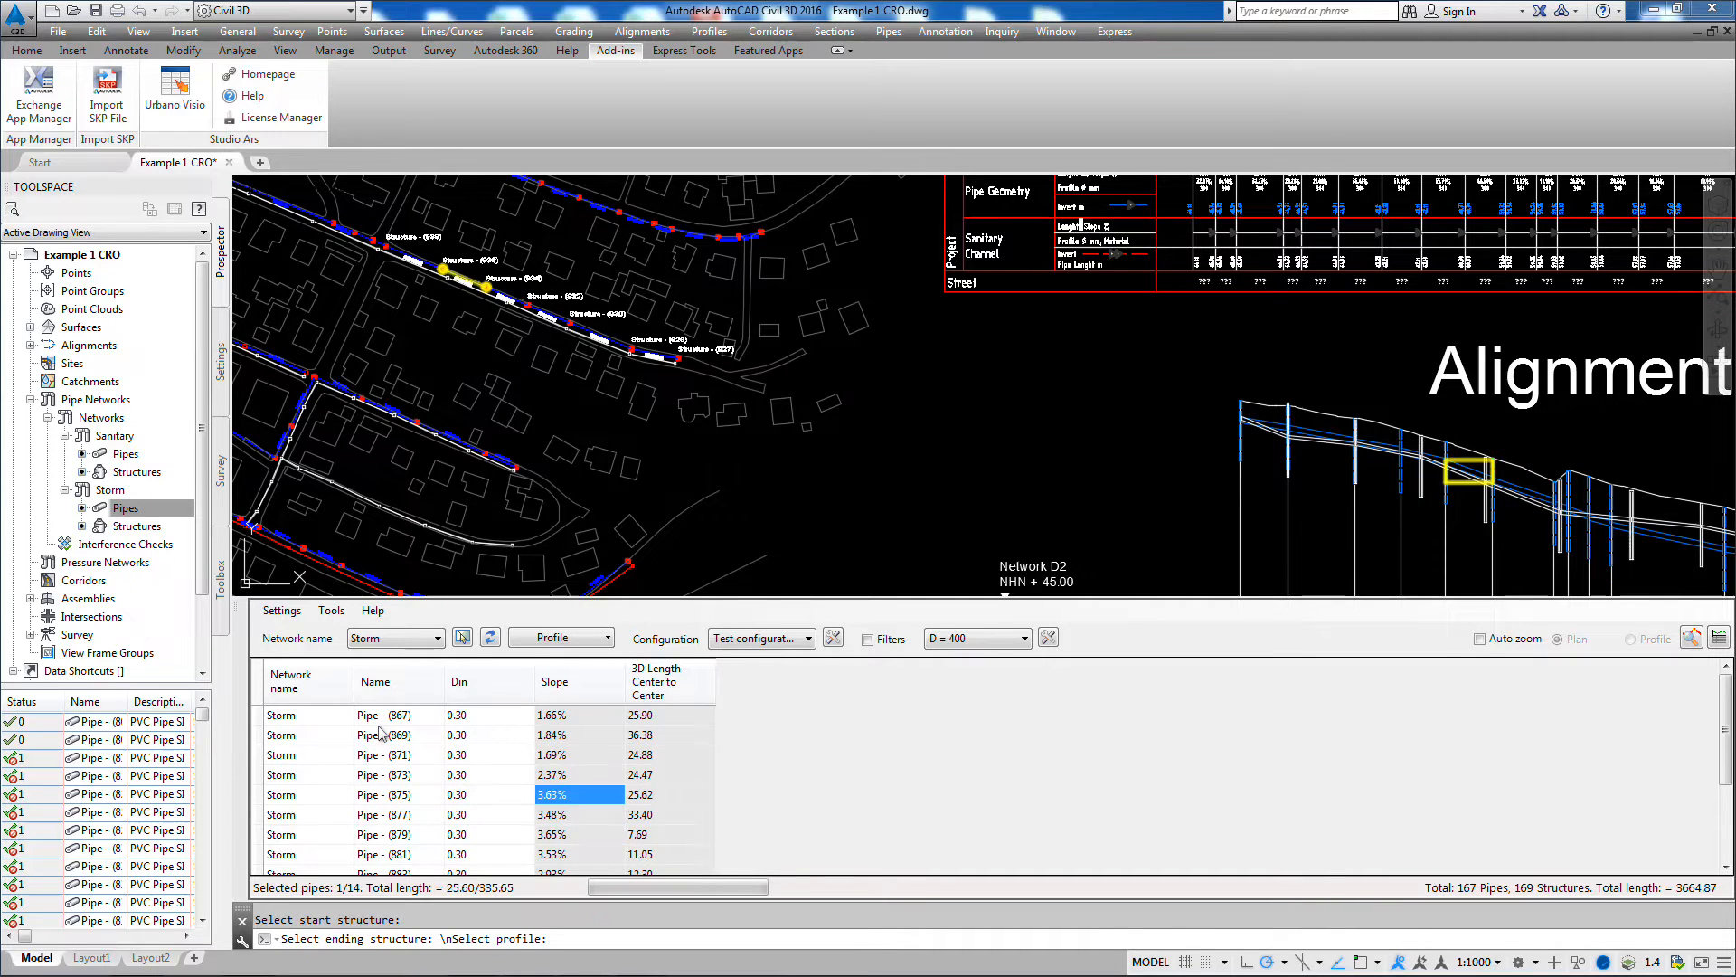
key(Home)
key(End)
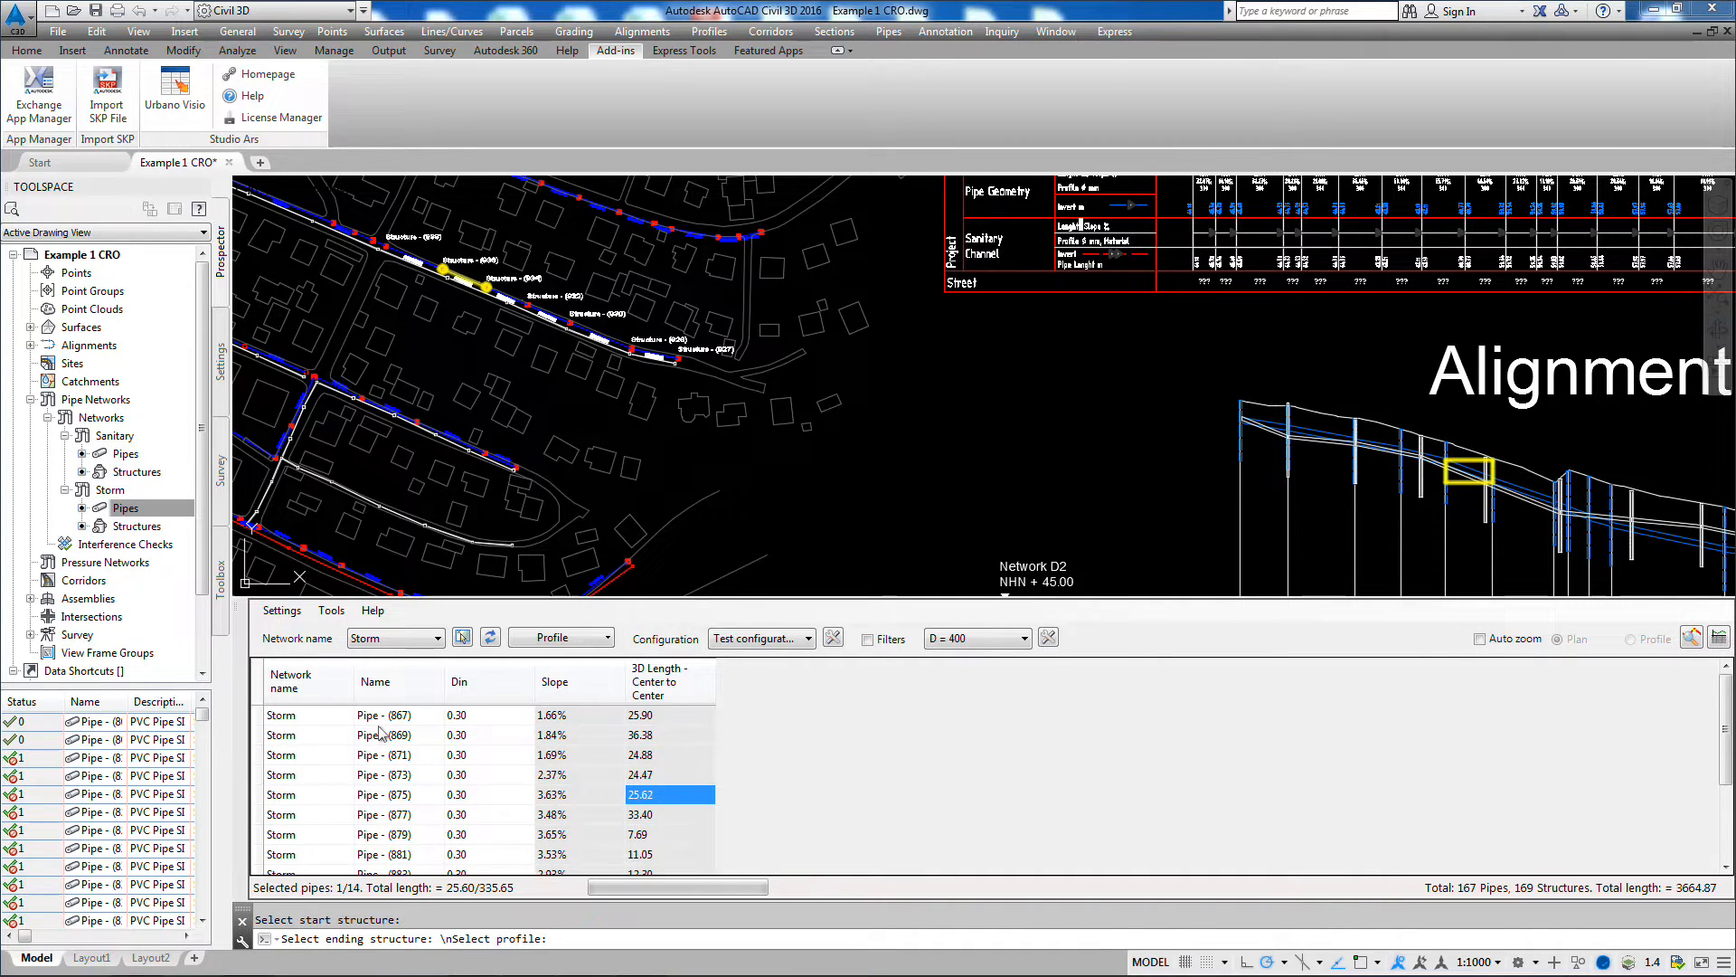
Step: Jump between the table's first and last cells, and select all listed pipes to view them in the plan and profile
key(ctrl+Home)
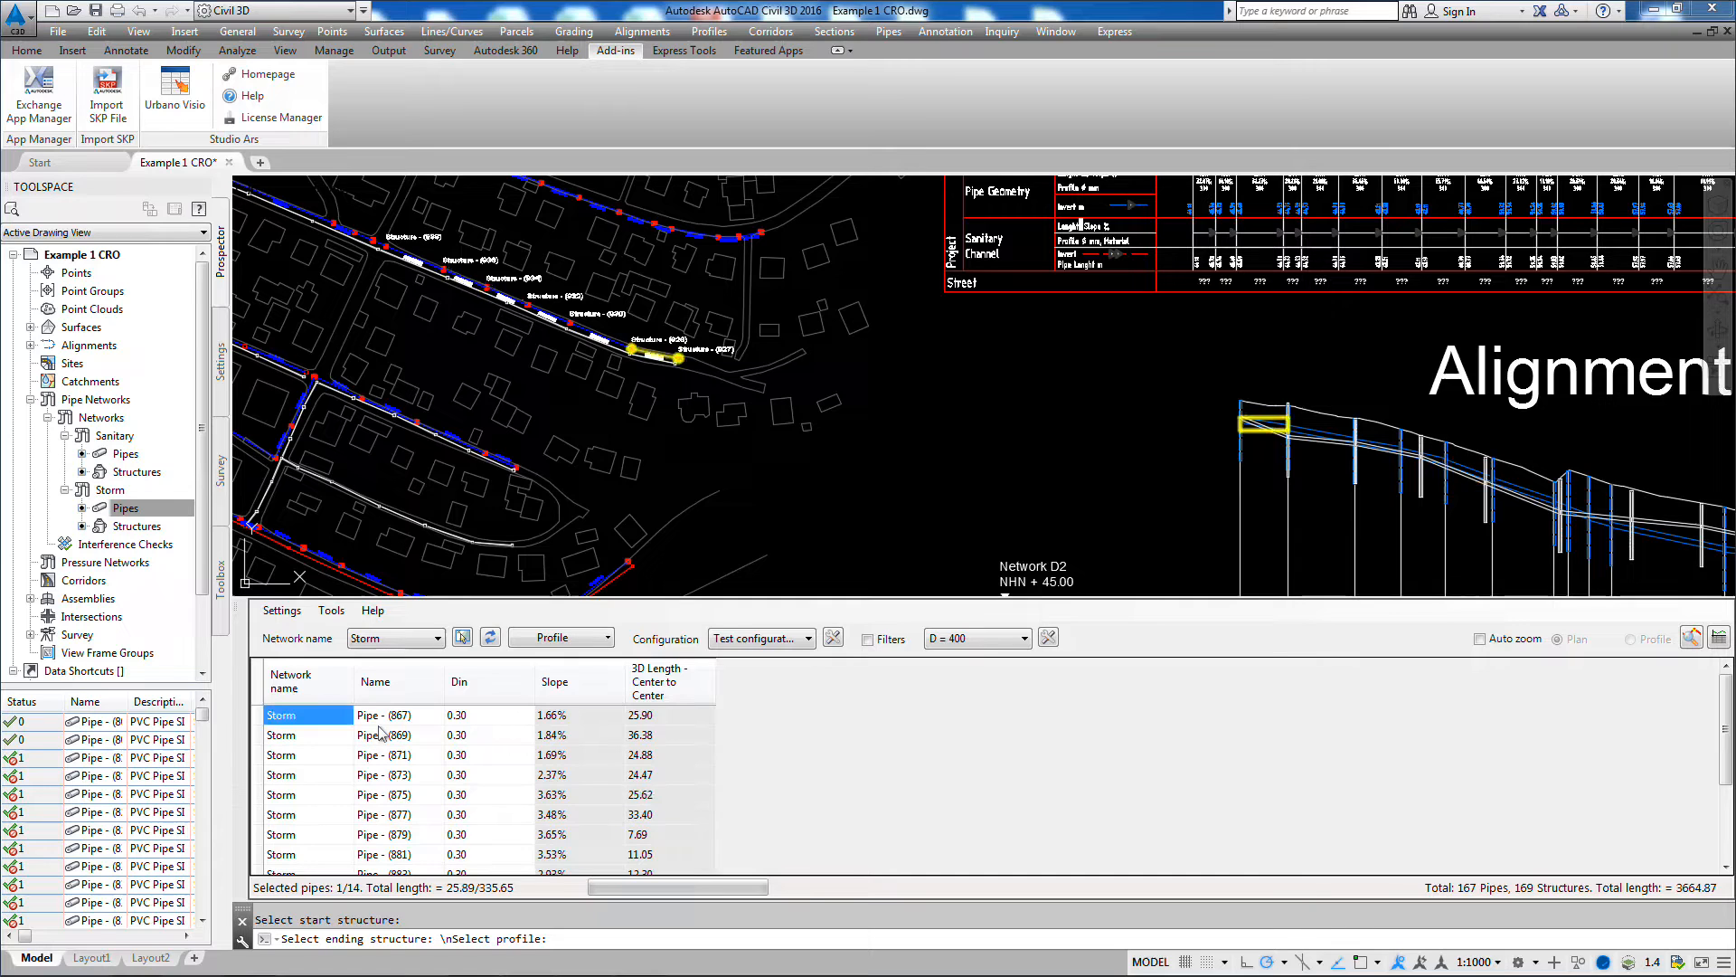
key(ctrl+End)
key(ctrl+Home)
click(261, 689)
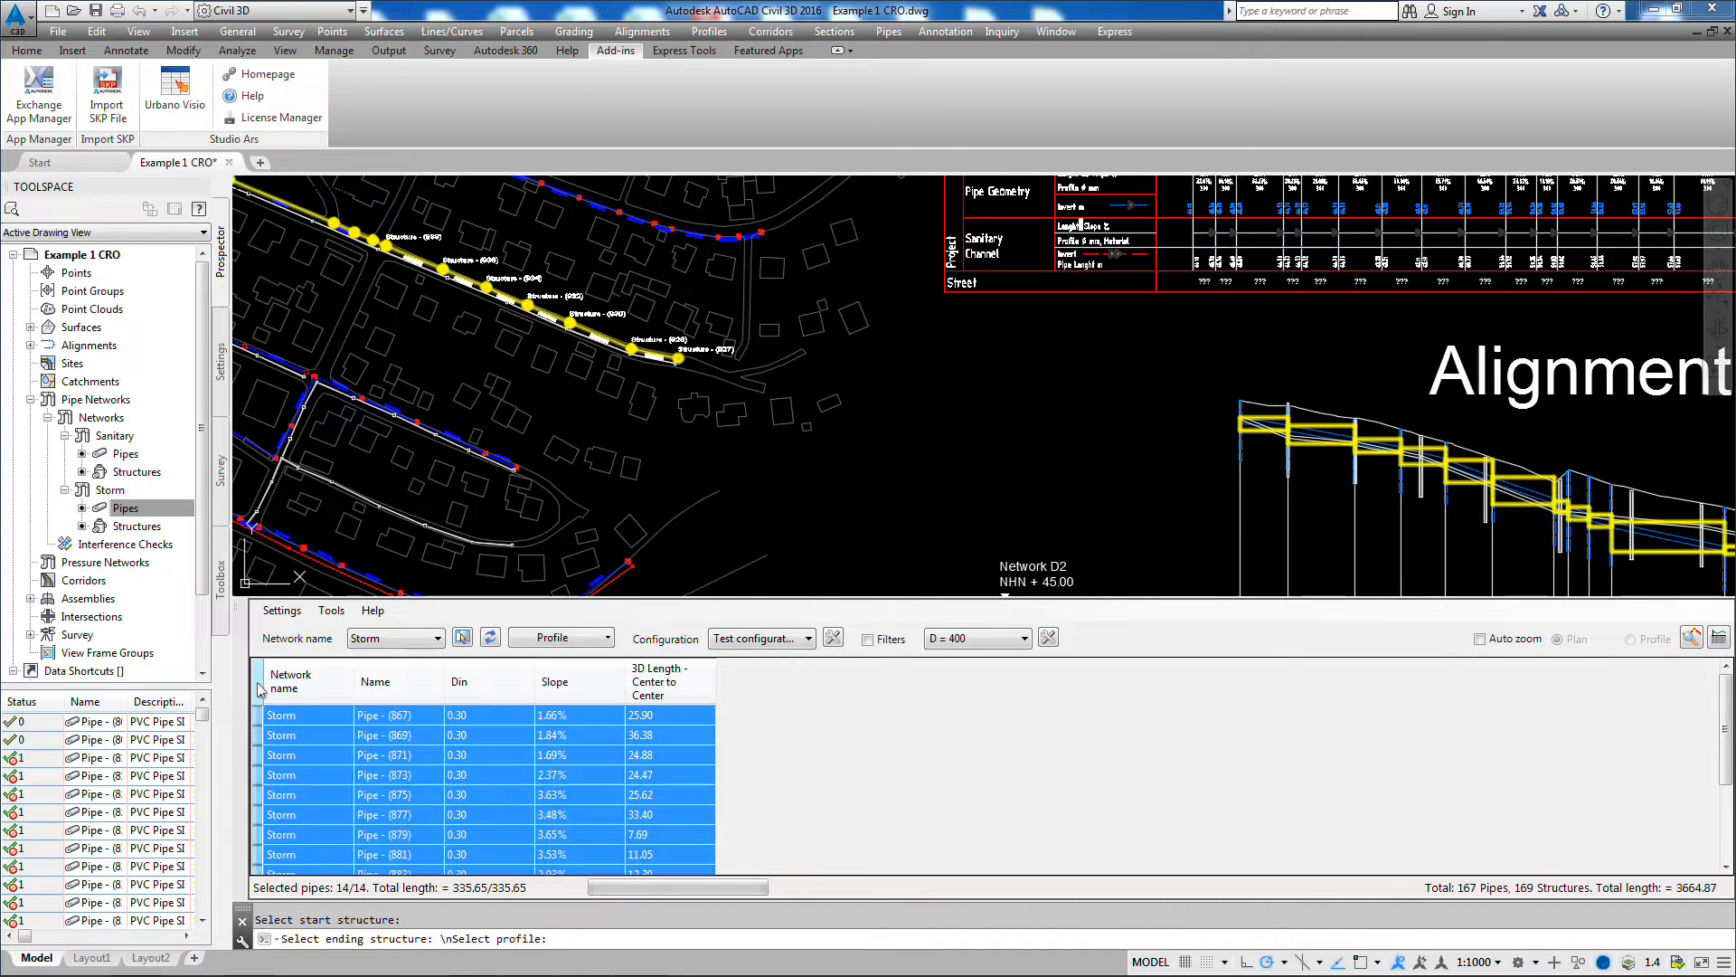
scroll(759, 487, down, 2)
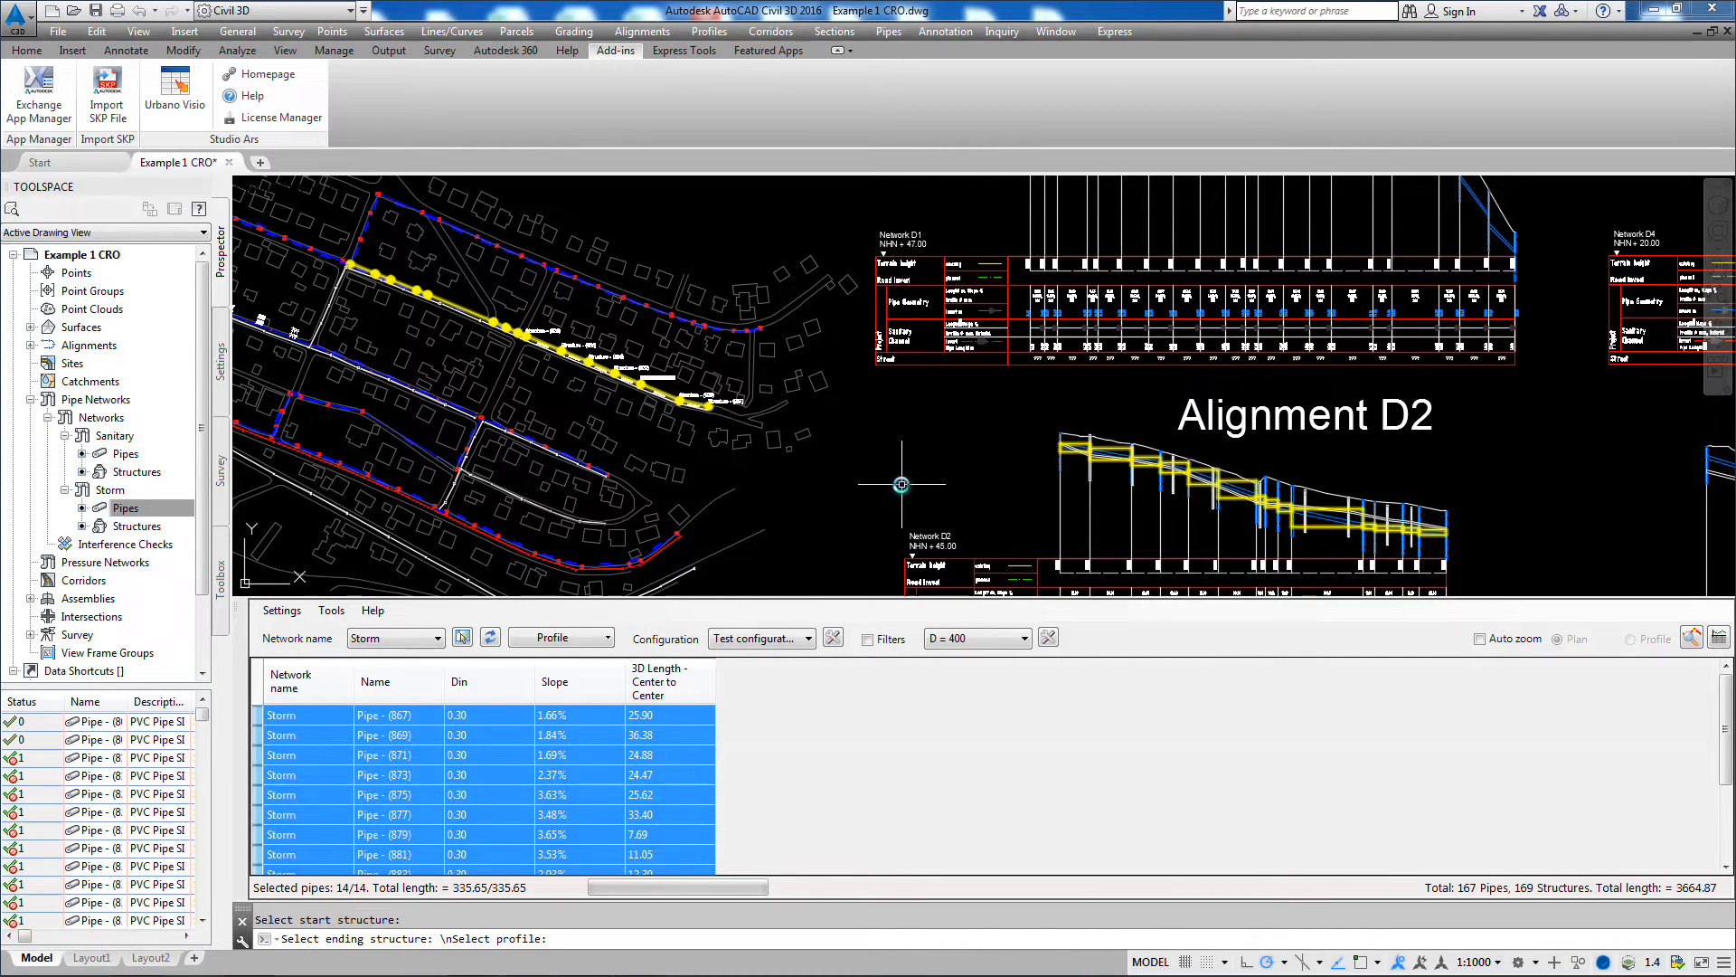
Step: Select Pipe - (869) and zoom to it in the layout, then in the profile
click(676, 736)
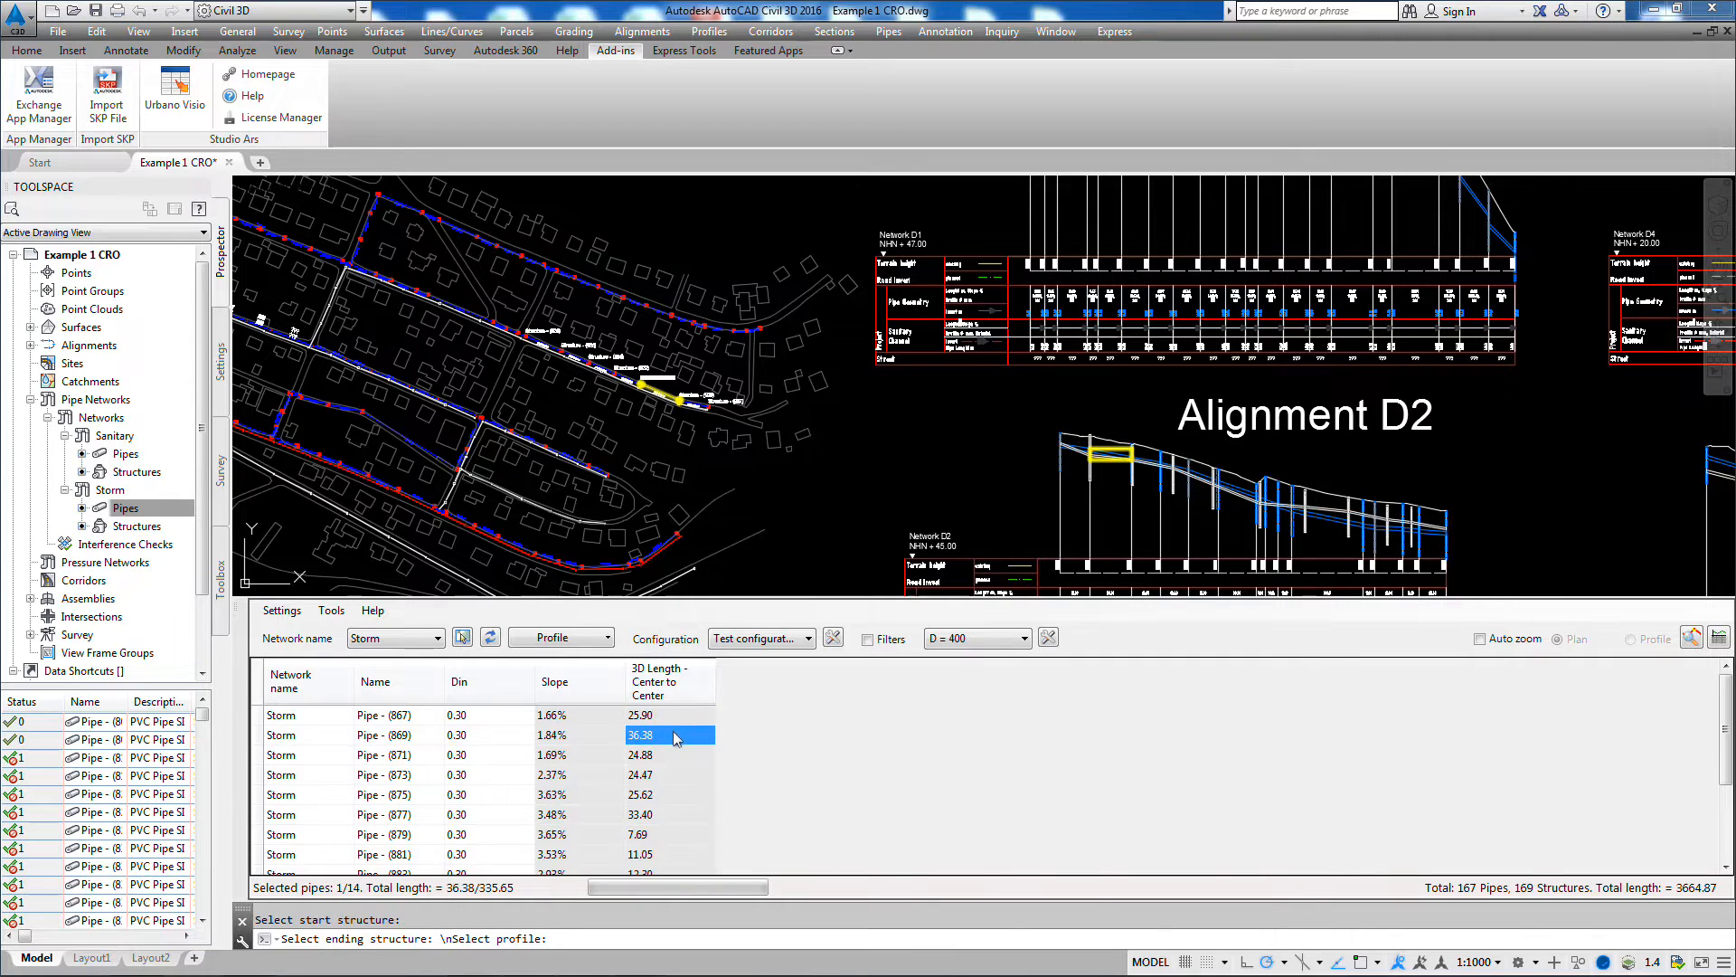
click(318, 737)
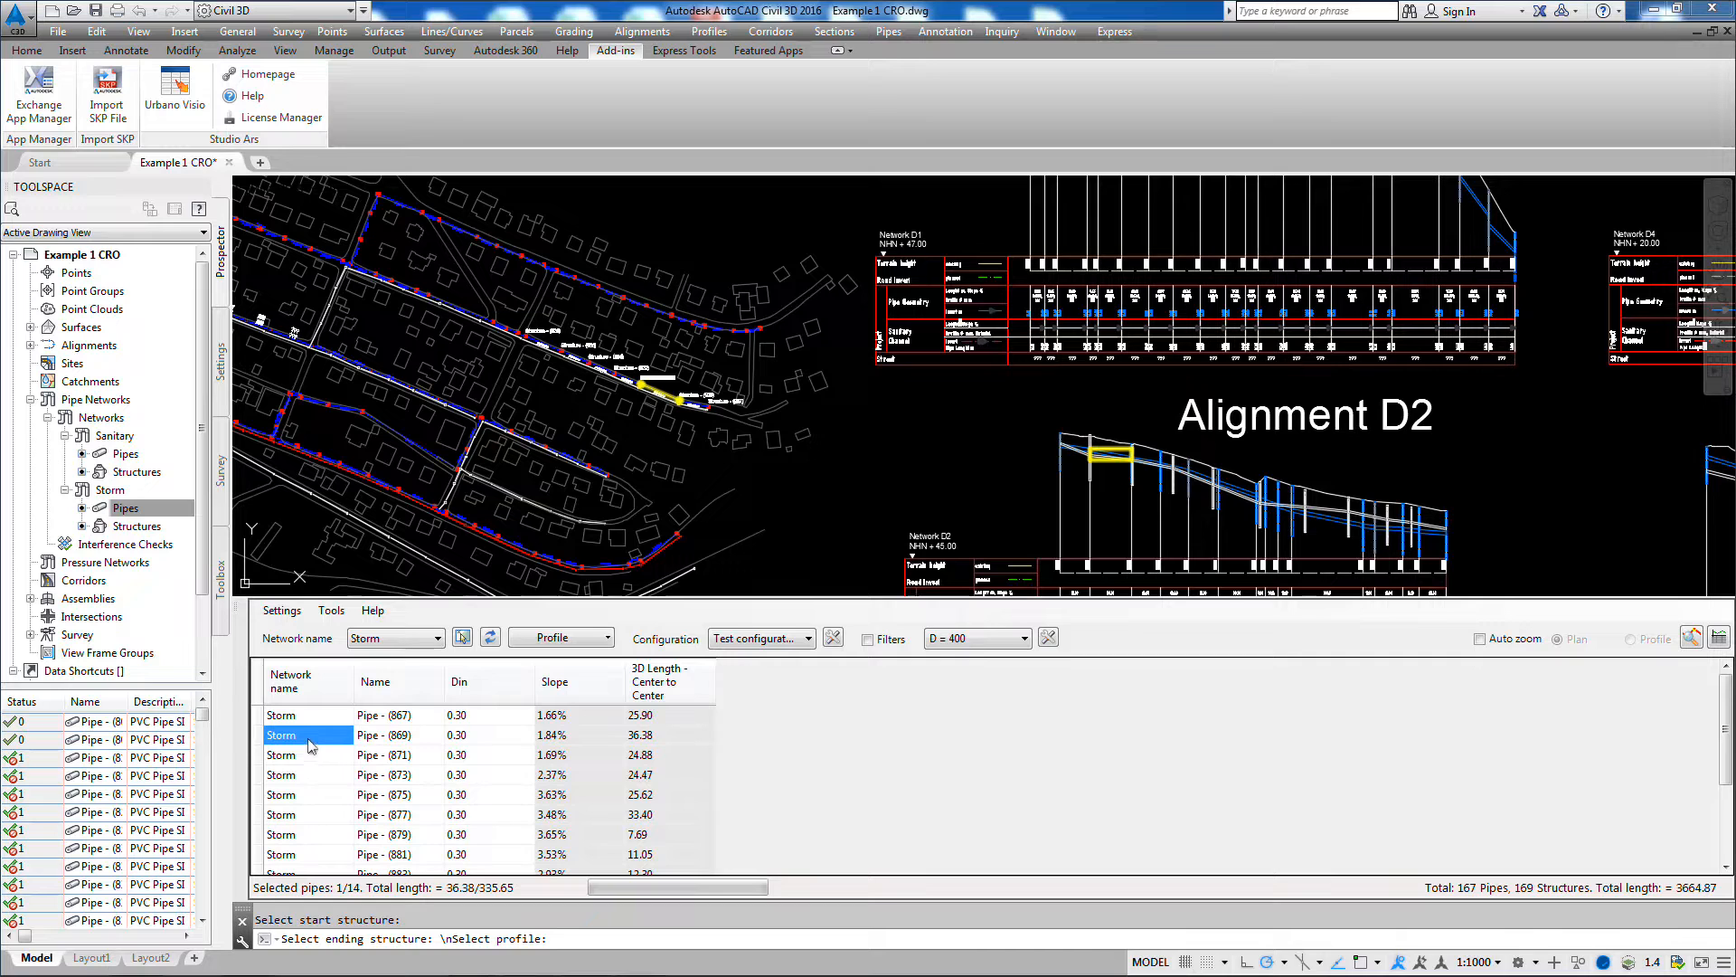
right_click(308, 745)
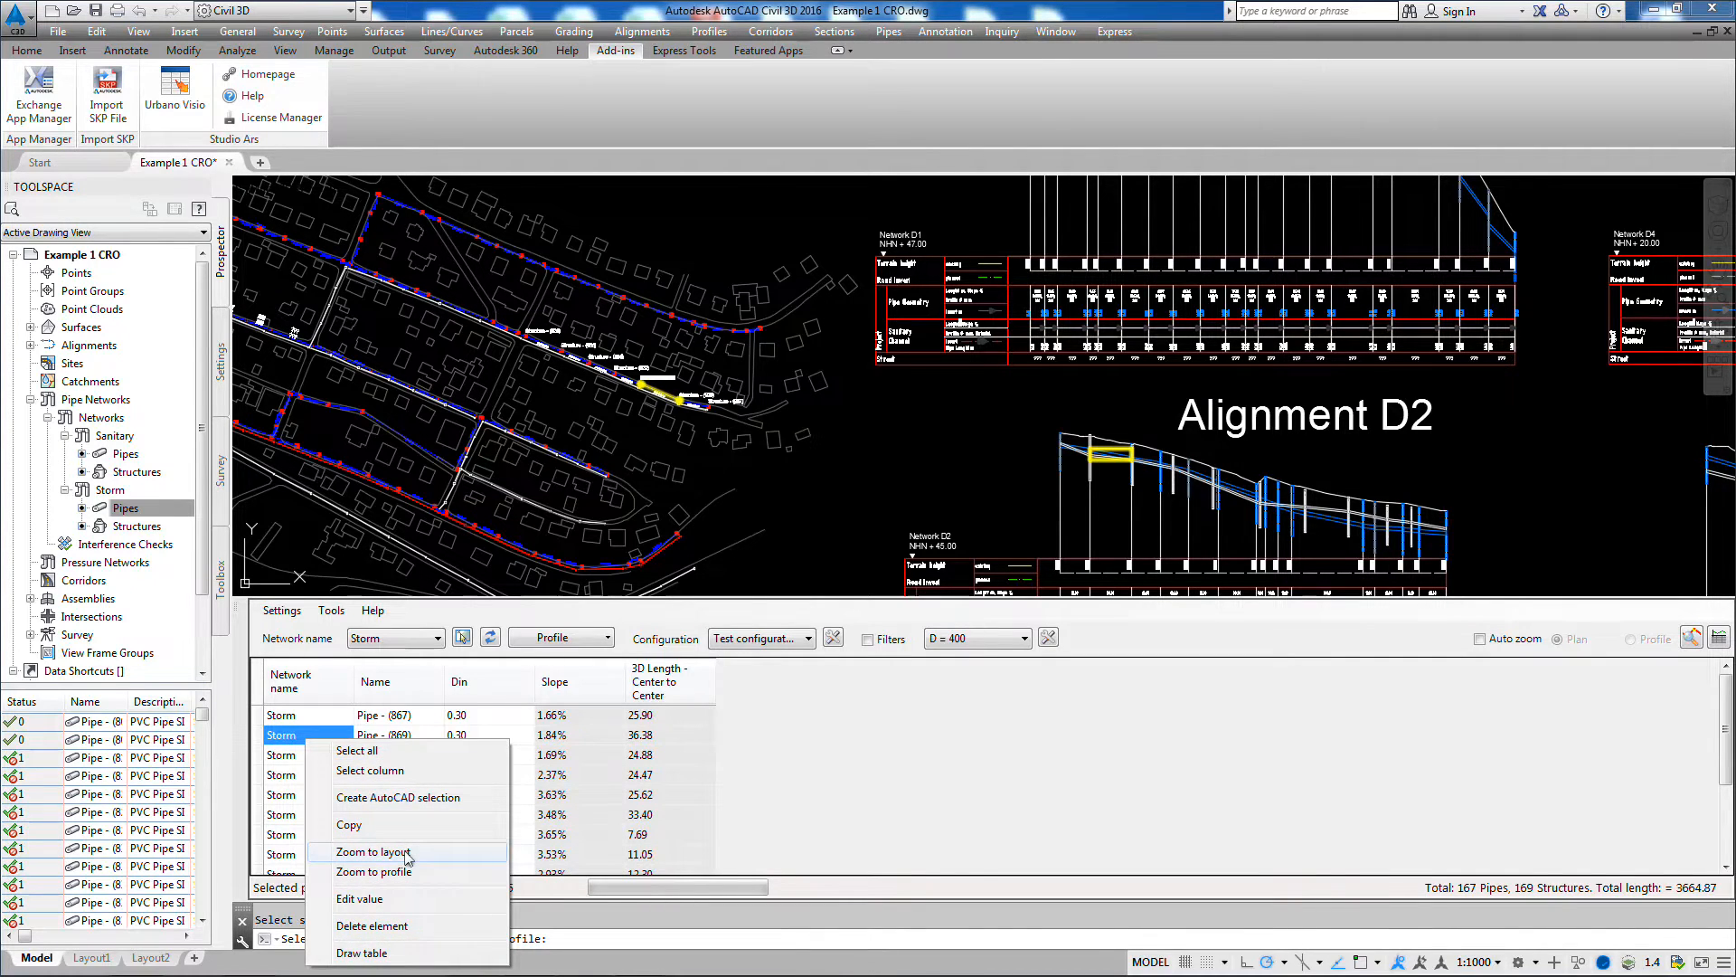
click(407, 853)
right_click(330, 743)
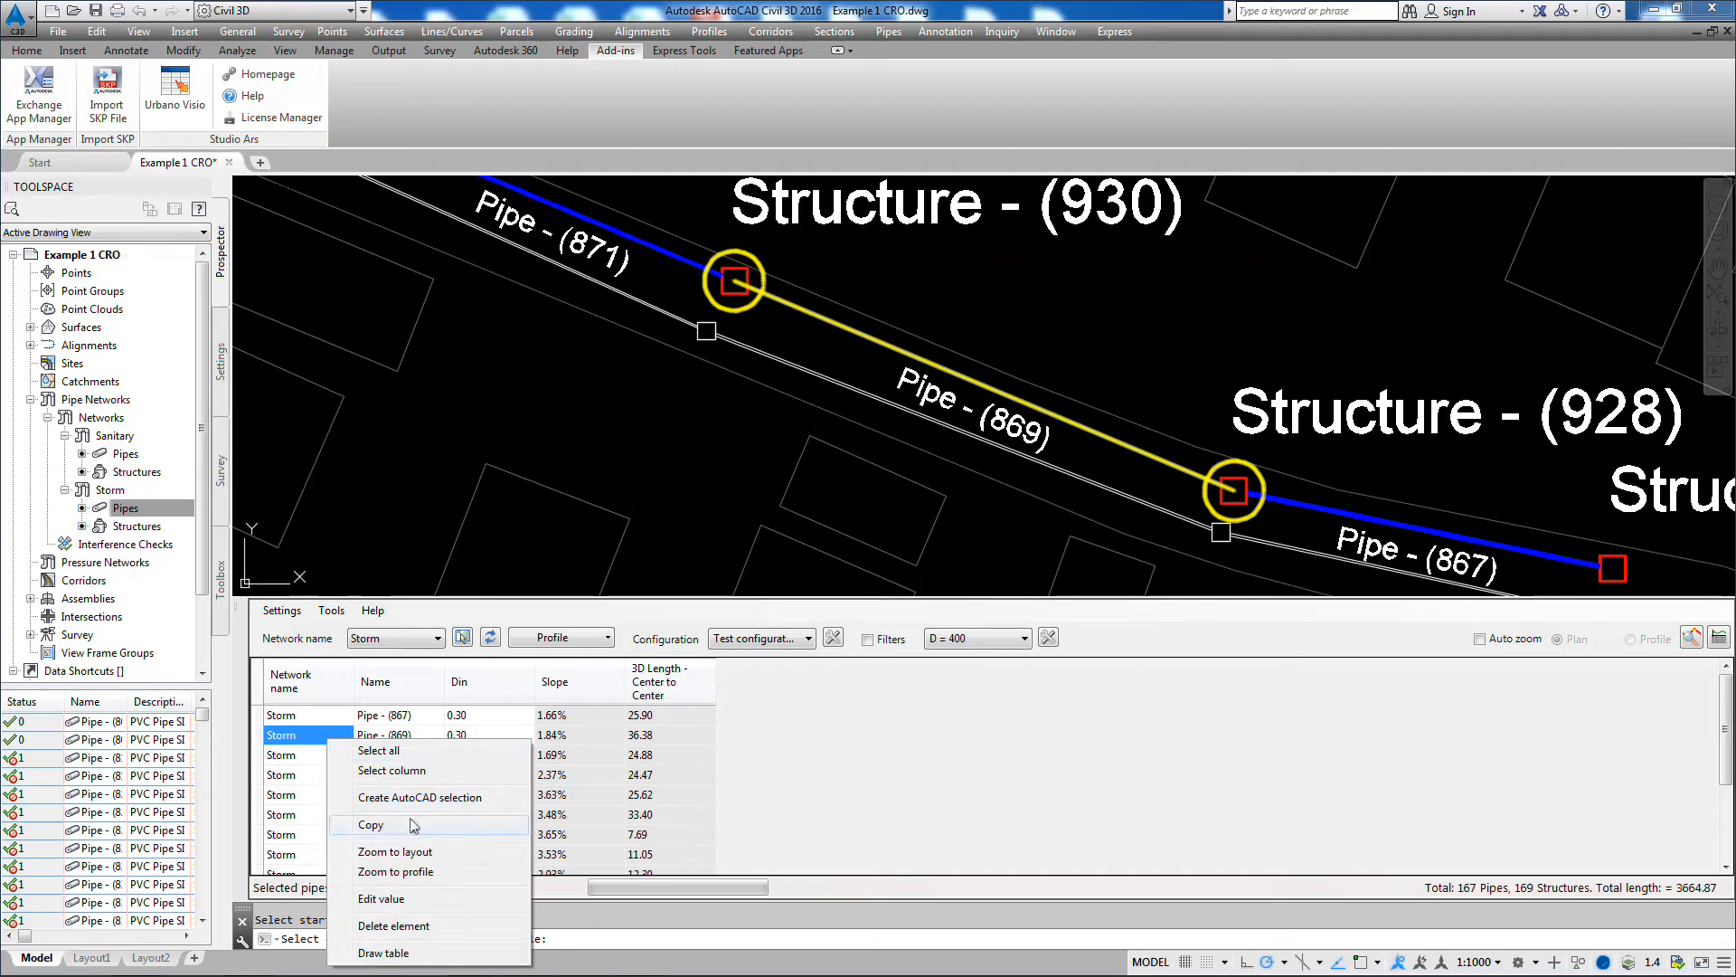
click(421, 874)
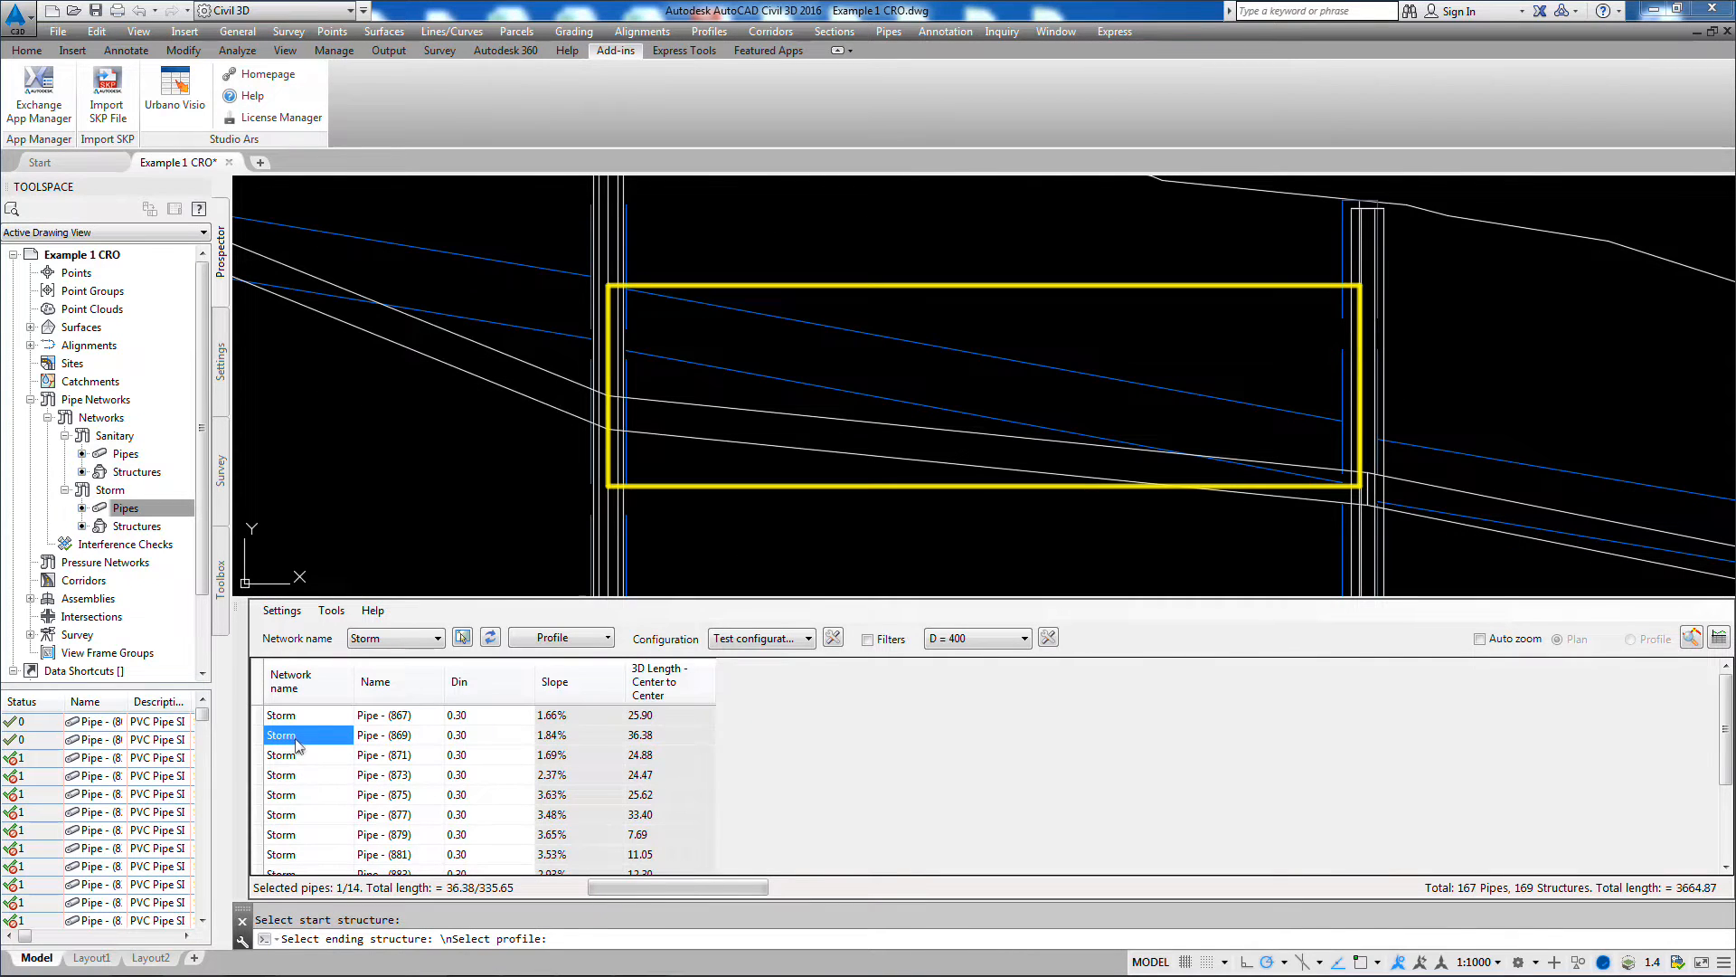
Step: Select Pipe - (873) and zoom to it in the profile
click(332, 776)
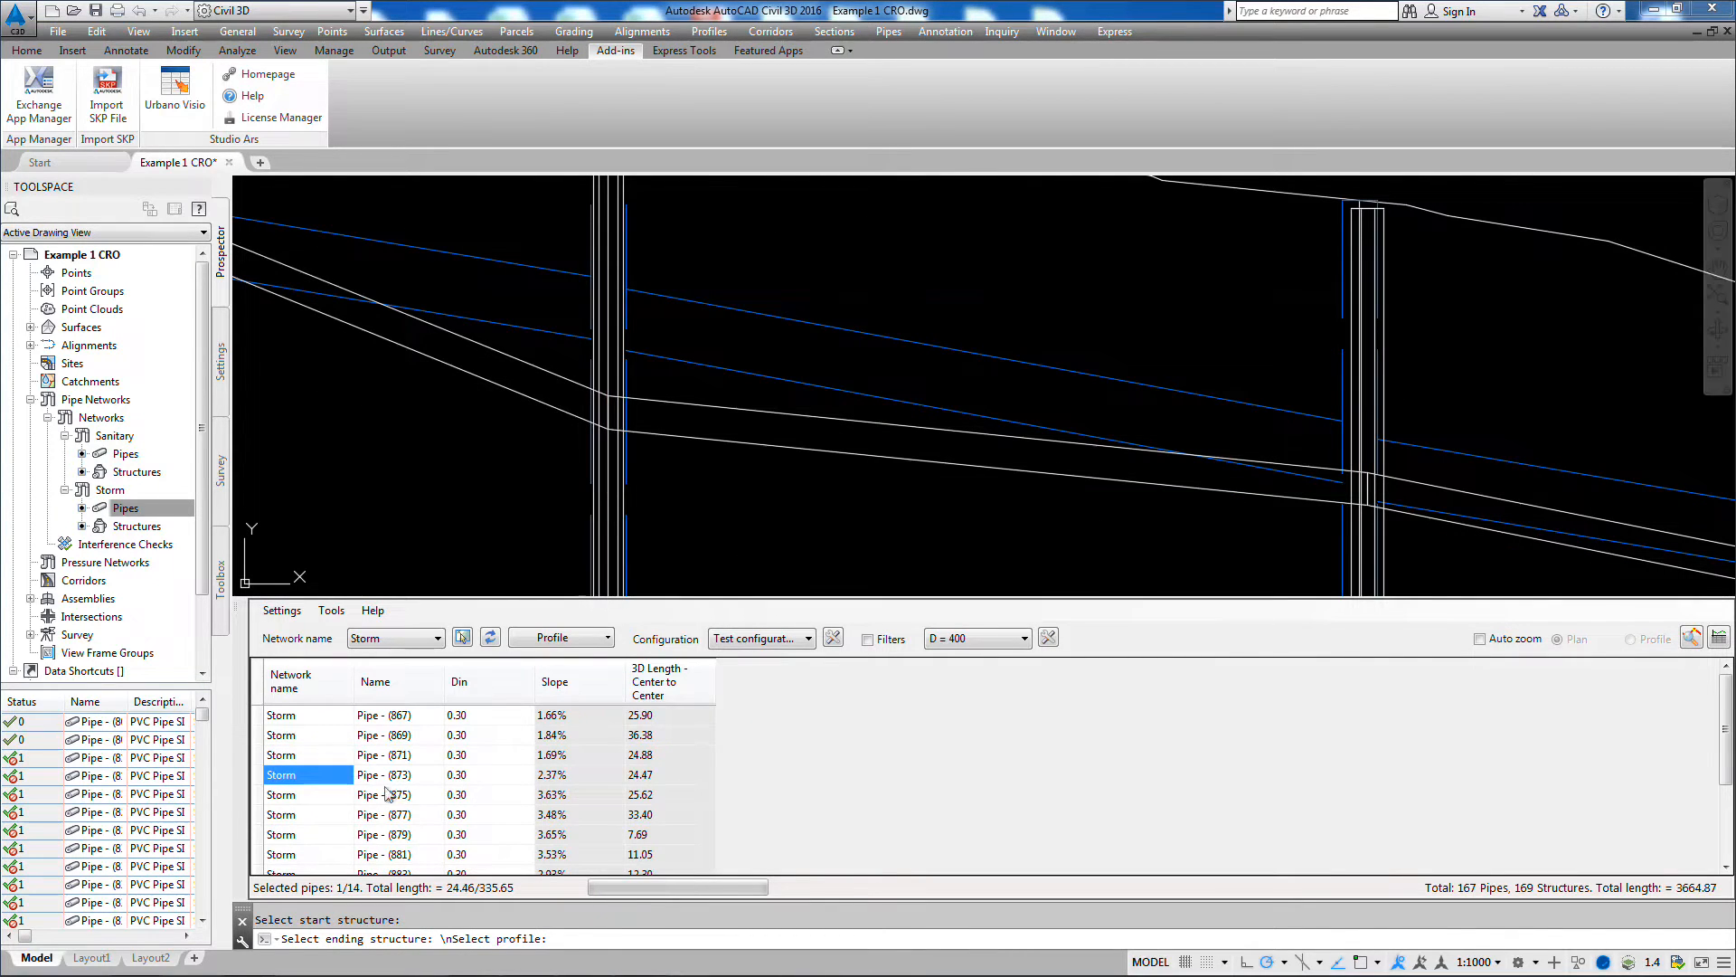
right_click(305, 787)
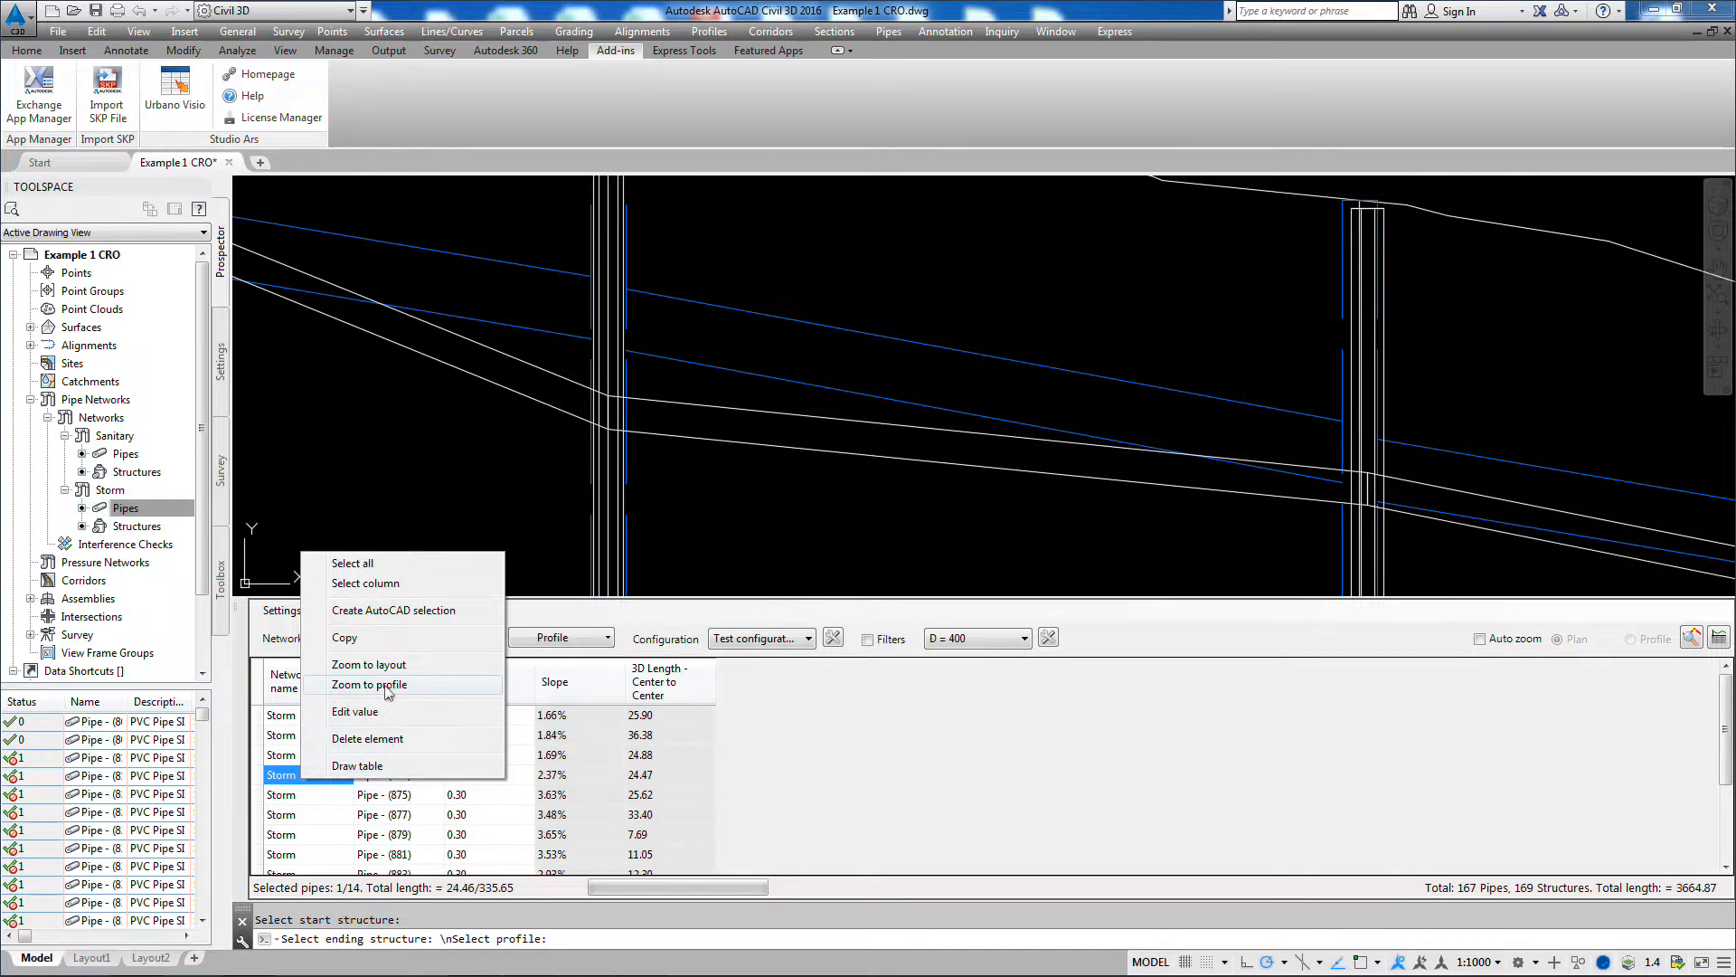
click(387, 690)
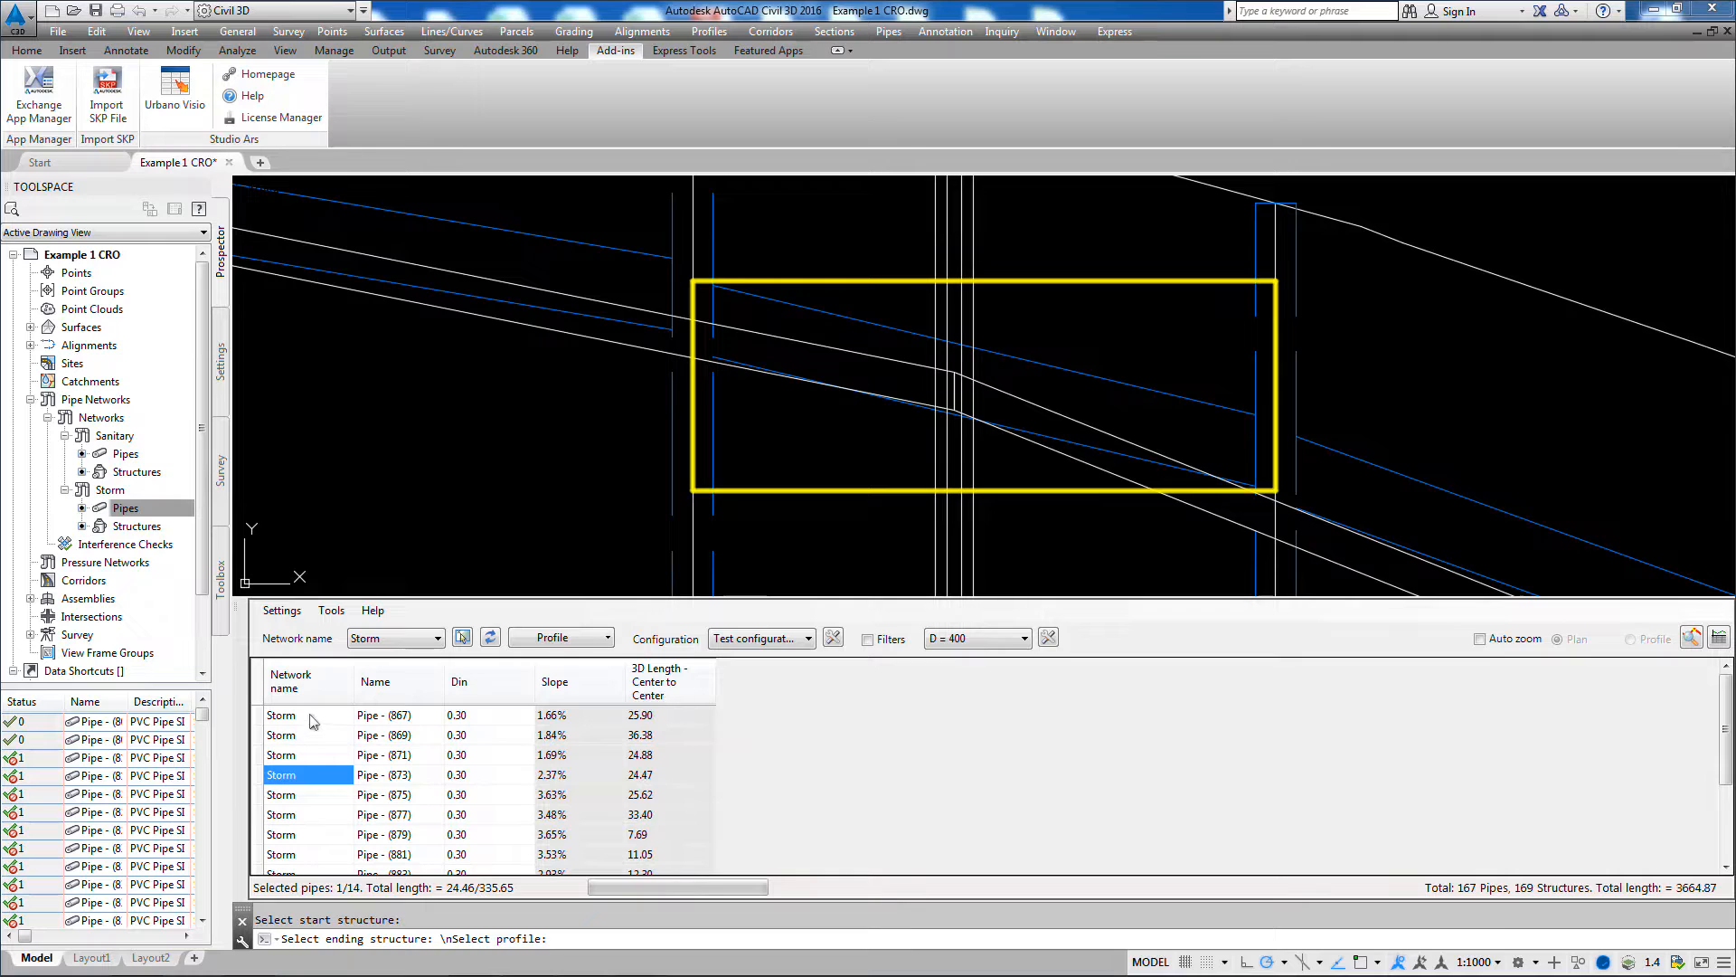
Step: Select Pipe - (867) through Pipe - (875) together and zoom to them in the profile, then in the layout
drag(313, 721, 319, 784)
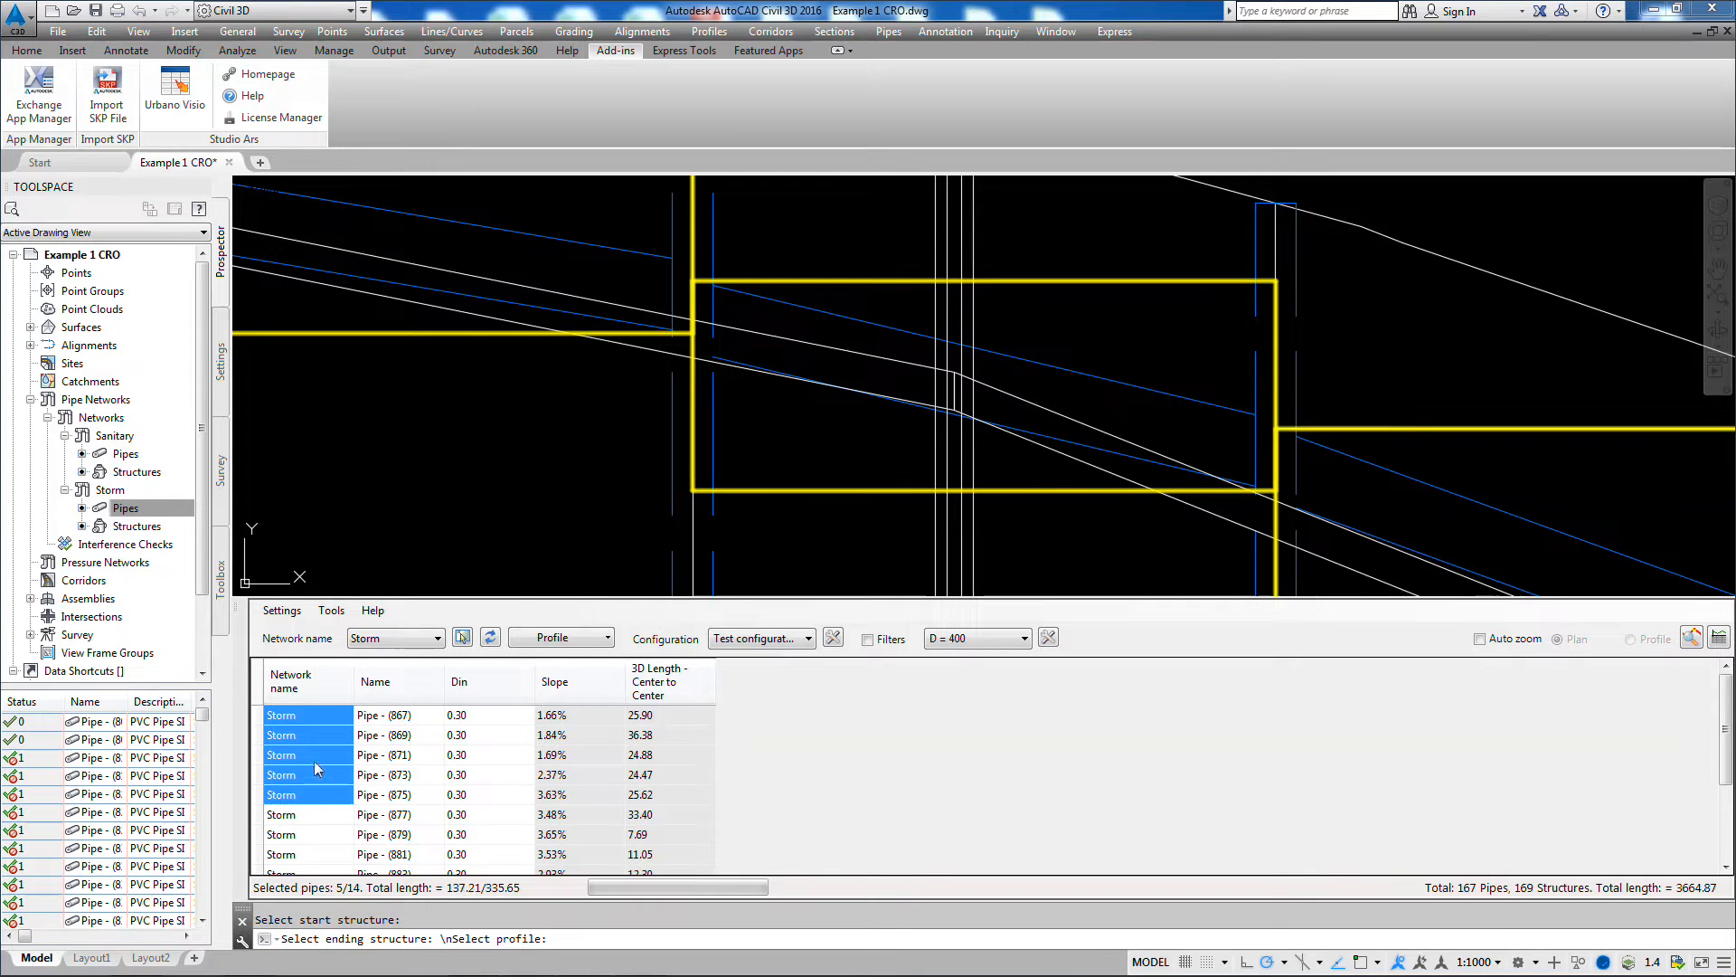
right_click(319, 768)
click(387, 674)
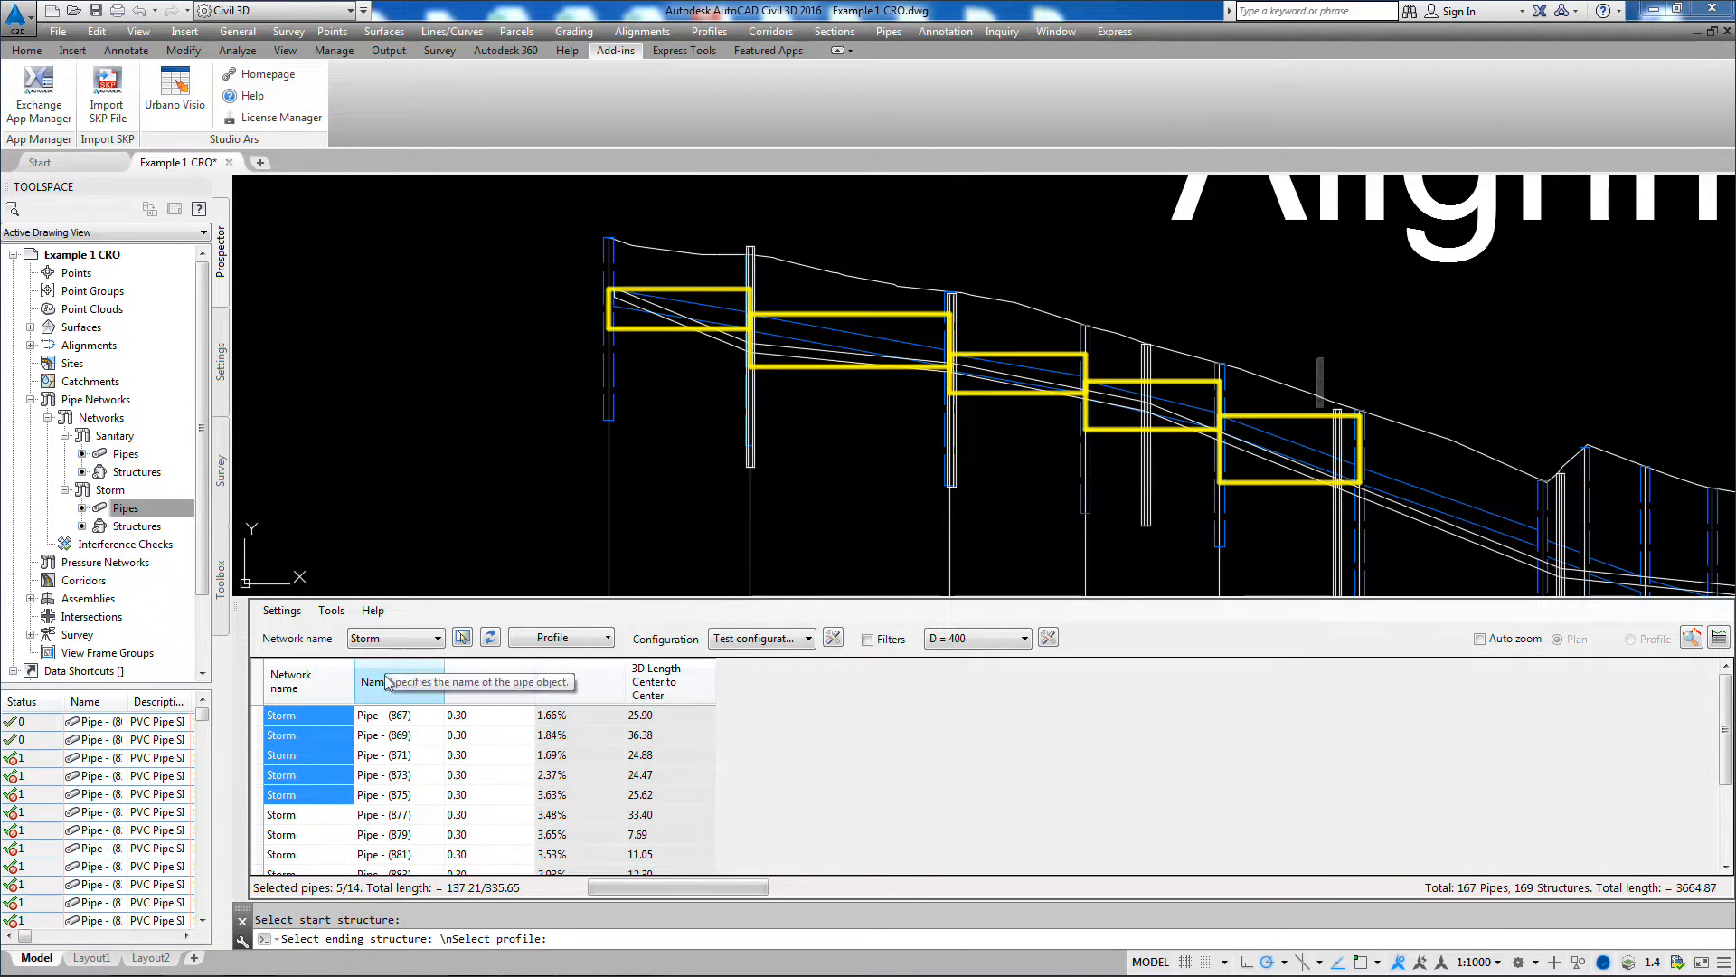
right_click(313, 735)
click(378, 847)
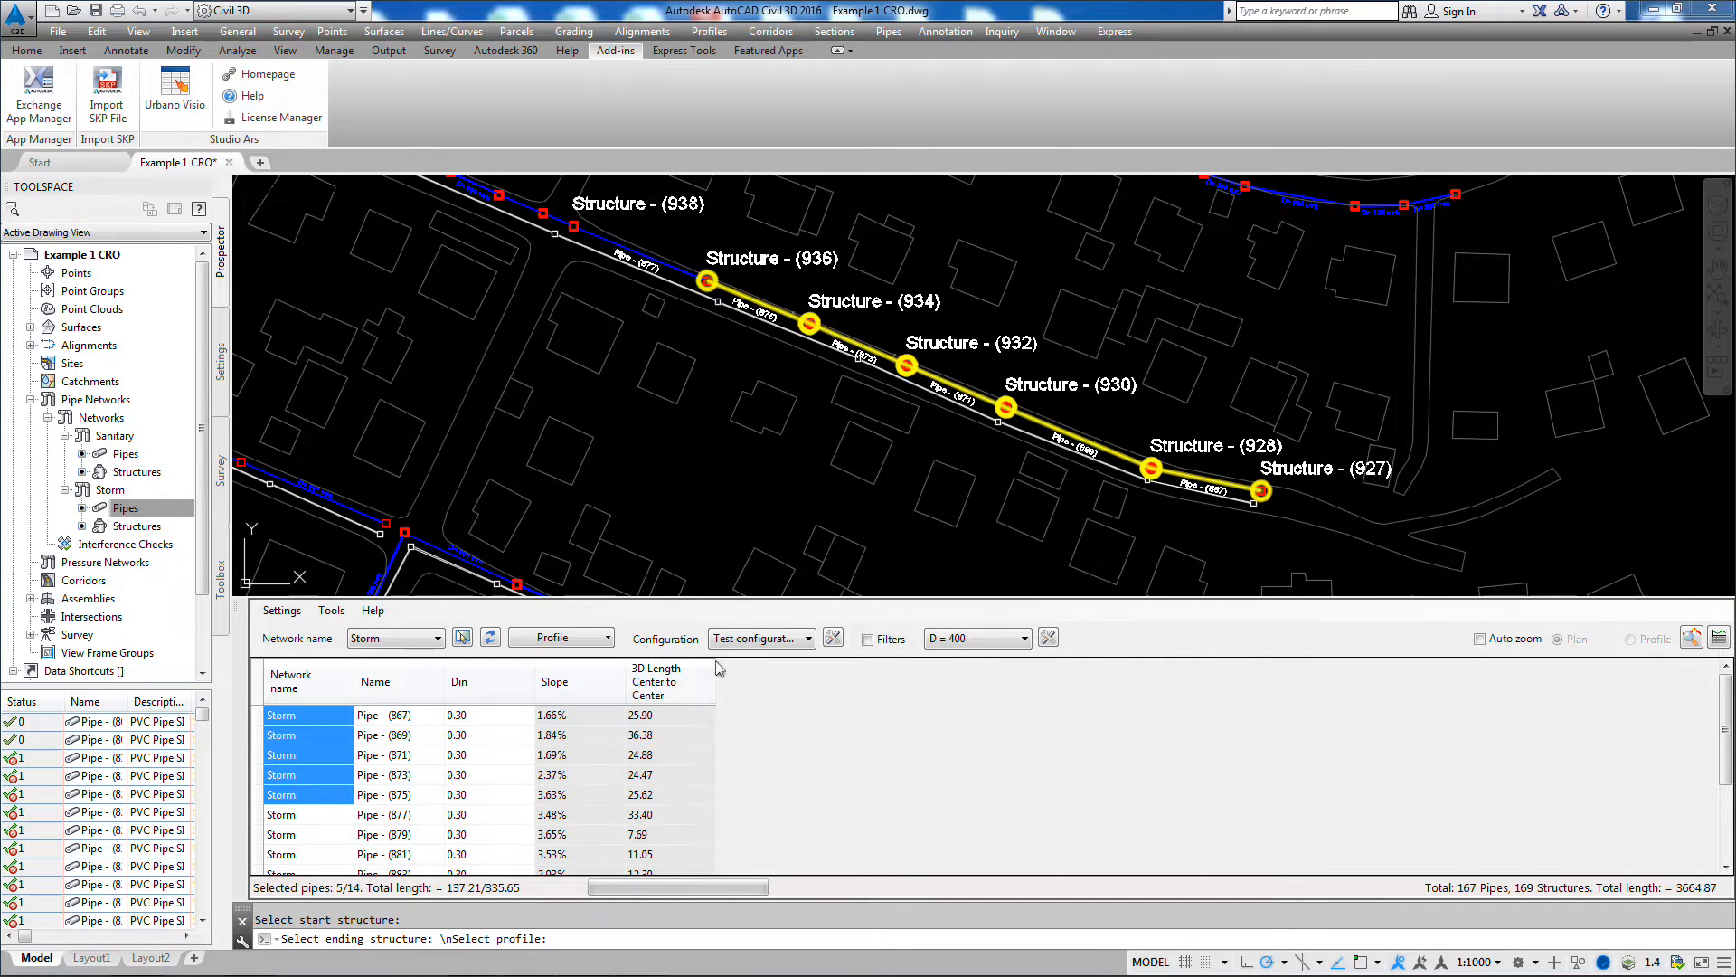
Step: Enable automatic zooming in plan and select Pipe - (871), (879), (891) and (881) individually to view each one
click(1480, 639)
click(406, 773)
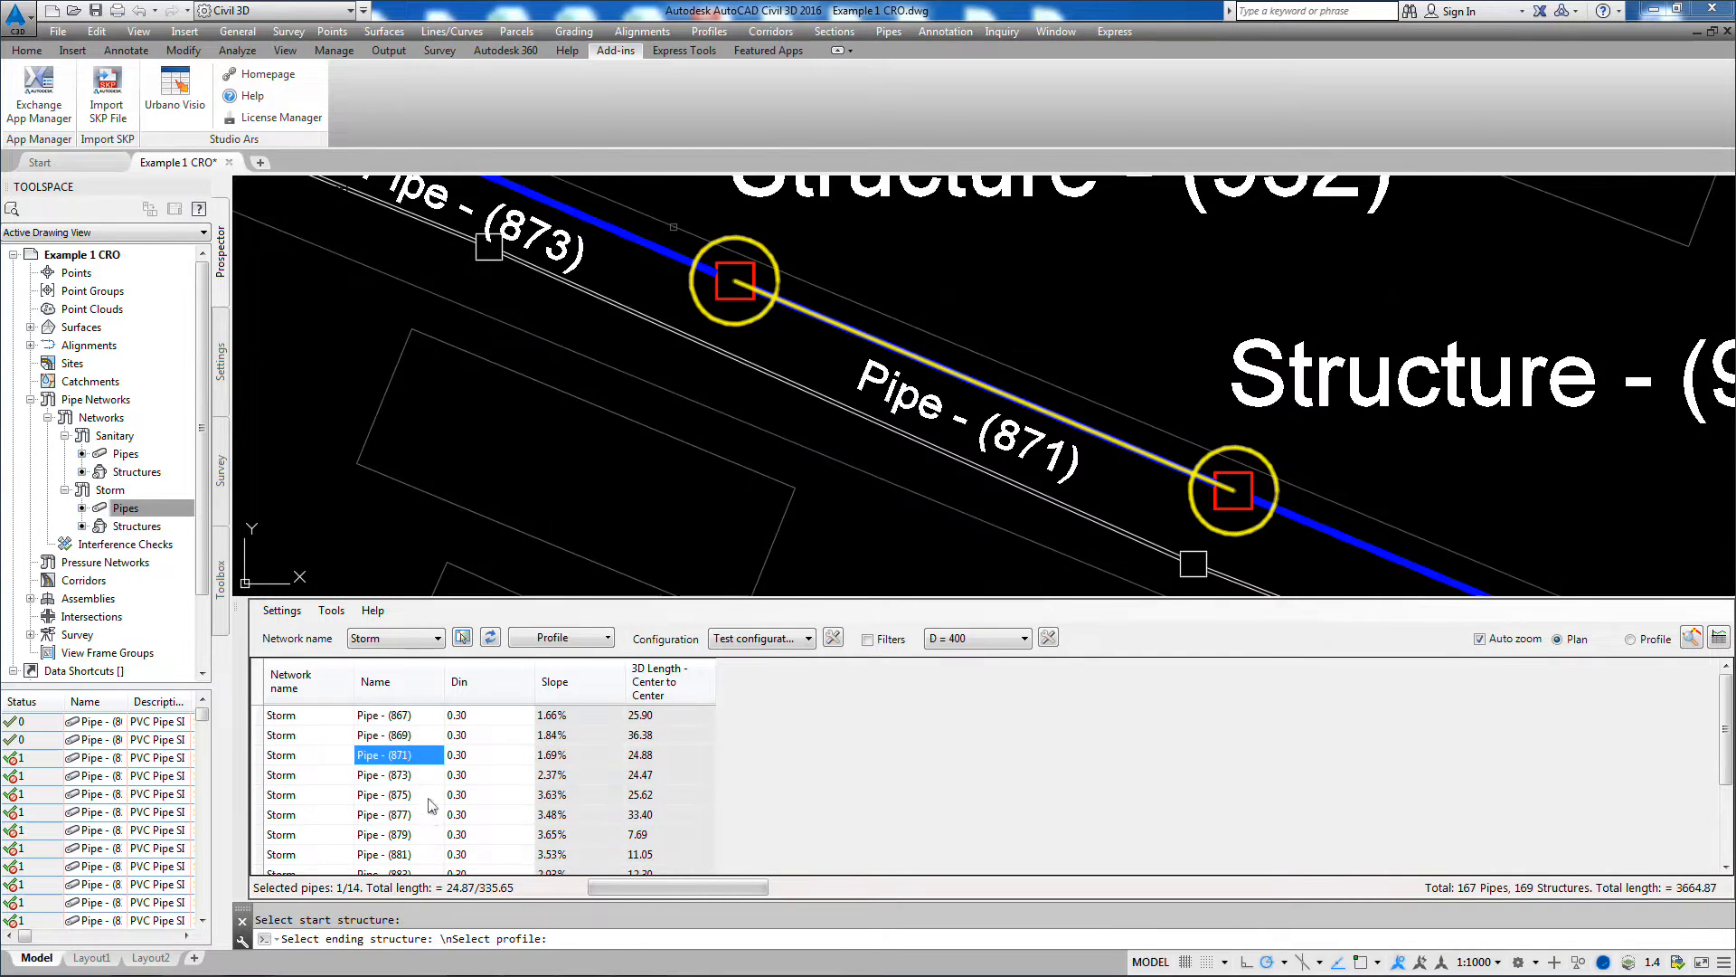
click(433, 834)
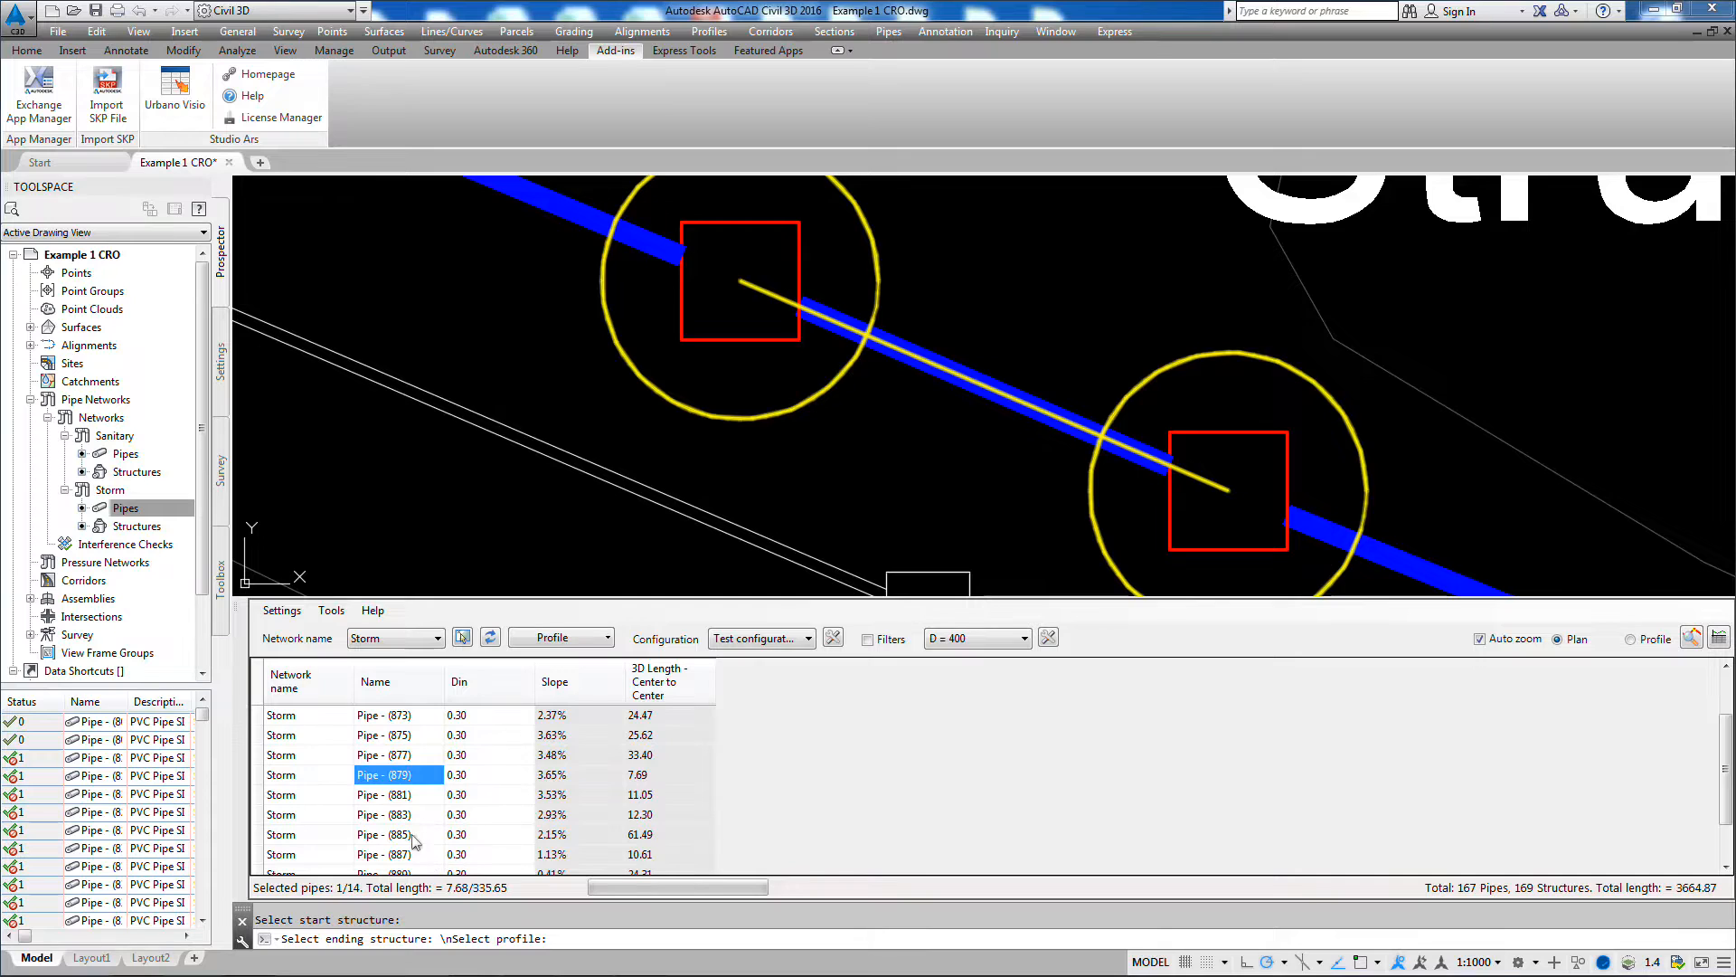
click(411, 834)
scroll(407, 836, down, 1)
click(403, 836)
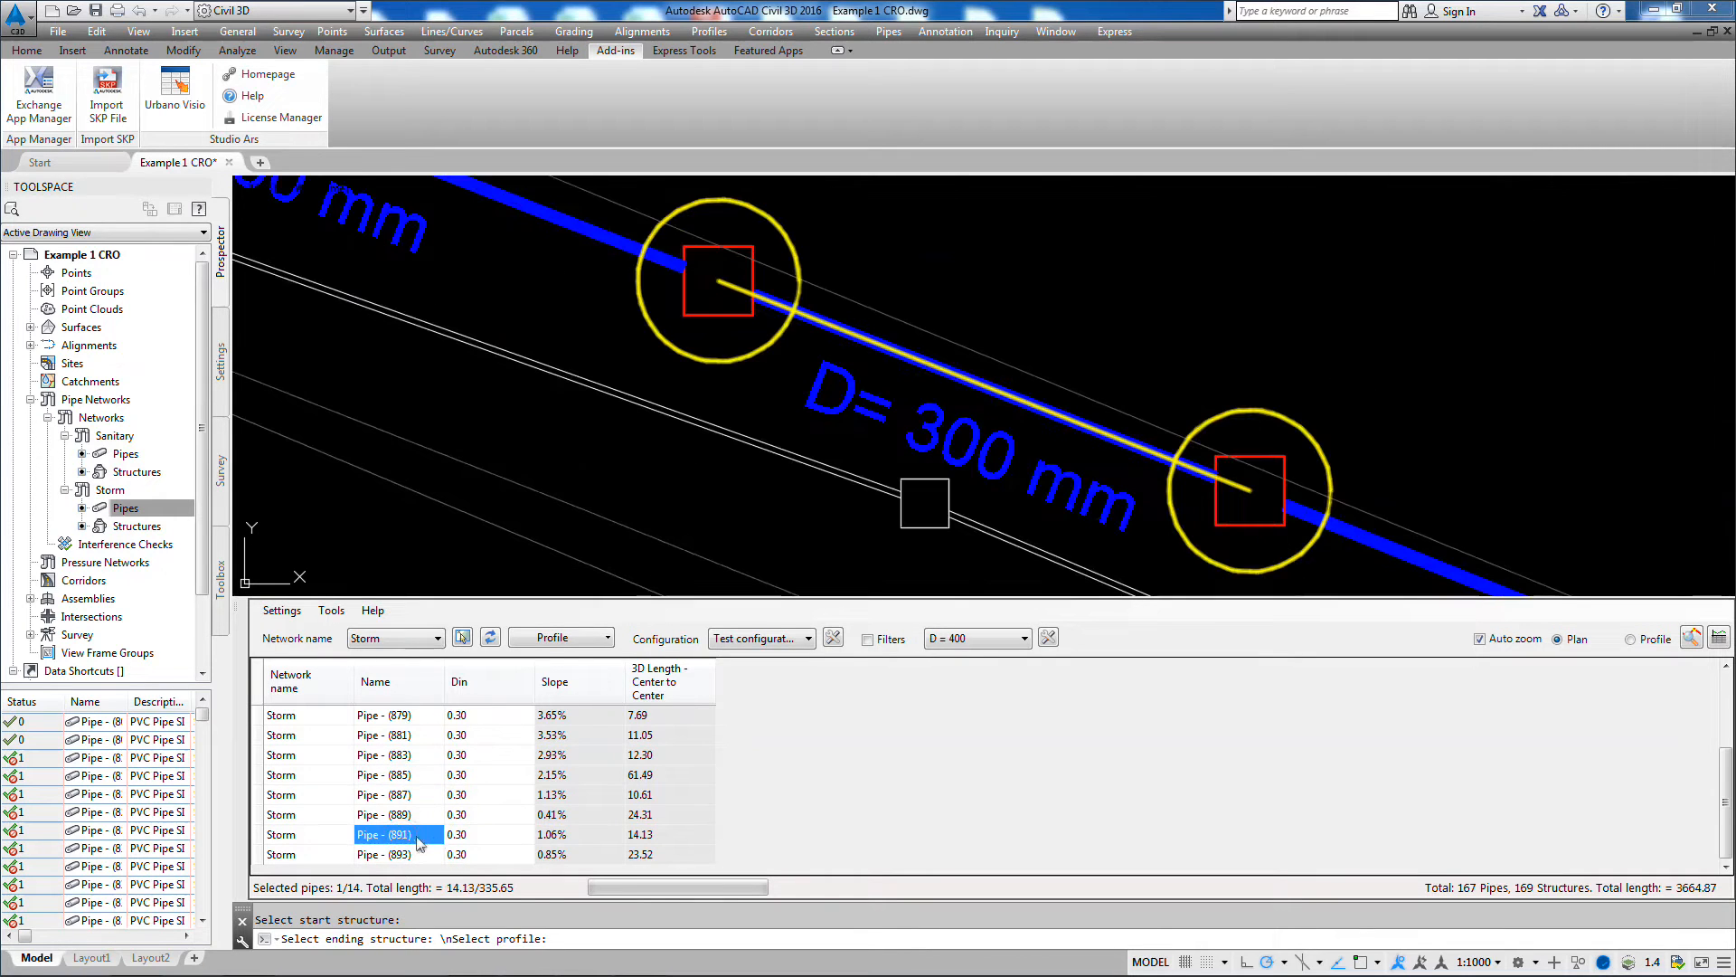
click(493, 734)
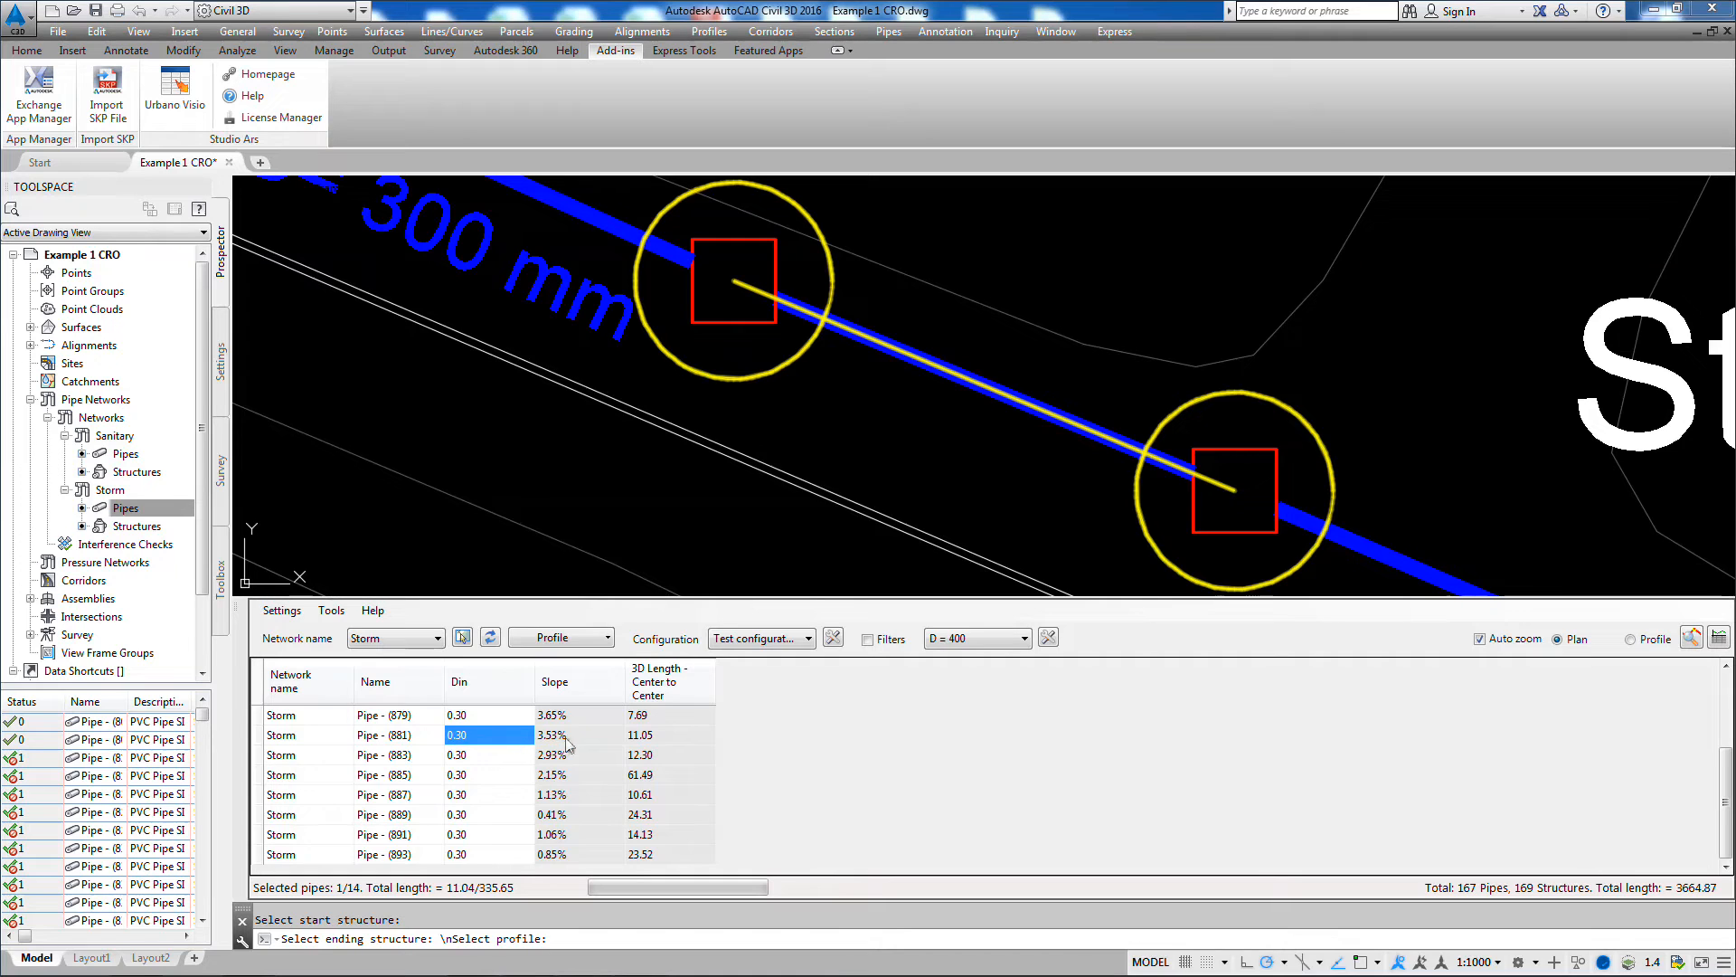
Step: Switch automatic zooming to the profile and select individual pipes, including Pipe - (885) and Pipe - (869), to view each one
click(1631, 641)
click(468, 795)
click(393, 773)
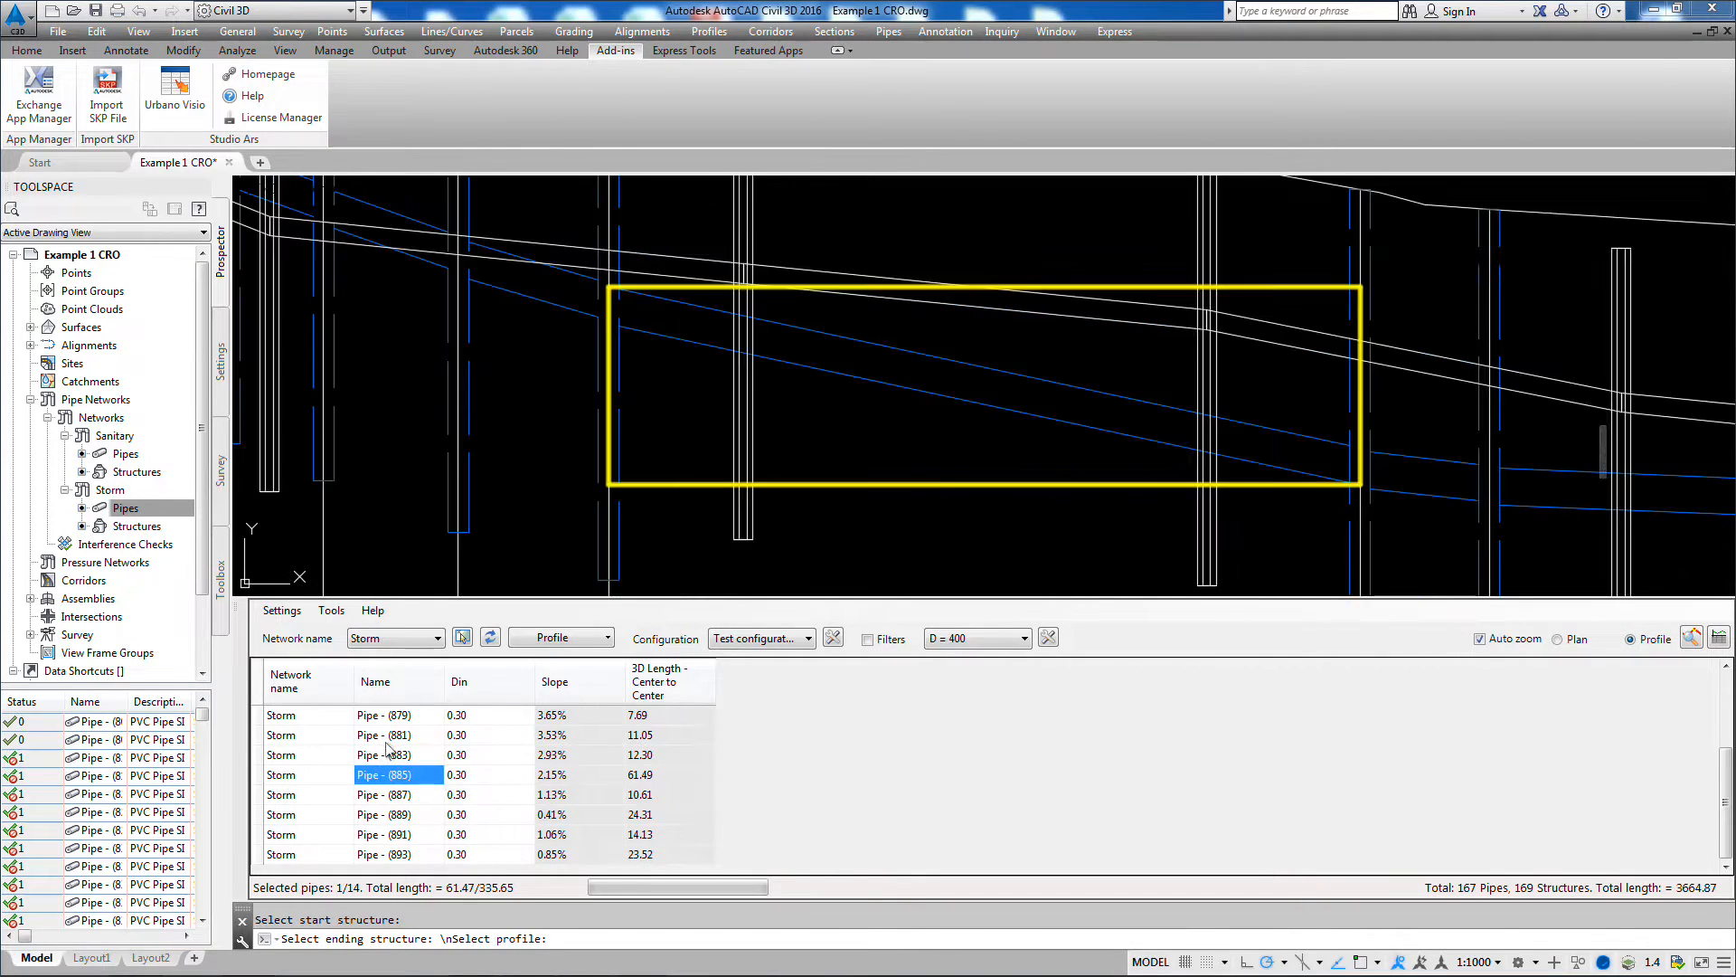
click(387, 736)
scroll(378, 737, up, 2)
click(367, 737)
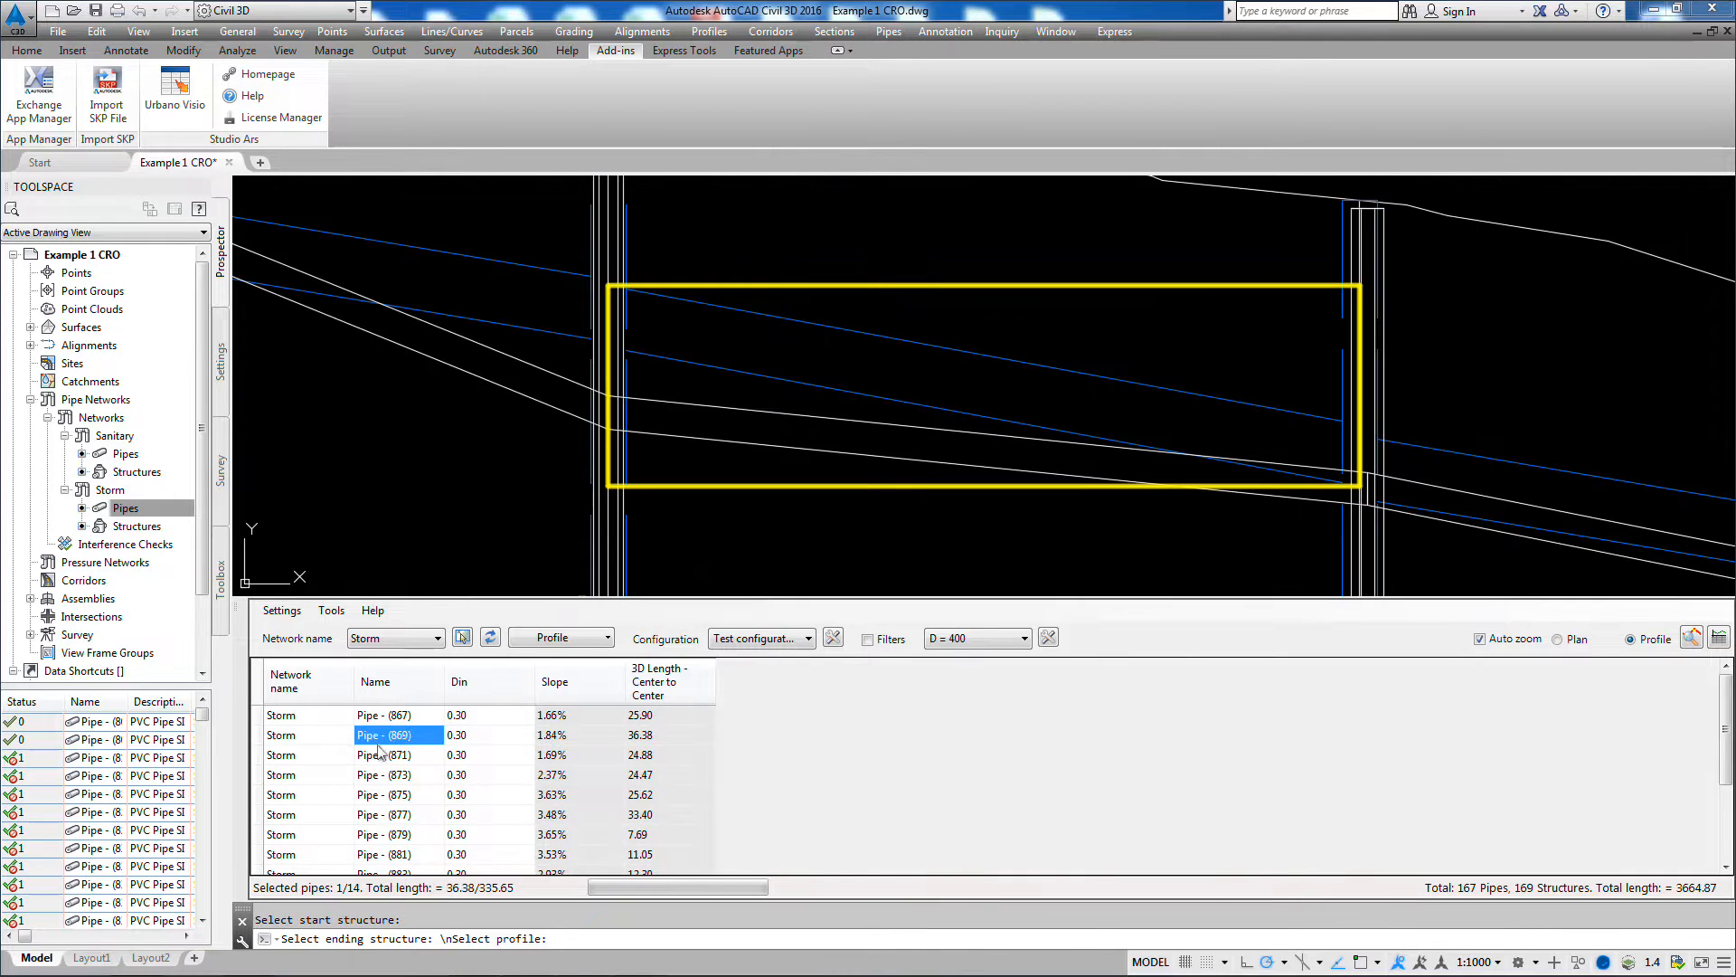
Step: Select Pipe - (867) through Pipe - (875) to view them together in the profile, then in plan
drag(365, 717, 395, 794)
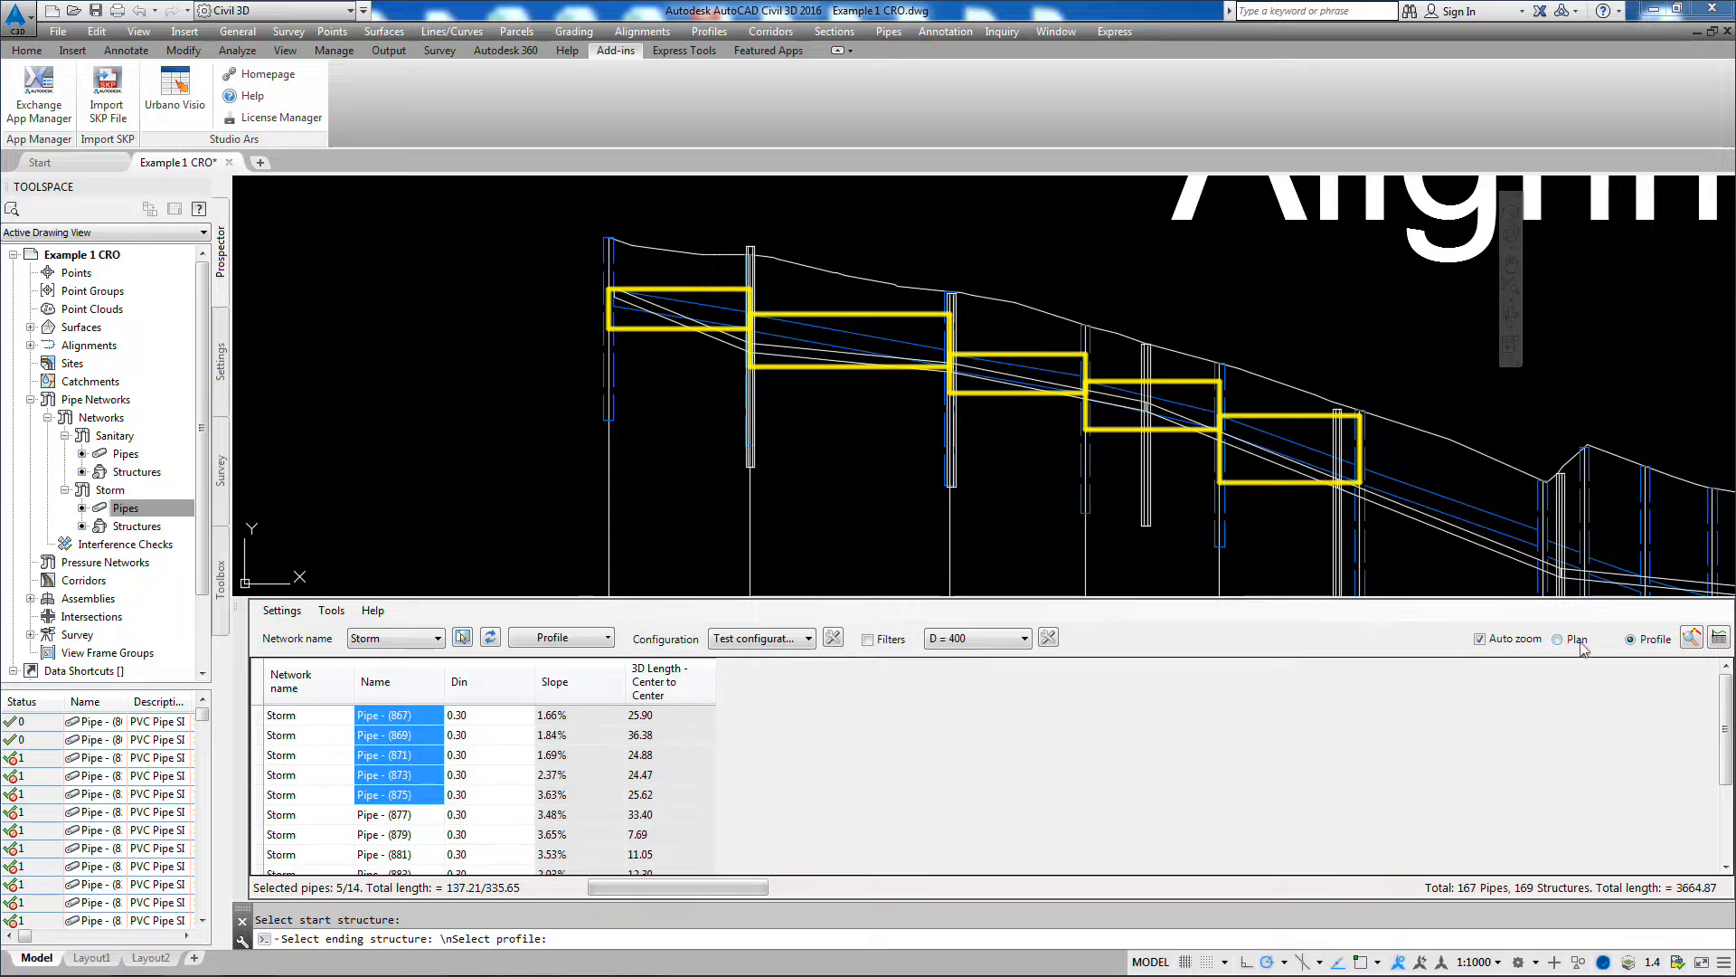
click(1559, 640)
drag(473, 716, 489, 800)
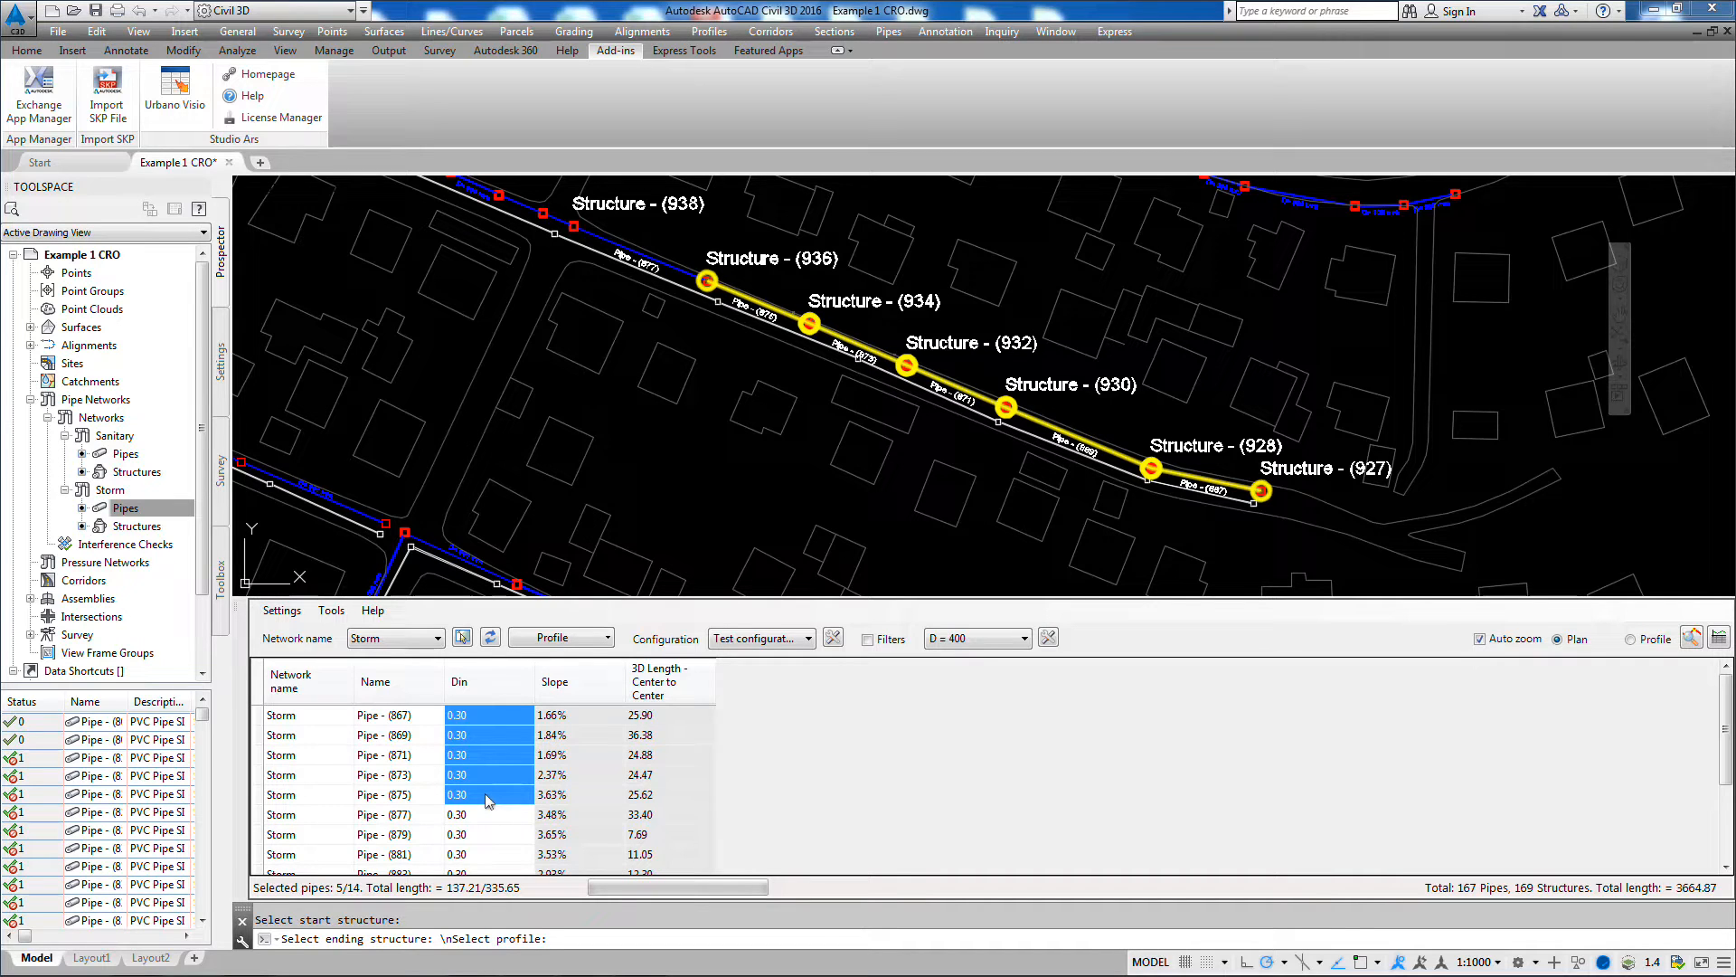
Step: Examine the general settings for table updates, filtering, the grid, zooming and marking, then close them
click(281, 611)
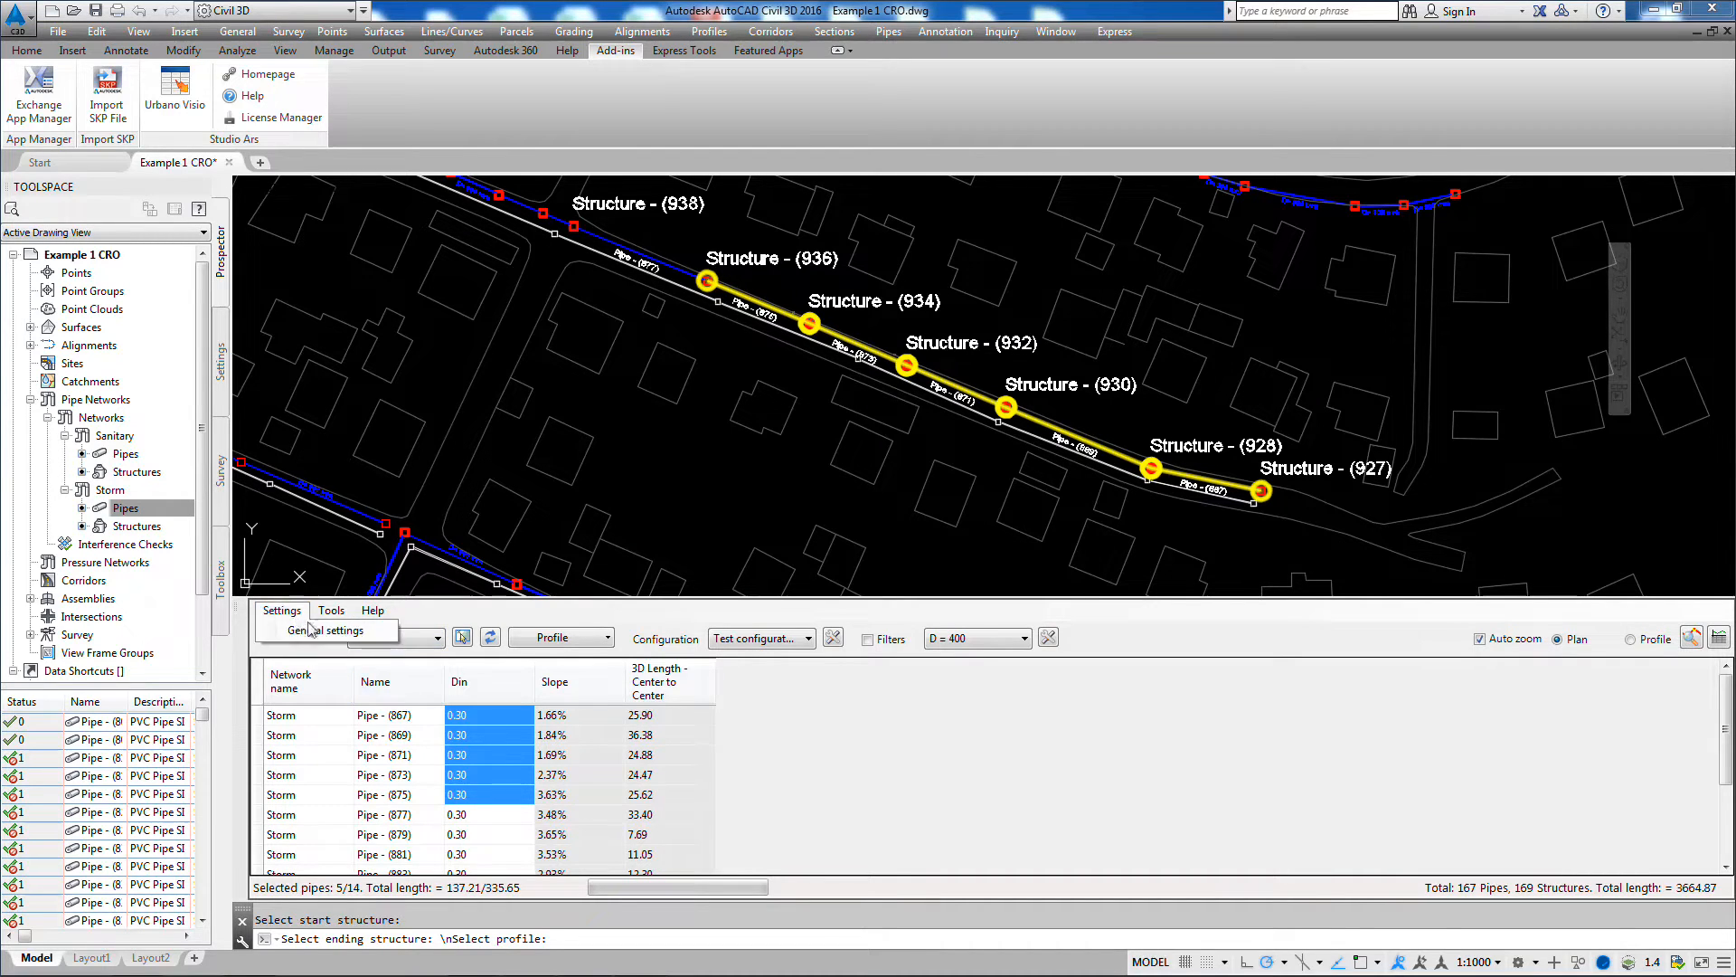
click(322, 631)
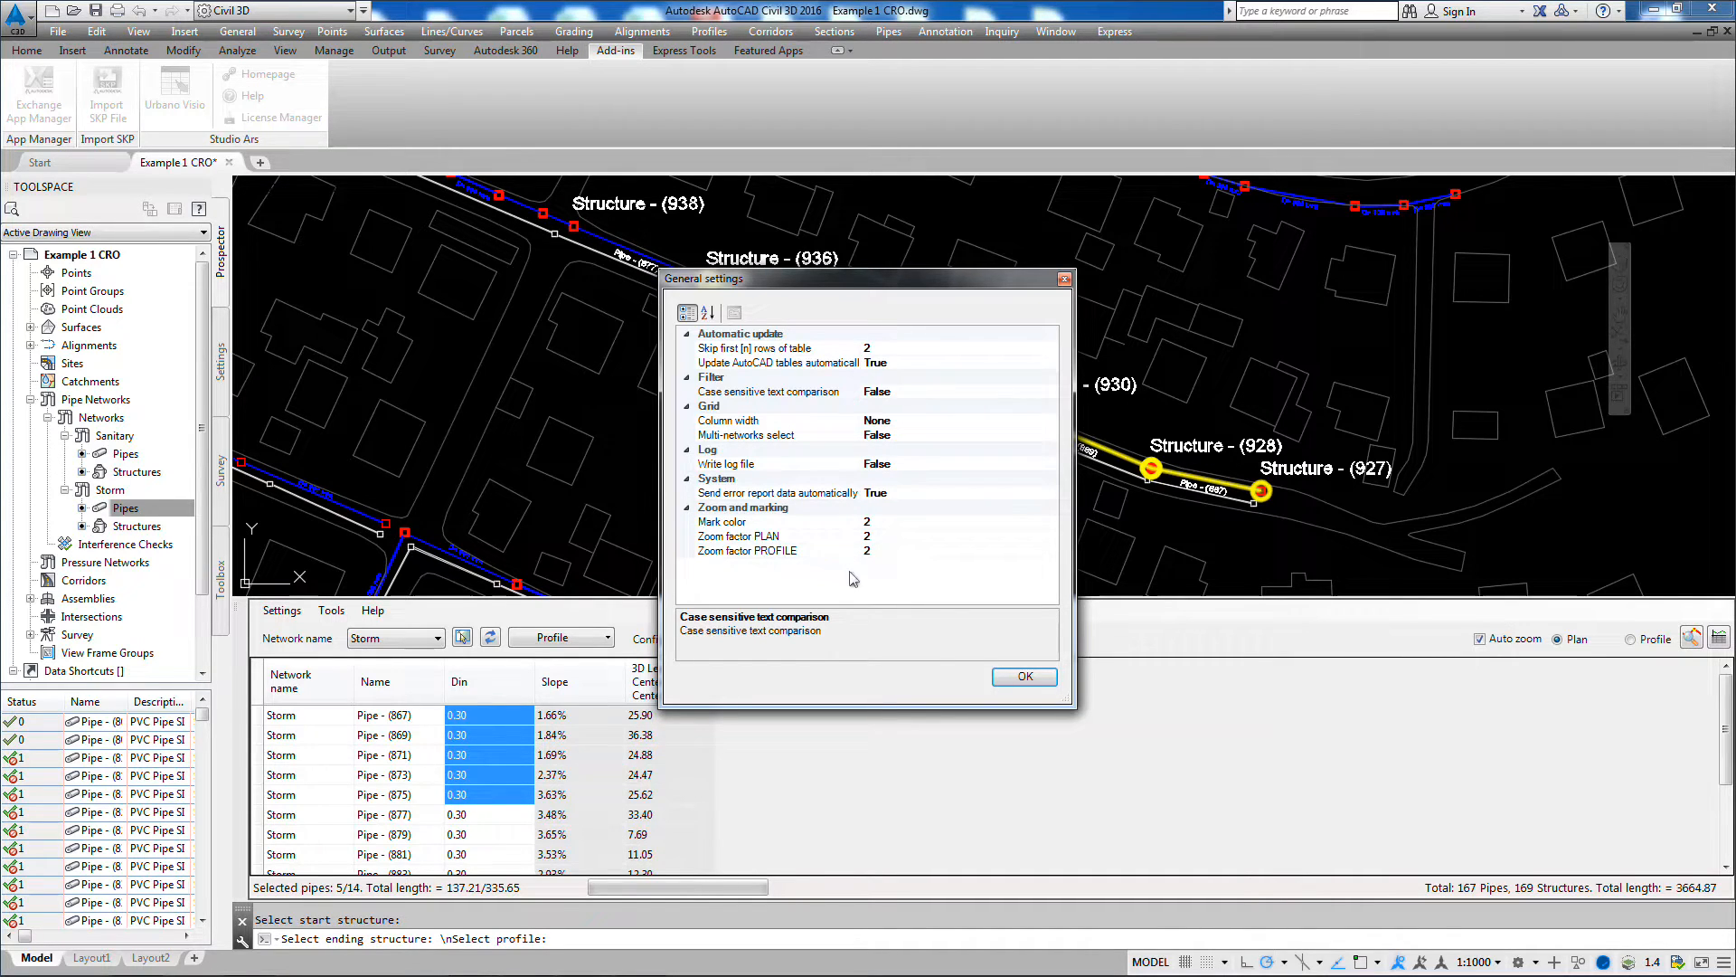
click(1022, 676)
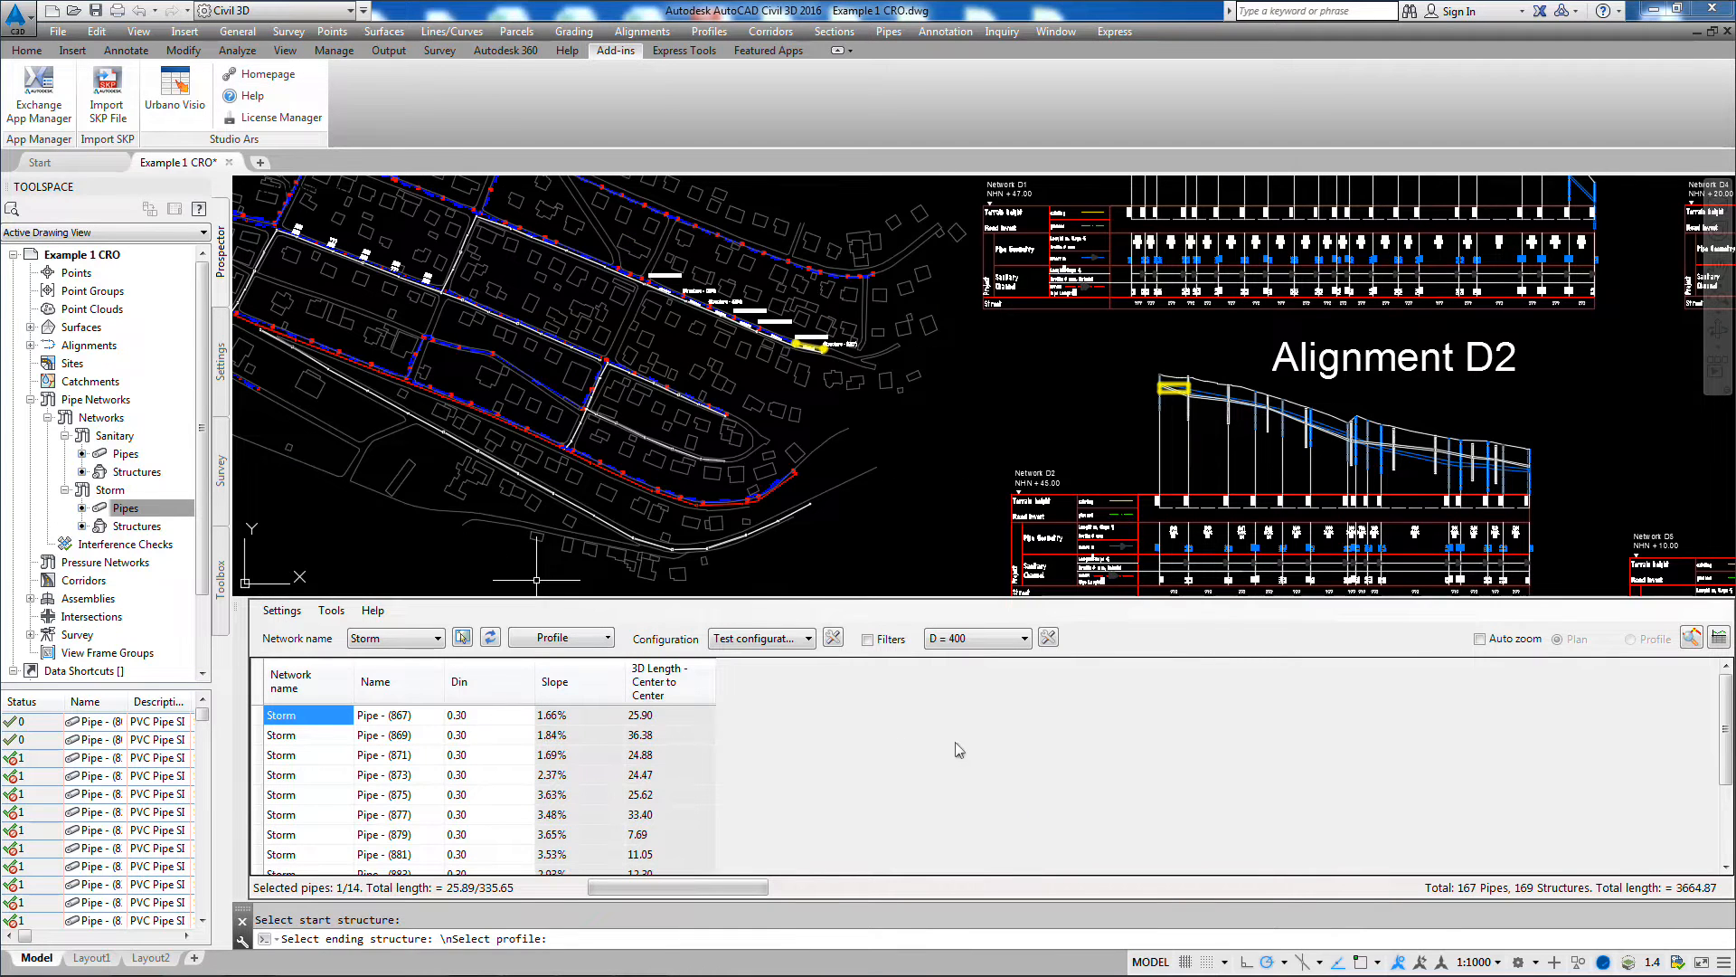
Step: Switch the table to the Structures1 configuration to list the structures of the Storm network
middle_drag(904, 450, 1050, 487)
scroll(931, 401, up, 5)
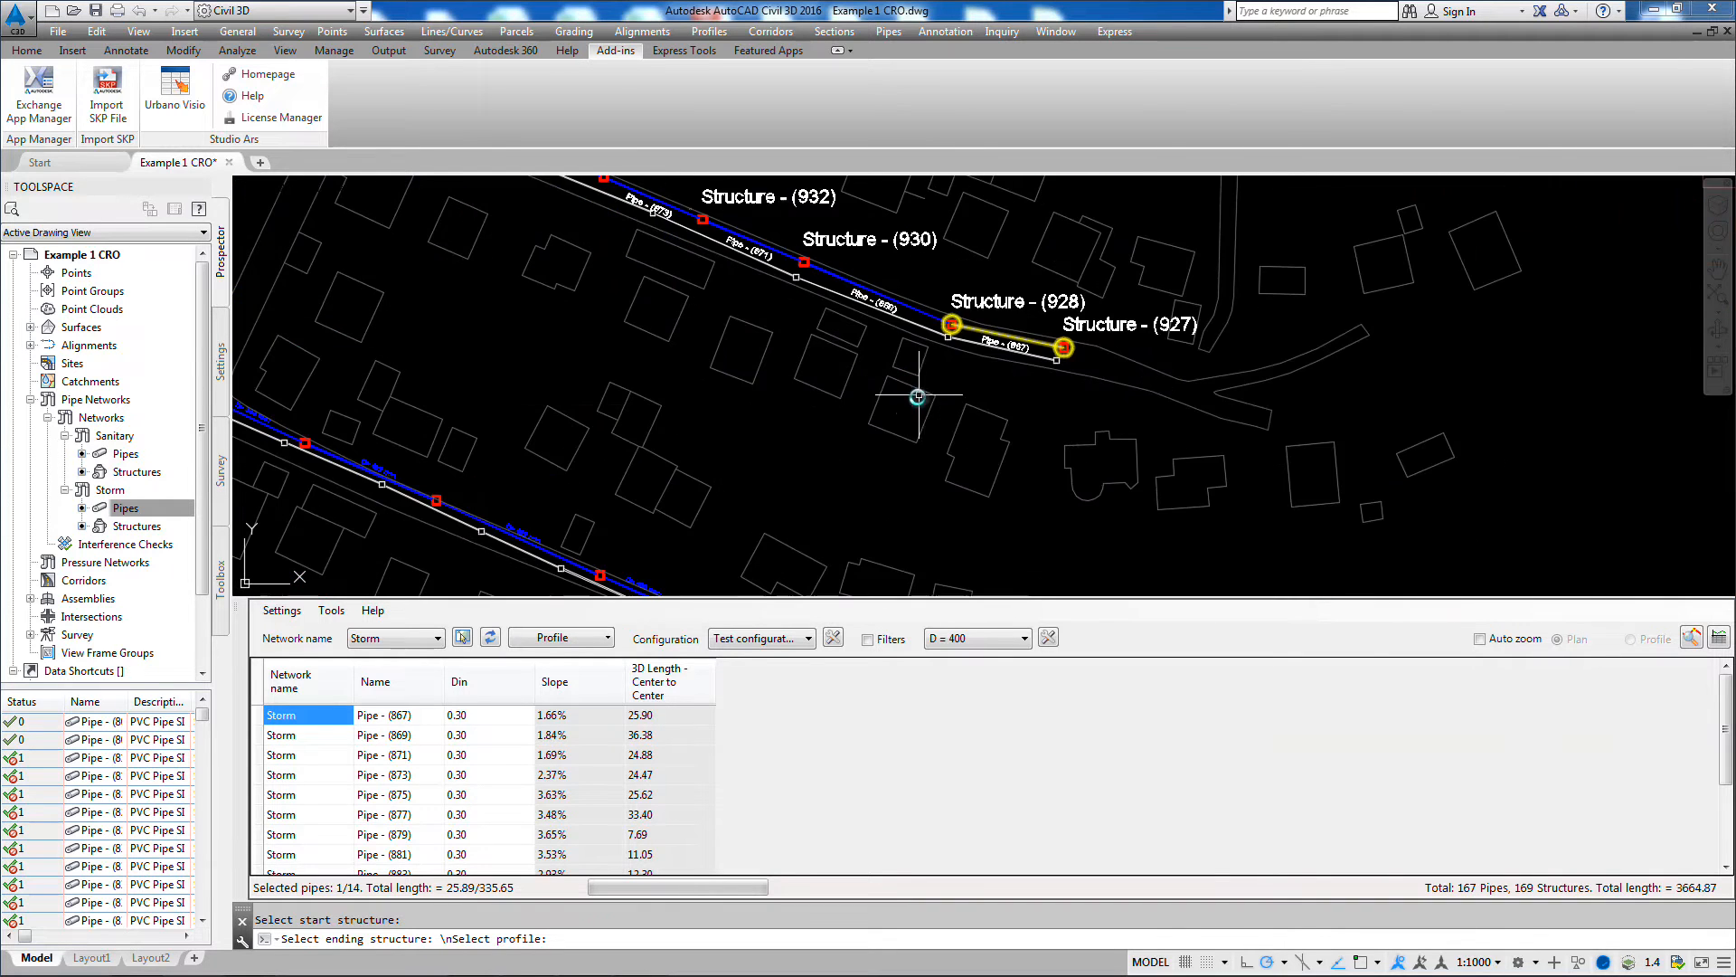
mouse_move(914, 395)
middle_down()
mouse_move(992, 473)
mouse_move(1089, 516)
mouse_move(1084, 547)
middle_up()
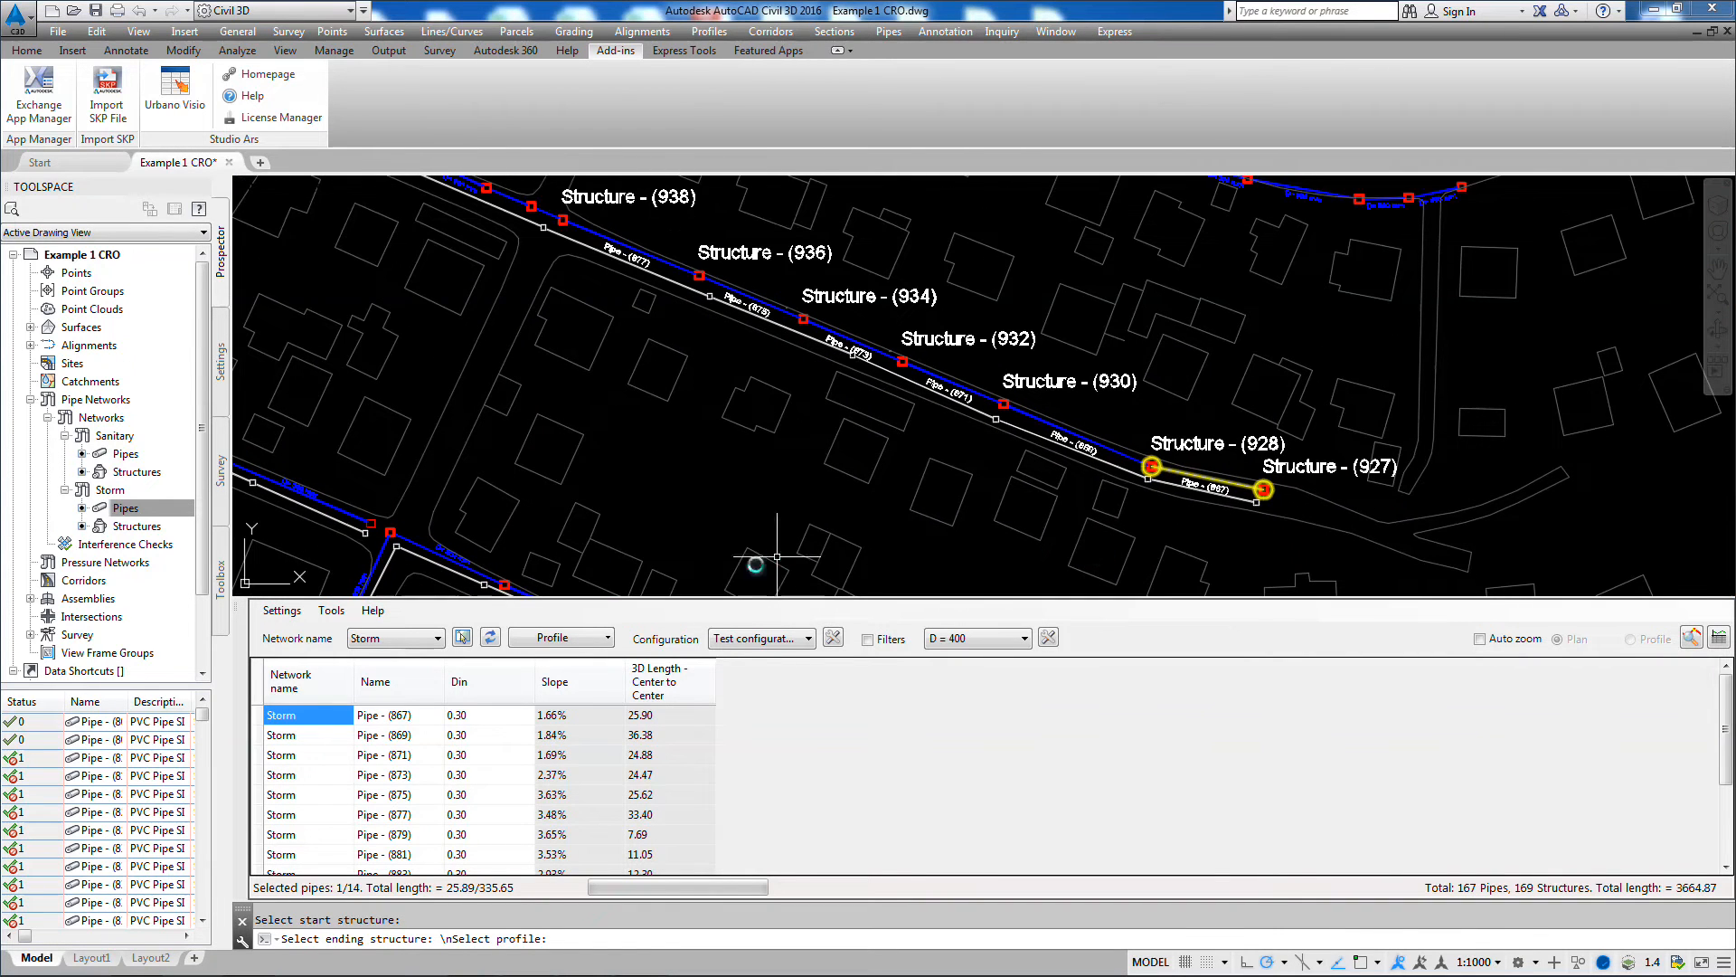
click(810, 651)
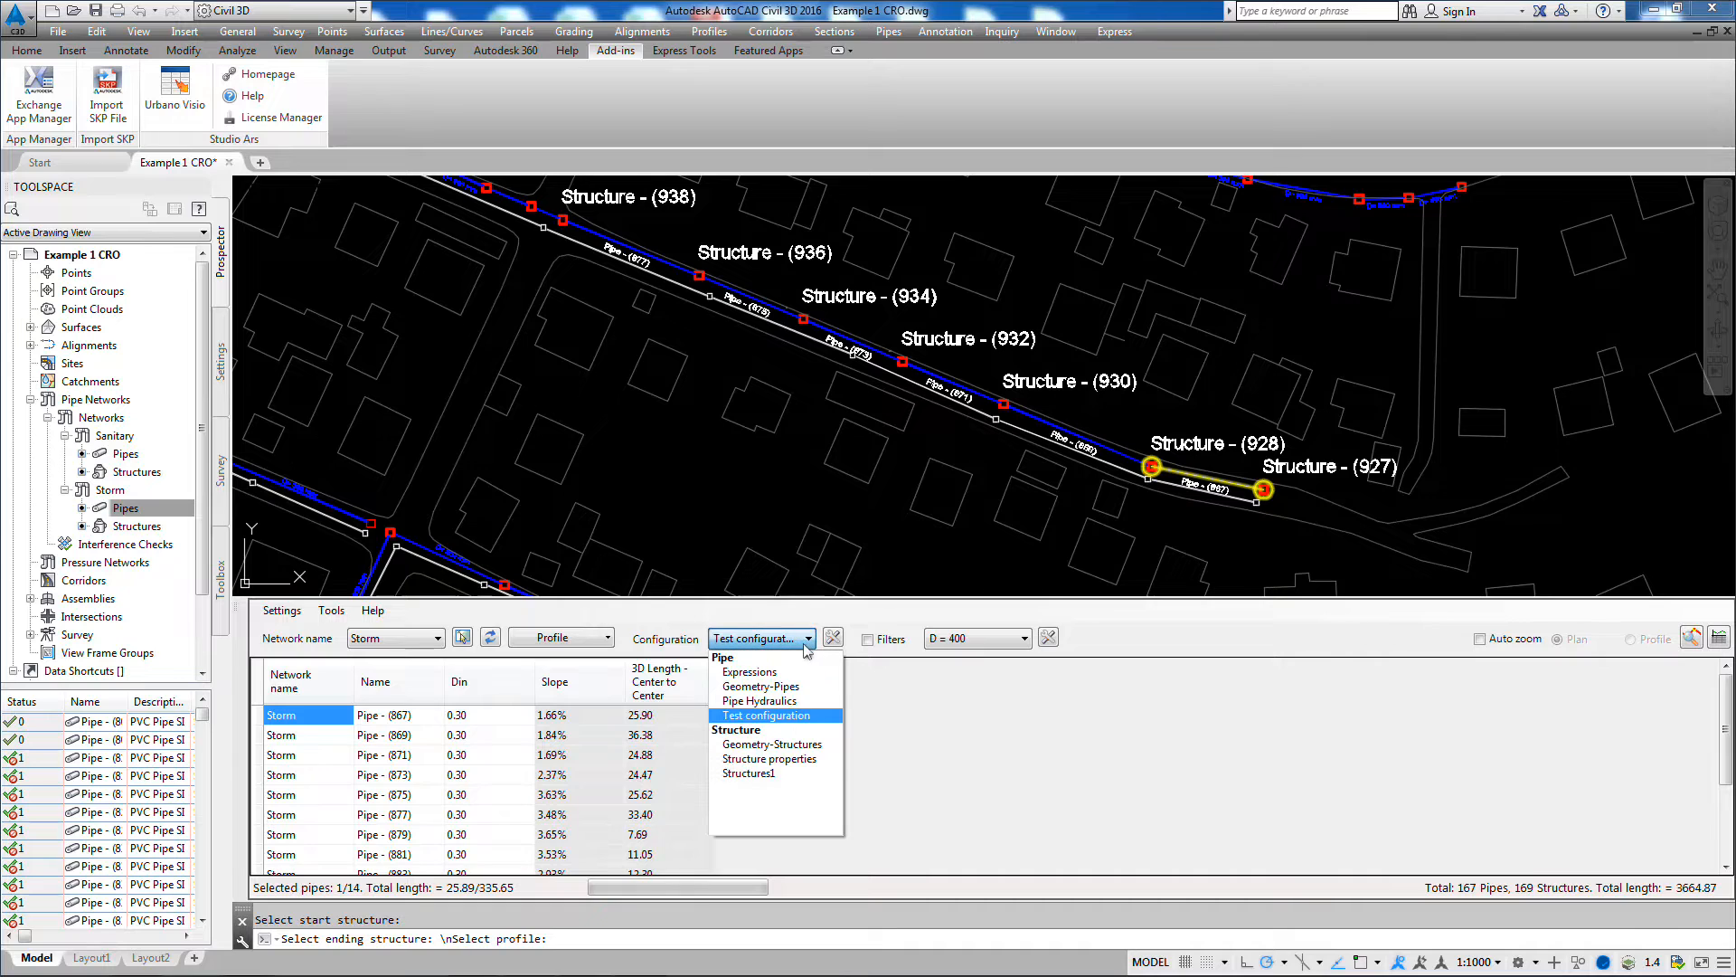
click(767, 786)
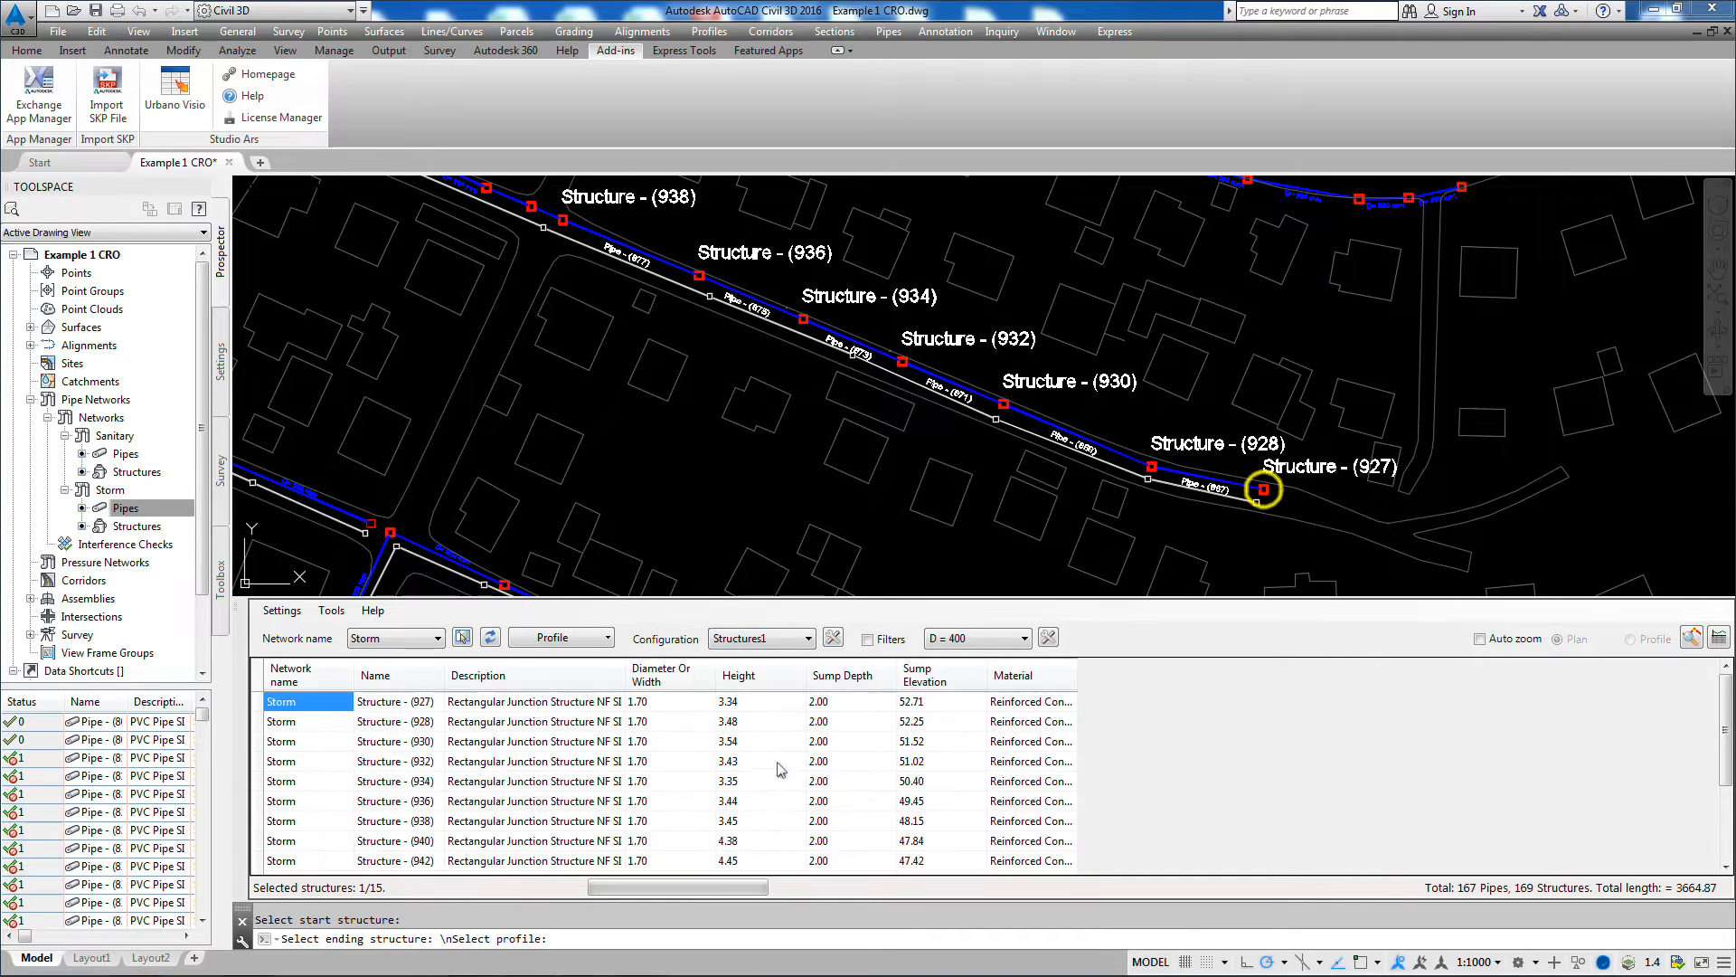
Step: Rename Structure - (927) through Structure - (938) with the pattern "St $", using counter 1, step 1 and 1 digit
click(414, 704)
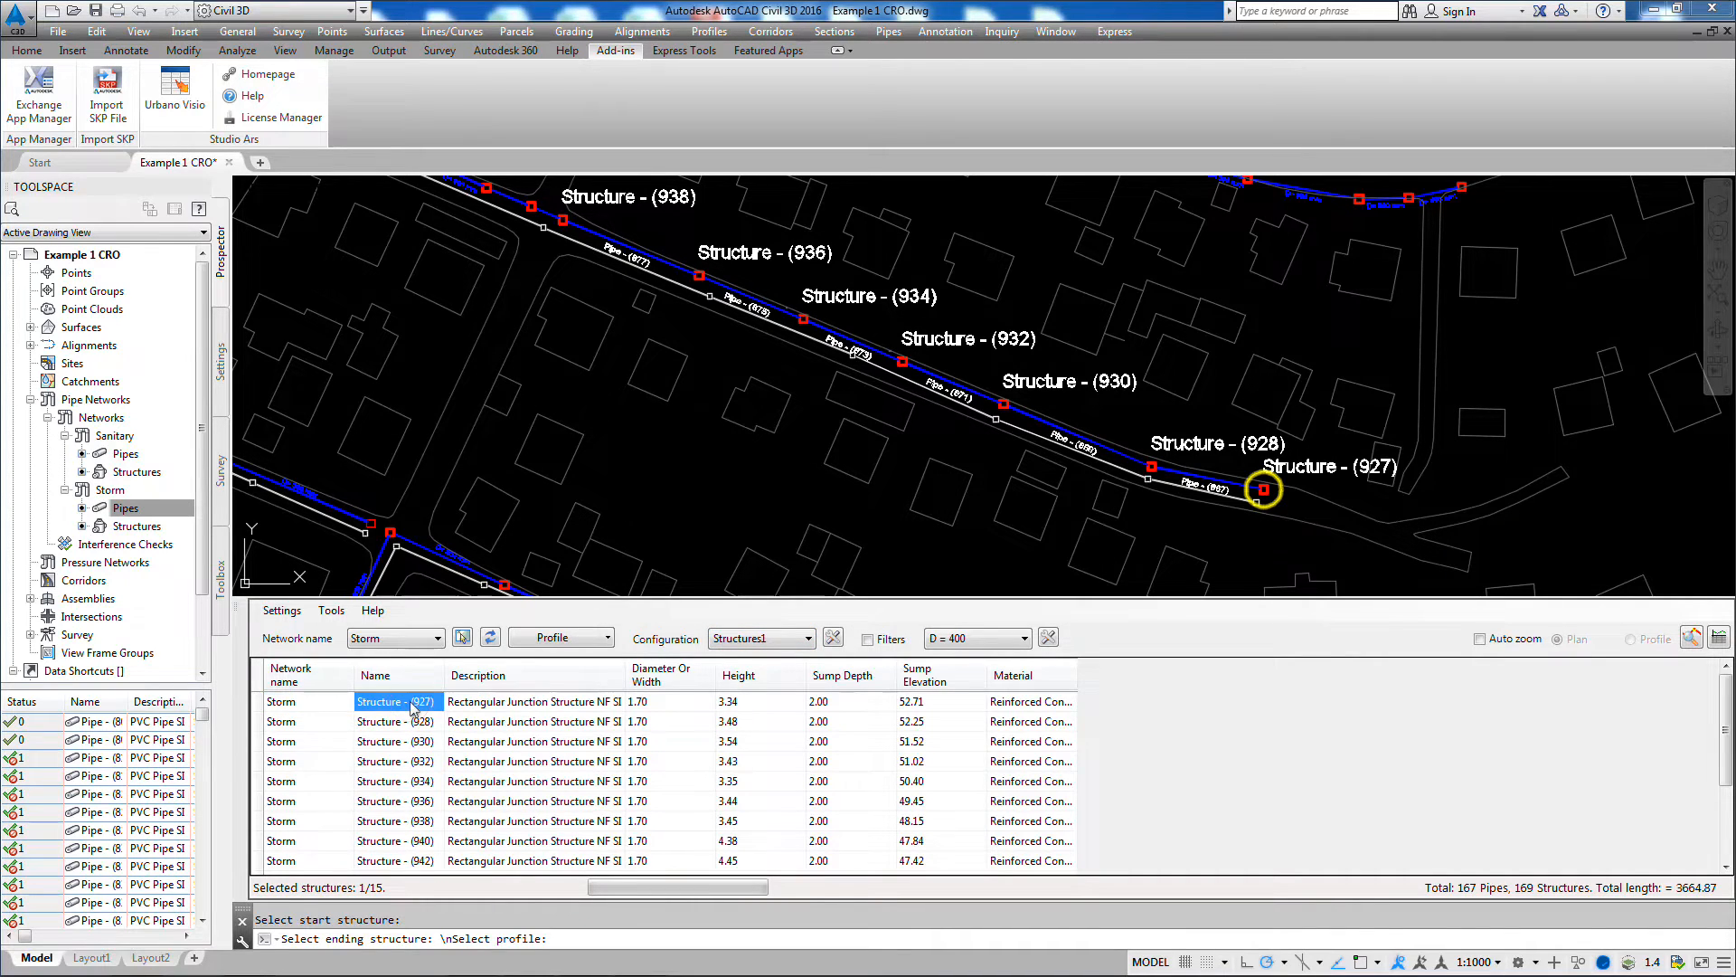
drag(399, 710, 417, 819)
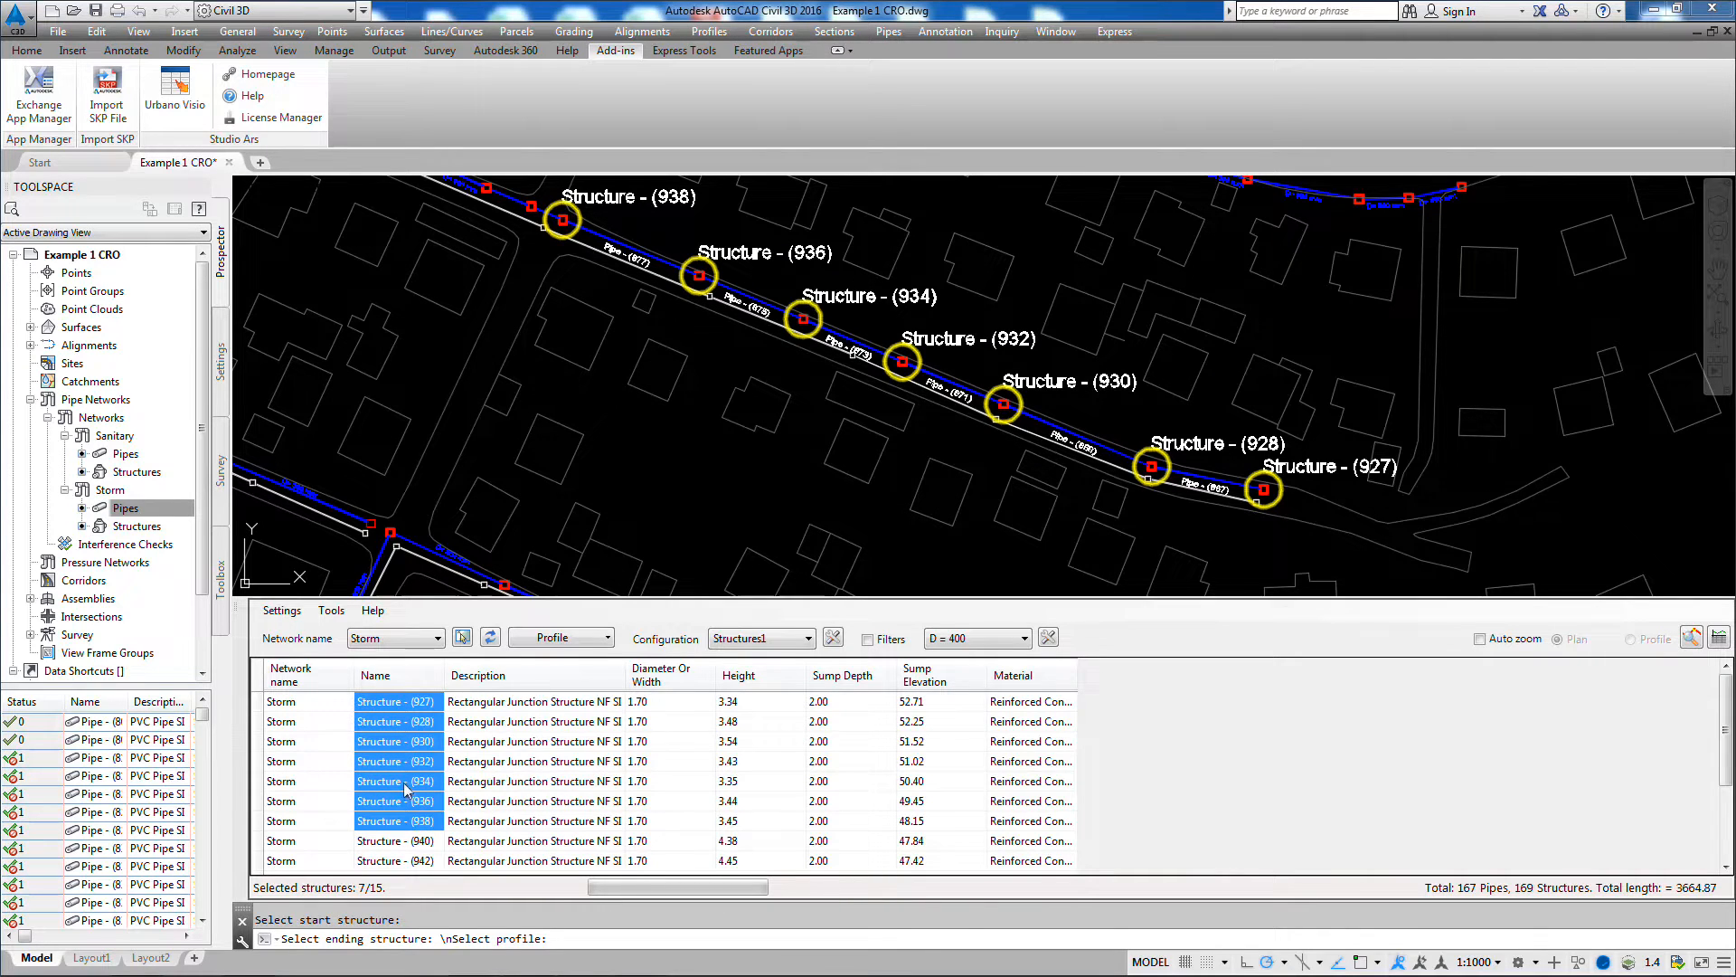
right_click(404, 790)
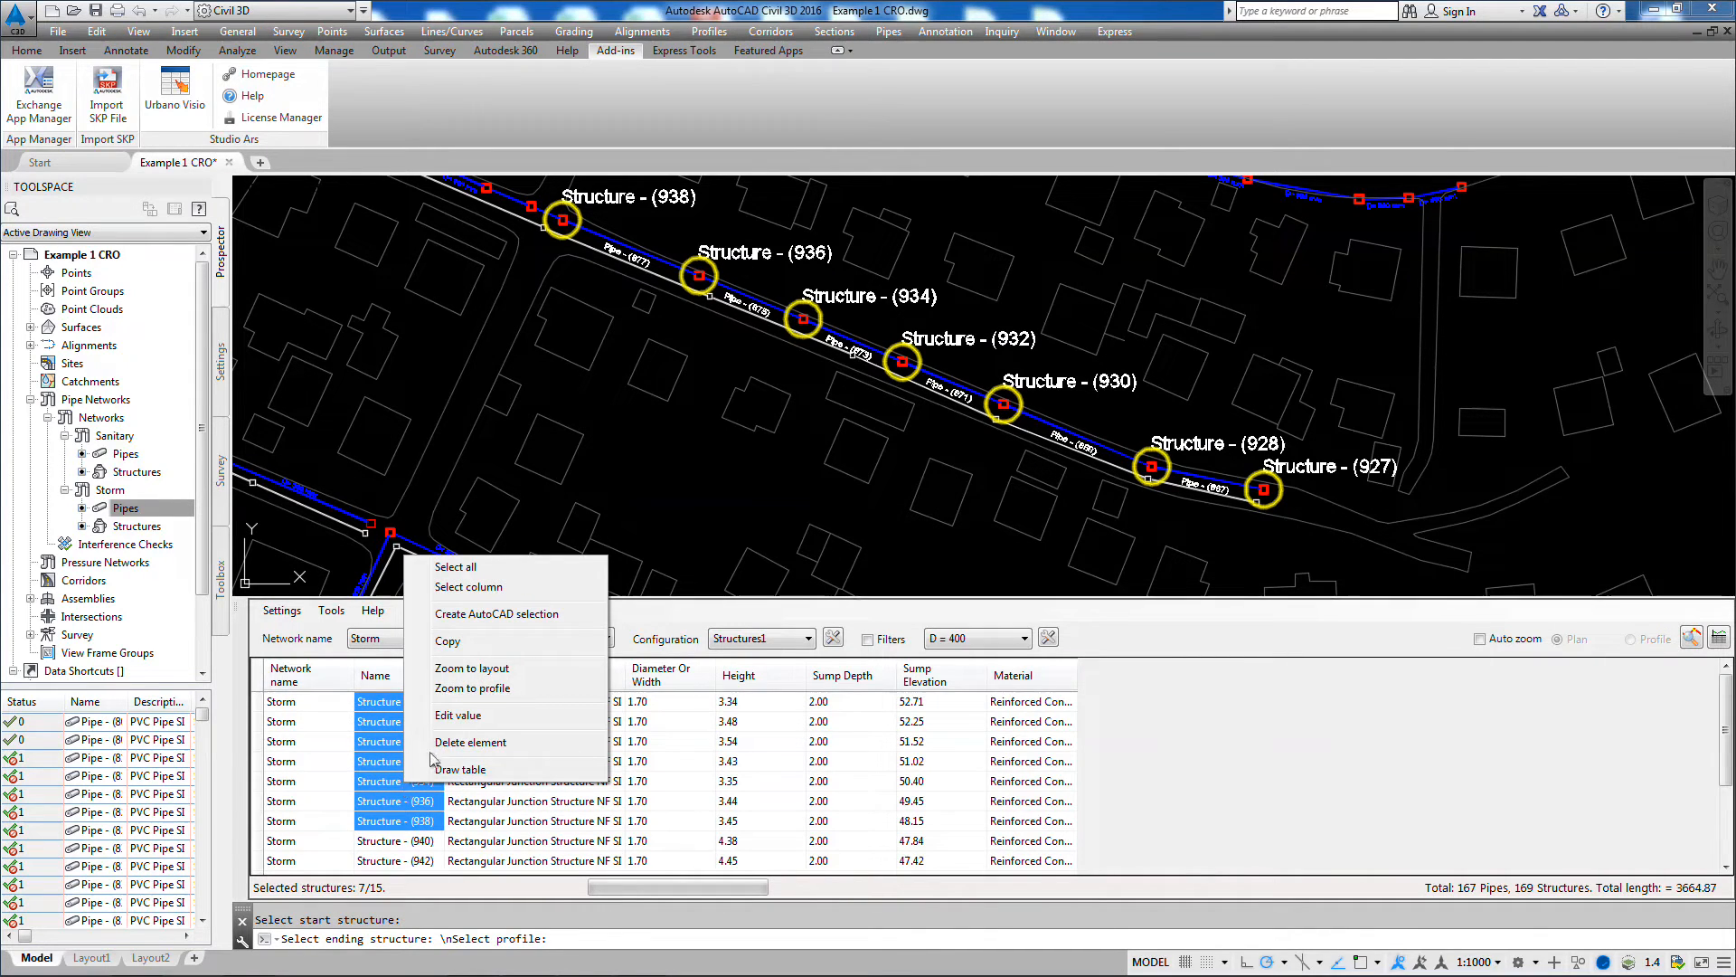
click(458, 715)
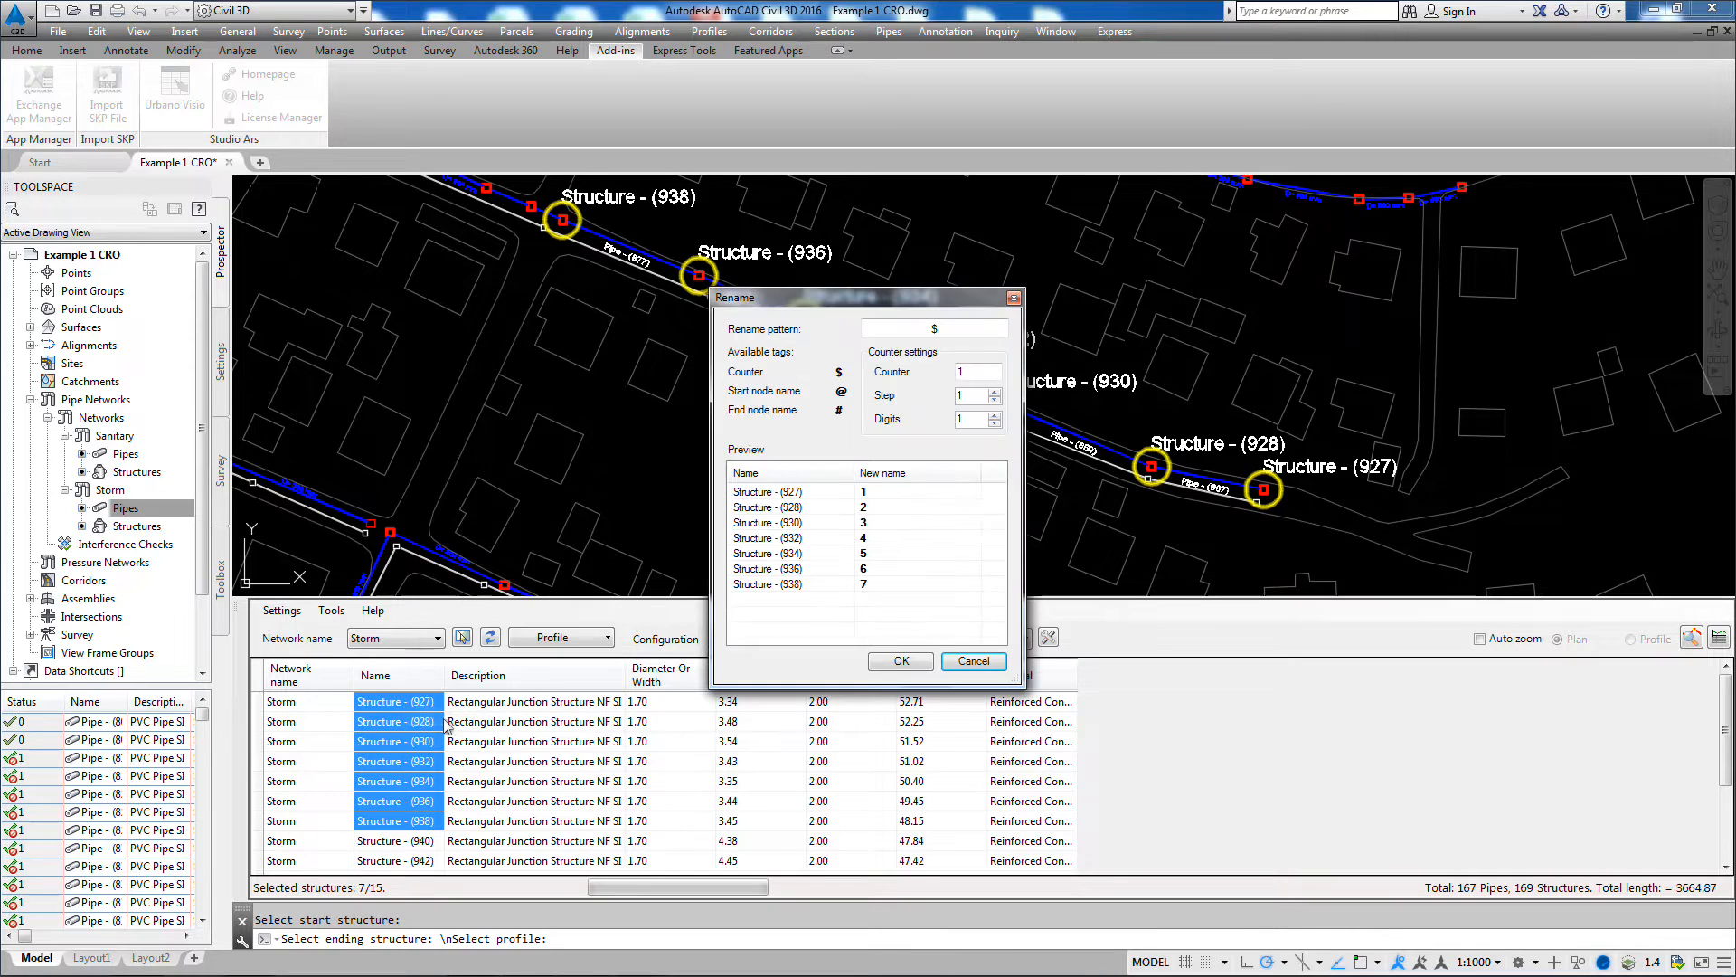
click(931, 327)
click(932, 327)
text(St)
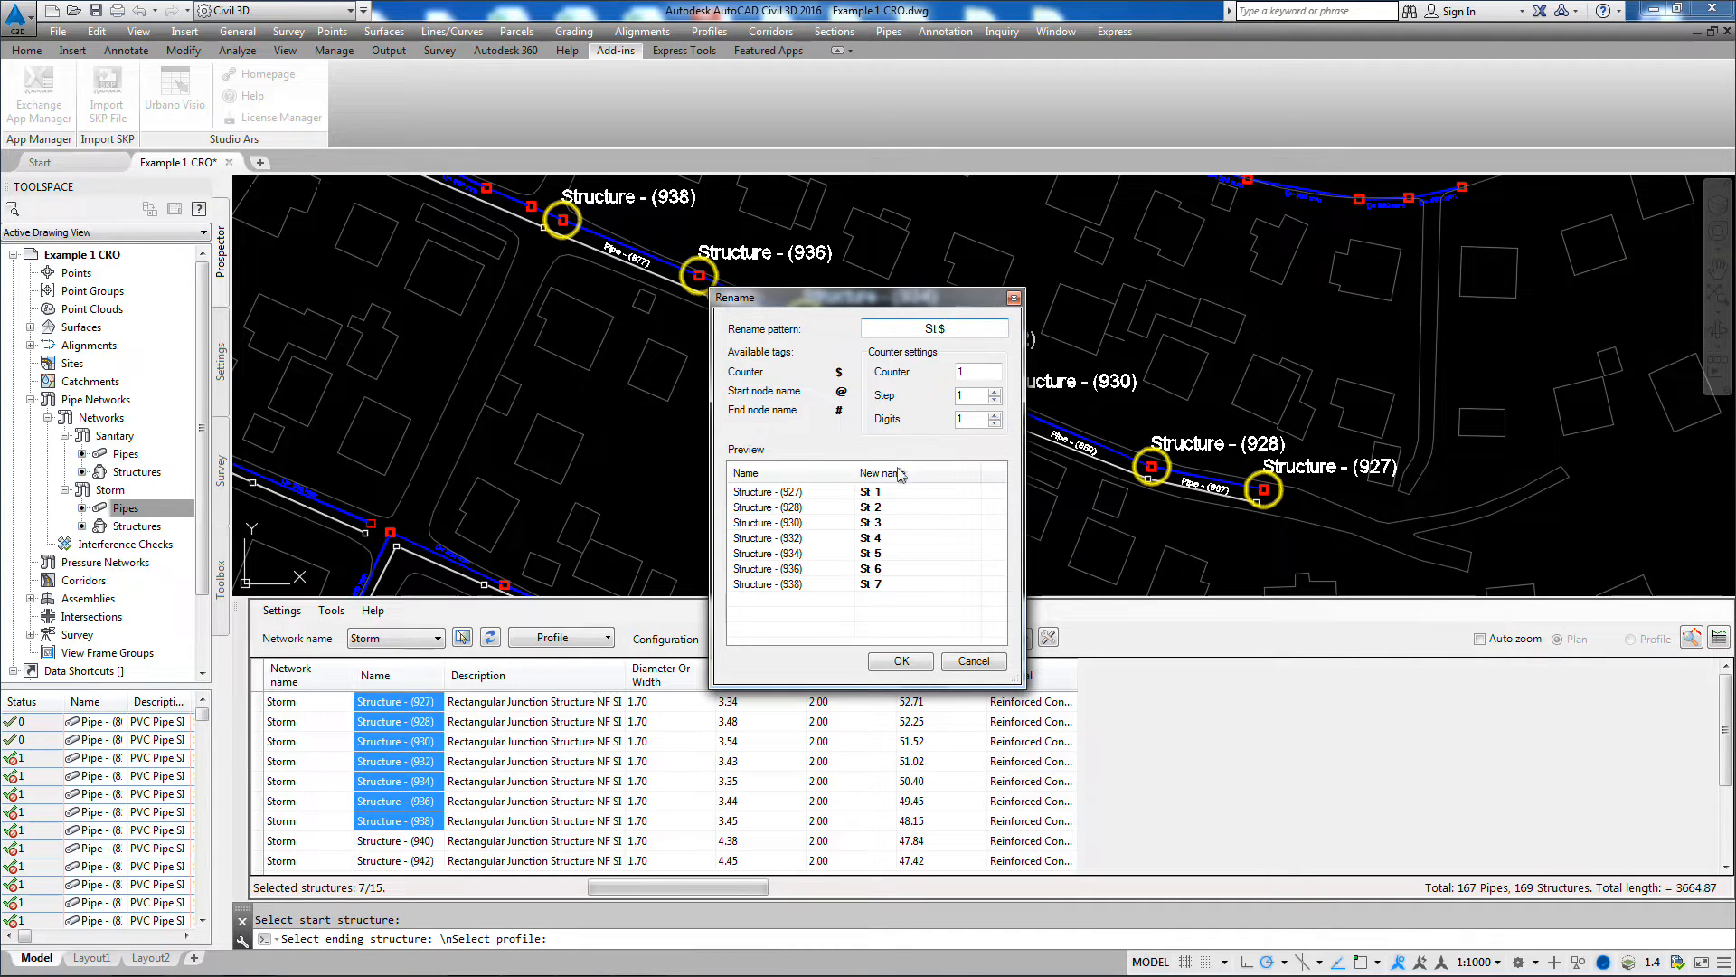
click(904, 662)
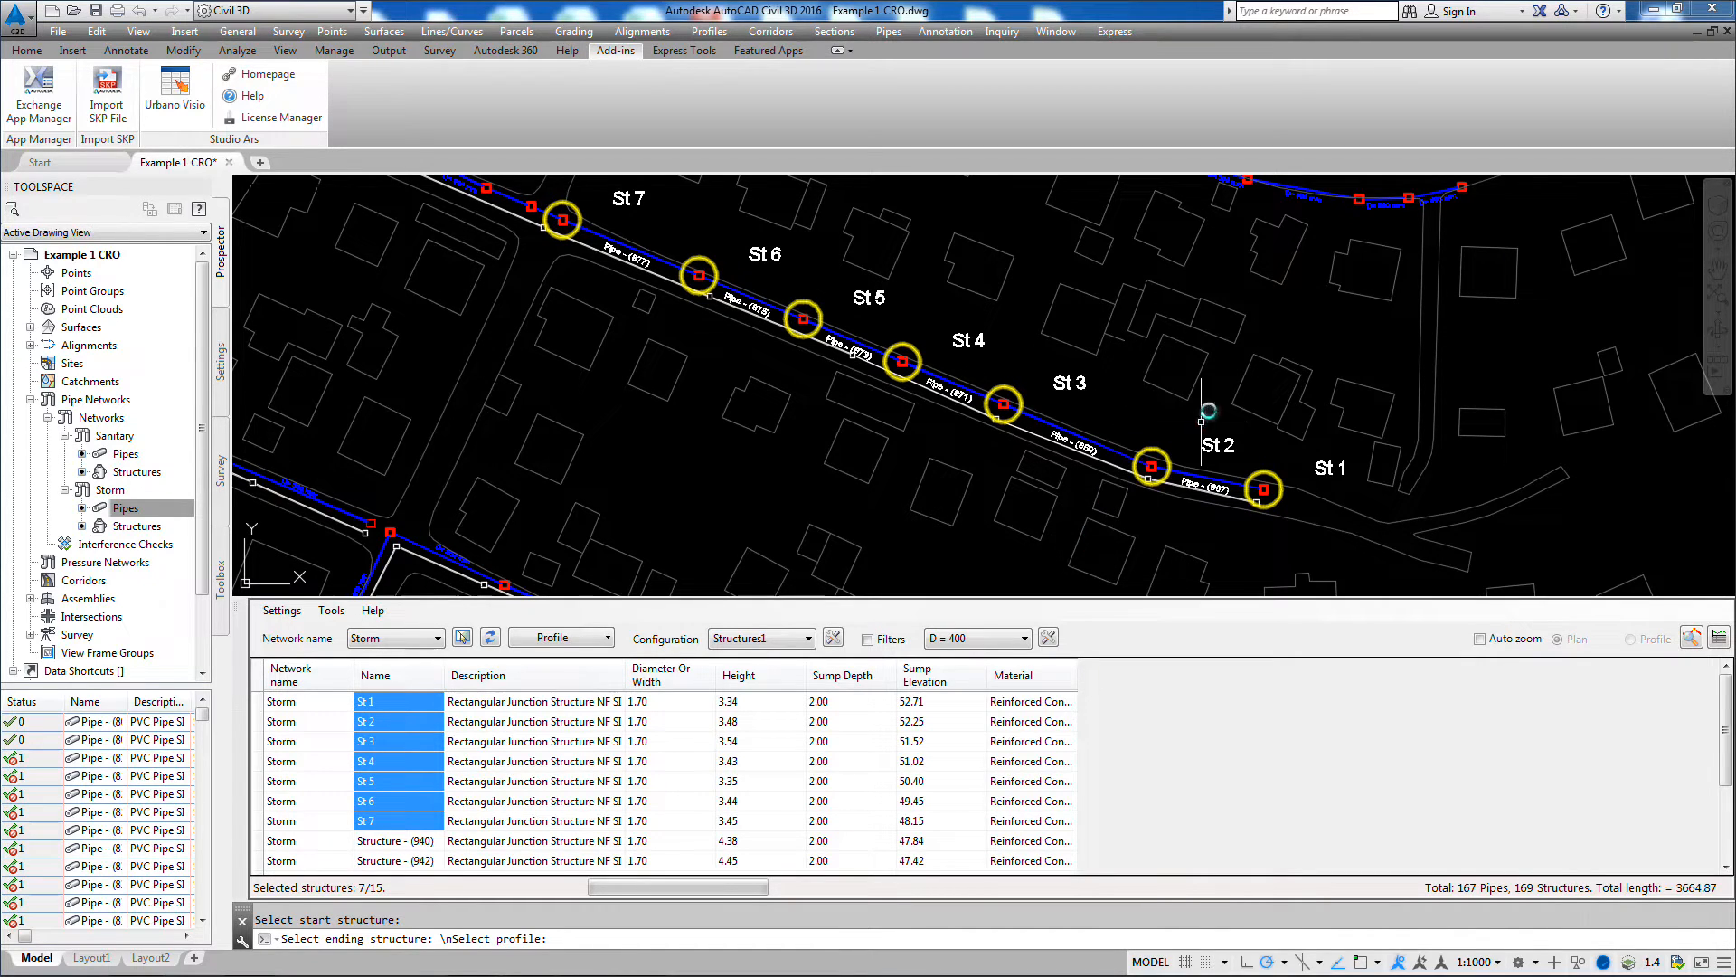
middle_drag(1107, 382, 1104, 409)
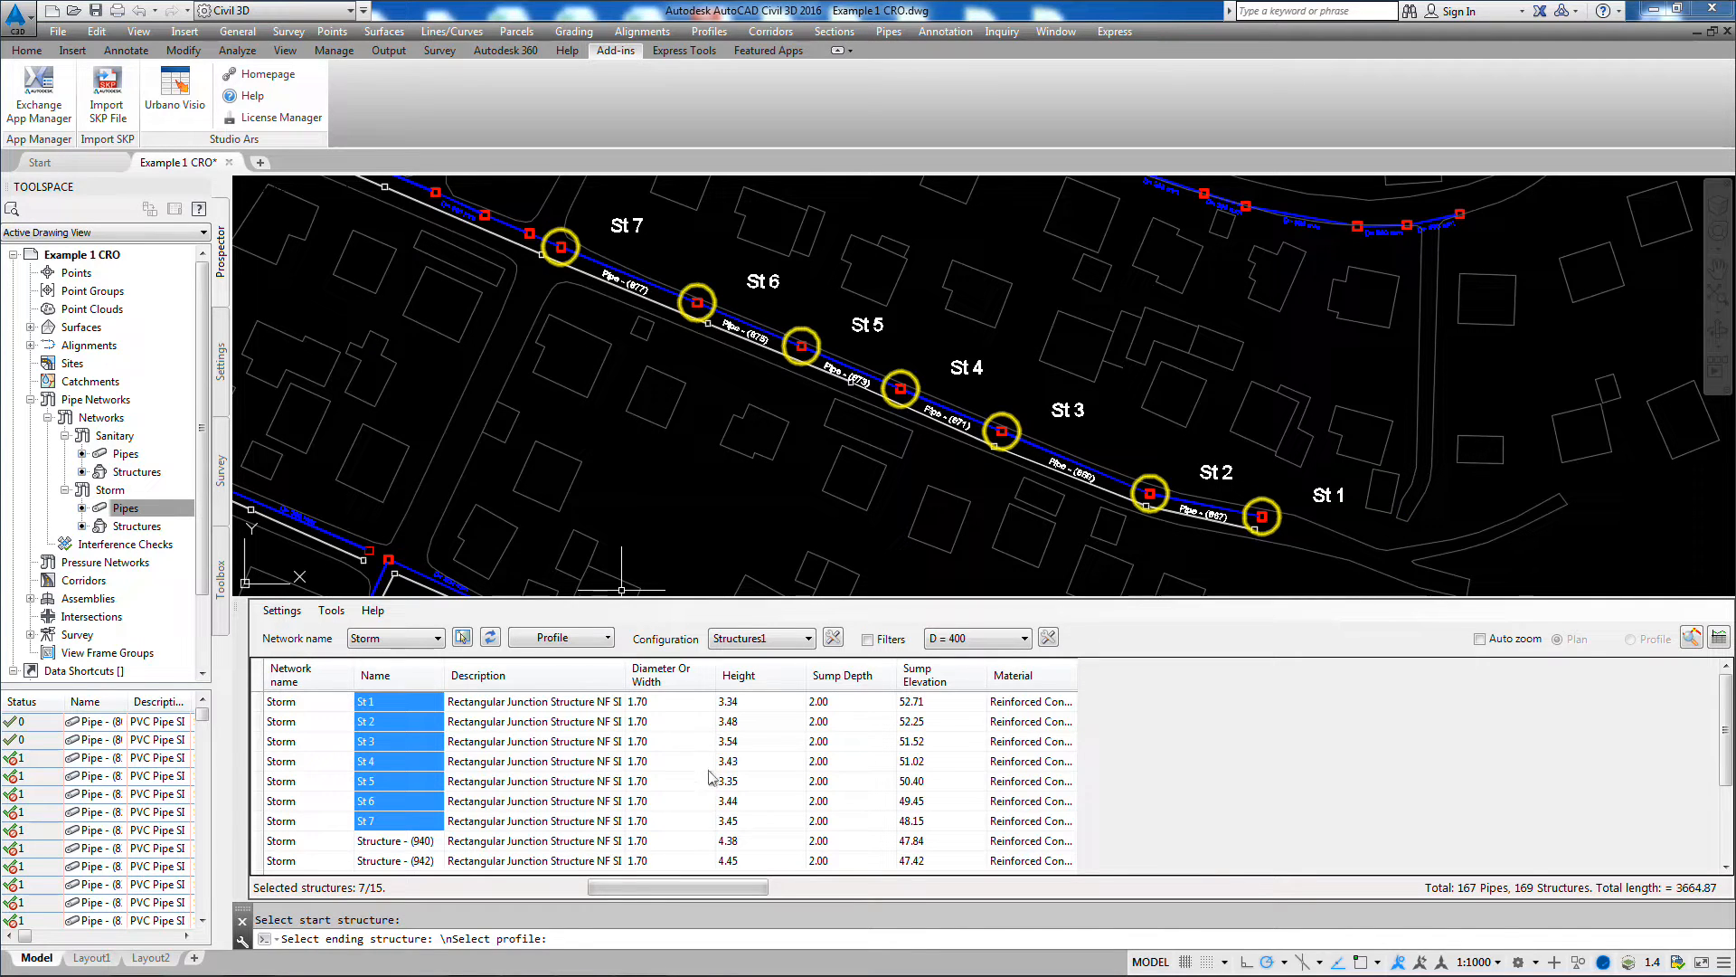
Step: Change the part of structures St 1 through St 7 to the 1,400 mm Cylindrical Structure from the catalog
click(535, 704)
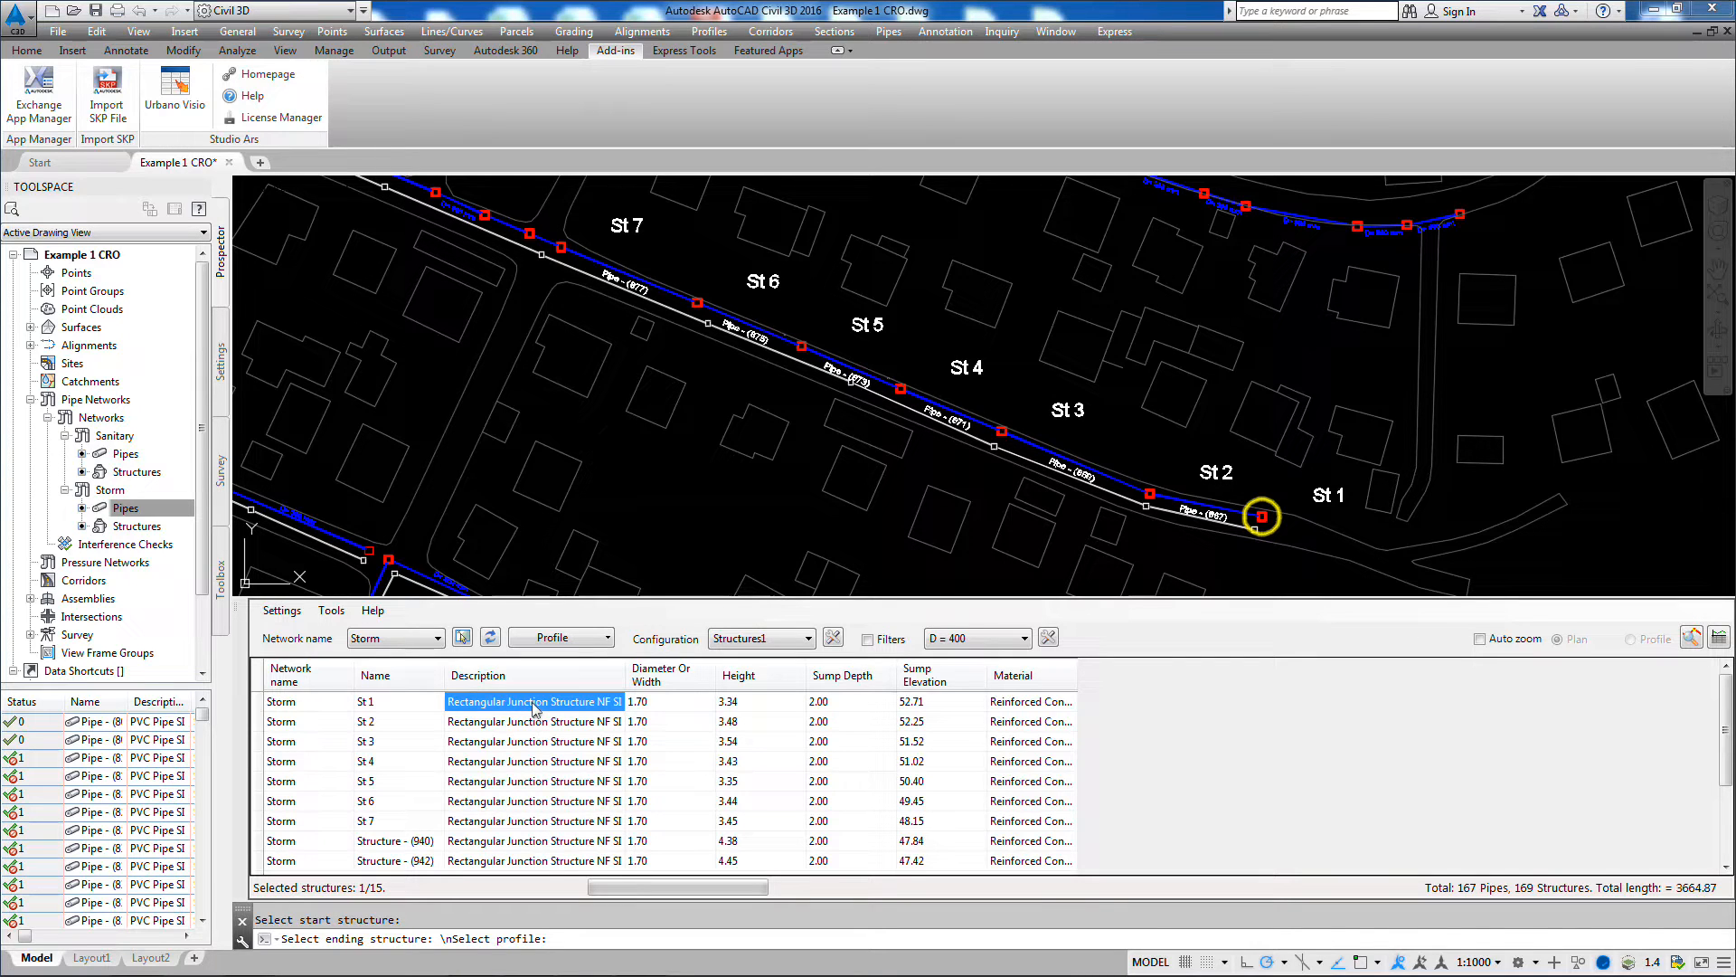
drag(530, 703, 536, 821)
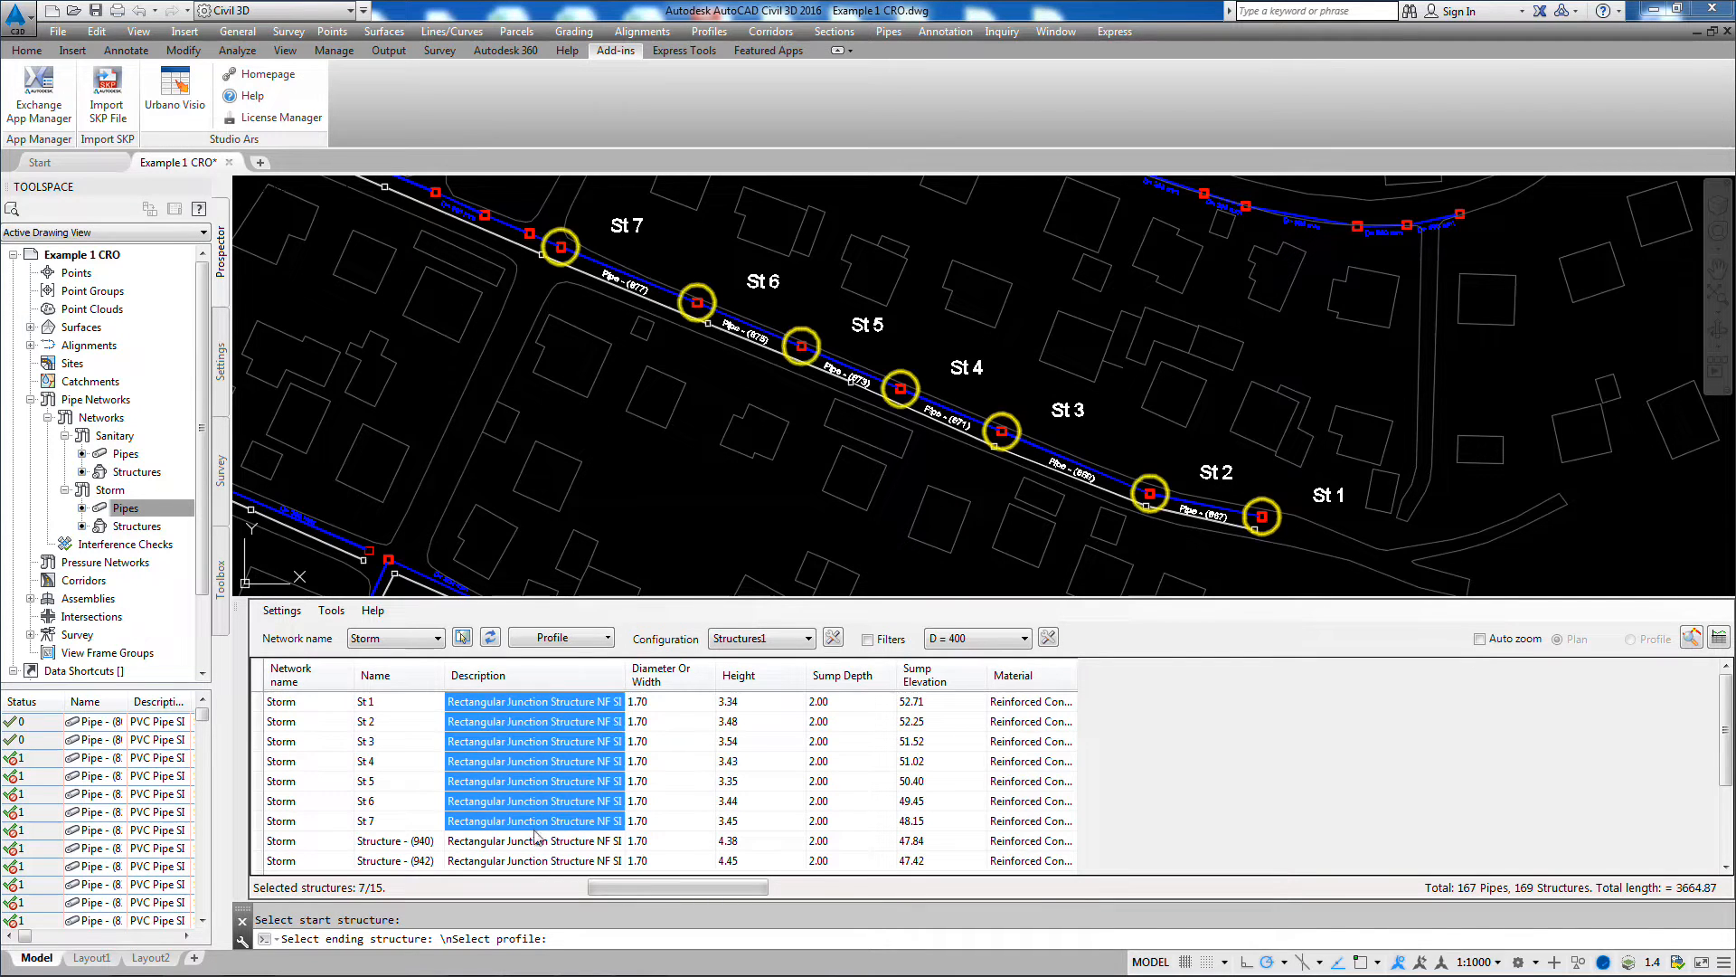
right_click(546, 763)
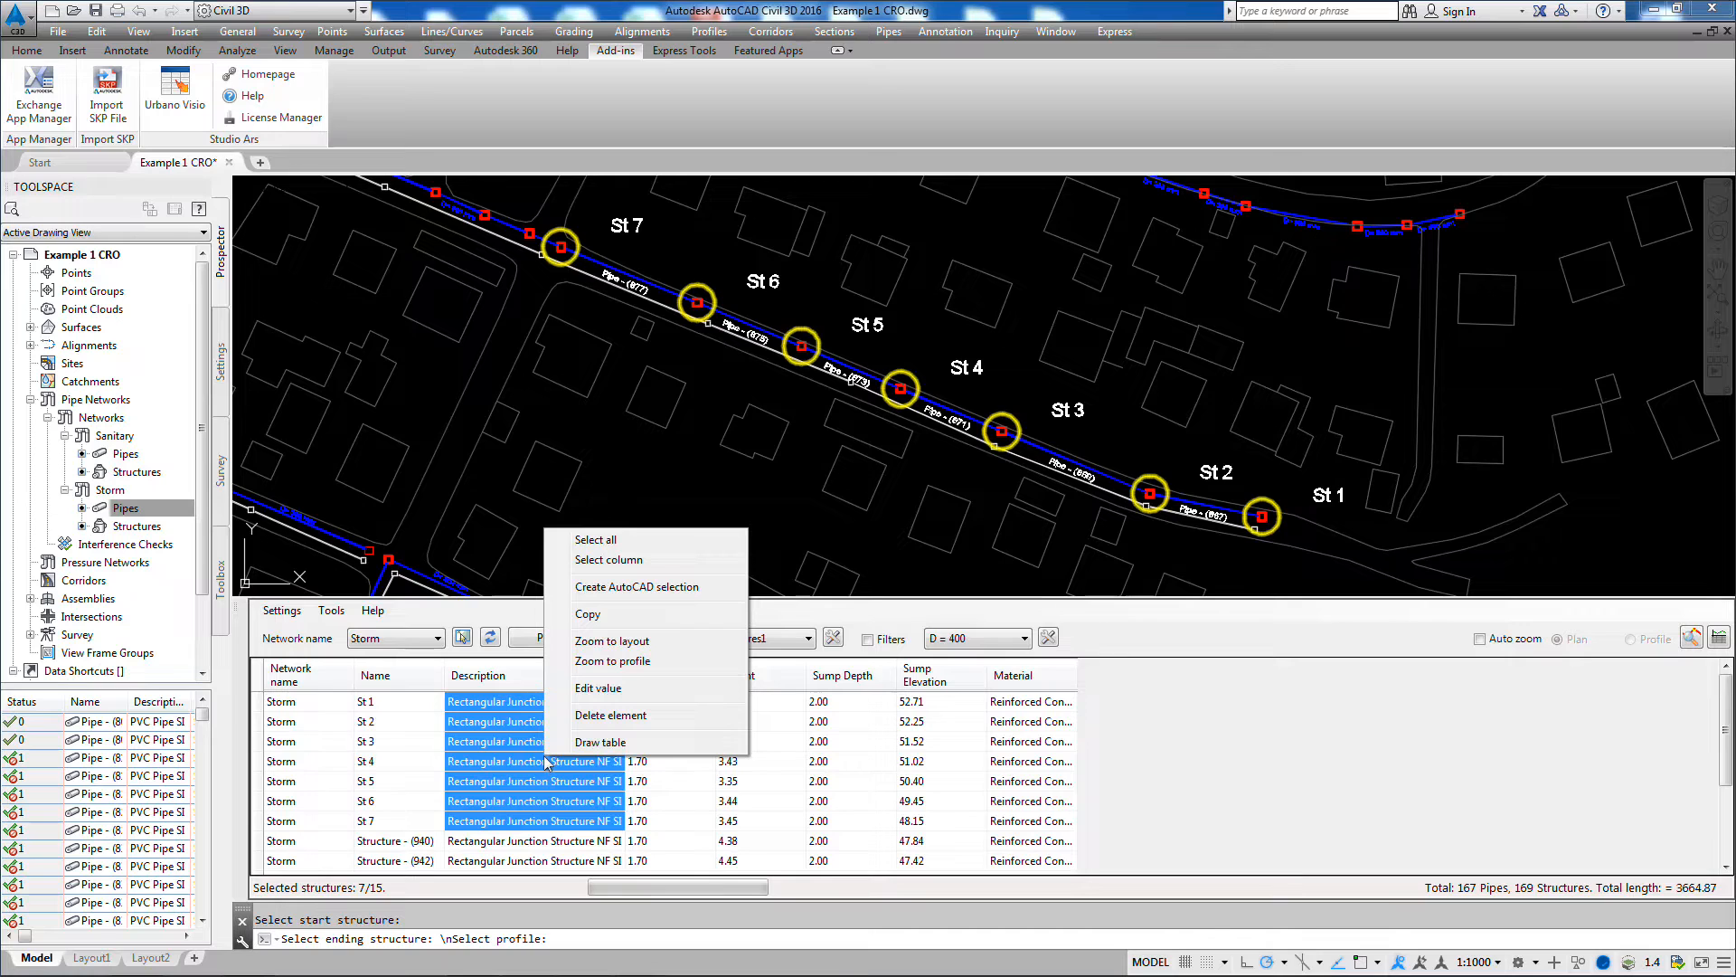
click(597, 688)
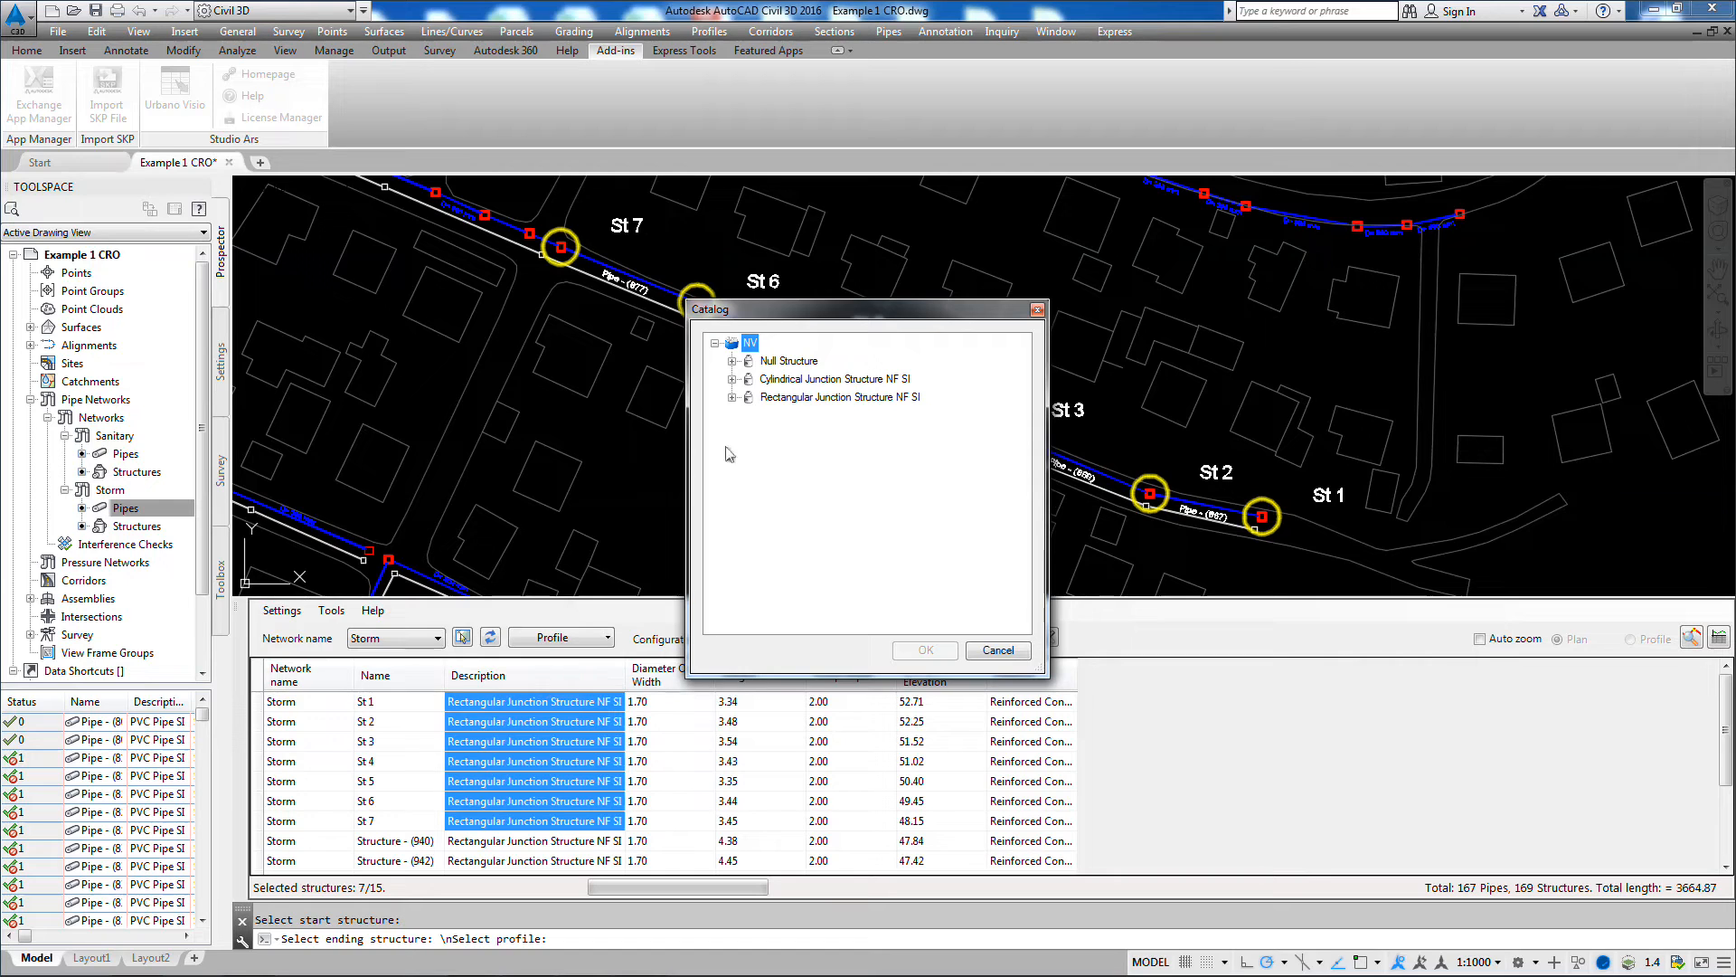
click(732, 397)
click(731, 379)
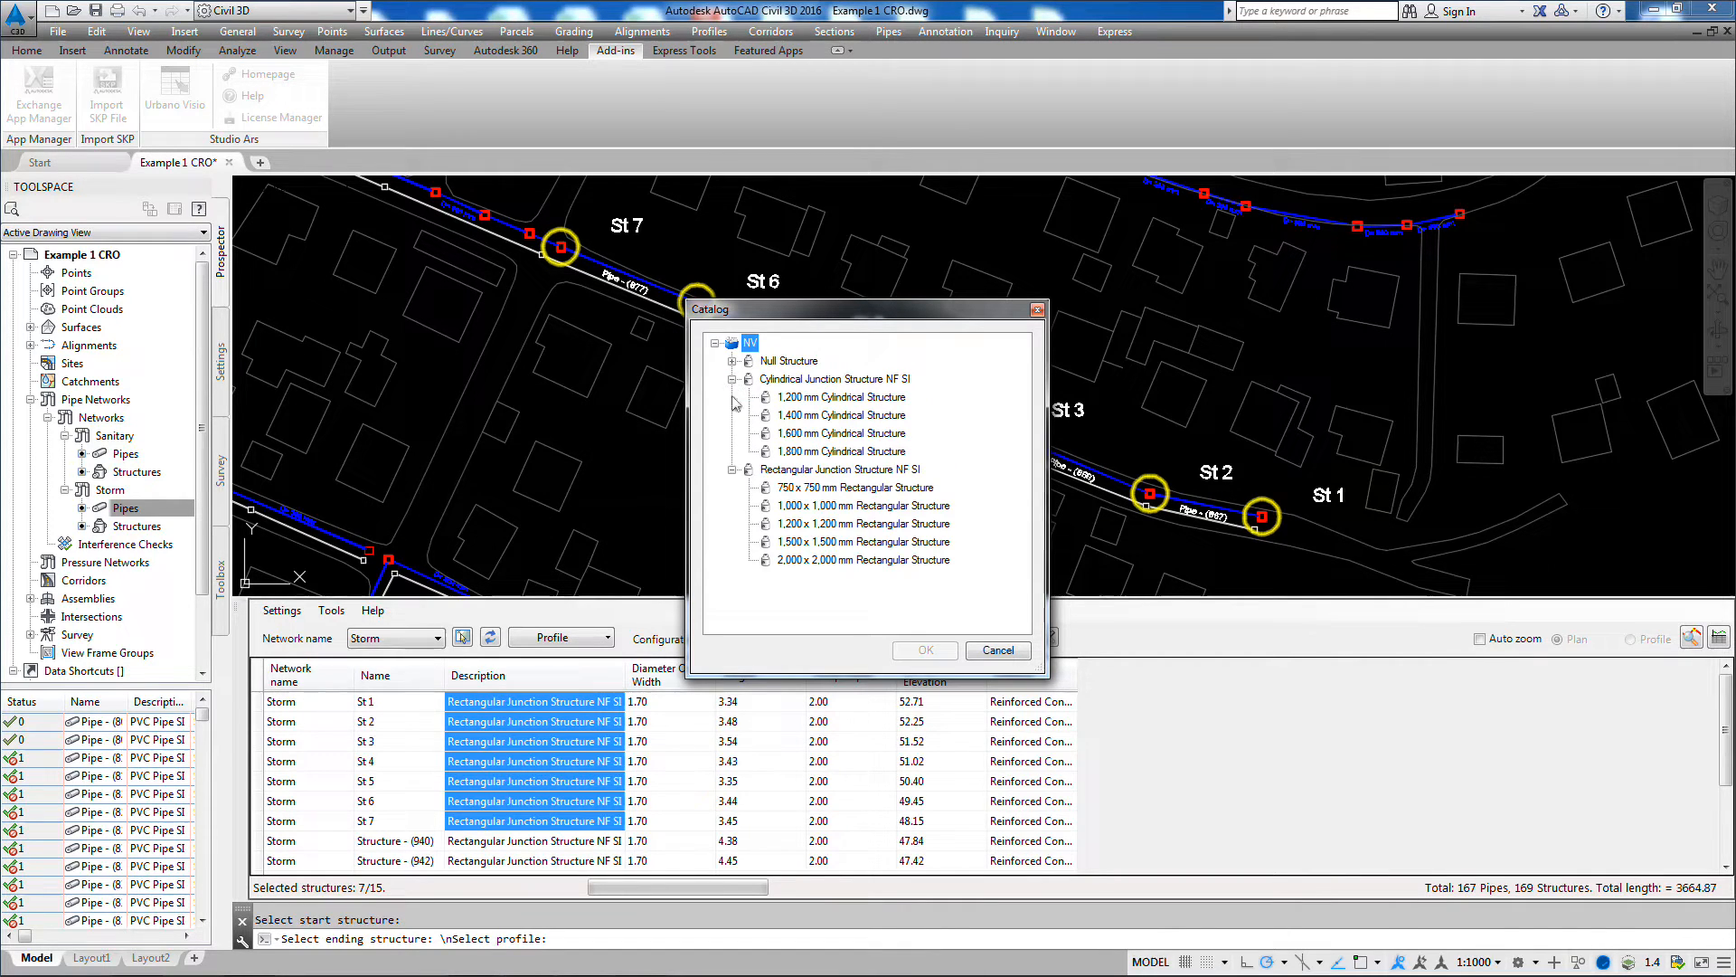
click(855, 421)
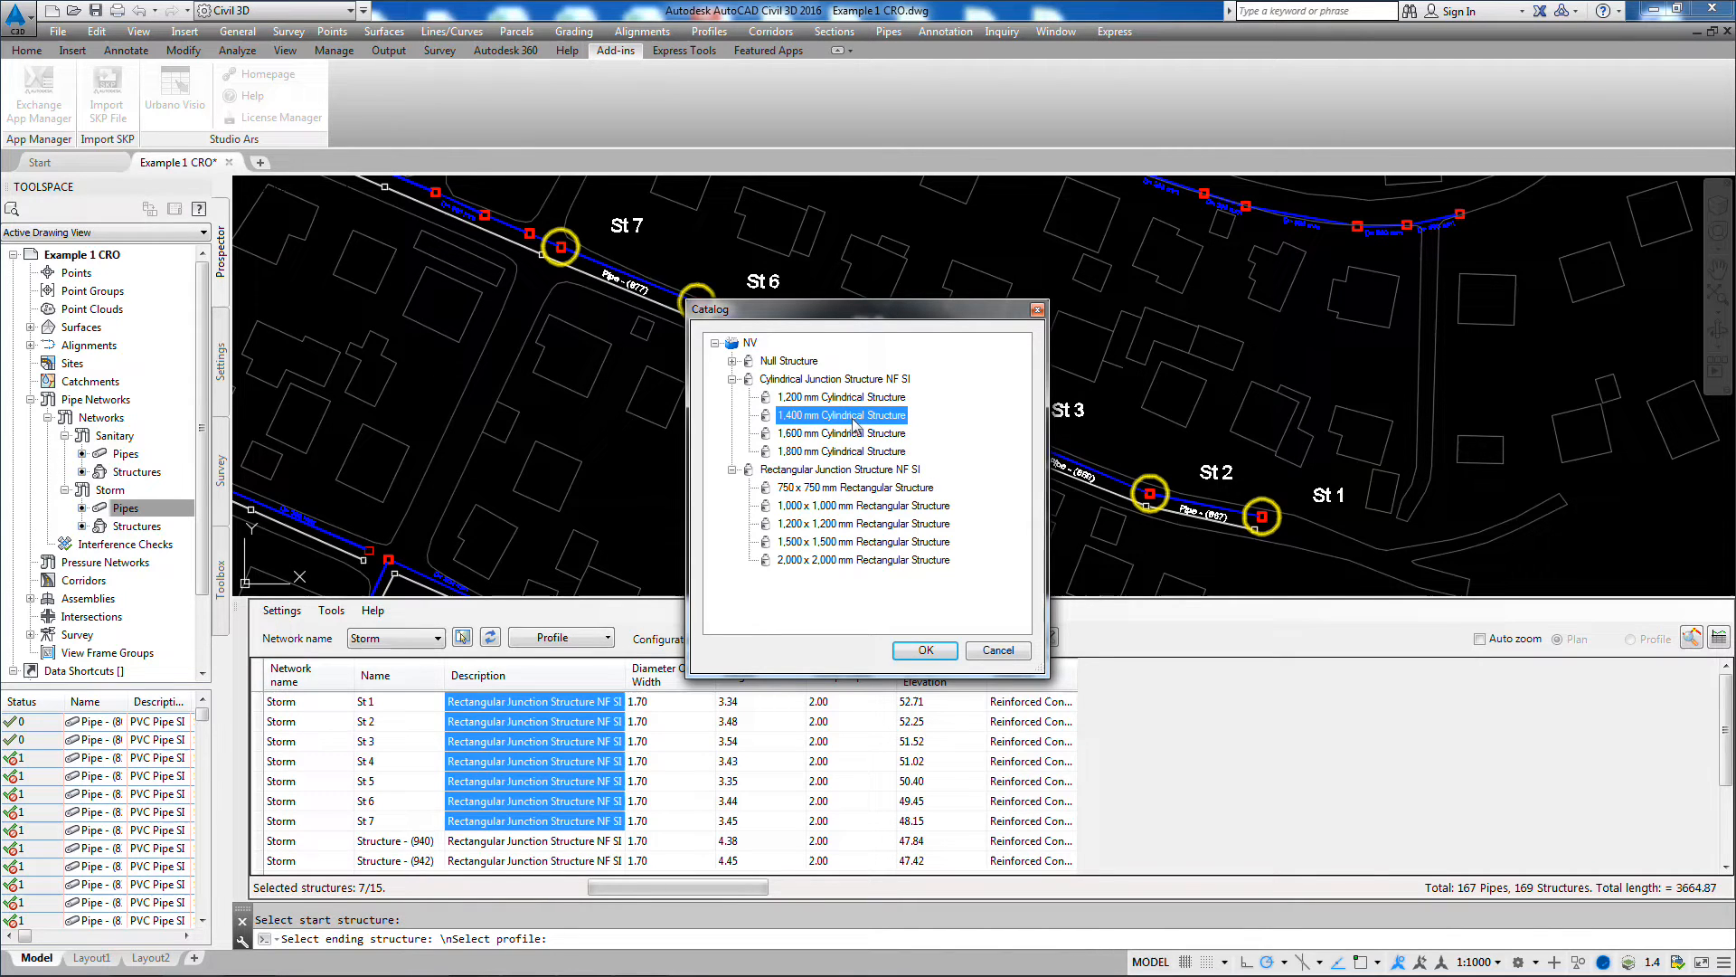
click(927, 651)
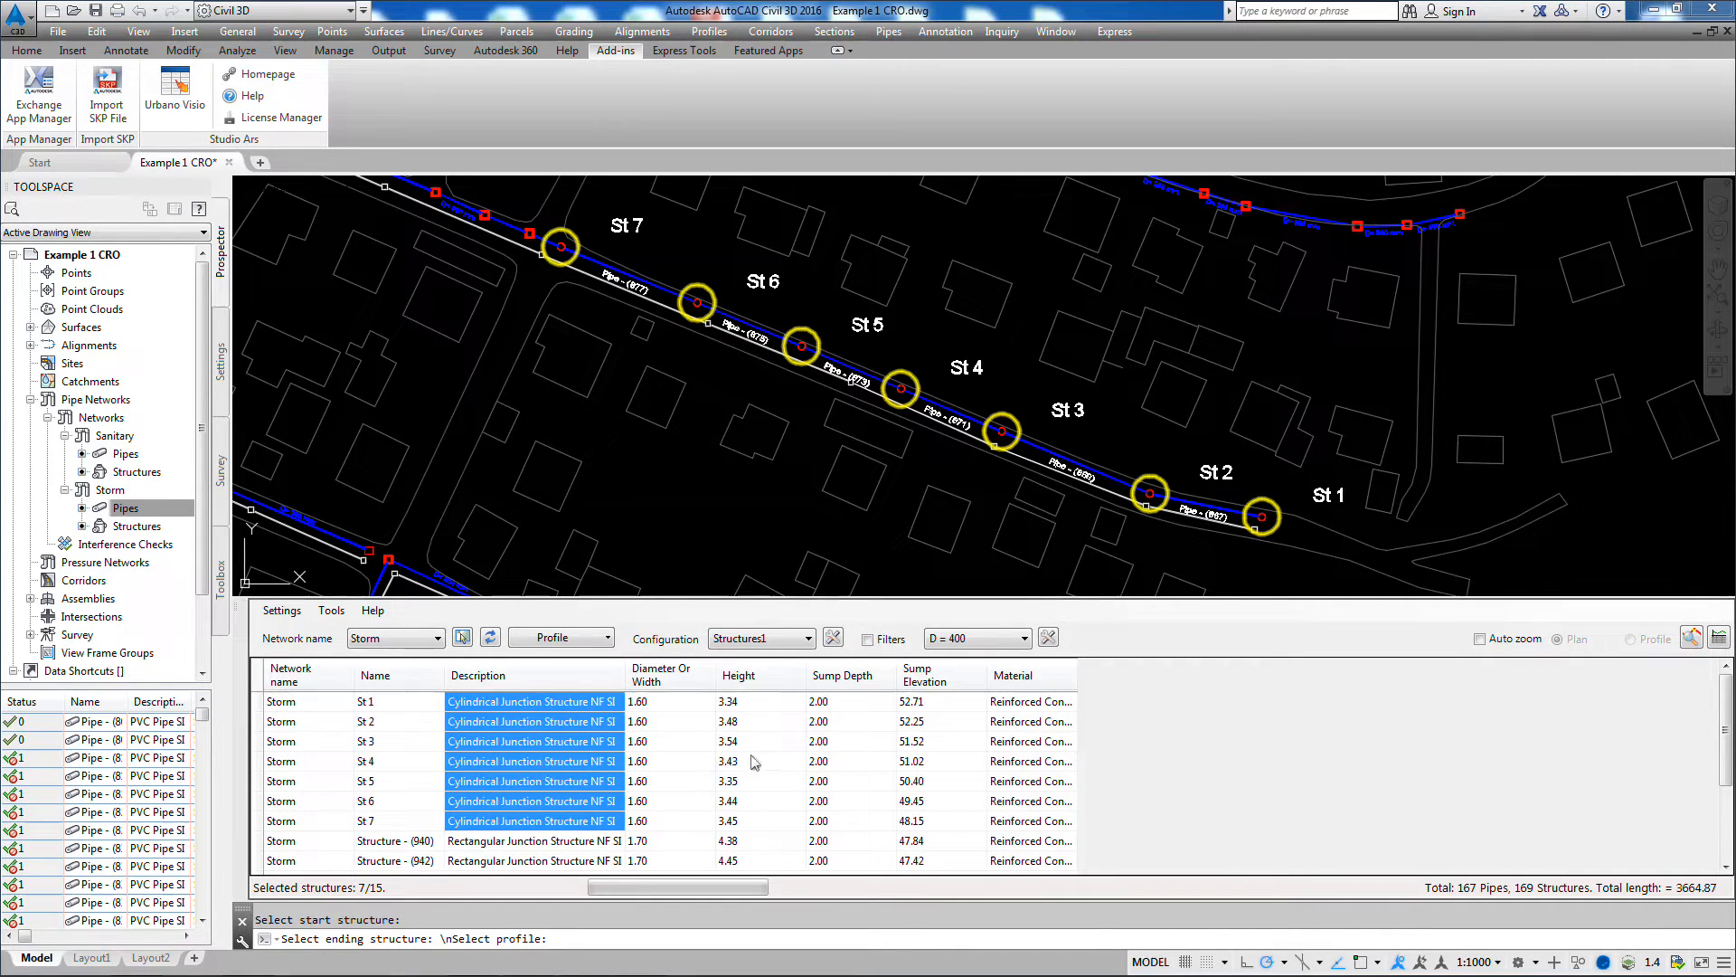
Step: Select the sump depth of structure St 1 and zoom to that structure in the profile
click(830, 703)
right_click(829, 703)
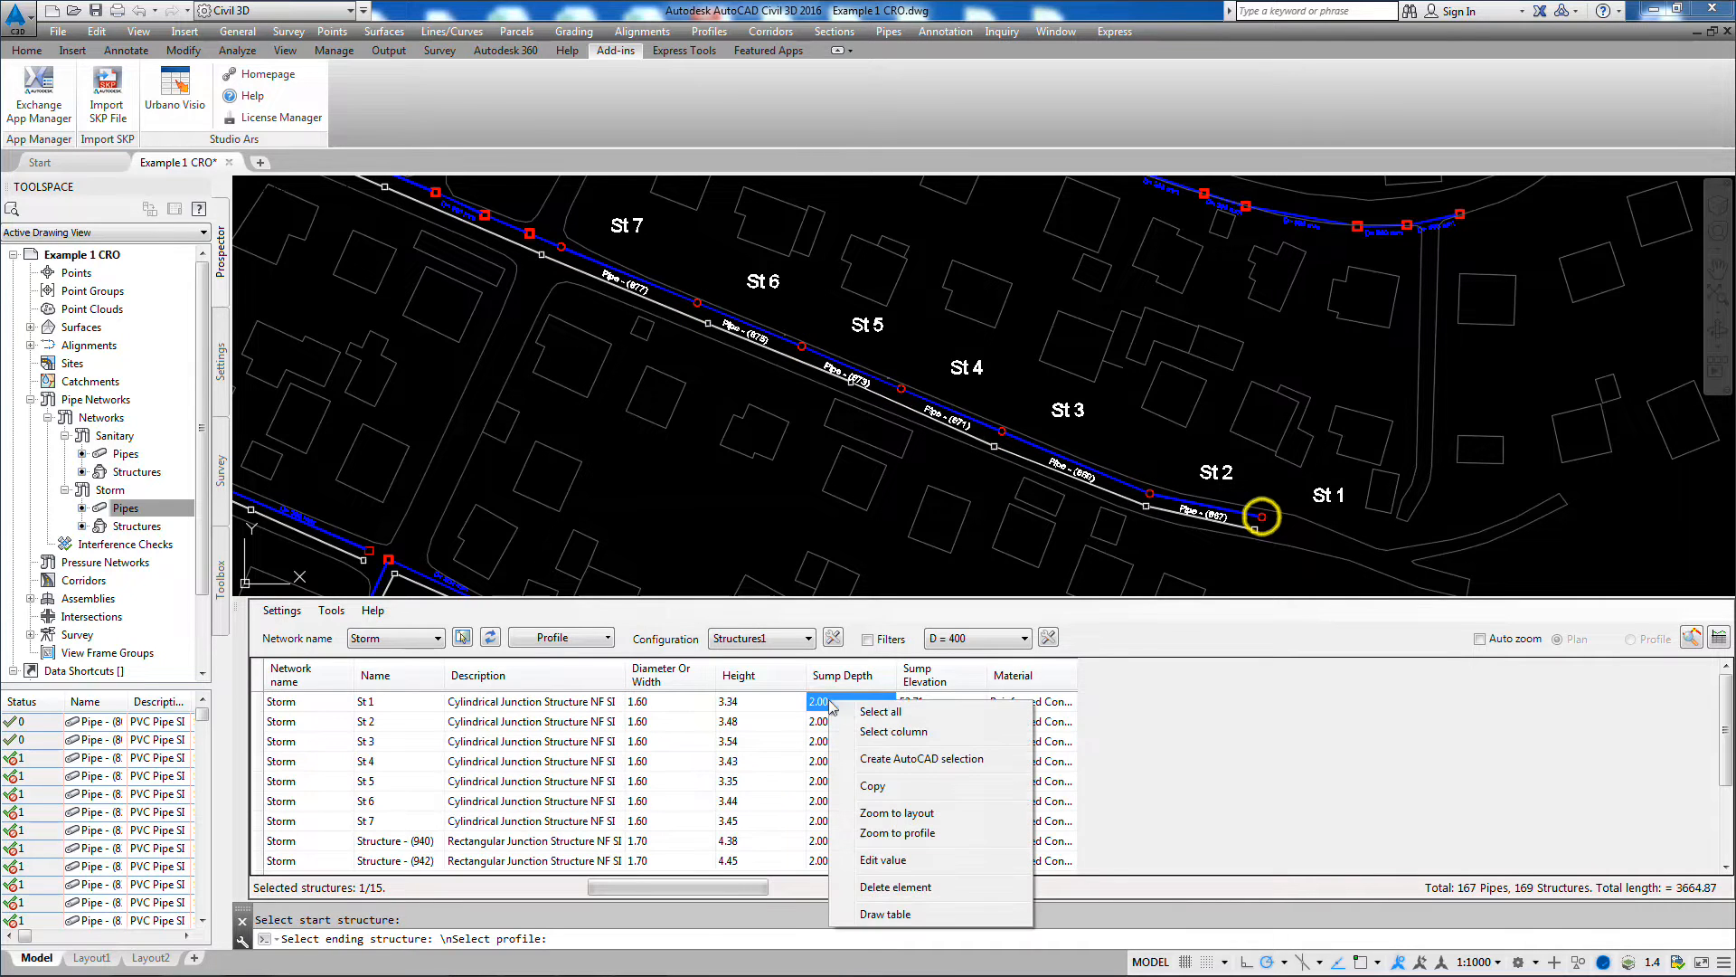
click(899, 833)
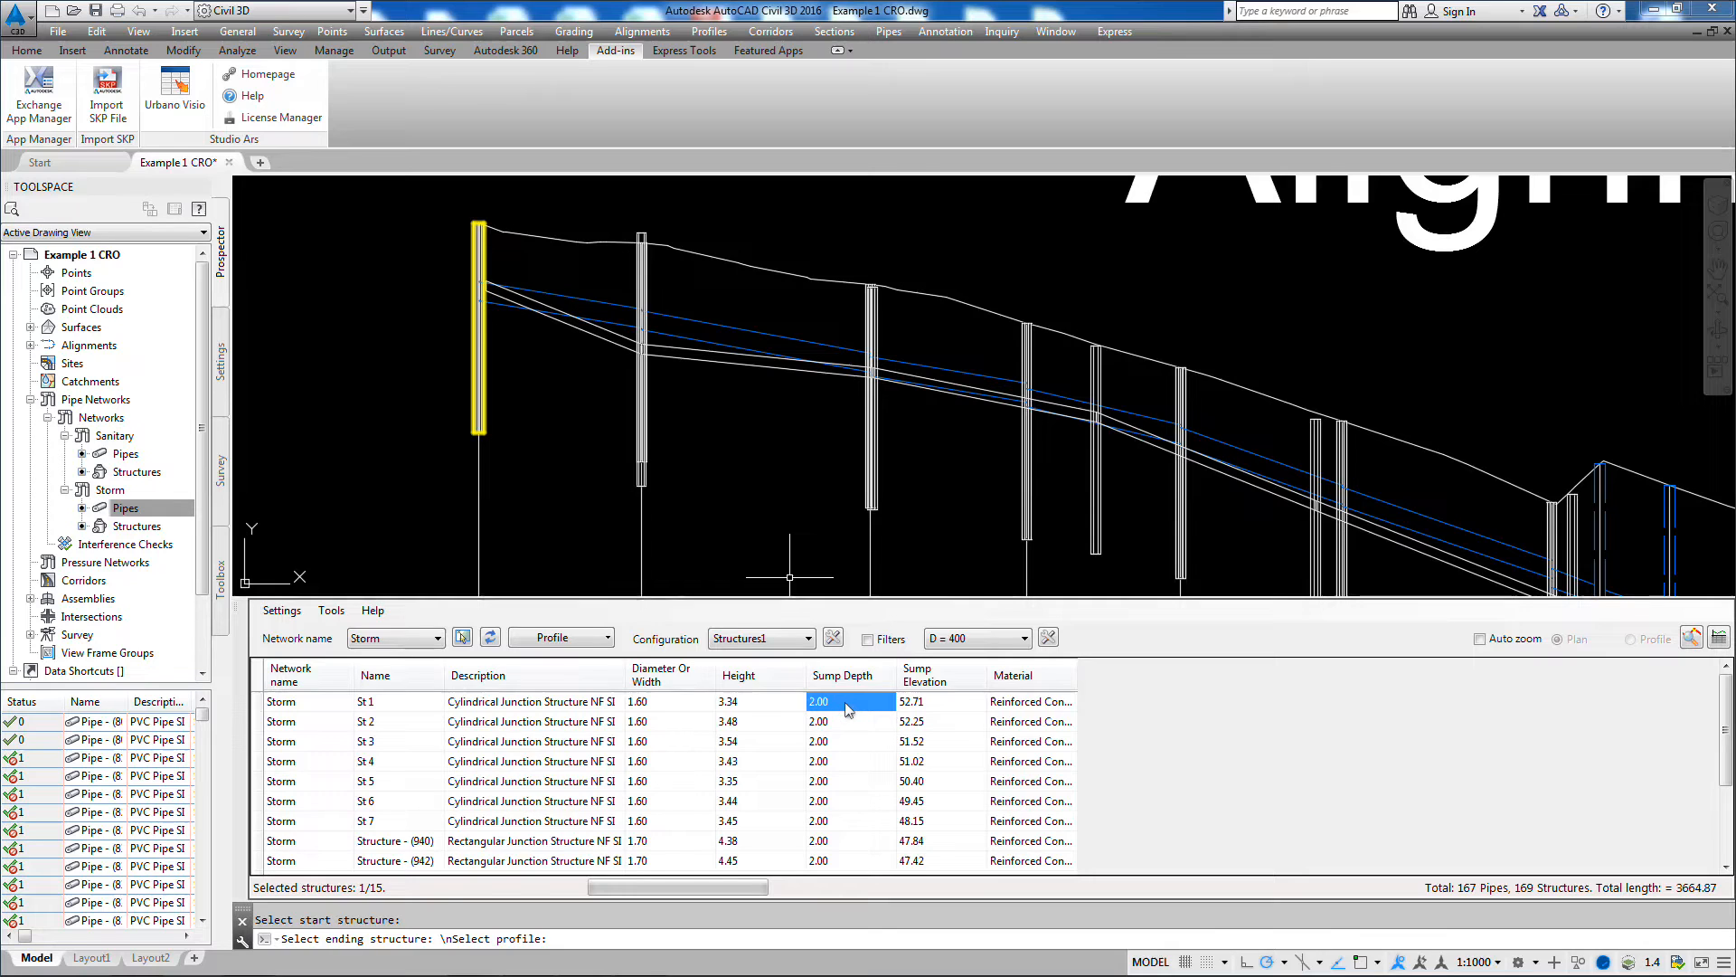
Step: Set the sump depth of structures St 1 through St 5 to 0
drag(845, 709, 857, 787)
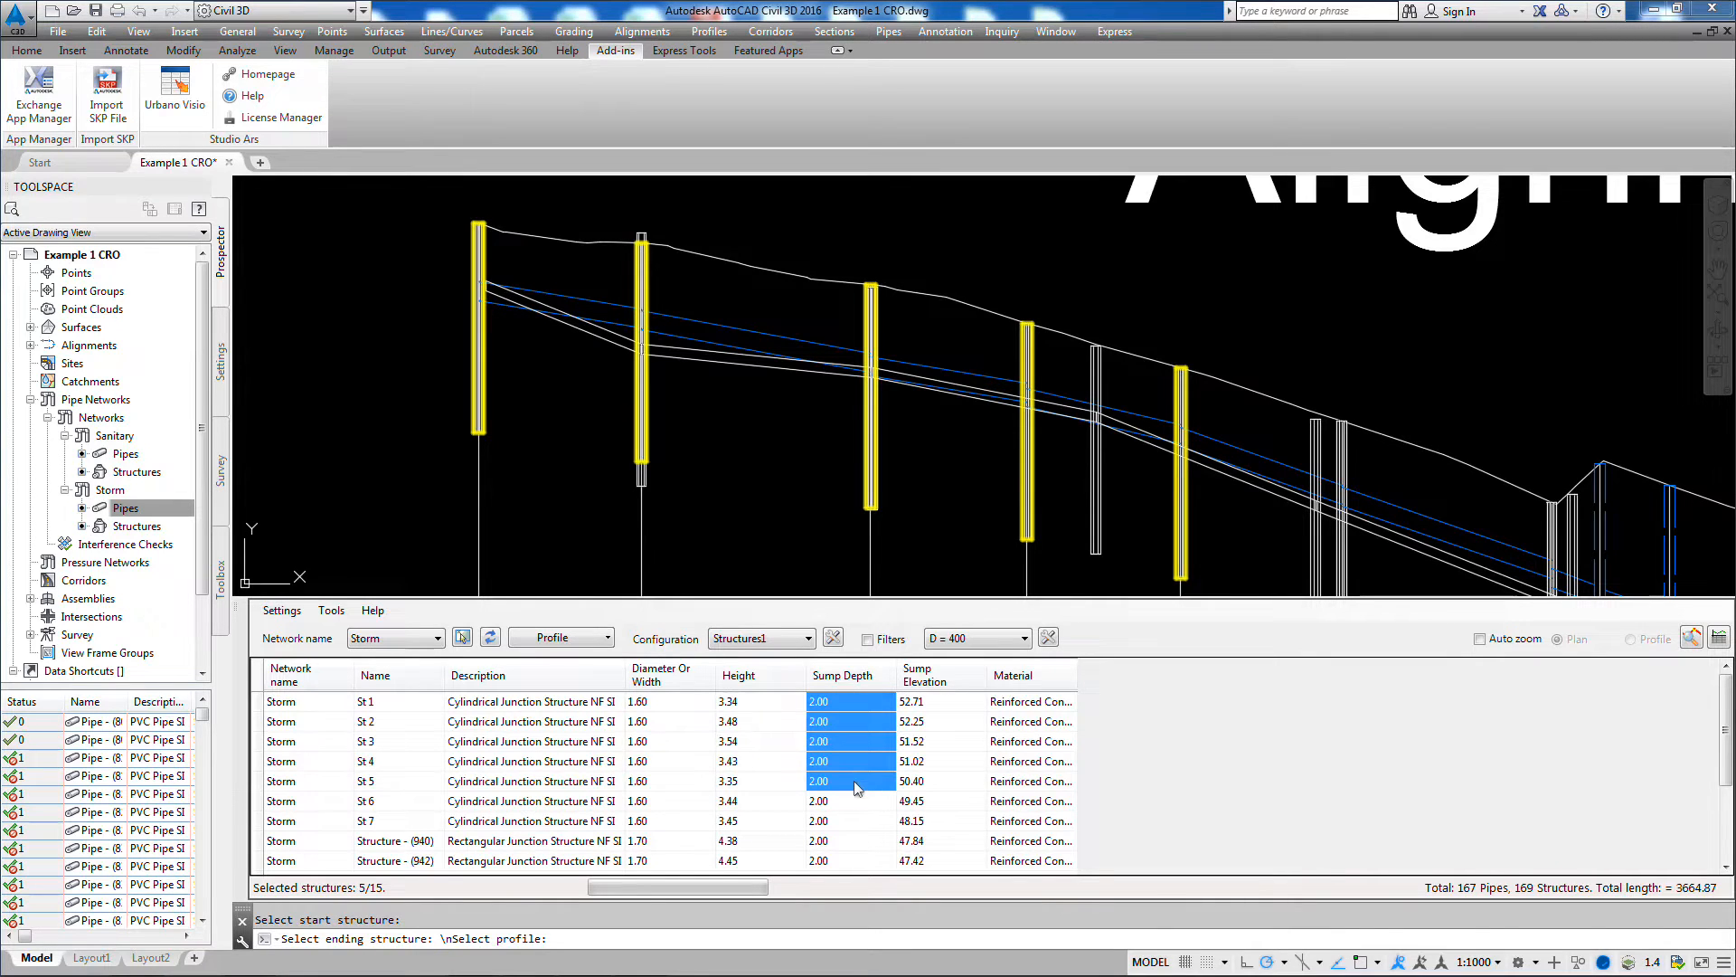
right_click(857, 787)
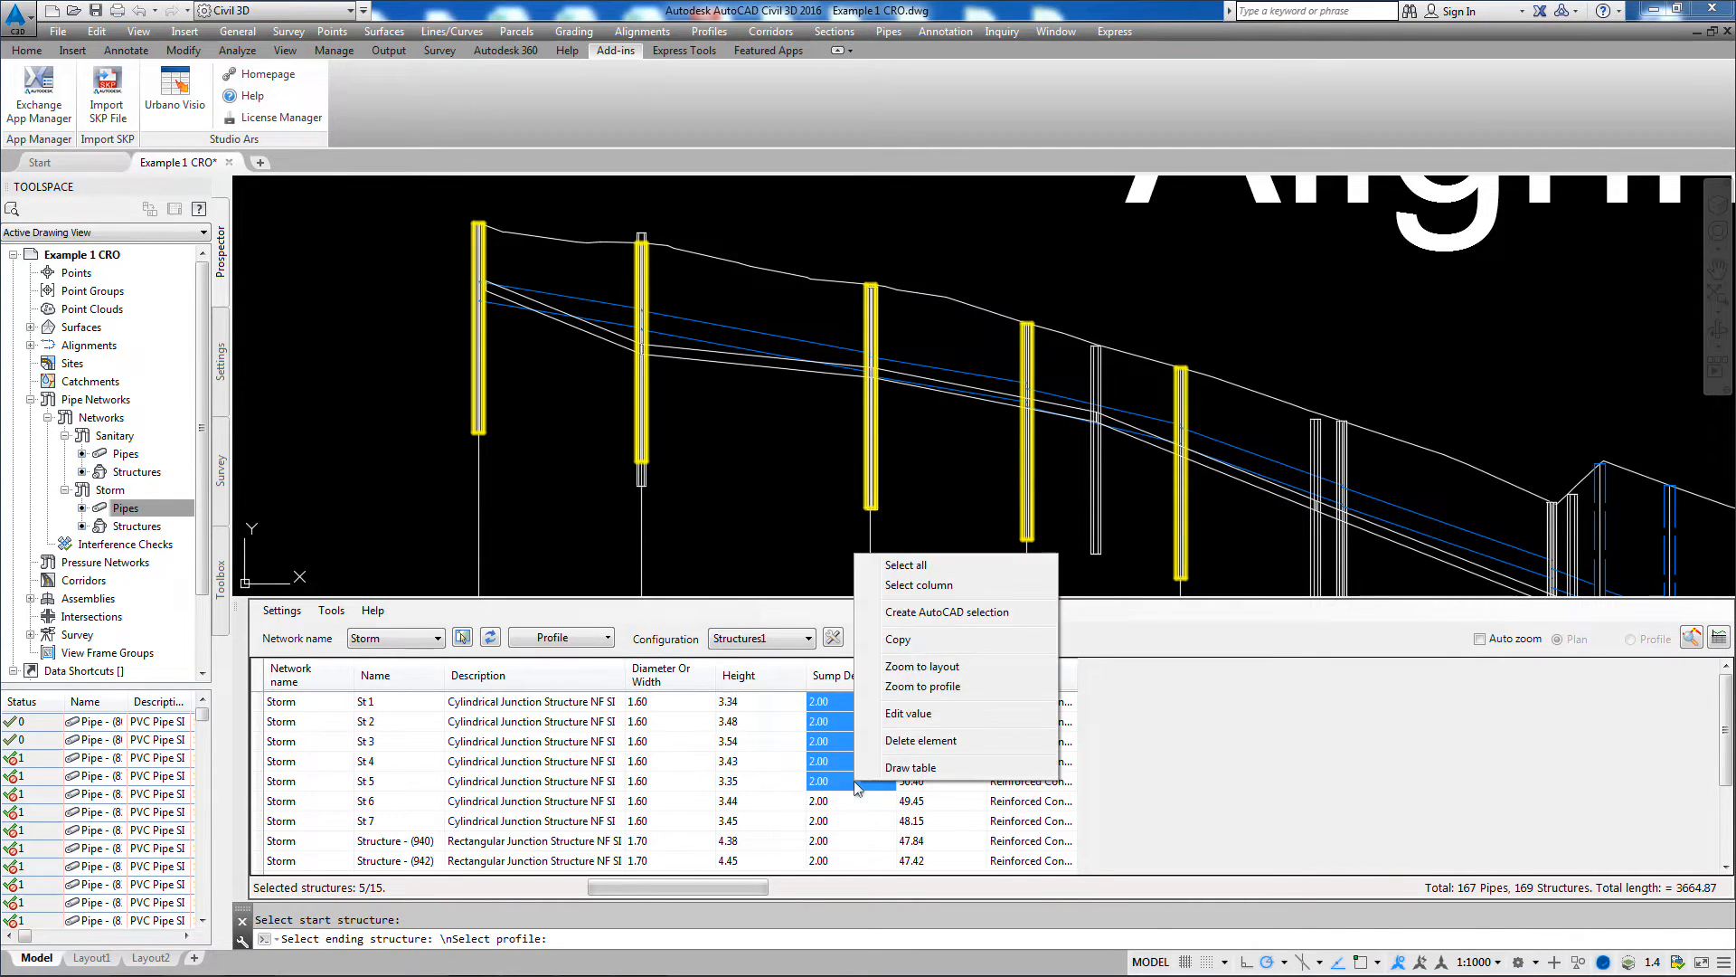
click(895, 720)
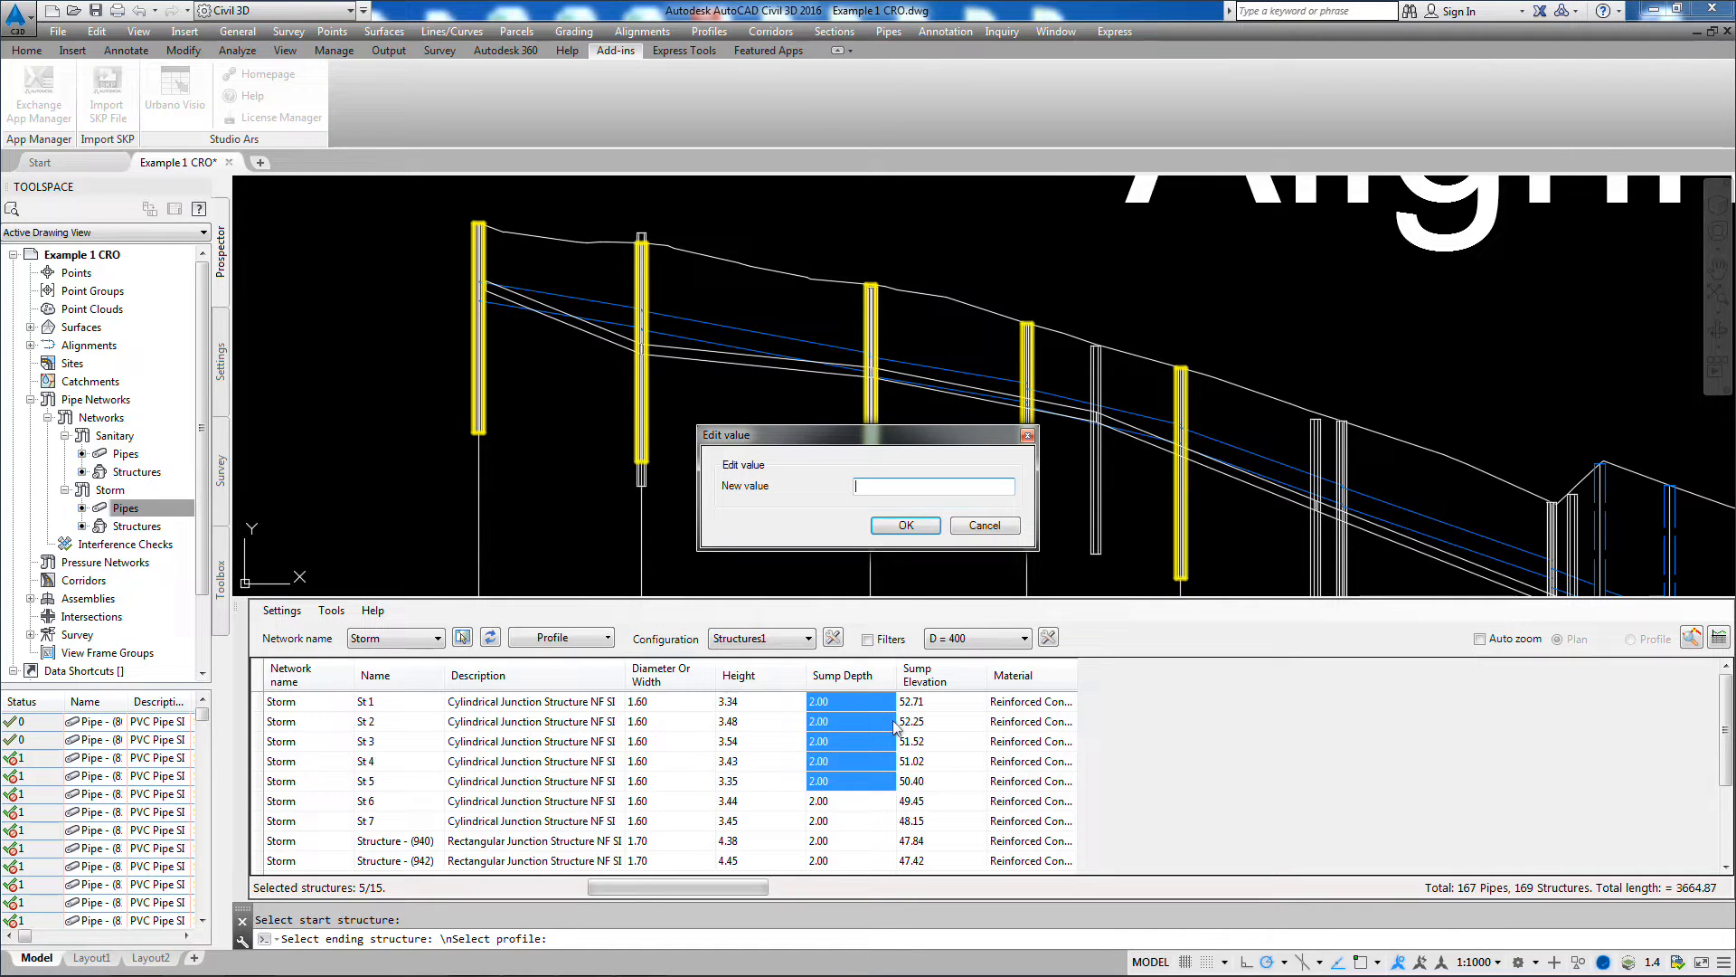
click(915, 528)
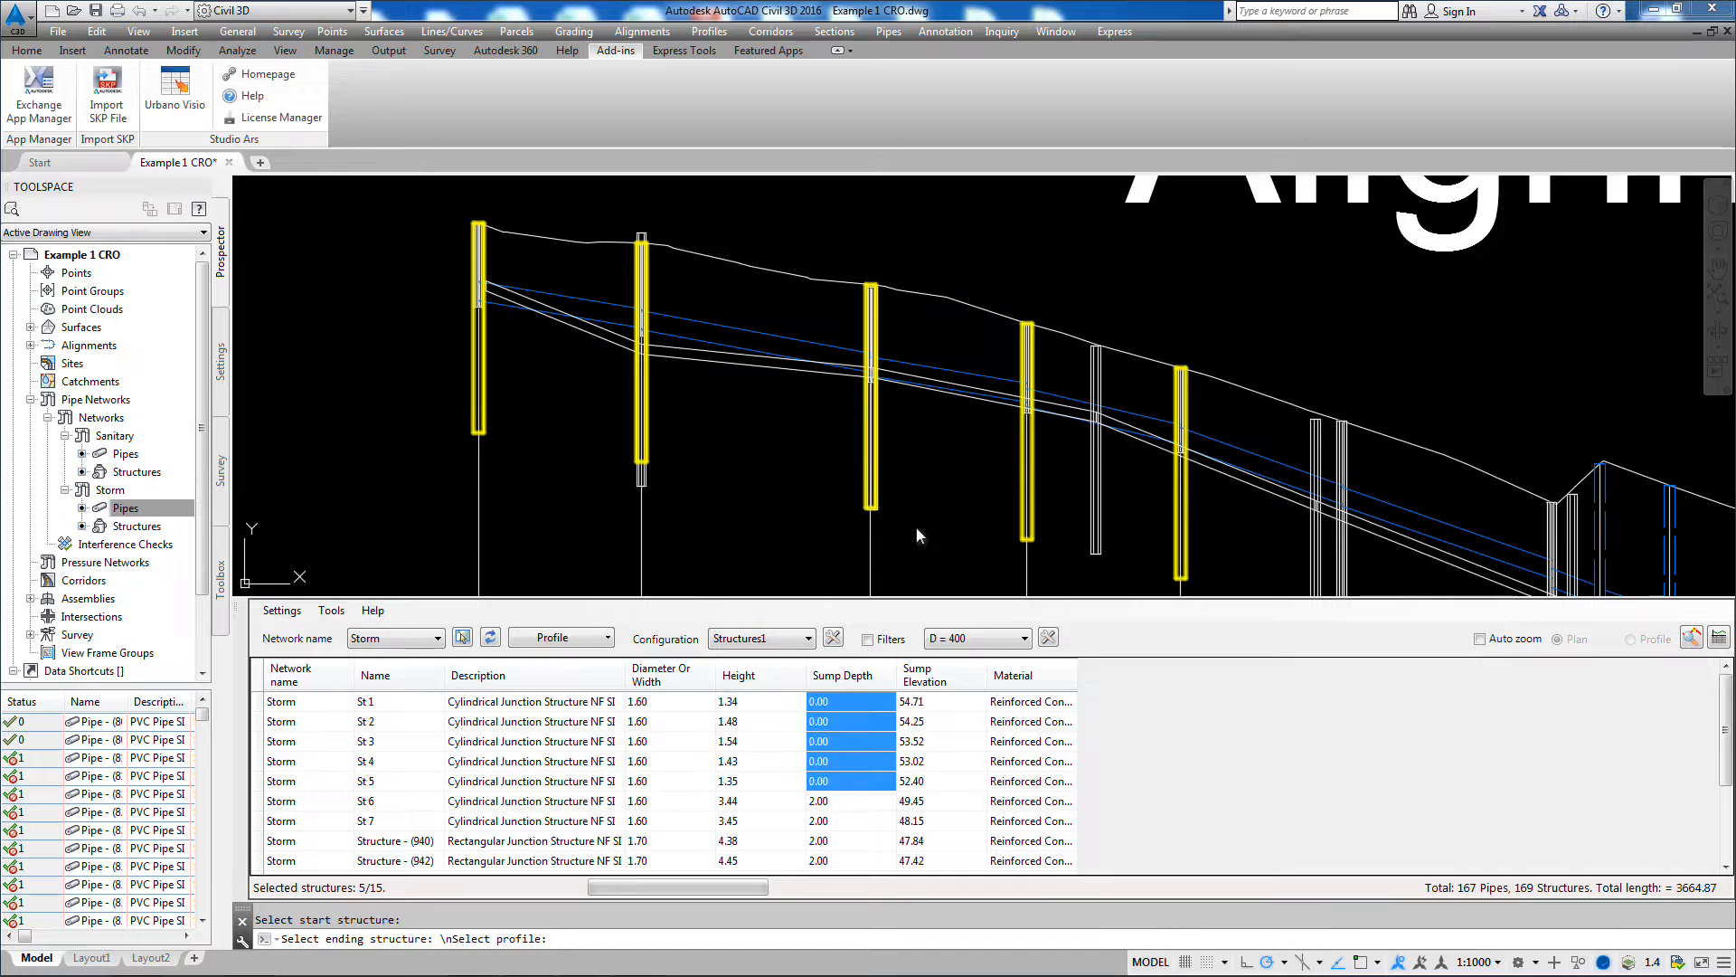
Step: Go through the sump depth cells of structures St 1 to St 5 and check each structure's bottom in the profile
click(865, 704)
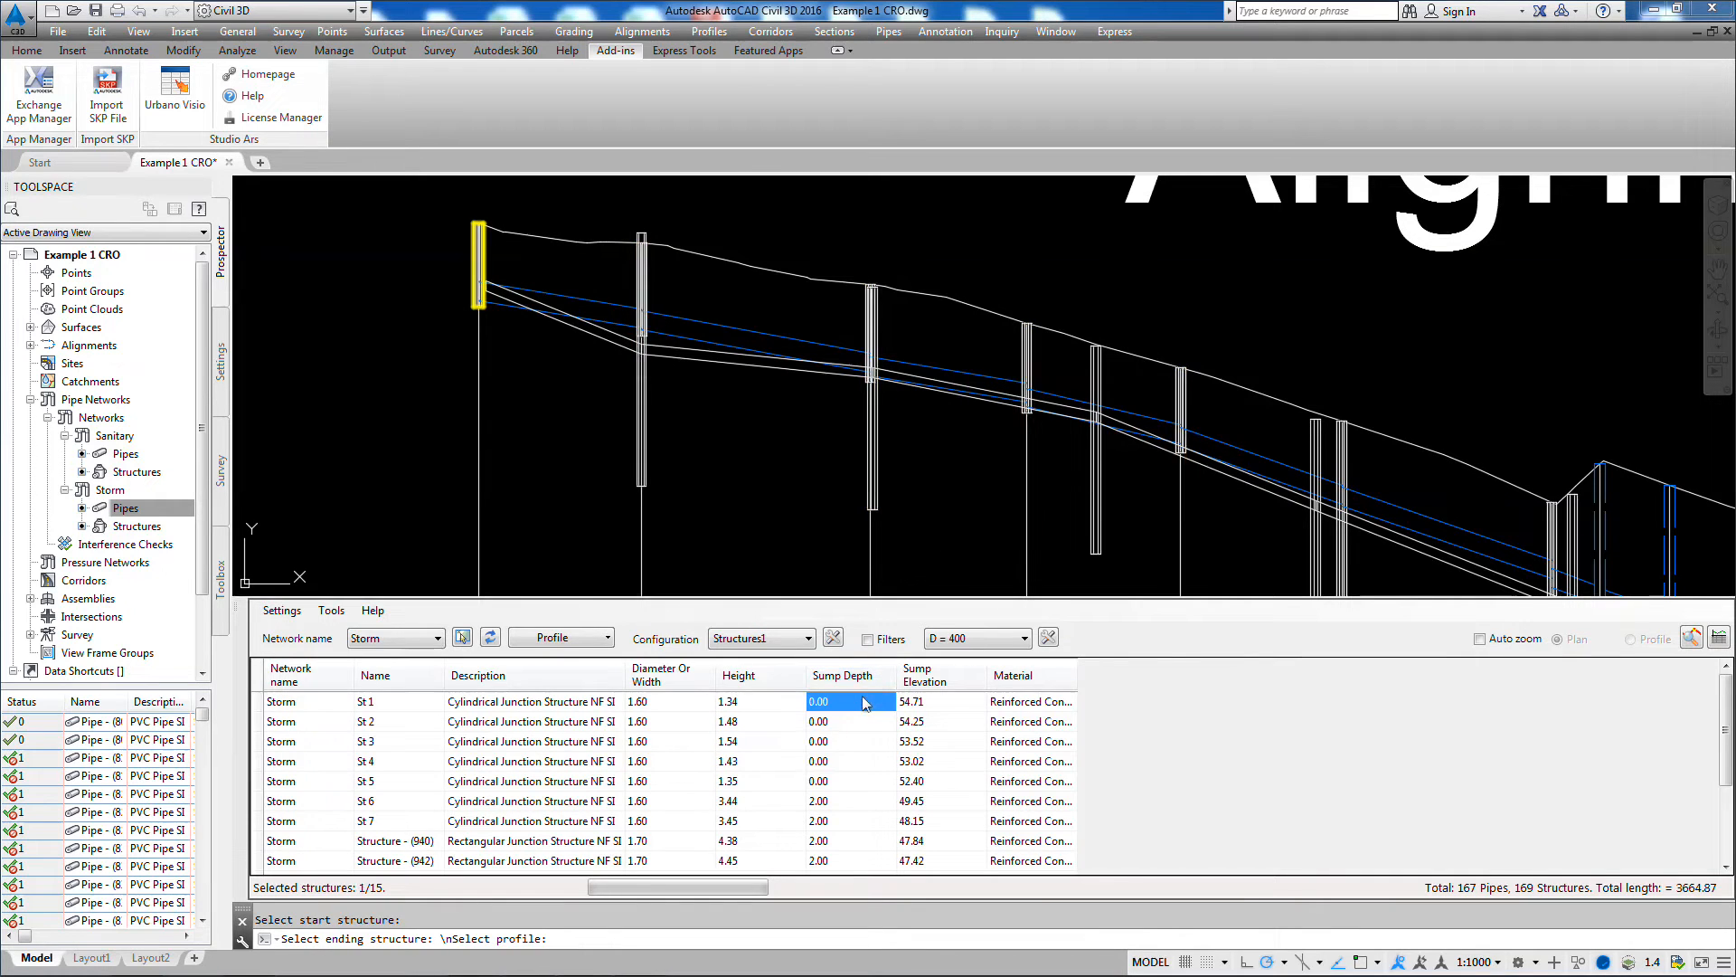
key(Down)
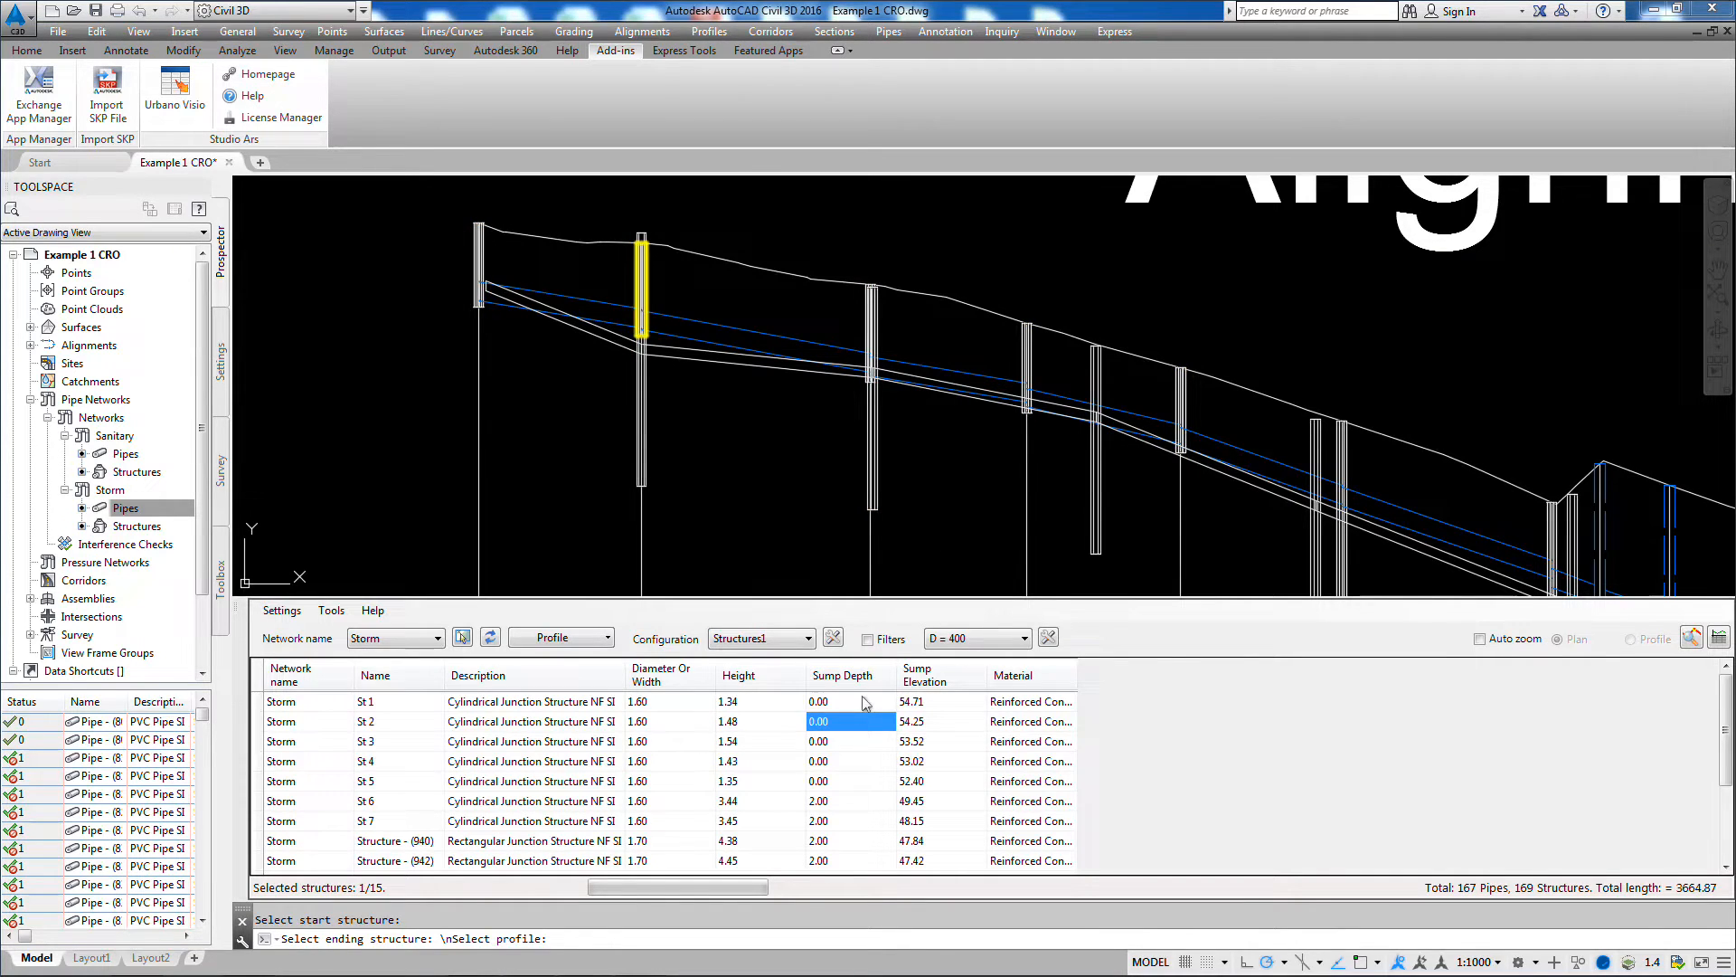
key(Down)
key(Down)
key(Down)
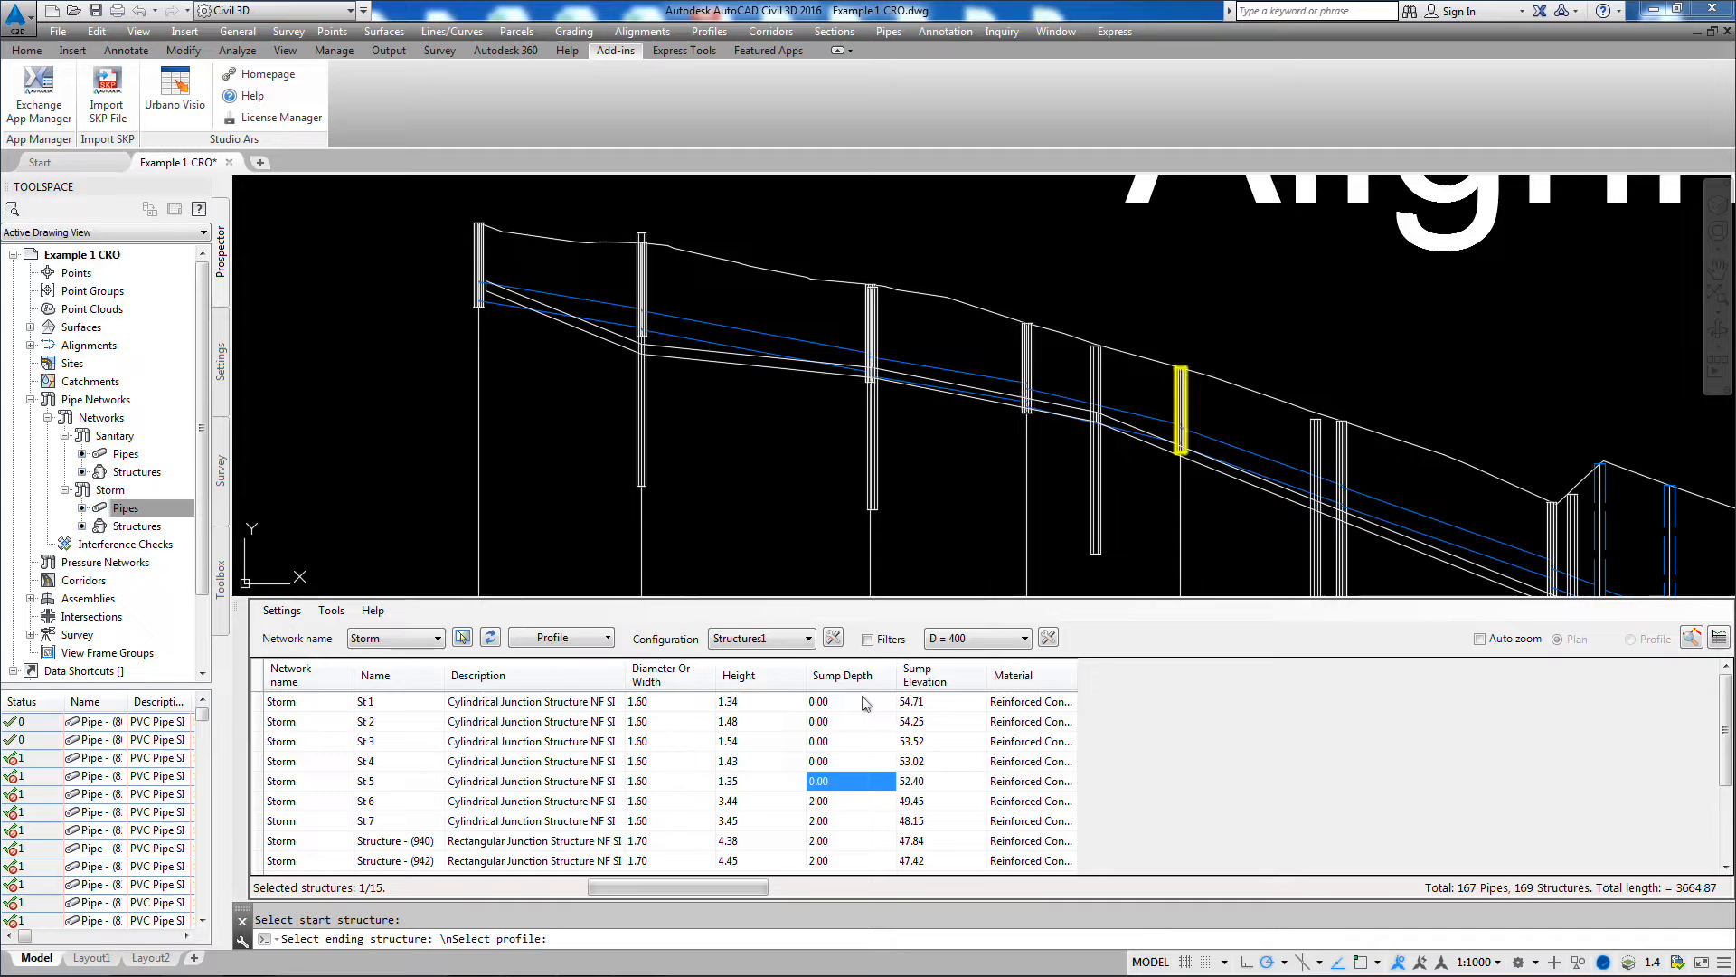
key(Down)
key(Up)
key(Up)
key(Up)
key(Up)
key(Up)
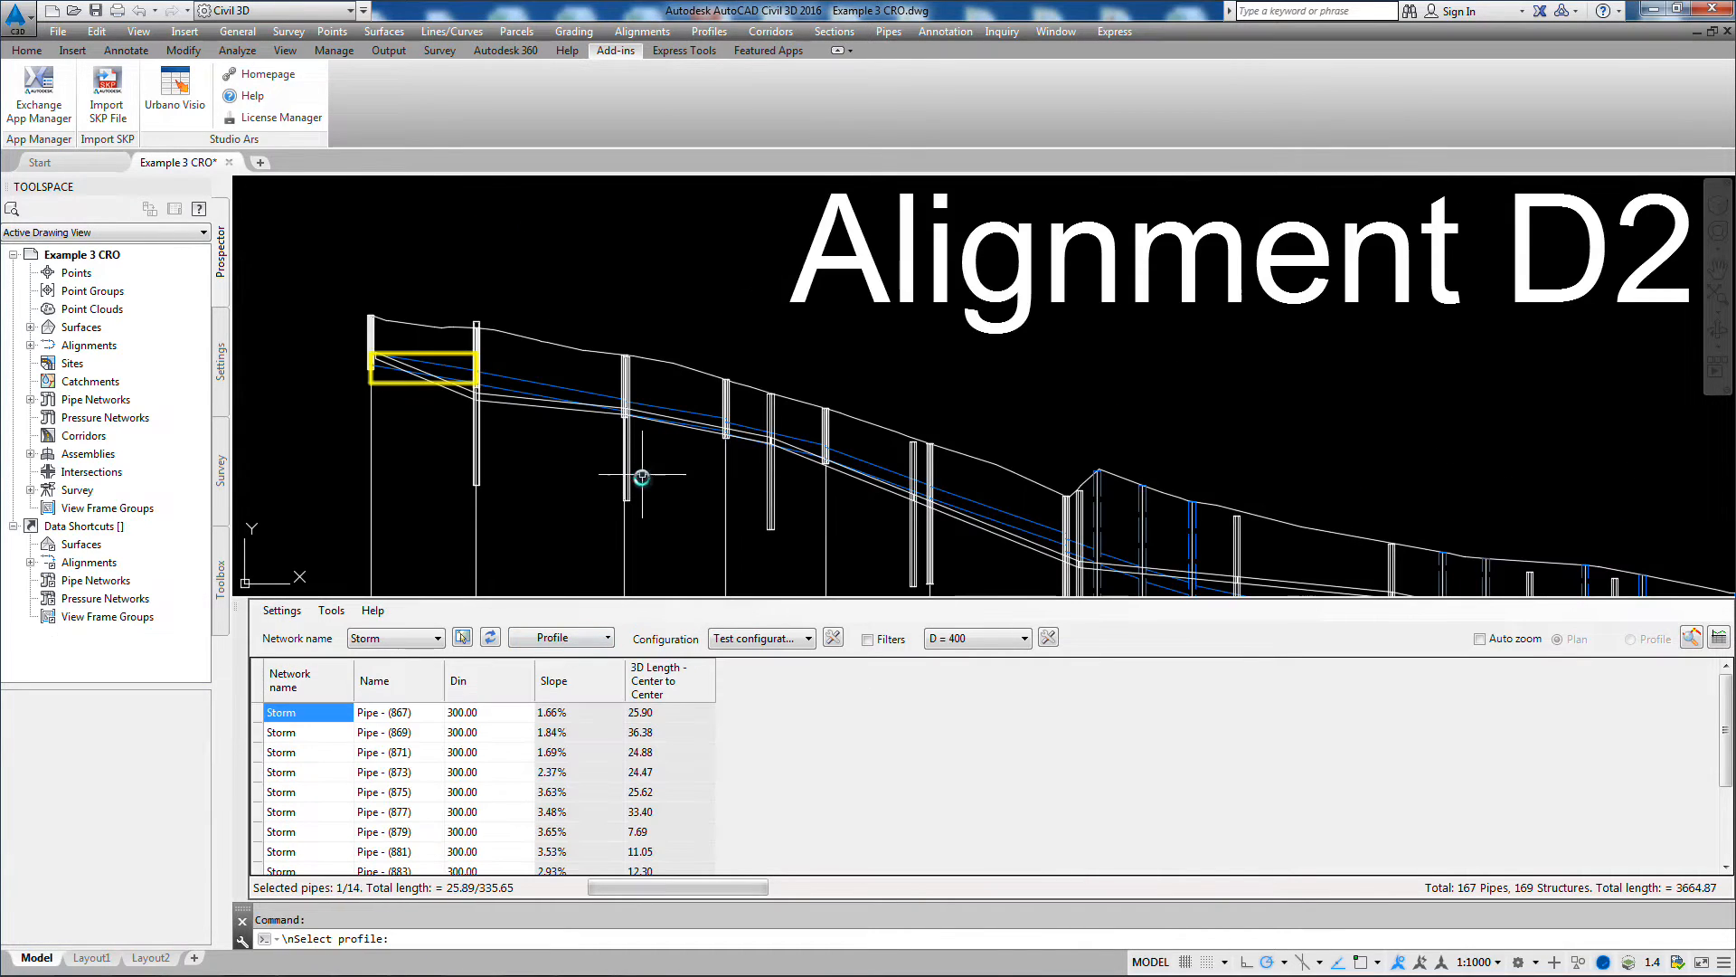
scroll(660, 434, down, 2)
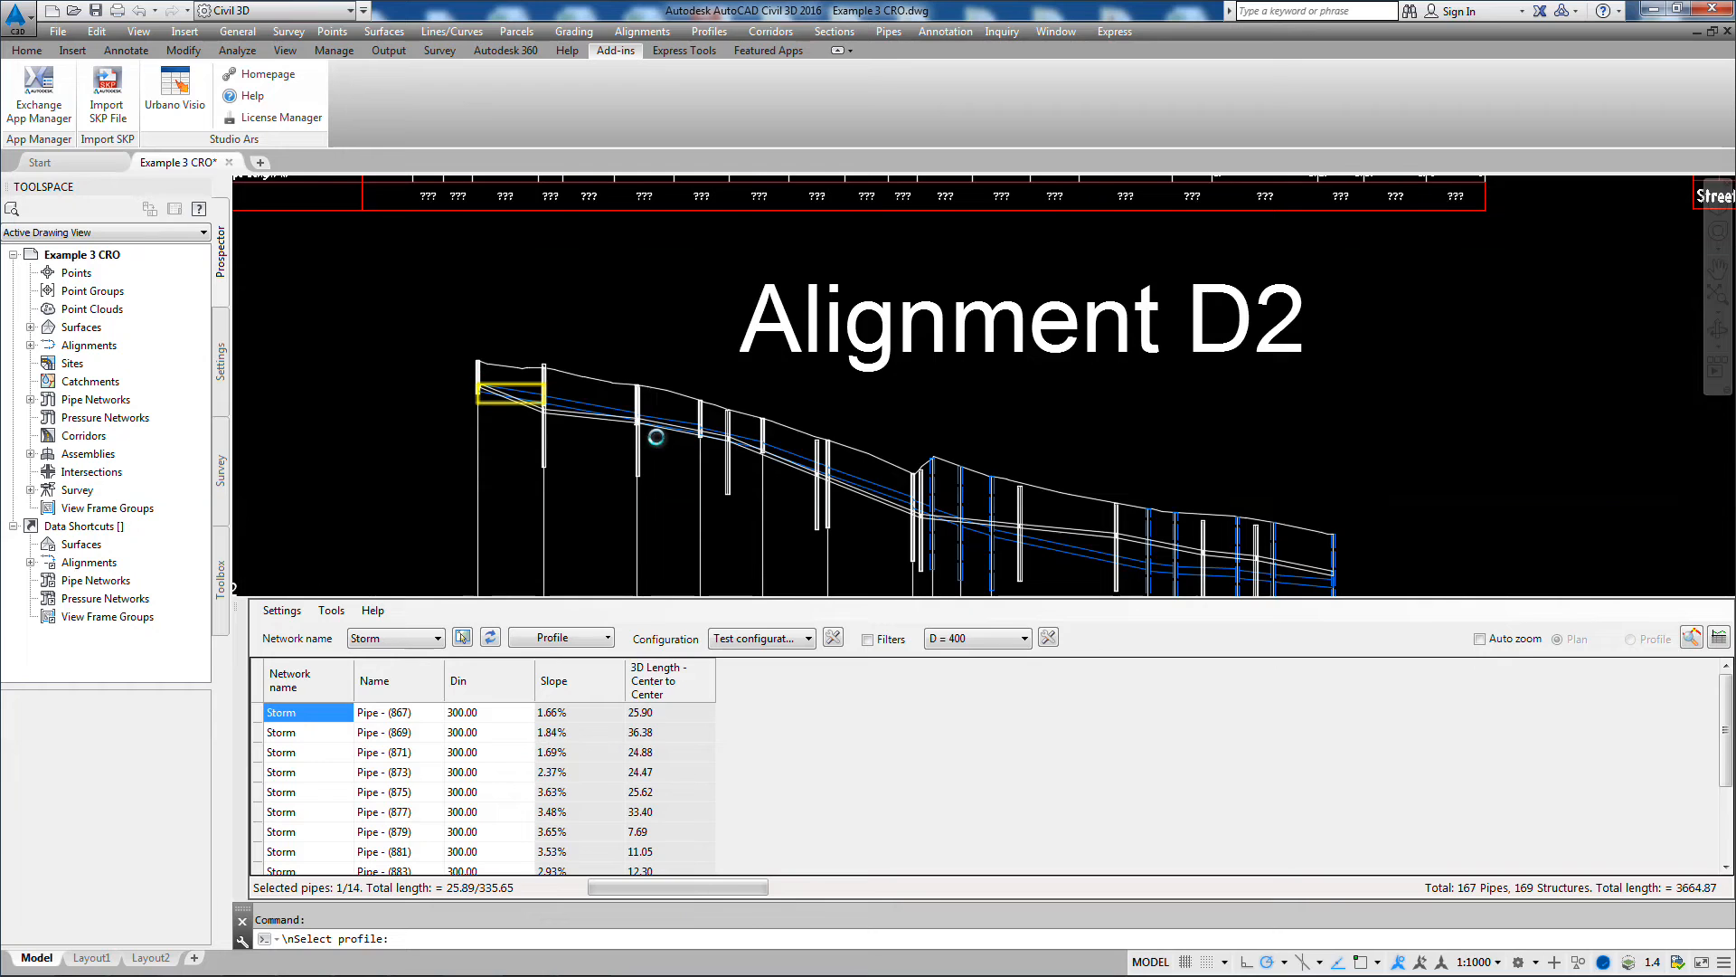
Step: Load the Storm pipes of the Alignment D2 profile into the table and display them with the Test configuration
scroll(656, 437, down, 3)
mouse_move(422, 443)
middle_down()
mouse_move(732, 429)
mouse_move(921, 409)
mouse_move(926, 393)
middle_up()
click(566, 639)
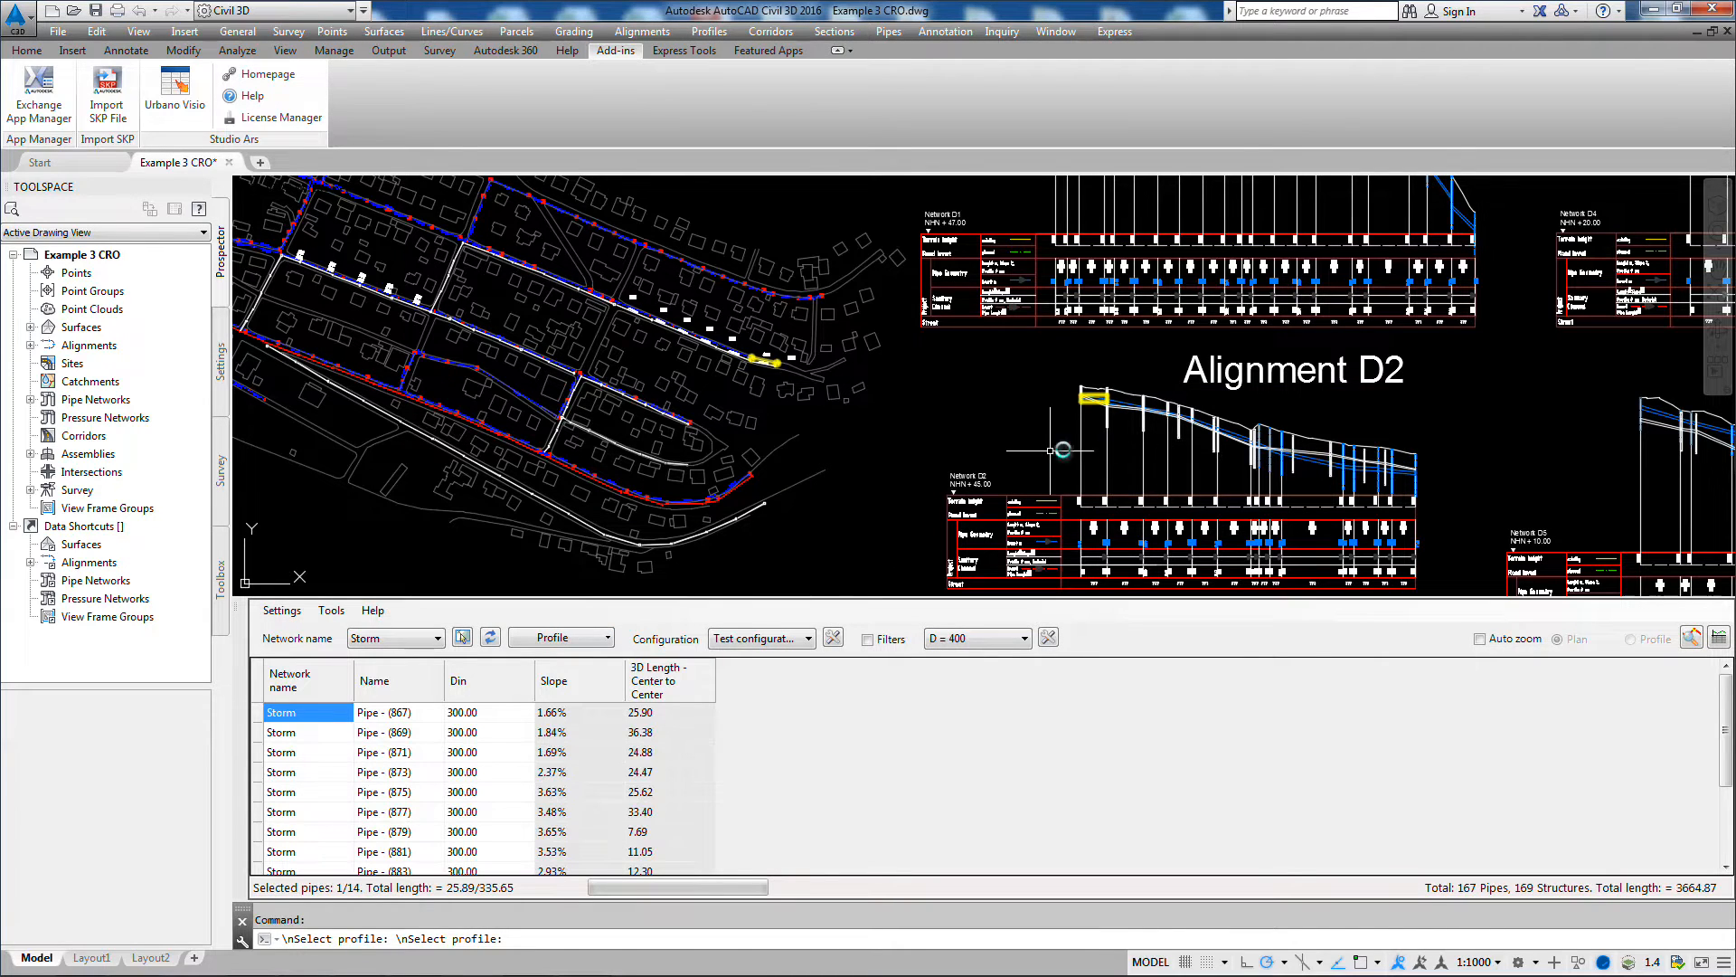
click(813, 642)
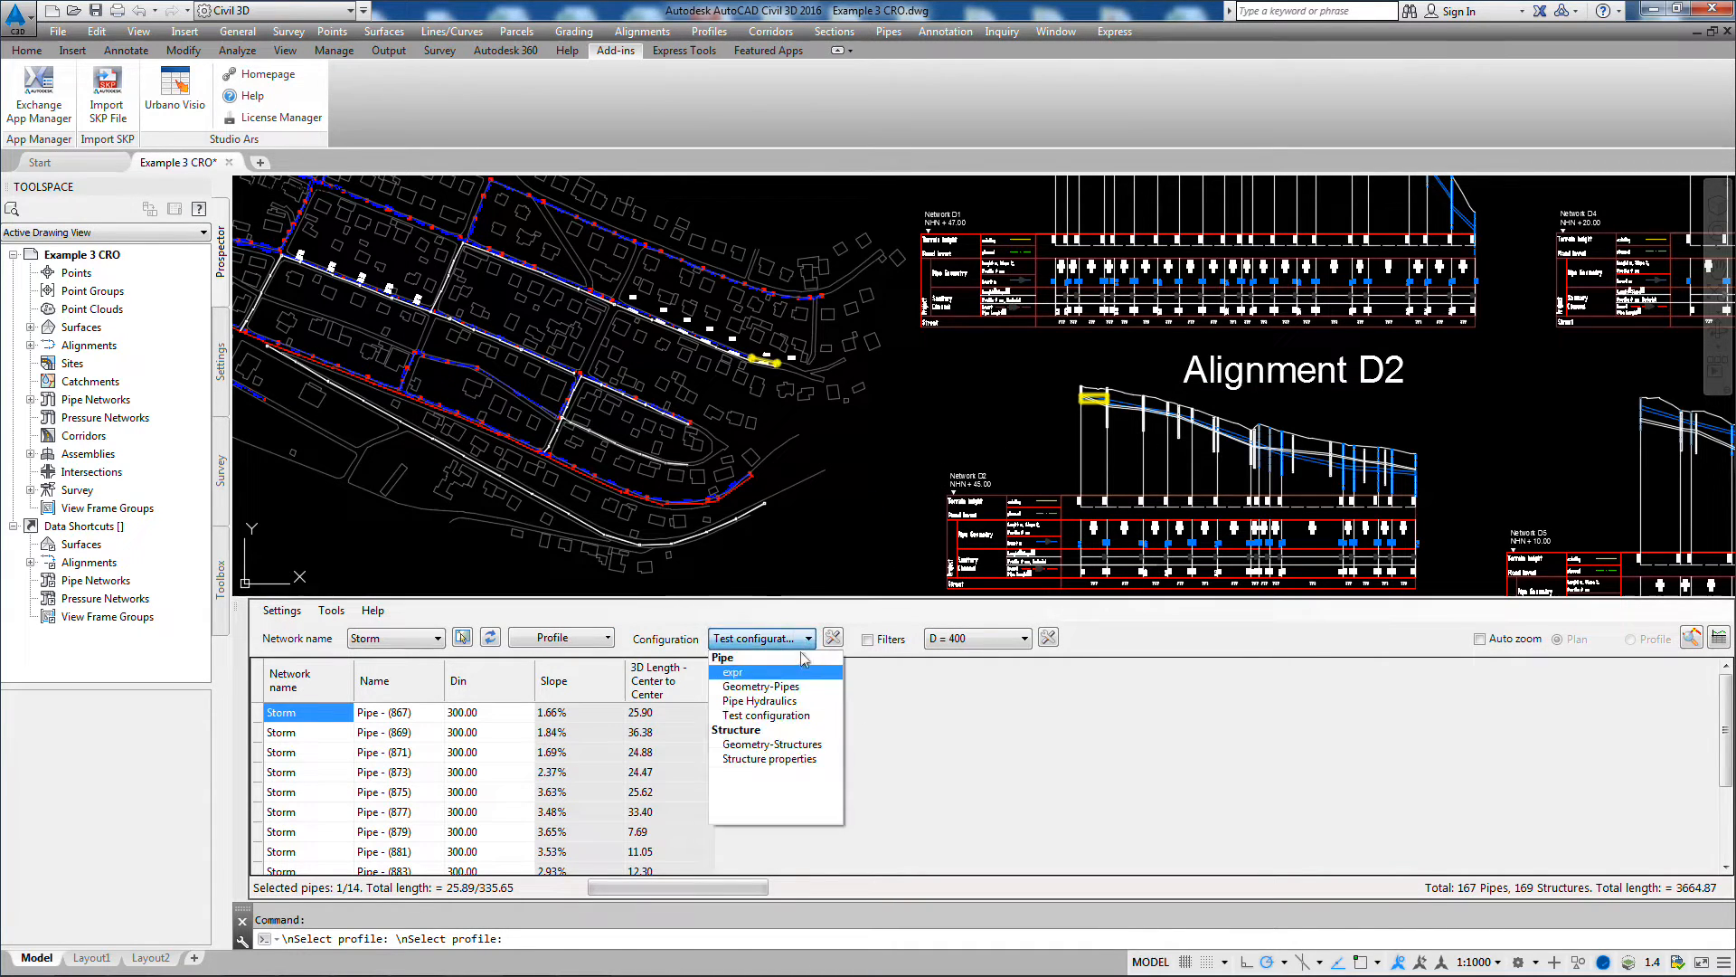
click(751, 717)
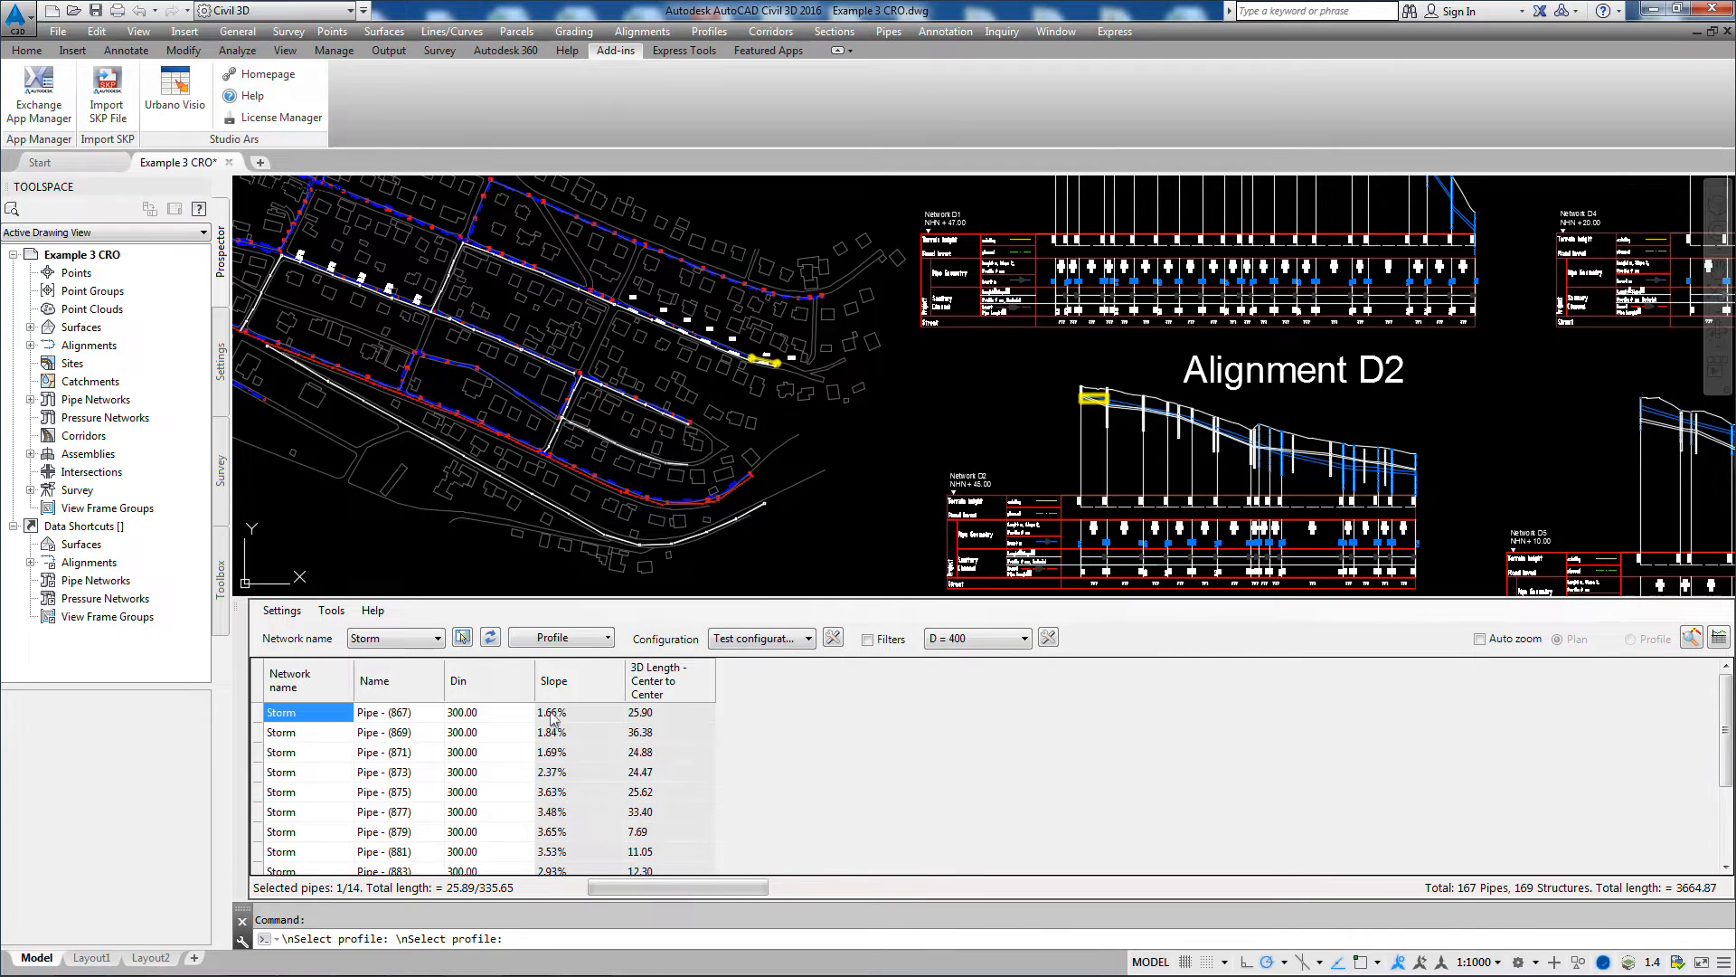
Step: Locate Pipe - (869) from its table row and examine its name label between St 2 and St 3 in plan
click(321, 738)
click(379, 739)
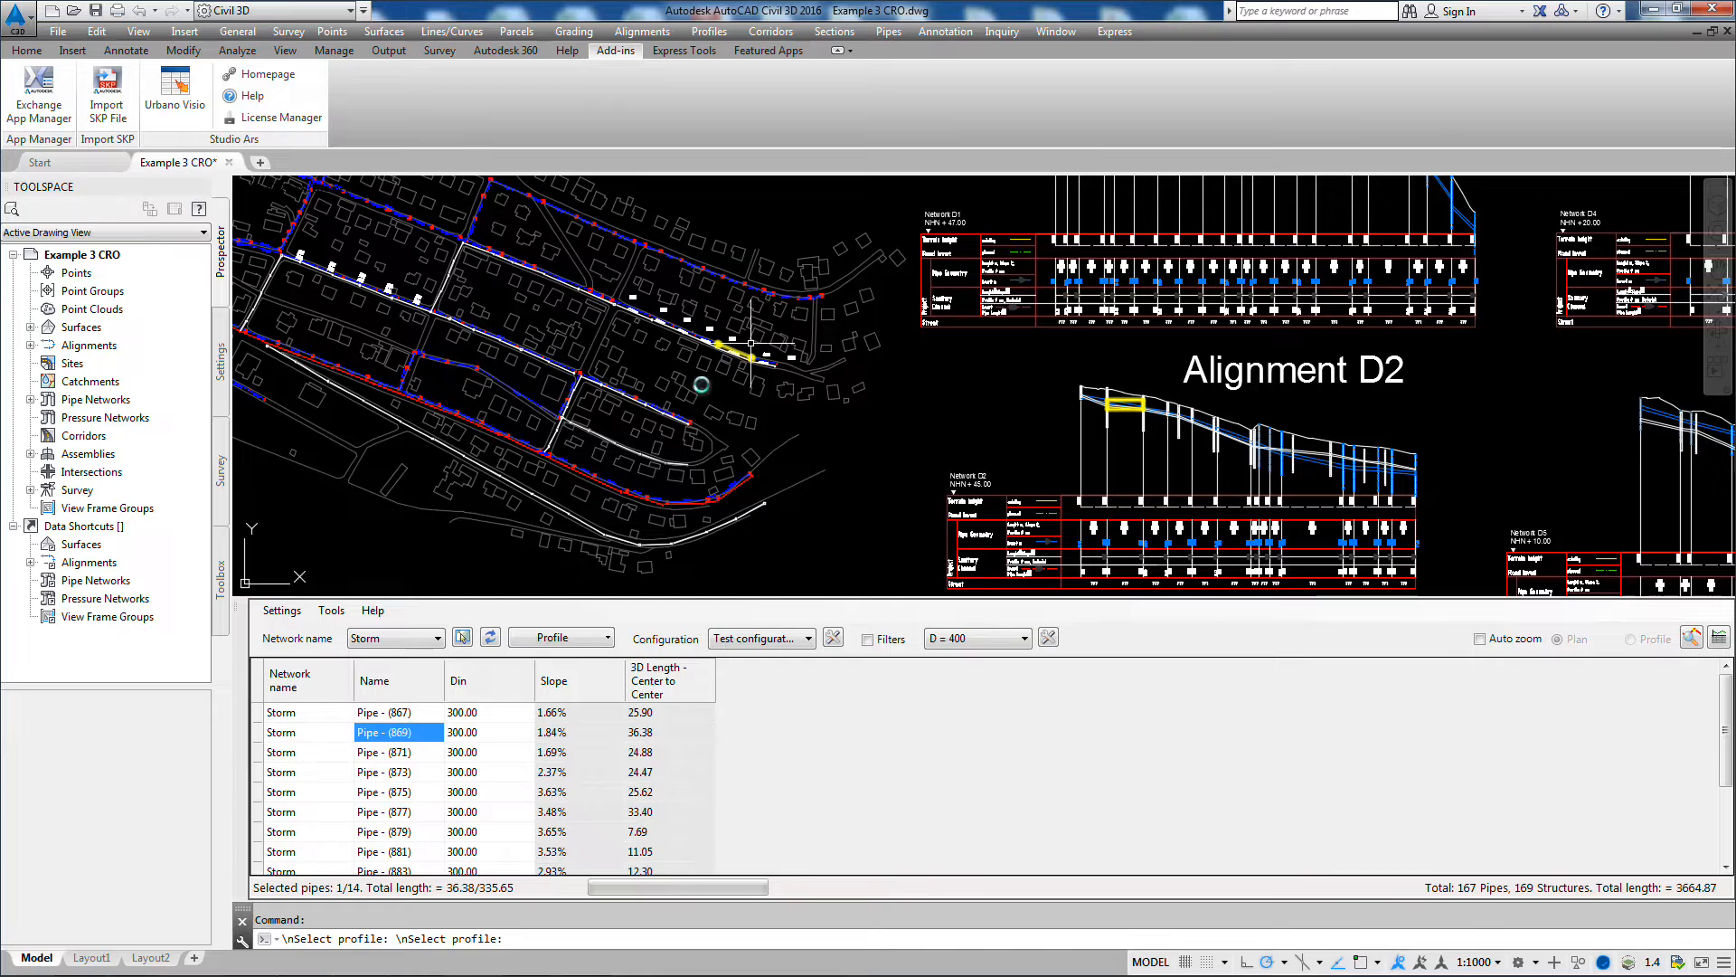
scroll(772, 373, up, 8)
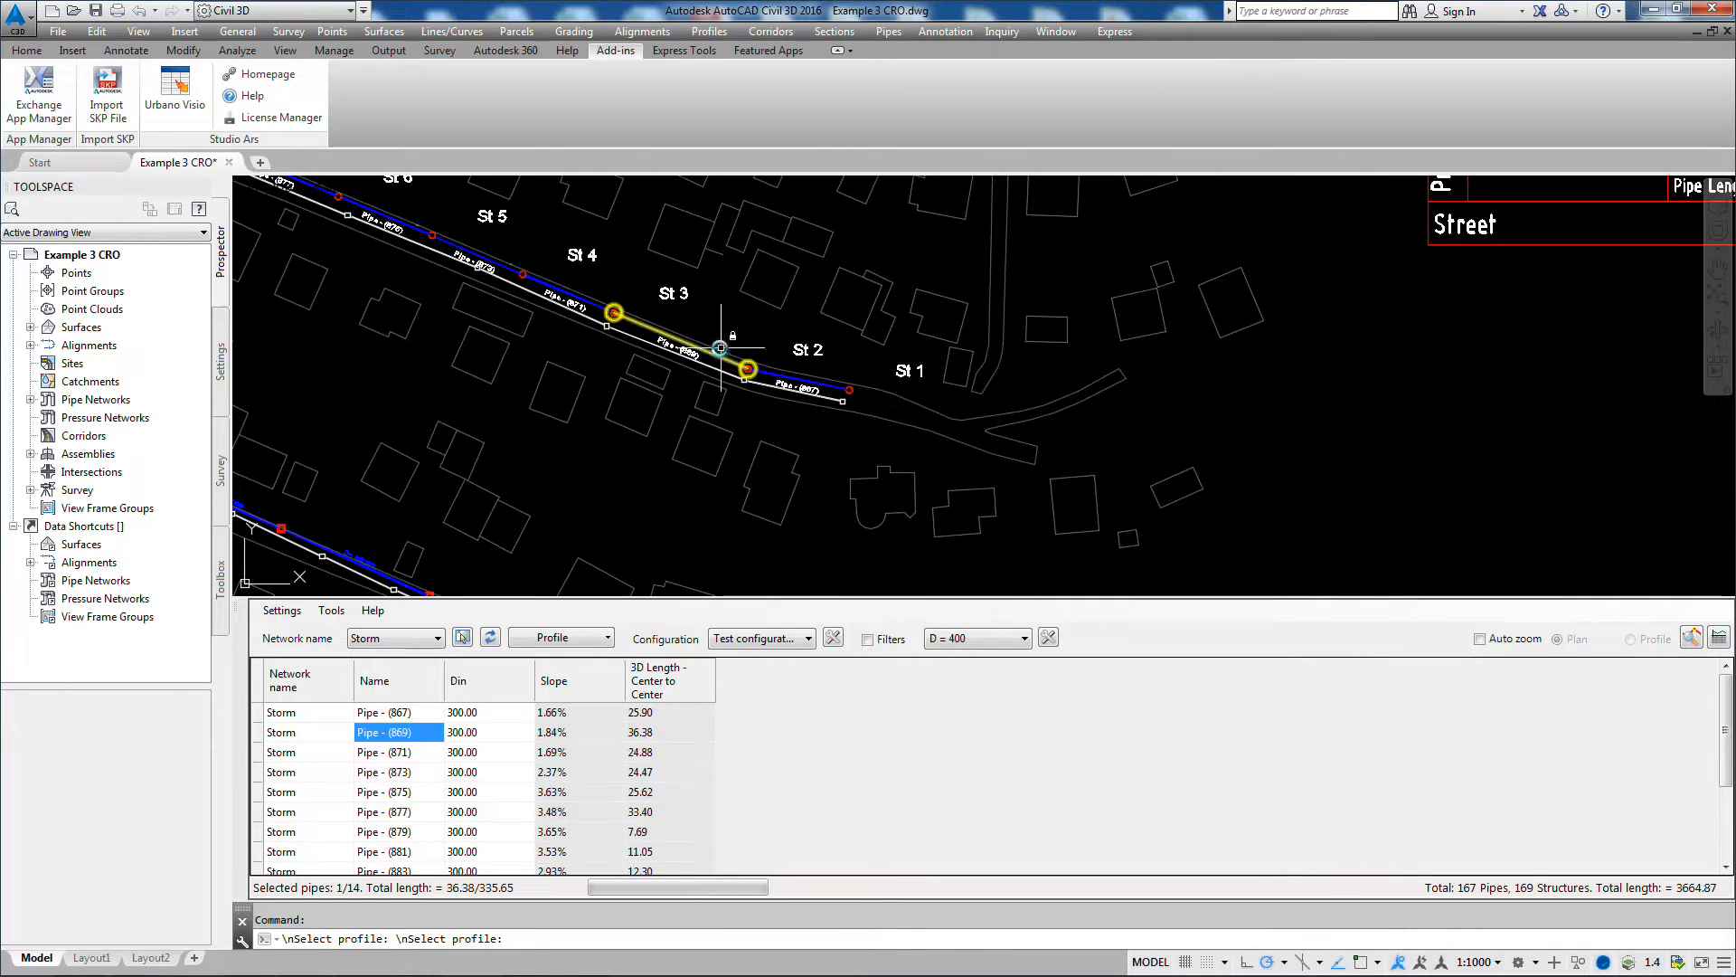
middle_drag(592, 337, 699, 390)
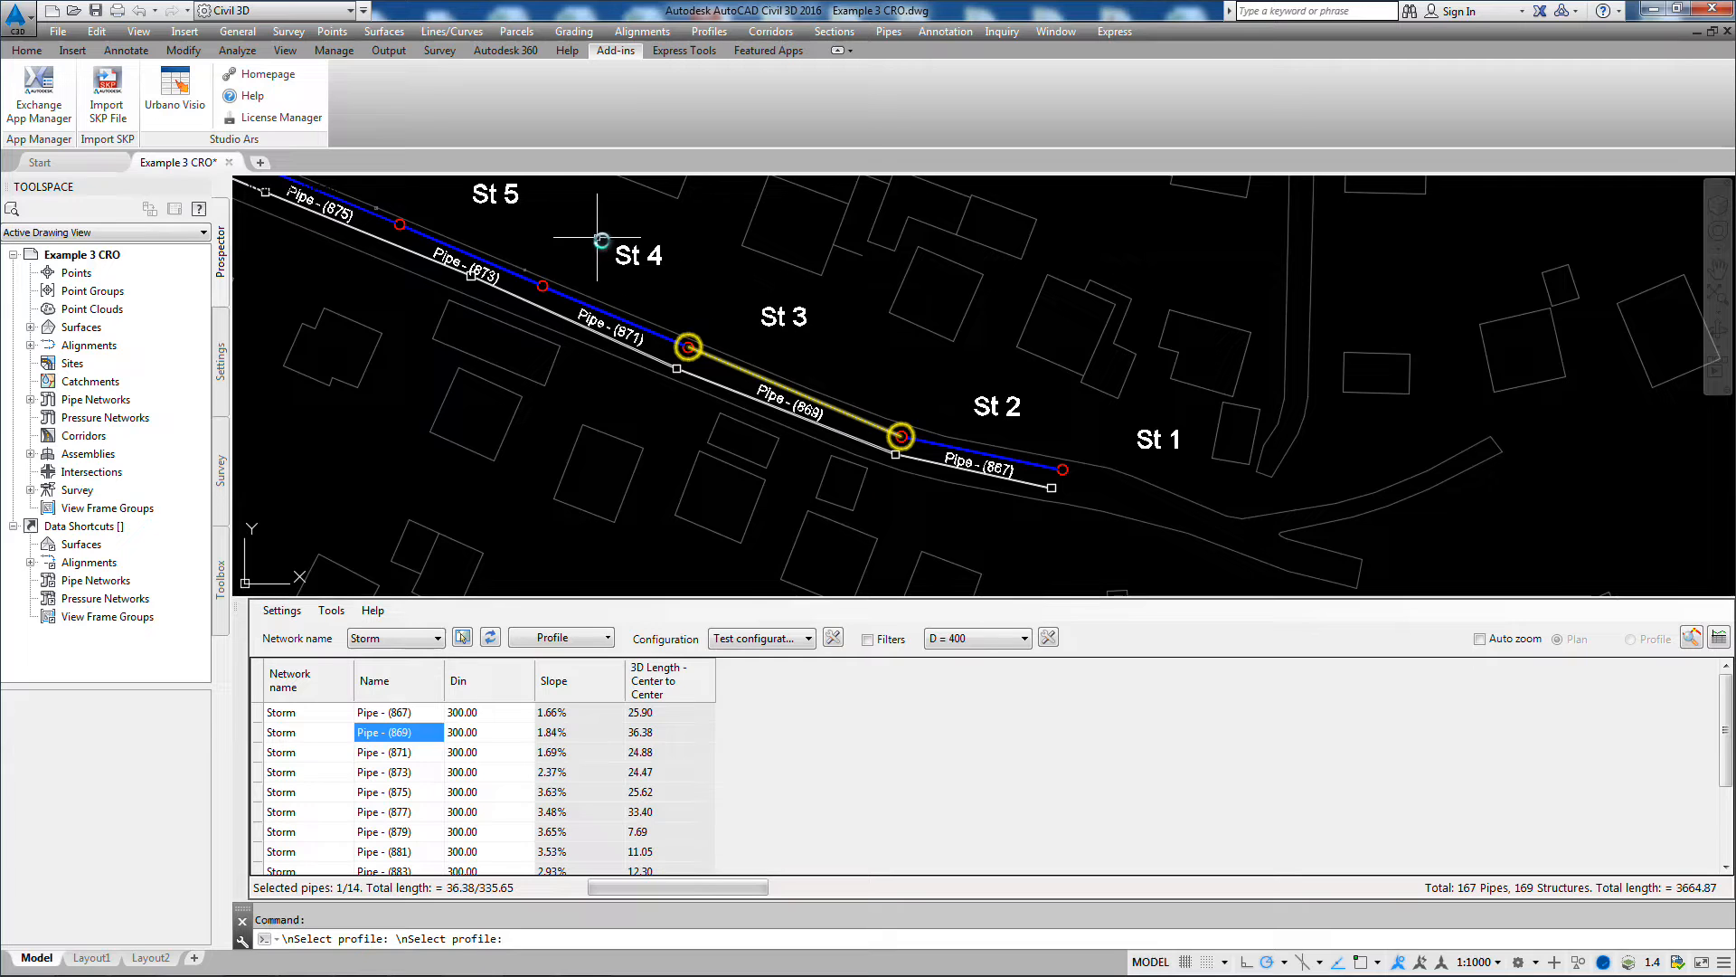
scroll(570, 312, up, 2)
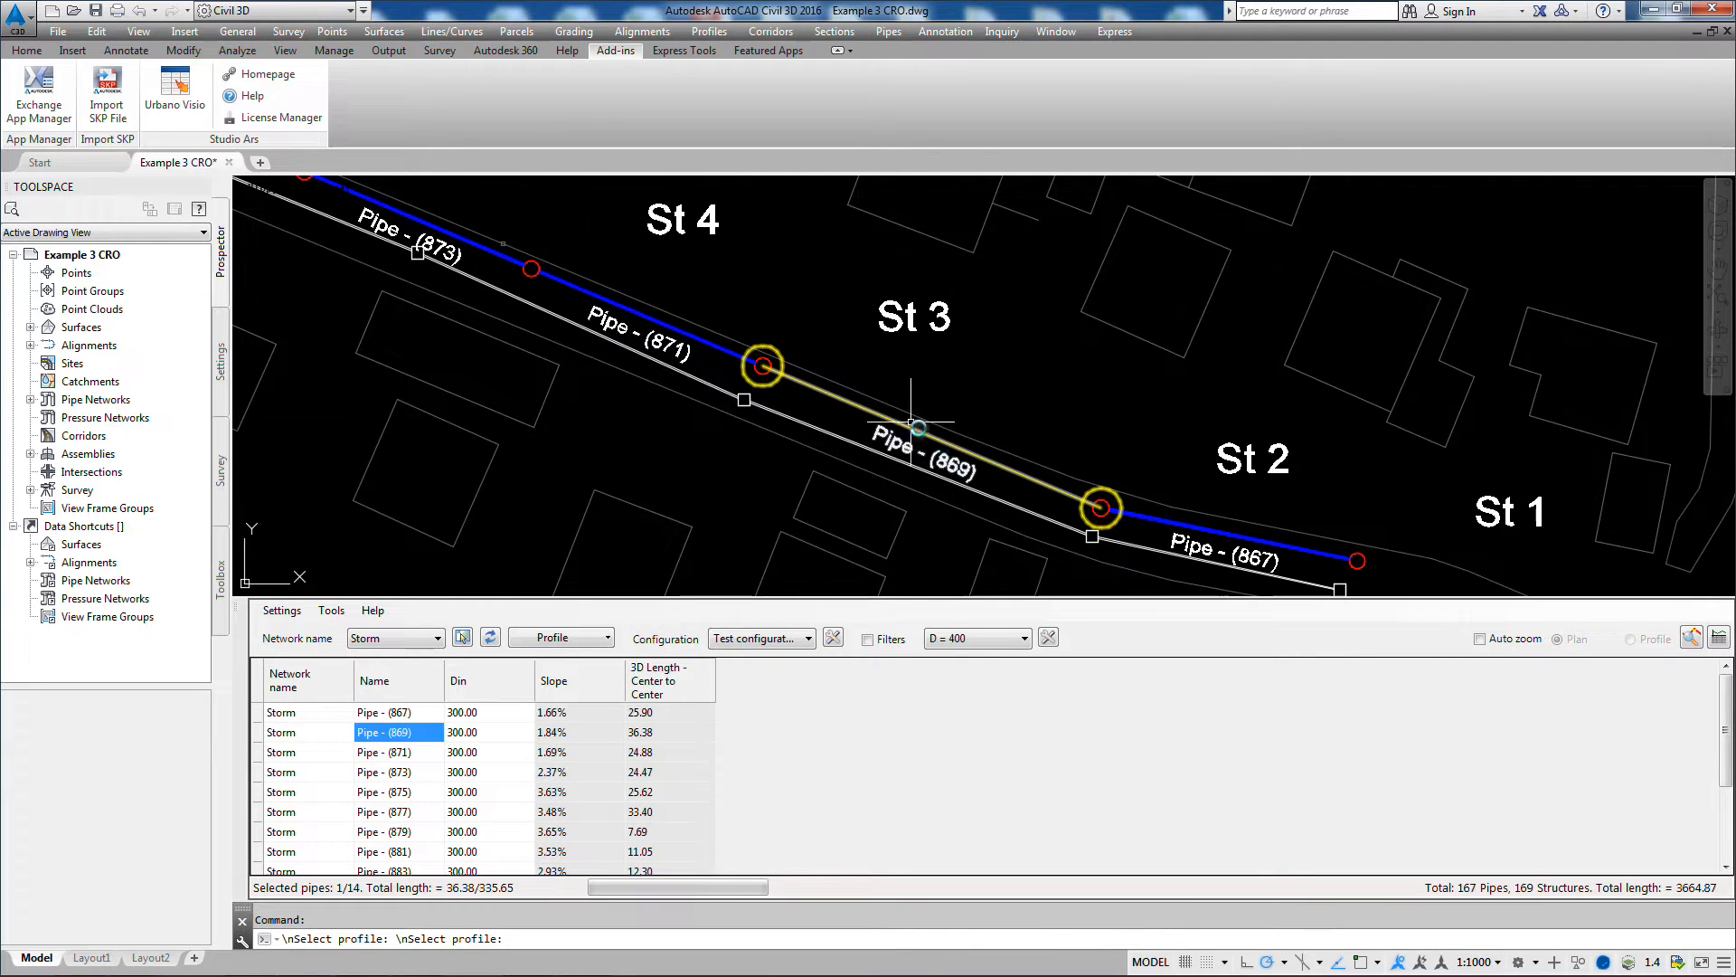
scroll(834, 372, down, 2)
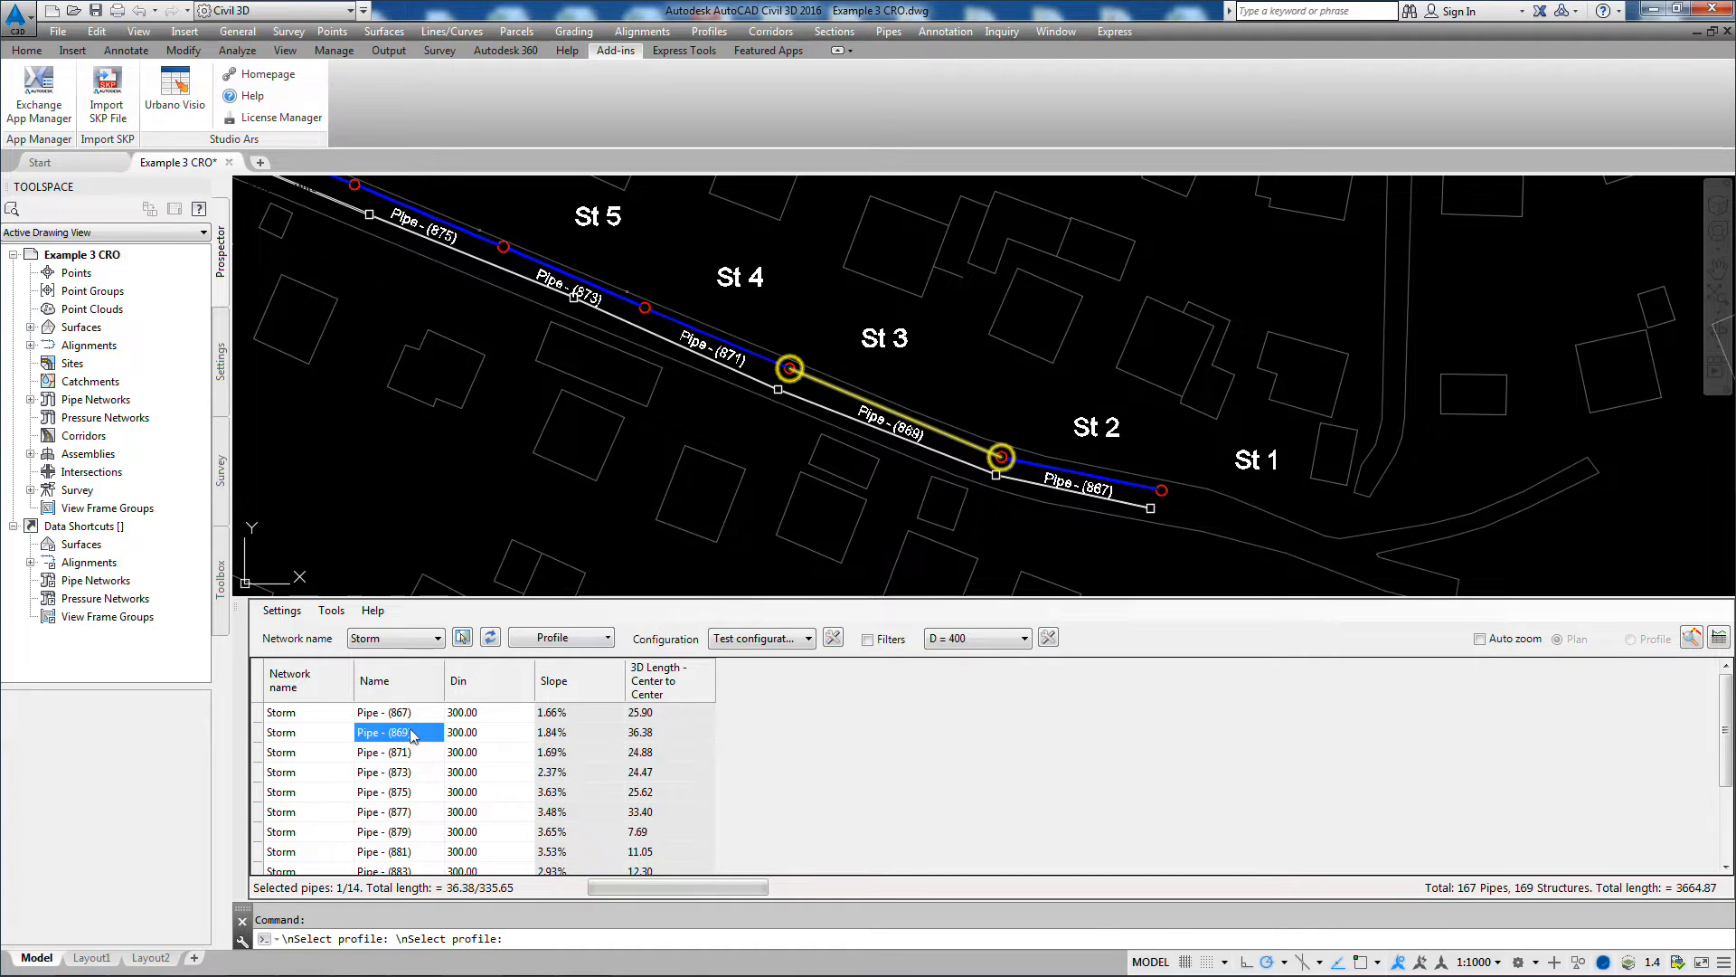
Step: Rename all the listed Storm pipes after their start and end structures with the pattern "Pipe @ - #"
right_click(412, 736)
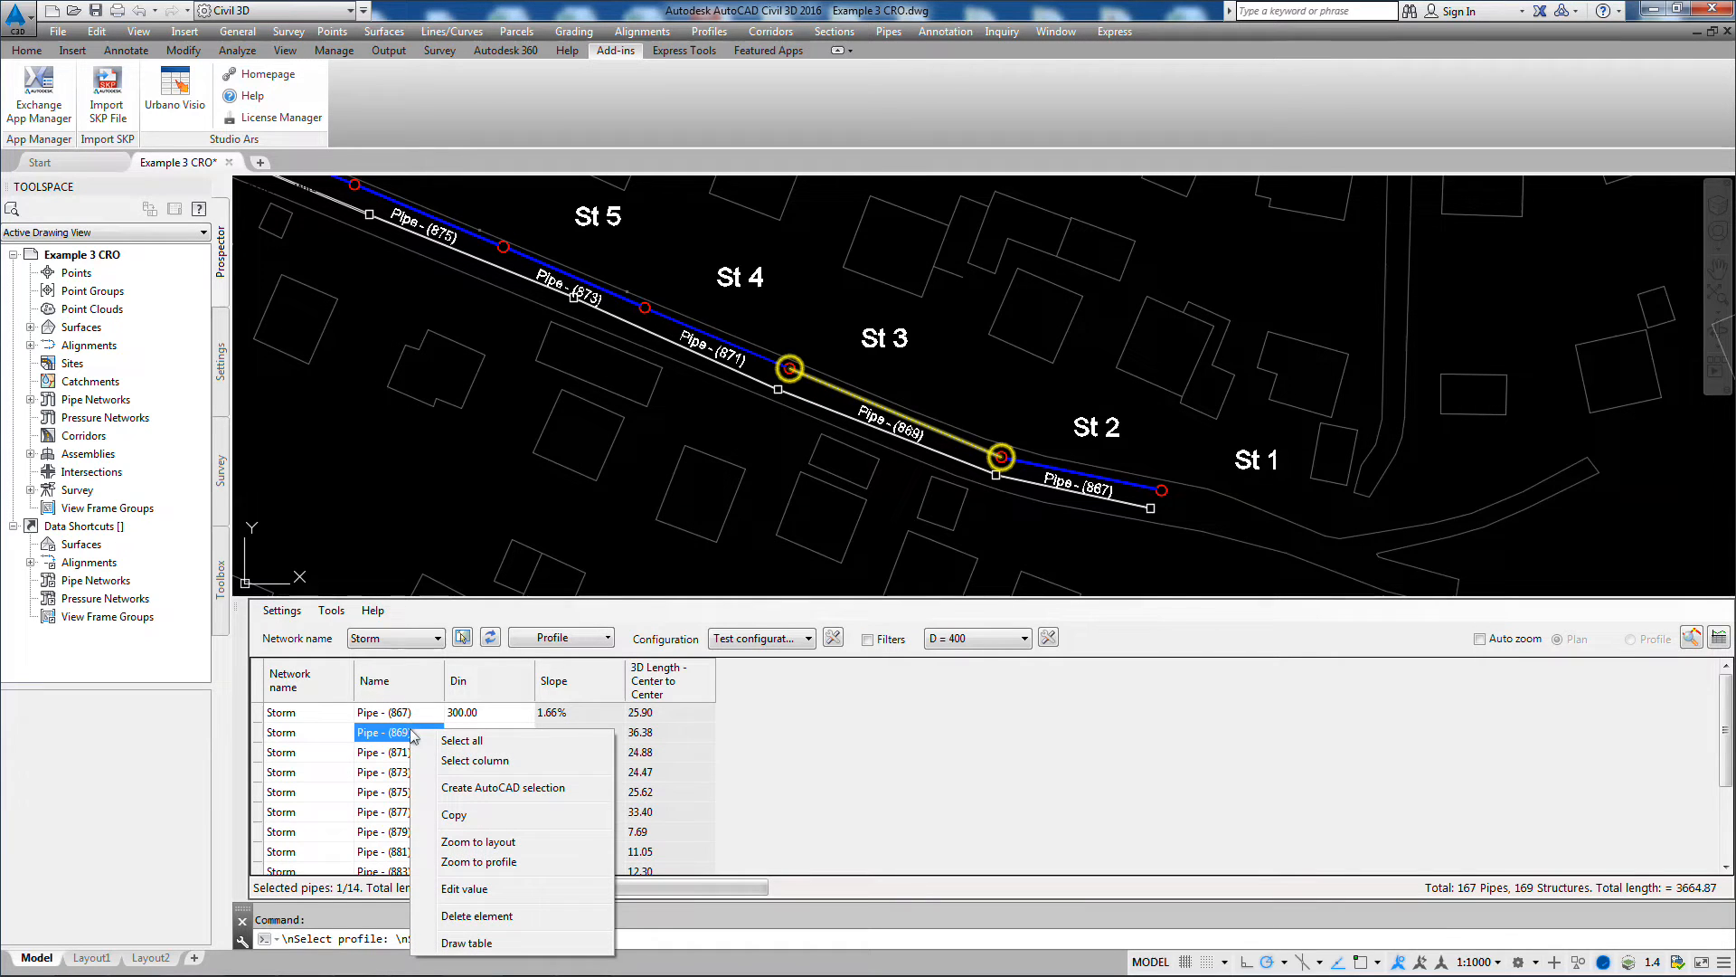
click(460, 761)
scroll(660, 380, down, 5)
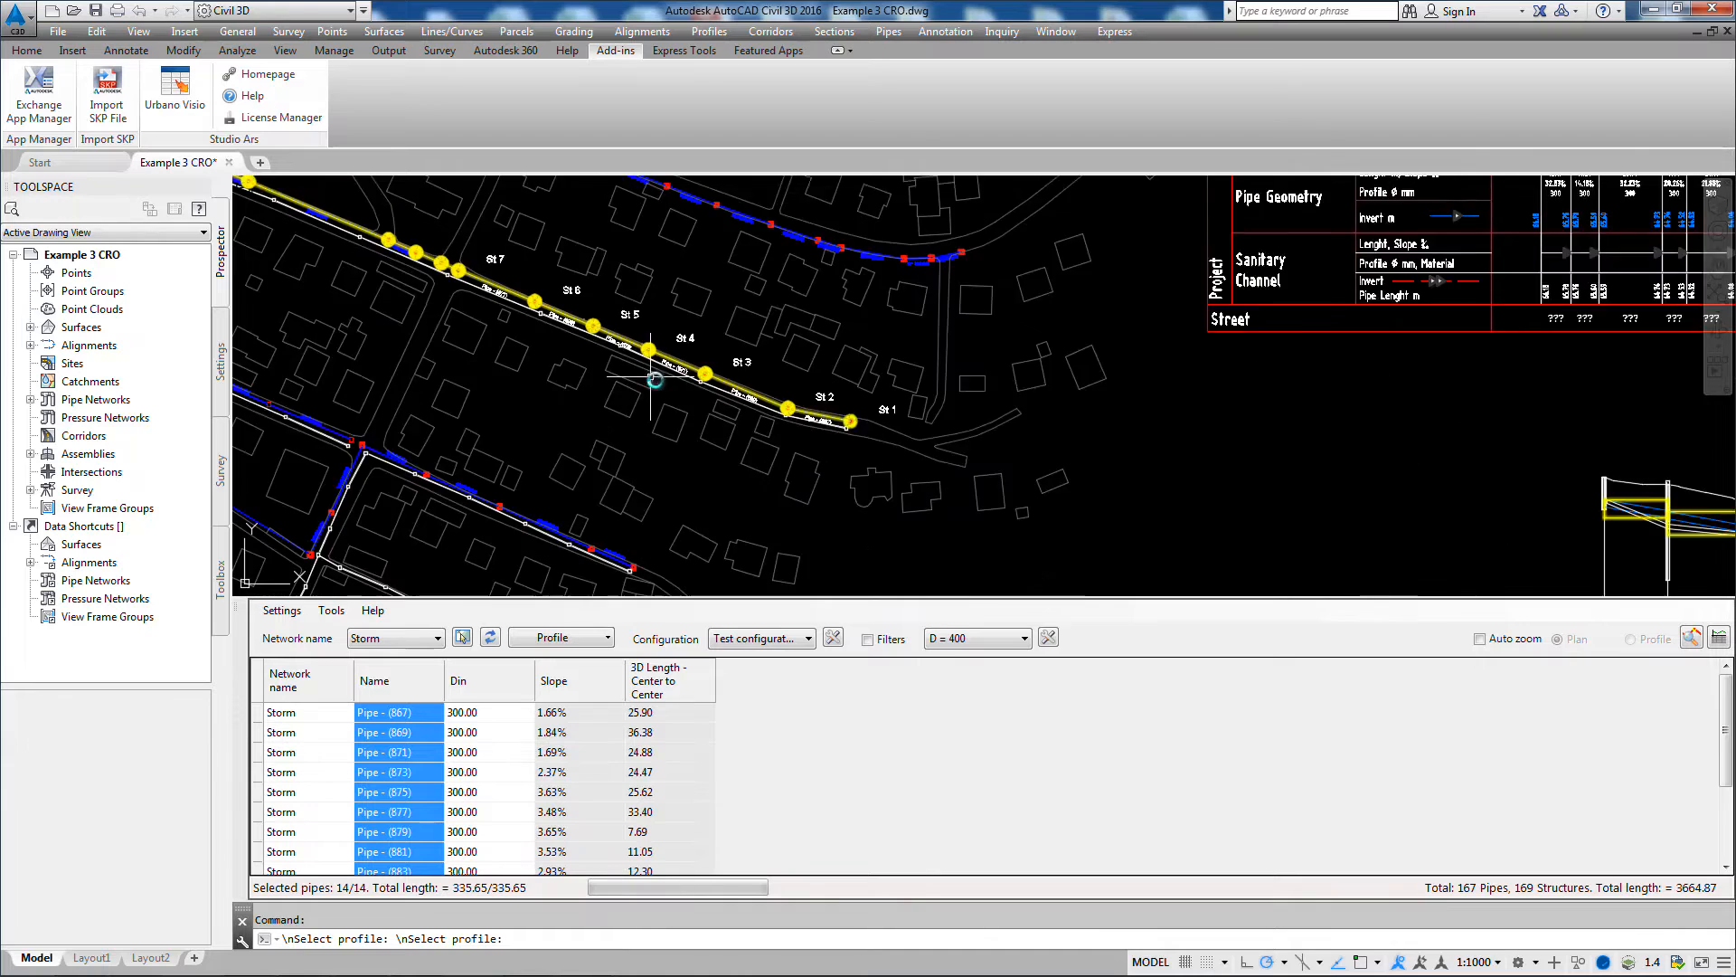
mouse_move(1391, 462)
middle_down()
mouse_move(1066, 325)
mouse_move(957, 301)
mouse_move(1512, 449)
mouse_move(1383, 456)
middle_up()
scroll(697, 368, up, 3)
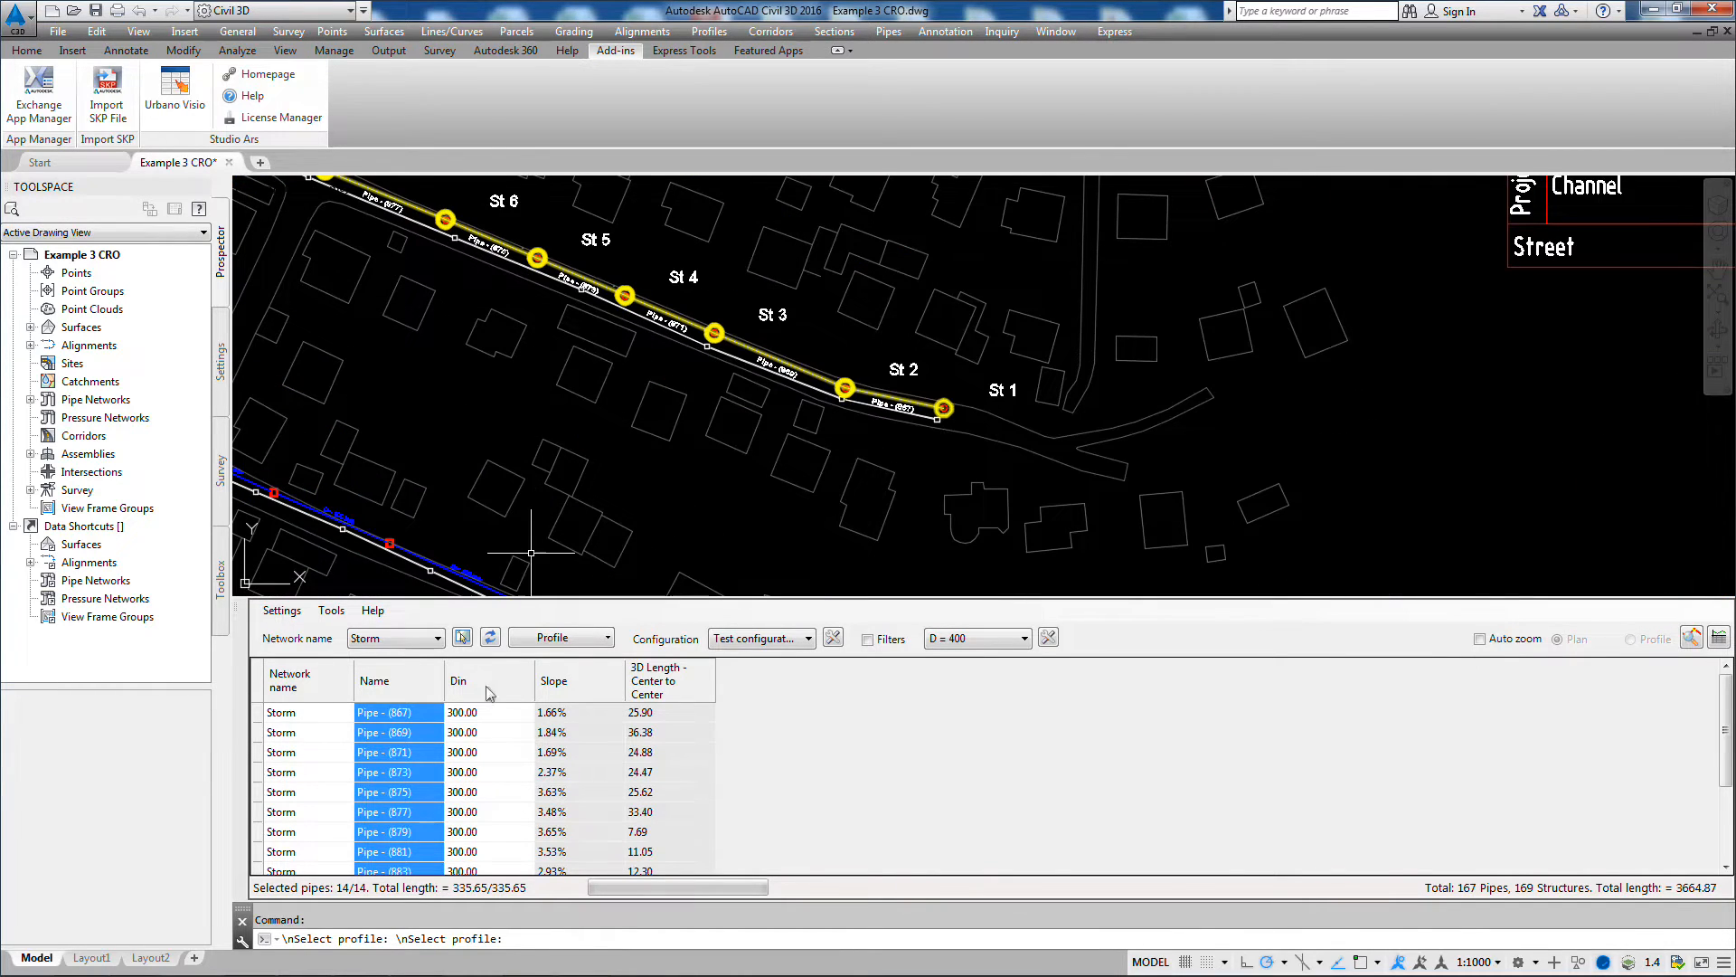
right_click(401, 749)
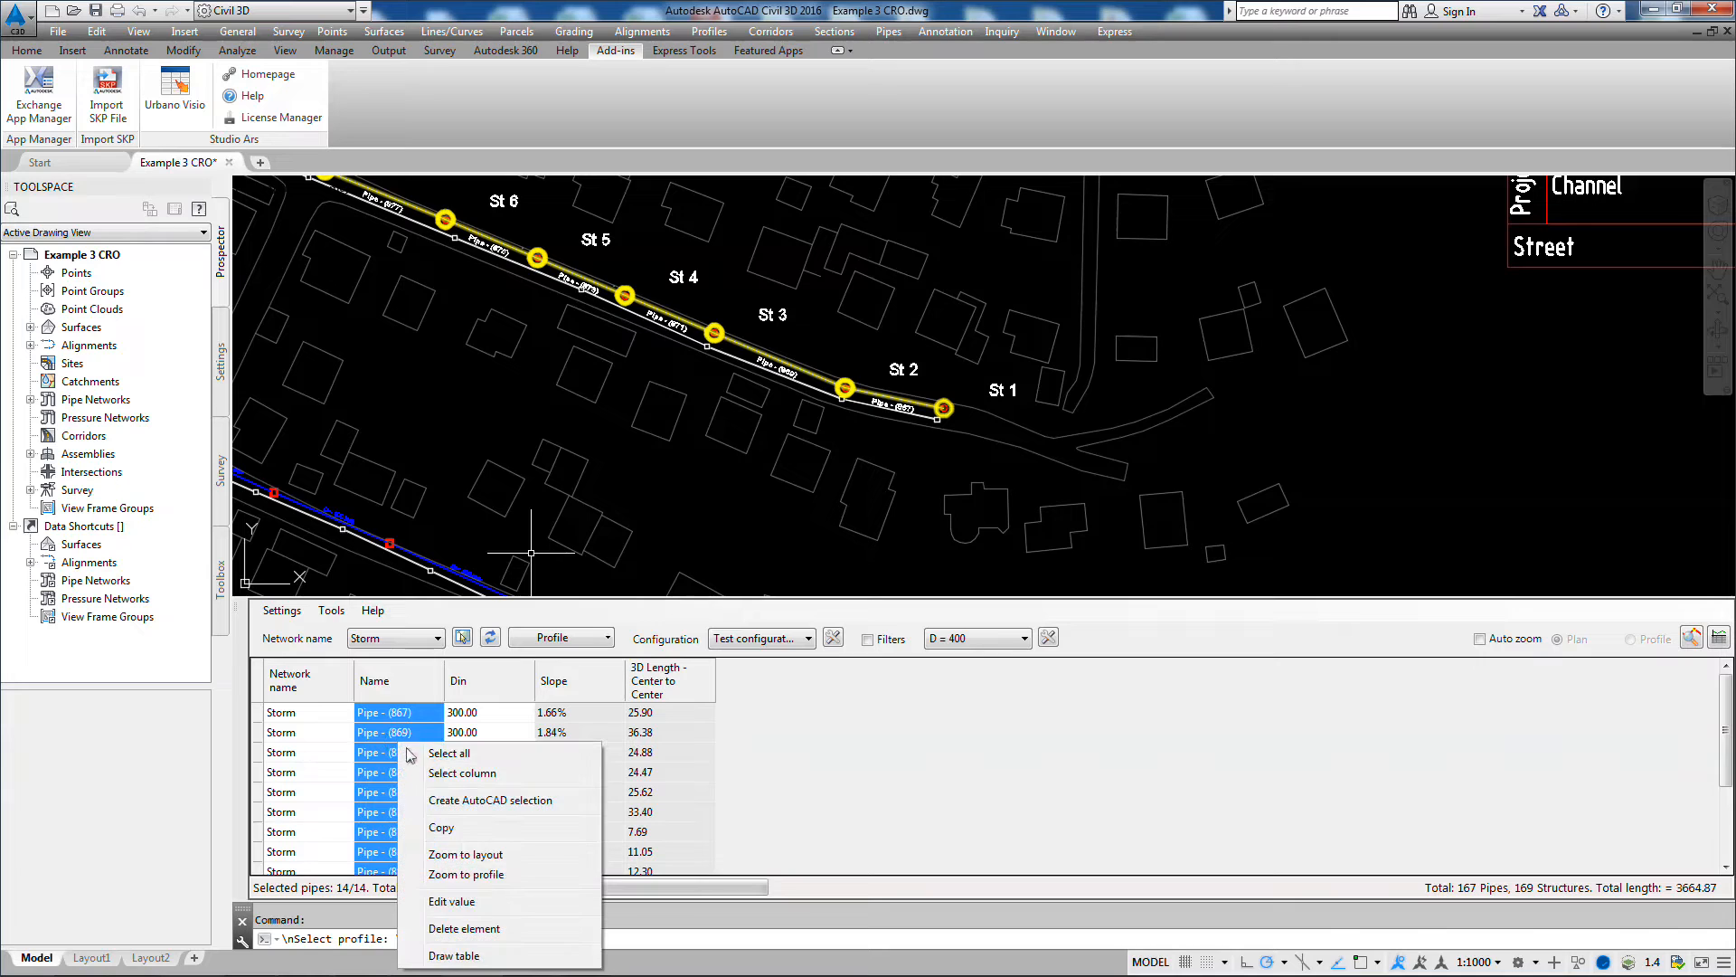
click(456, 903)
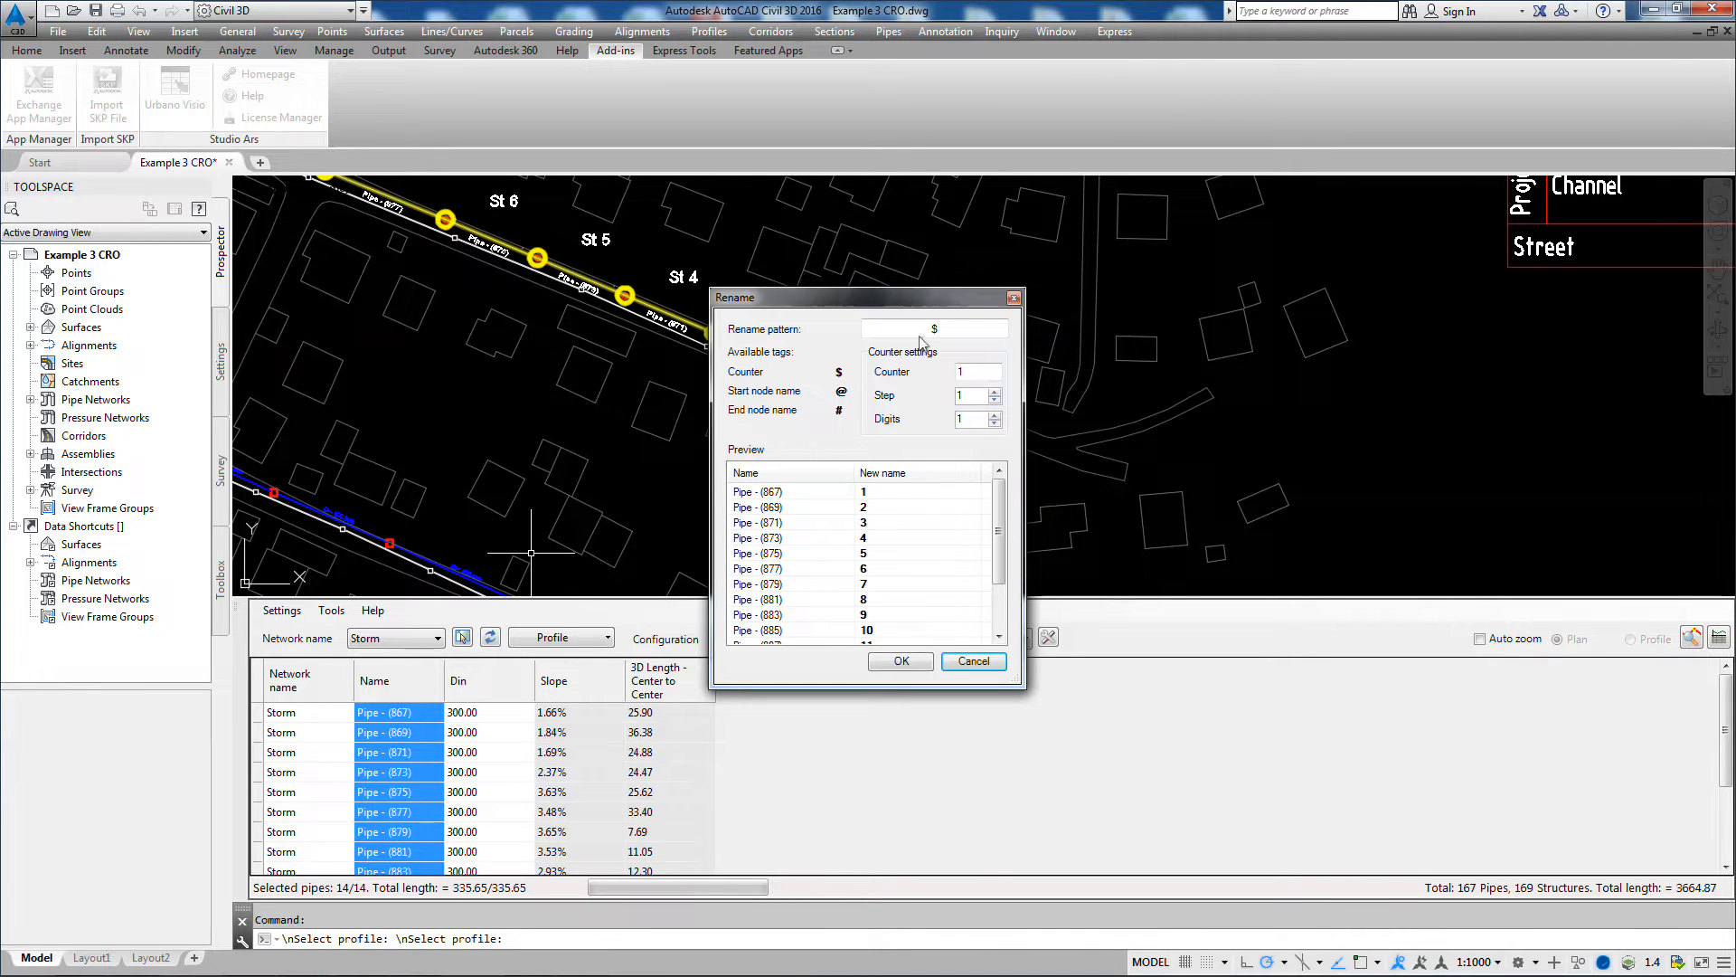
drag(940, 328, 873, 327)
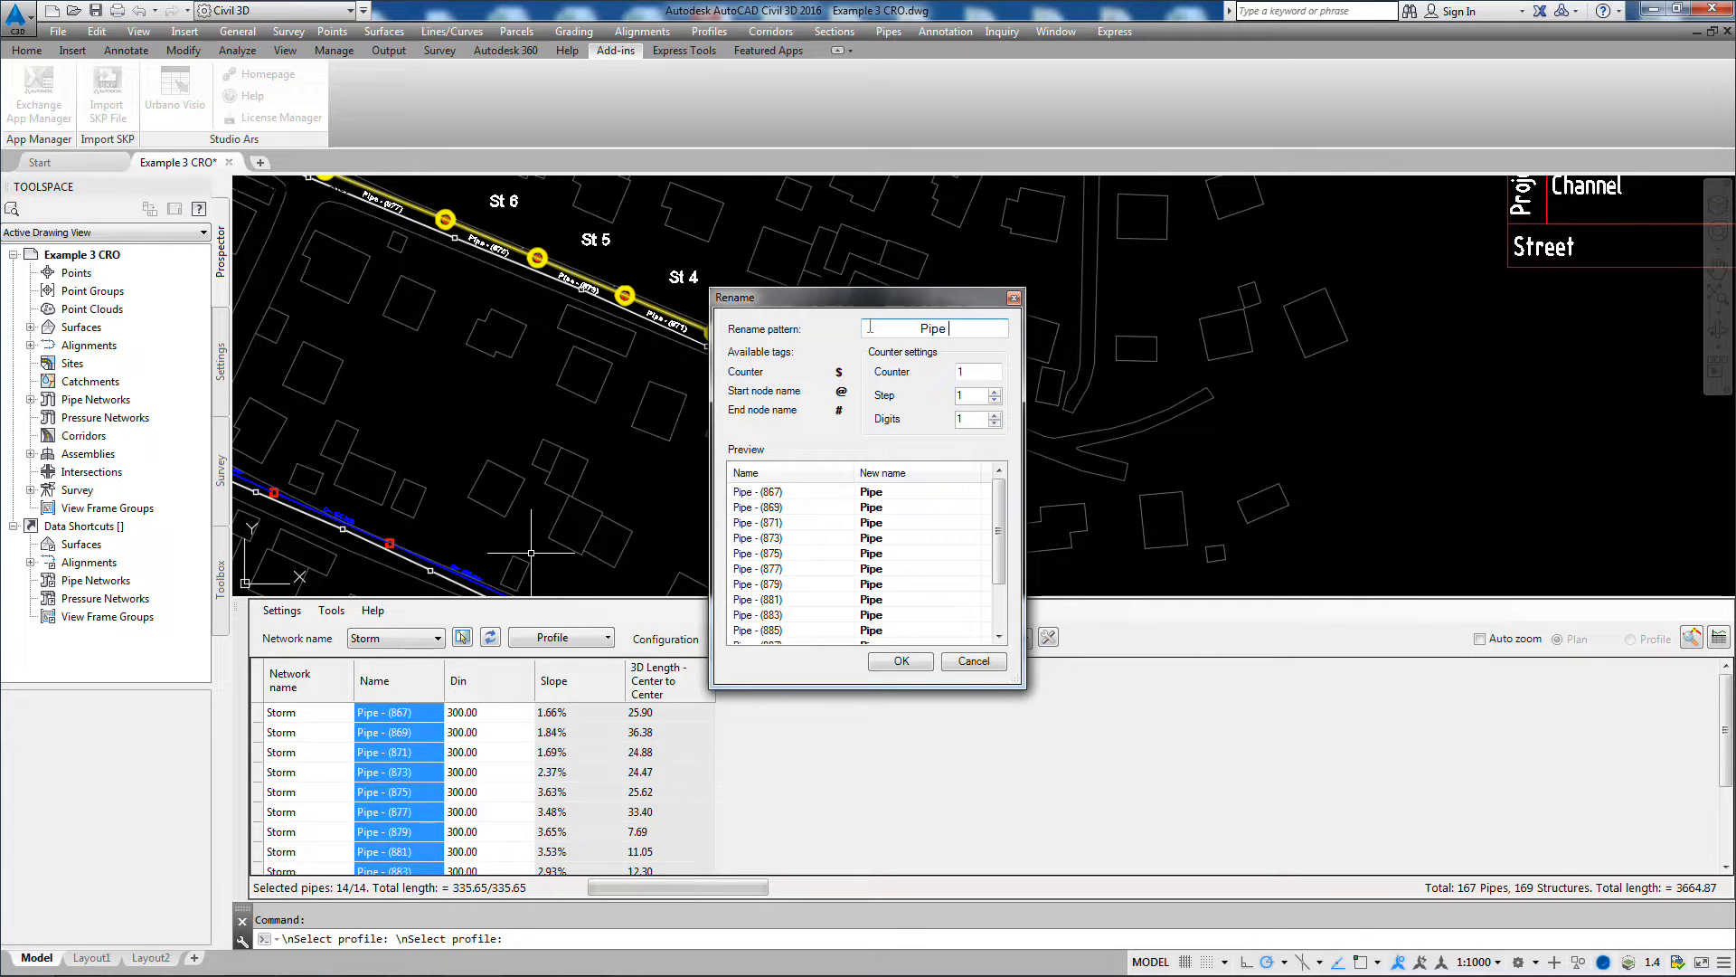
text(Pipe @)
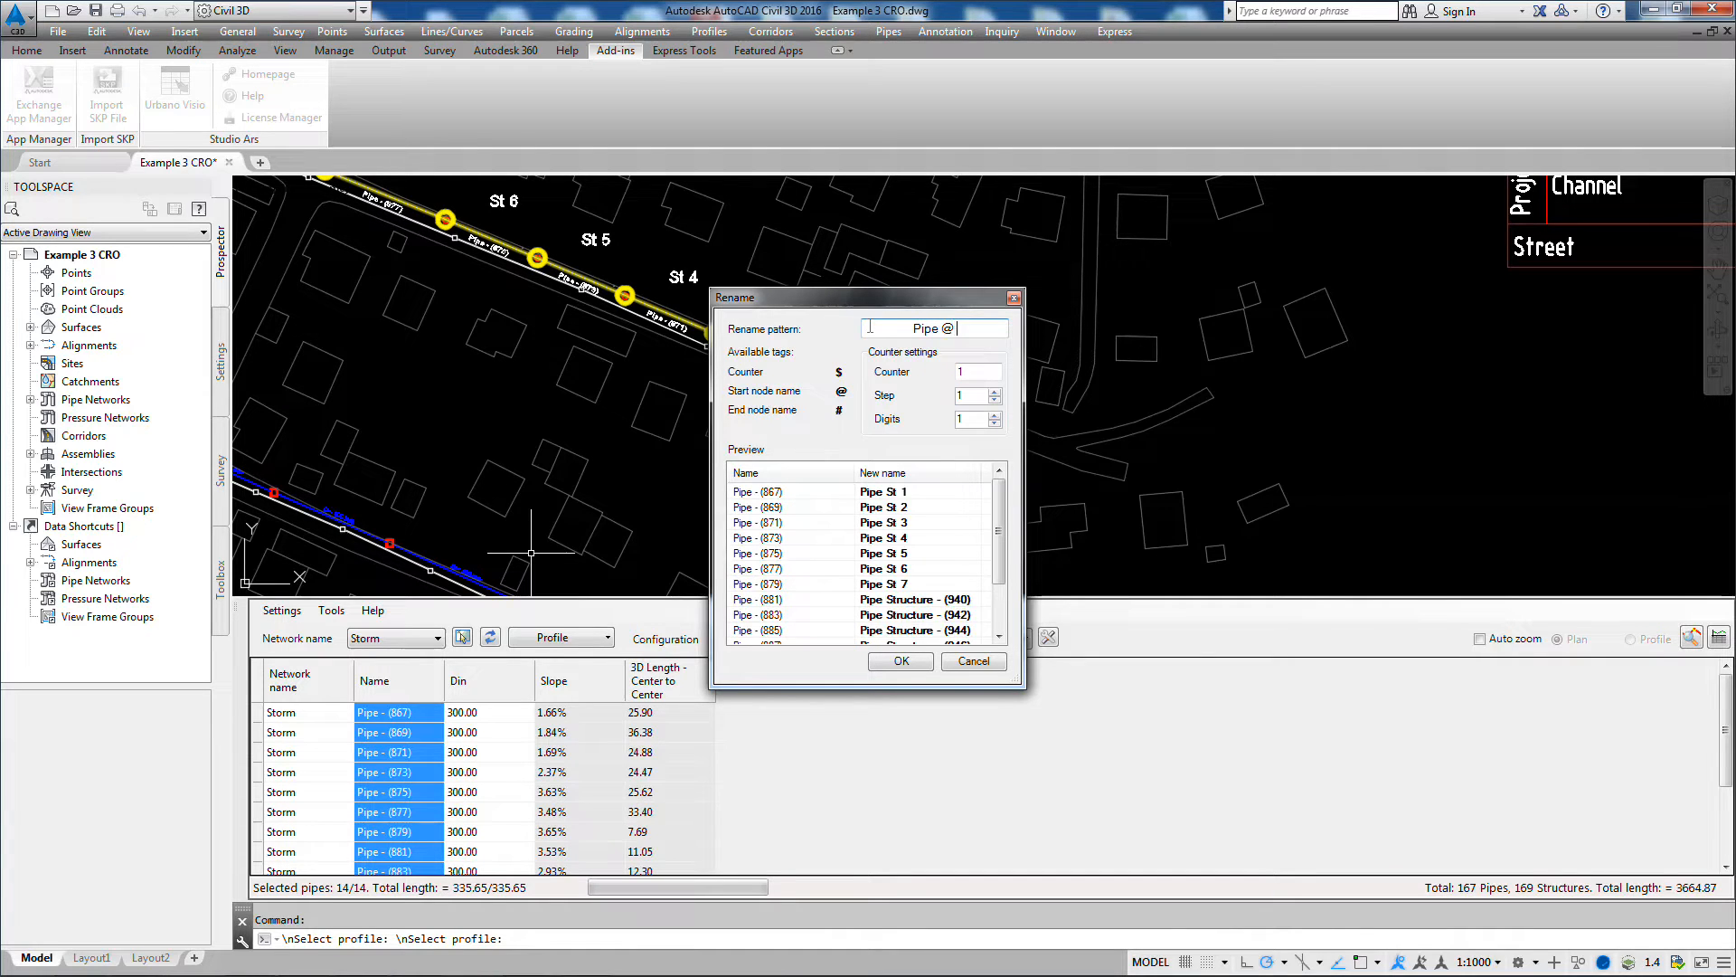
text( - #)
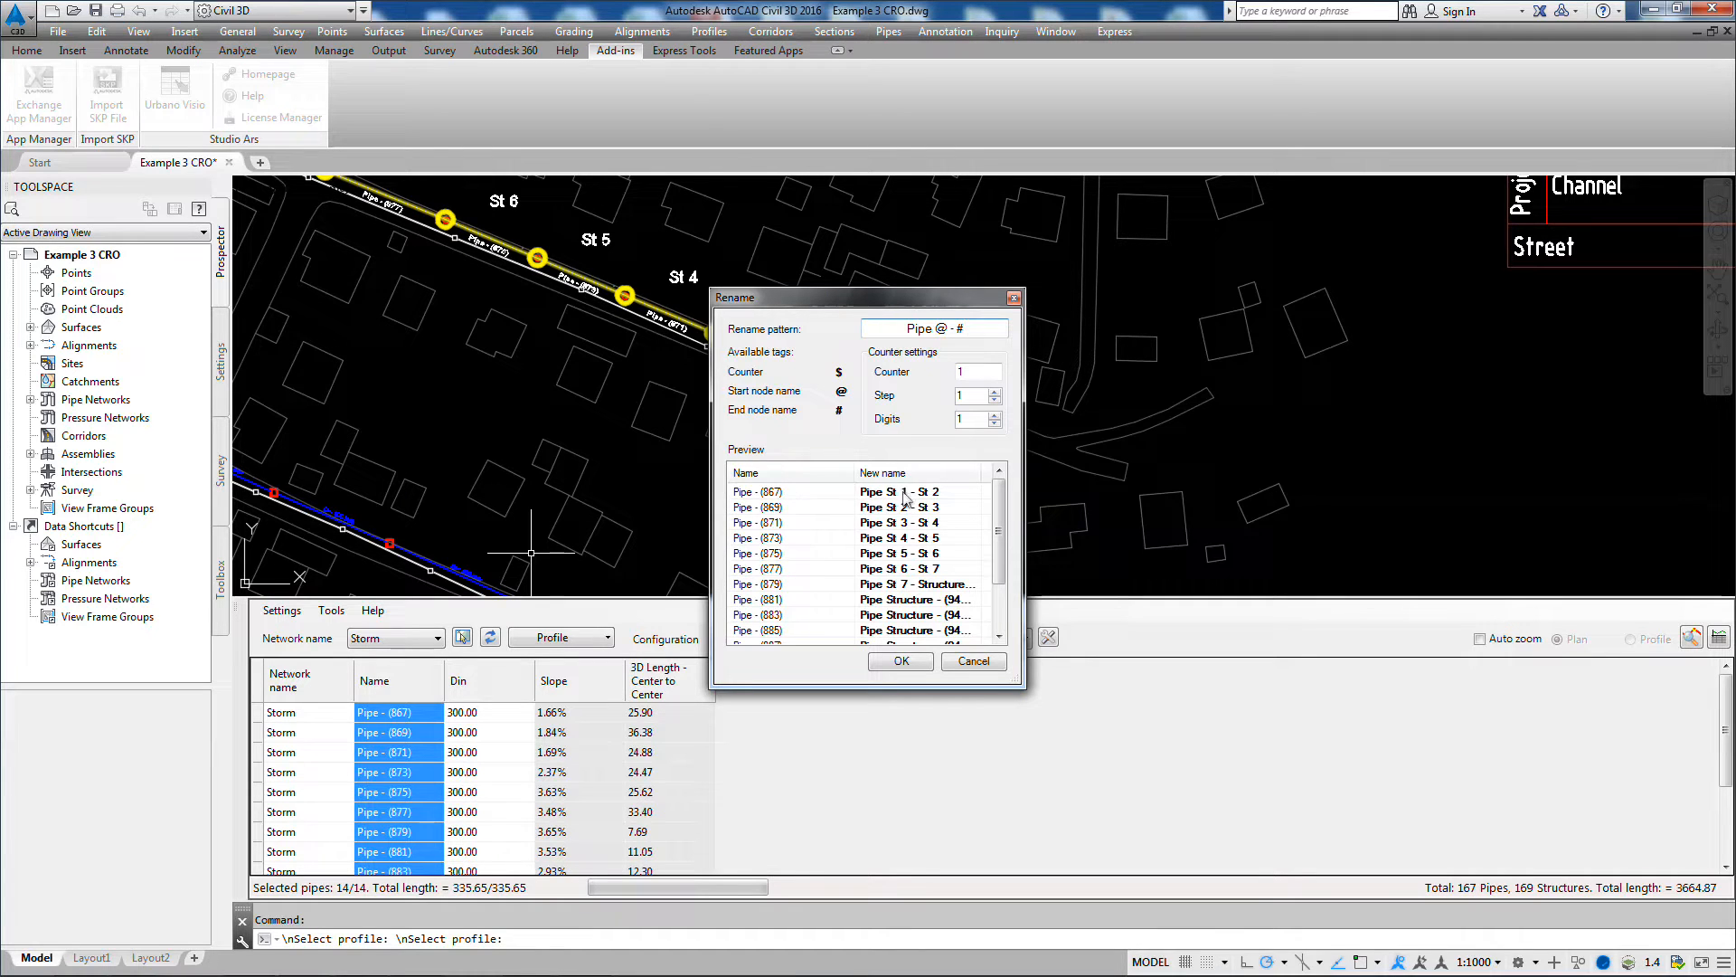
click(902, 661)
Step: Examine the renamed pipe labels in plan along the line from St 1 to St 5
scroll(868, 398, up, 4)
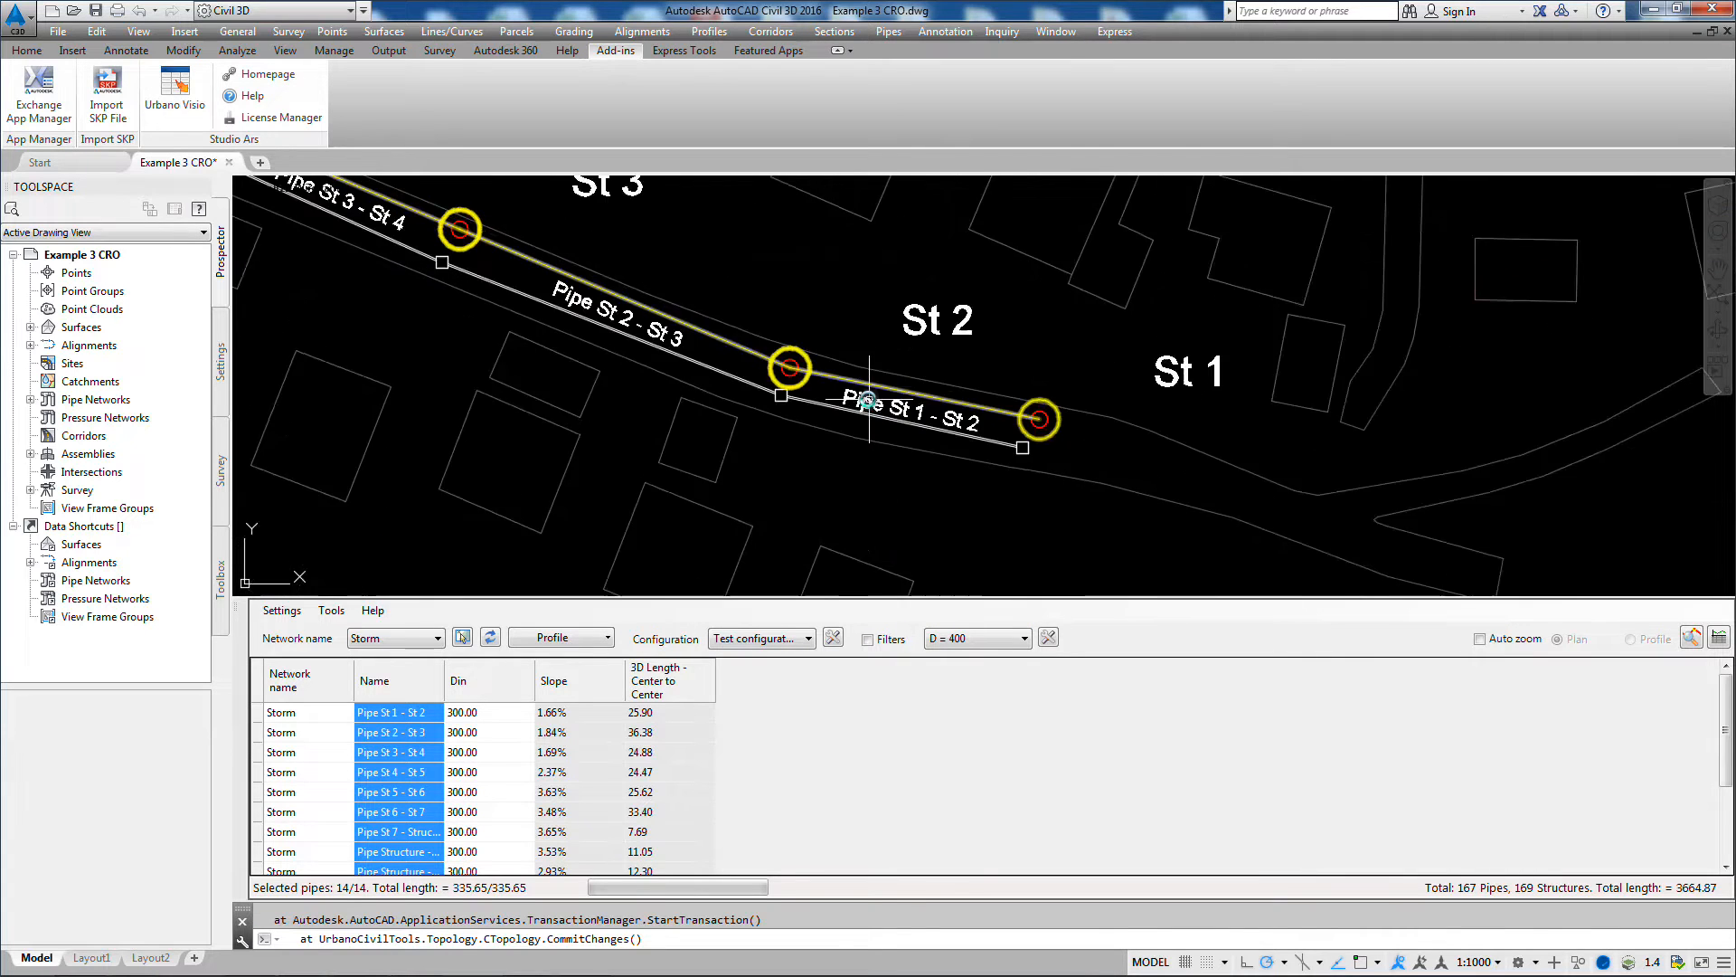
scroll(869, 398, up, 3)
scroll(868, 398, down, 1)
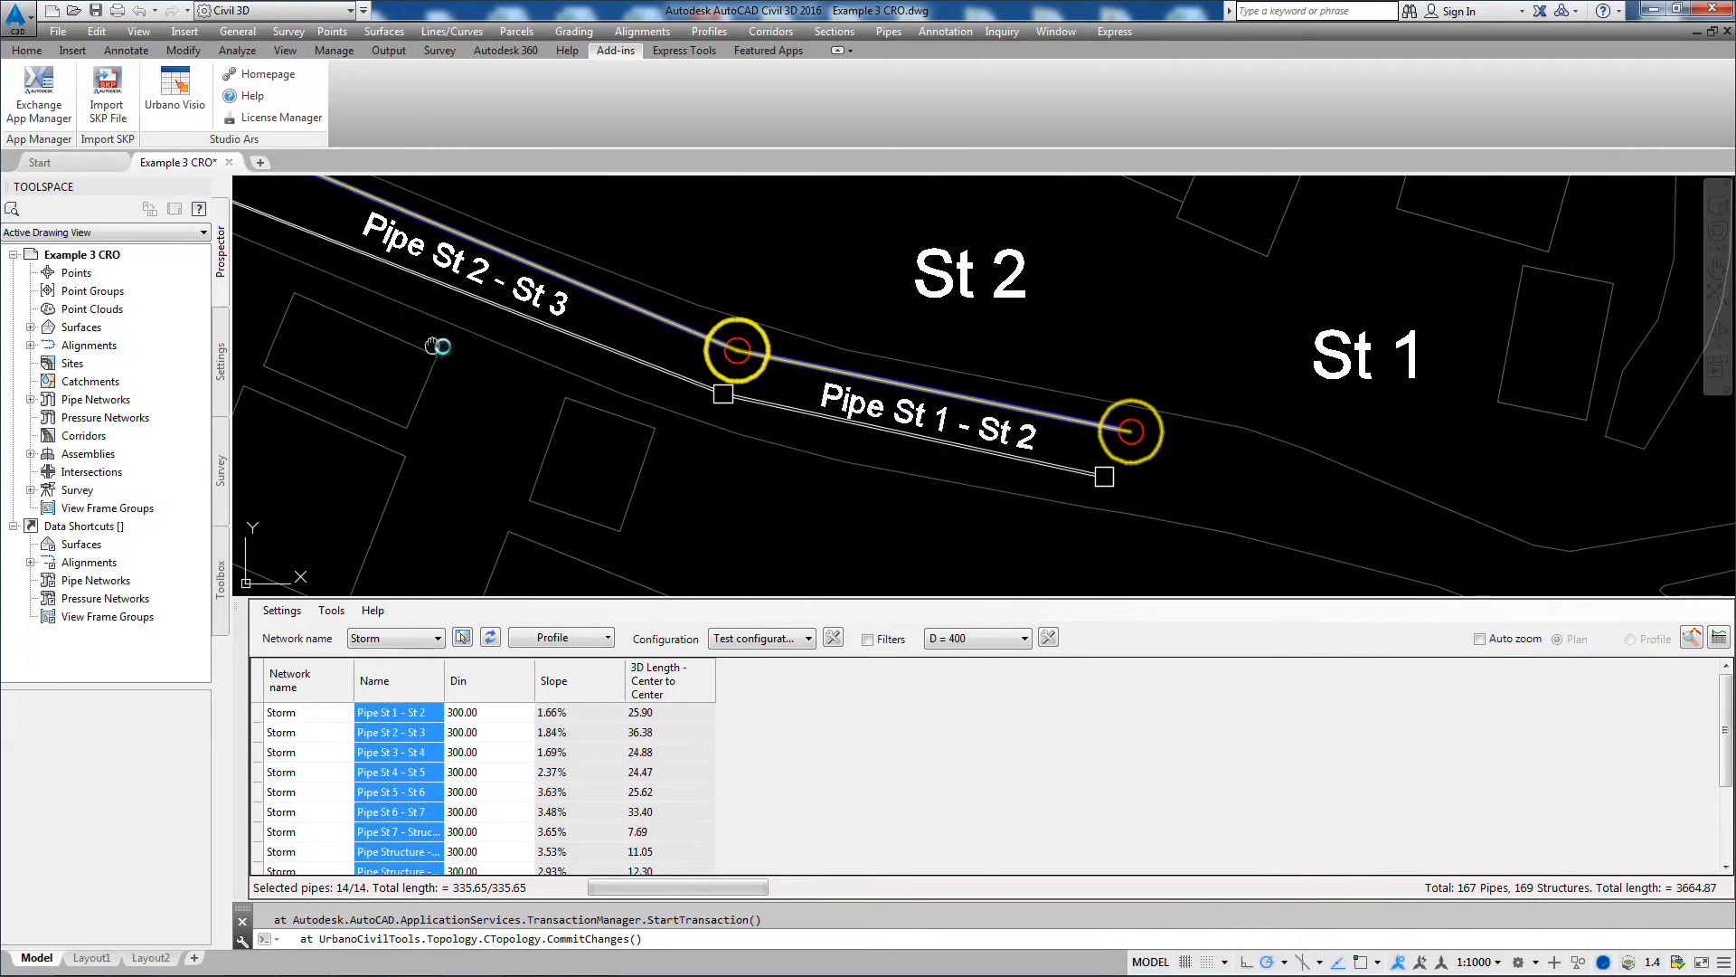
middle_drag(437, 346, 736, 426)
middle_drag(573, 341, 621, 461)
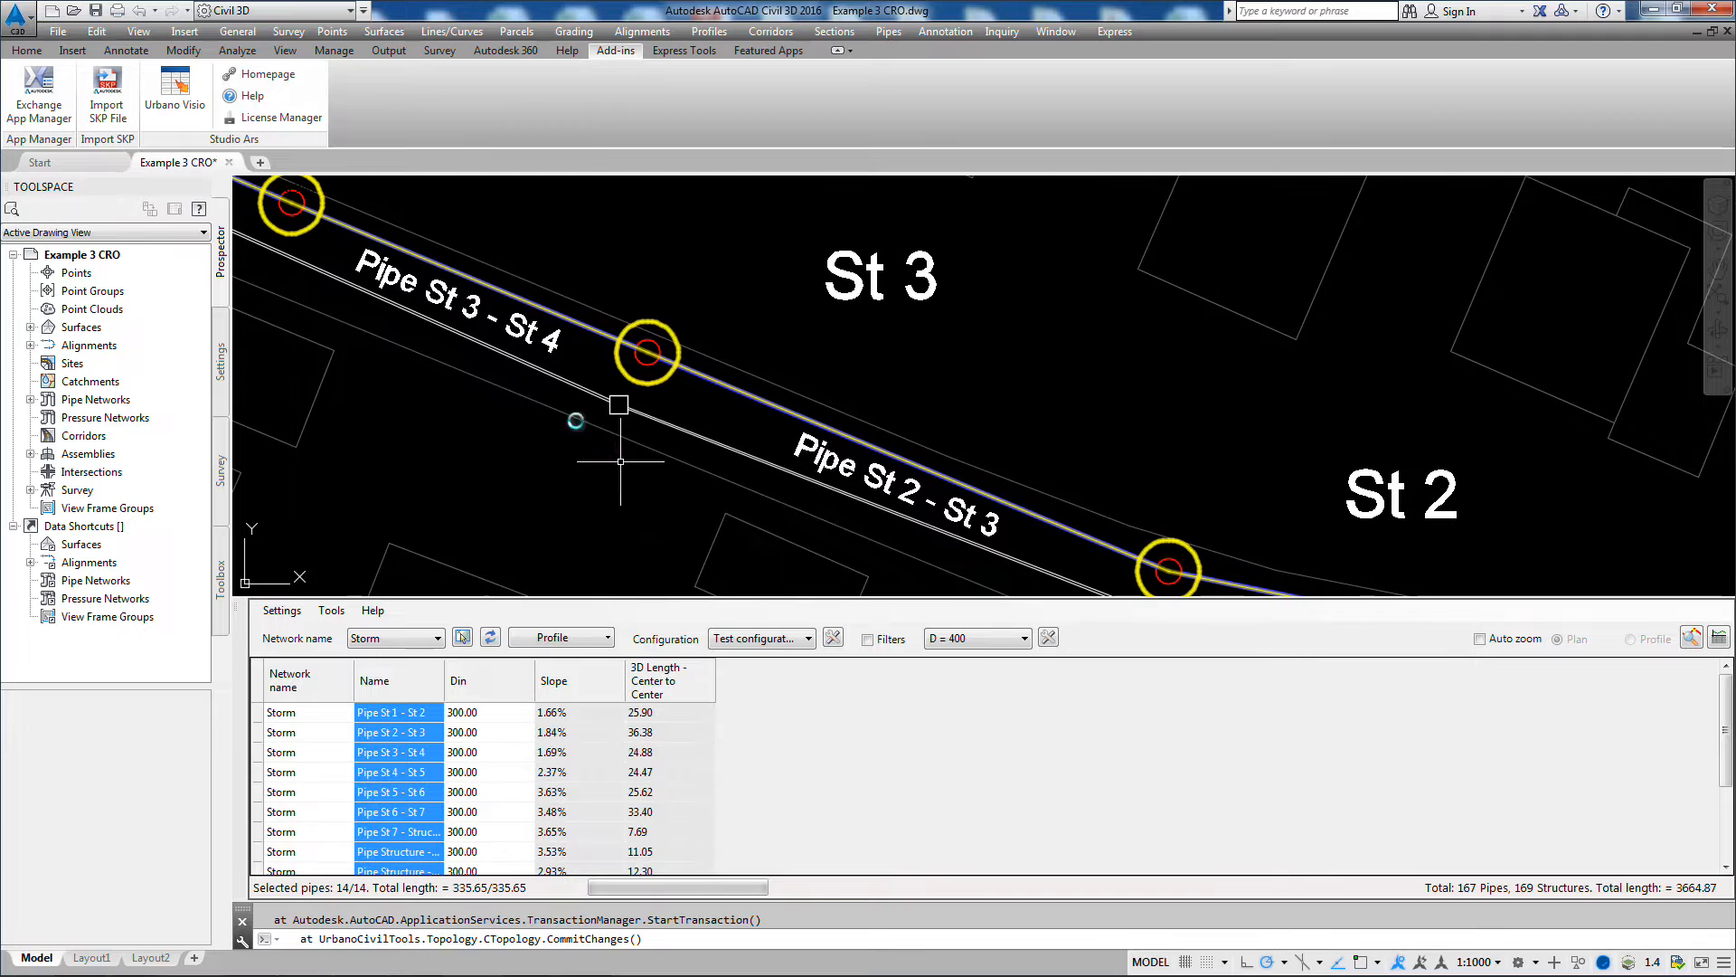
middle_drag(433, 325, 760, 479)
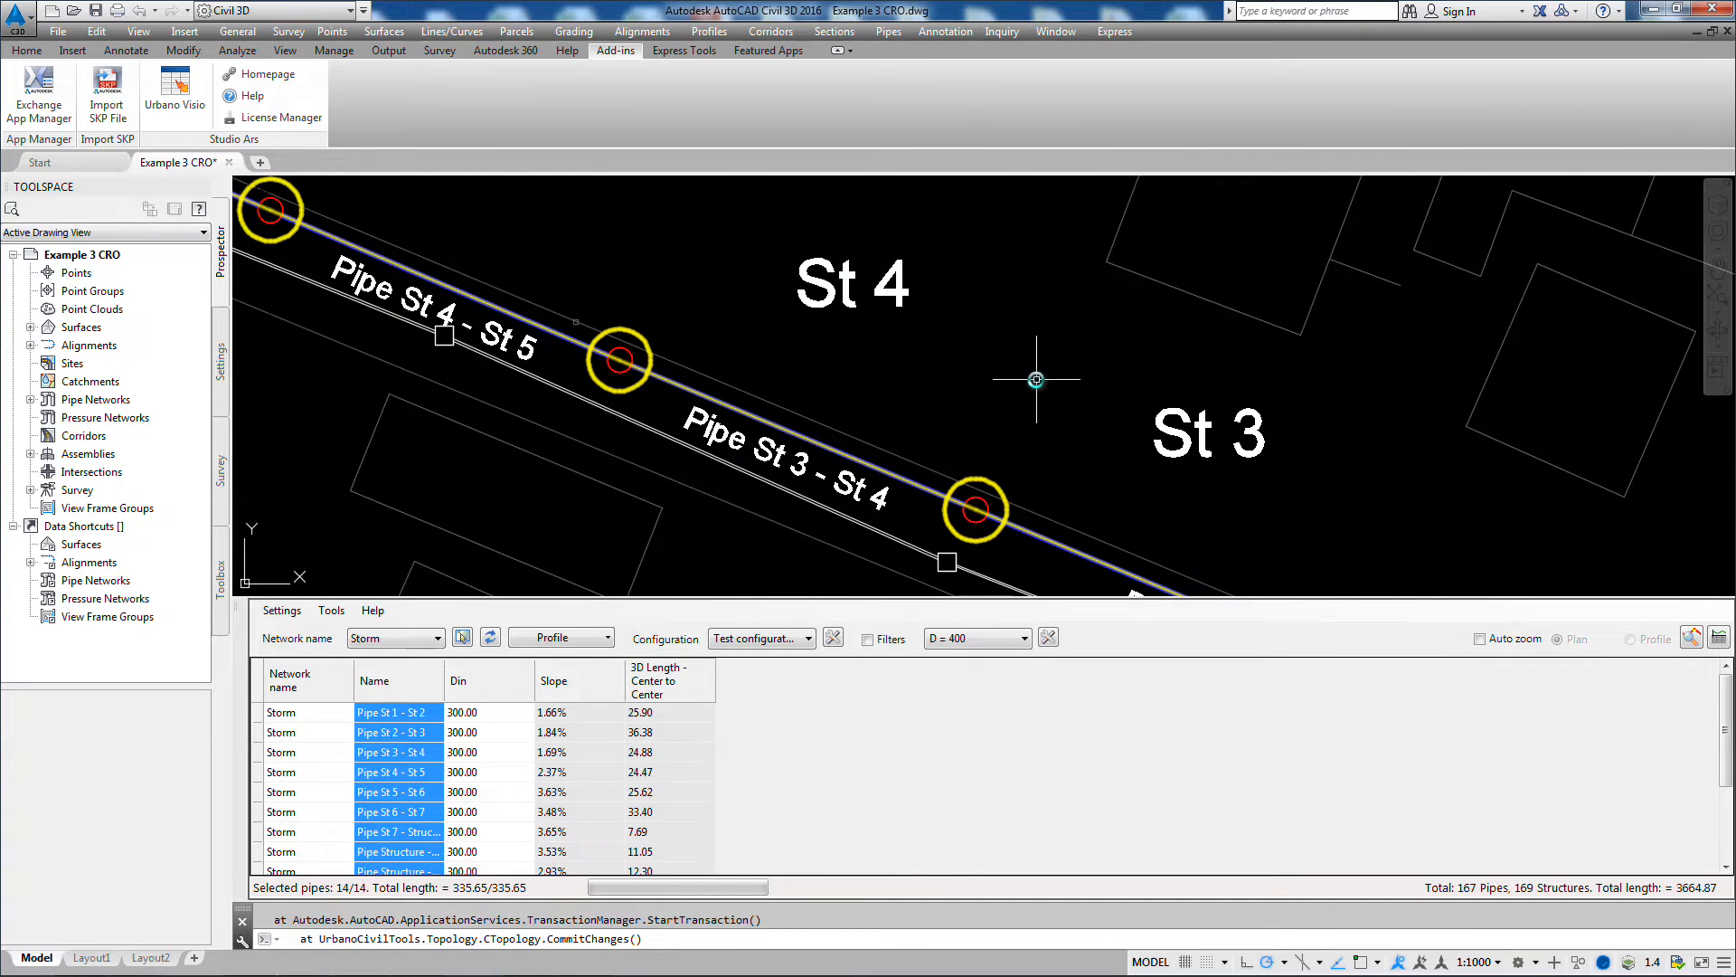
scroll(1037, 379, down, 4)
scroll(1253, 319, down, 2)
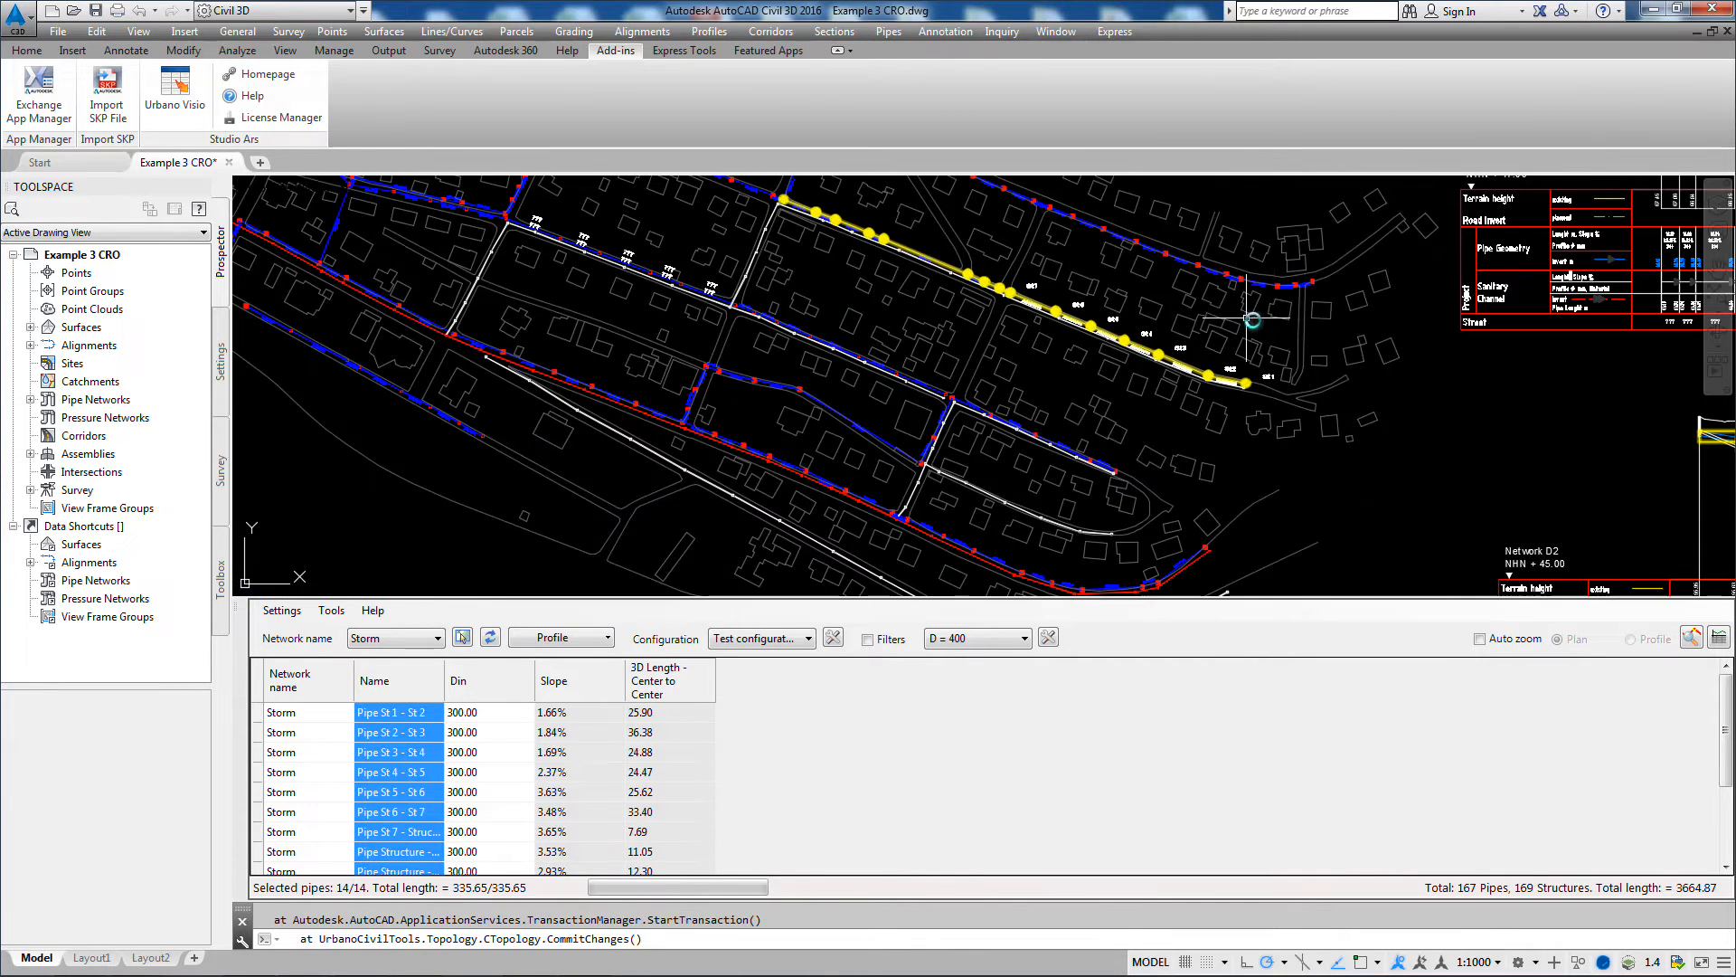
Step: Load the Storm pipes north of the St 1–St 7 line as an element sequence starting at that branch's east end structure
middle_drag(1253, 319, 1123, 425)
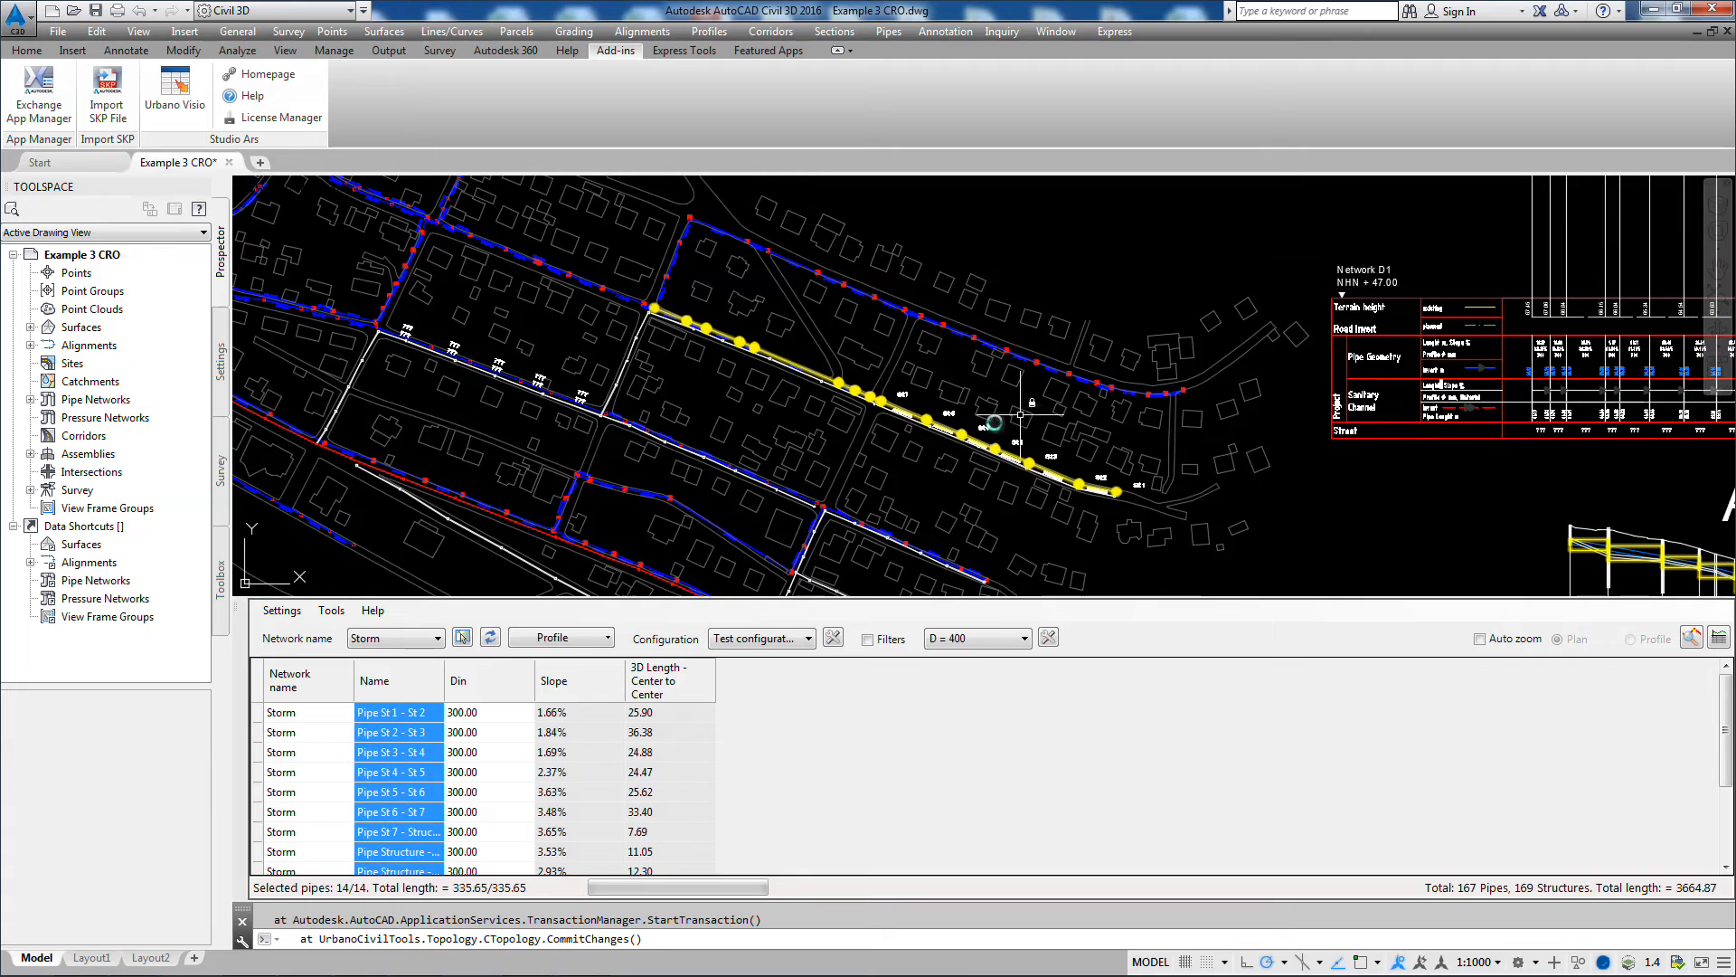
click(609, 639)
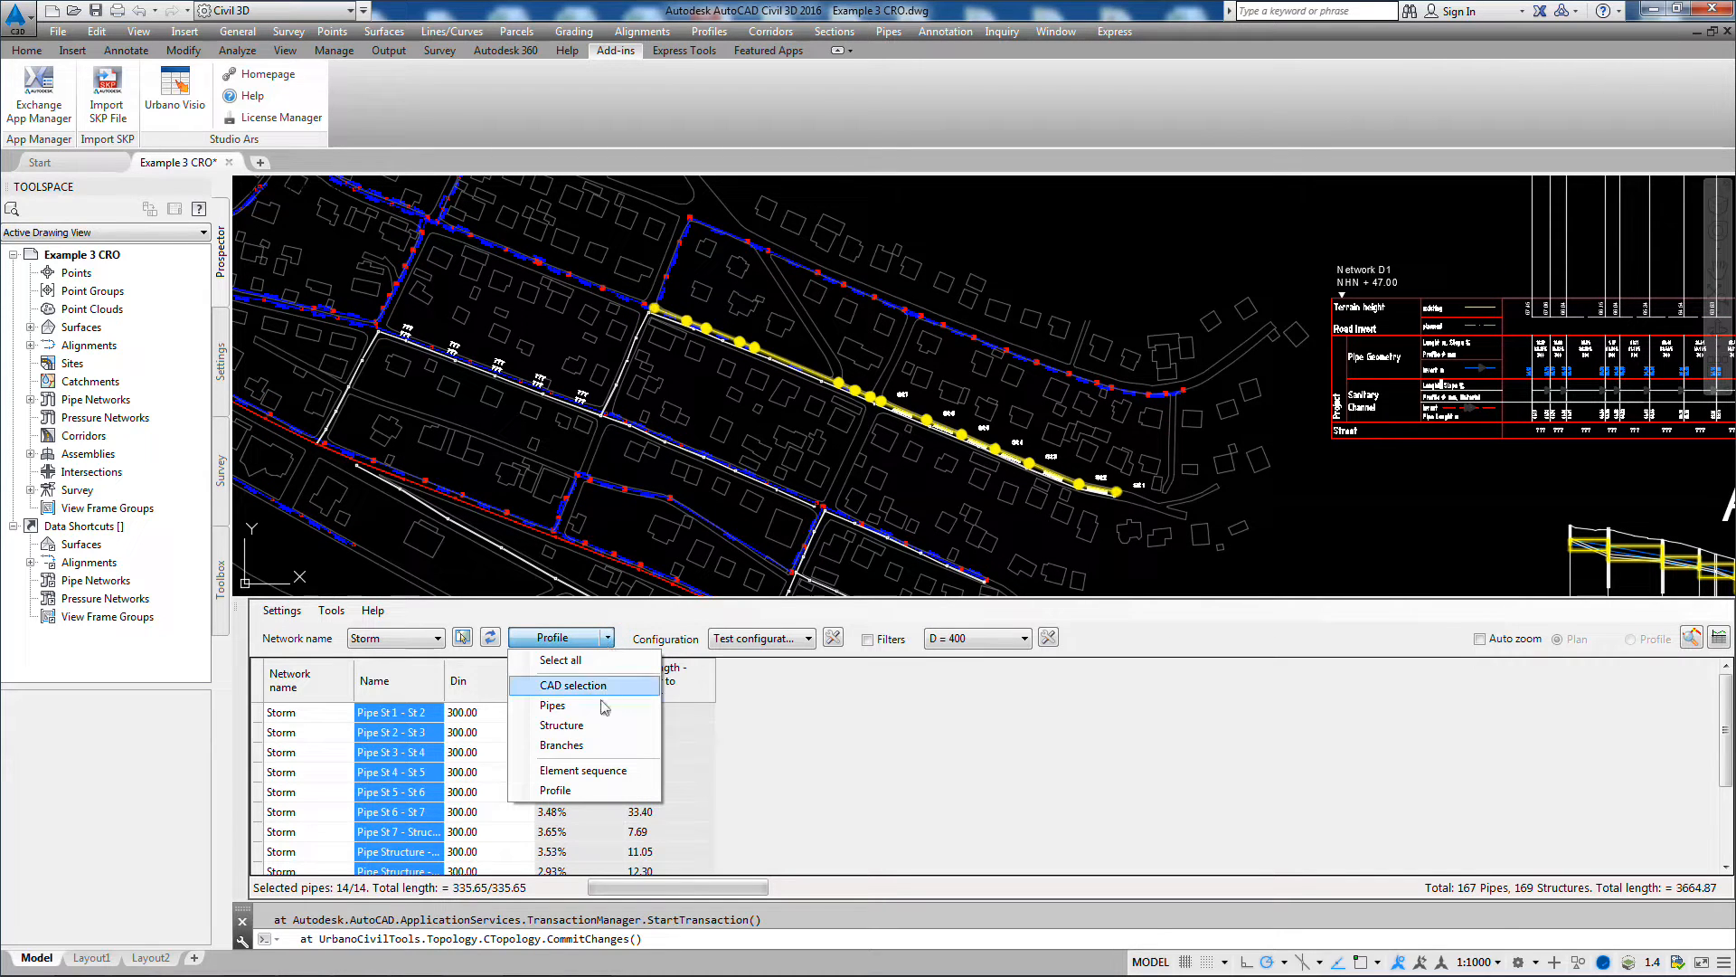
click(597, 771)
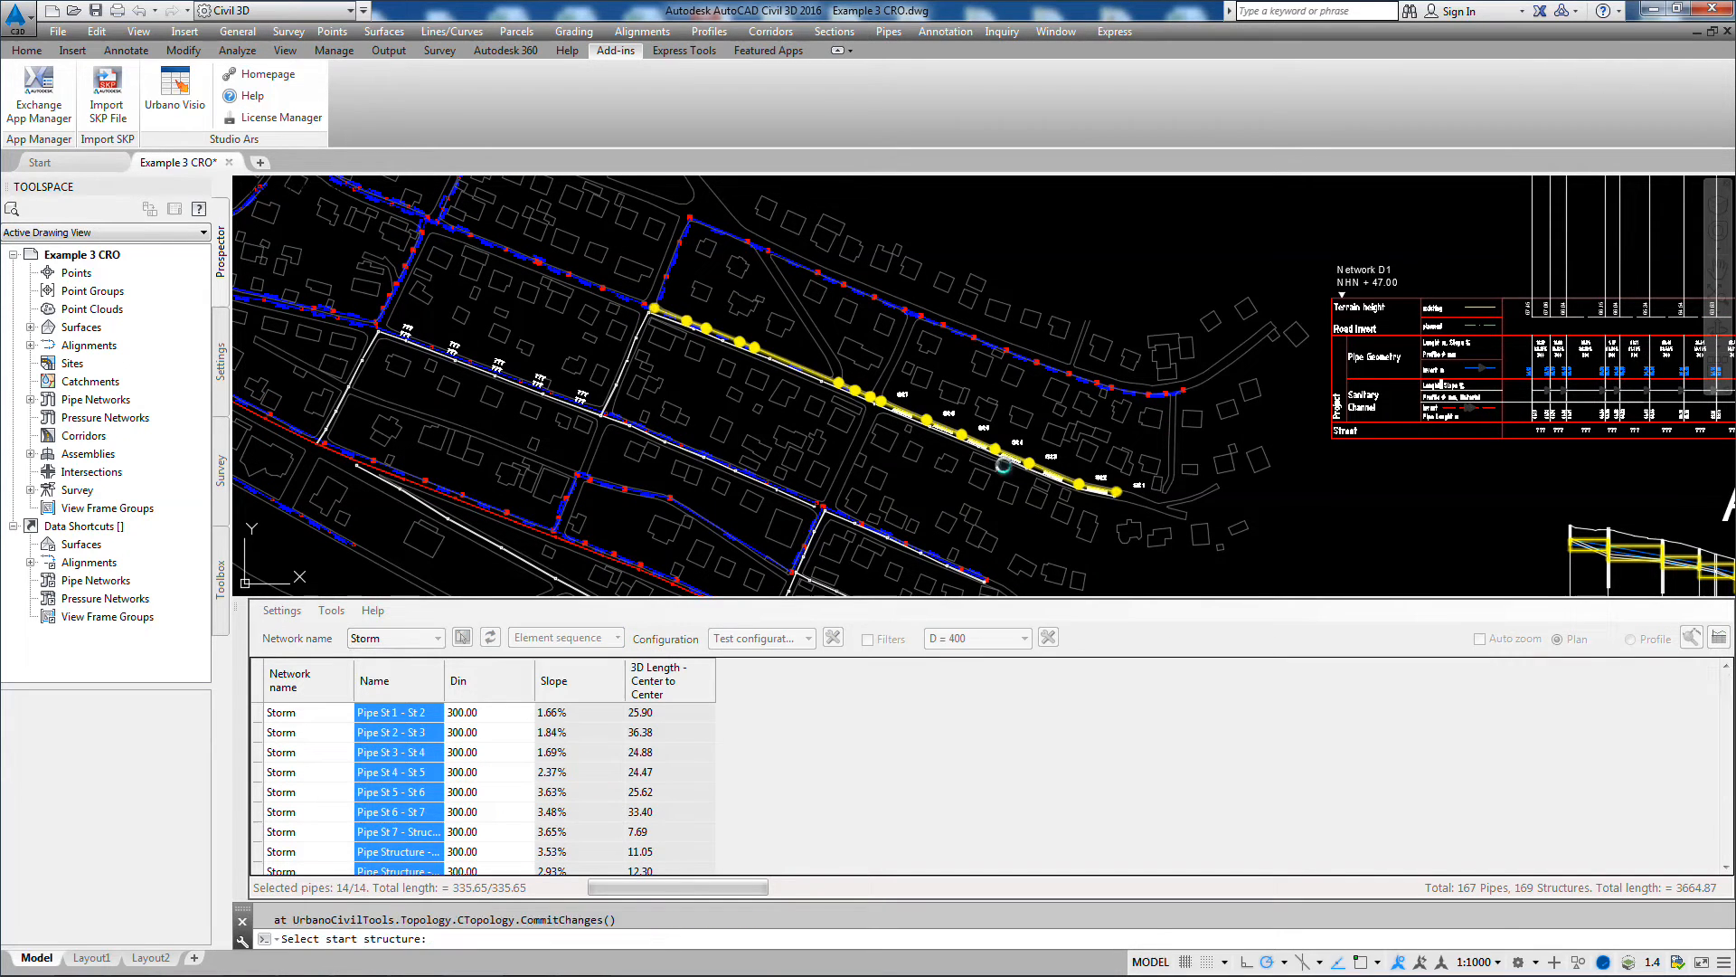
click(1180, 391)
scroll(1076, 371, up, 6)
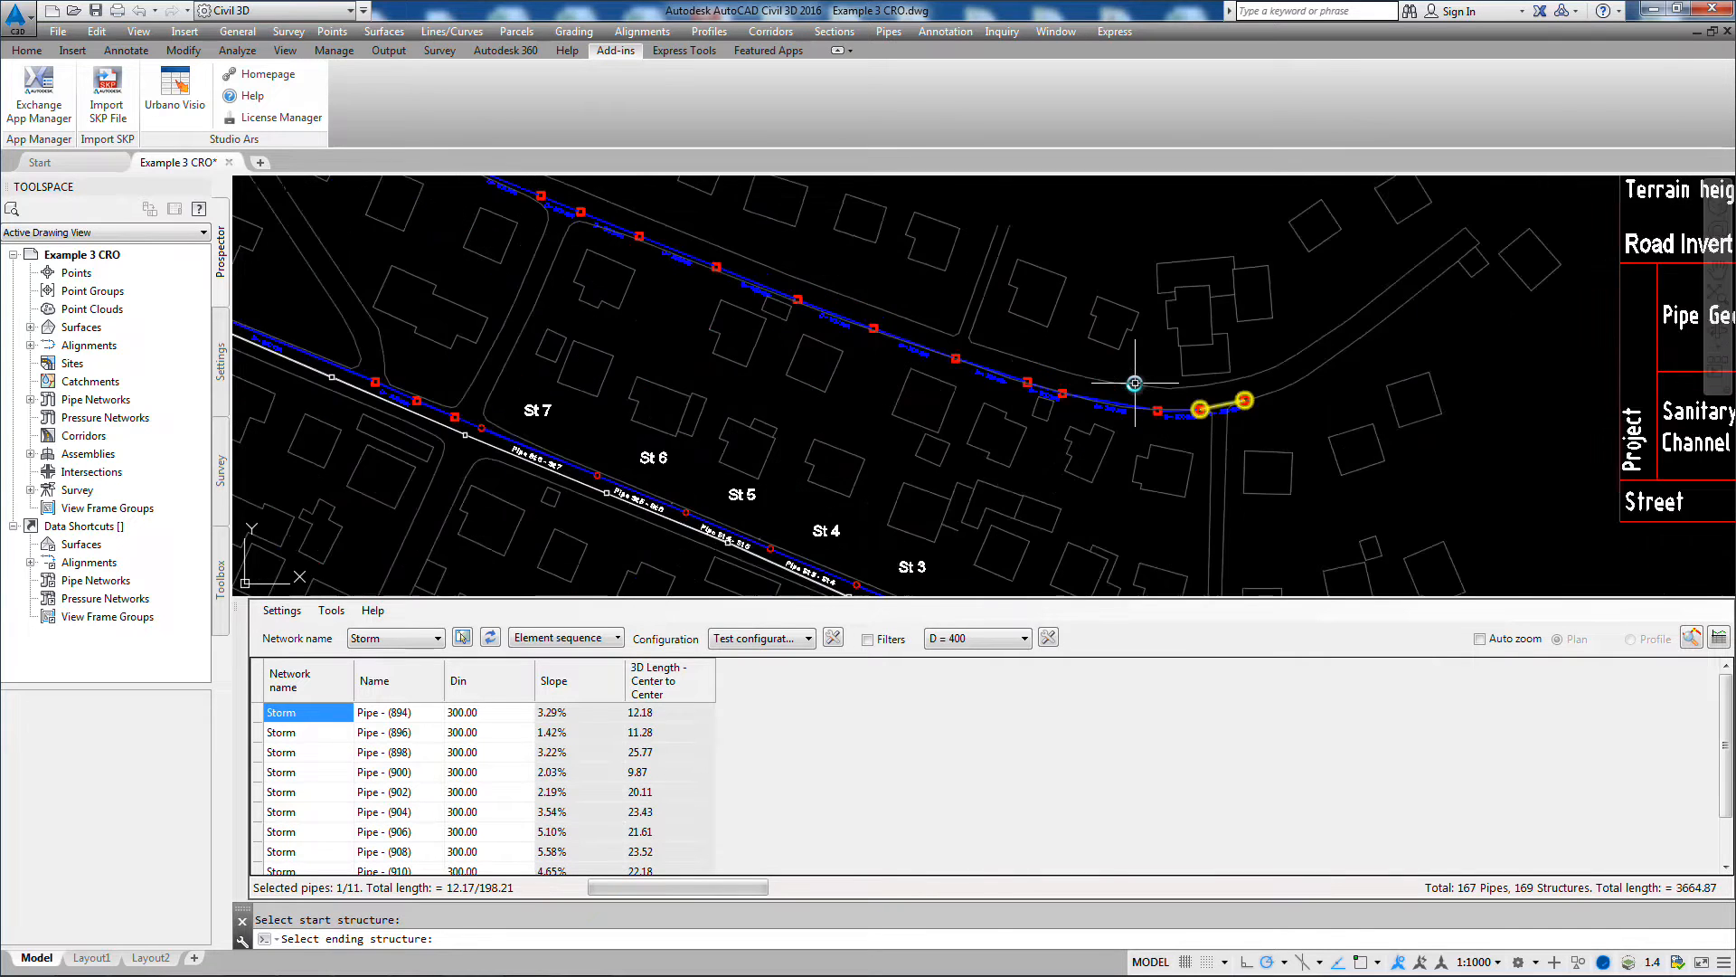
Step: Change the inner diameter of all listed Storm pipes on the northern branch to the 200 mm PVC Pipe from the PVC Pipe SI catalog
middle_drag(1095, 419, 1082, 355)
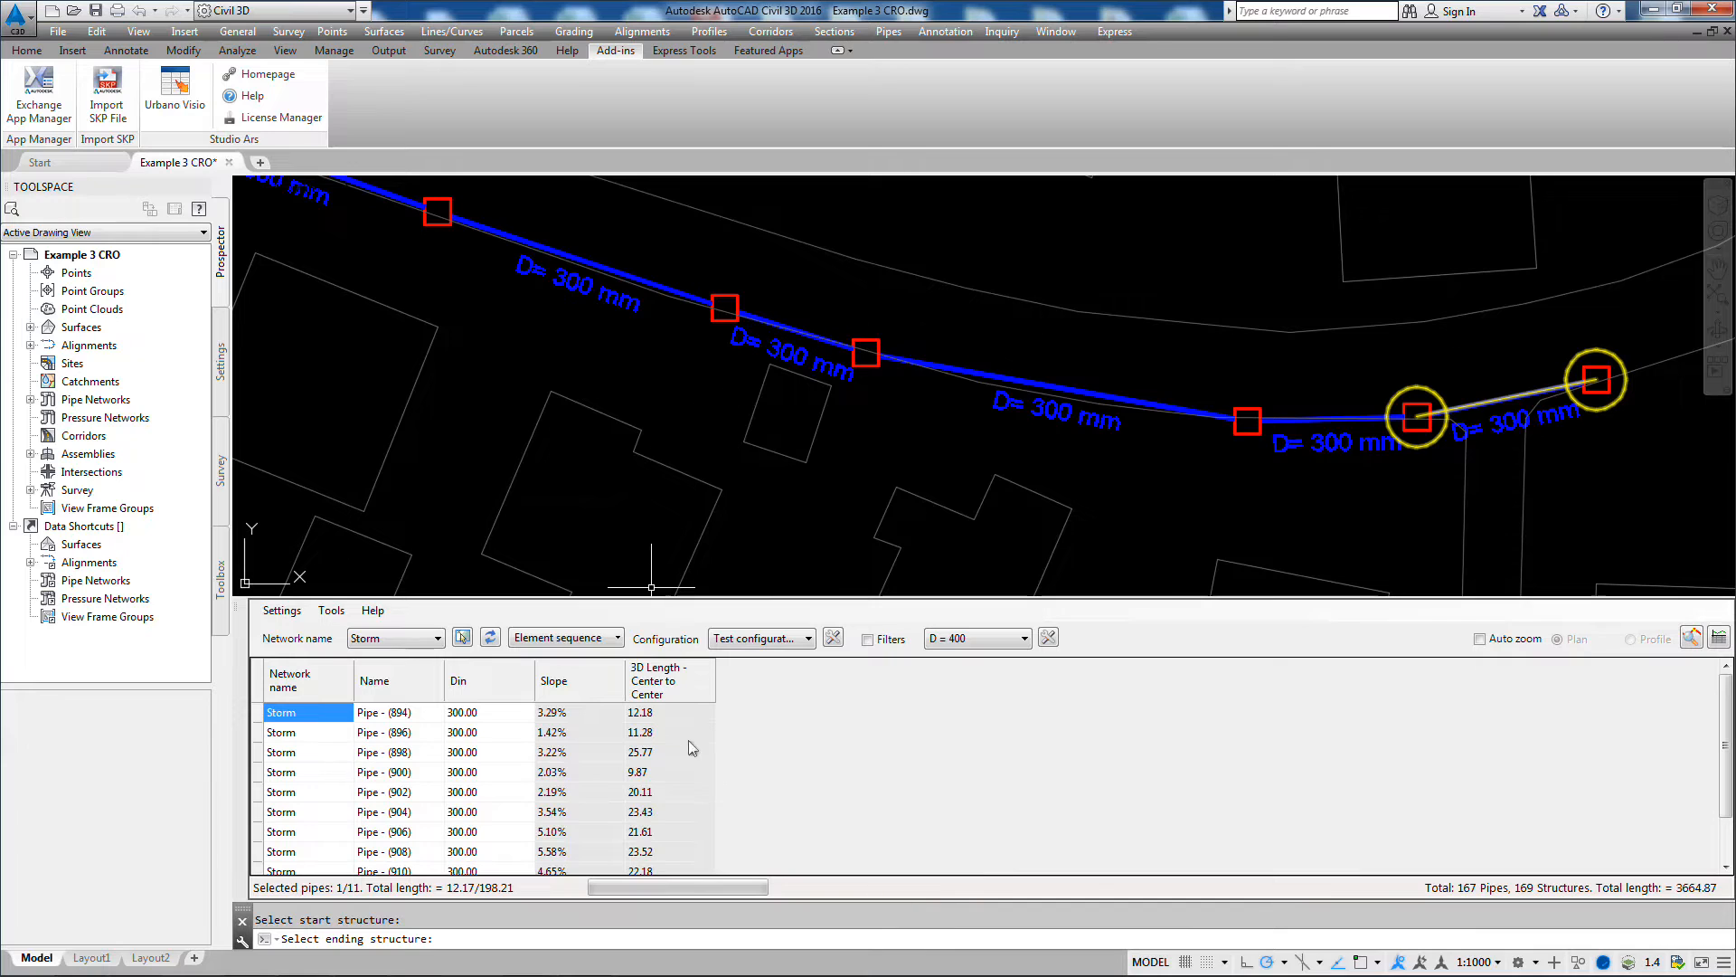
middle_drag(729, 399, 760, 428)
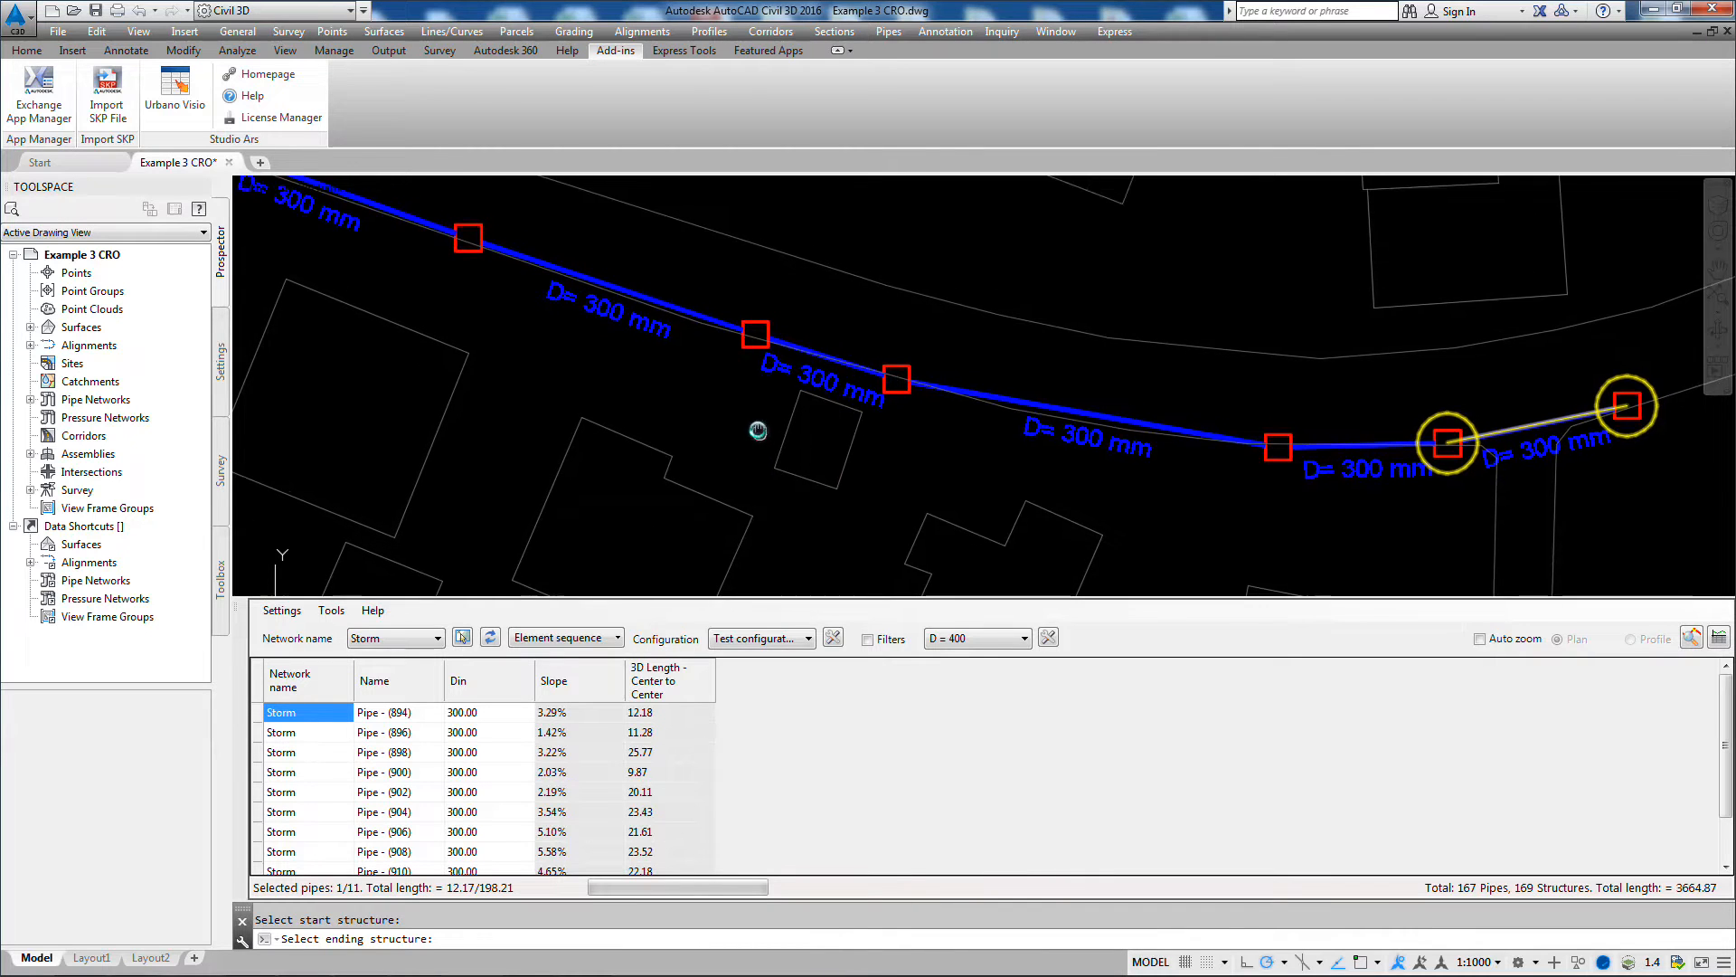
click(482, 719)
right_click(474, 713)
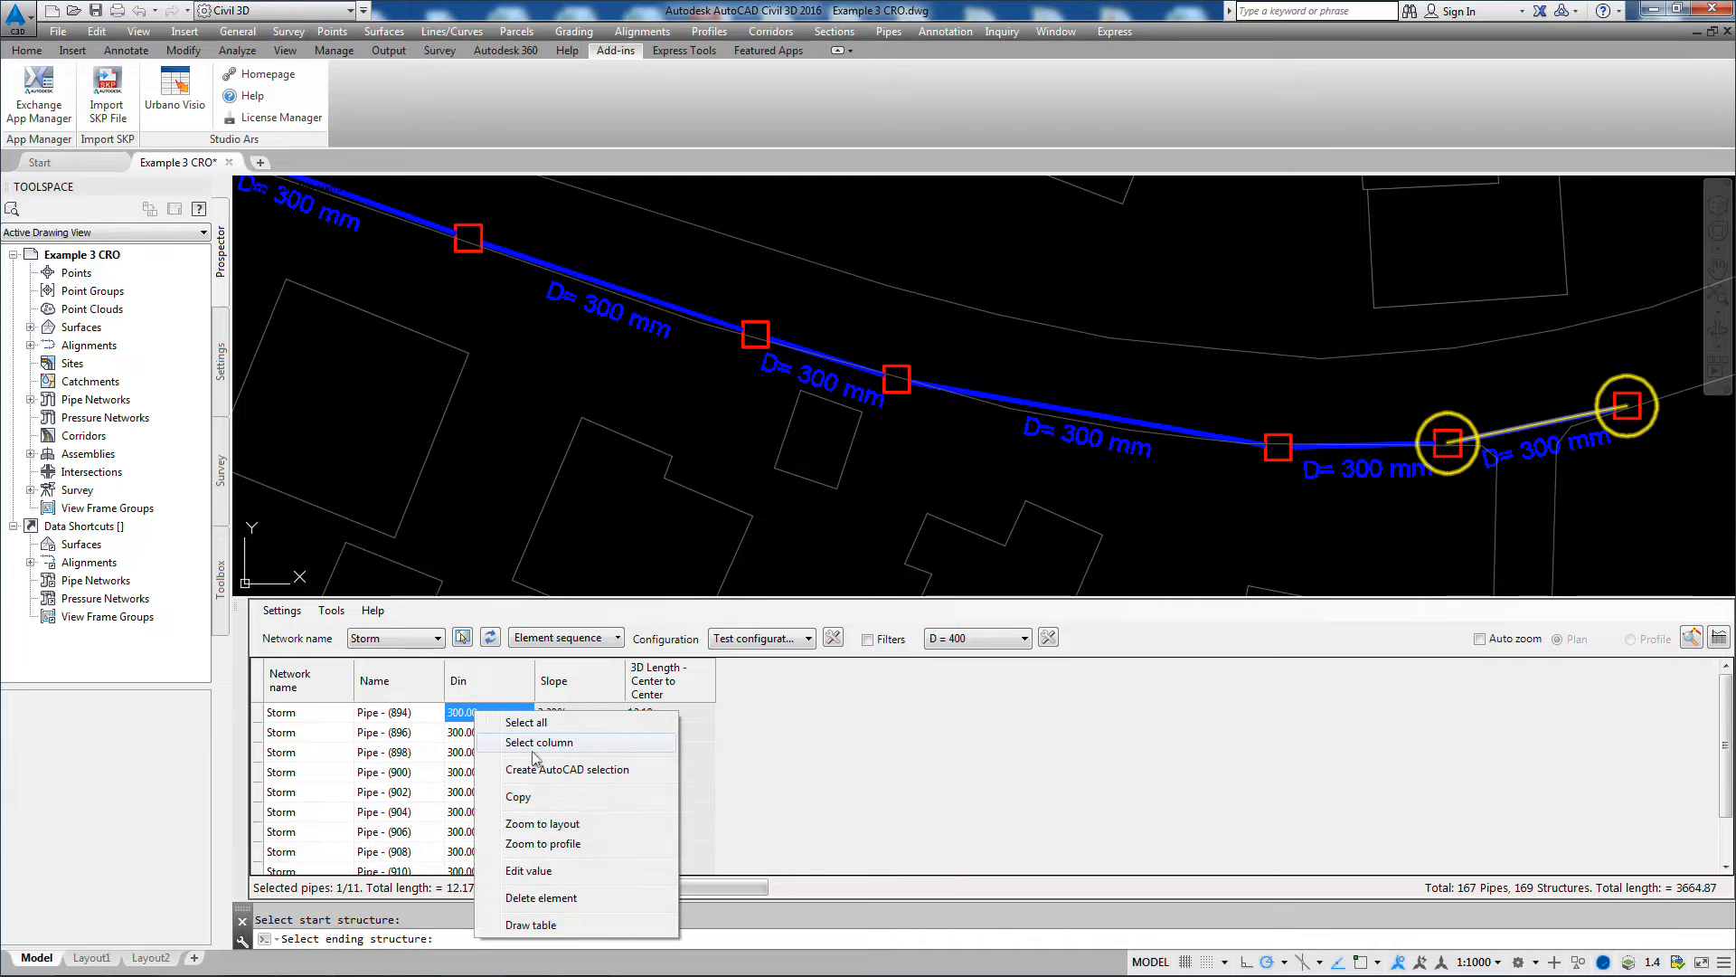
click(532, 744)
right_click(484, 733)
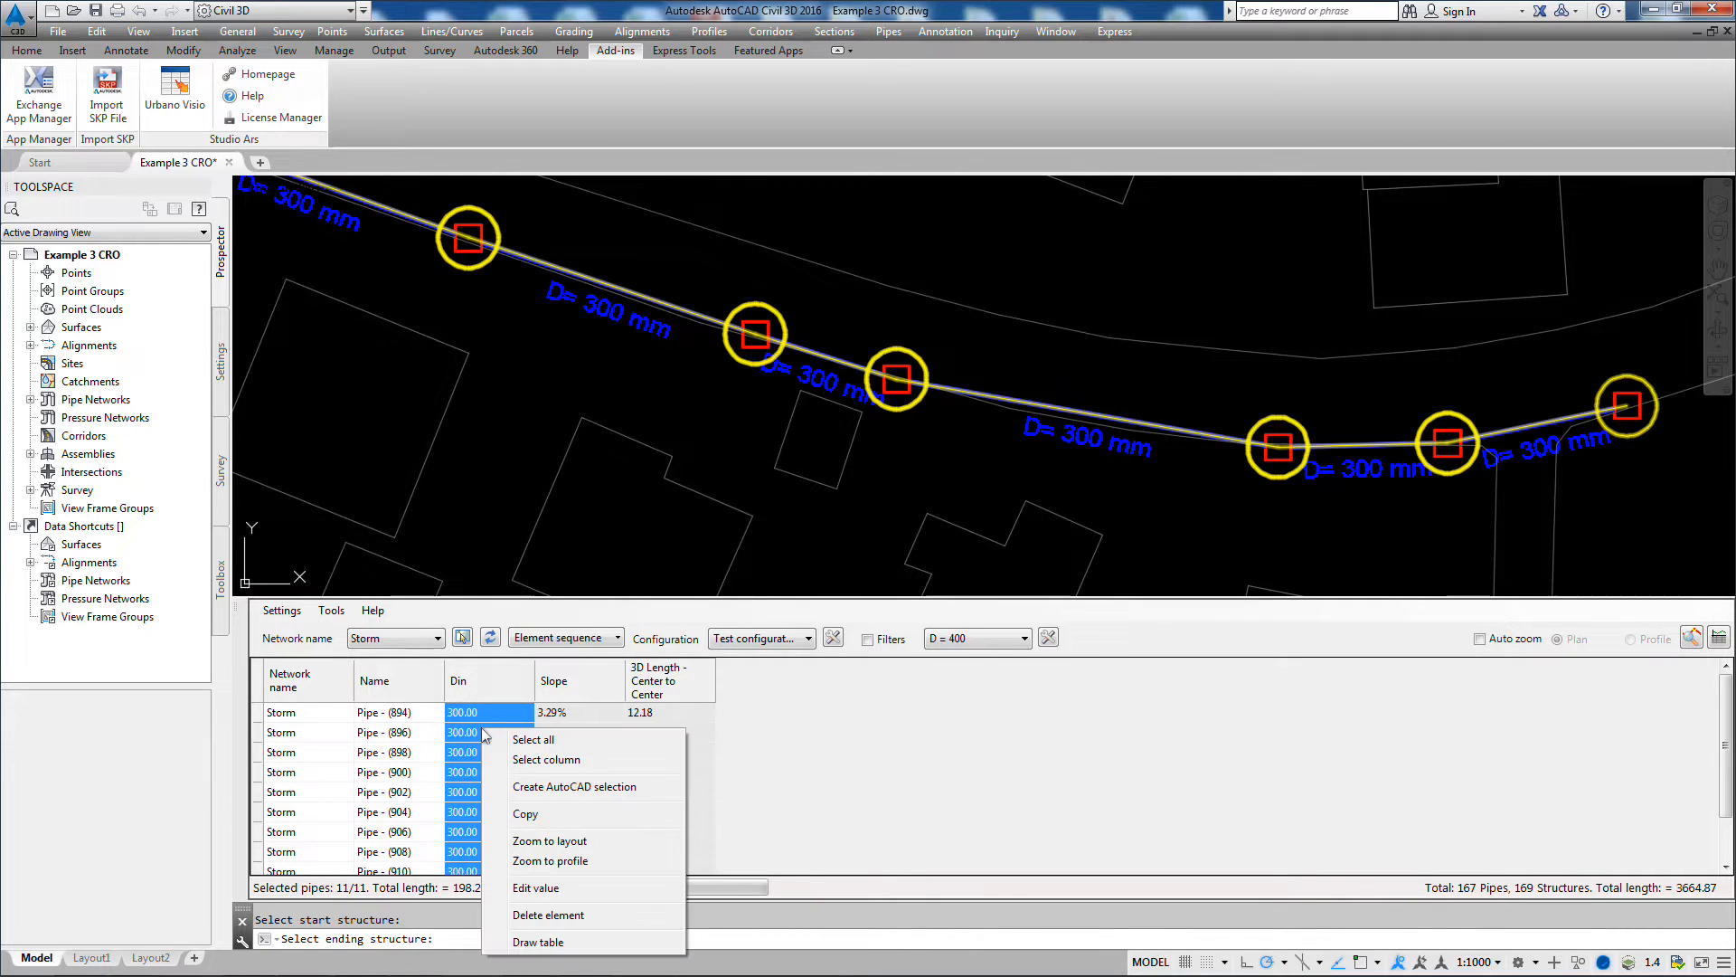
click(534, 889)
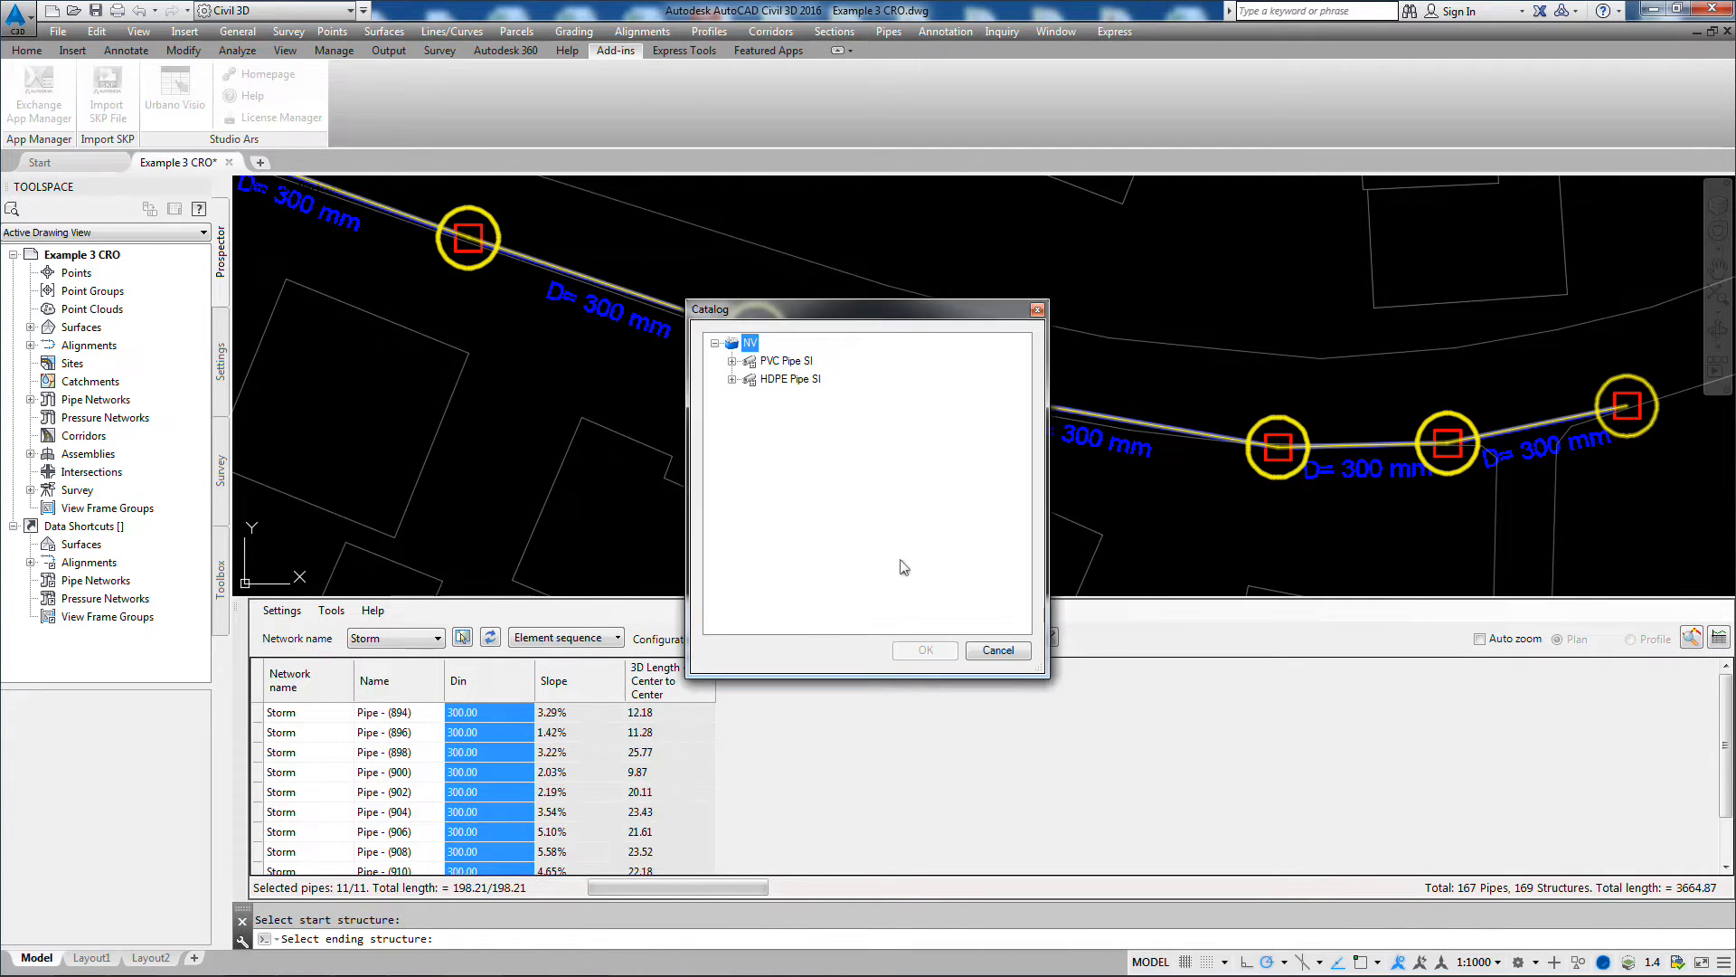
click(733, 360)
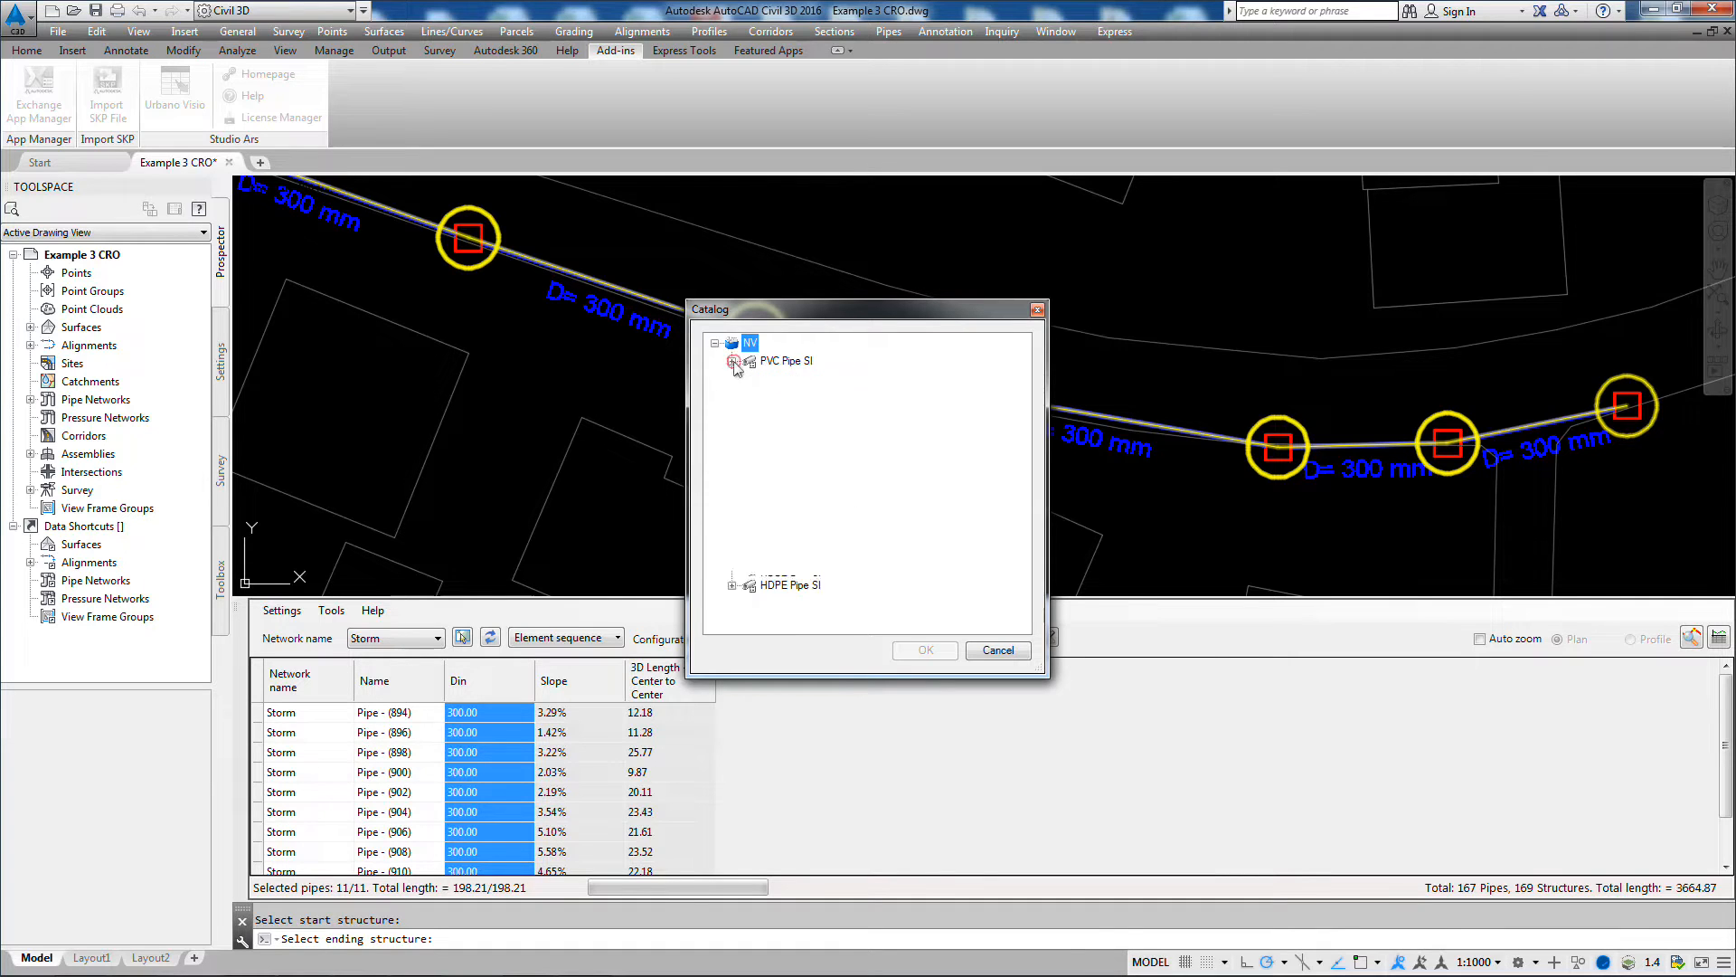
click(808, 487)
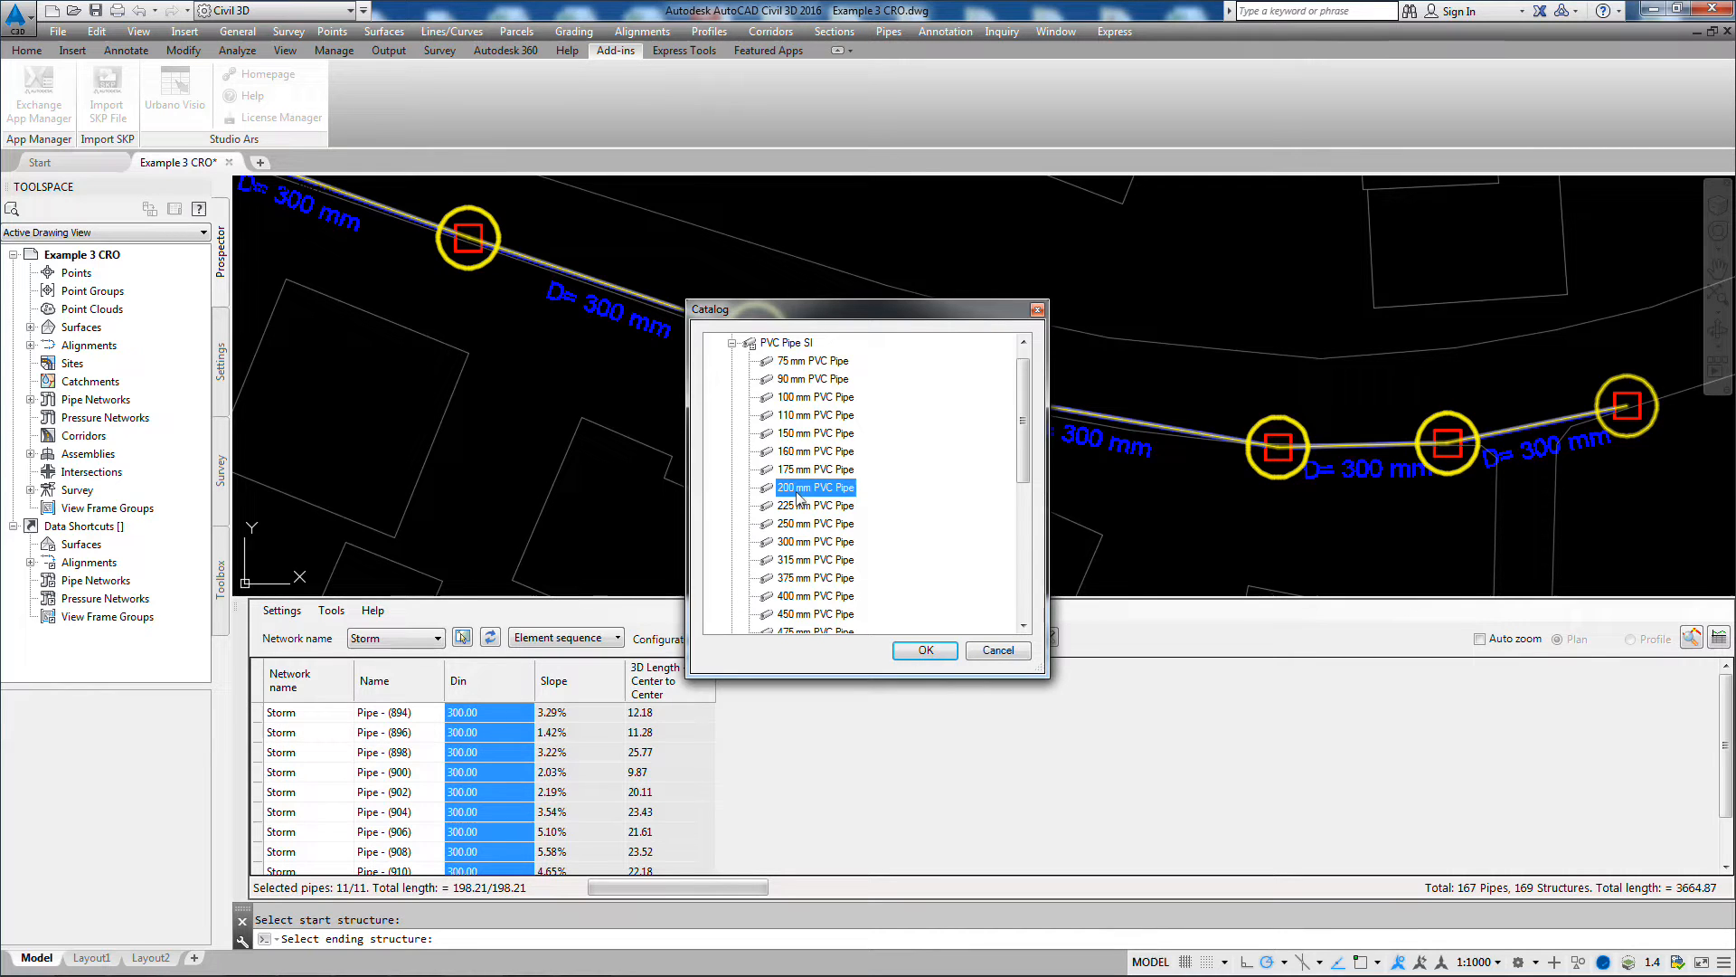
click(926, 651)
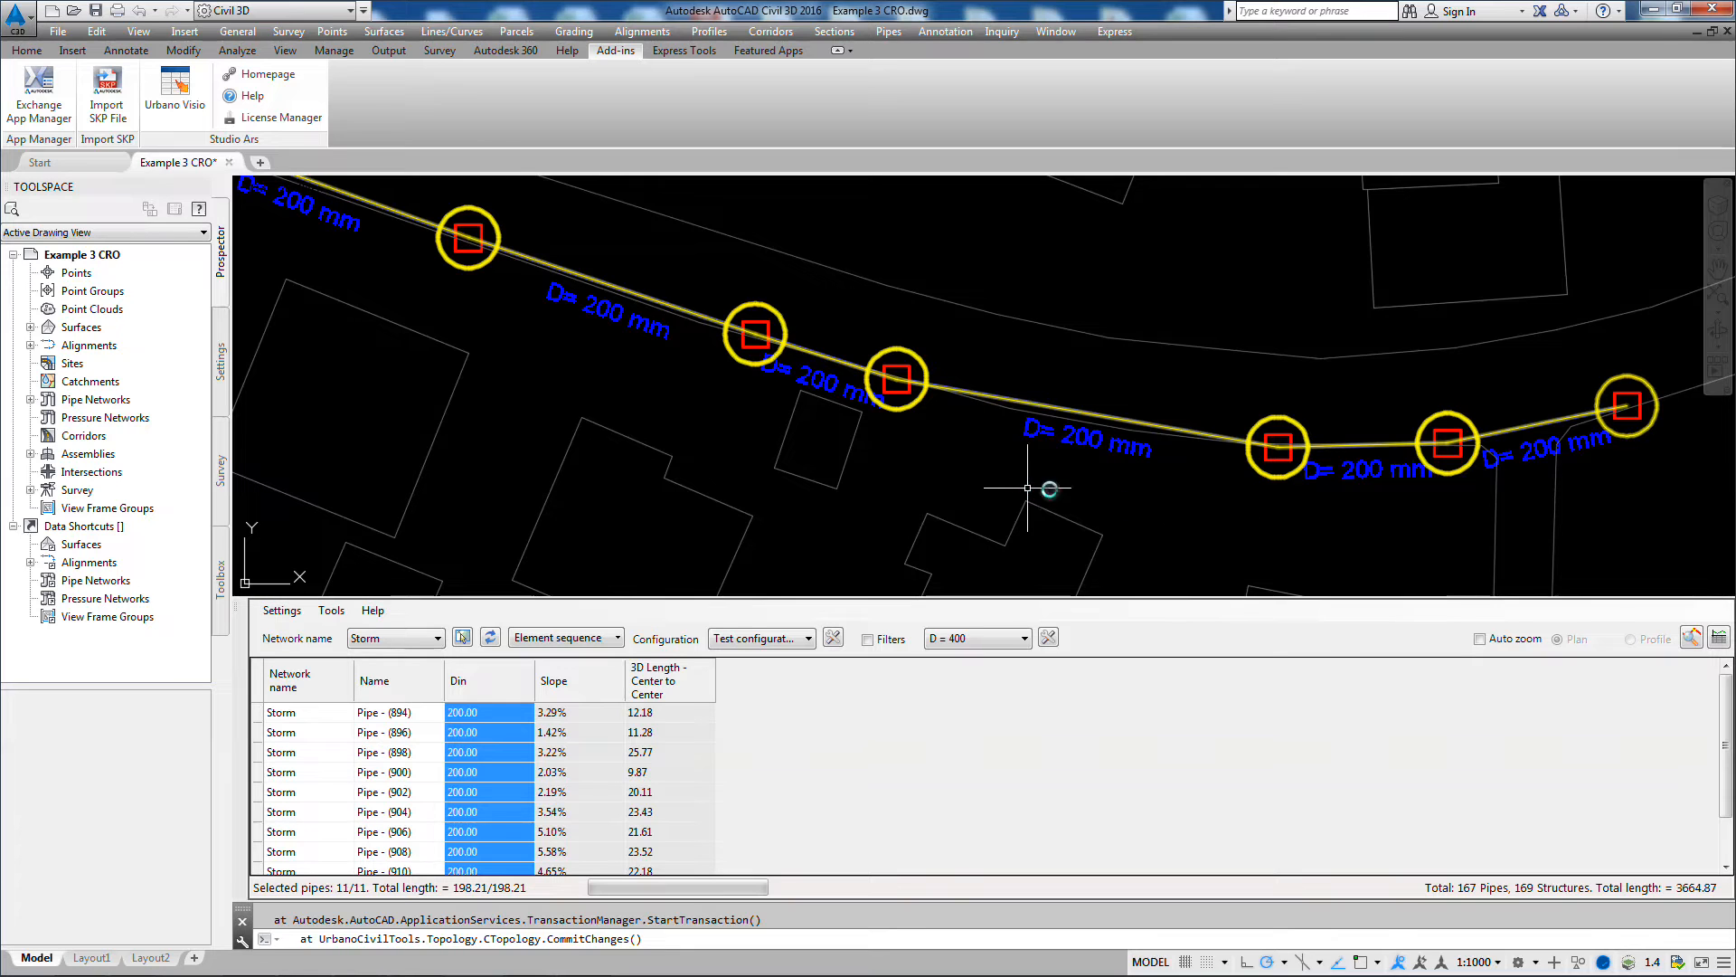
middle_drag(493, 255, 1019, 481)
middle_drag(441, 273, 875, 428)
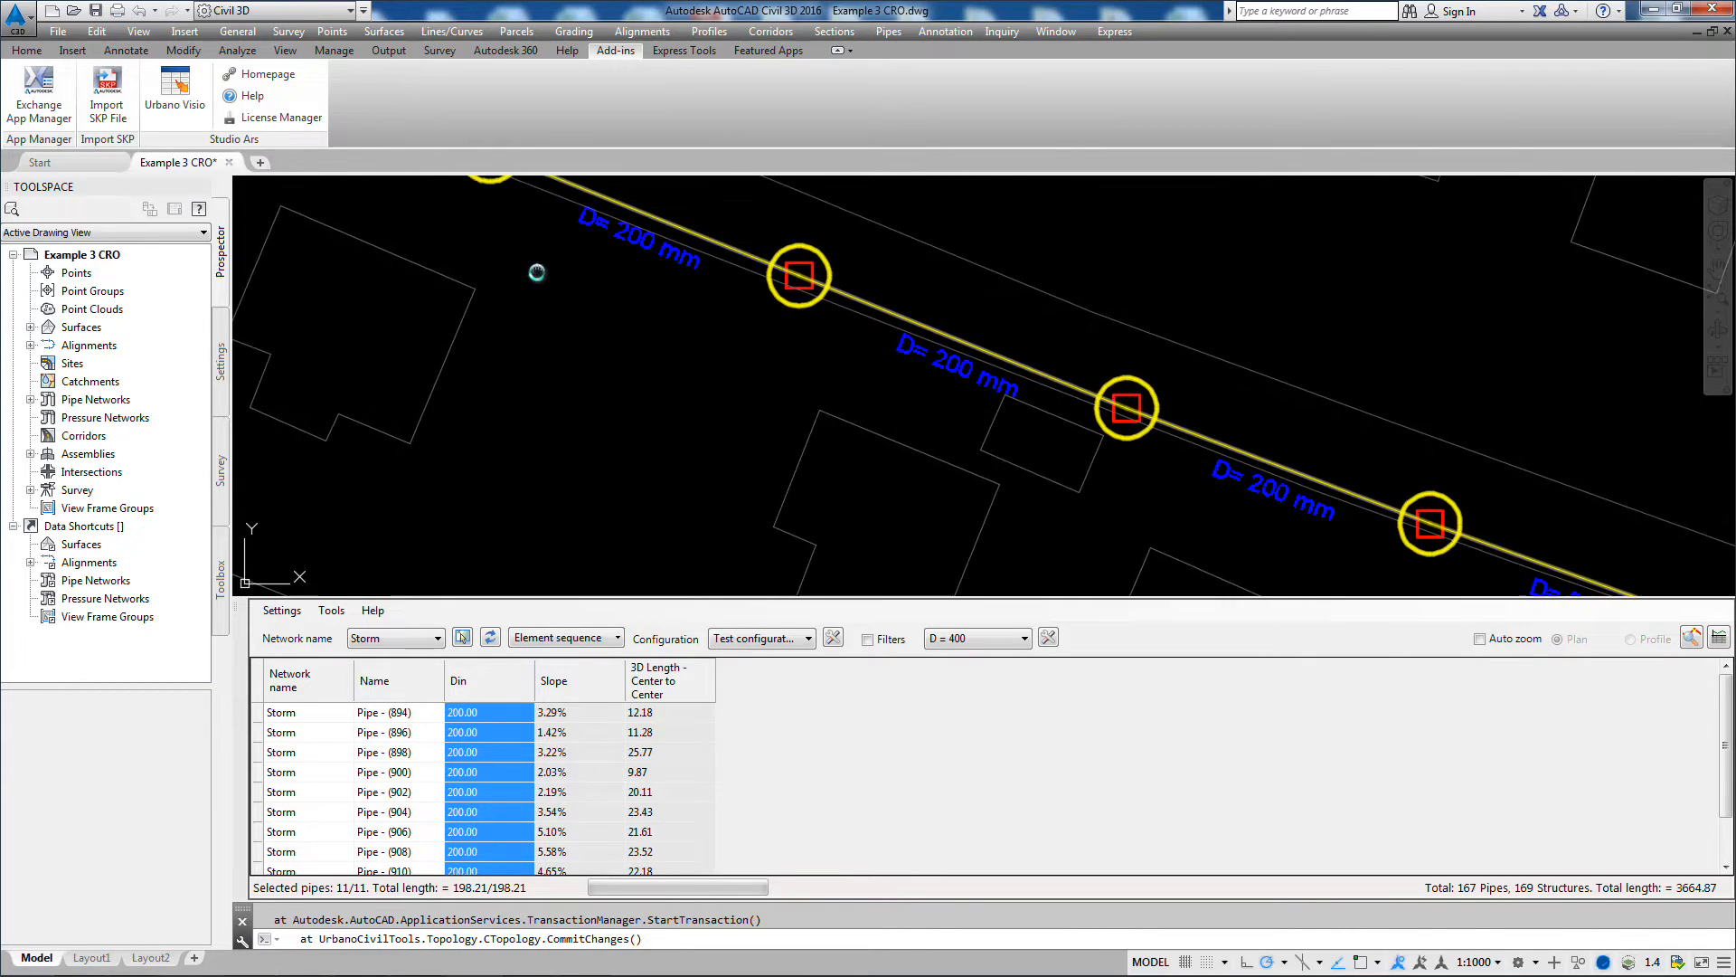
scroll(742, 378, down, 7)
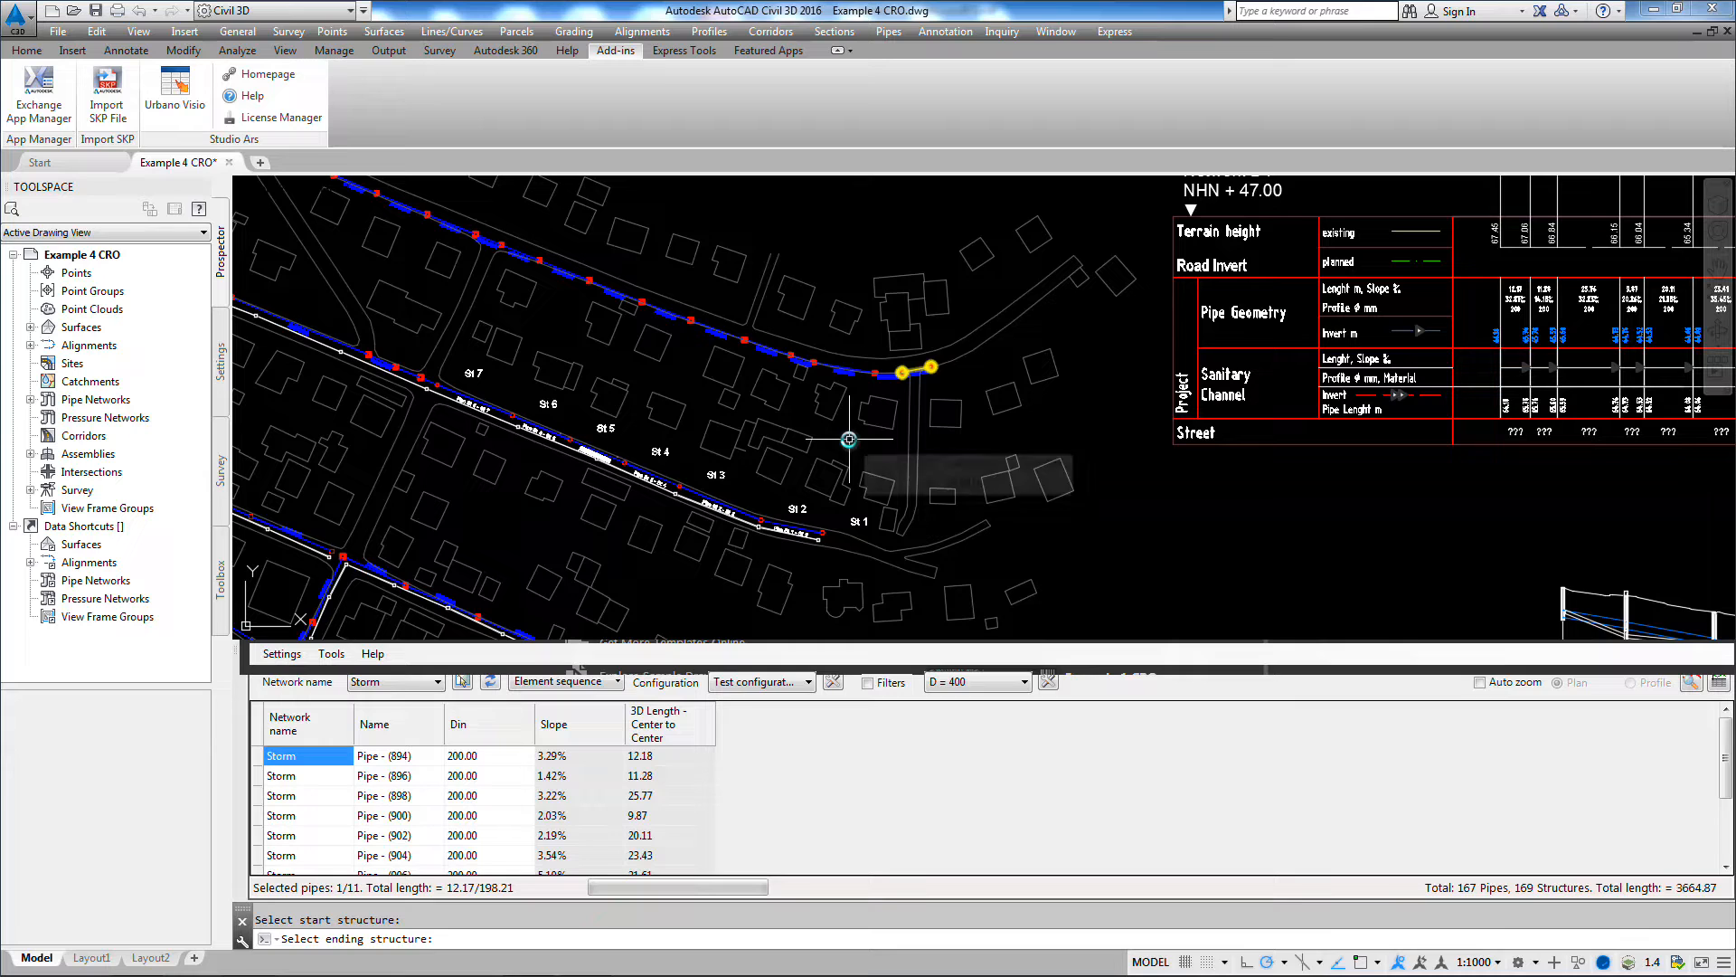
Step: Edit the pipes' Test configuration and add Custom_Category to its selected data
middle_drag(819, 431, 1040, 438)
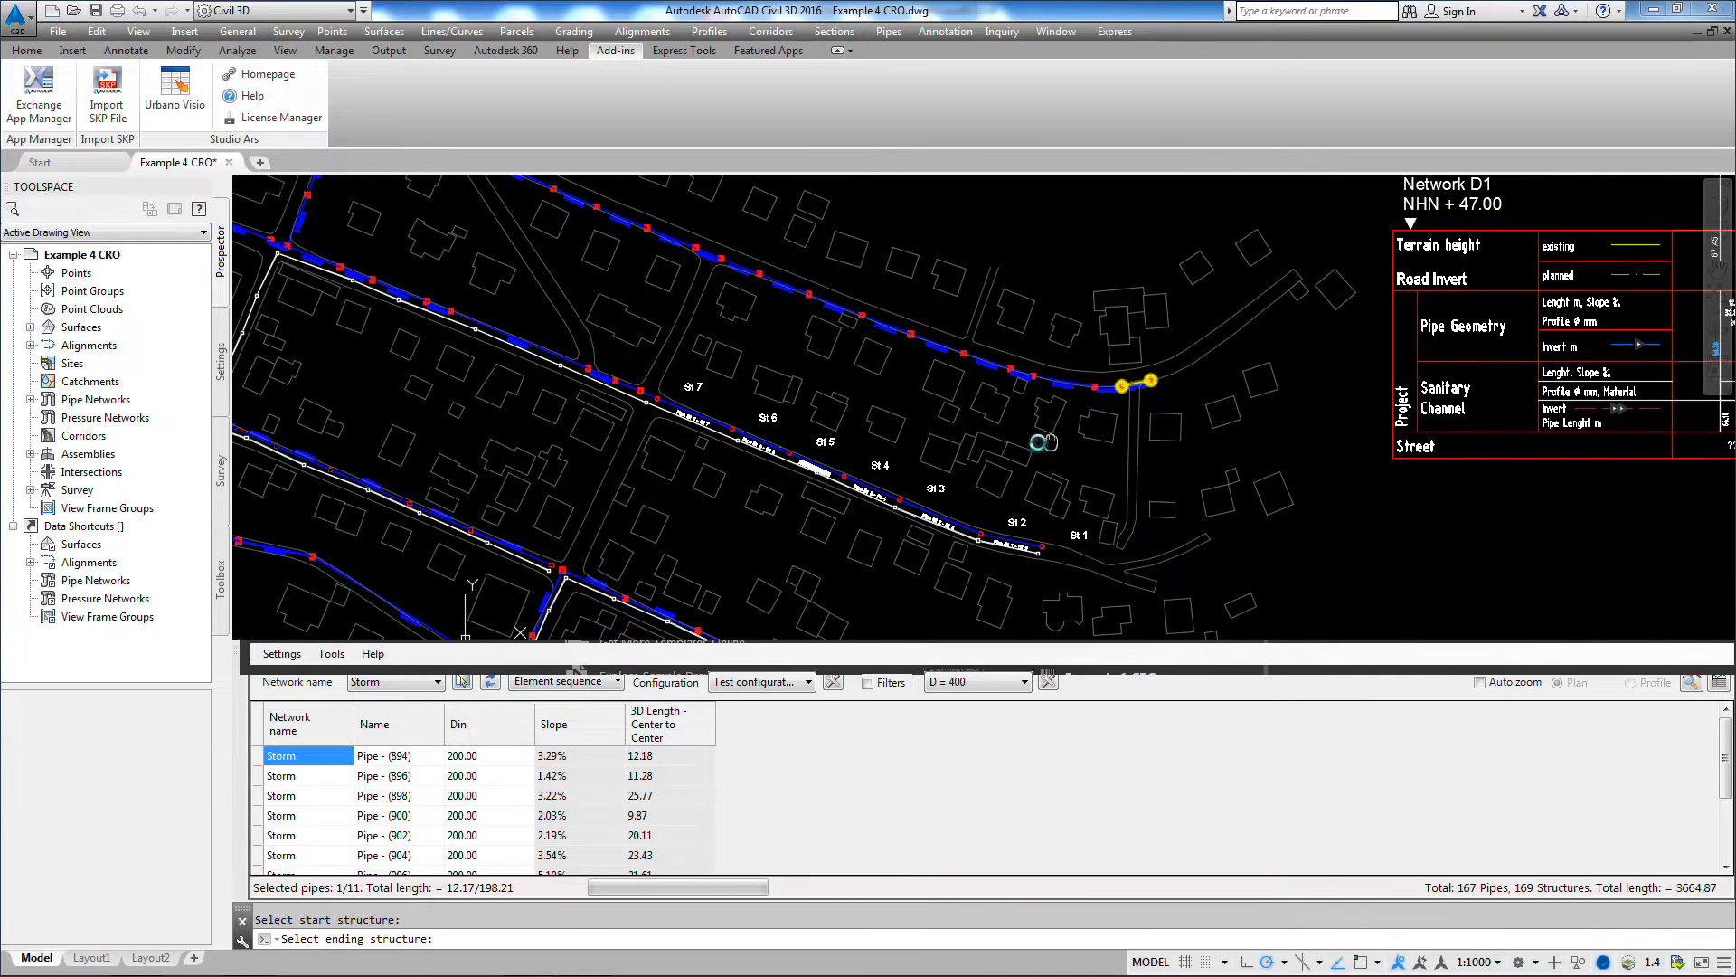
scroll(1044, 439, up, 2)
click(878, 742)
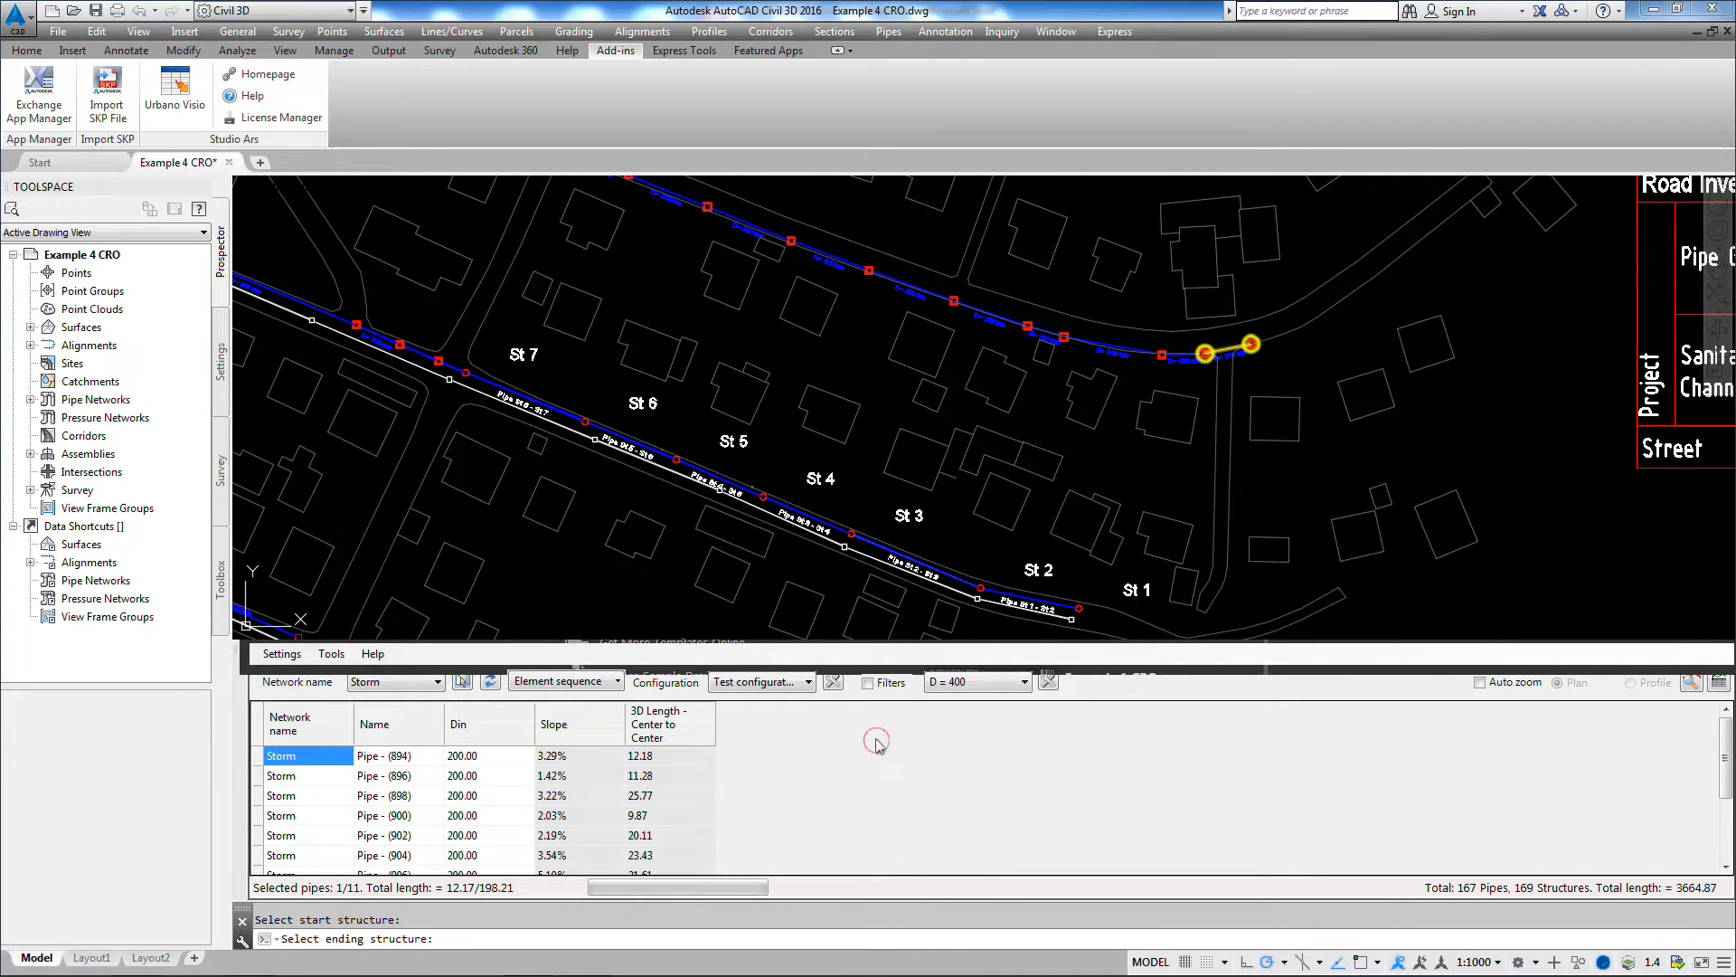
click(834, 685)
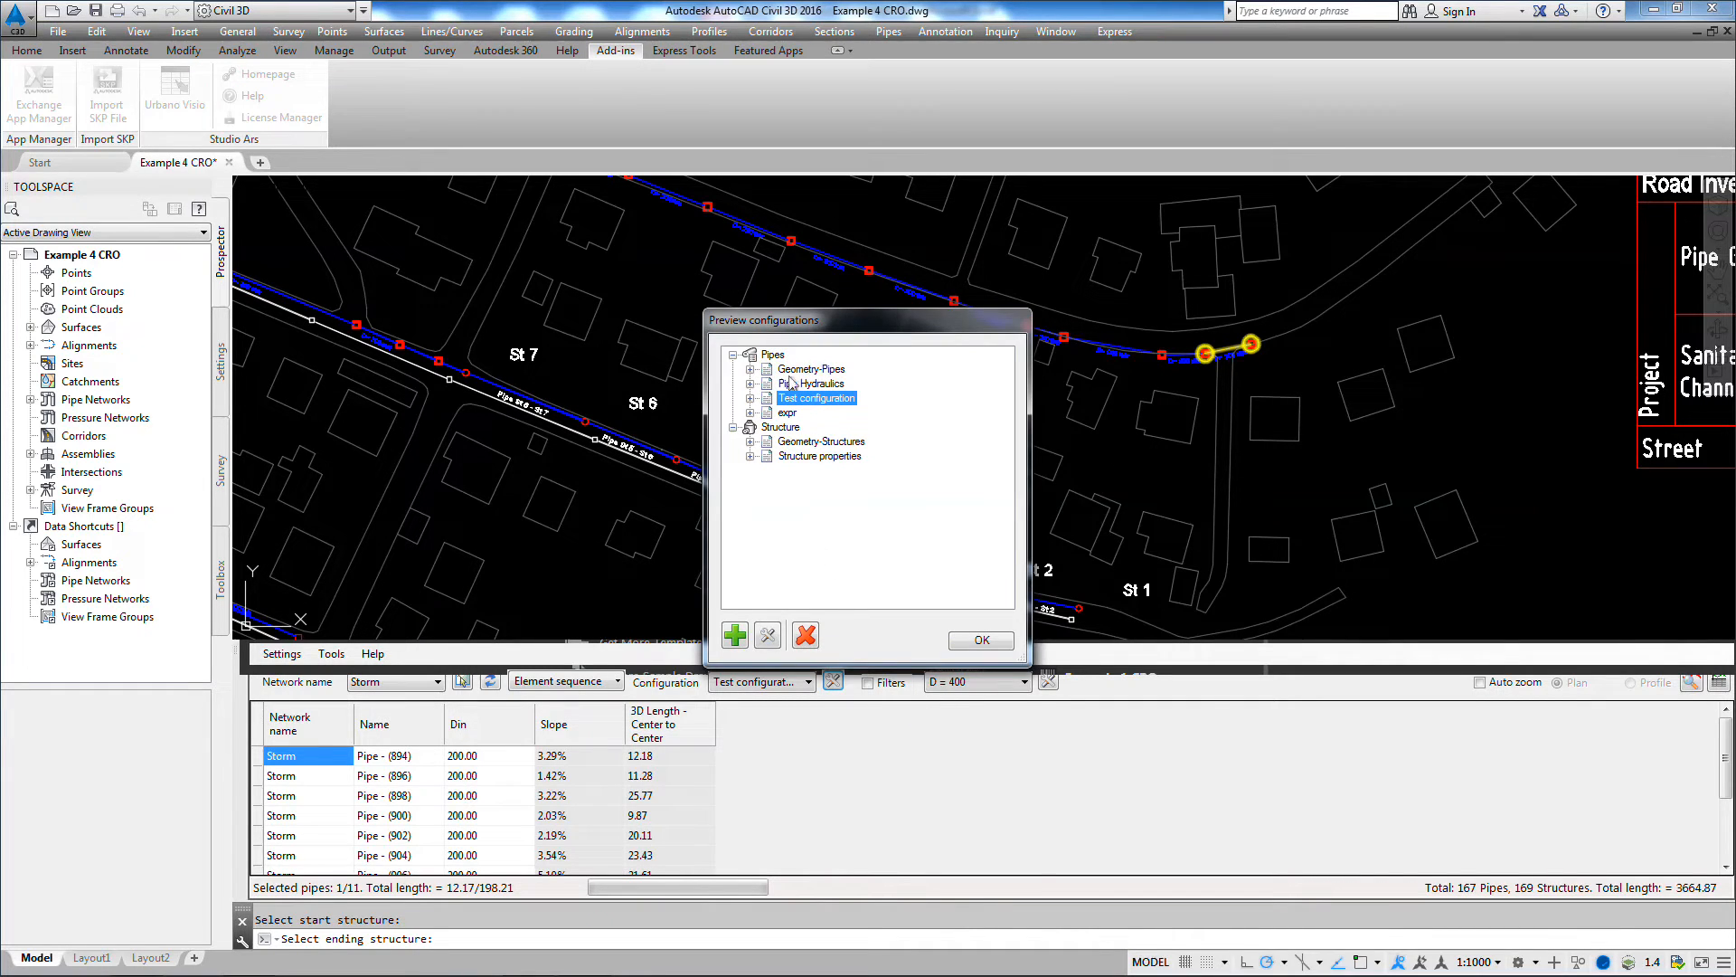
click(767, 636)
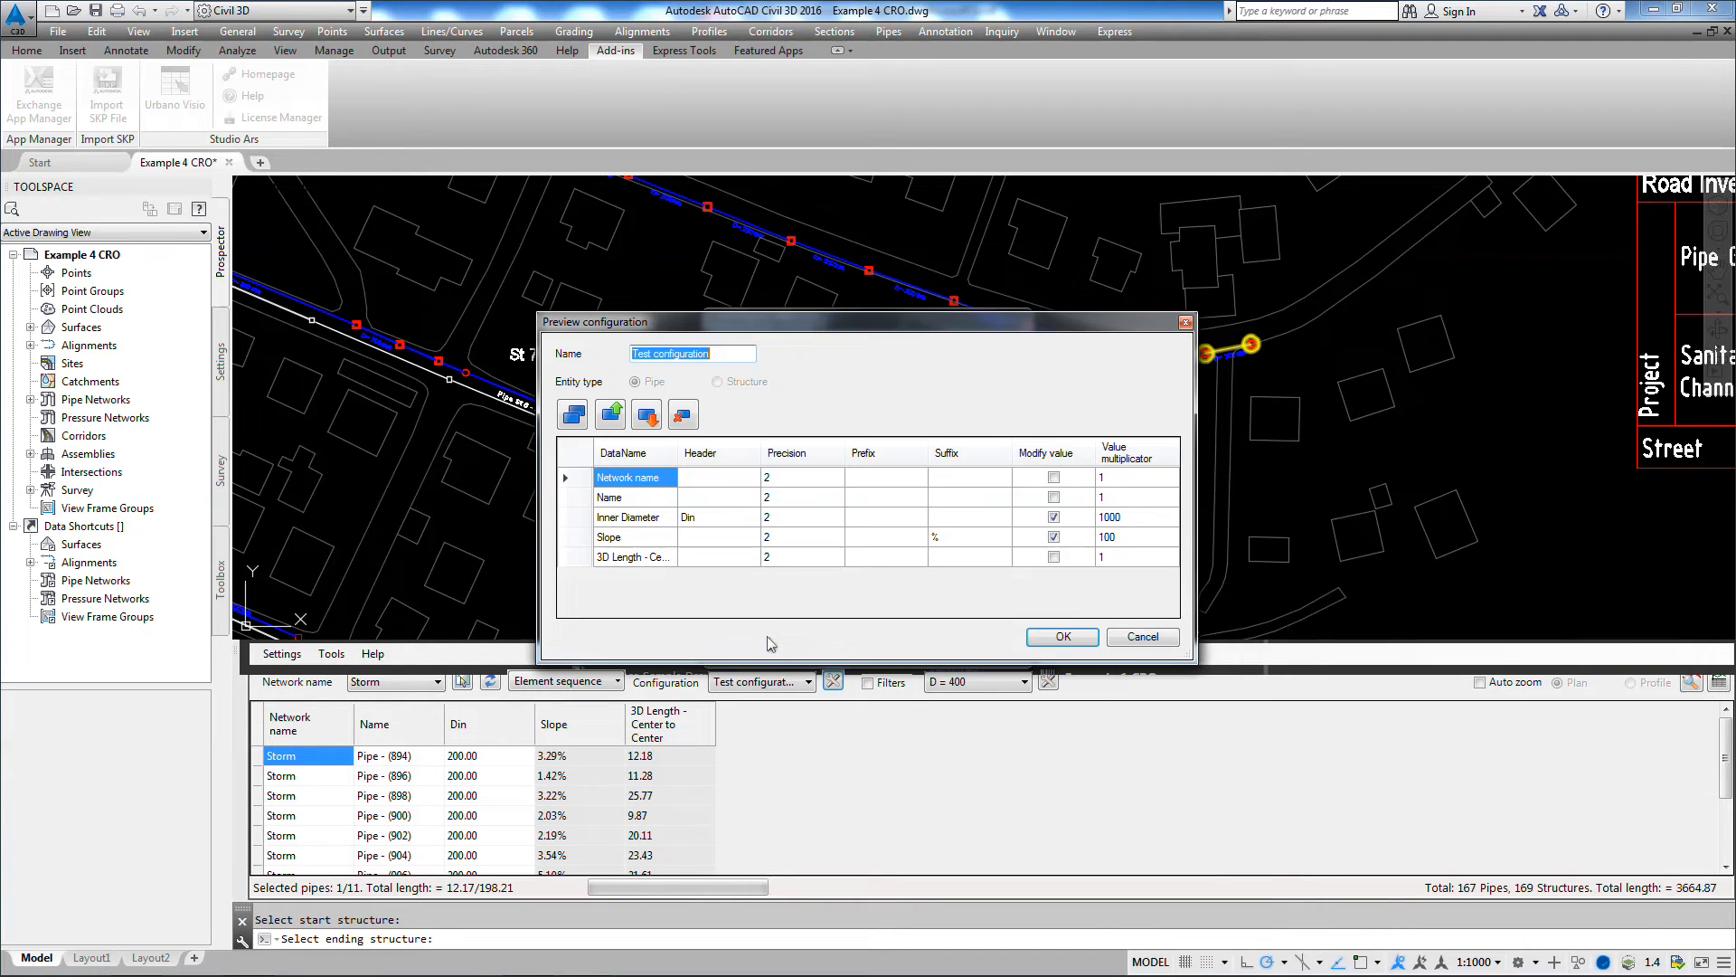
click(573, 416)
scroll(728, 410, down, 10)
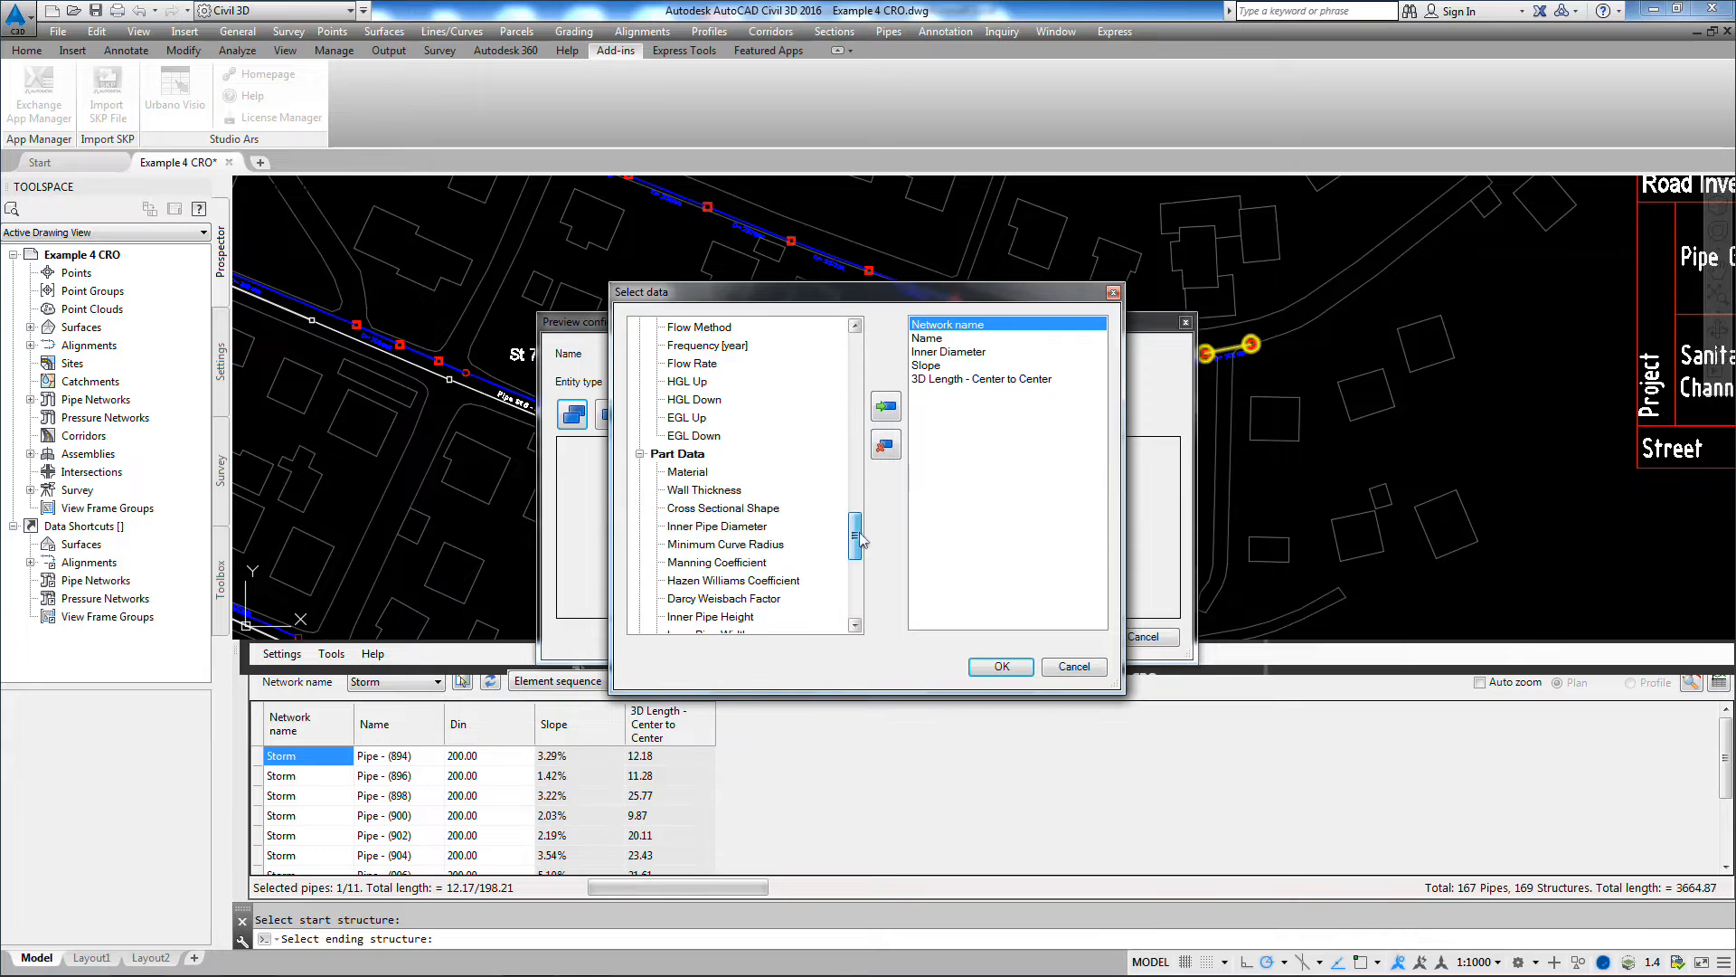
click(719, 348)
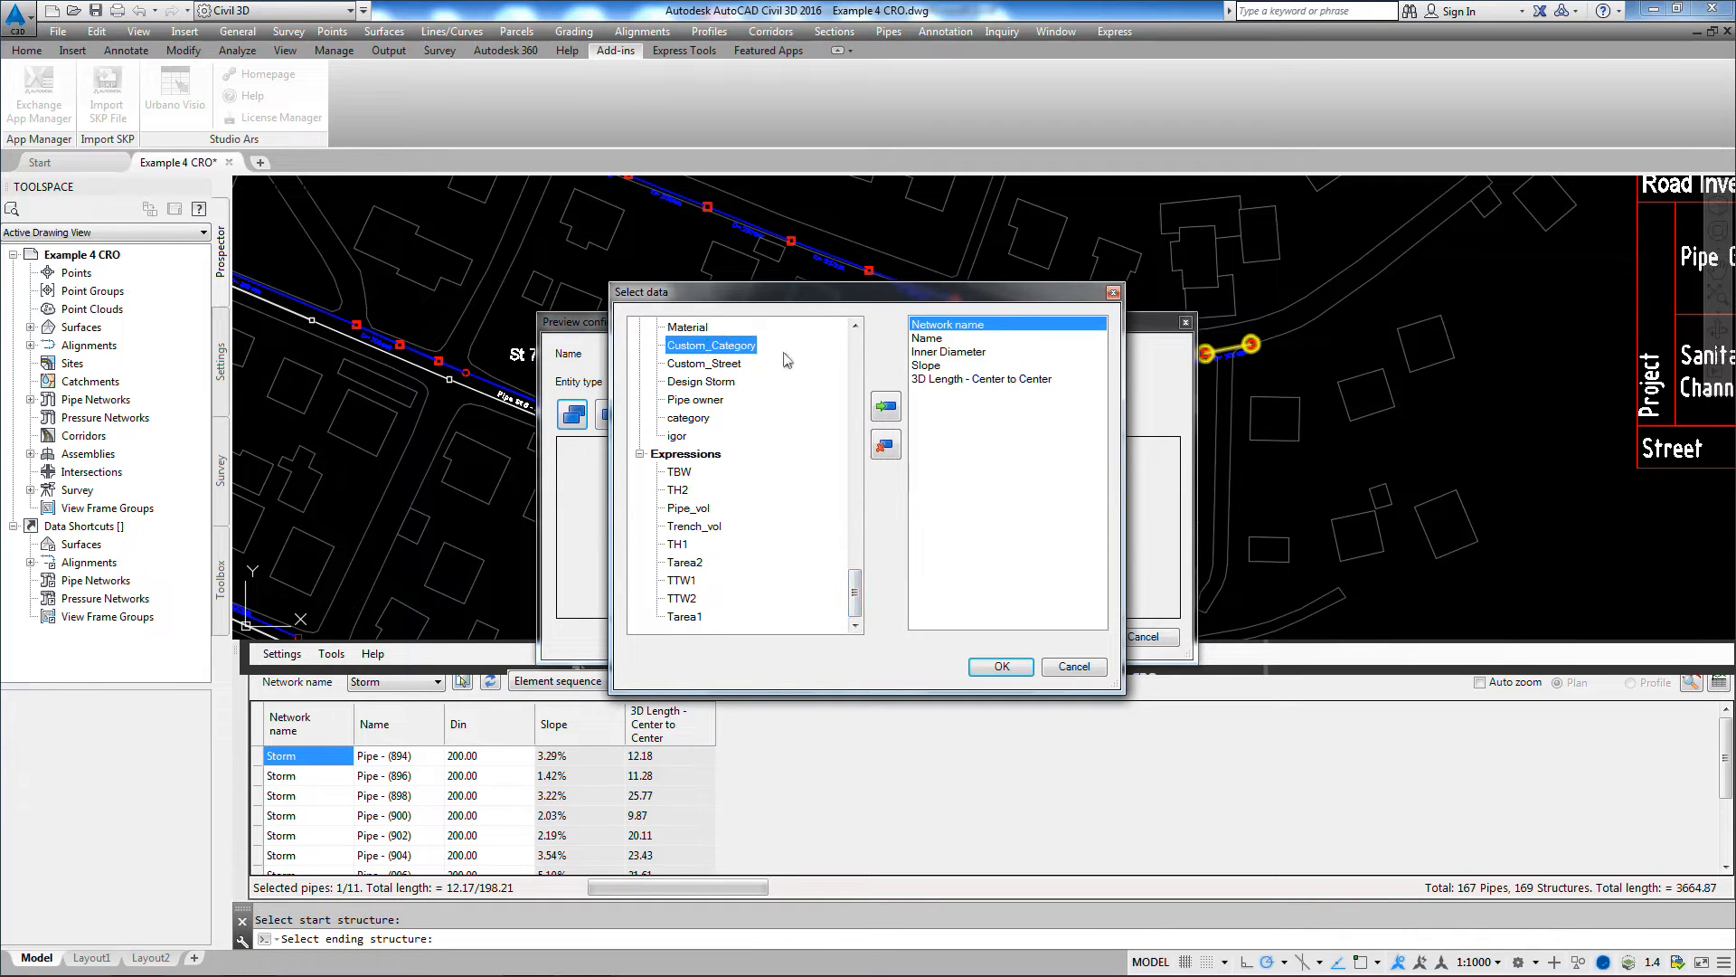
click(886, 409)
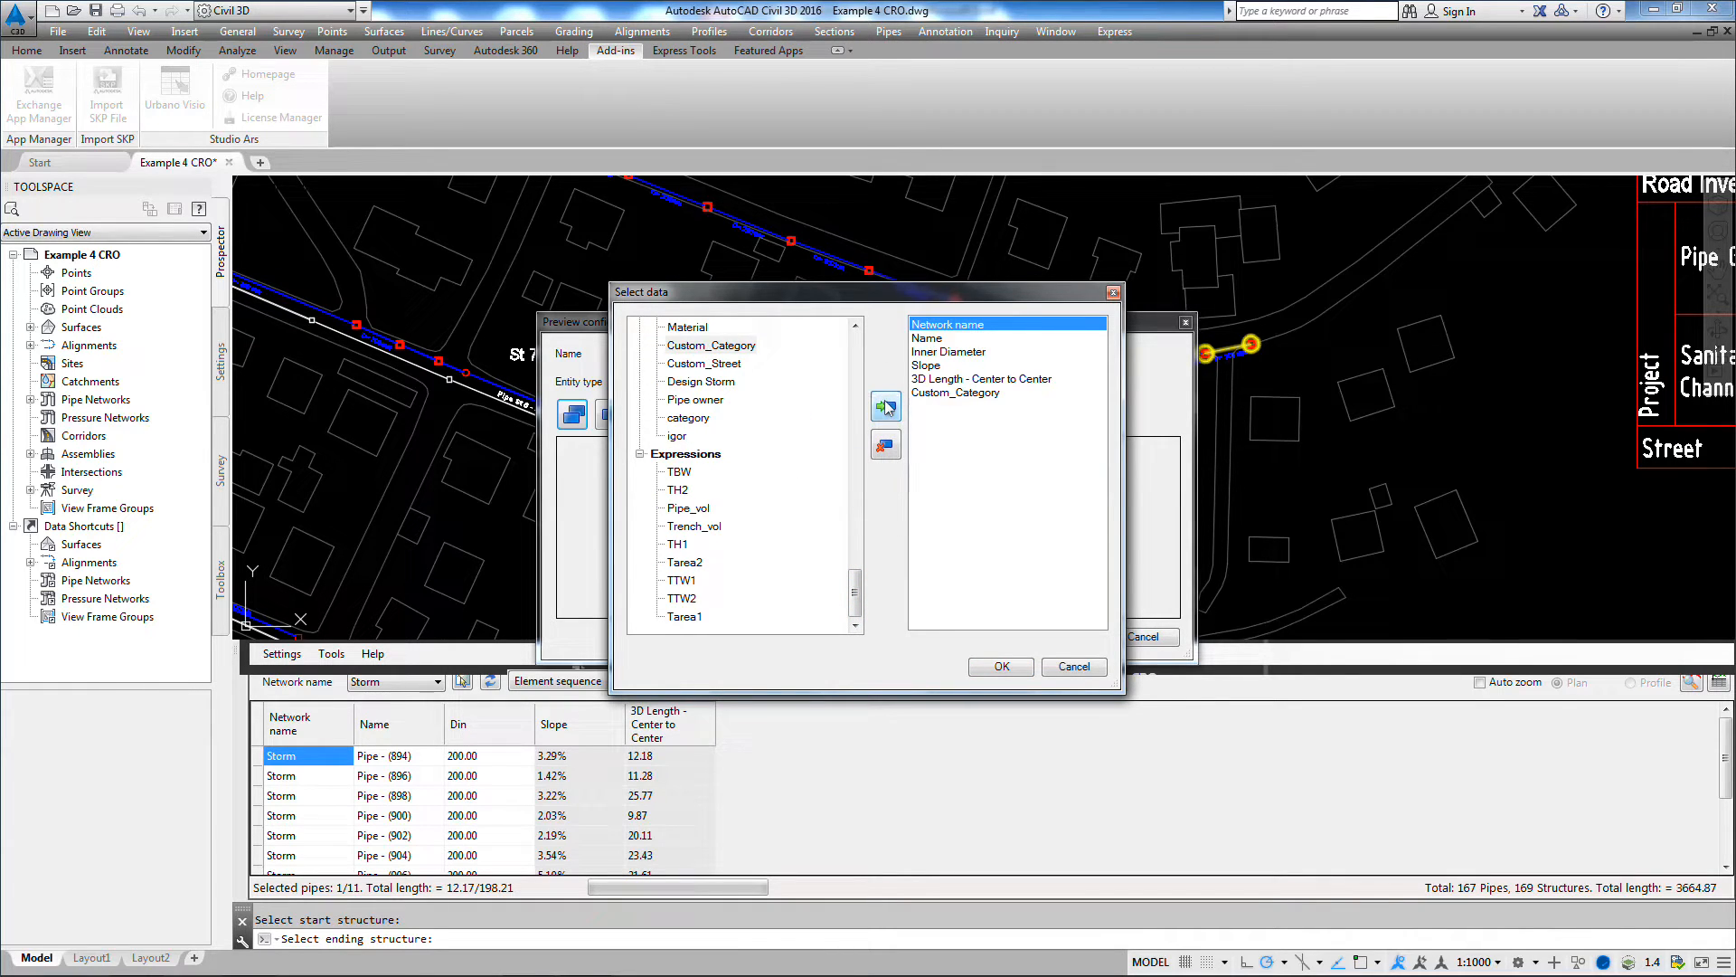
Step: Add Custom_Street to the Test configuration's selected data and apply the edited configuration to the pipe table
click(719, 364)
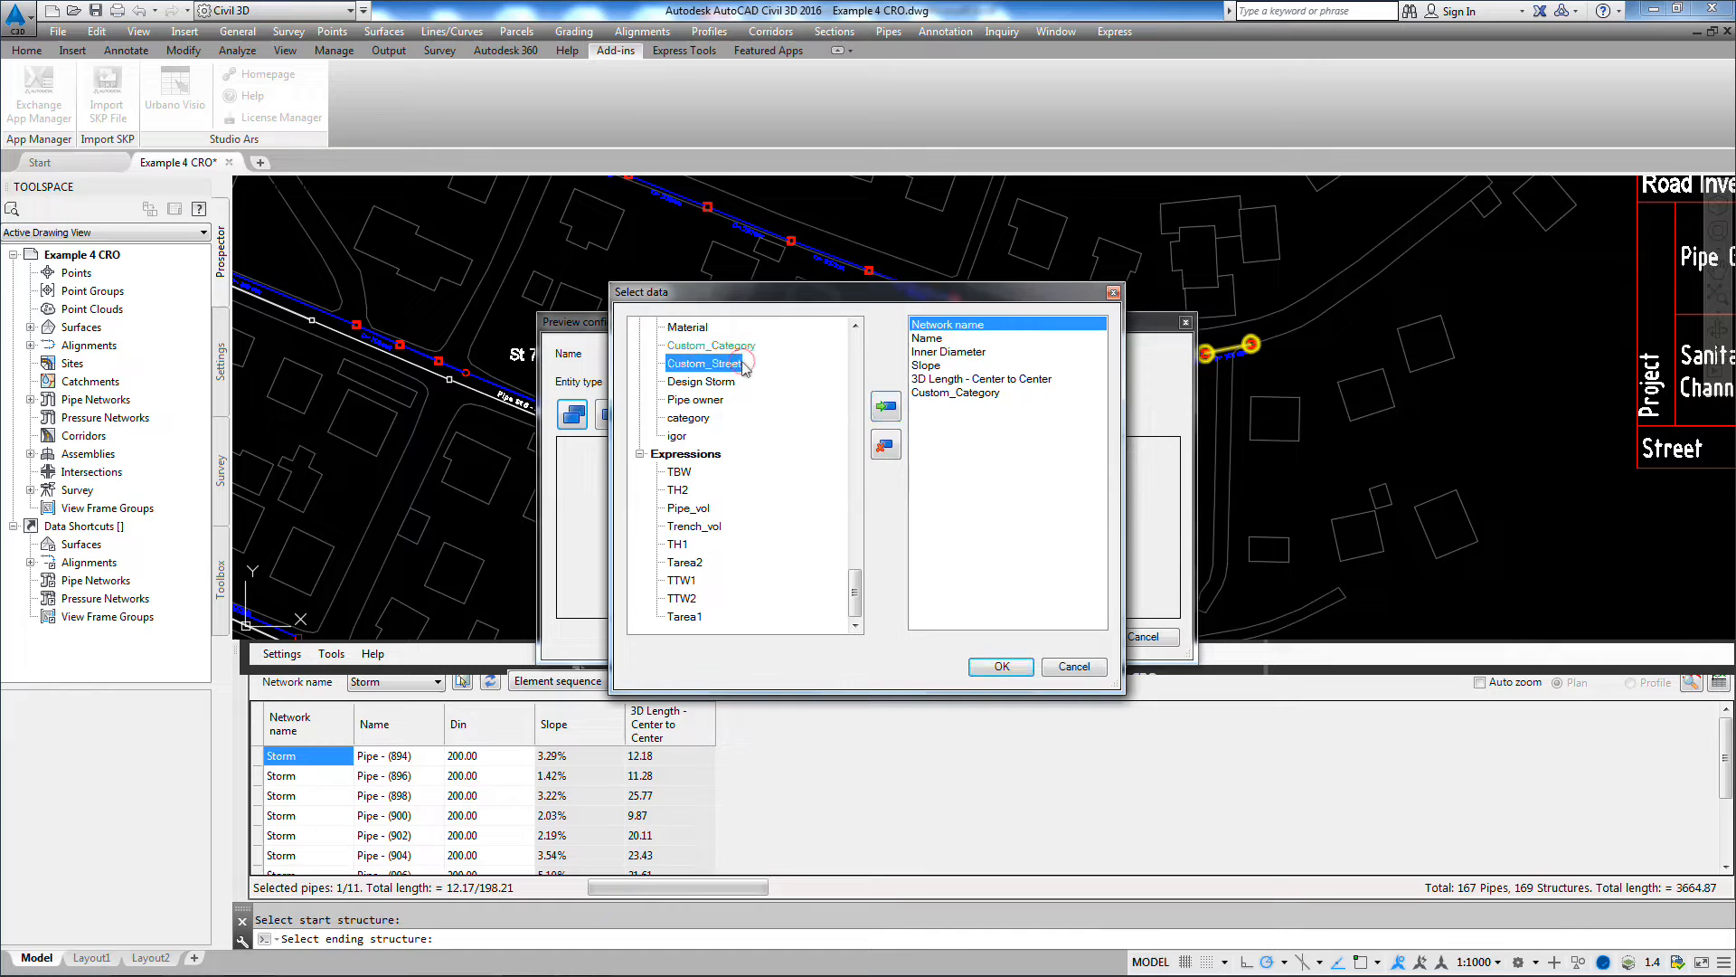
click(885, 408)
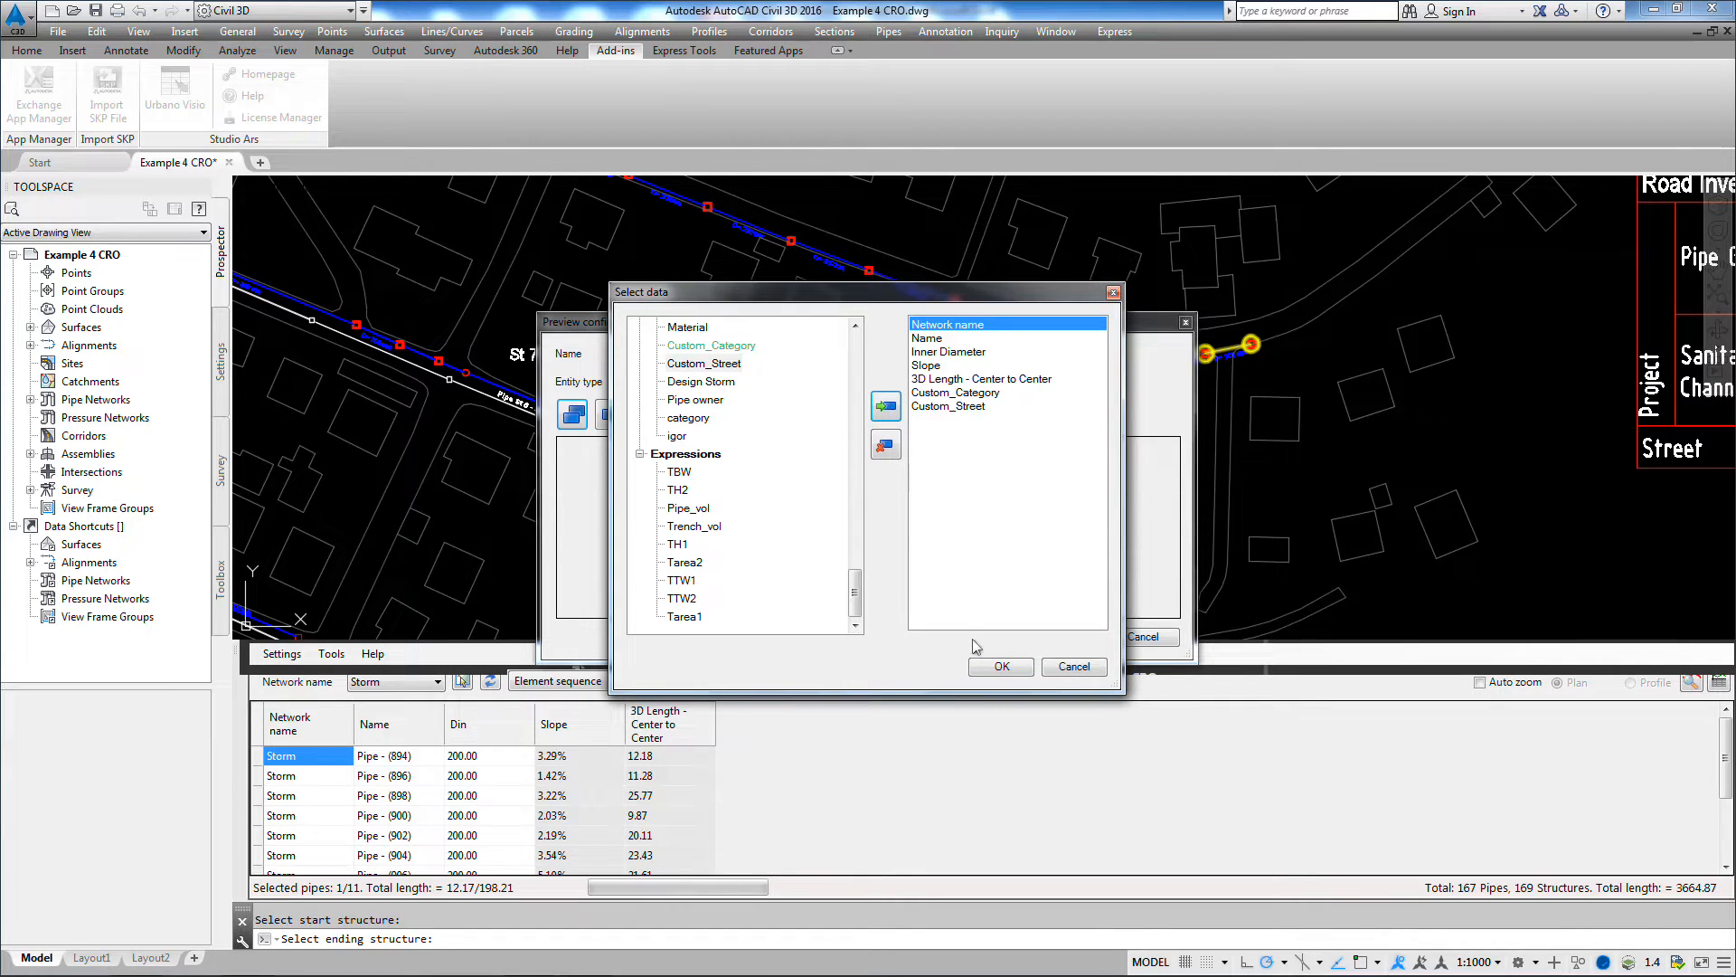
click(1000, 668)
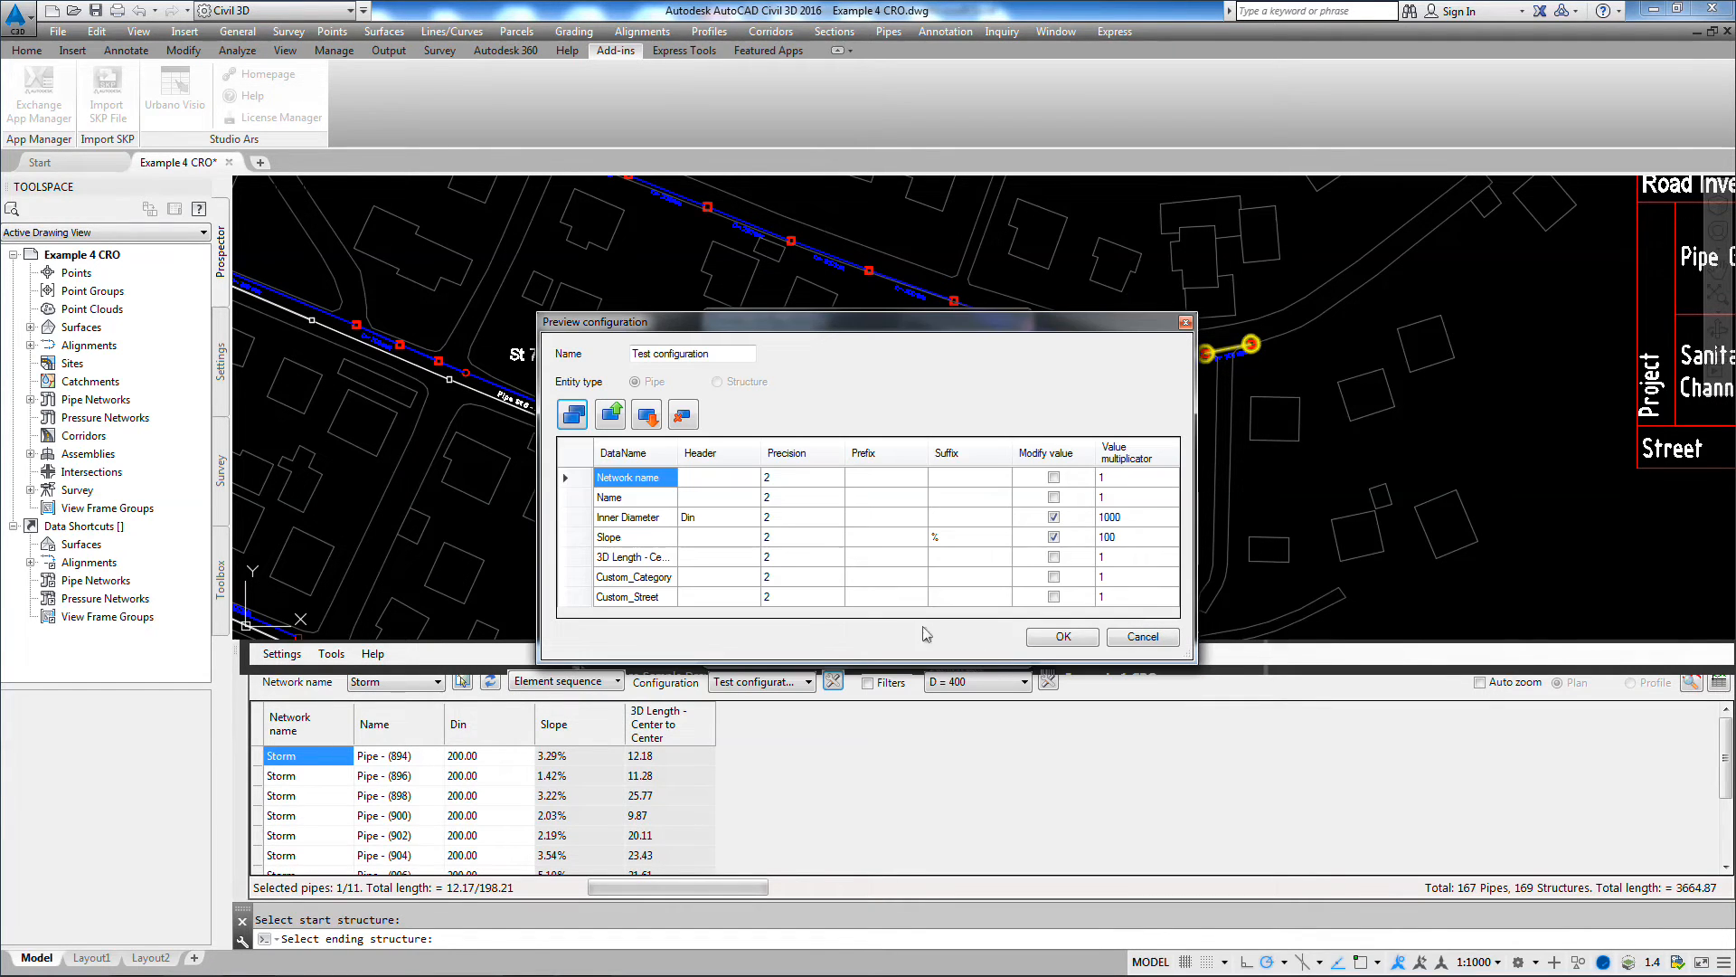
click(1063, 638)
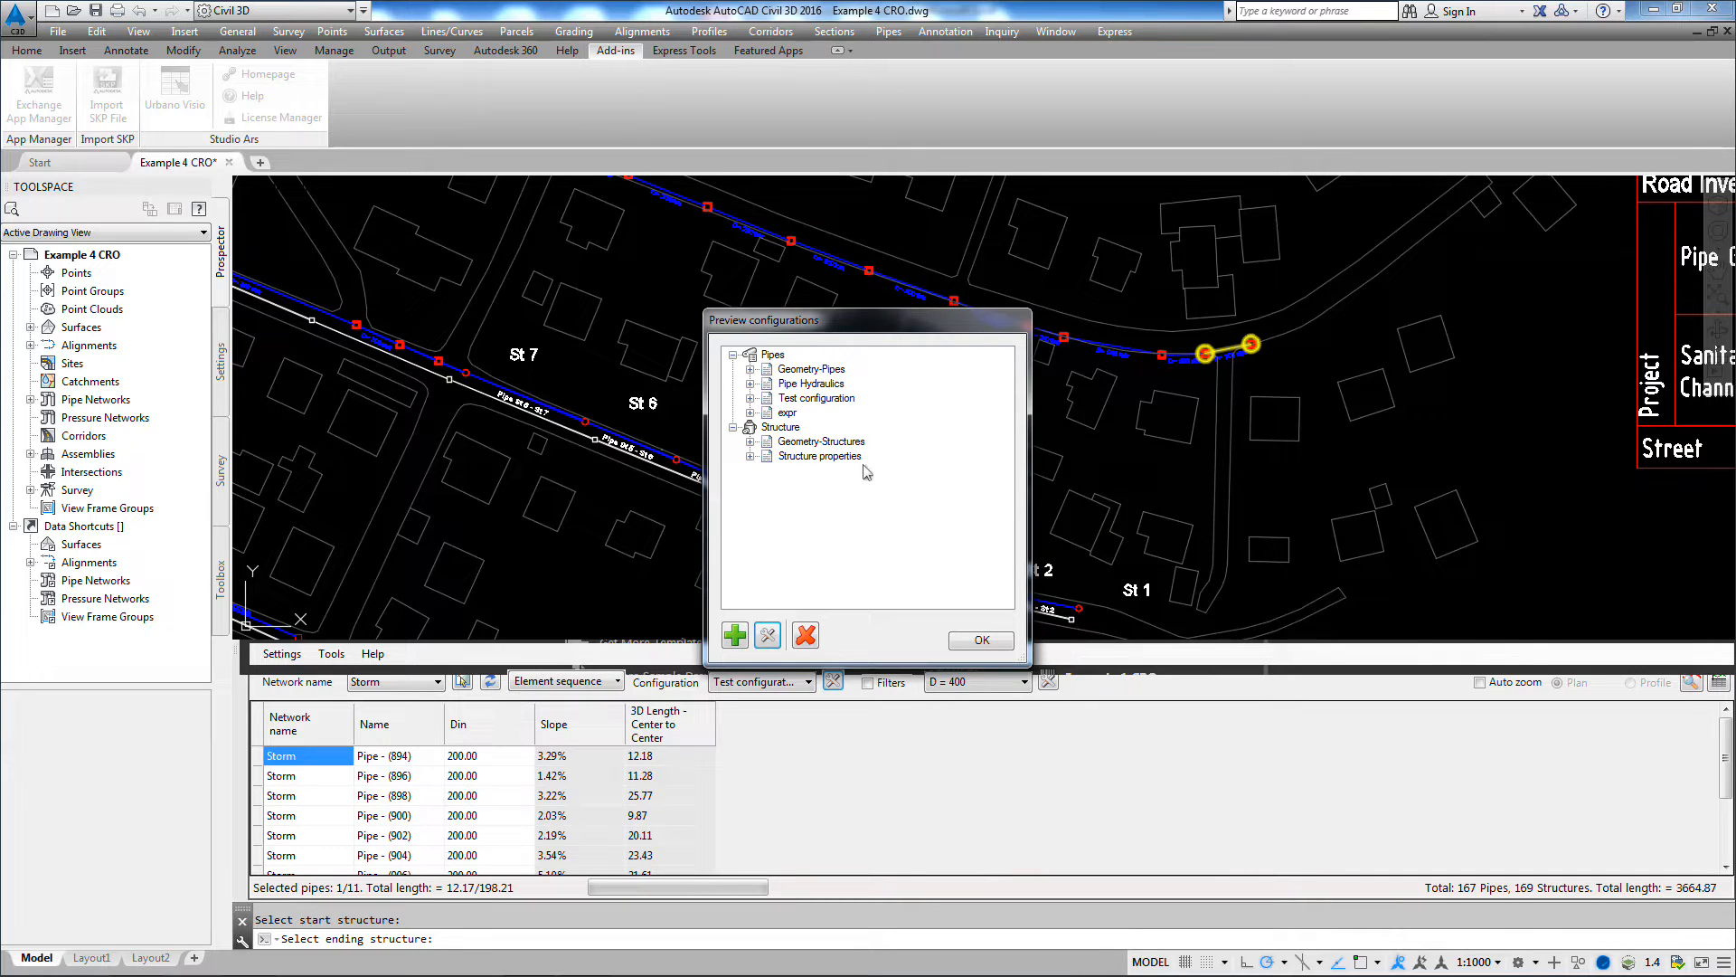
click(840, 399)
click(1011, 641)
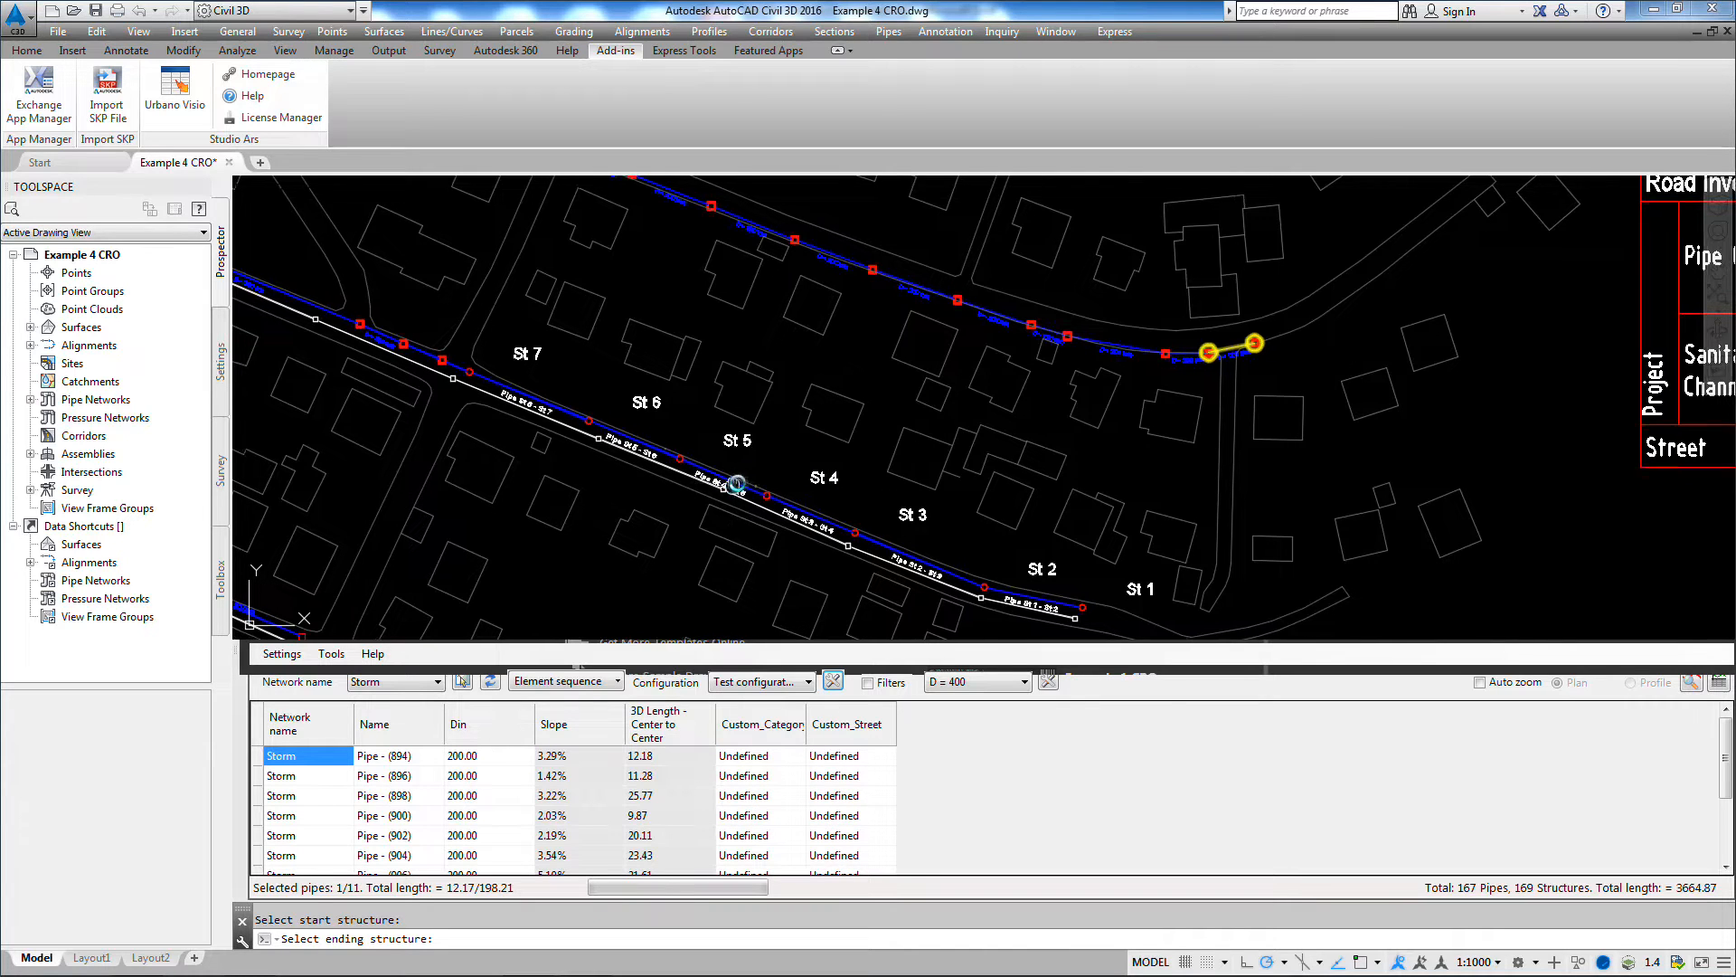
Step: Load the Storm pipes labelled ??? as an element sequence, from the east junction structure to the west junction structure
scroll(916, 381, down, 5)
middle_drag(470, 325, 1031, 470)
scroll(1031, 471, down, 2)
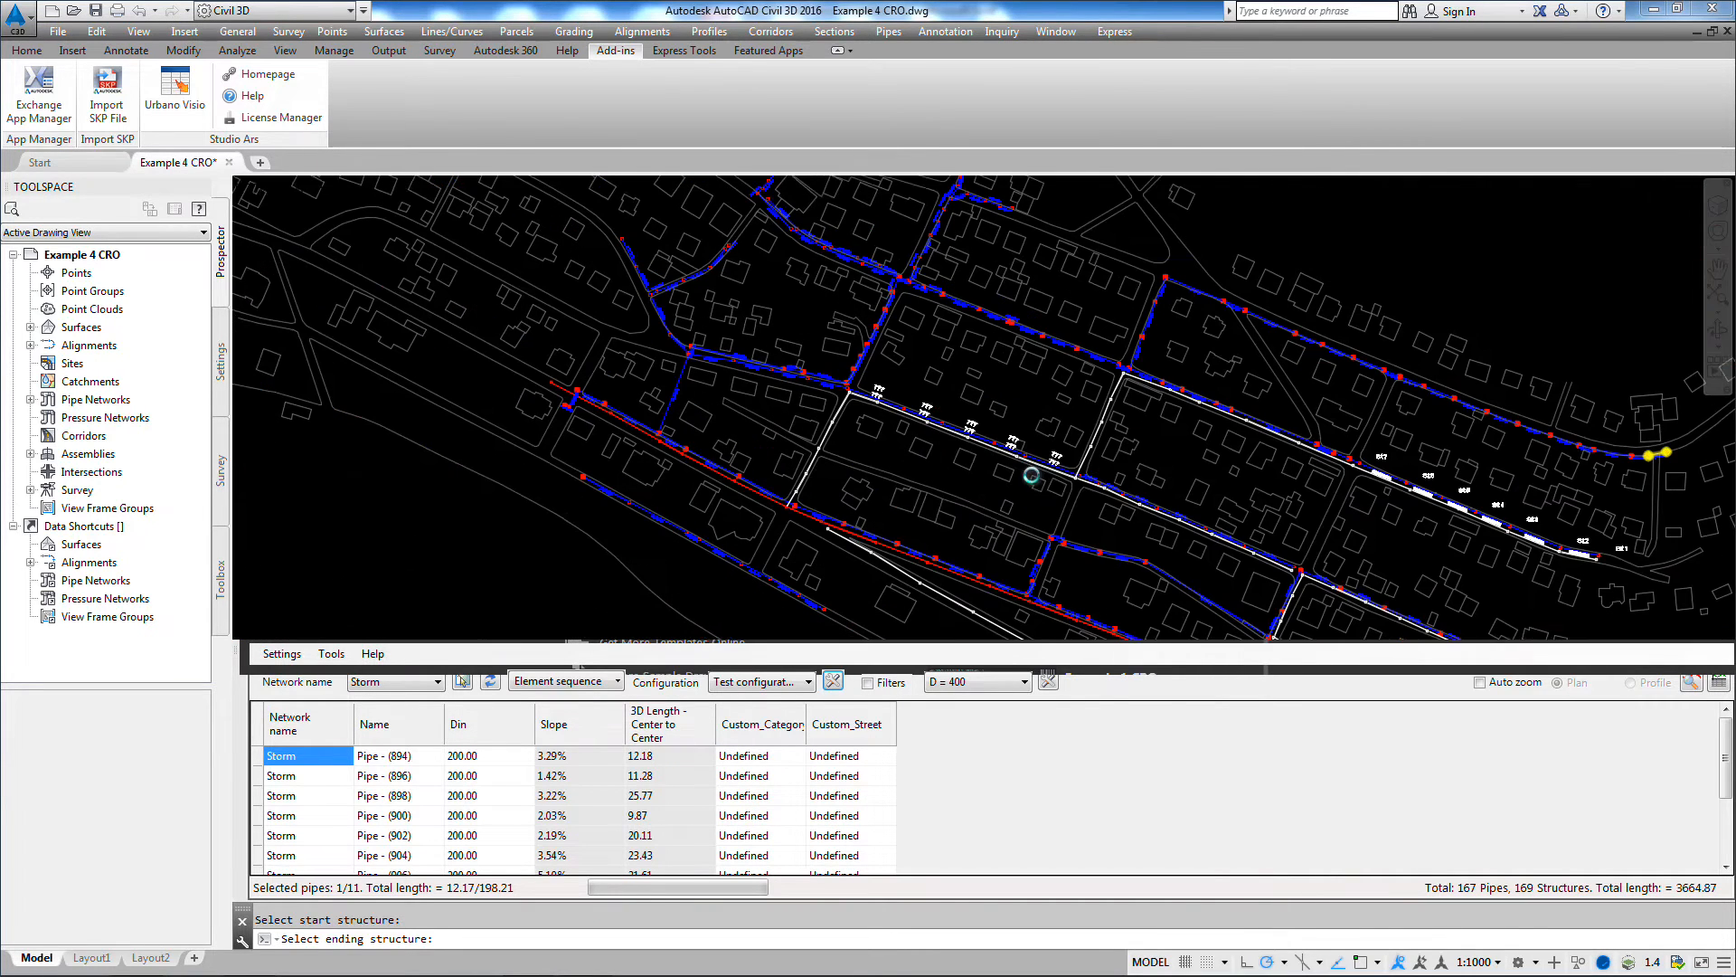
scroll(964, 446, up, 2)
scroll(964, 446, up, 4)
scroll(993, 446, down, 2)
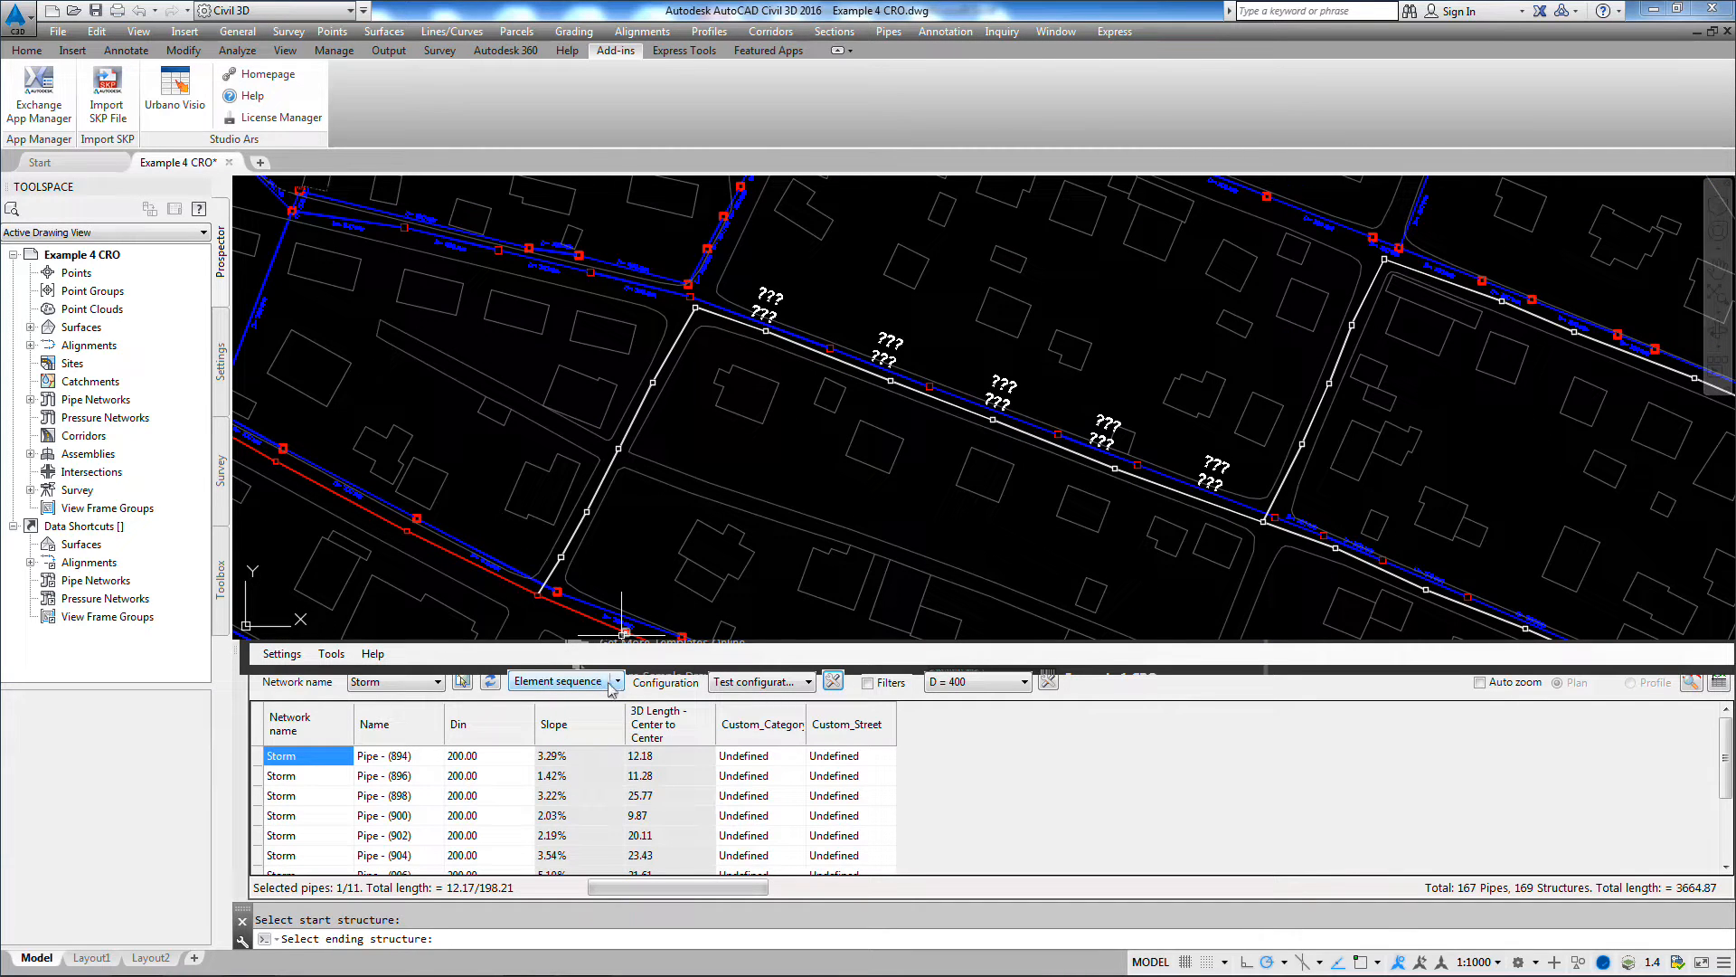
click(580, 683)
click(1273, 514)
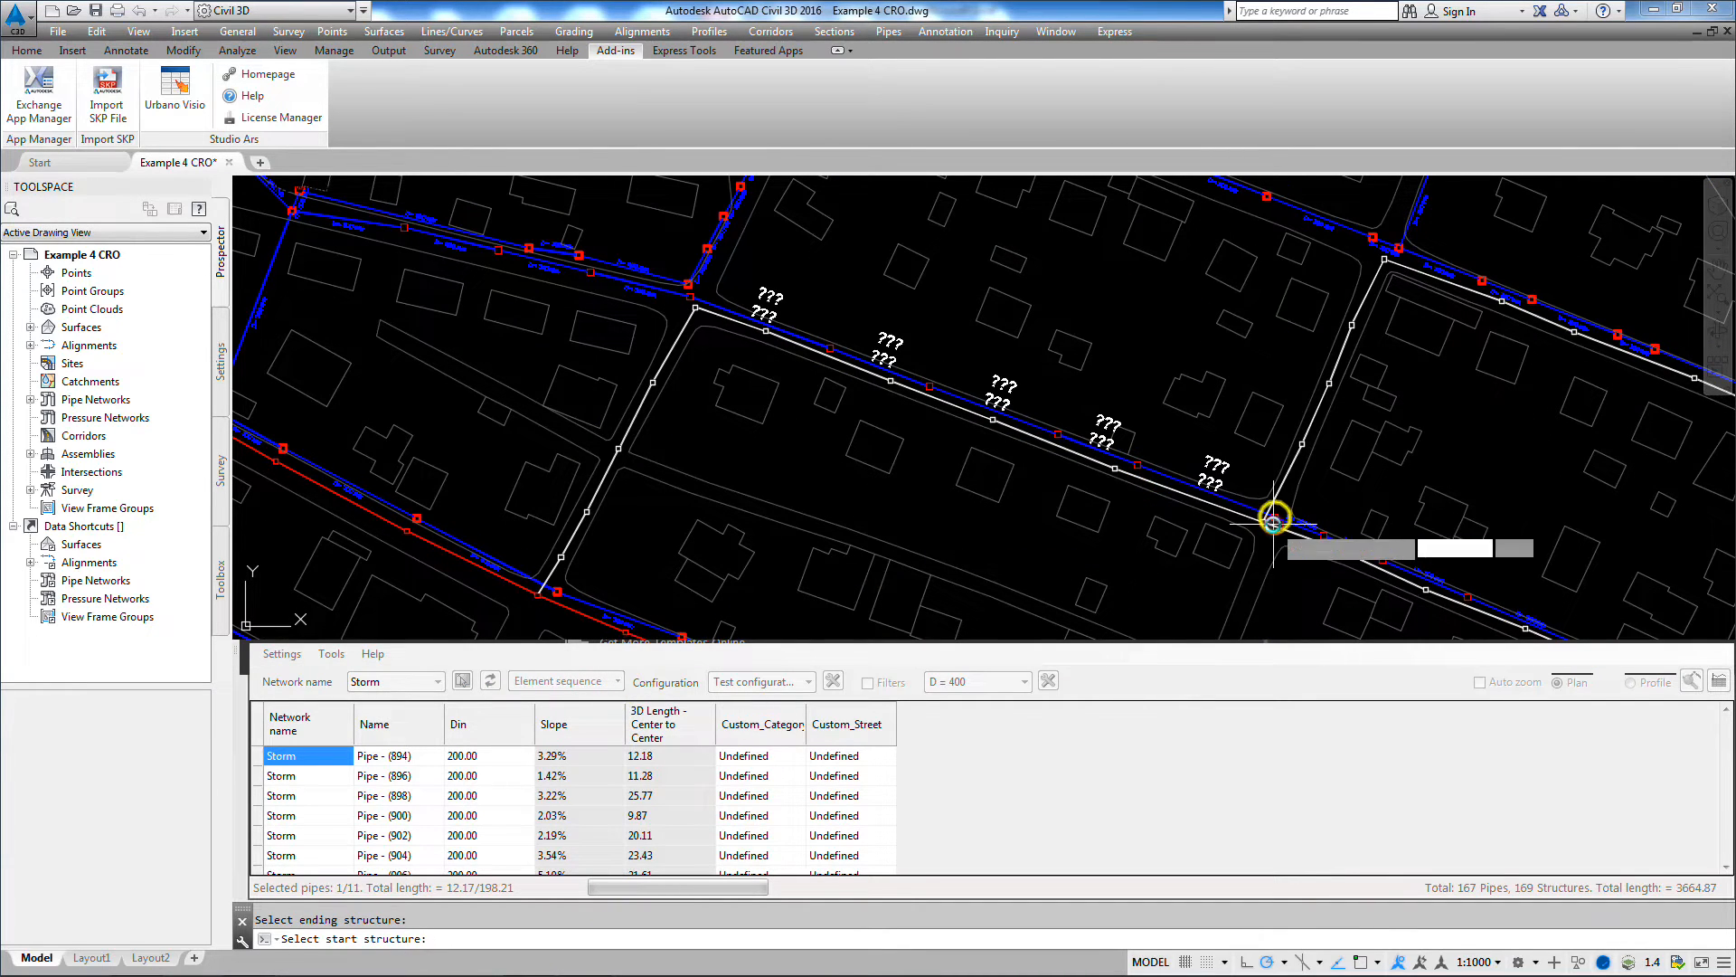
click(691, 296)
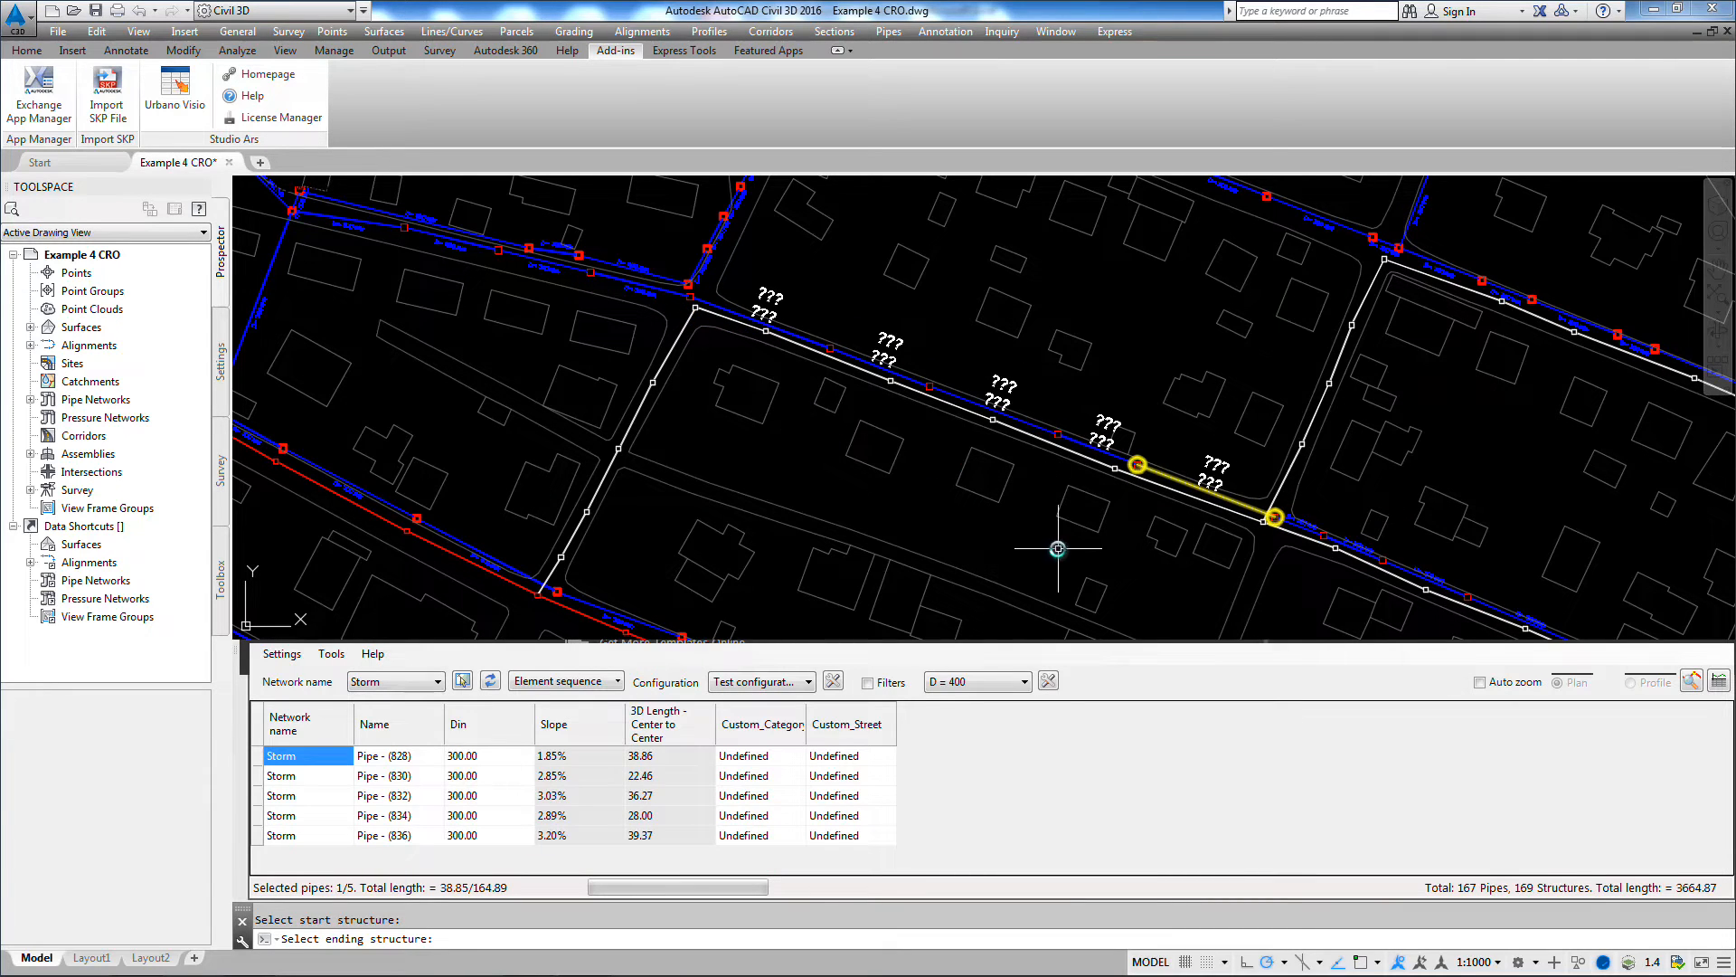
Step: Set Custom_Category to "Existing" for all five listed Storm pipes
click(760, 756)
drag(775, 760, 784, 843)
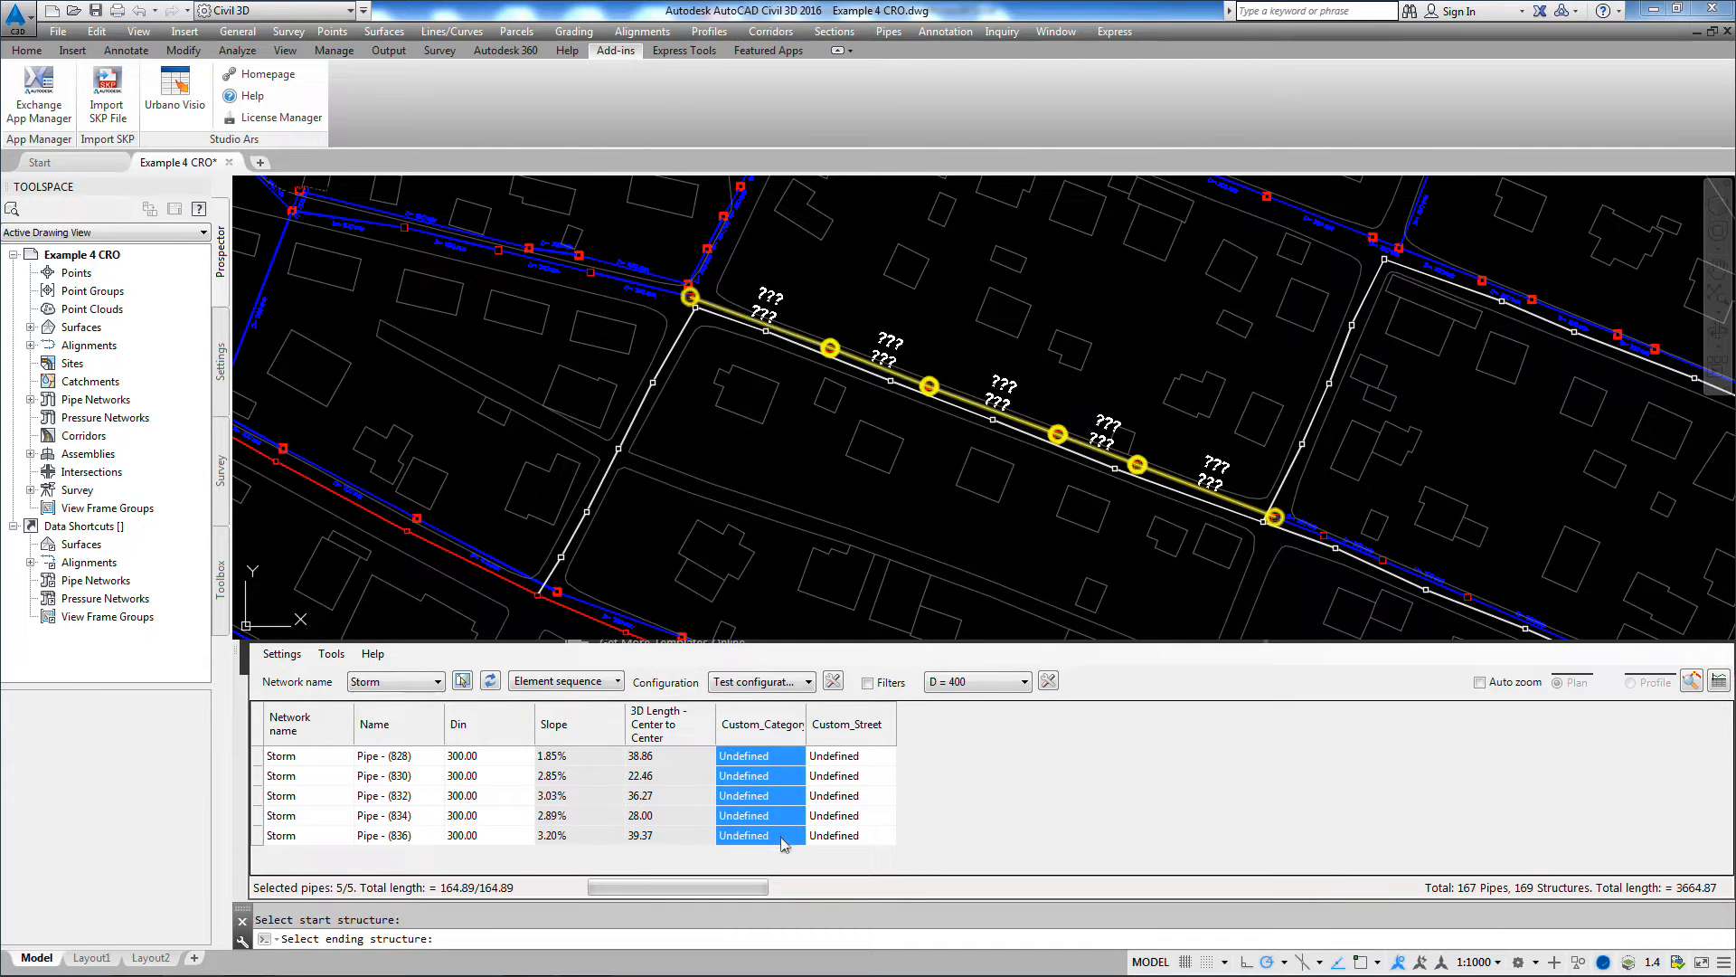
right_click(776, 796)
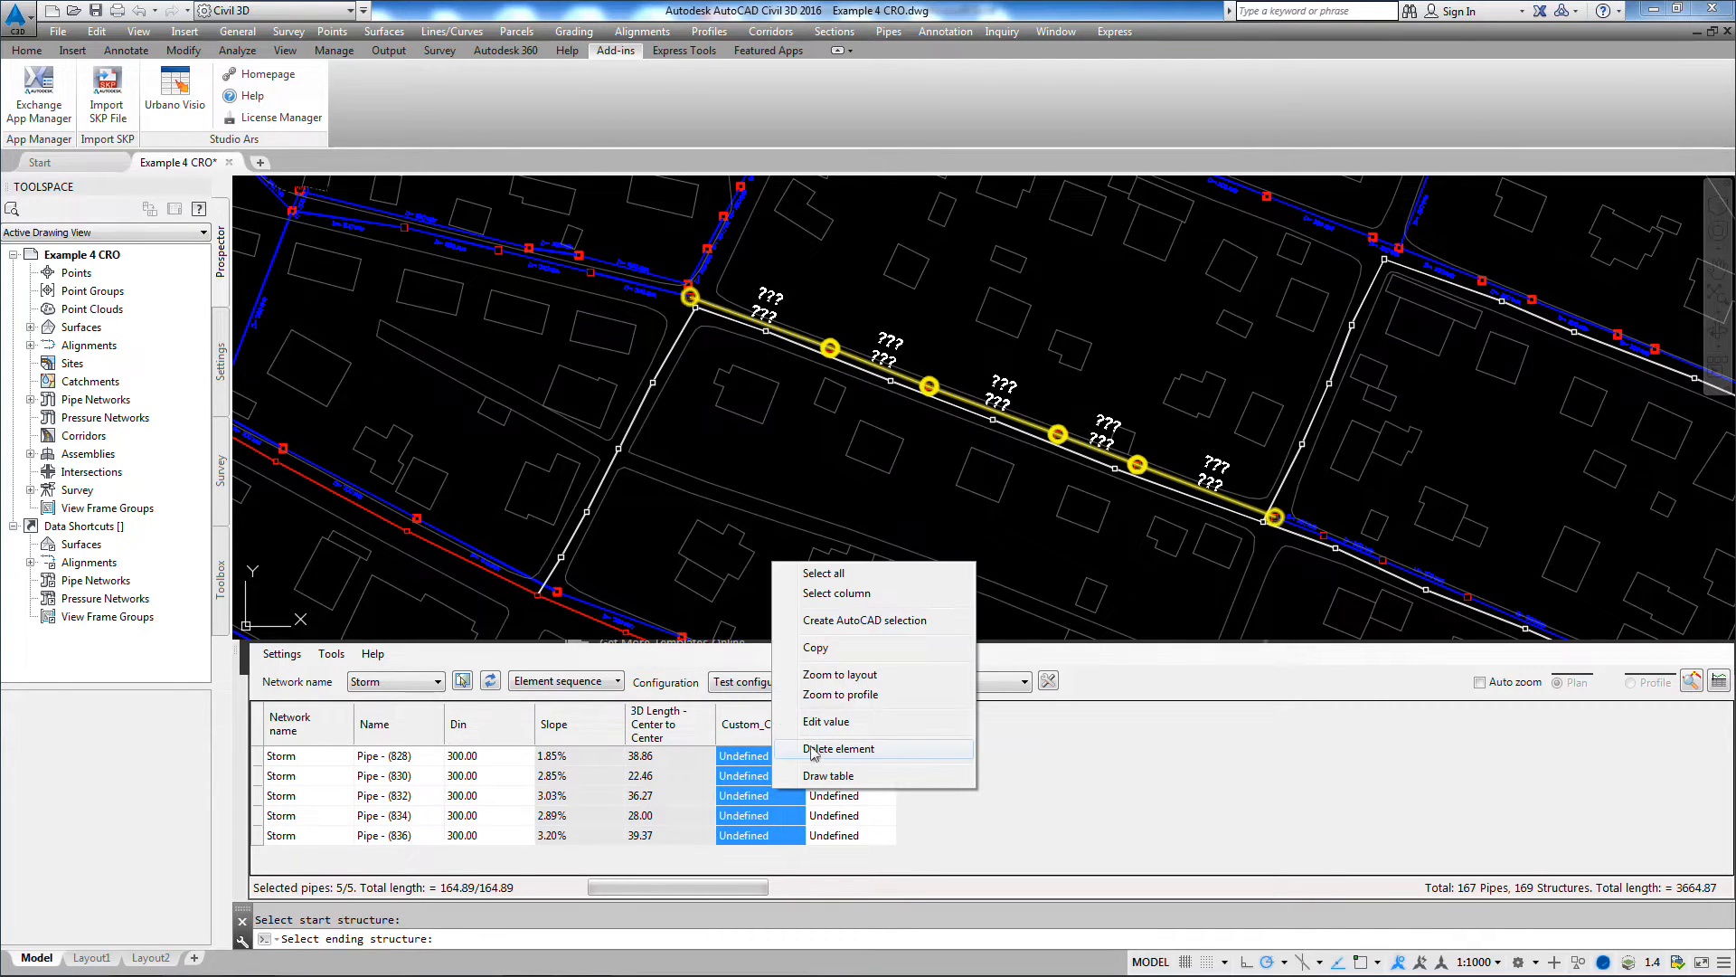
click(814, 721)
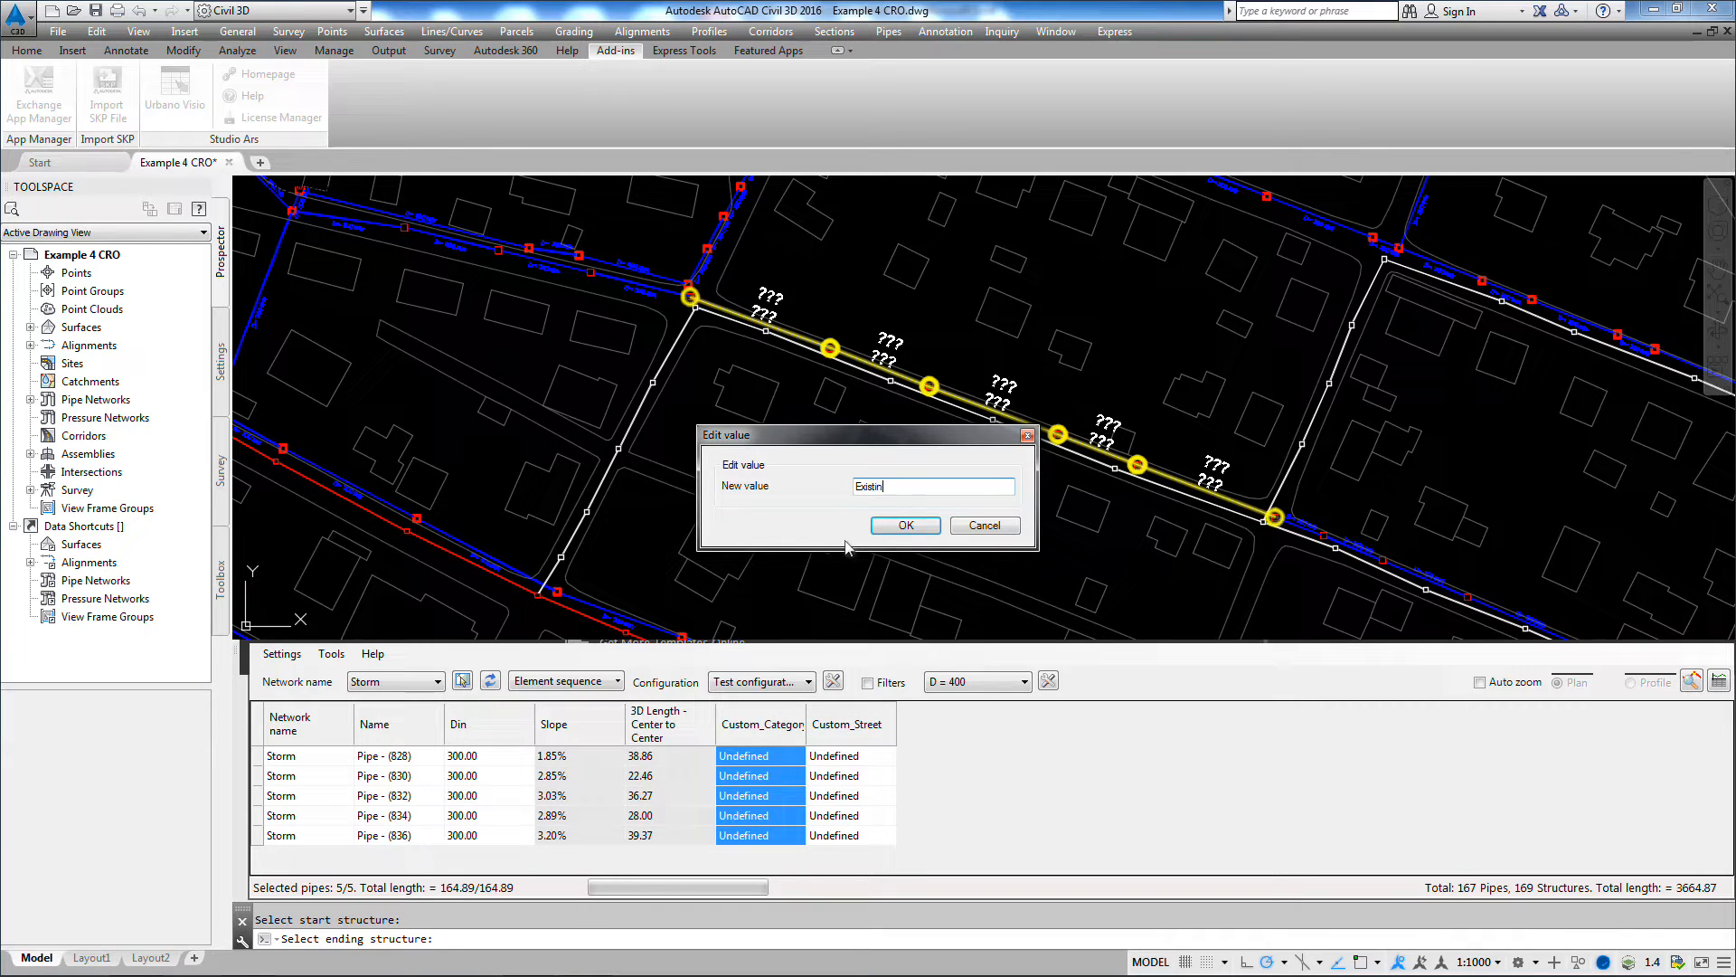
key(Return)
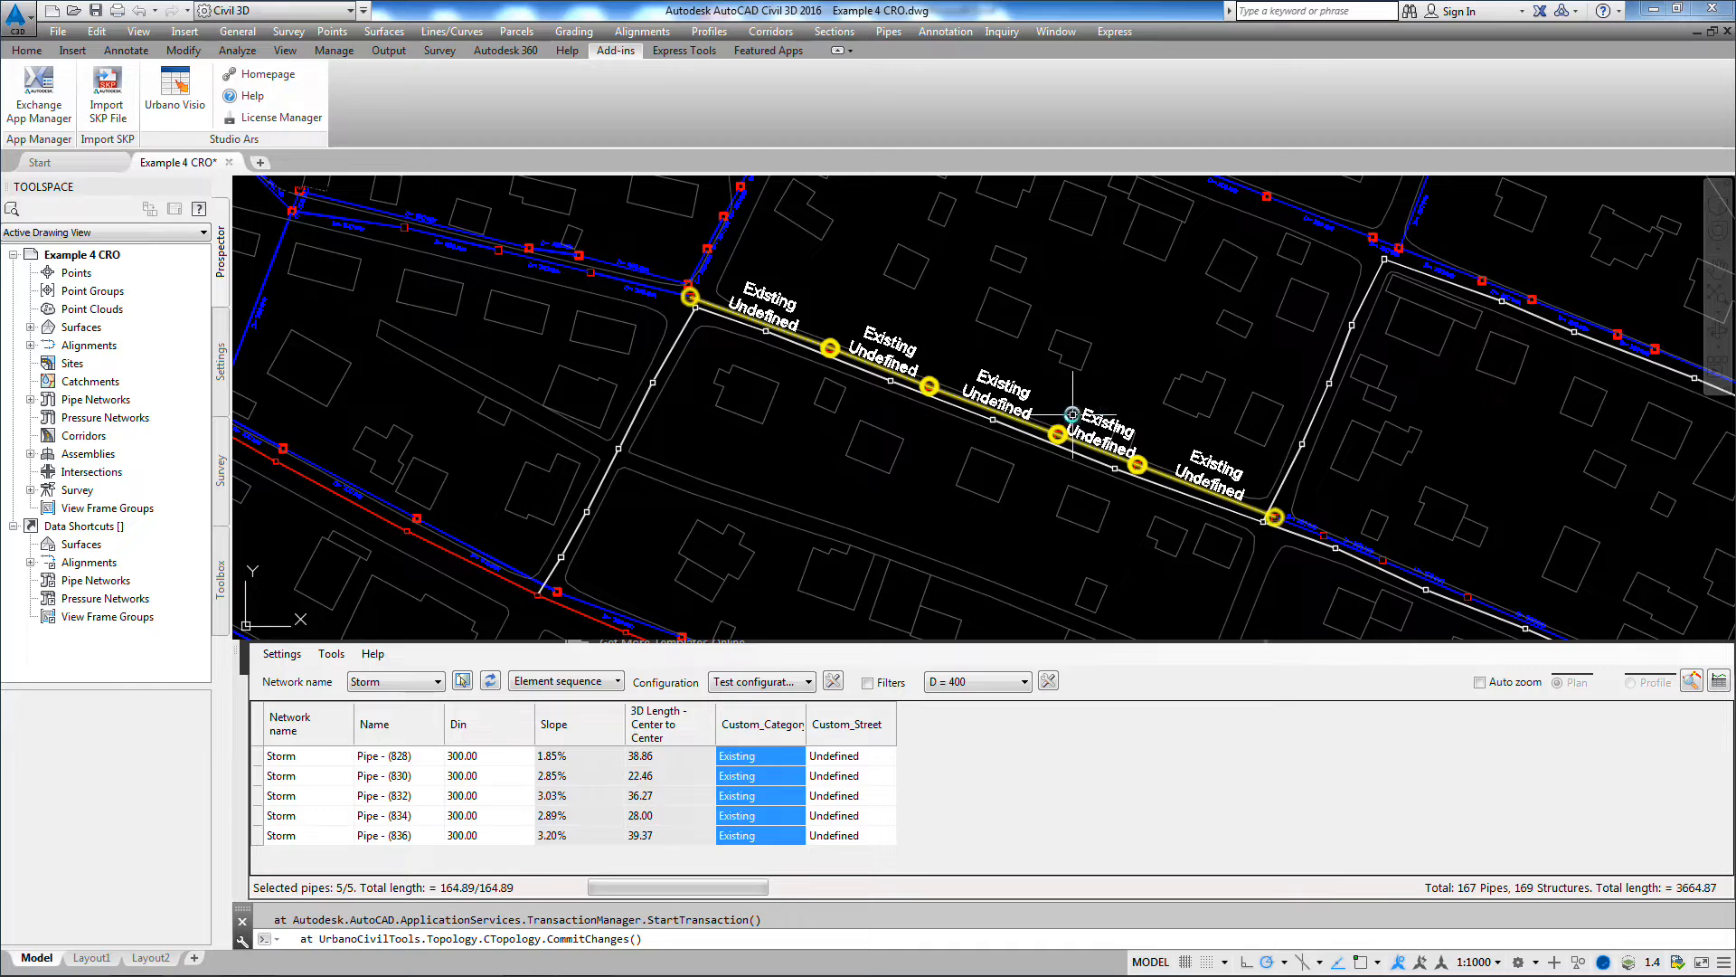
Step: Set Custom_Street to "Main str." for all five listed Storm pipes
click(851, 756)
drag(851, 756, 851, 864)
right_click(850, 791)
click(895, 714)
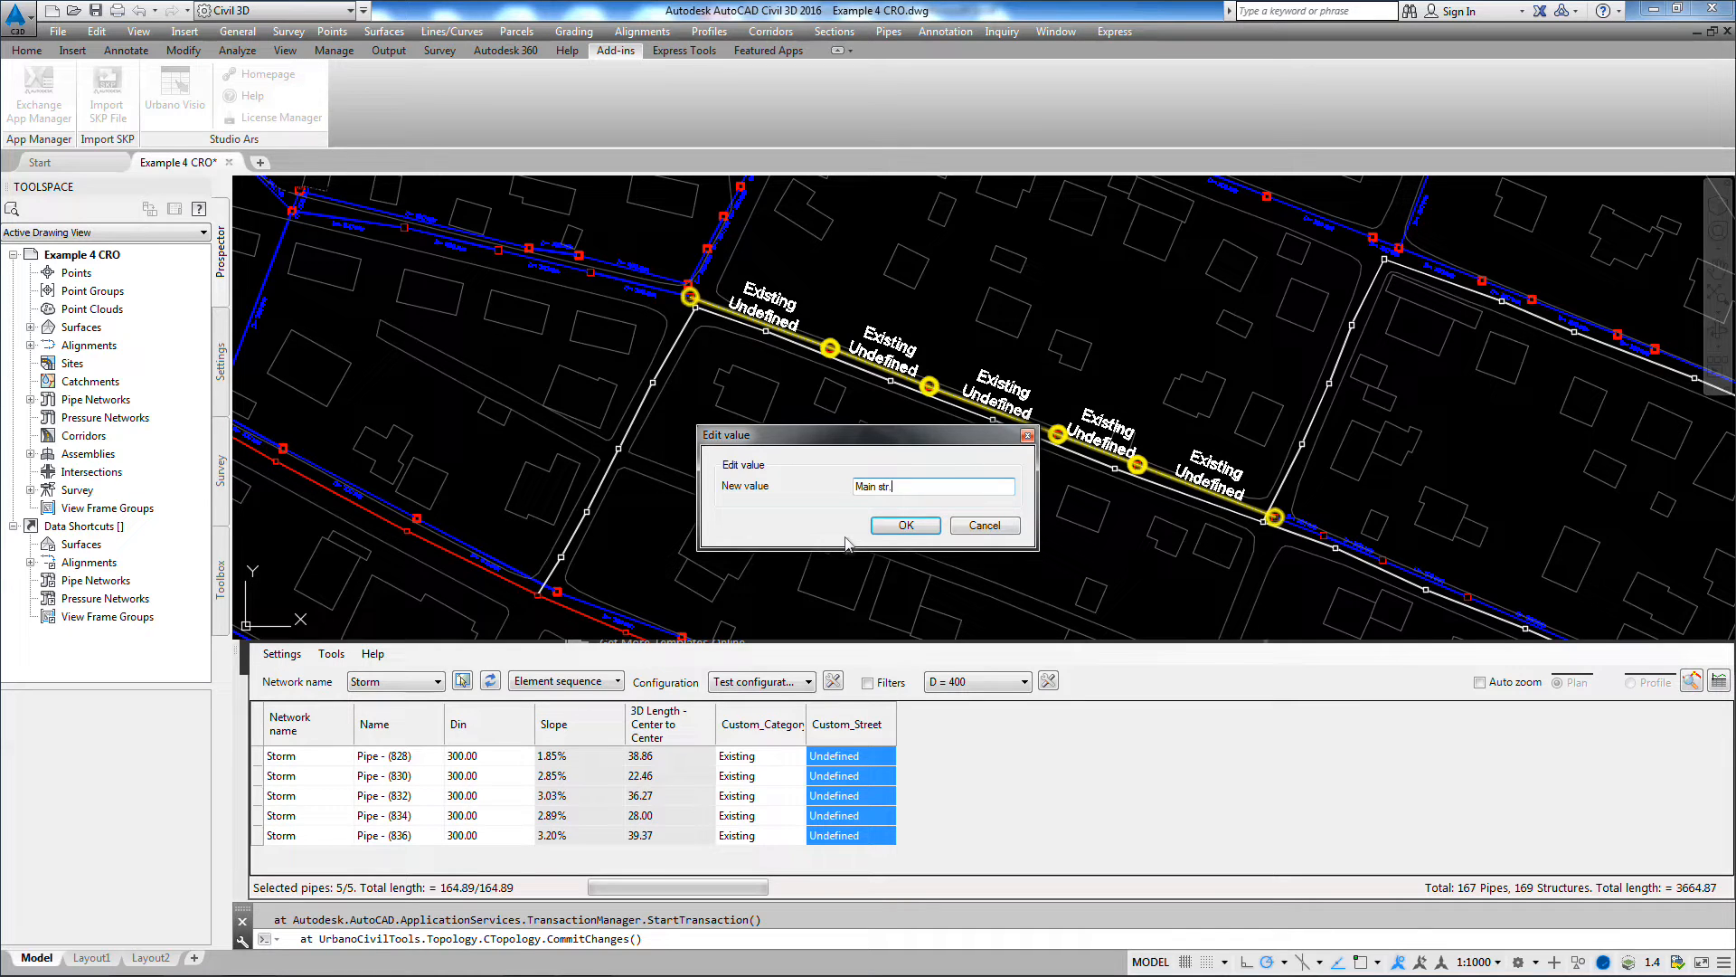
key(Return)
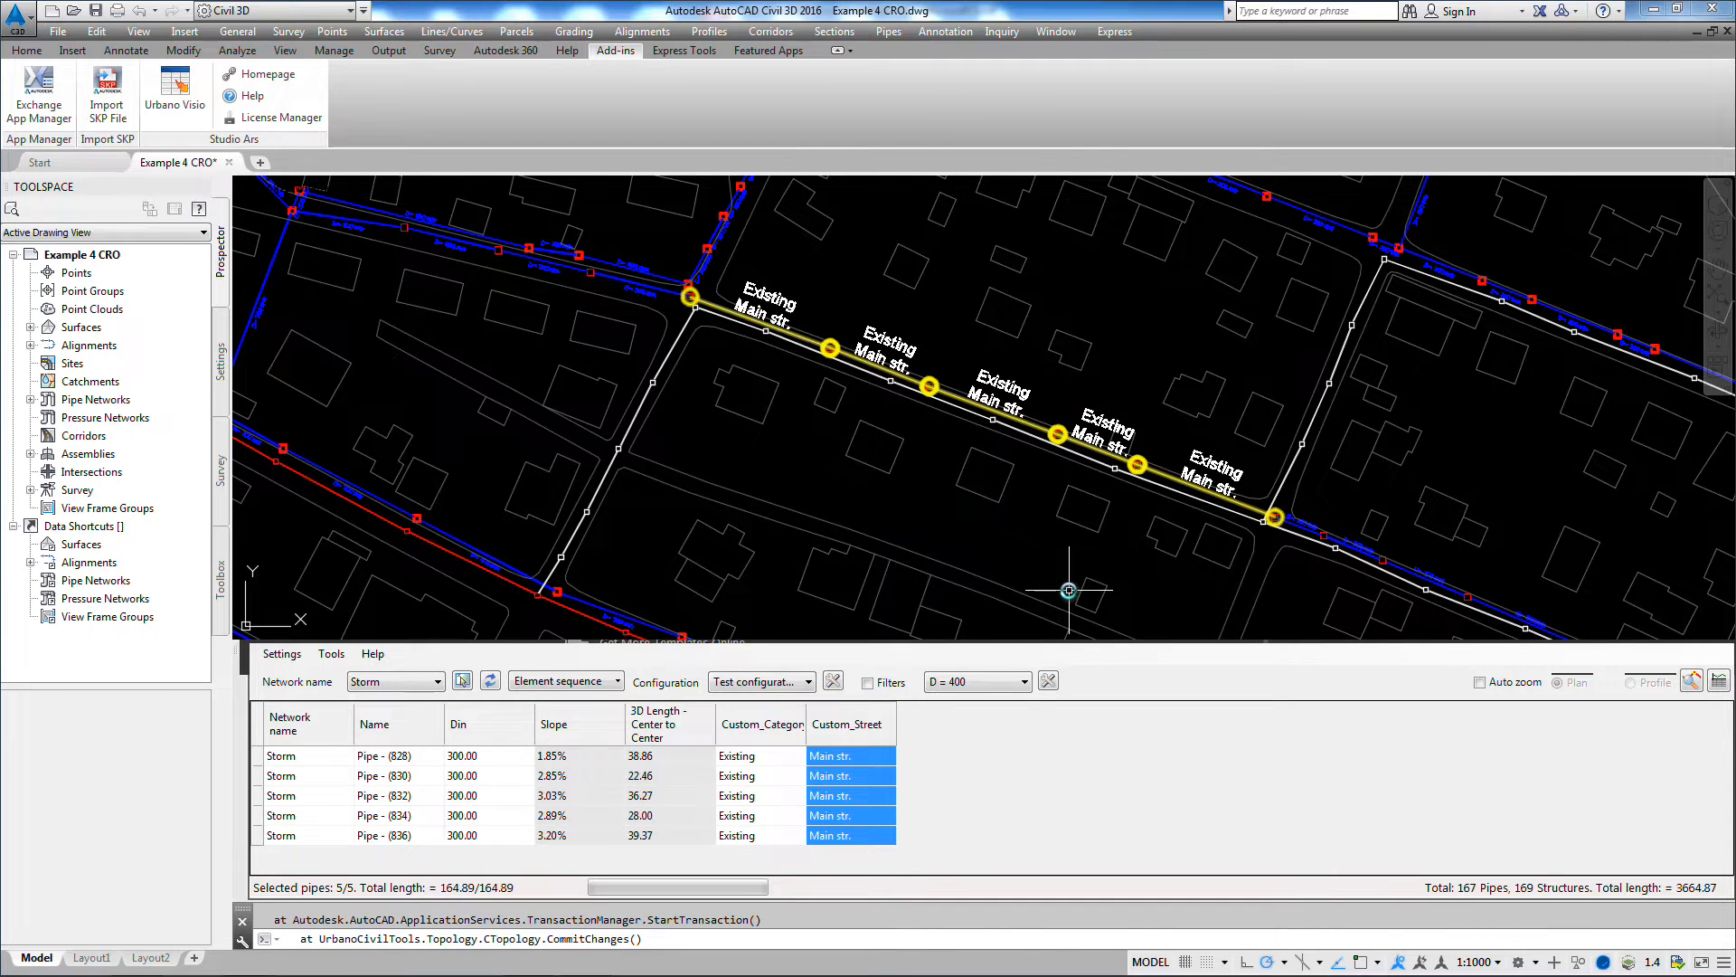
Step: Draw a table of all five listed Storm pipes in the block south of the labelled Main str. pipe run
middle_drag(1069, 589, 1066, 515)
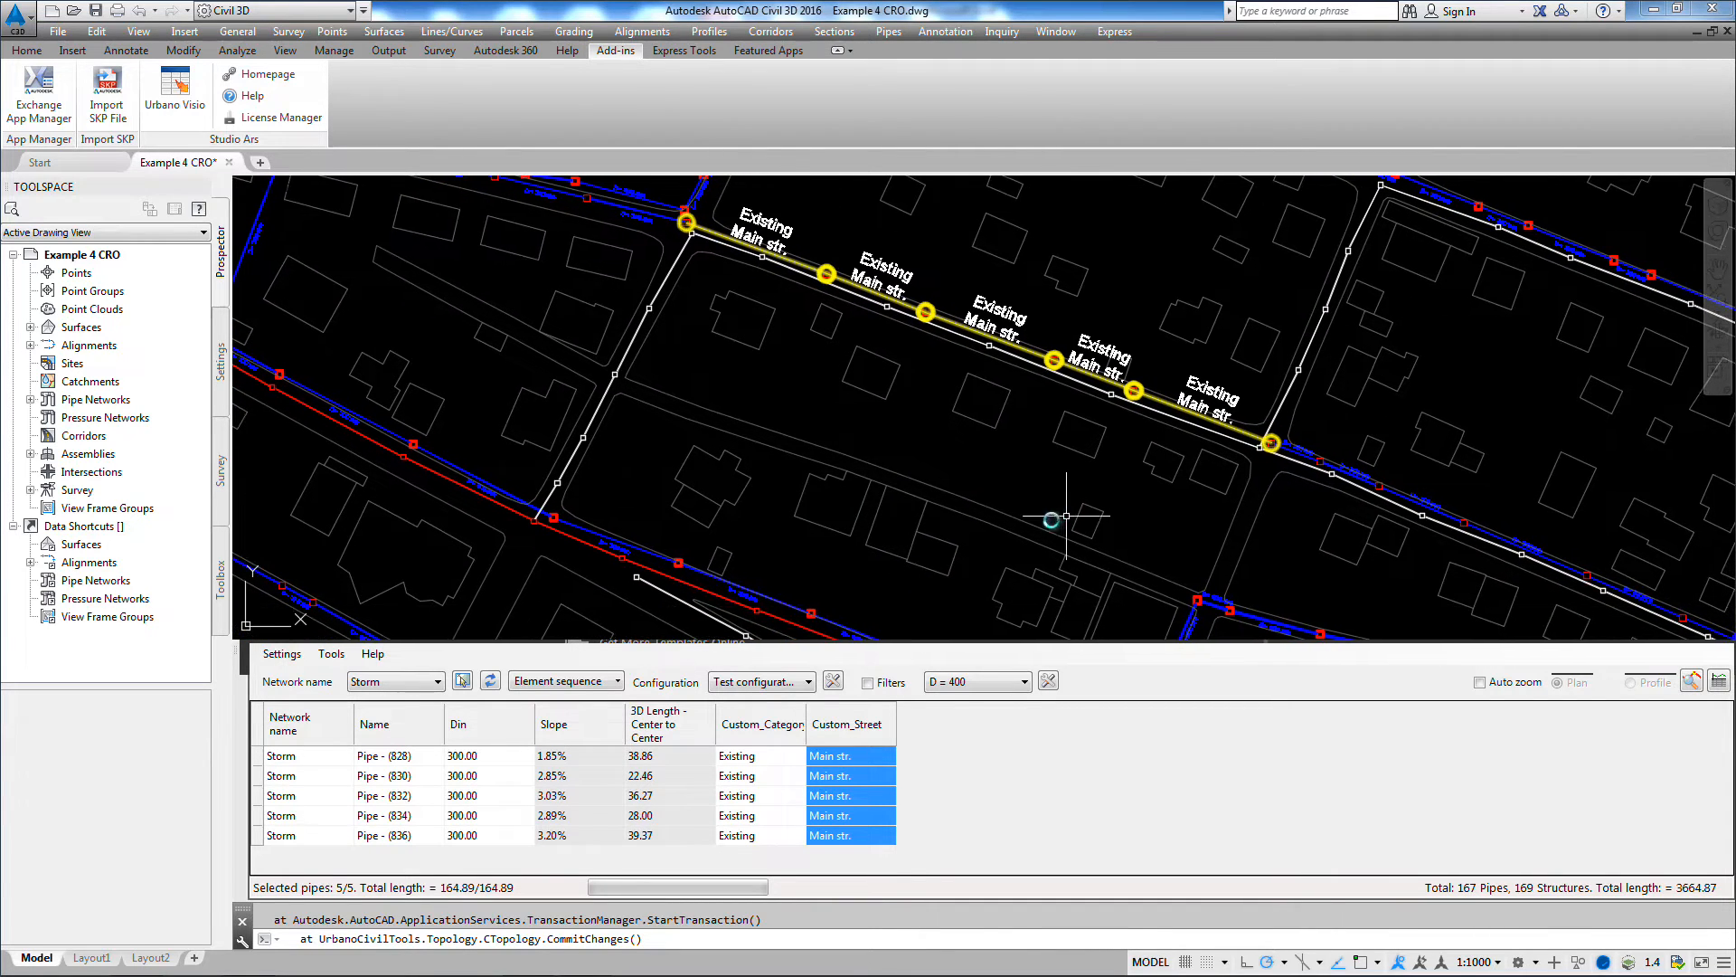
click(259, 725)
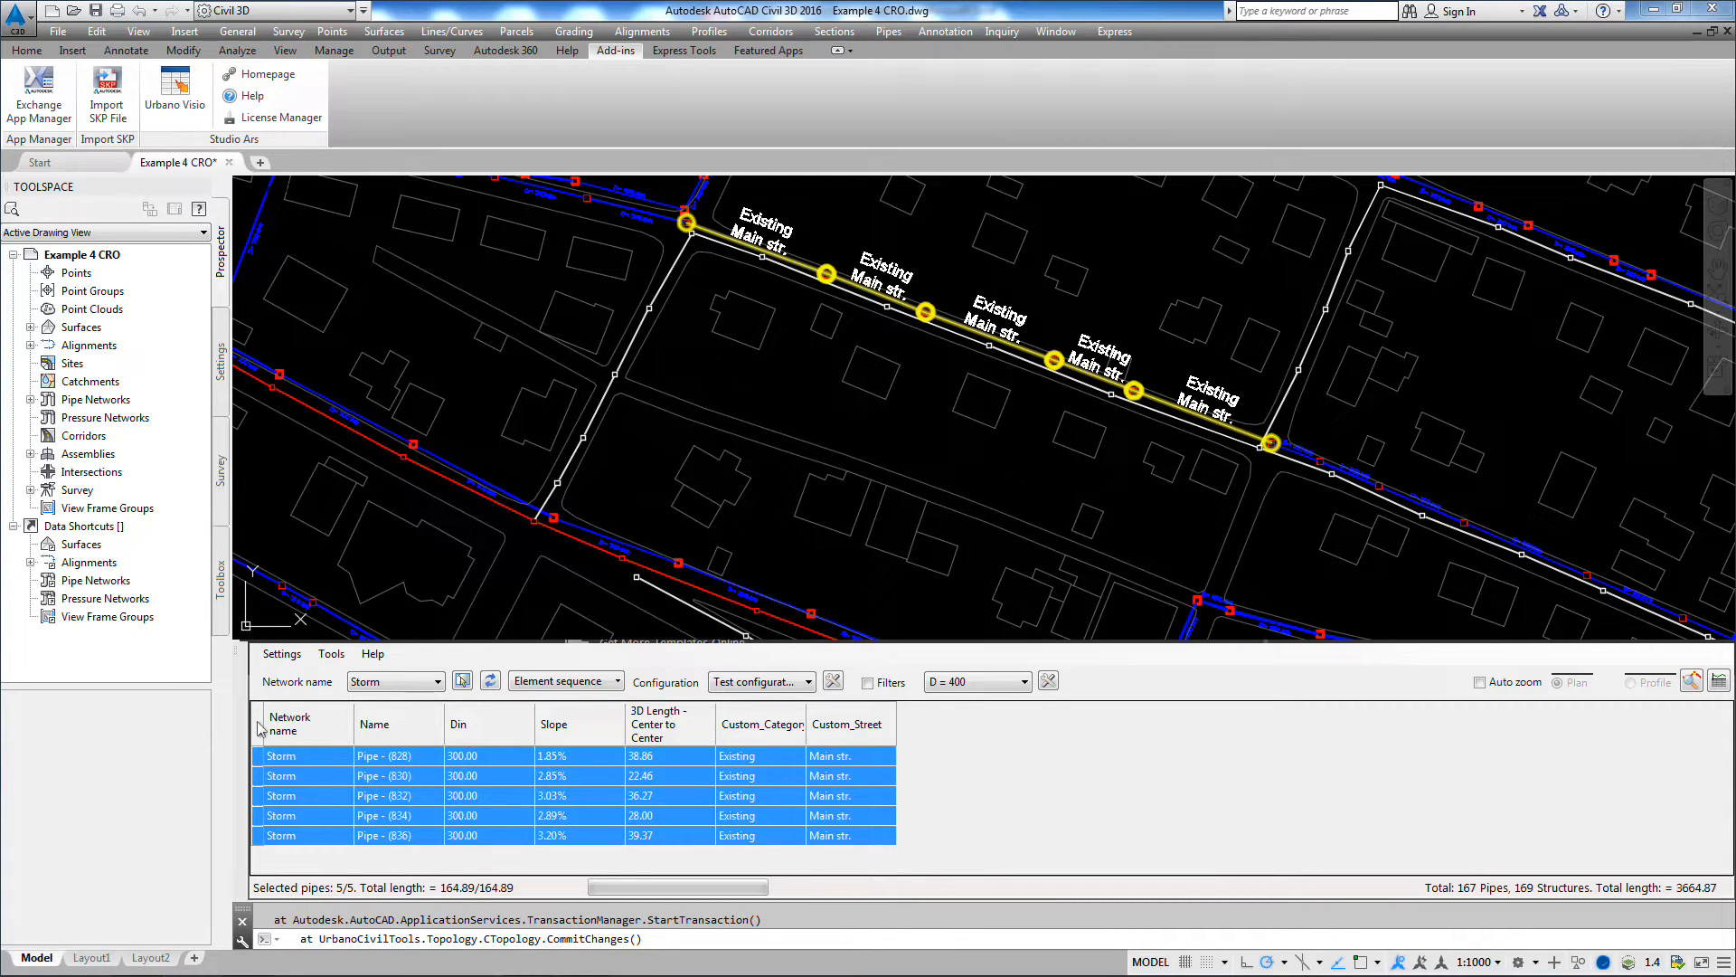
right_click(260, 728)
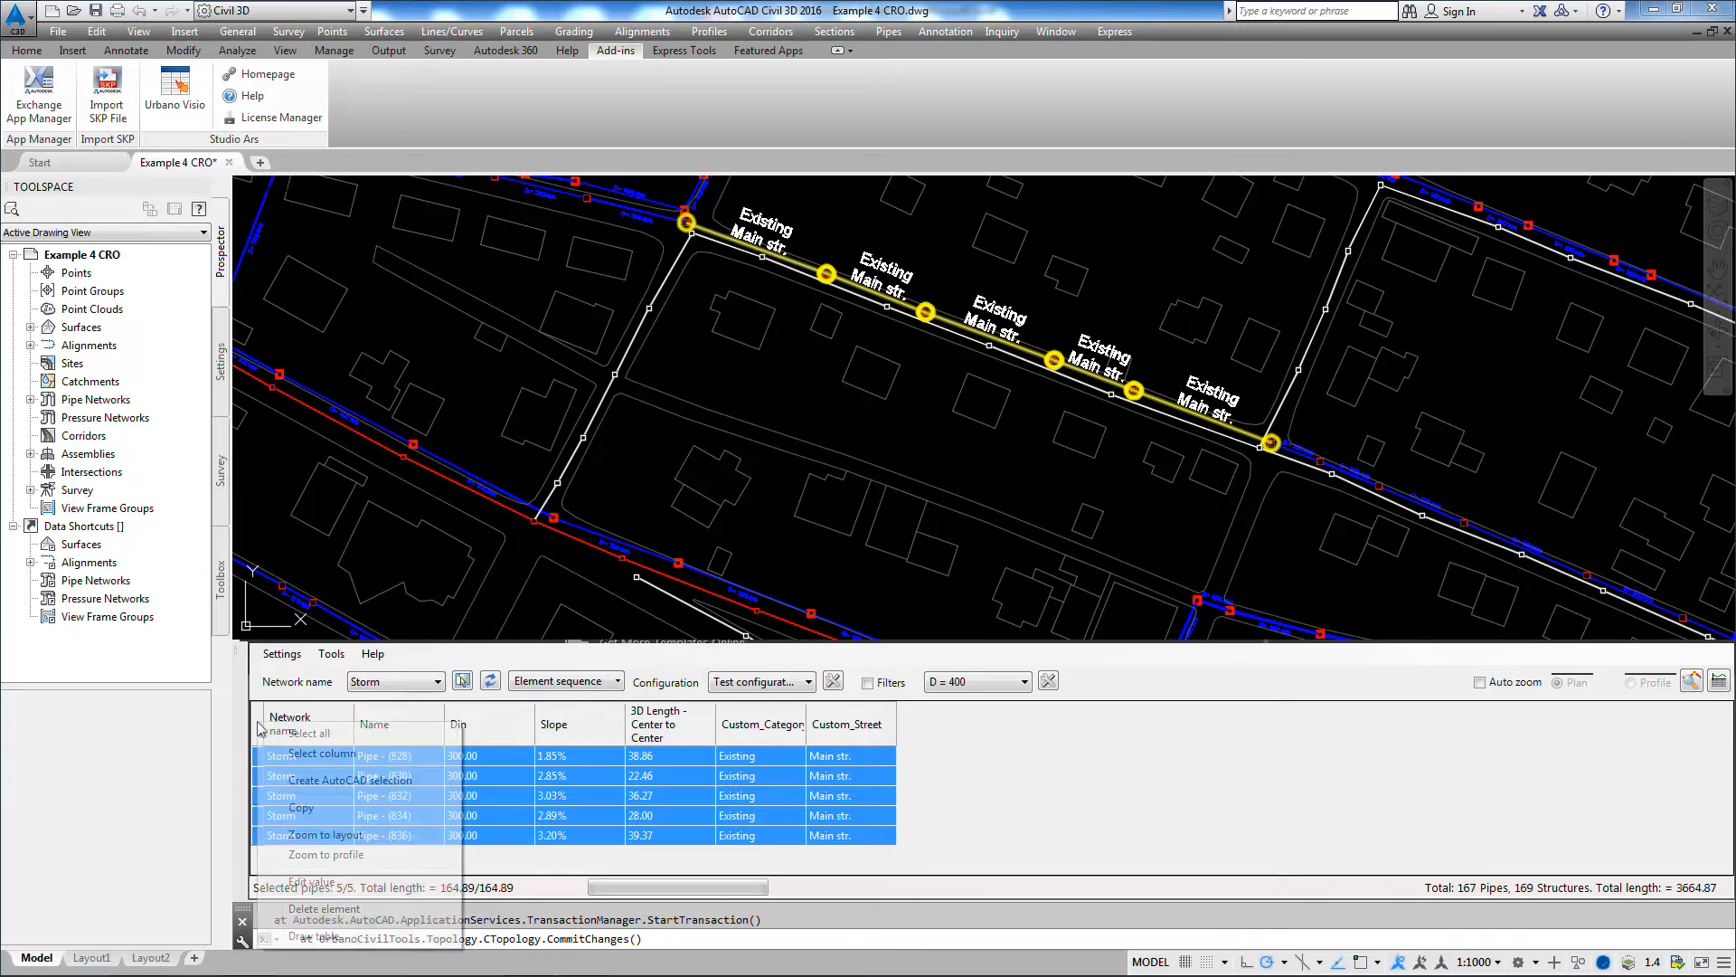
click(331, 937)
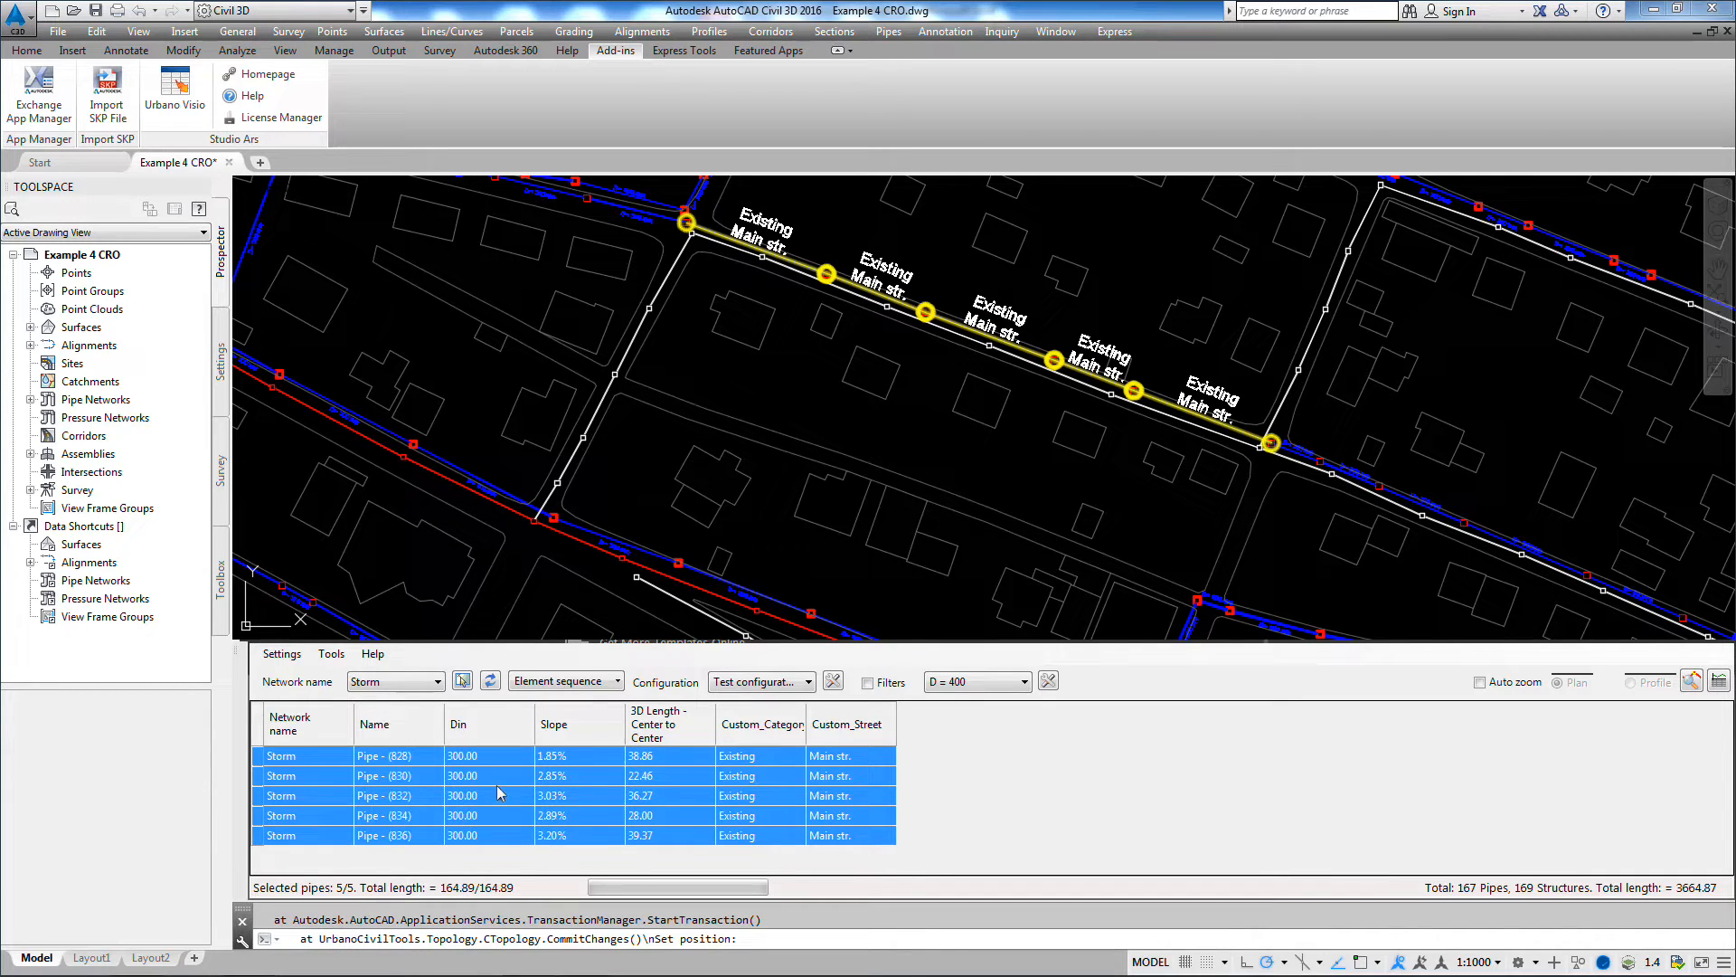
click(617, 396)
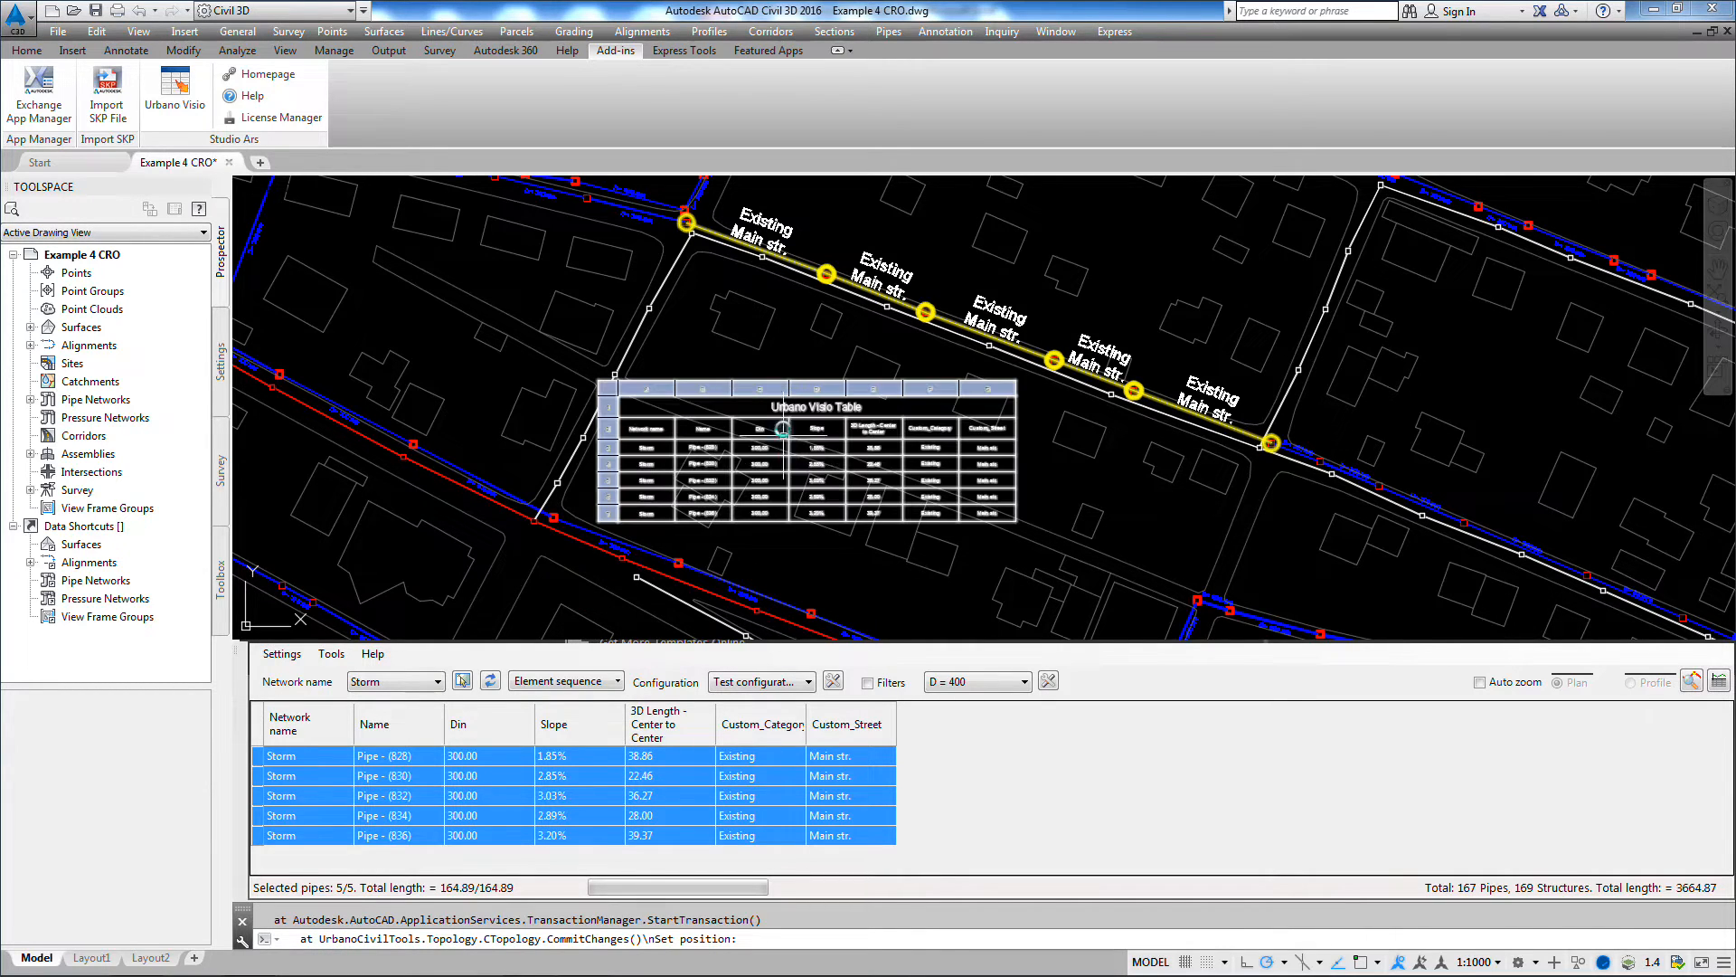
Step: Examine the rows and columns of the table placed in the drawing and its location beside the labelled pipe run
click(783, 412)
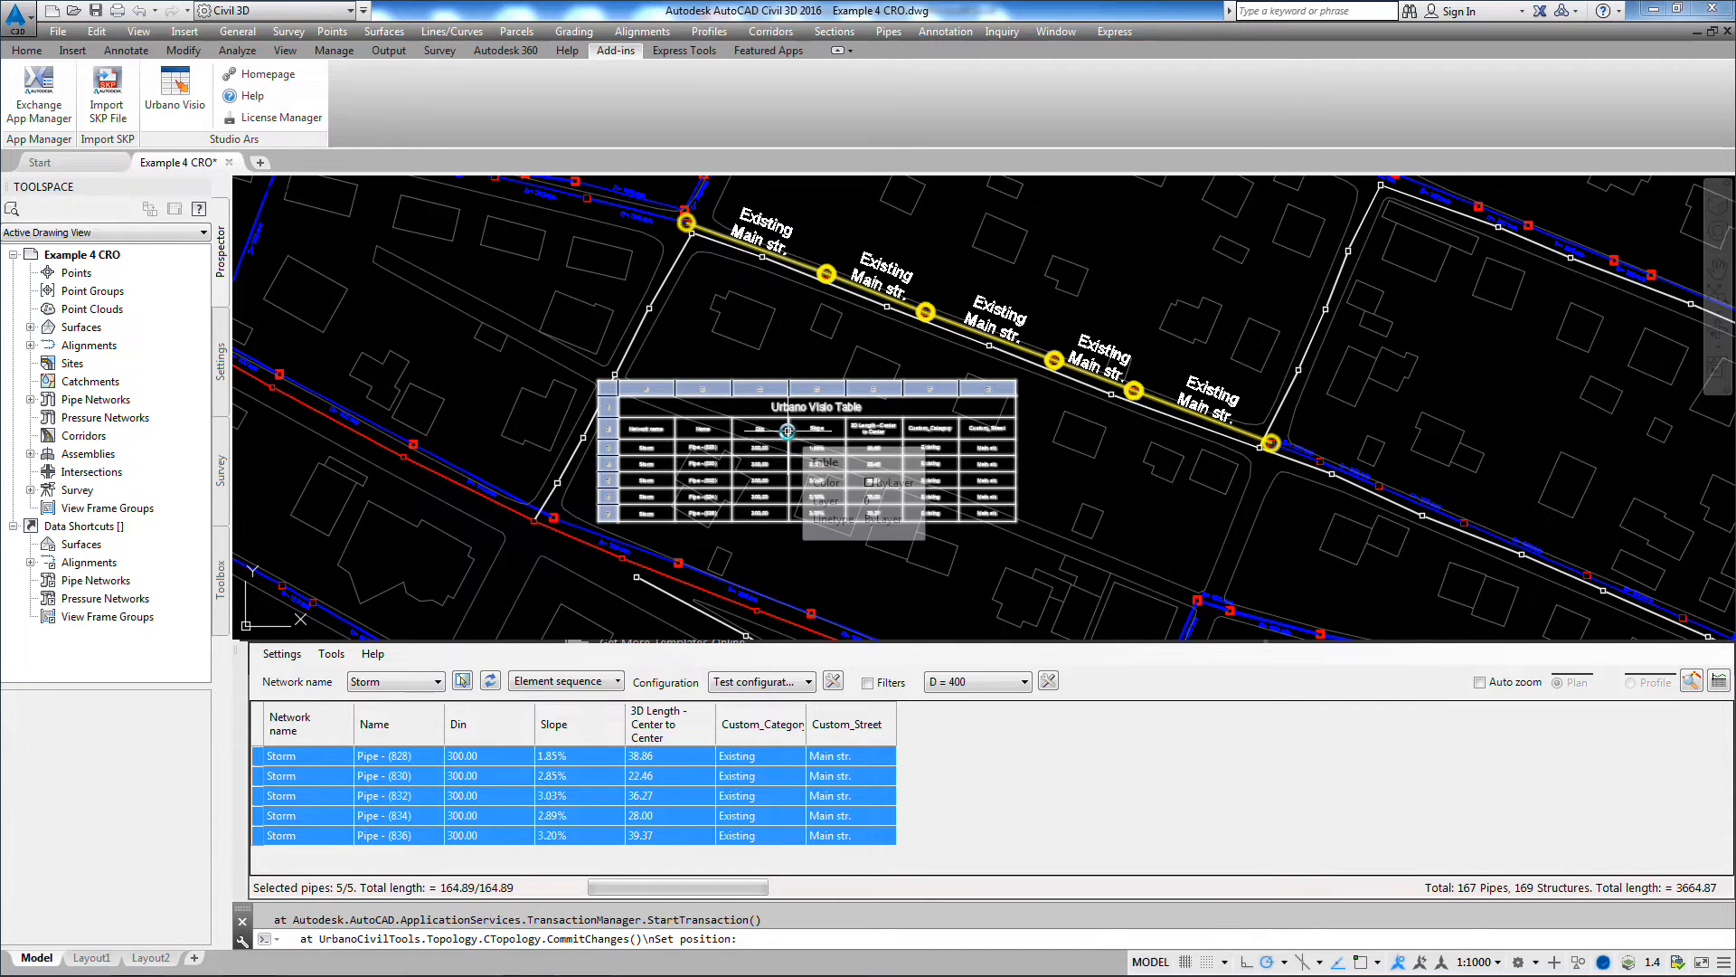
scroll(785, 422, up, 2)
scroll(787, 430, up, 4)
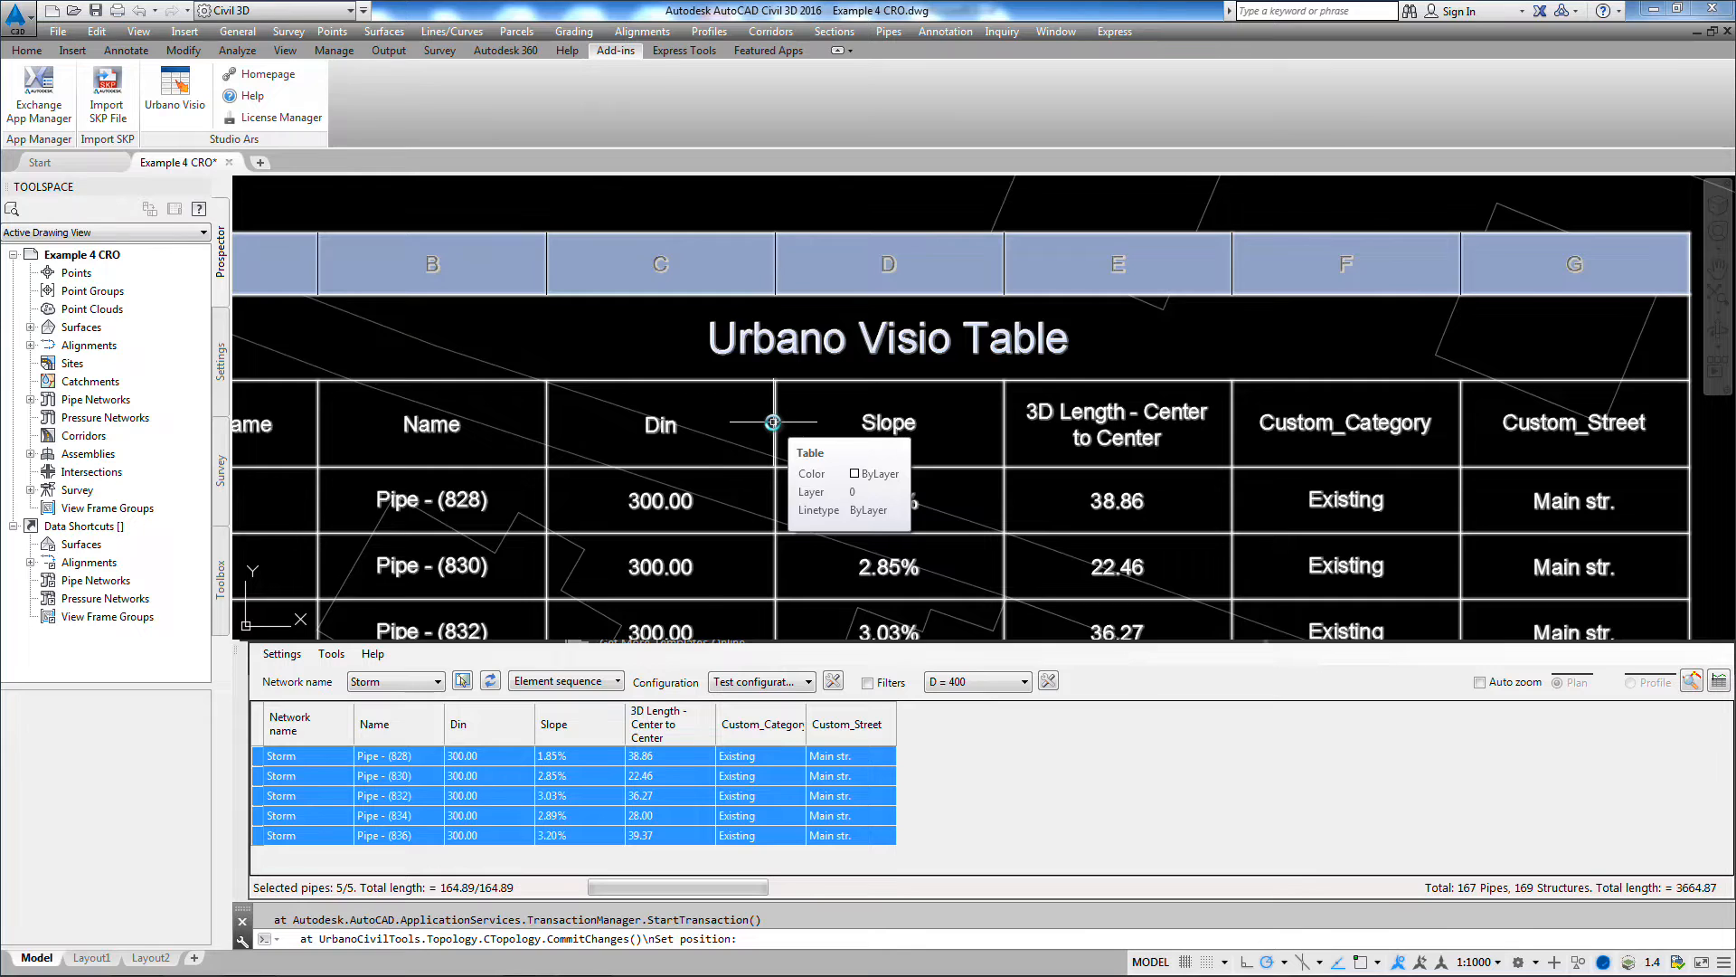
scroll(773, 422, down, 2)
middle_drag(1067, 572, 1039, 458)
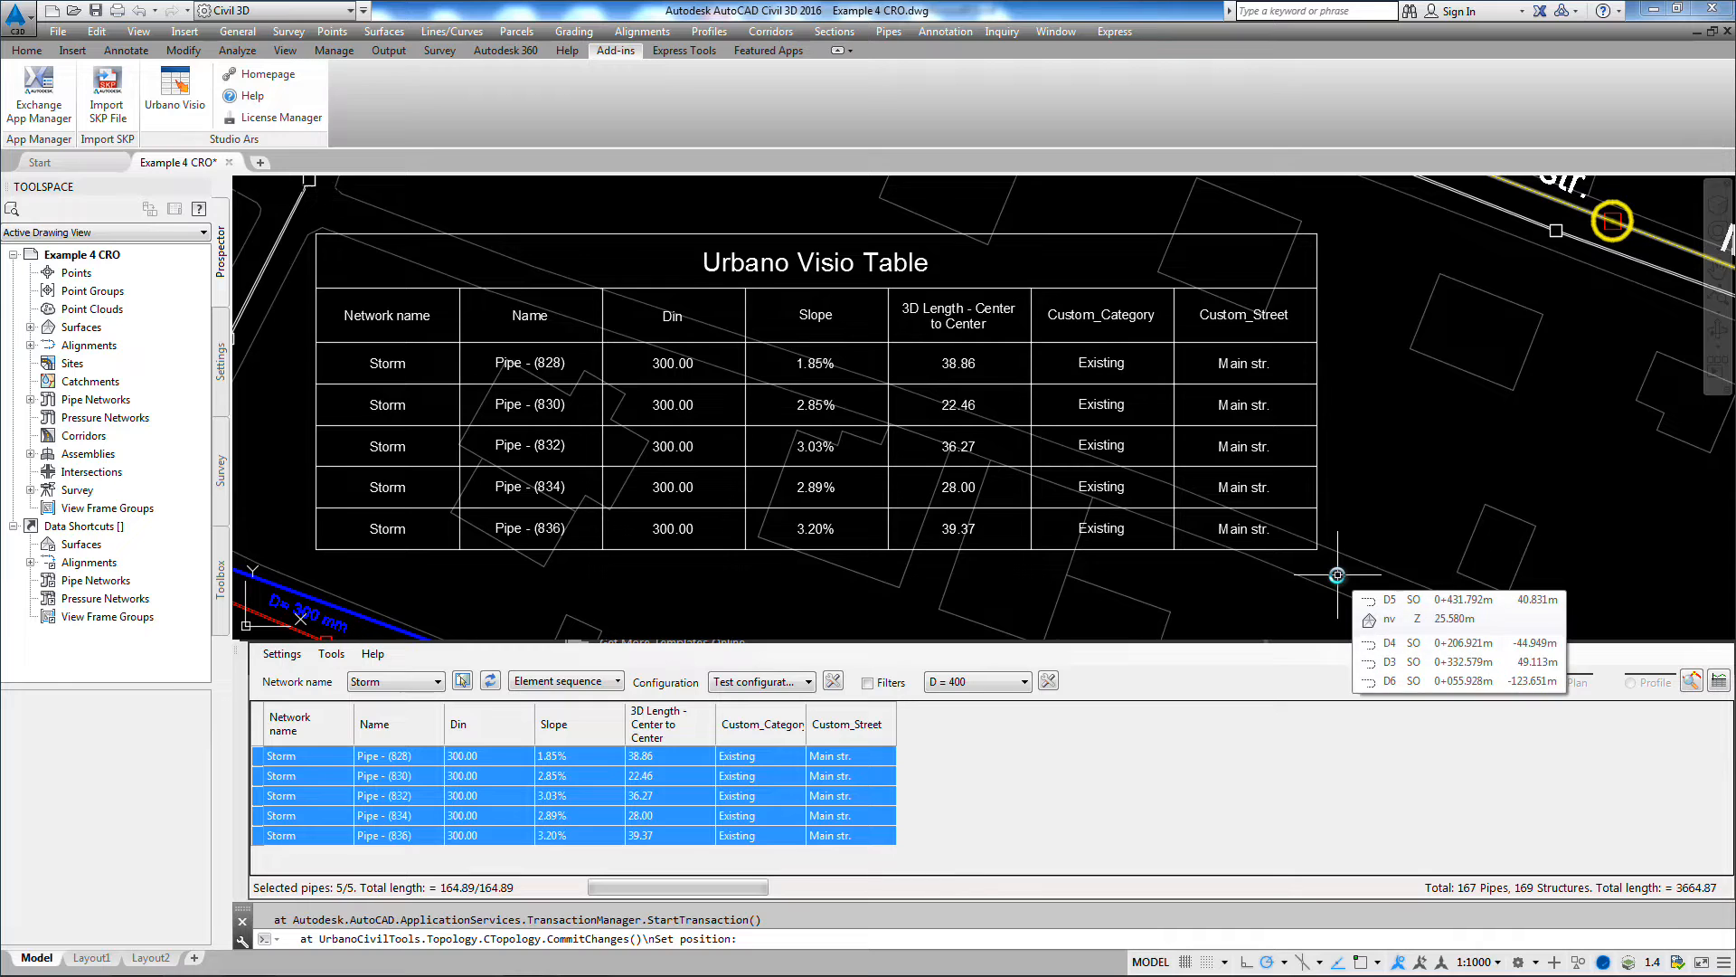
scroll(1472, 356, down, 2)
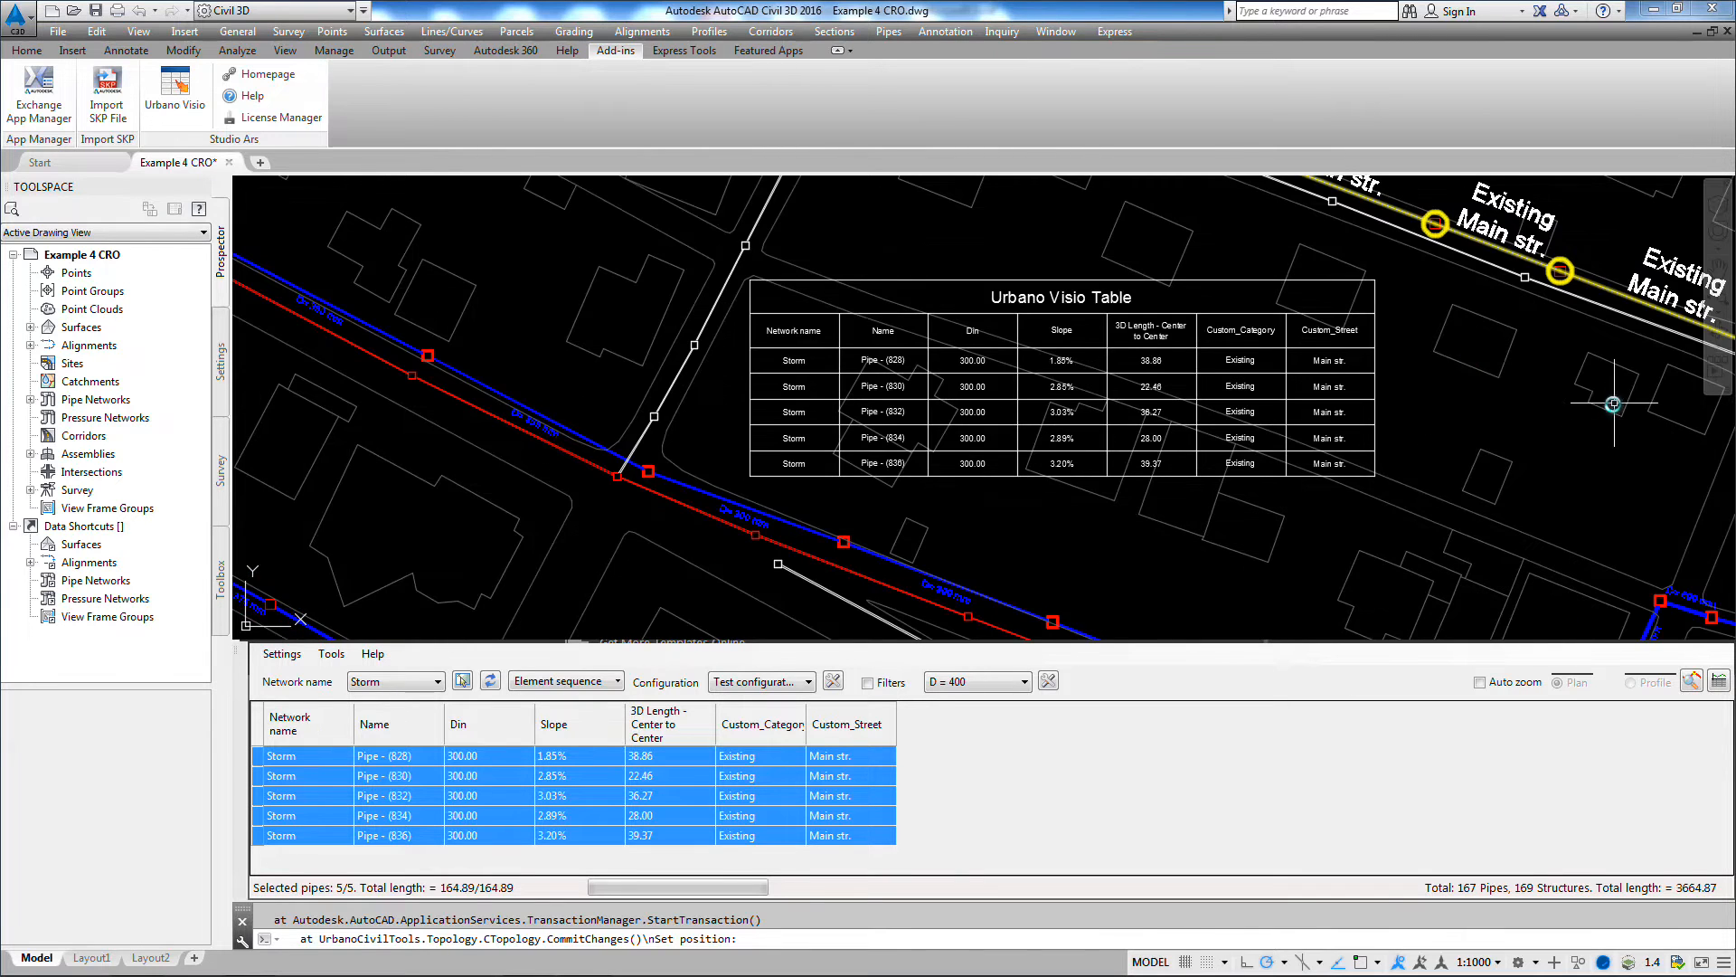
mouse_move(1607, 396)
middle_down()
mouse_move(1257, 415)
mouse_move(1261, 462)
middle_up()
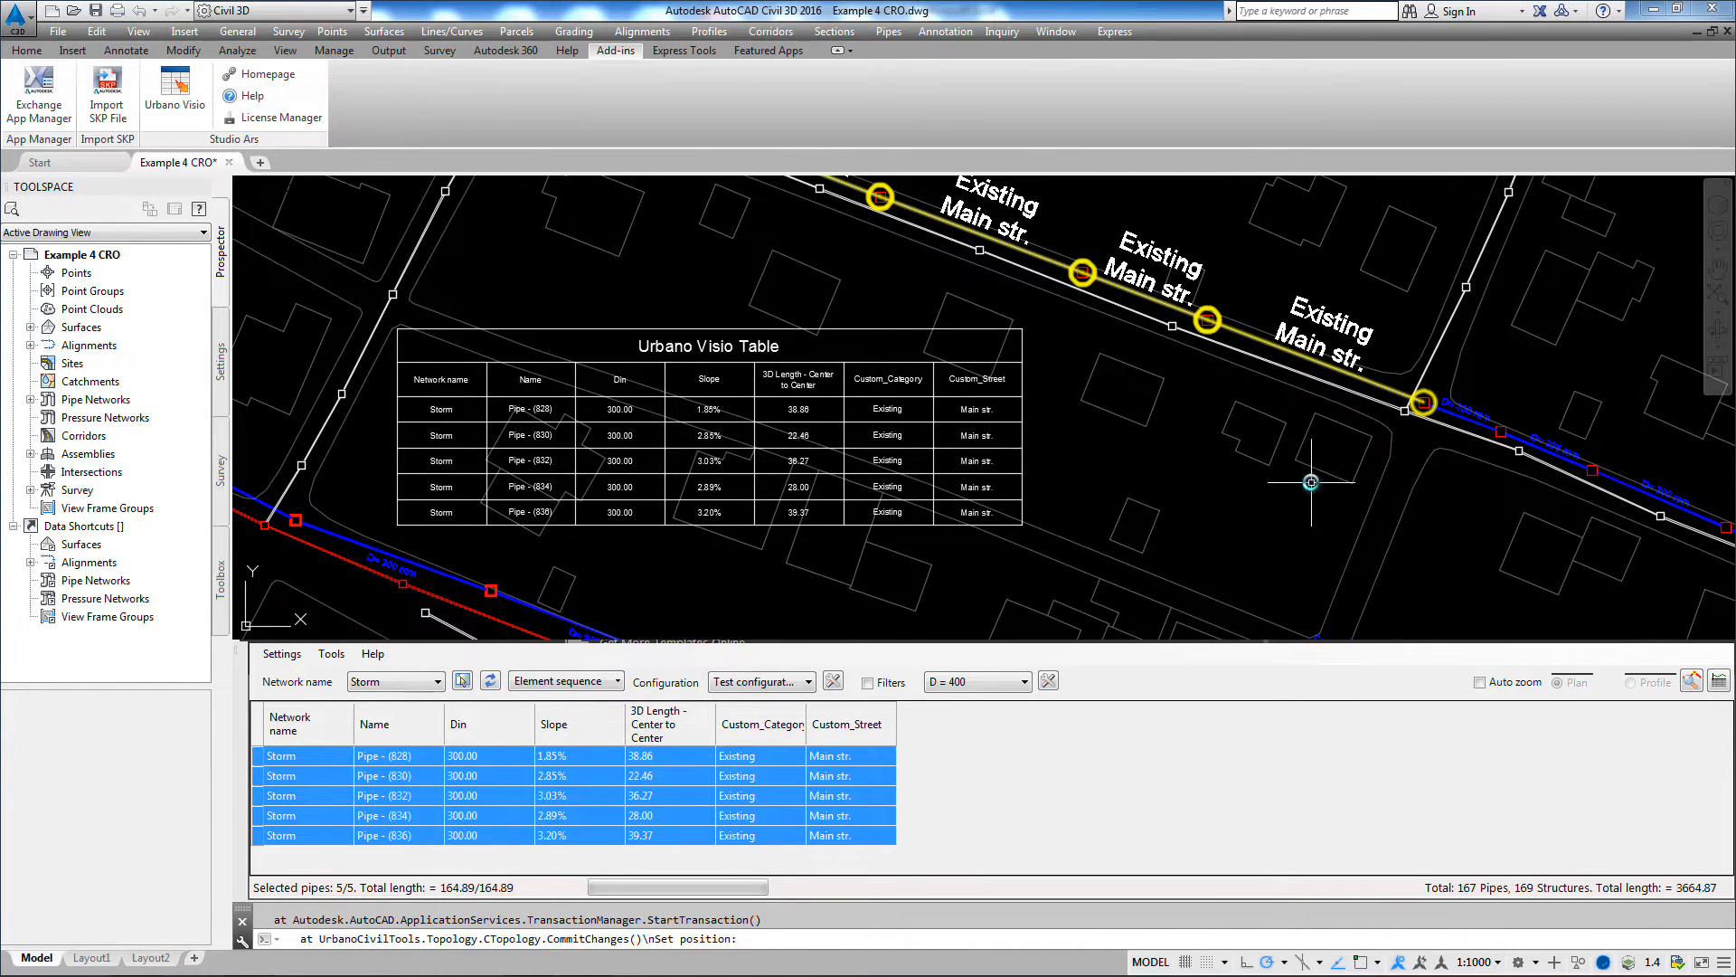
scroll(1121, 404, up, 2)
scroll(1129, 404, down, 2)
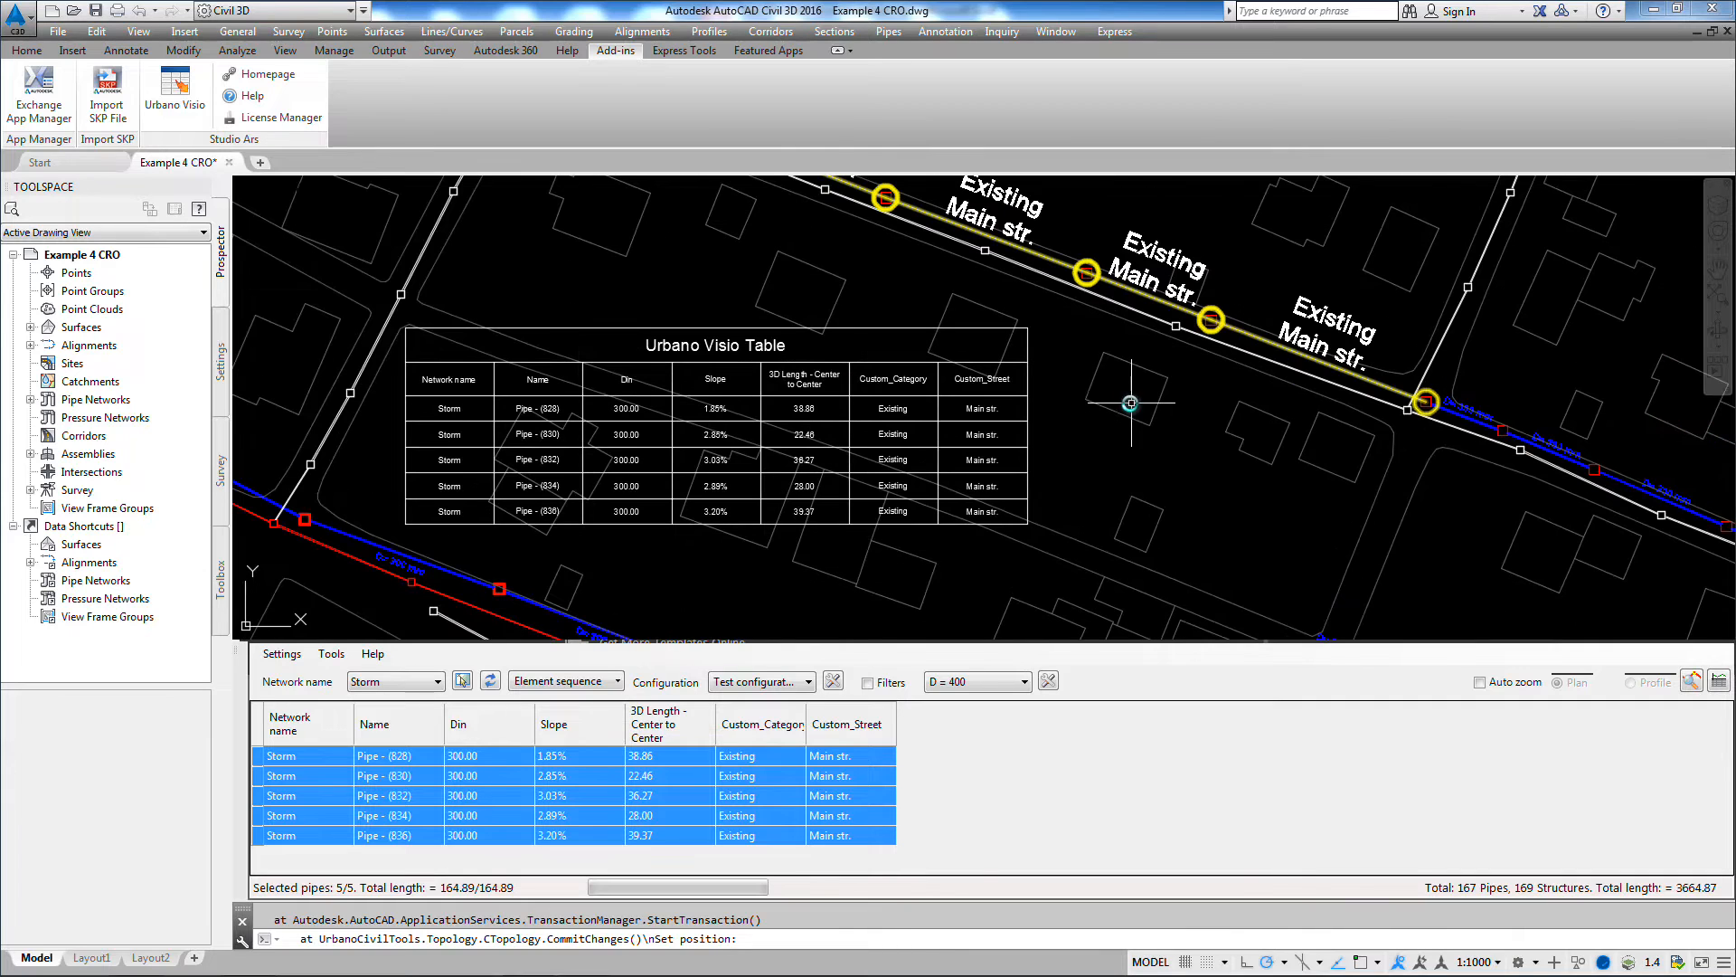
Step: Set Custom_Category to "New" for Pipe - (828) and Pipe - (830)
middle_drag(1130, 405, 1129, 450)
click(753, 758)
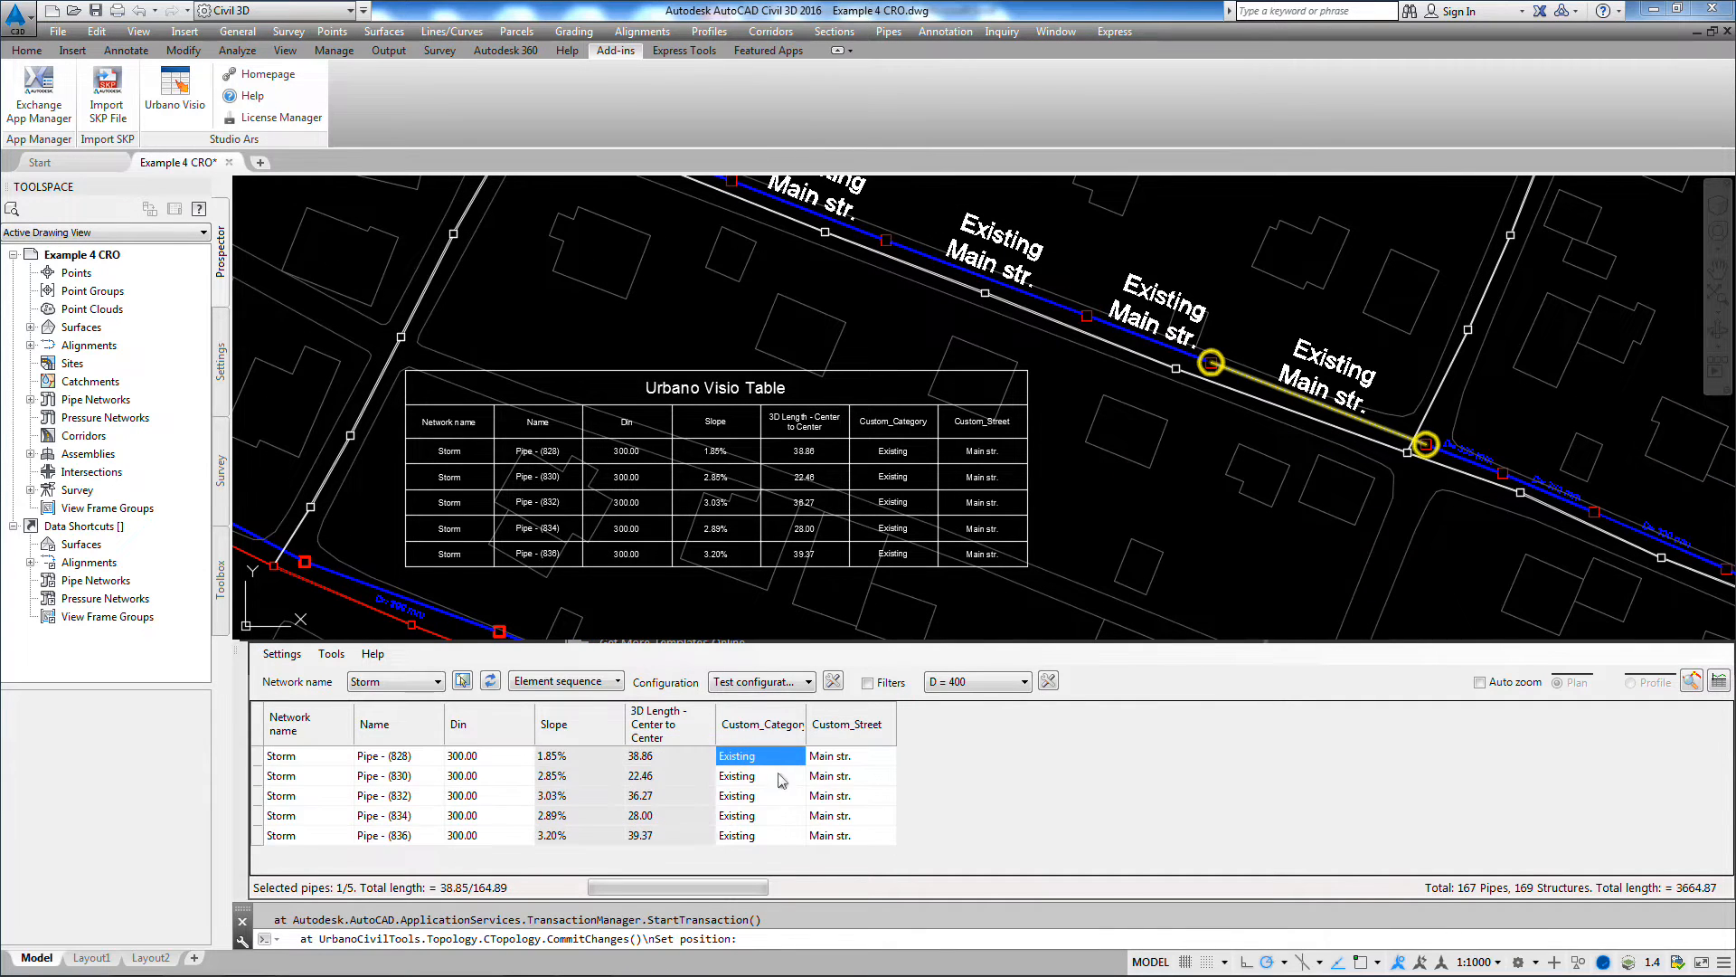
drag(760, 762, 761, 787)
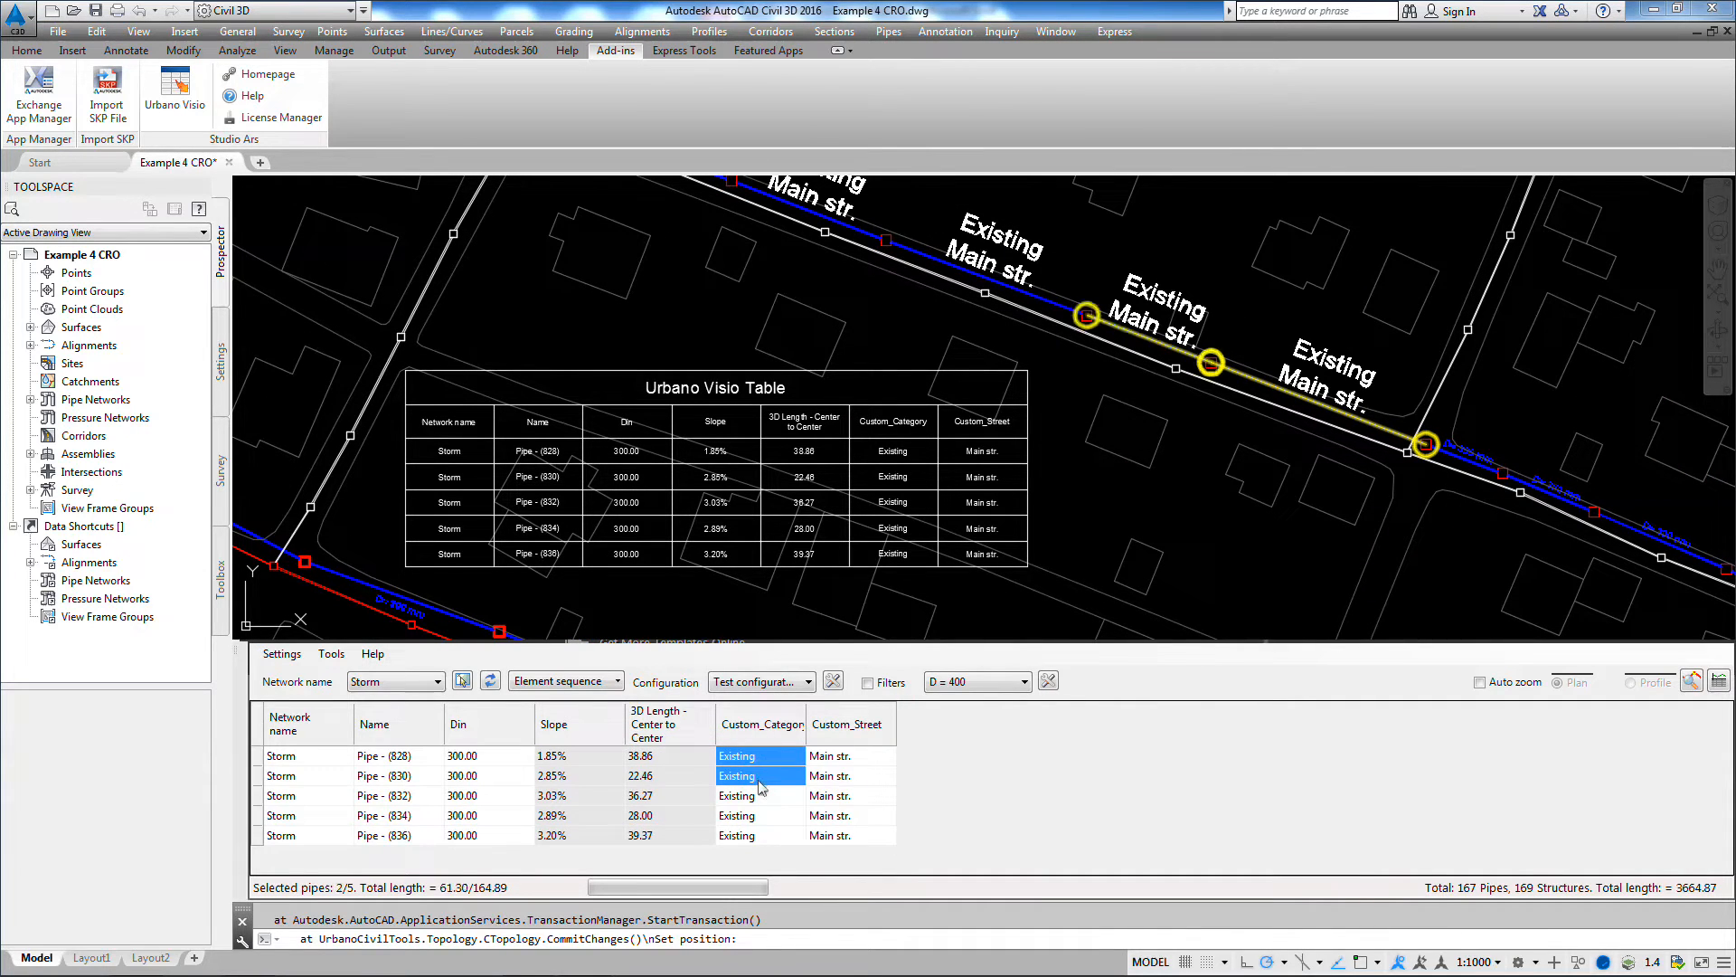
right_click(761, 787)
click(817, 725)
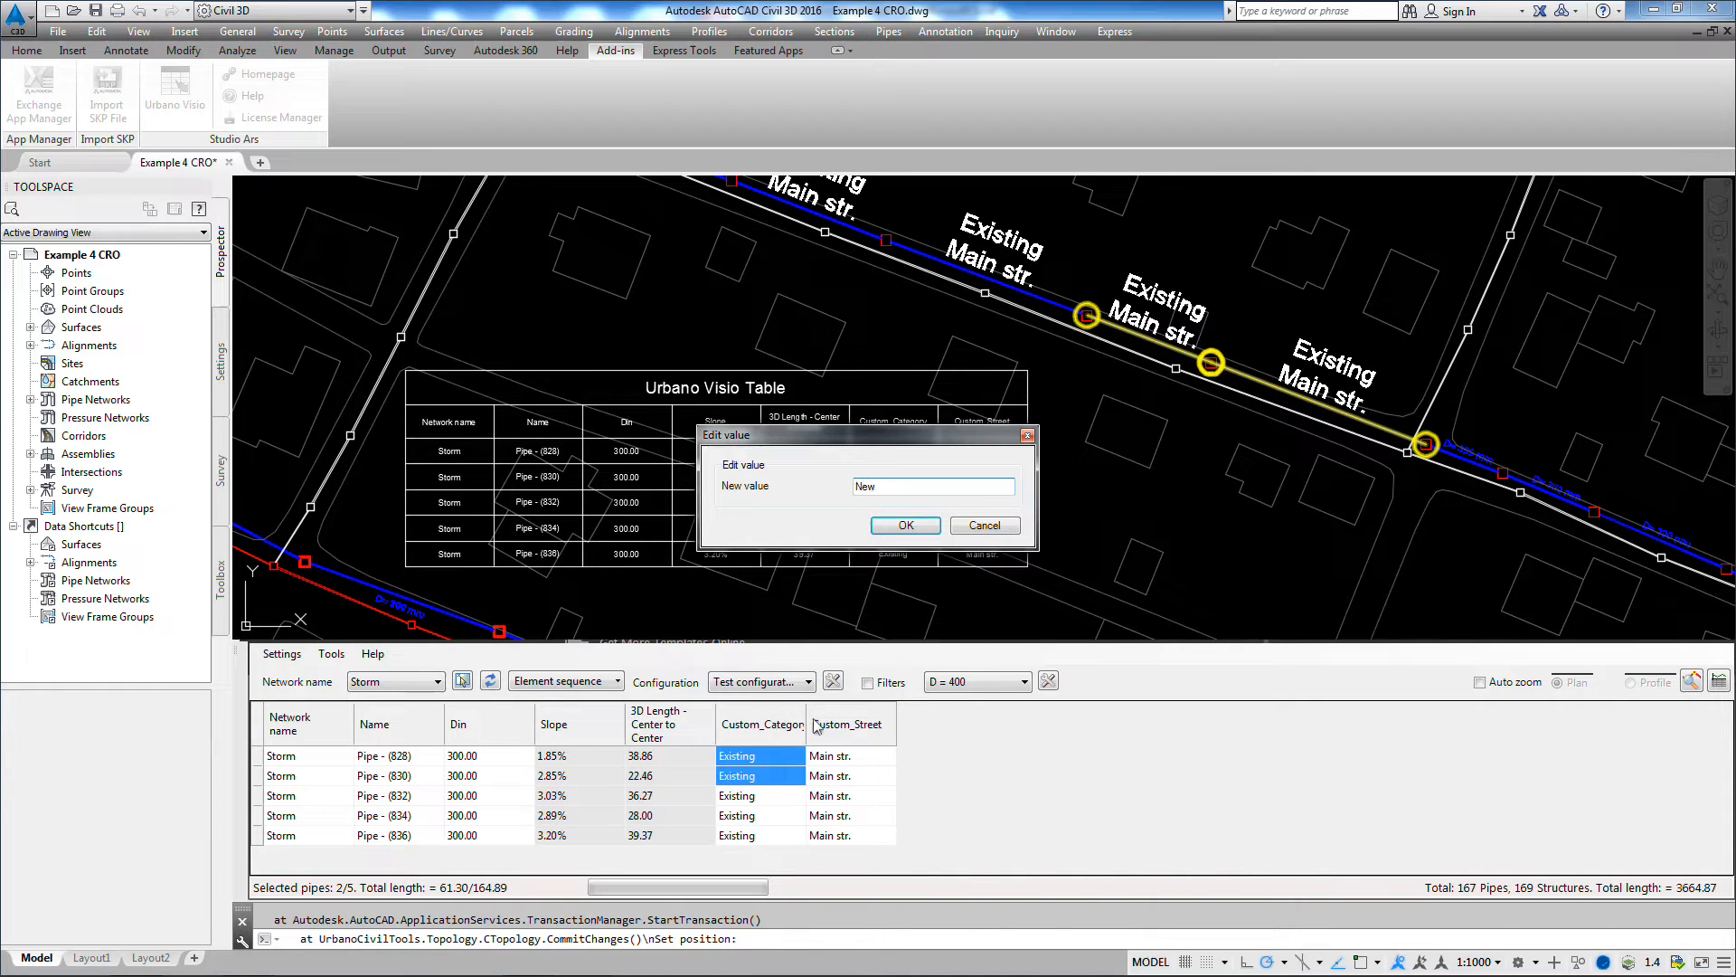
key(Return)
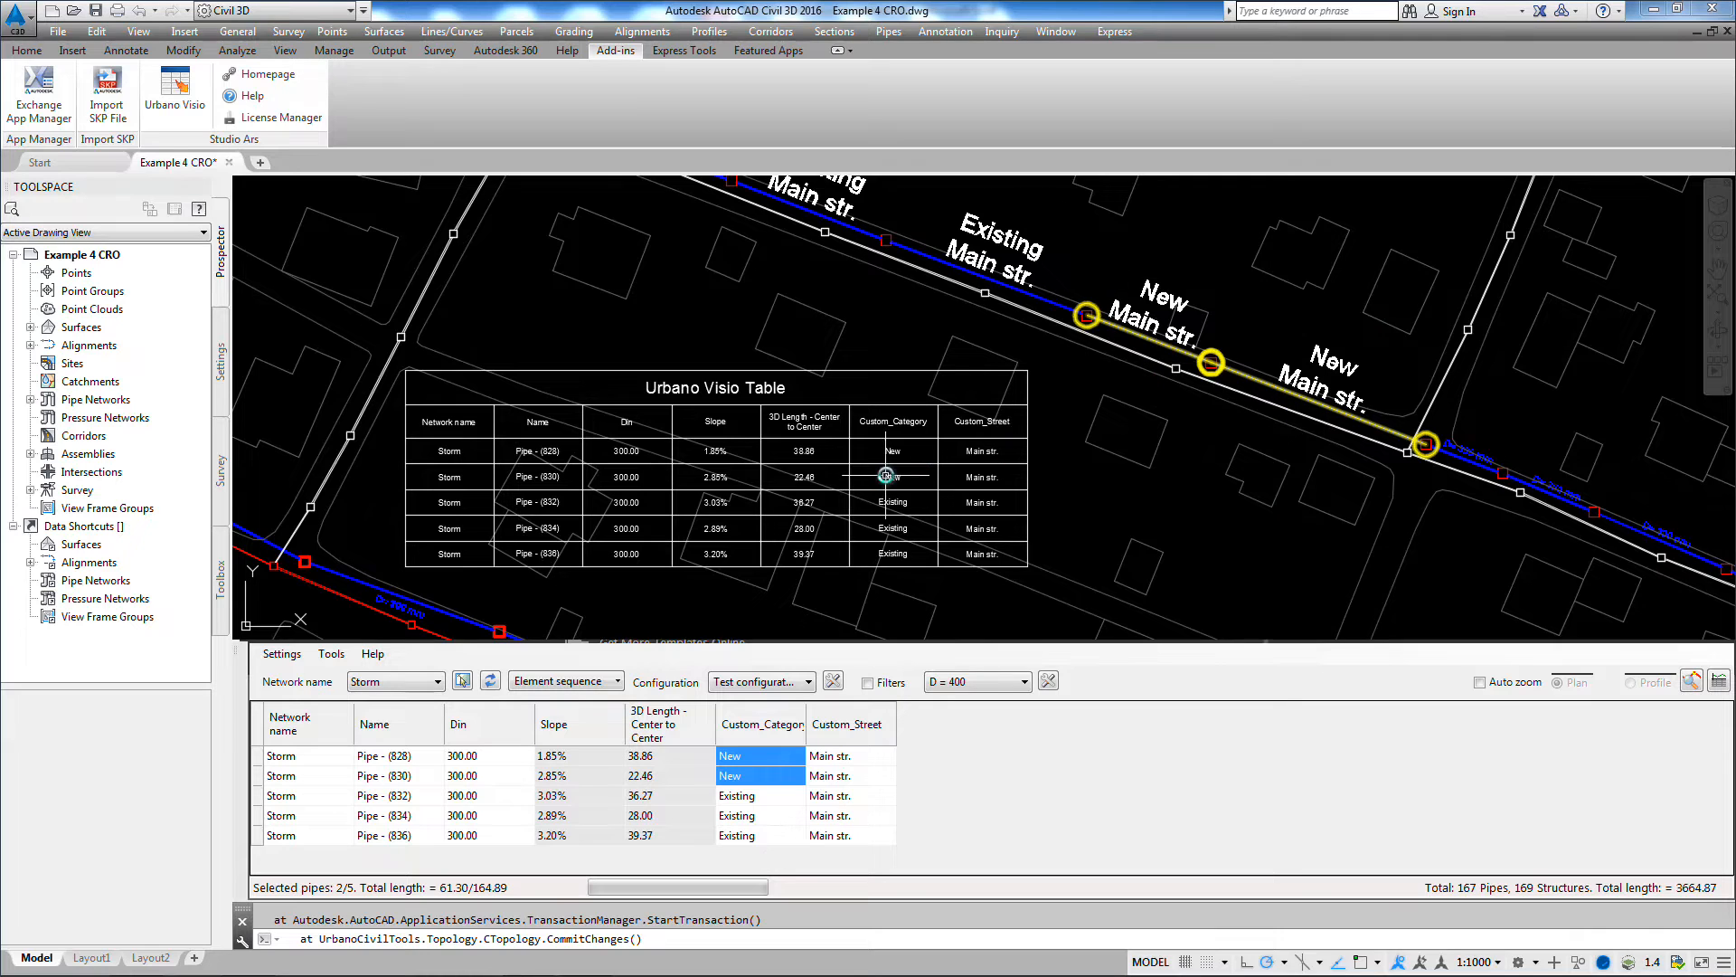
Step: Stretch the west end of Pipe - (834) northward off its structure to about 44.7 m long, and check its slope and length in both tables
scroll(886, 475, up, 4)
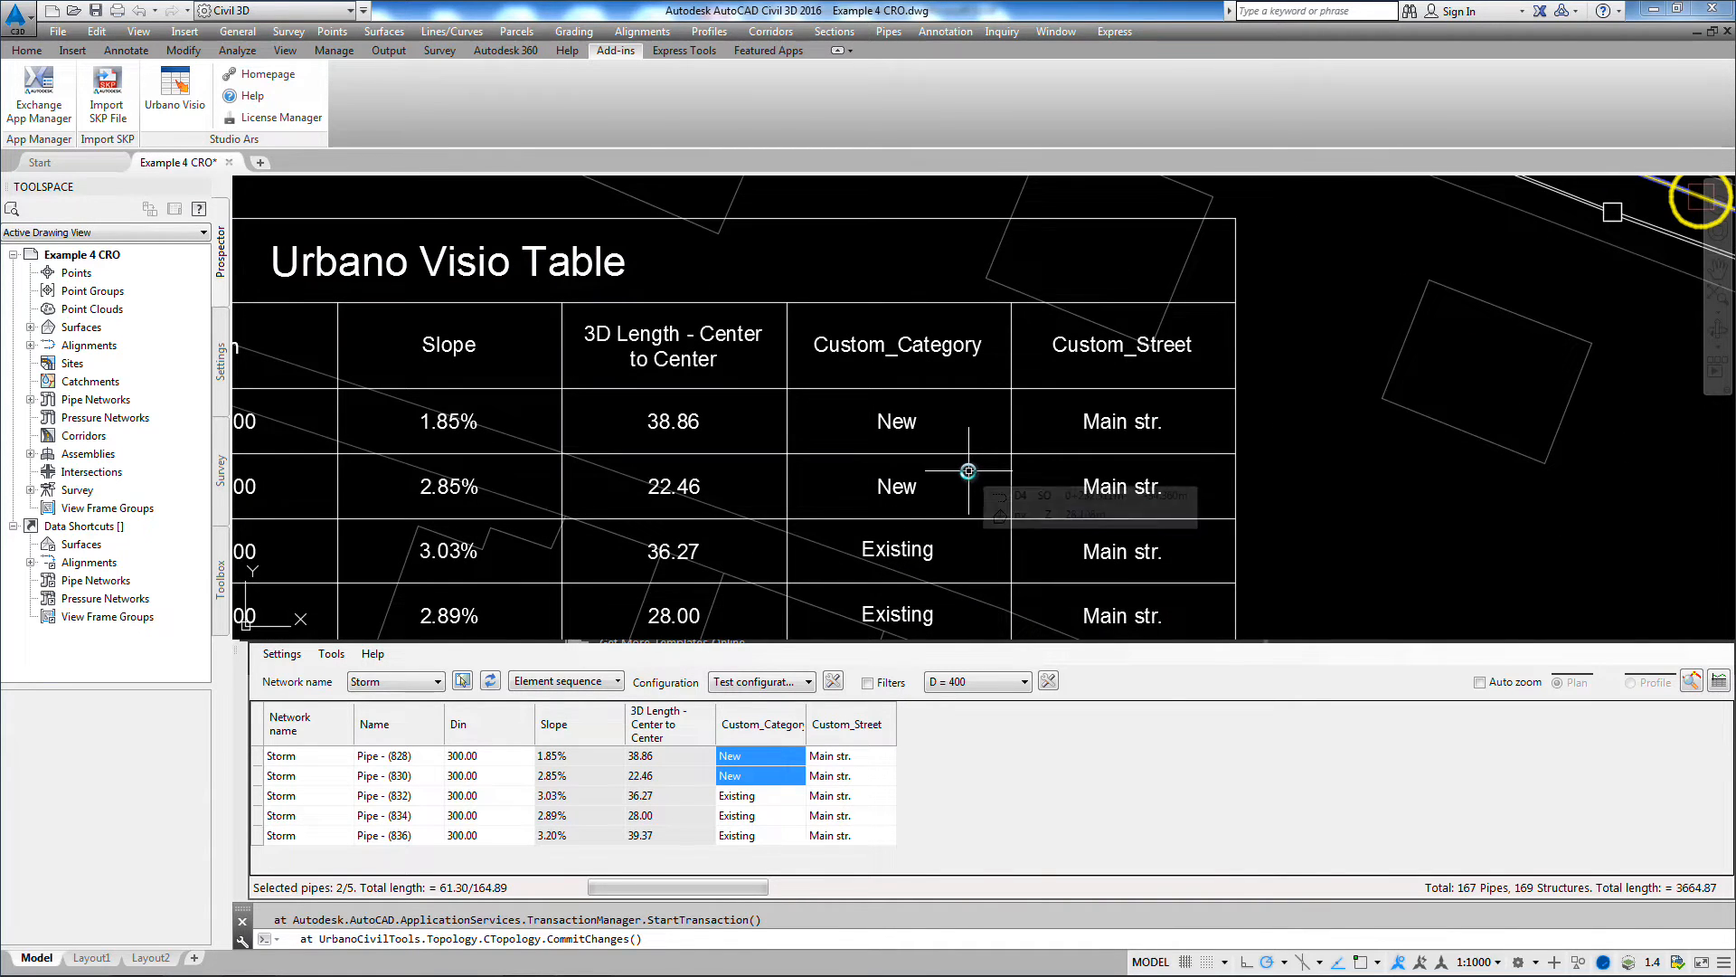
mouse_move(549, 554)
middle_down()
mouse_move(694, 399)
mouse_move(795, 361)
mouse_move(1035, 415)
middle_up()
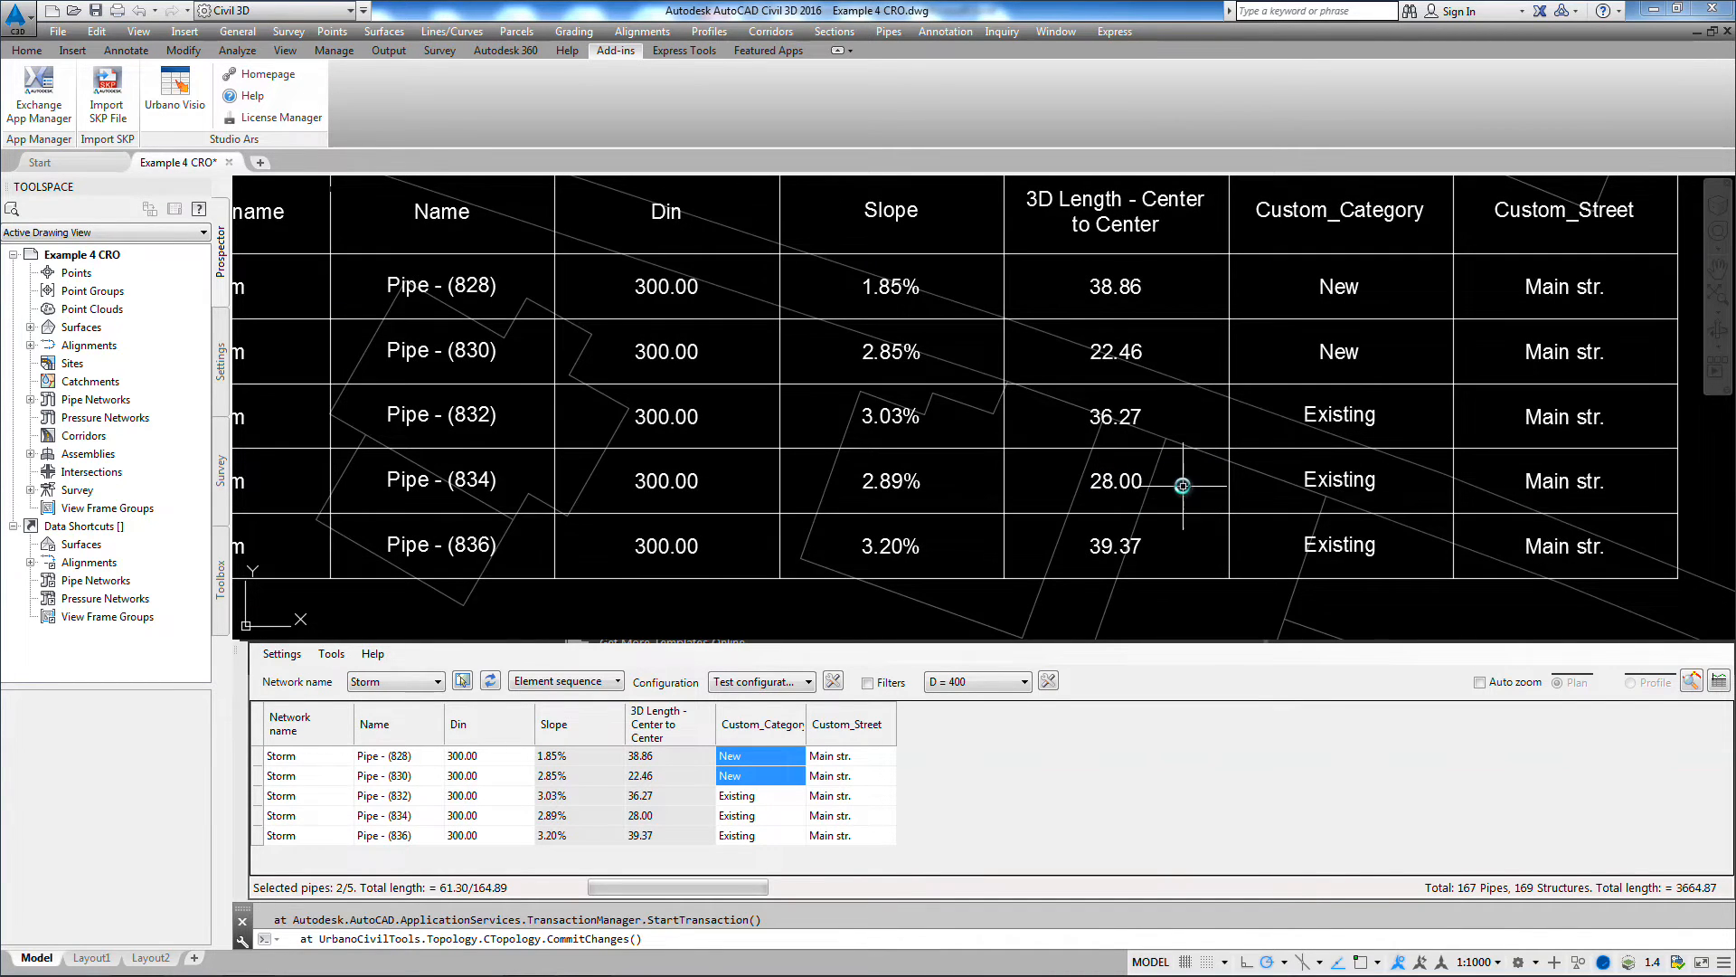
scroll(1183, 486, down, 5)
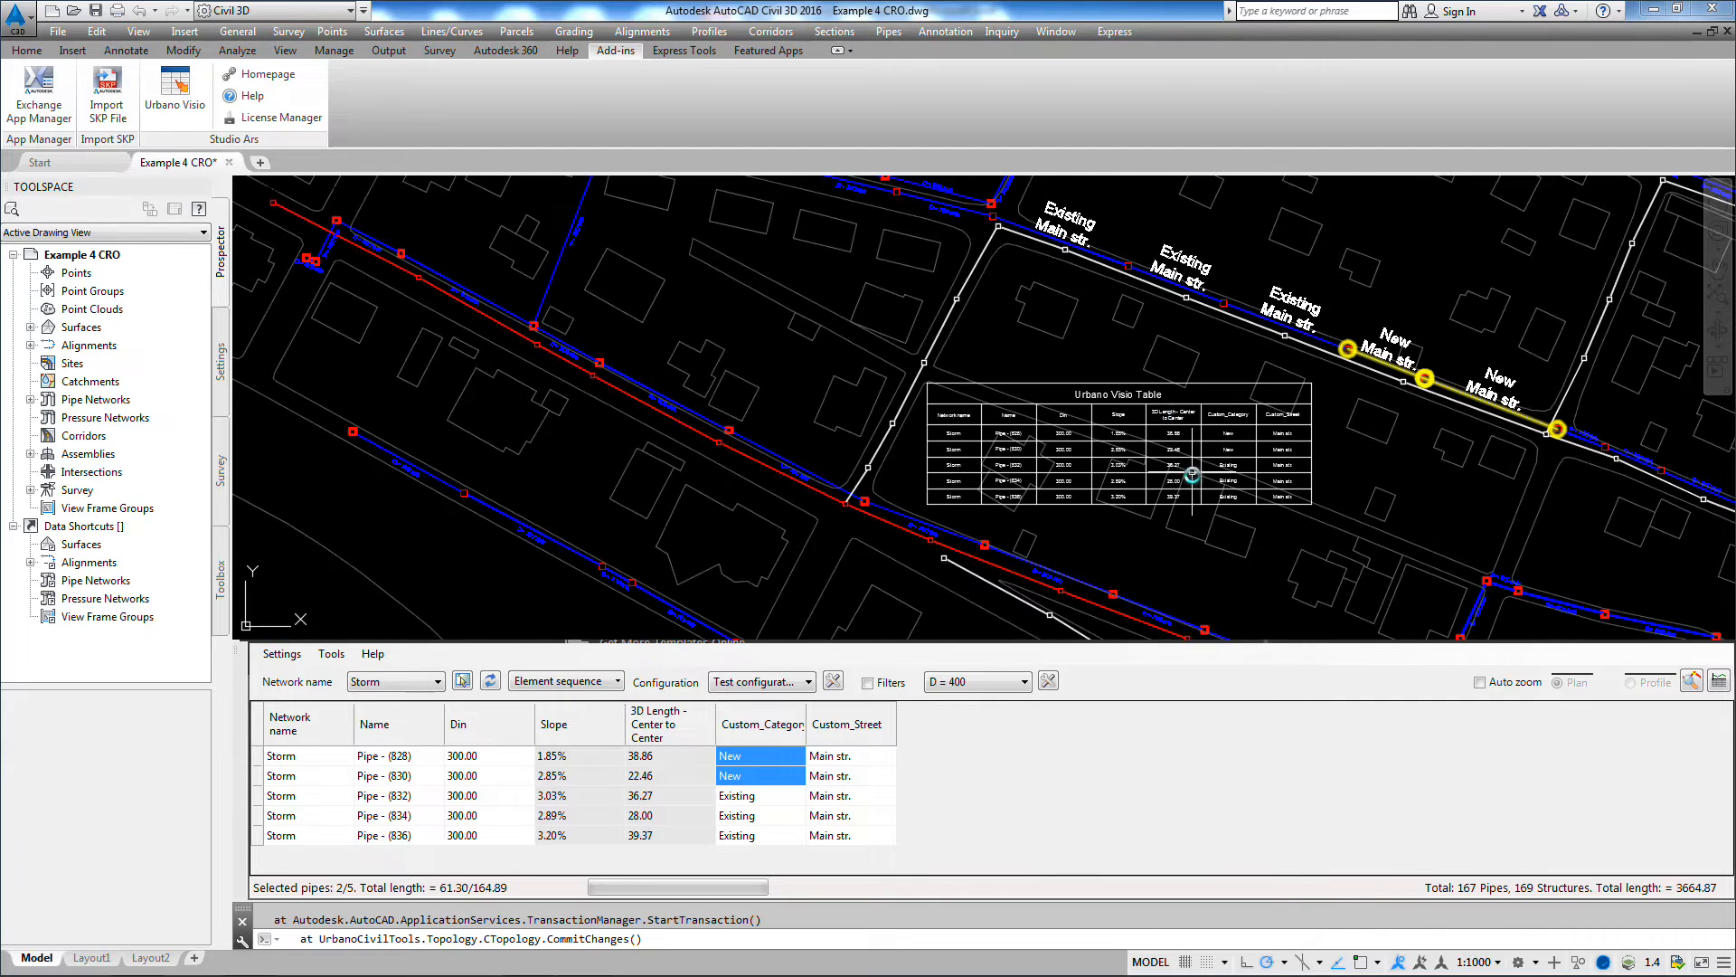
scroll(1198, 316, up, 5)
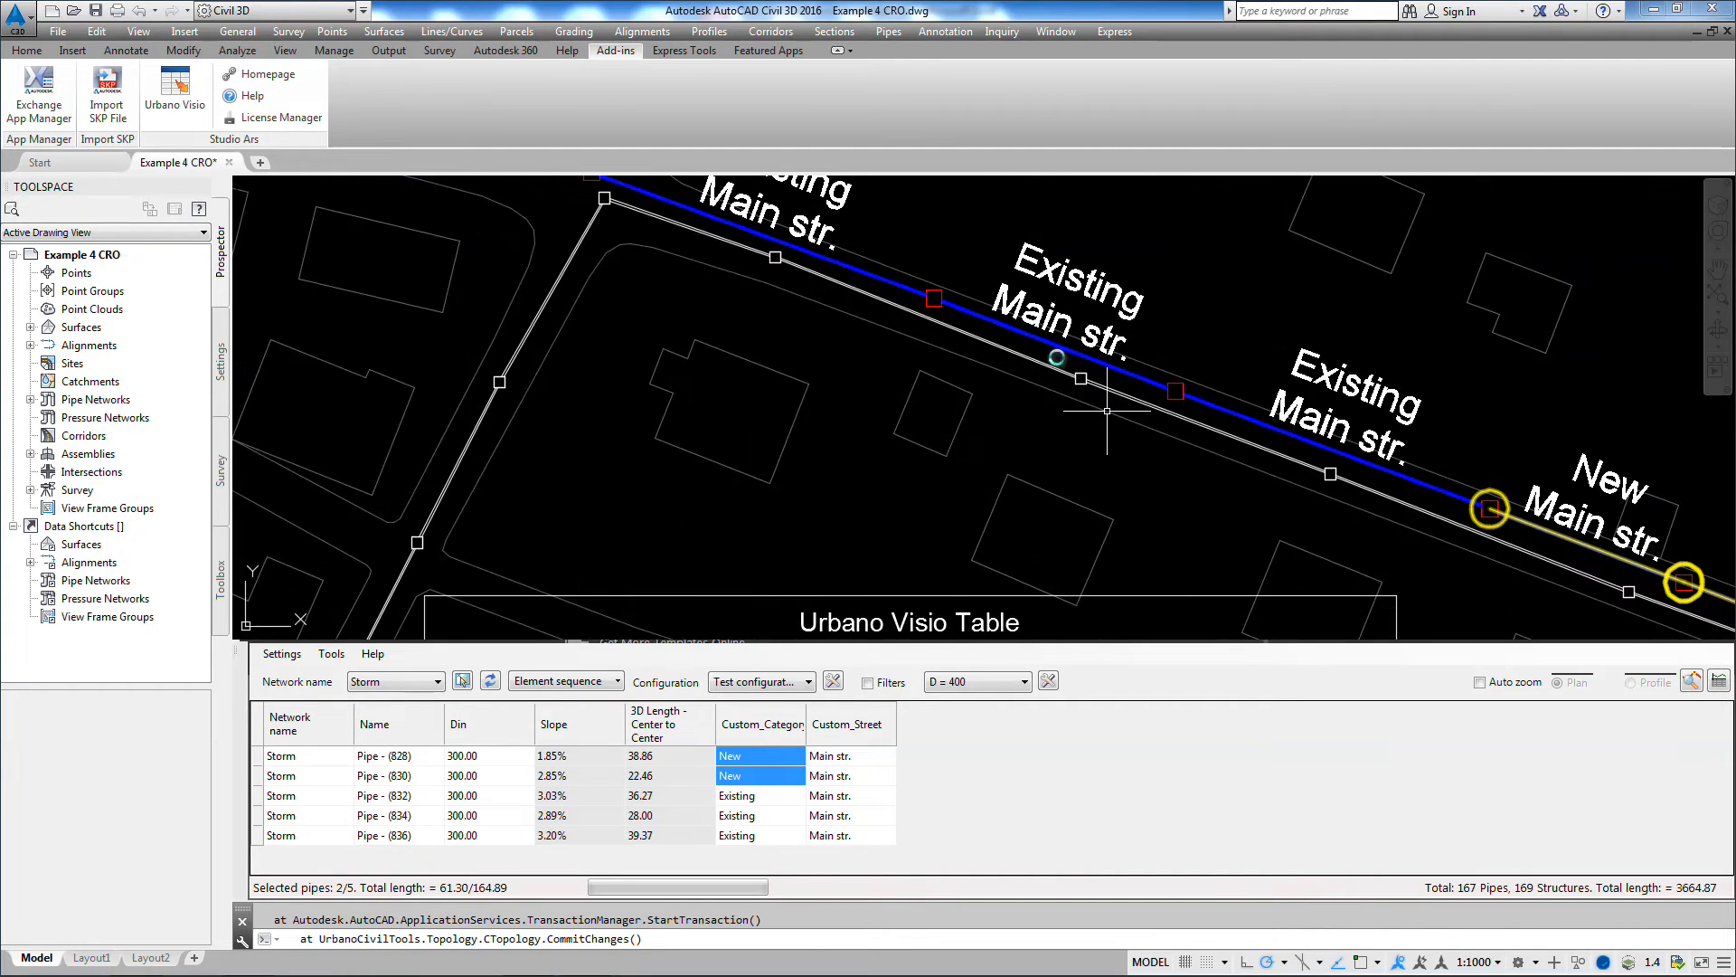
click(1042, 339)
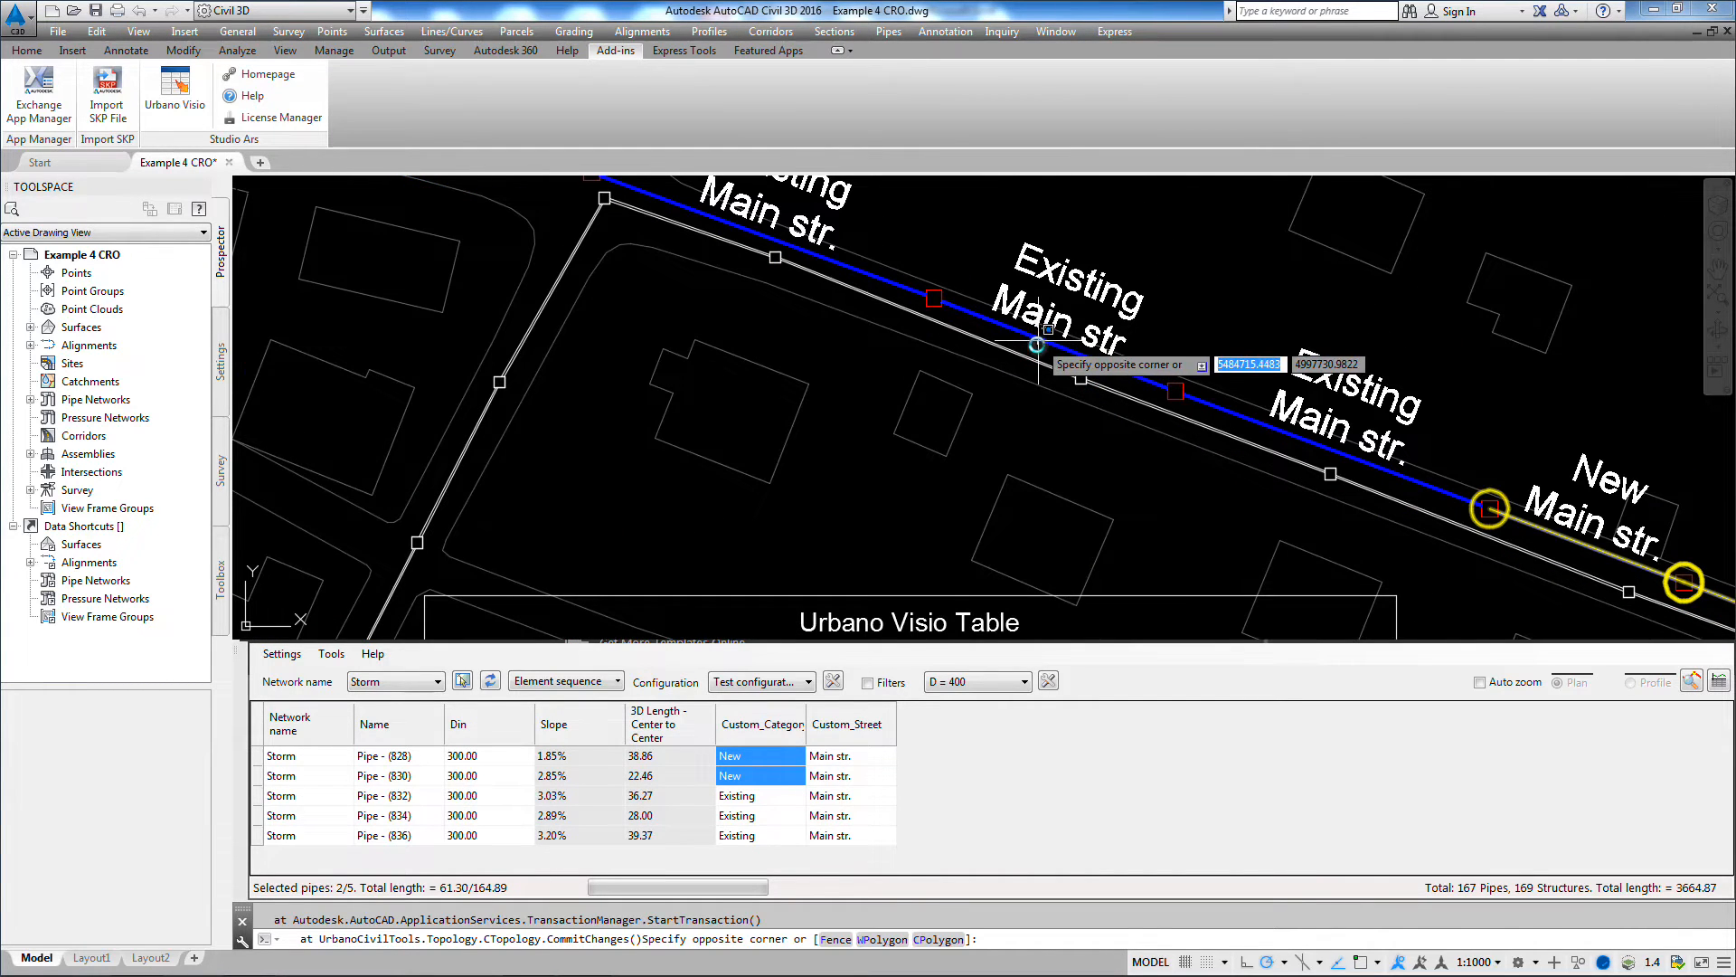
click(1044, 343)
click(1051, 341)
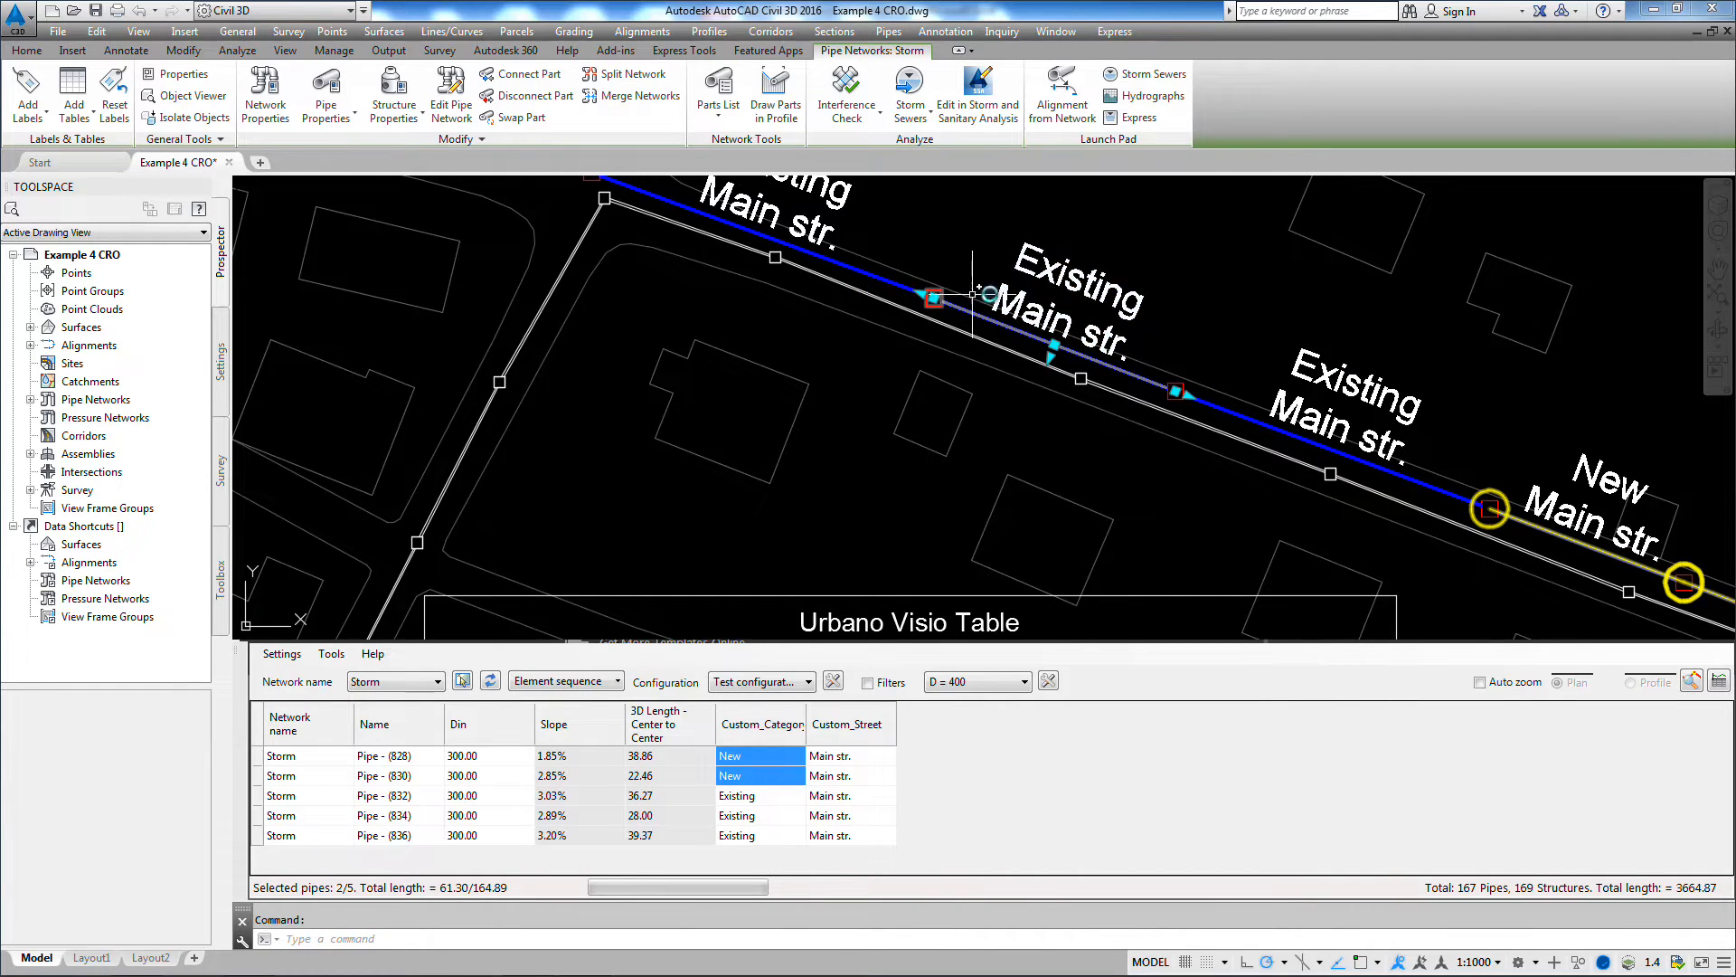
middle_drag(972, 294, 885, 420)
click(847, 423)
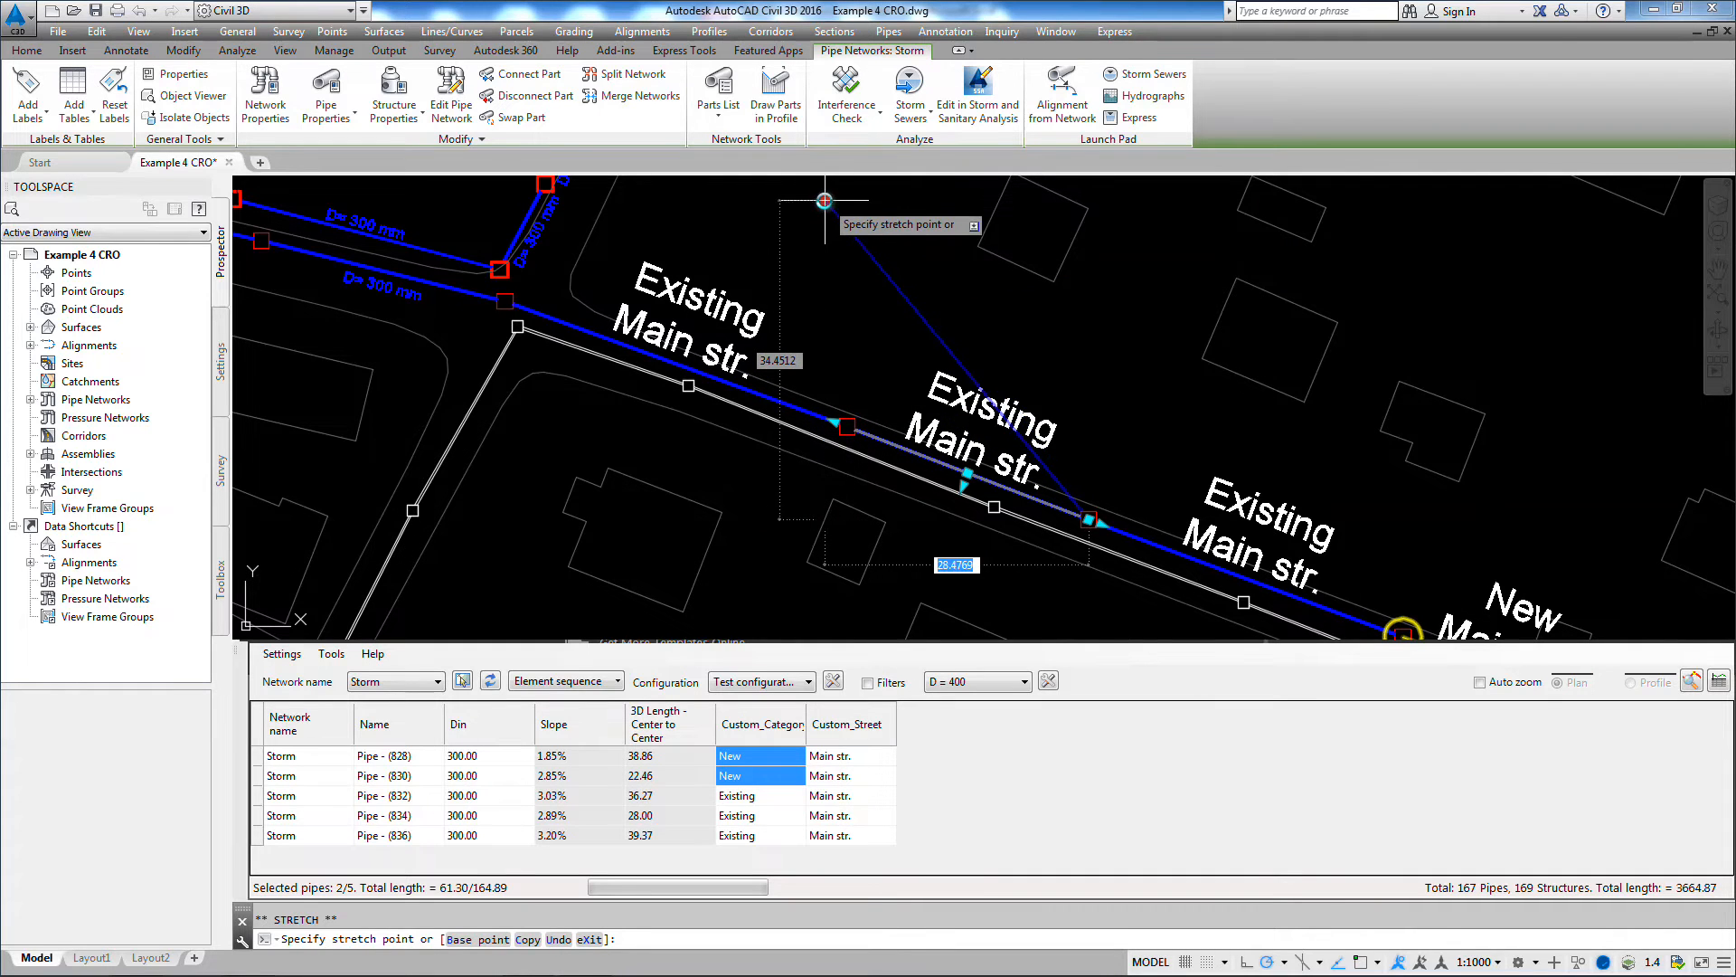
click(824, 199)
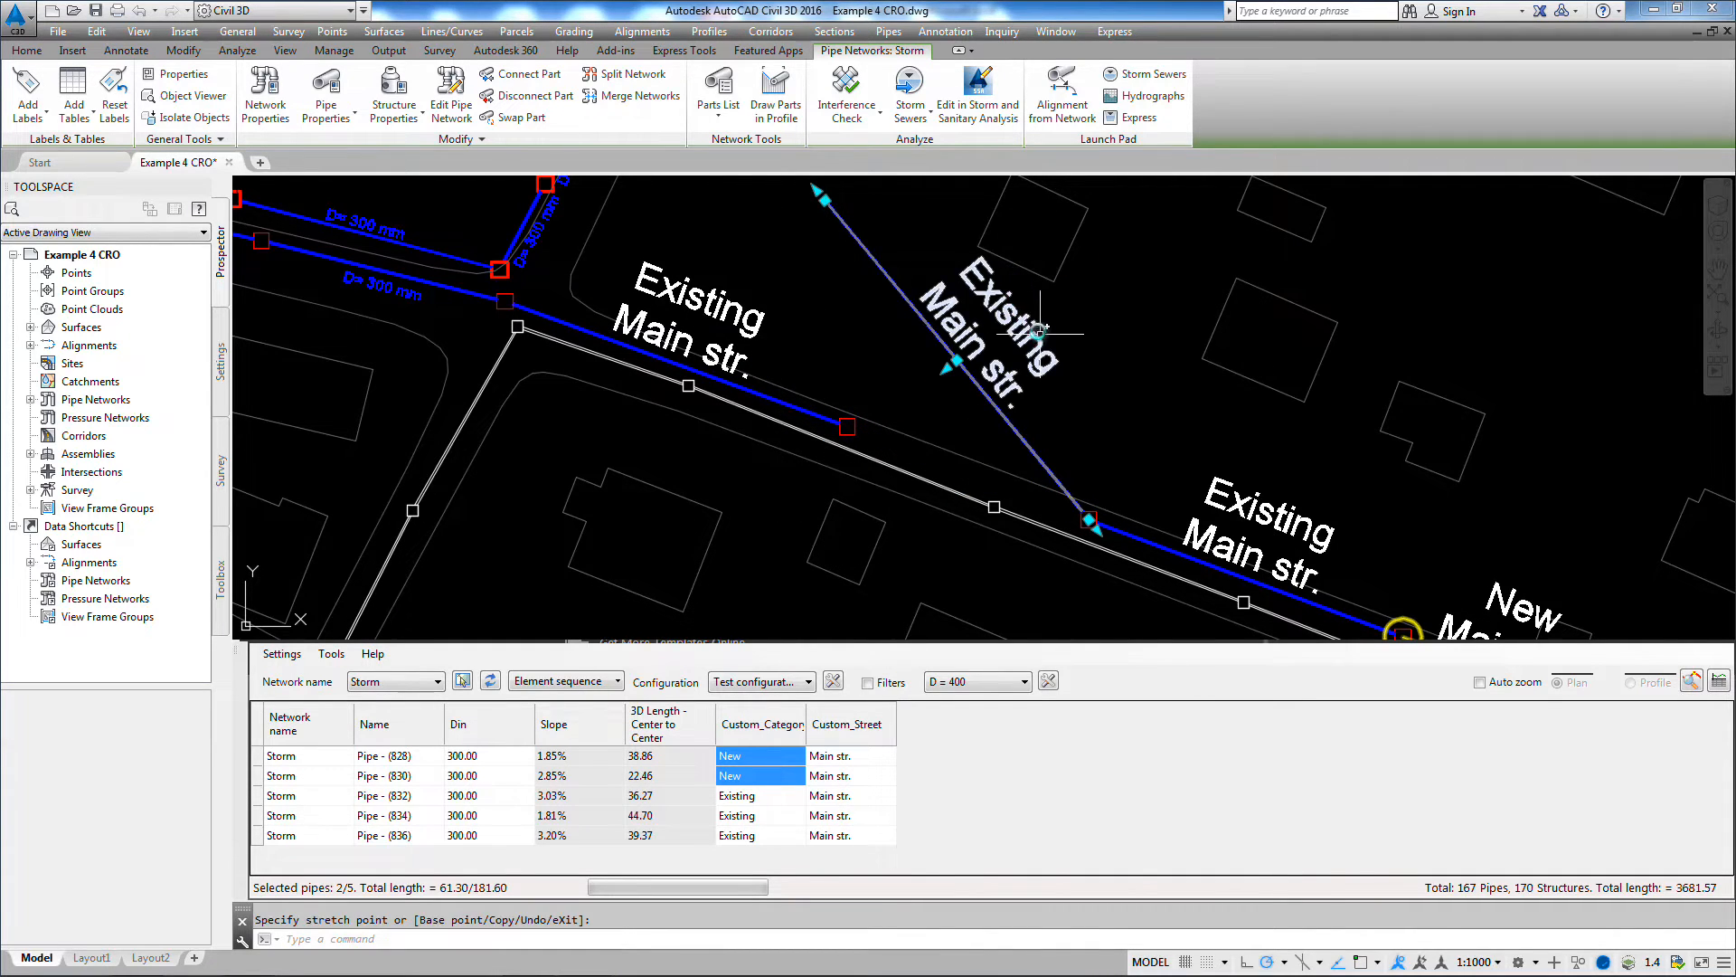
scroll(1036, 353, down, 2)
middle_drag(1093, 534, 1054, 266)
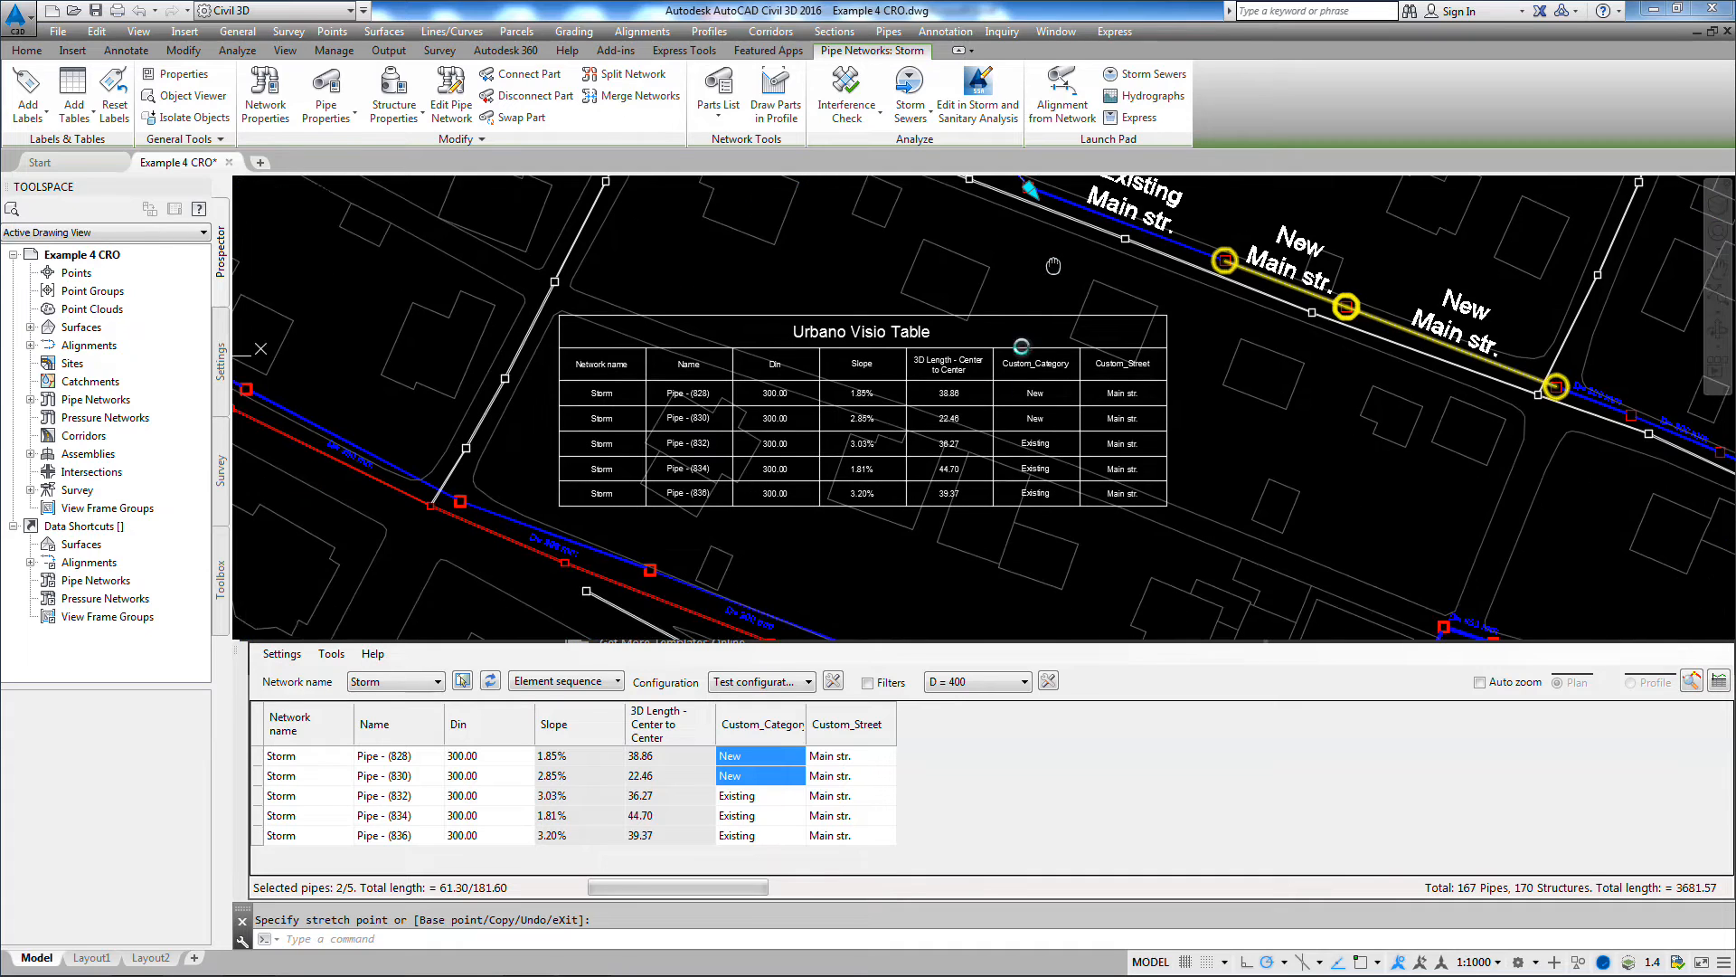
scroll(949, 468, up, 4)
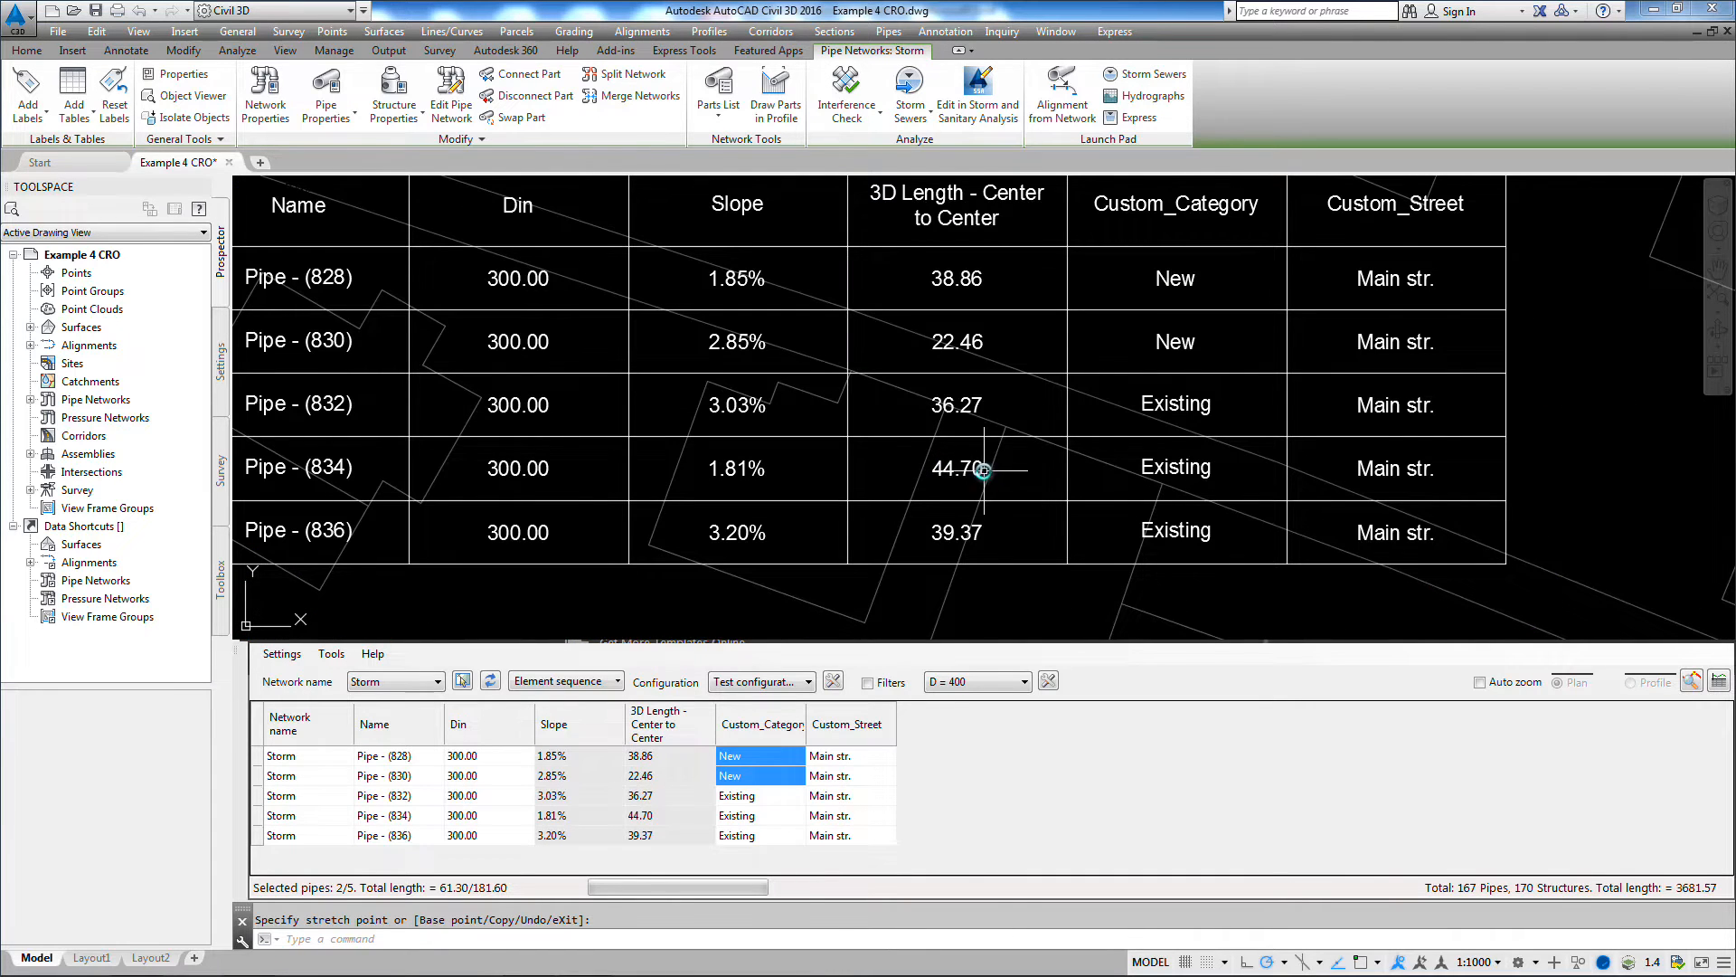
click(642, 818)
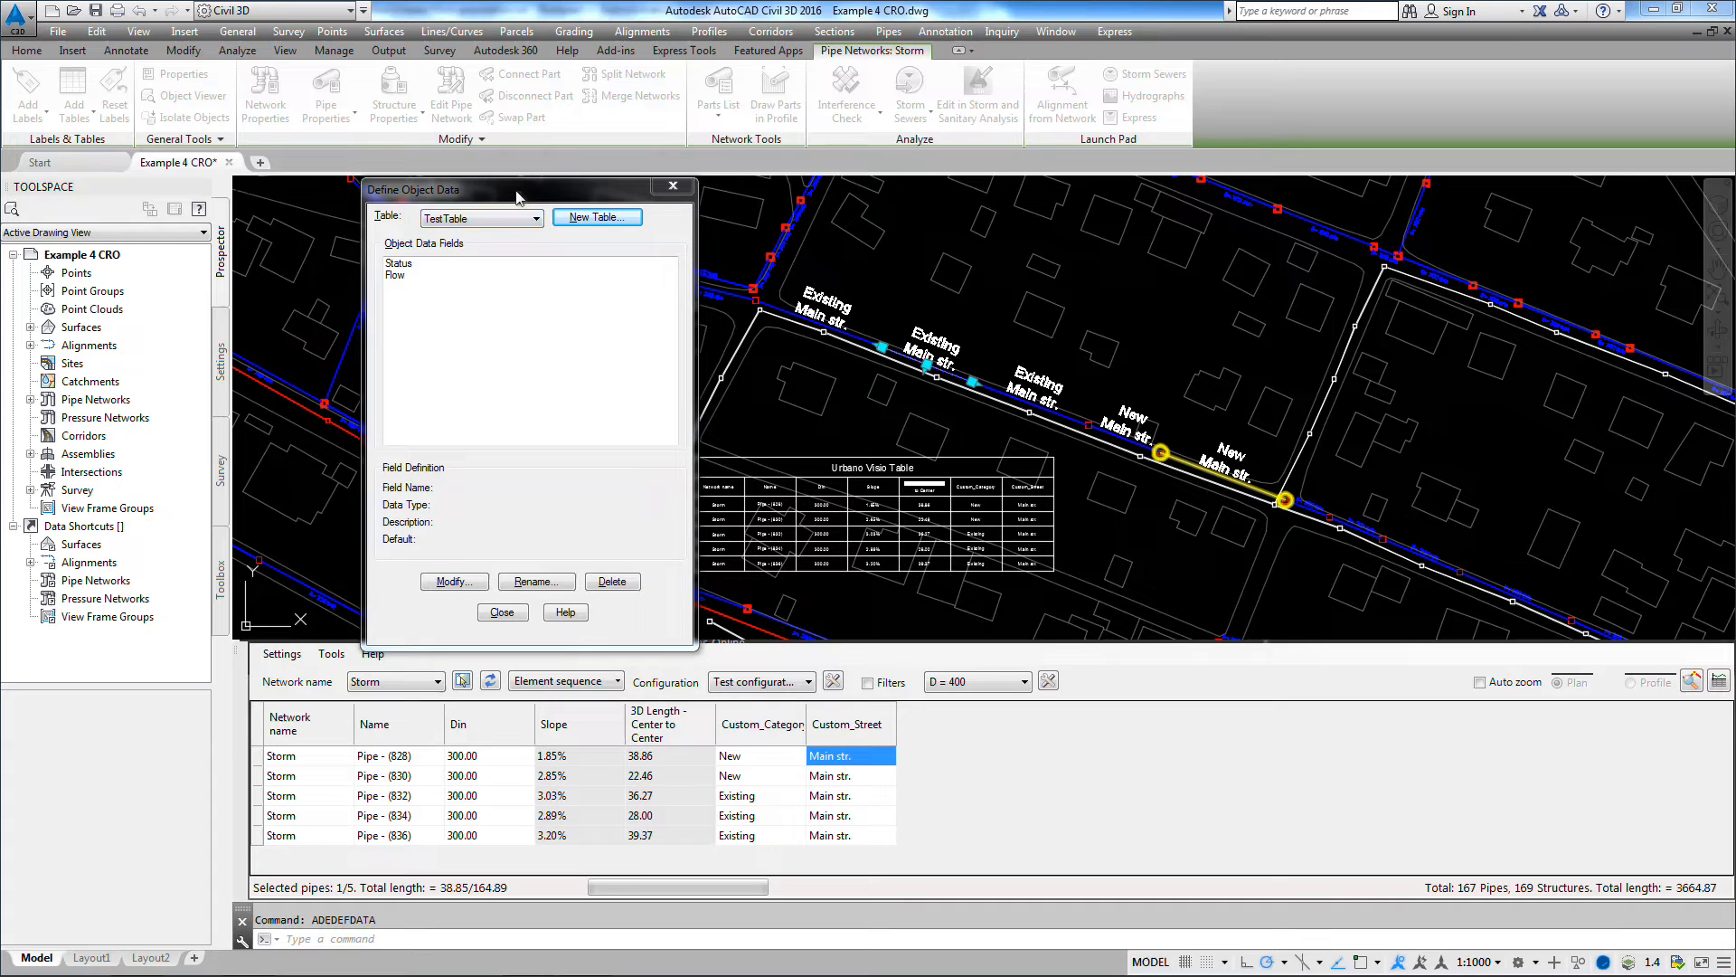
Step: Review the definitions of the Status and Flow fields in the TestTable object data table, and leave the definition dialog
drag(520, 197, 518, 195)
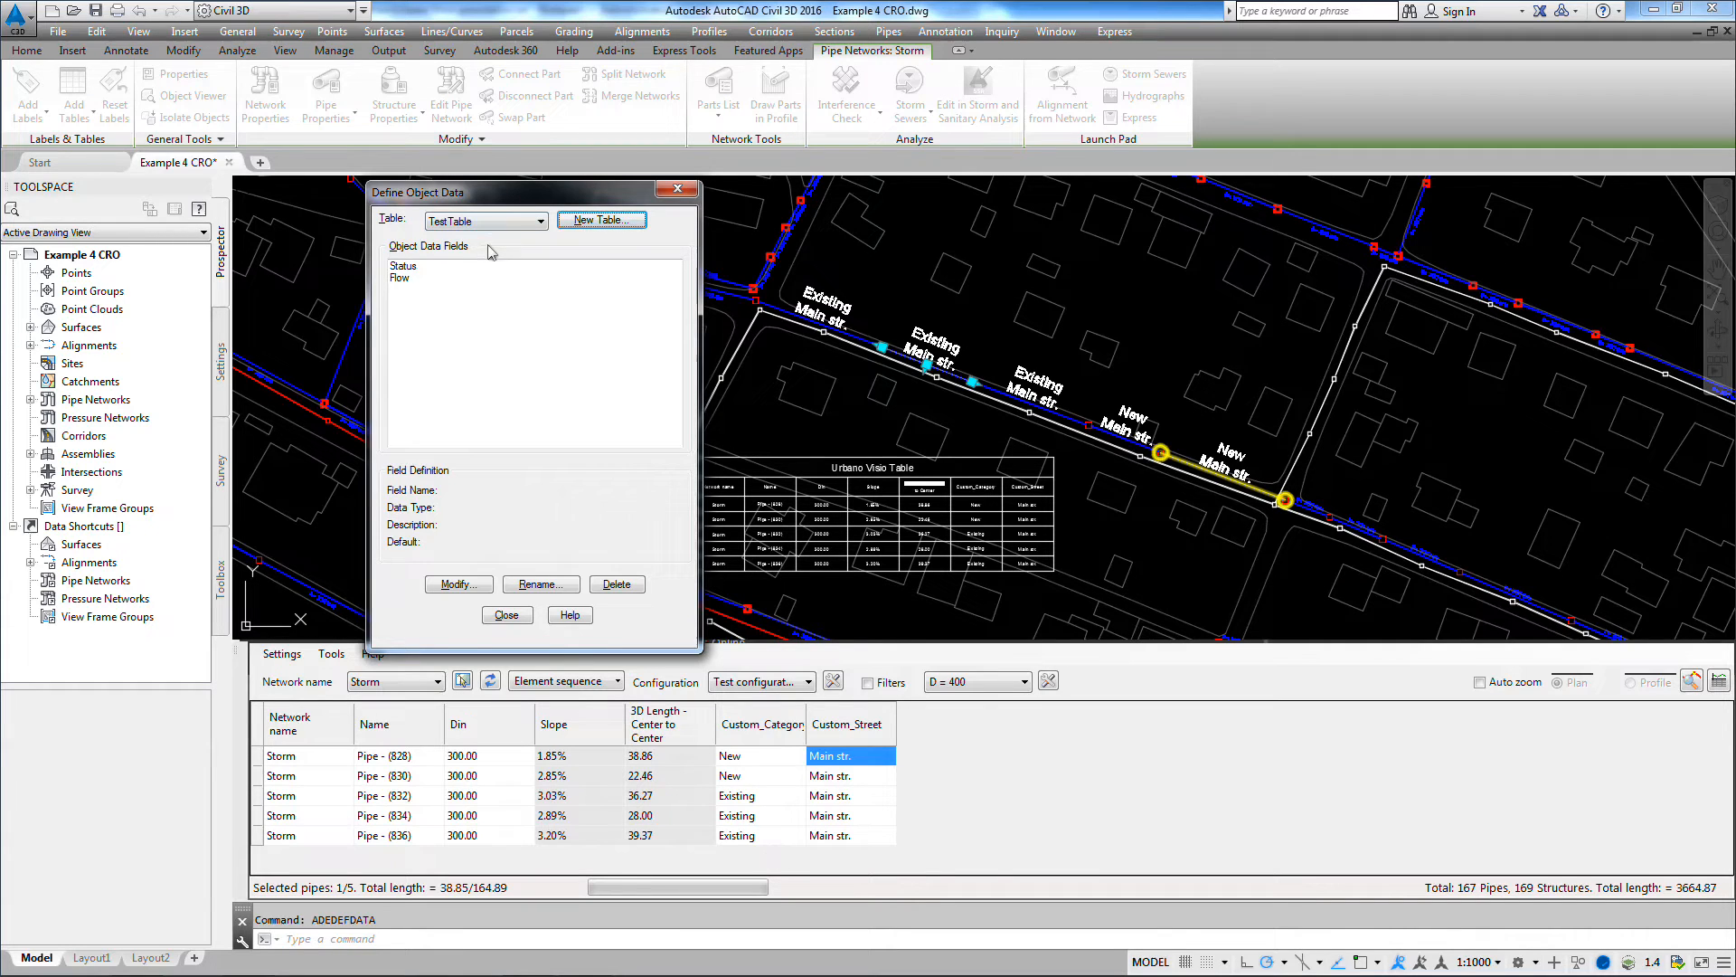
click(427, 266)
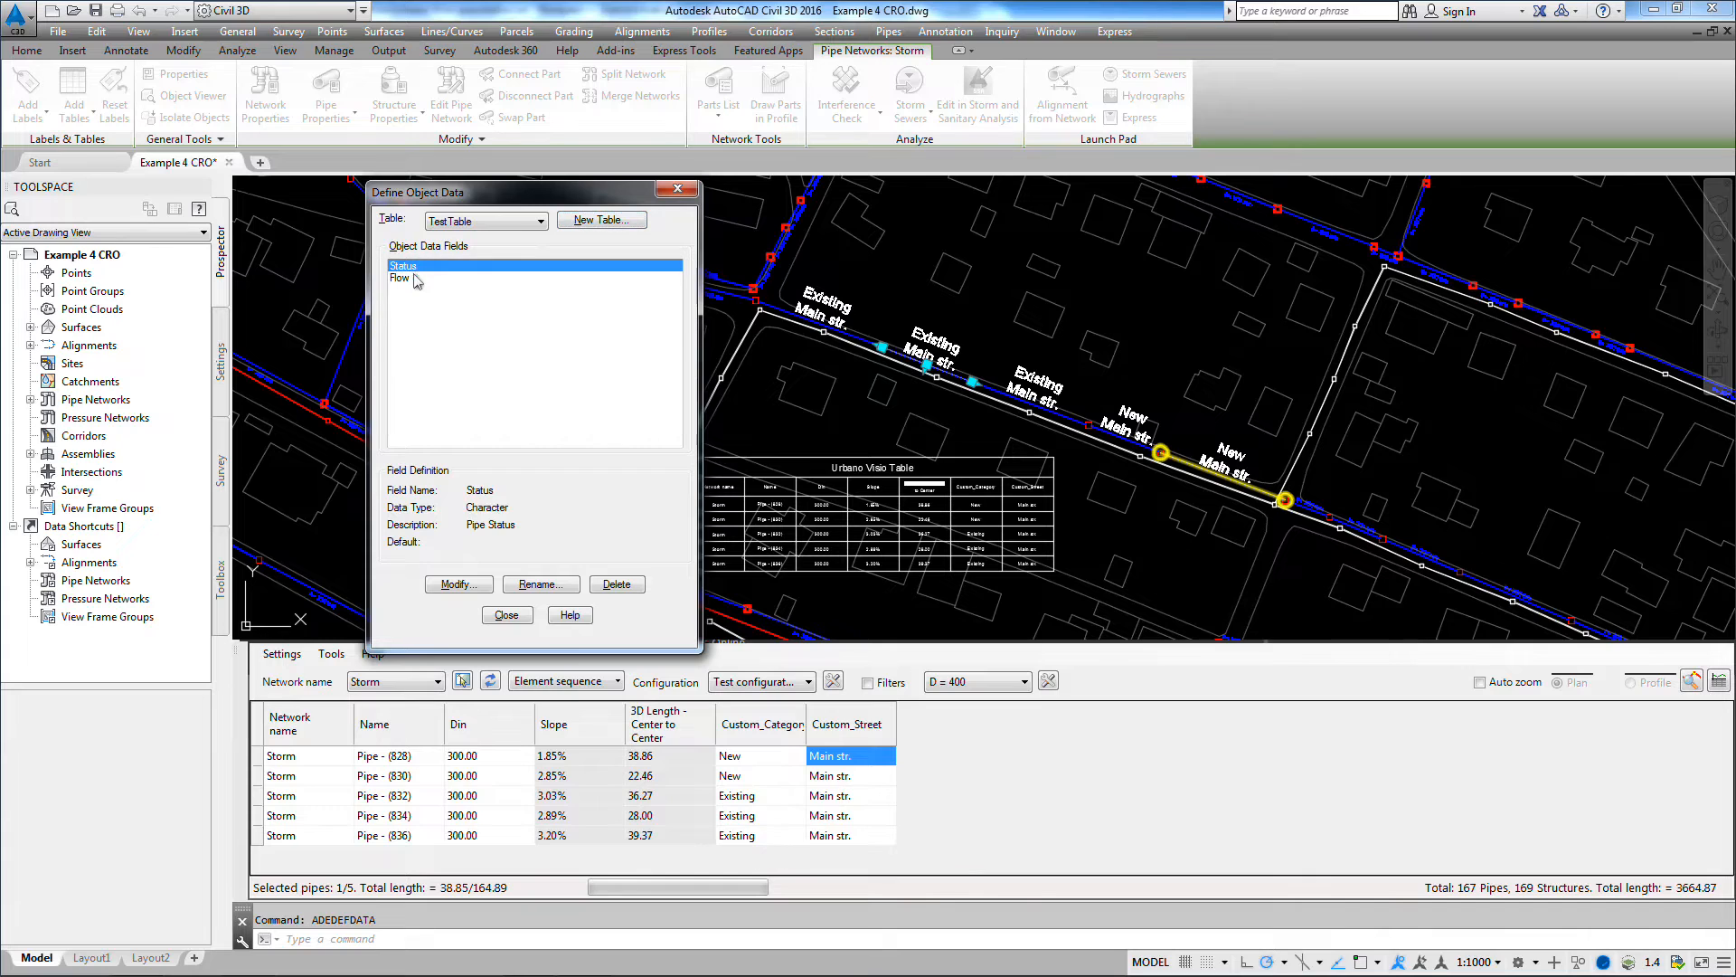
click(418, 277)
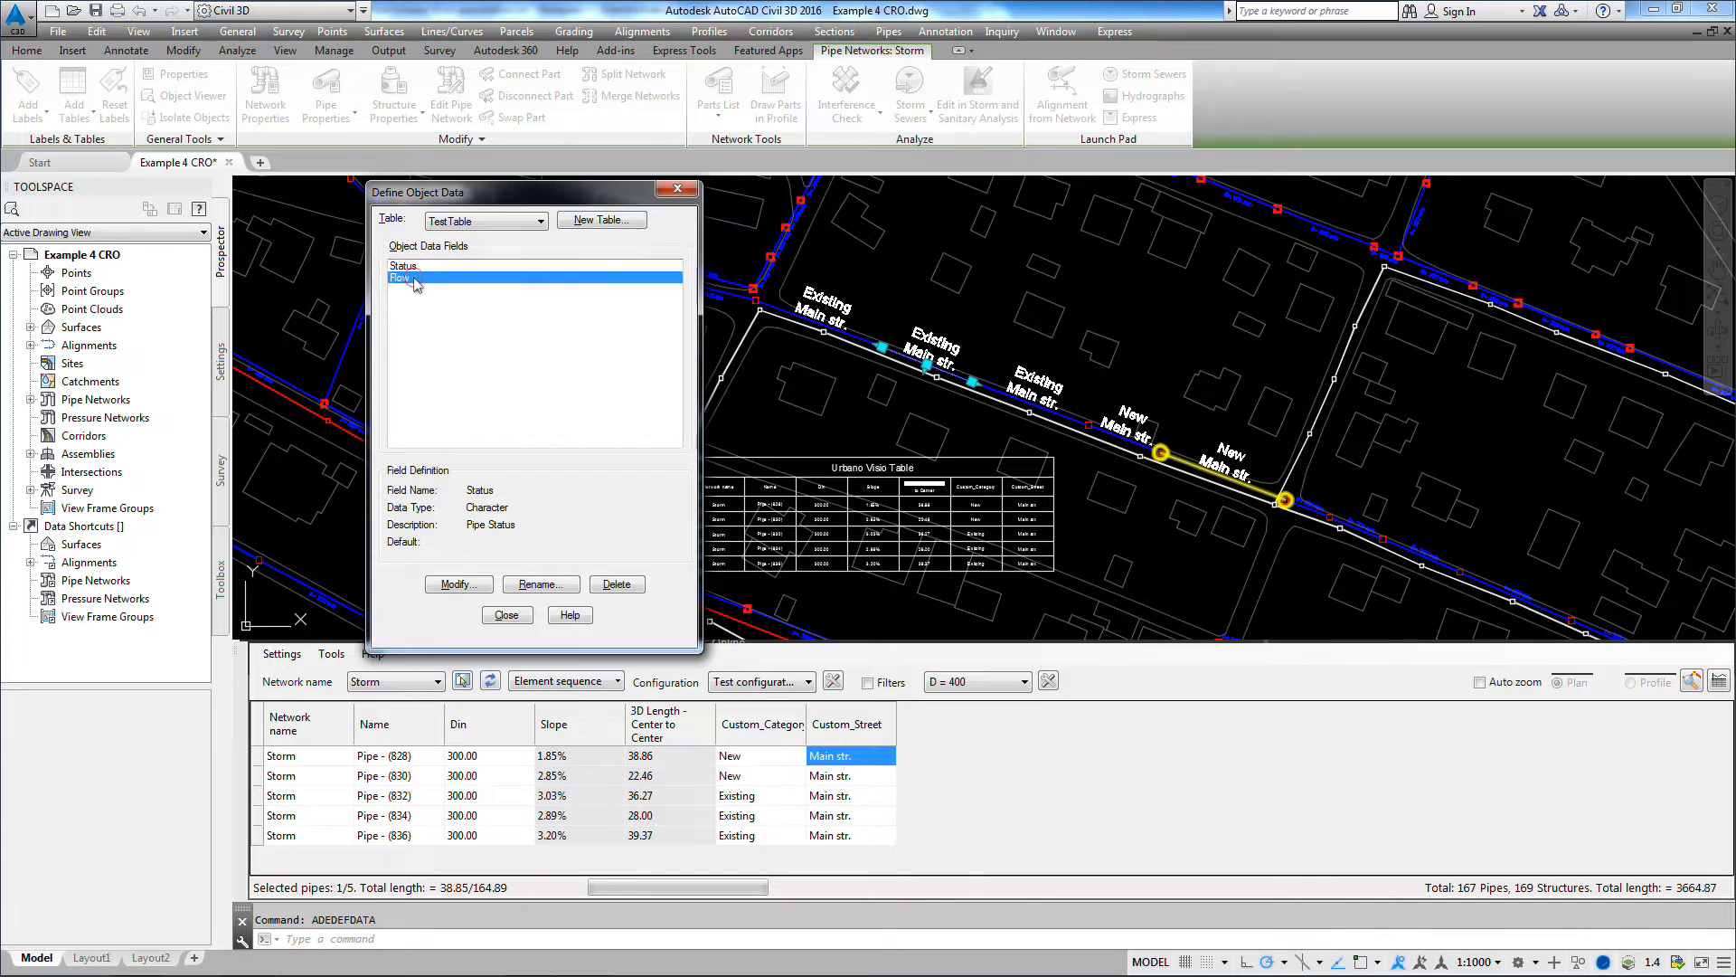
click(507, 615)
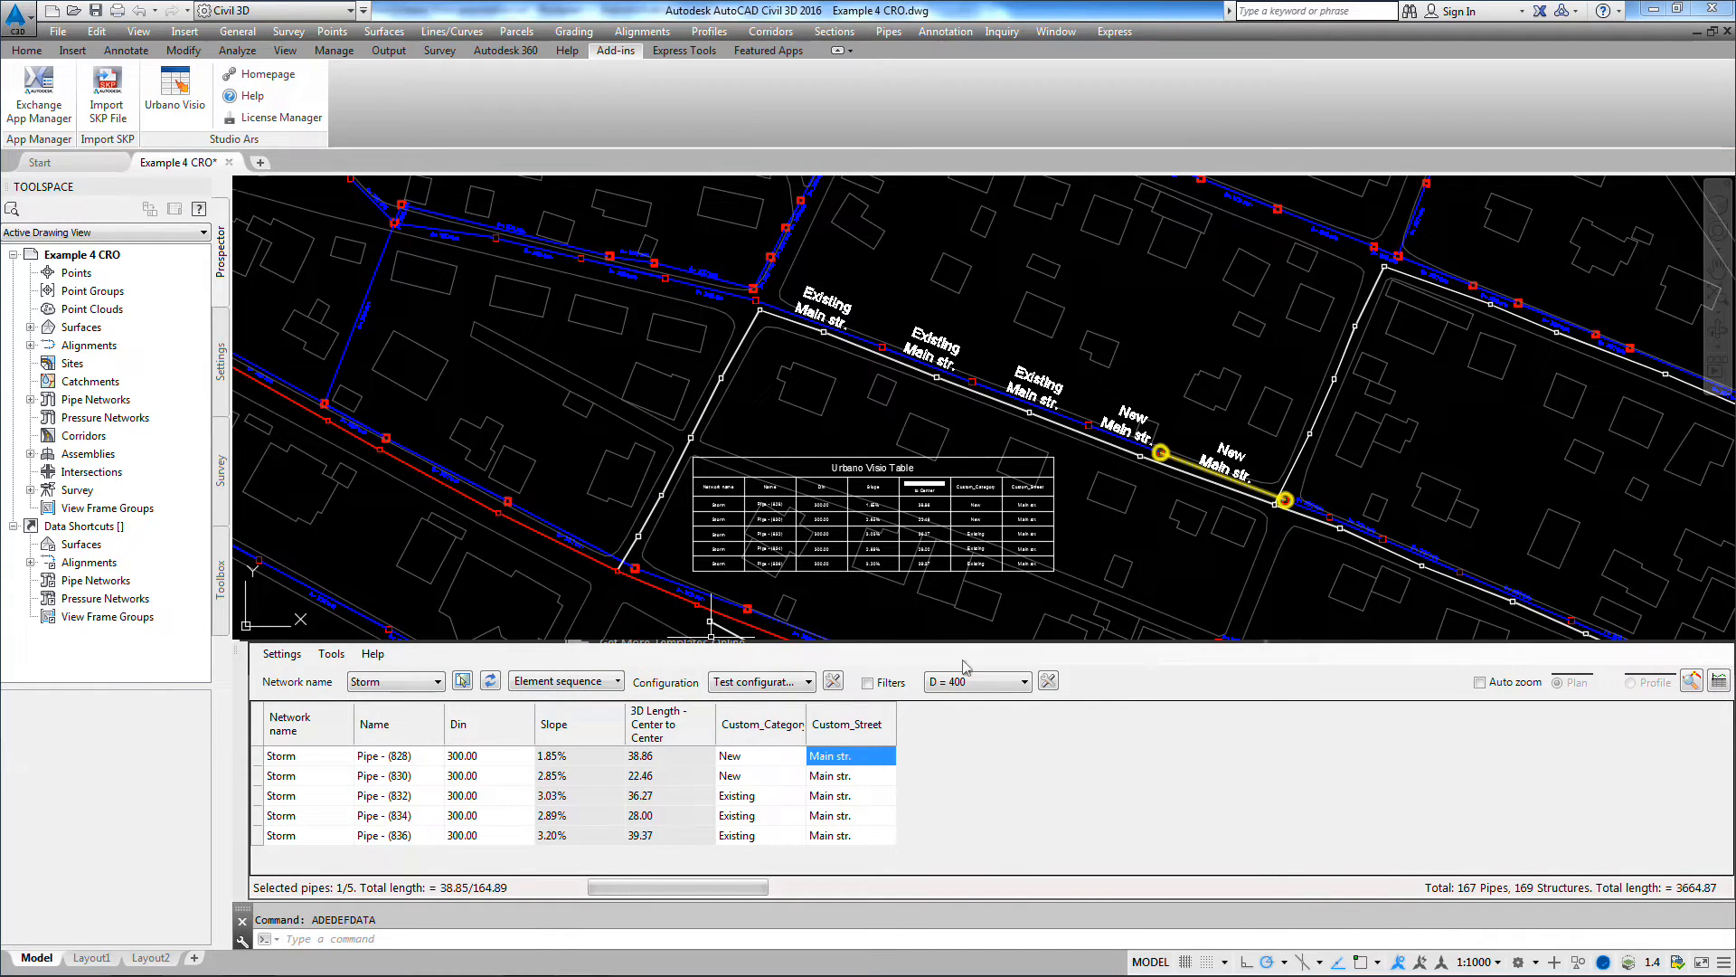
Step: Add the Status and Flow fields of the TestTable object data to the Test configuration for pipes and apply the configuration
click(833, 683)
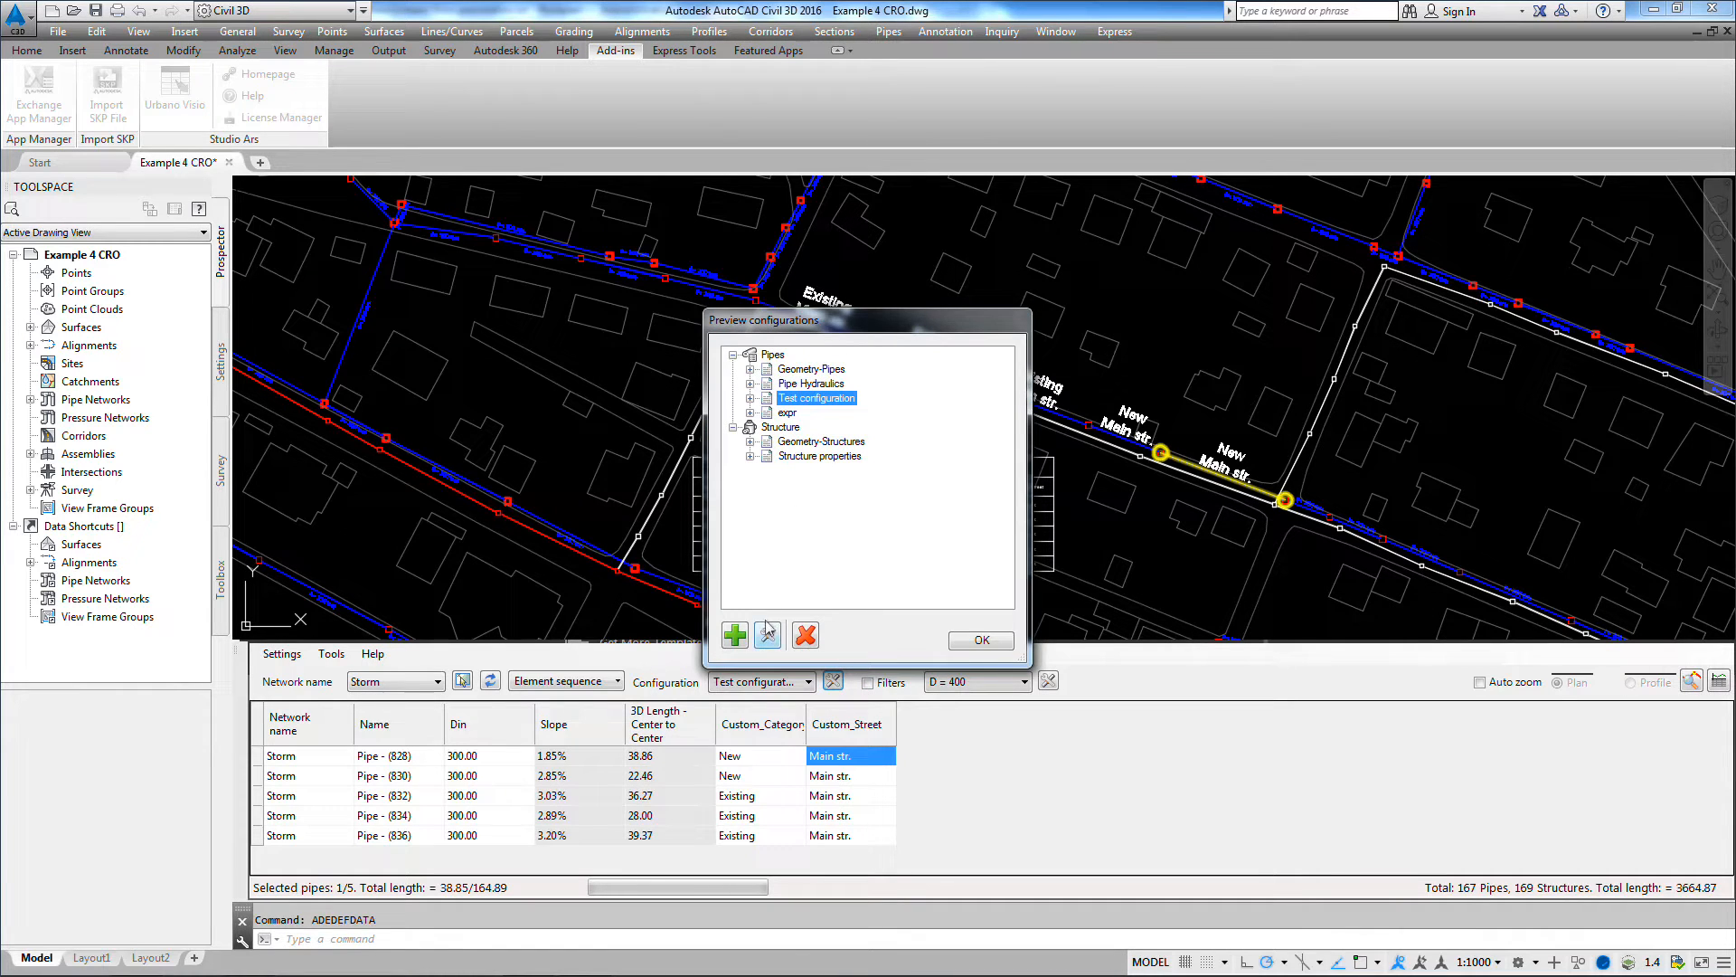
click(768, 634)
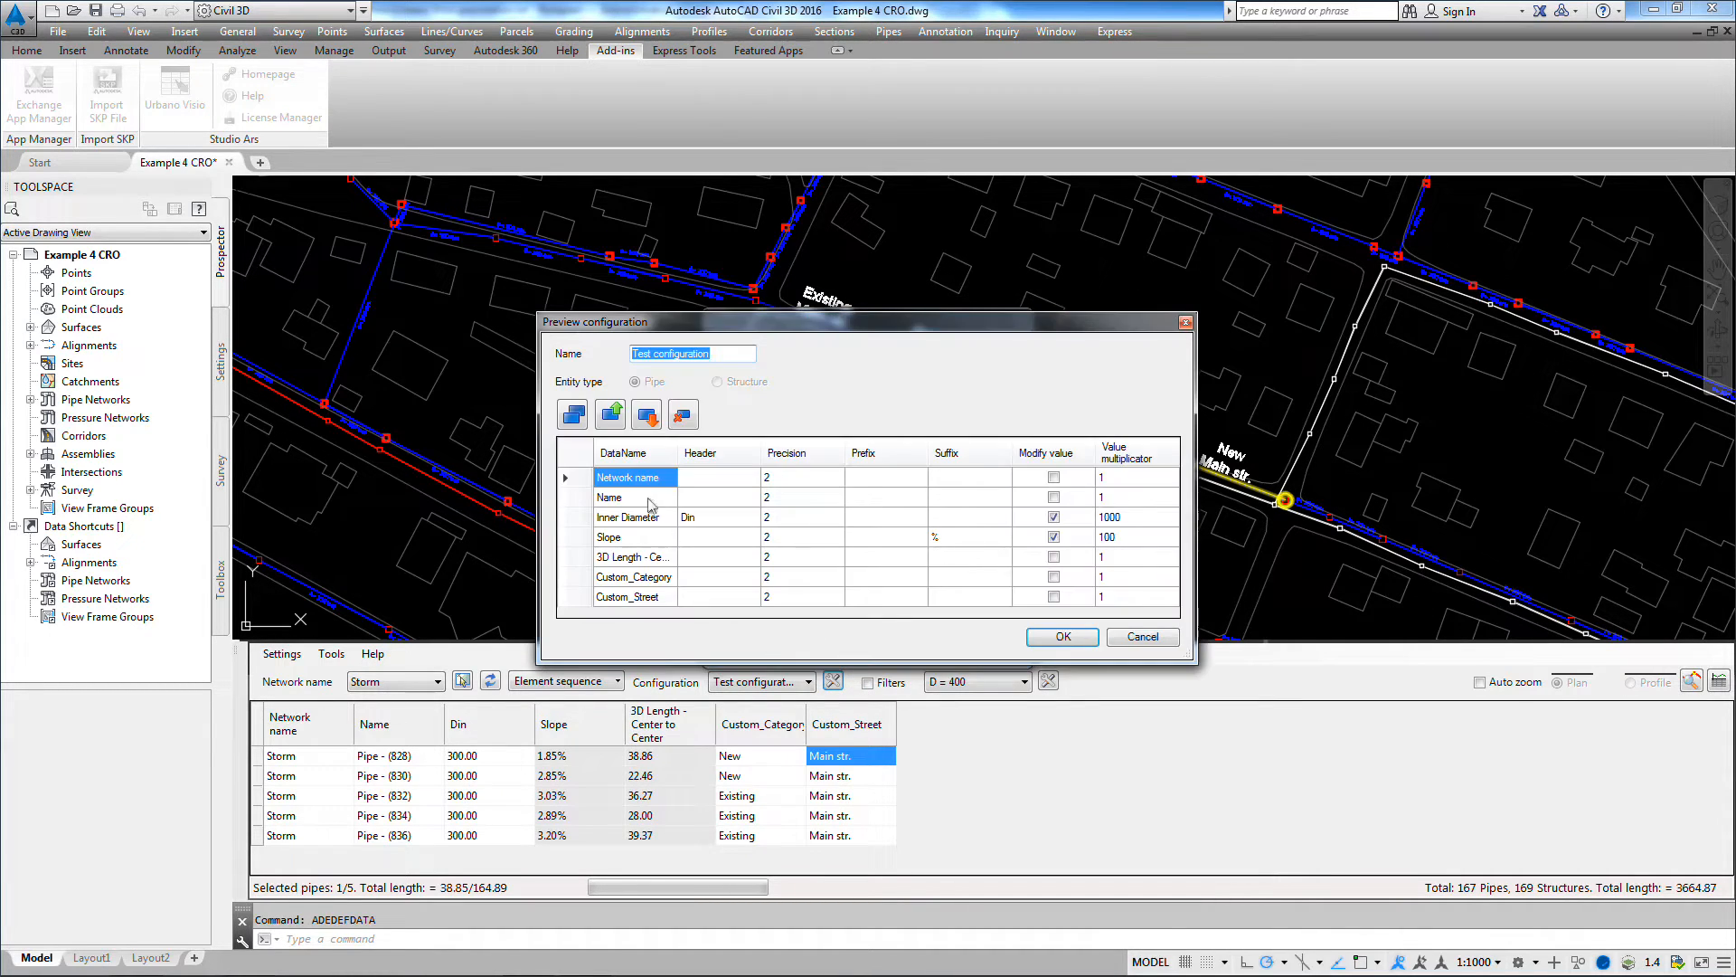
click(574, 415)
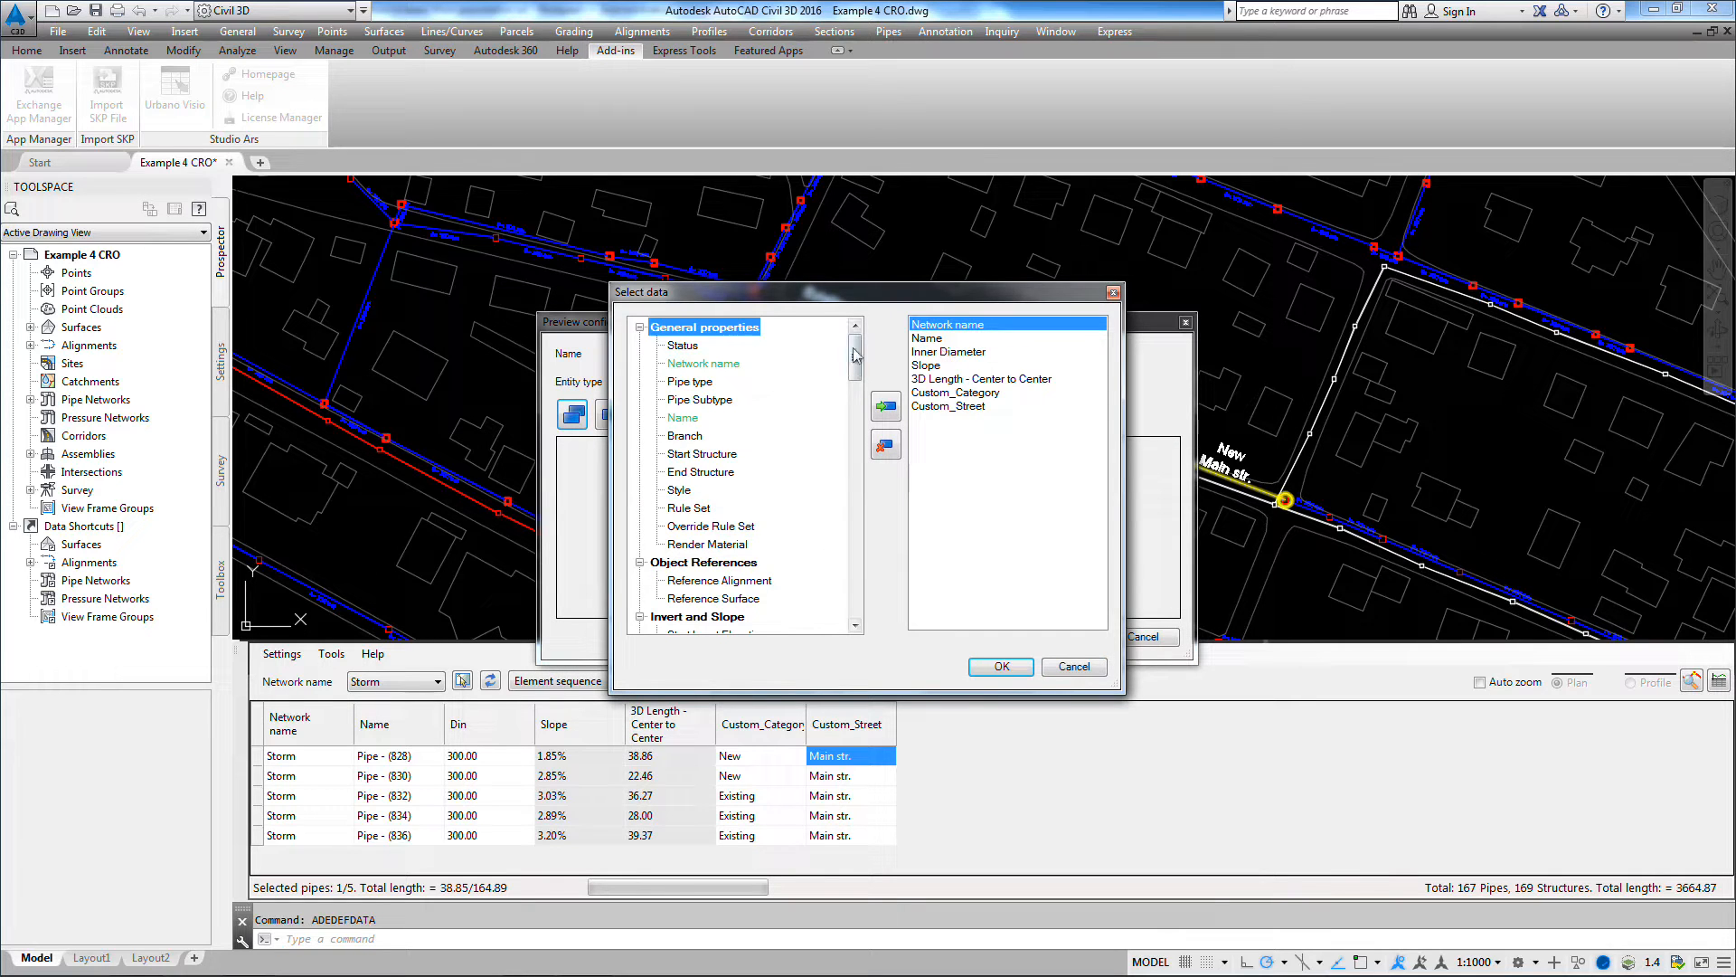
scroll(739, 615, down, 20)
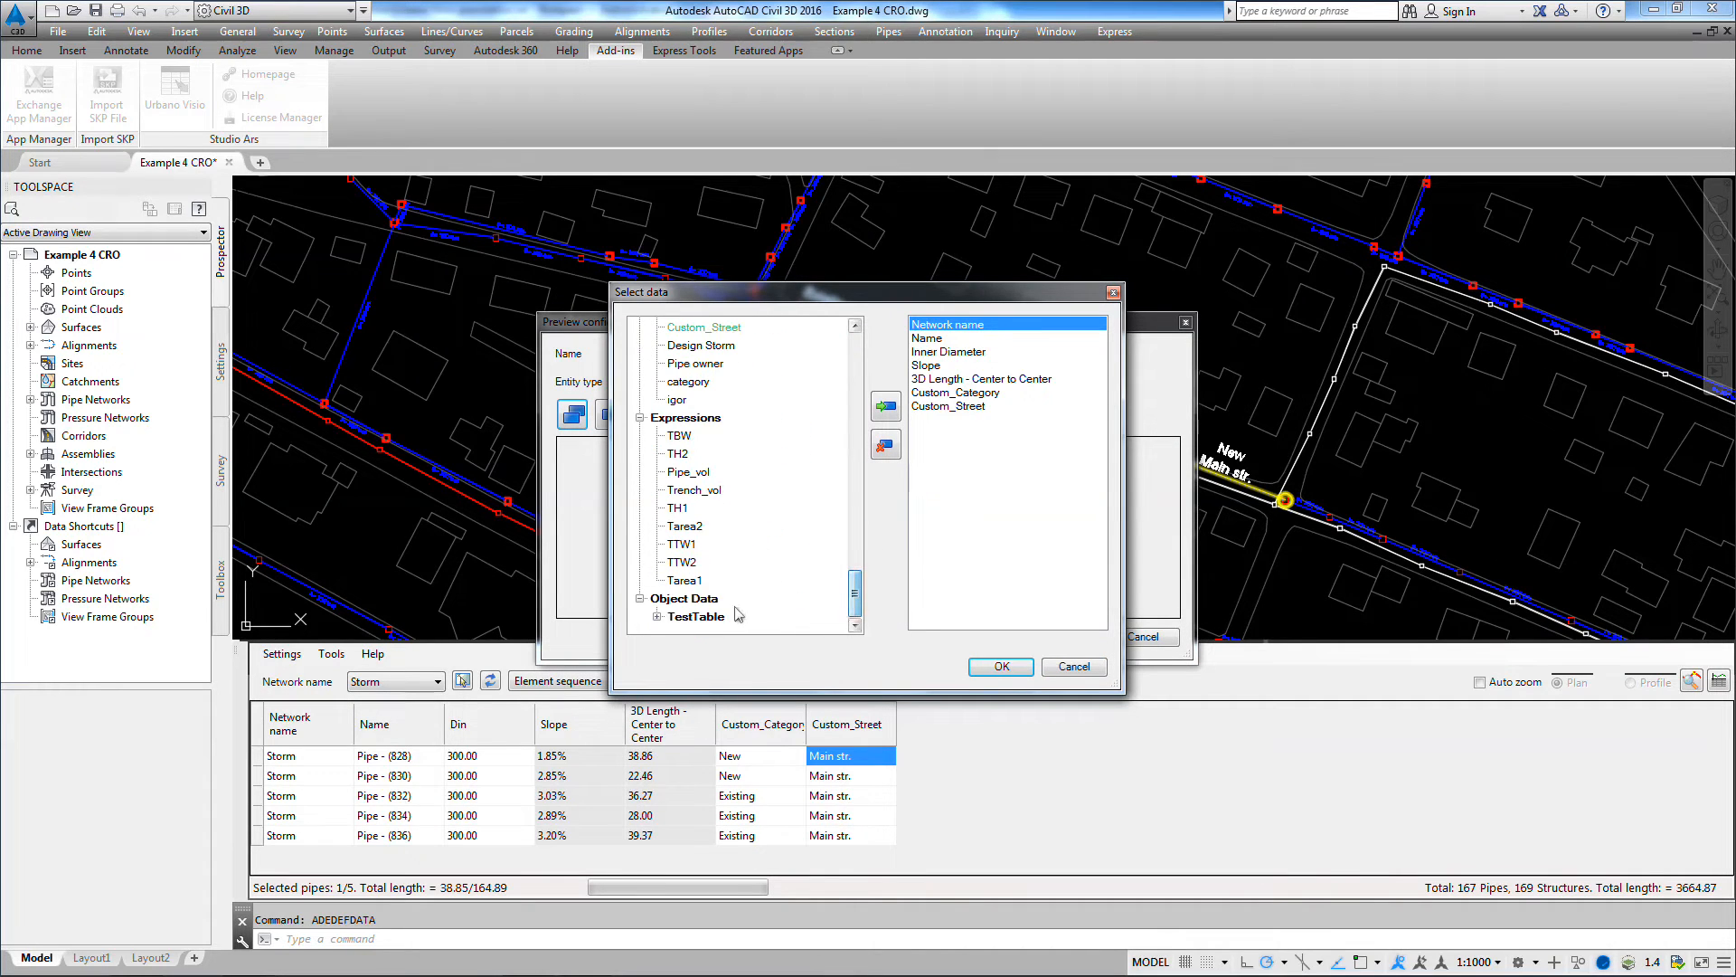
click(657, 616)
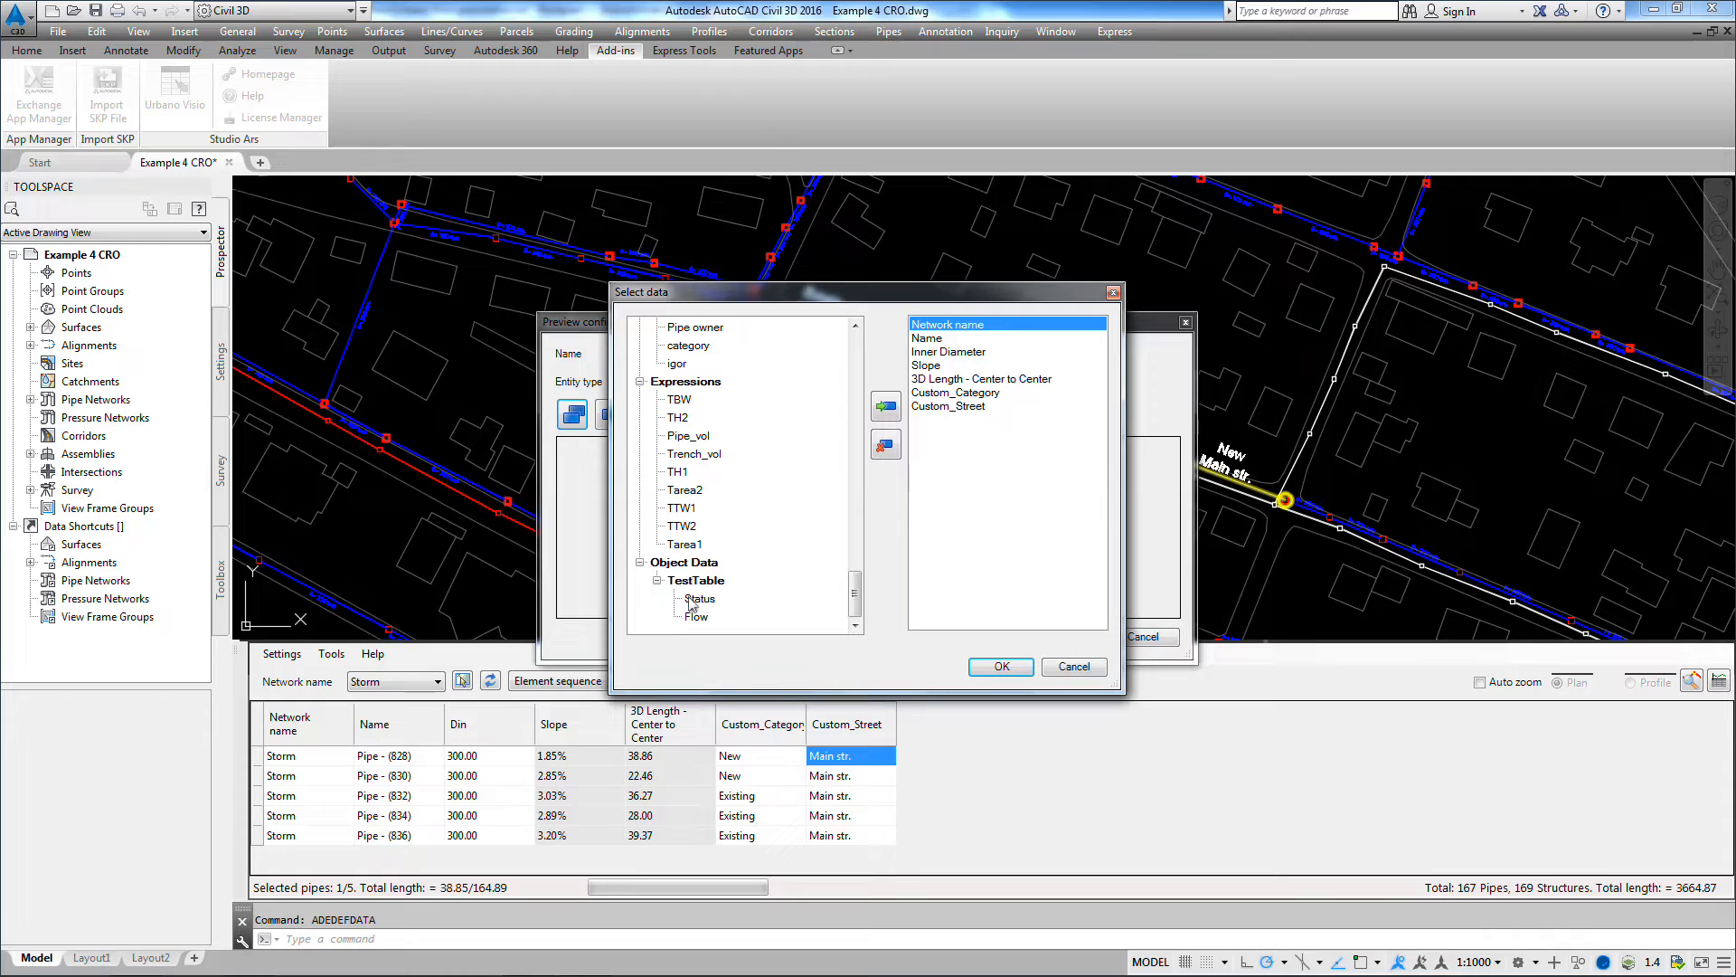
click(692, 599)
click(886, 406)
click(699, 626)
click(697, 617)
click(886, 407)
click(1002, 667)
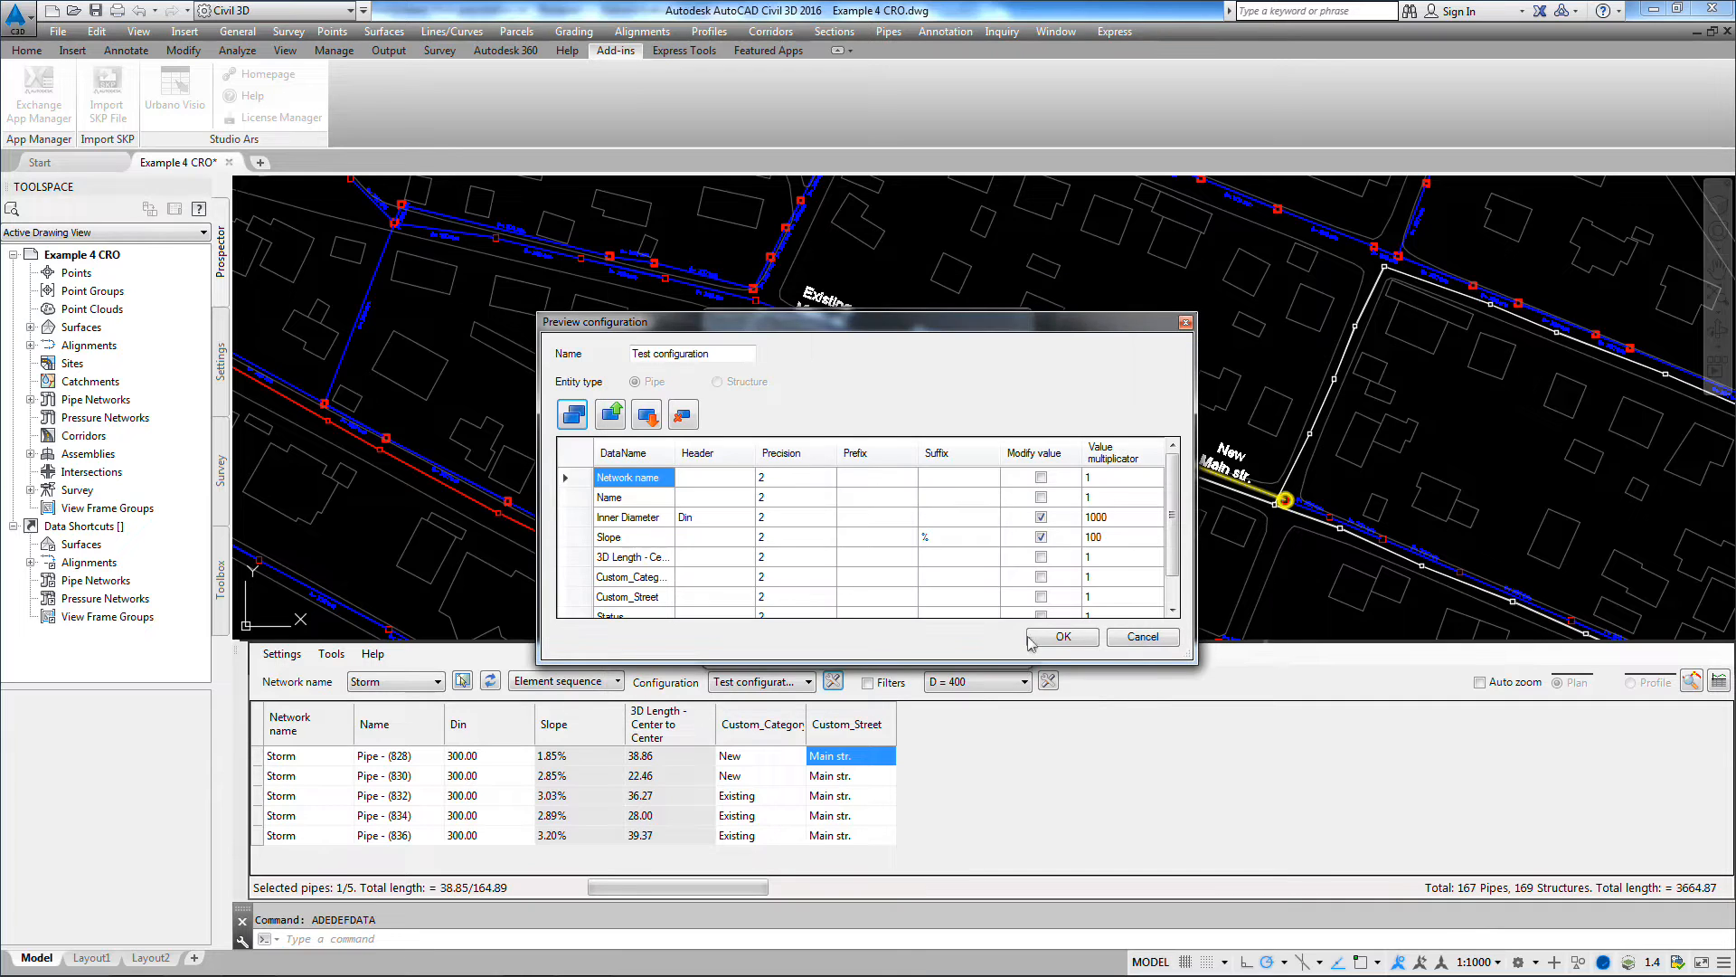
click(1063, 637)
click(981, 639)
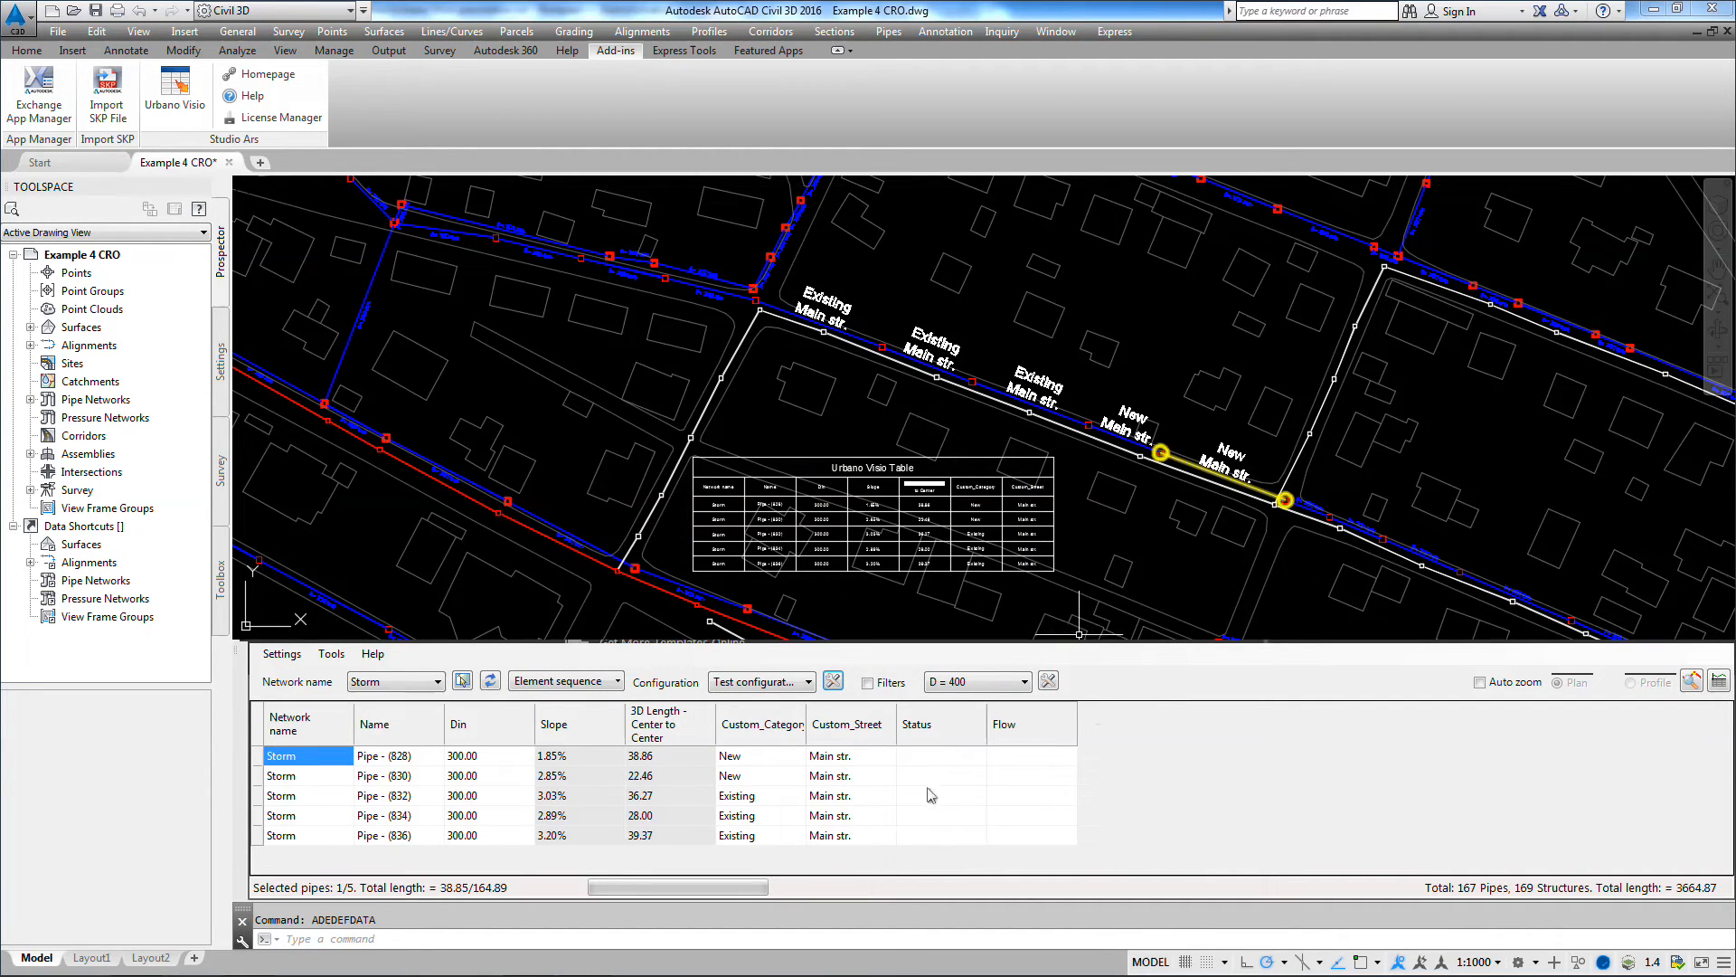
Step: Set Status to "Good" for all five listed Storm pipes, Pipe - (828) through Pipe - (836)
click(932, 758)
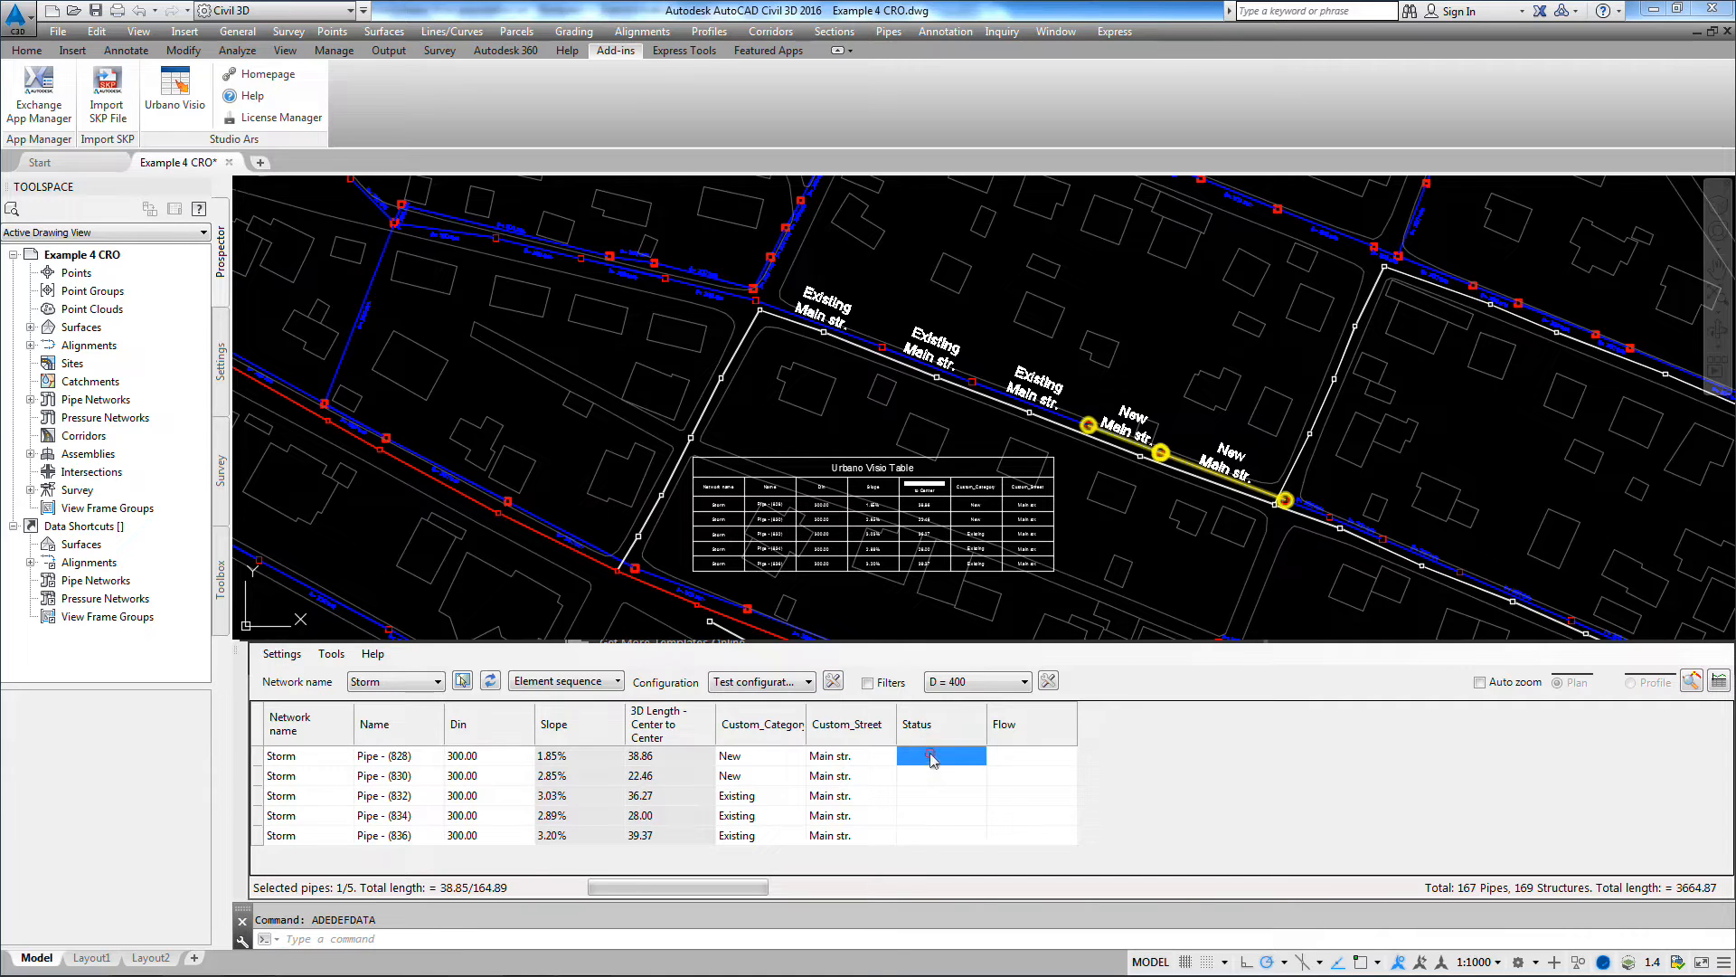
drag(933, 758, 937, 853)
right_click(940, 794)
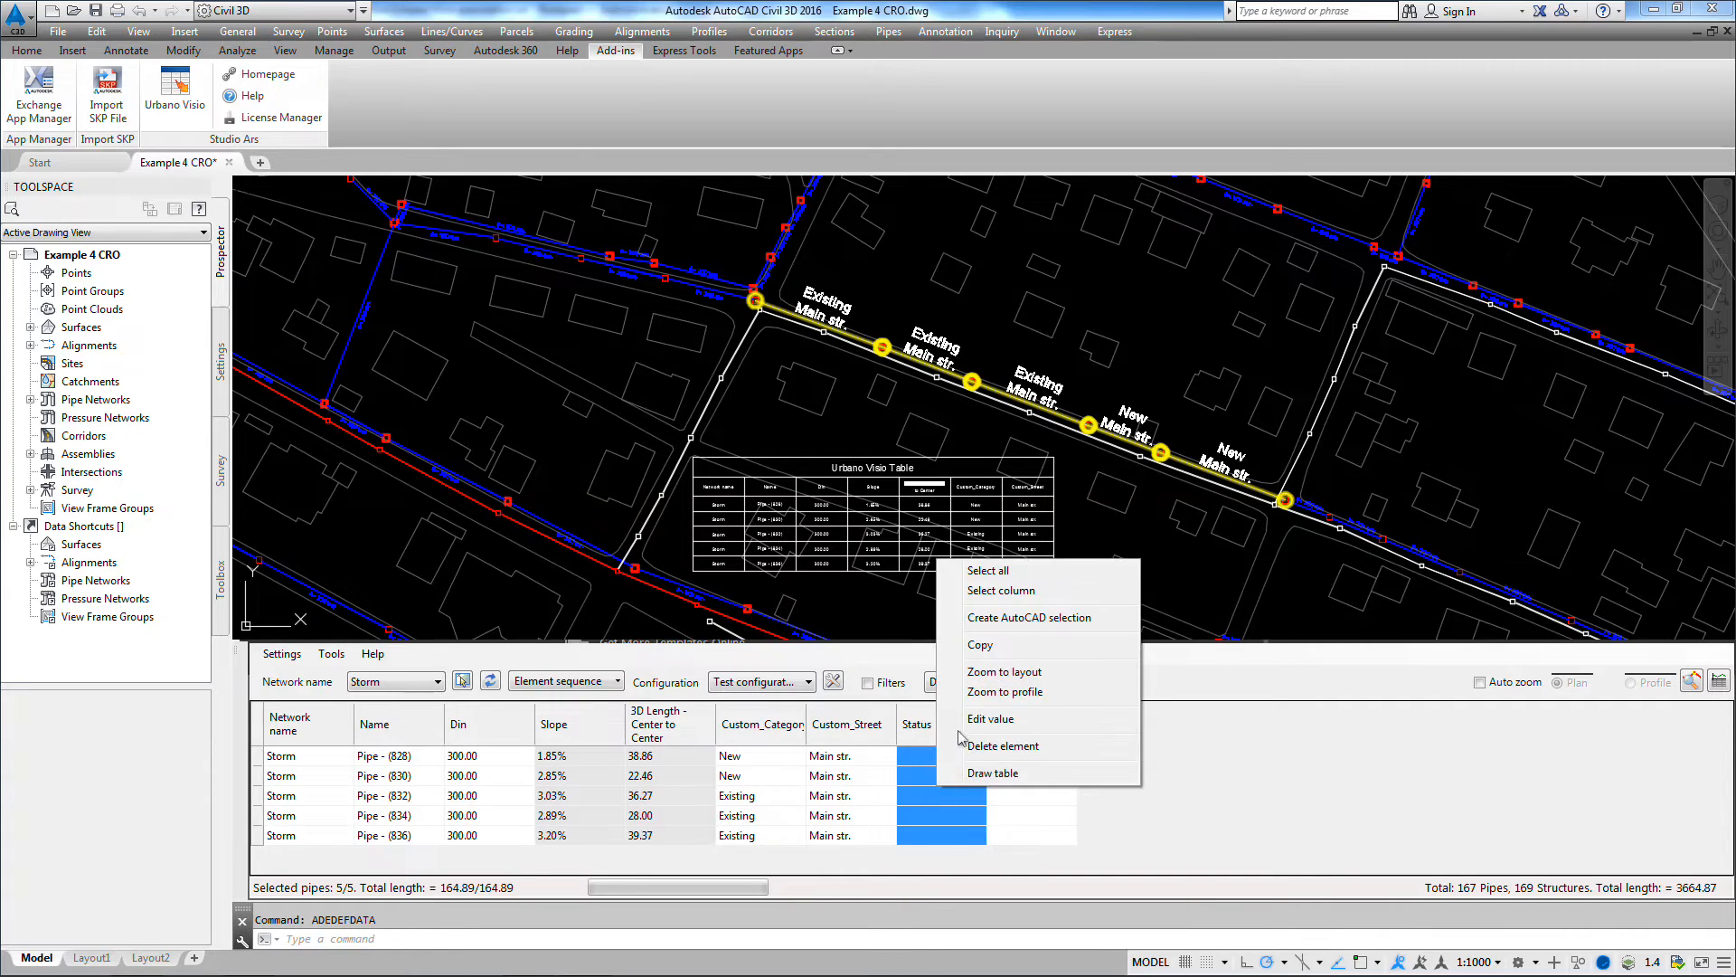
click(986, 719)
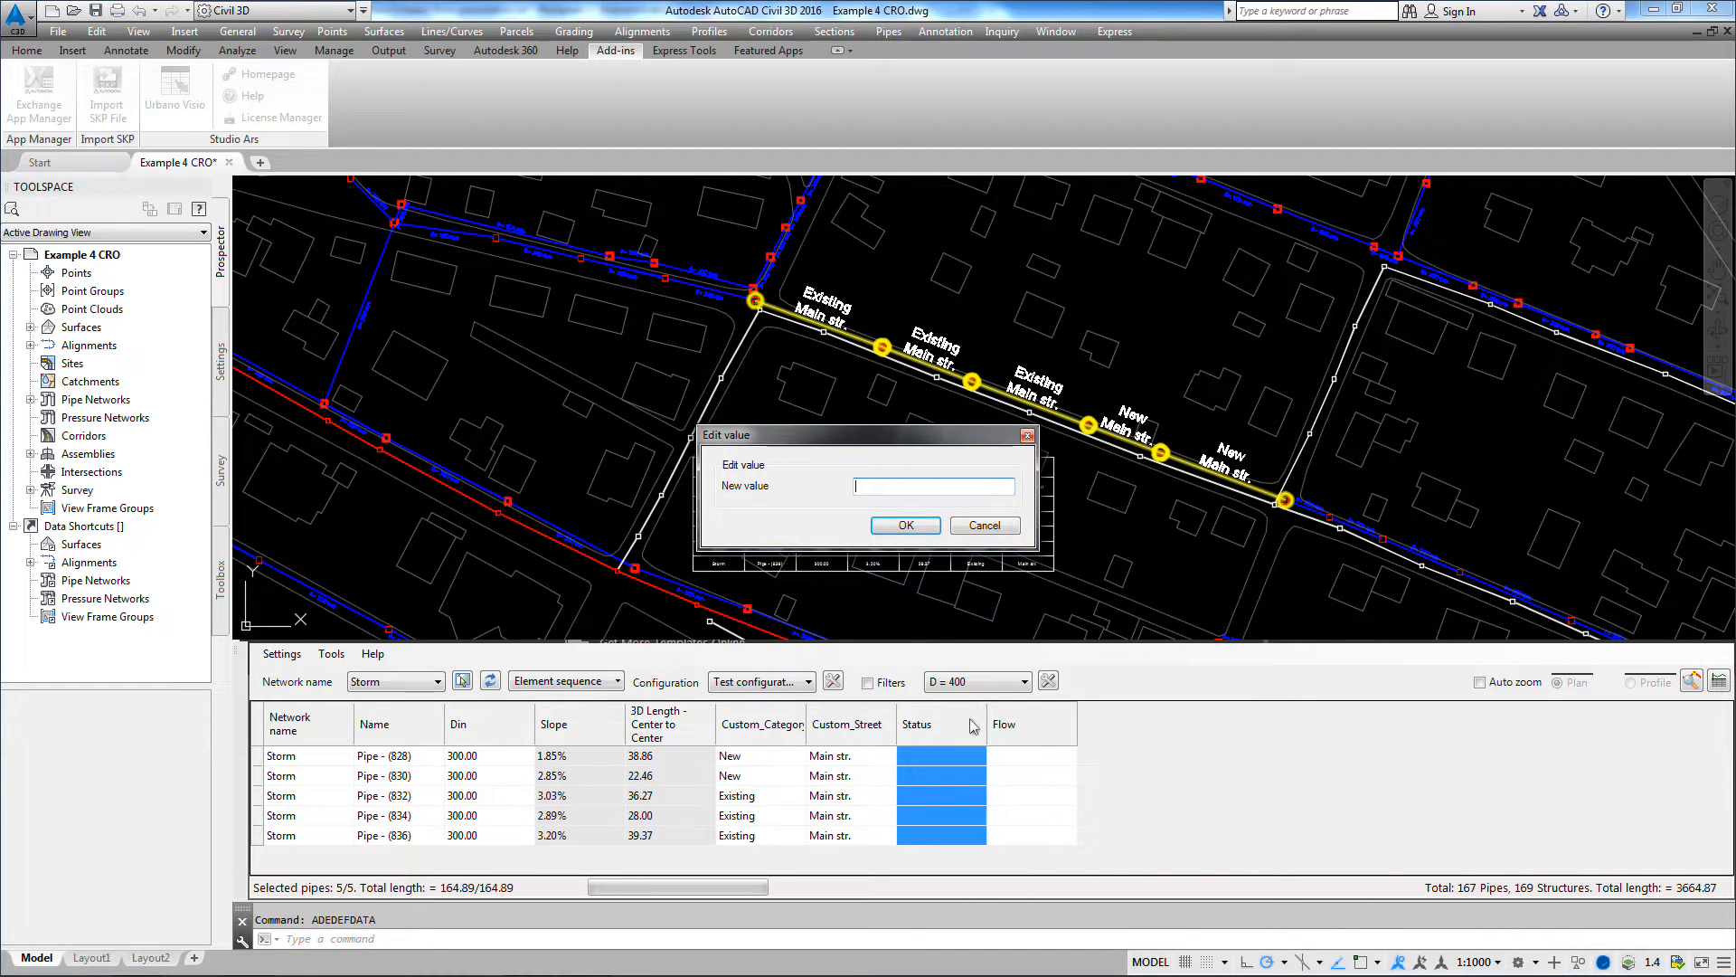
key(Return)
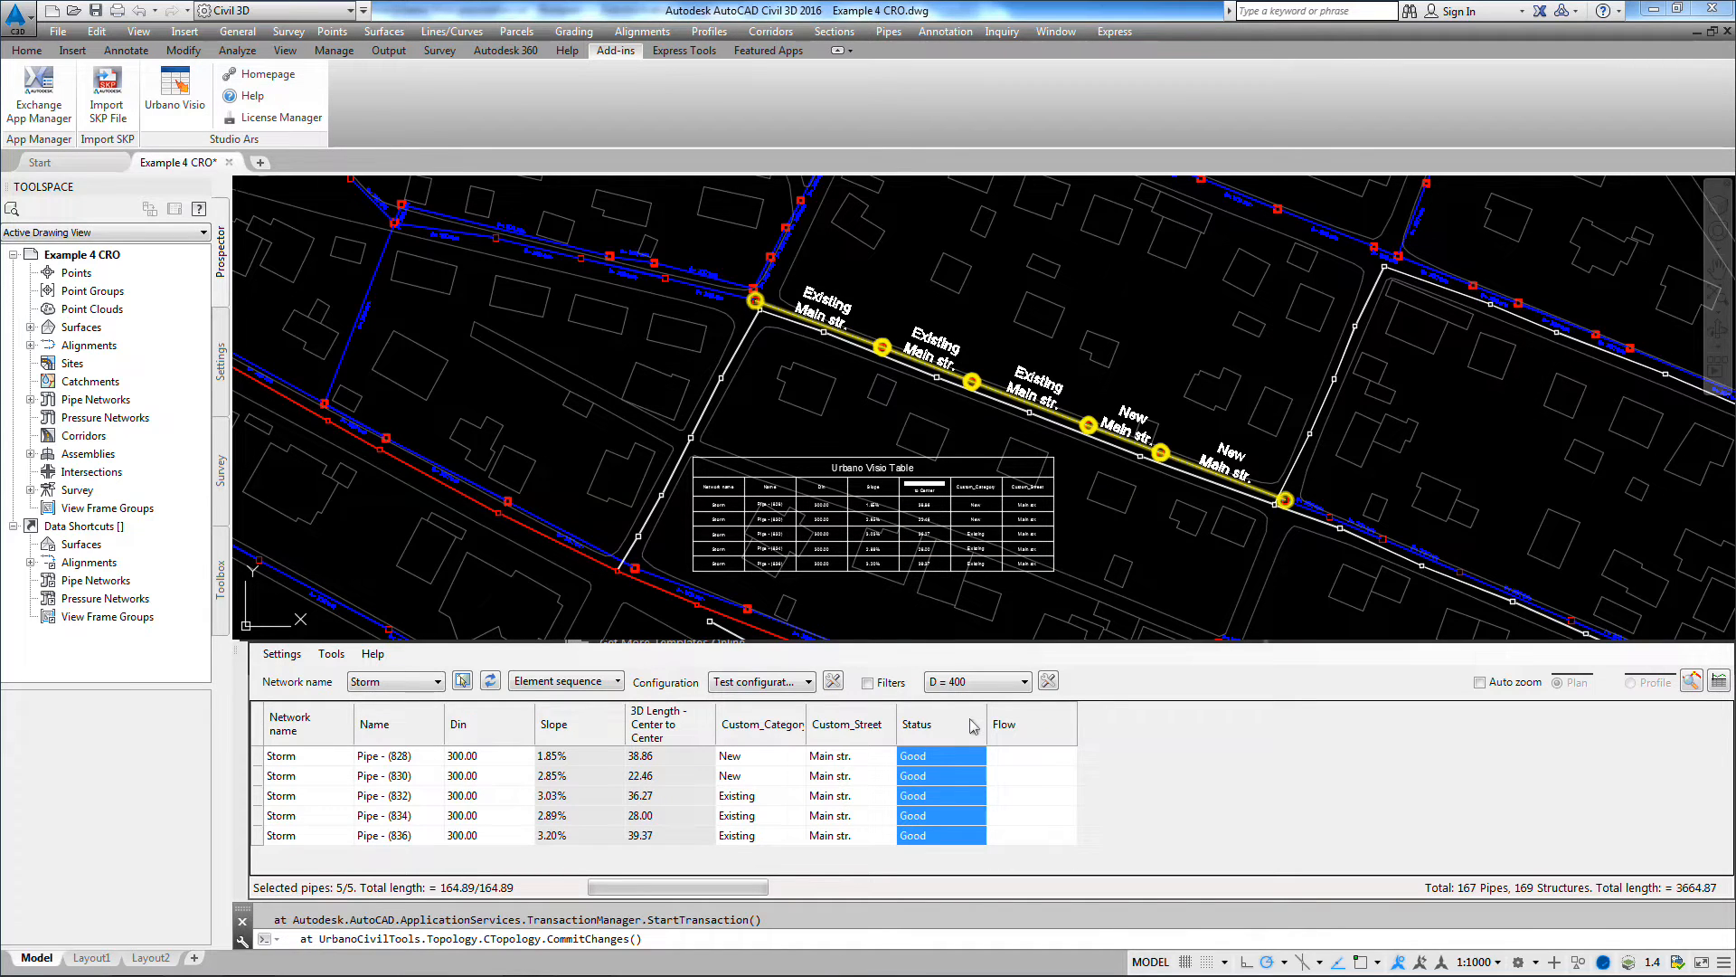
Step: Set Flow to "Rain" for all five listed Storm pipes, Pipe - (828) through Pipe - (836)
drag(1017, 762, 1022, 834)
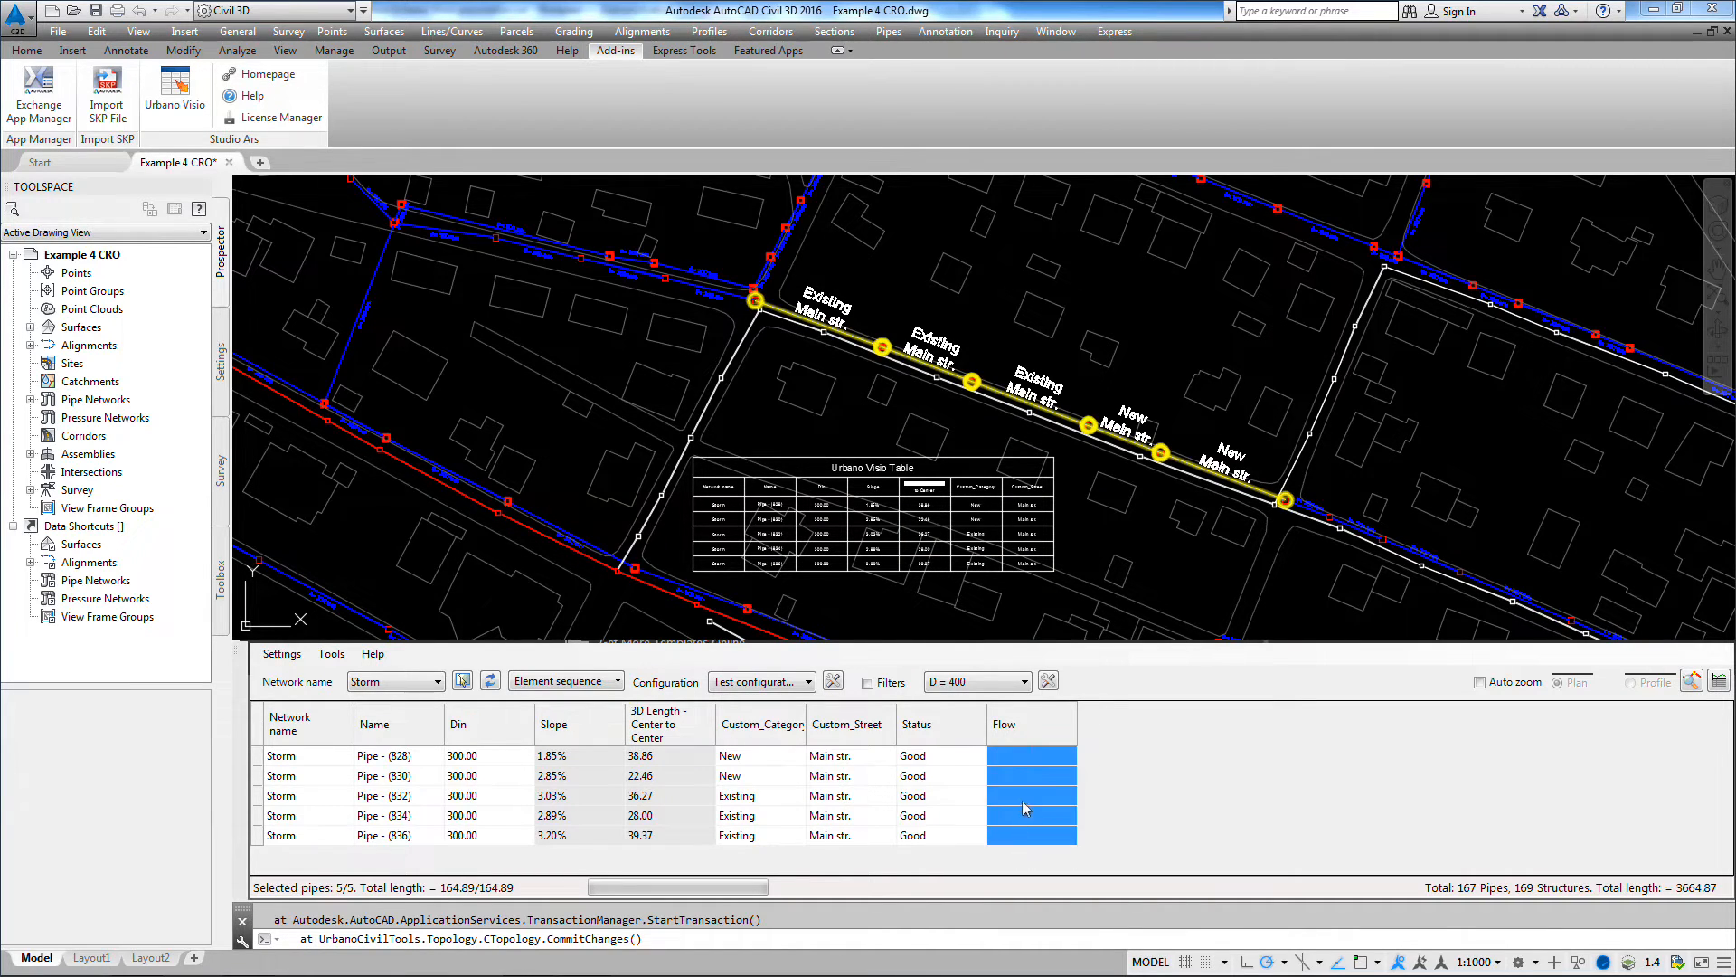
right_click(1024, 802)
click(1070, 738)
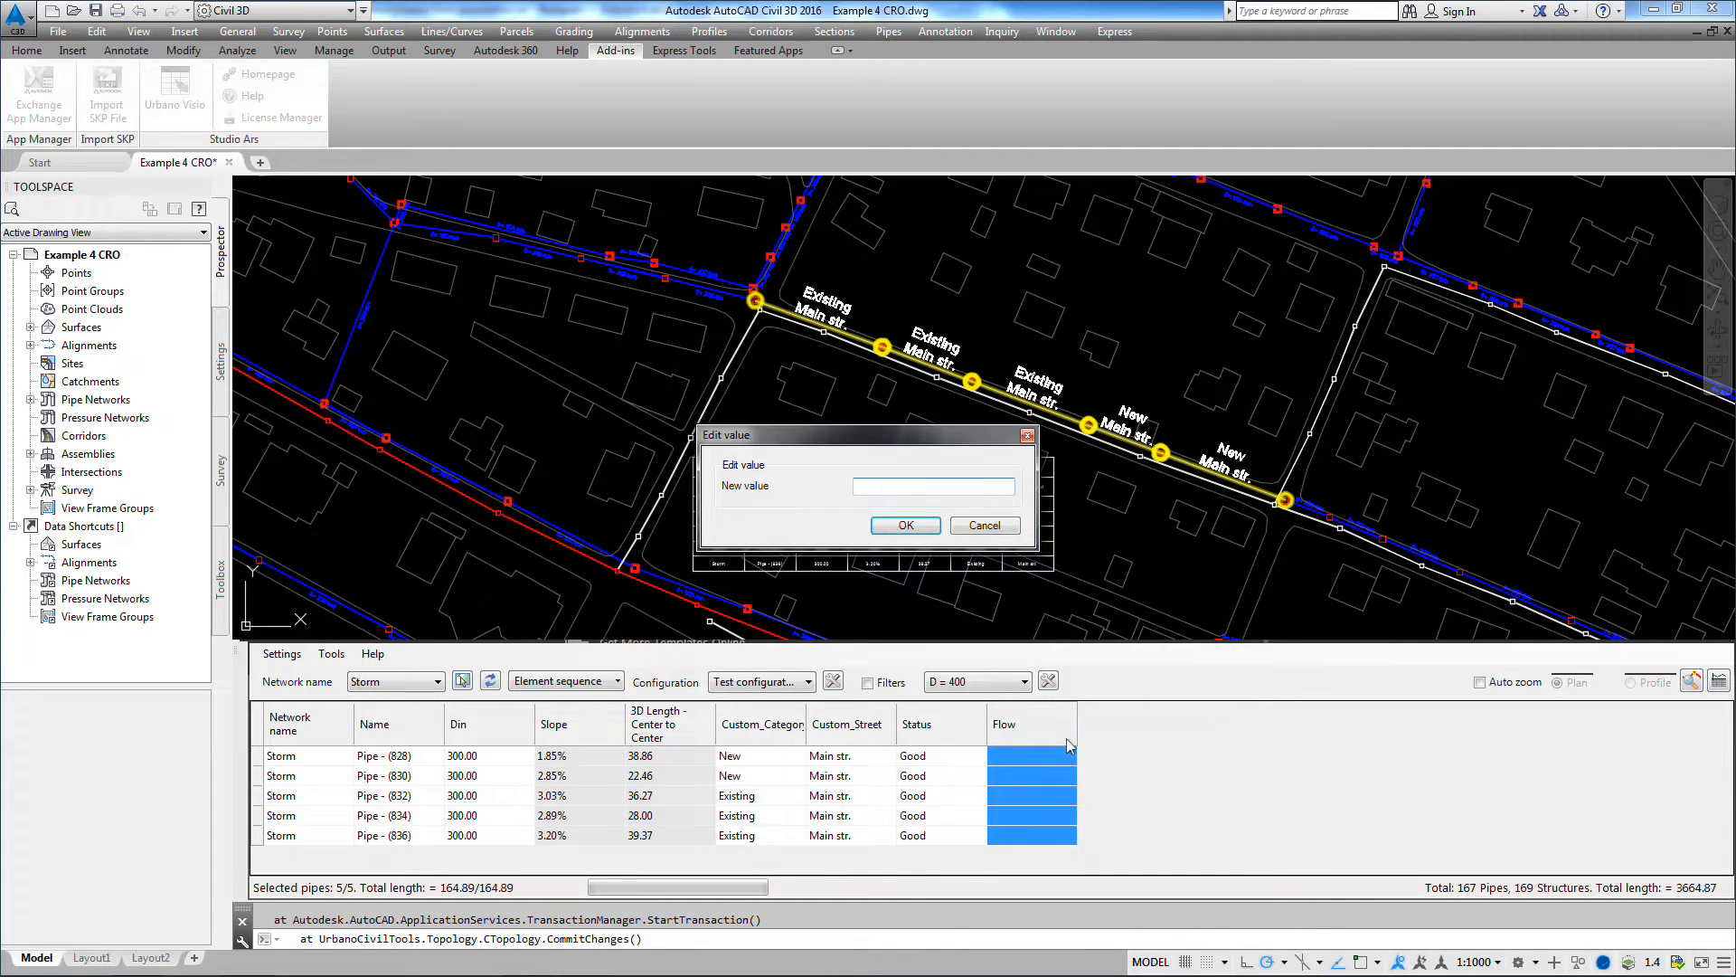
text(Rain)
click(913, 527)
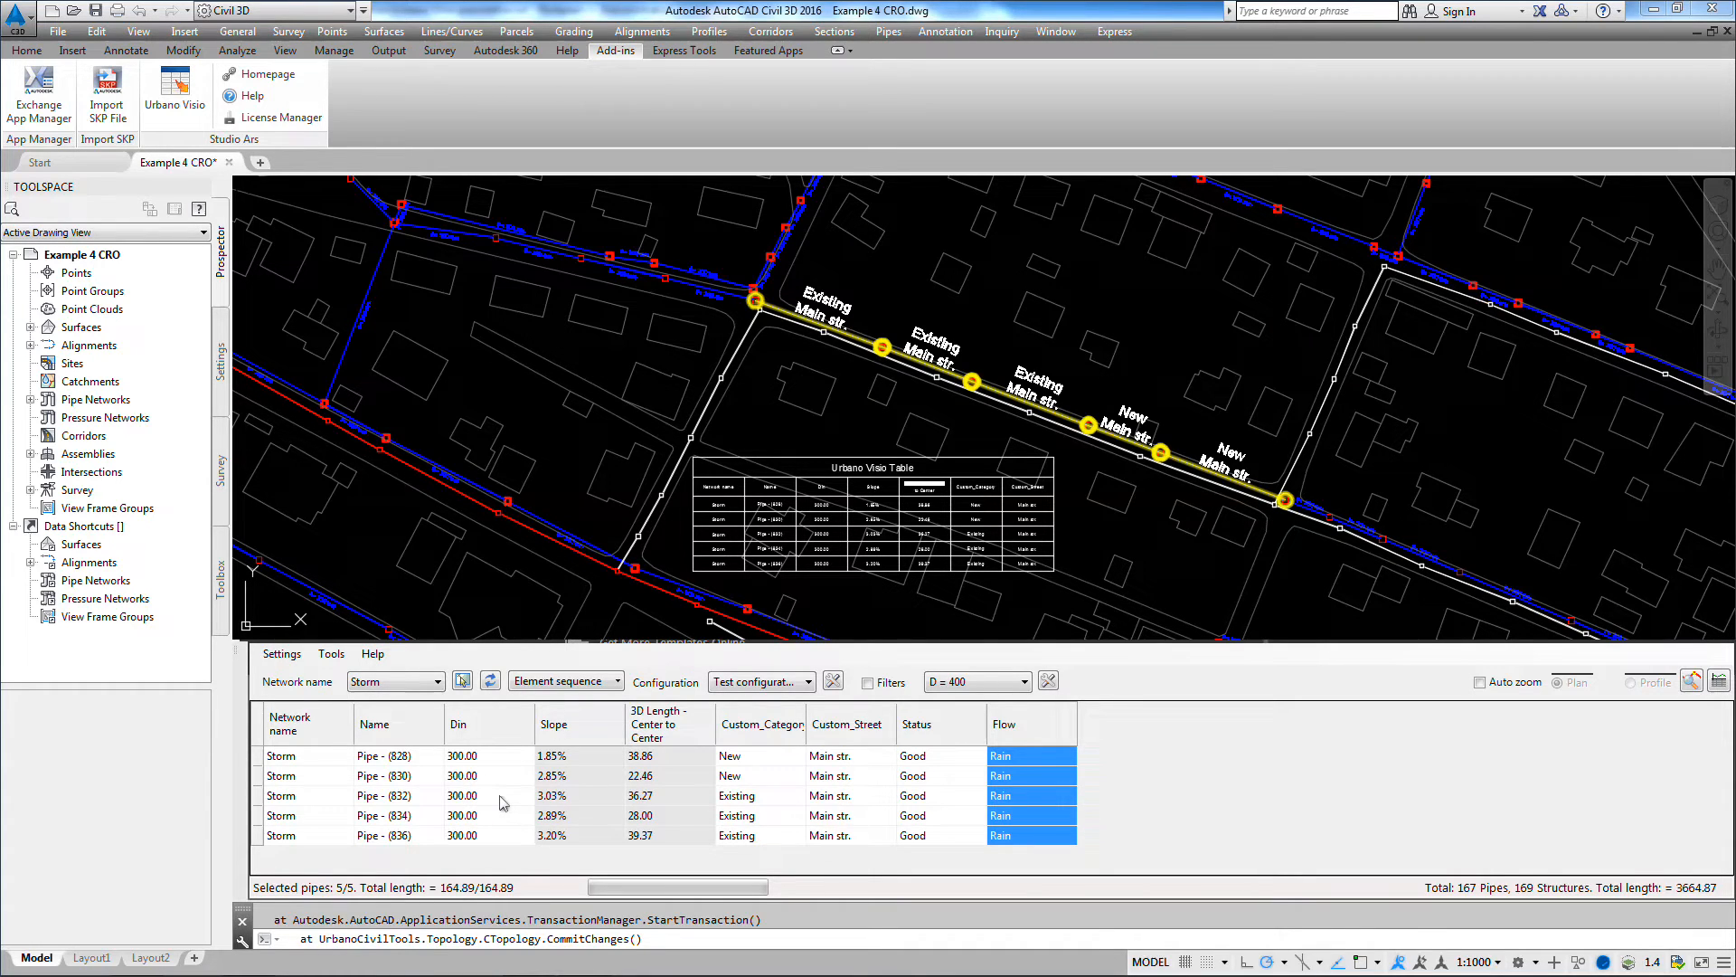
Step: Copy all five Storm pipe rows and paste them into the Excel worksheet at cell I7, matching the destination formatting
click(262, 730)
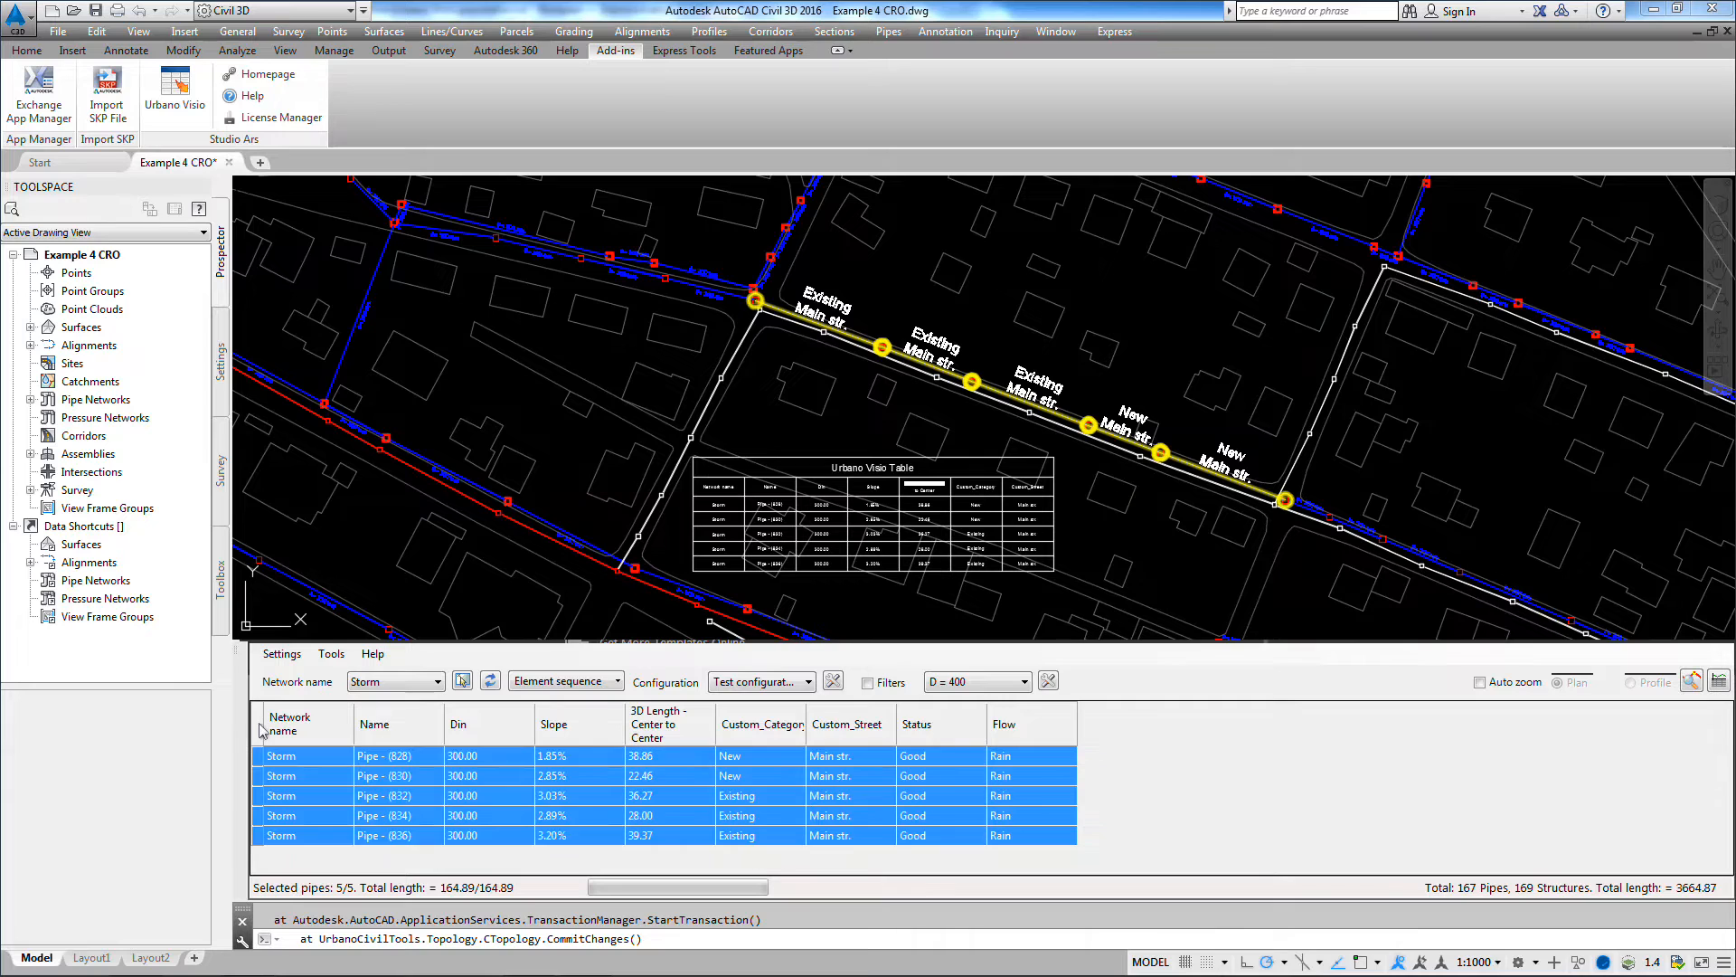
right_click(671, 804)
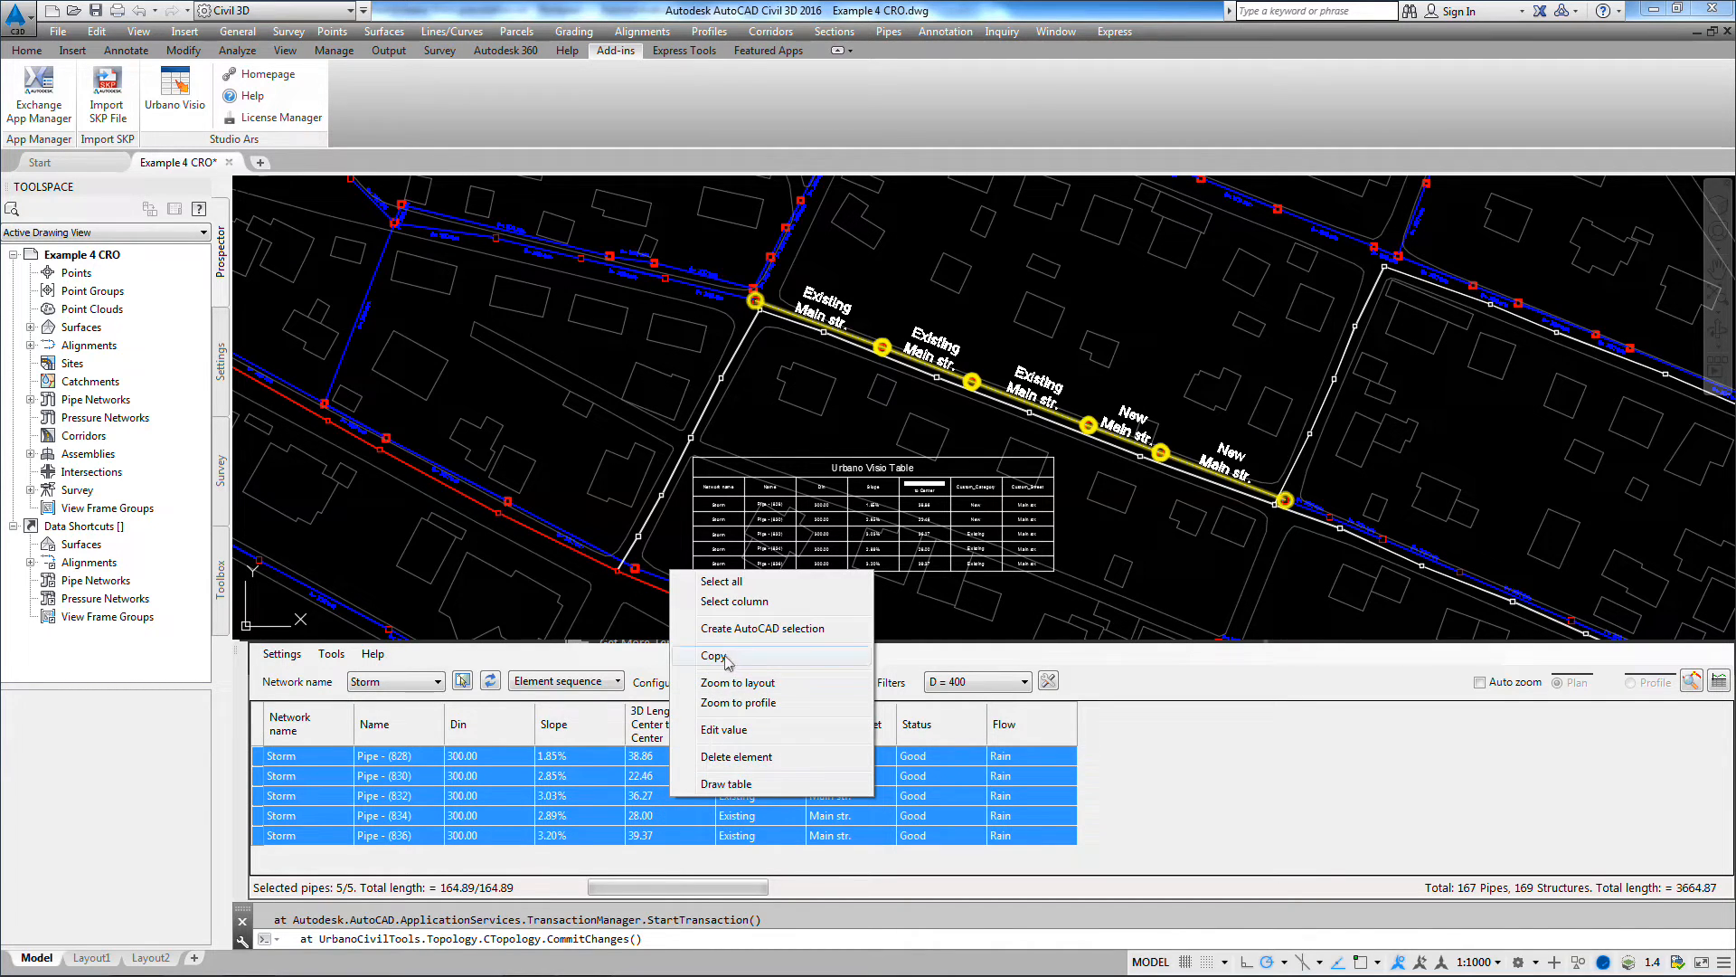
click(724, 655)
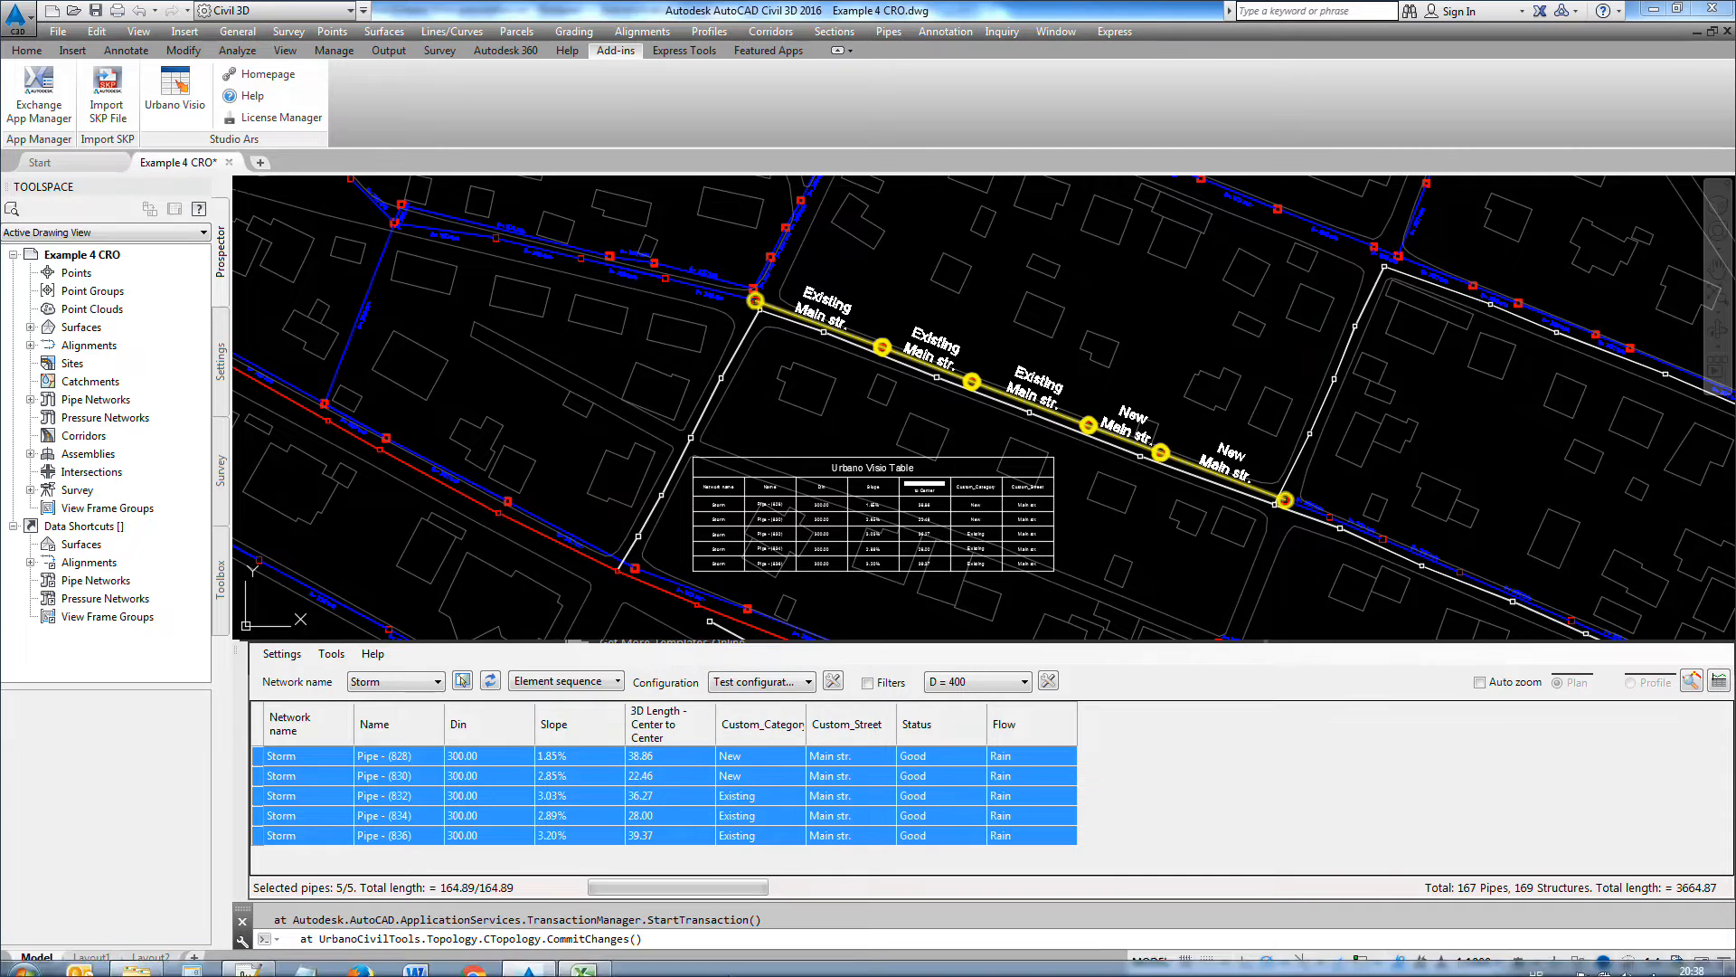
click(606, 960)
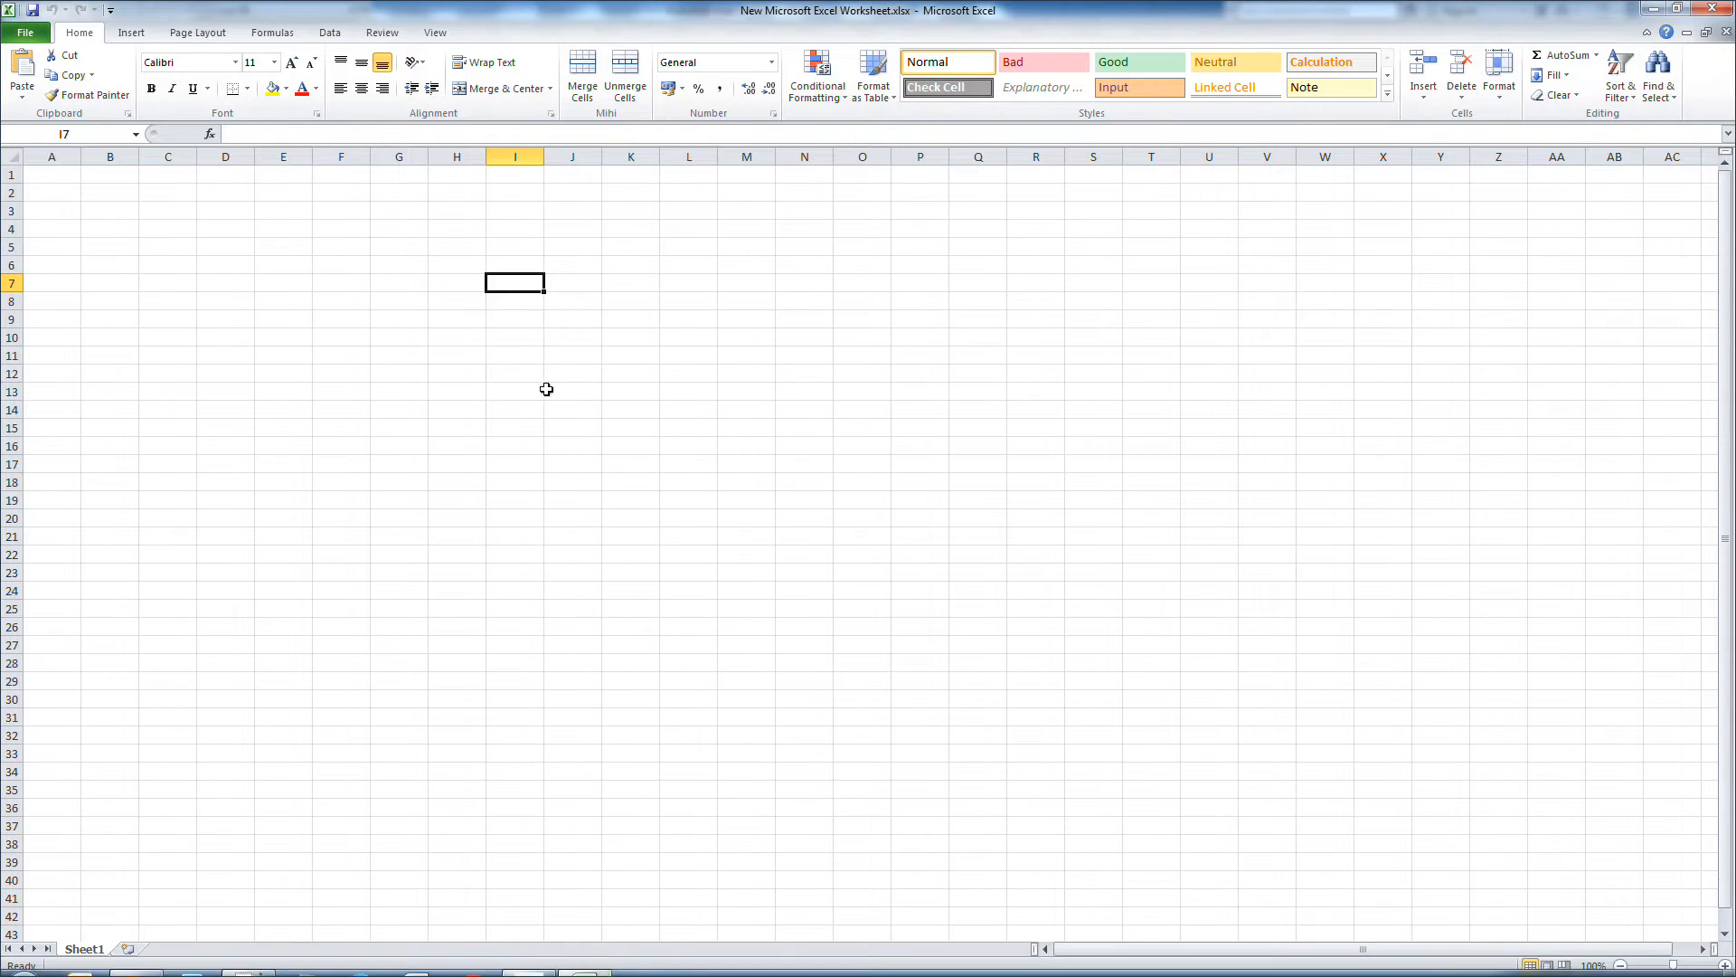
right_click(532, 285)
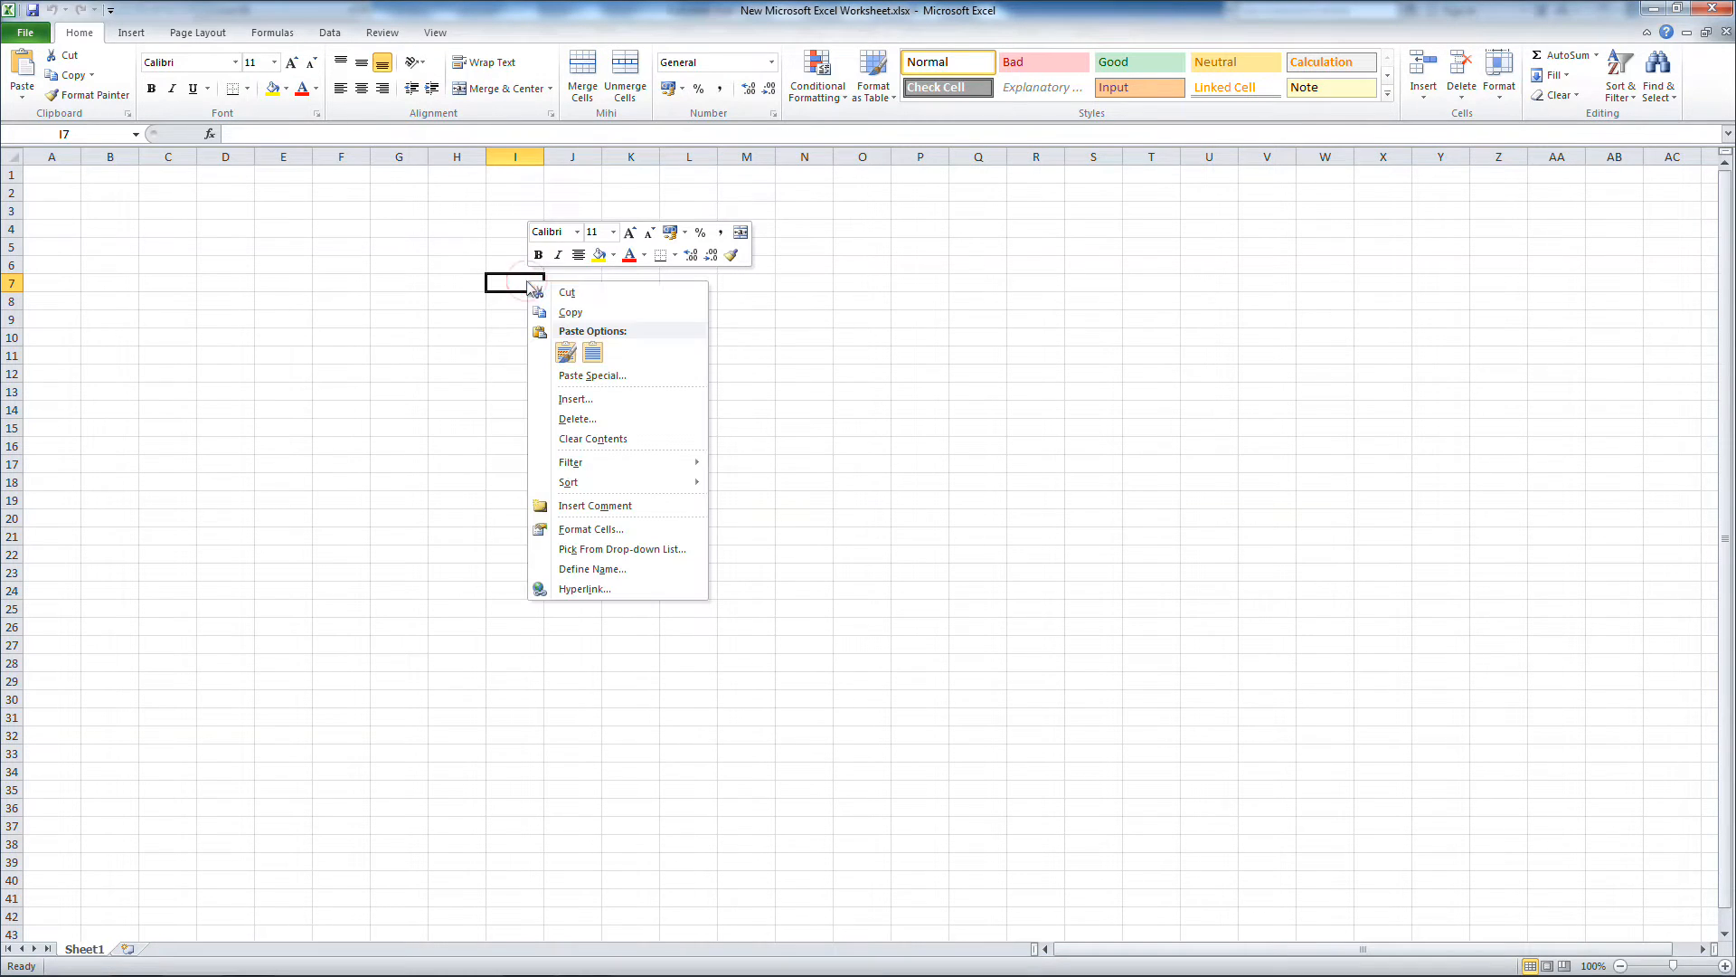
click(593, 353)
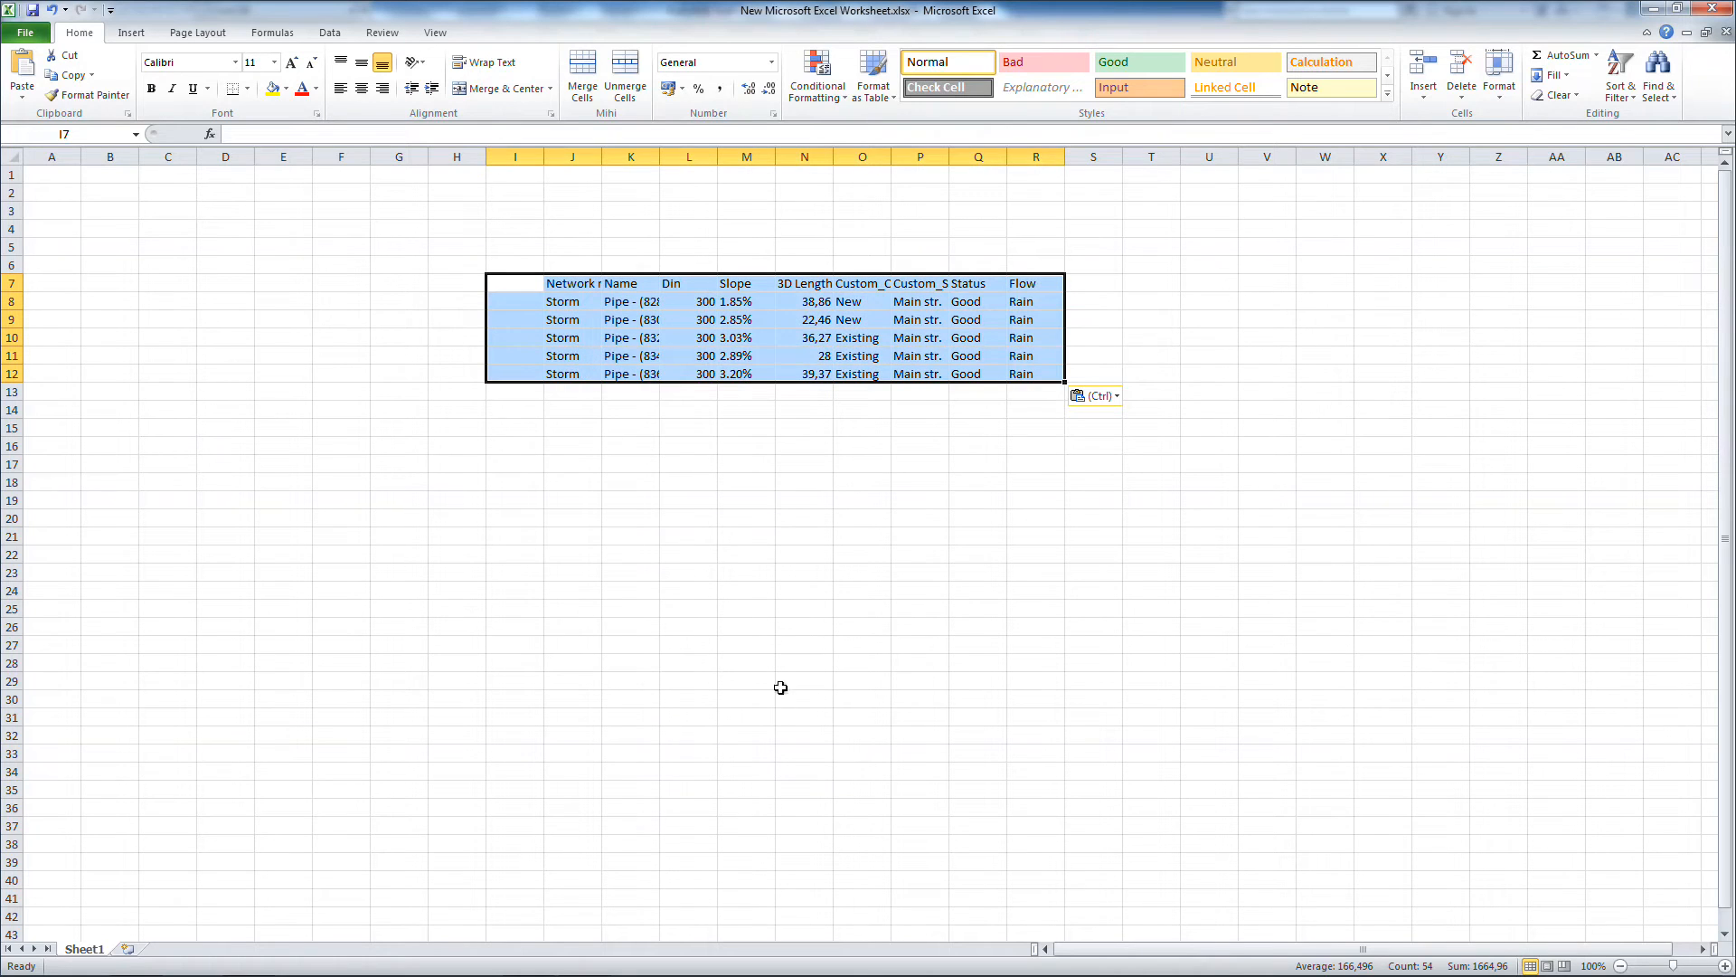
Step: Widen the pasted table's columns in the worksheet, including Network name, Name, Custom_Category and Custom_Street, to fit their contents
click(934, 461)
drag(891, 157, 1043, 160)
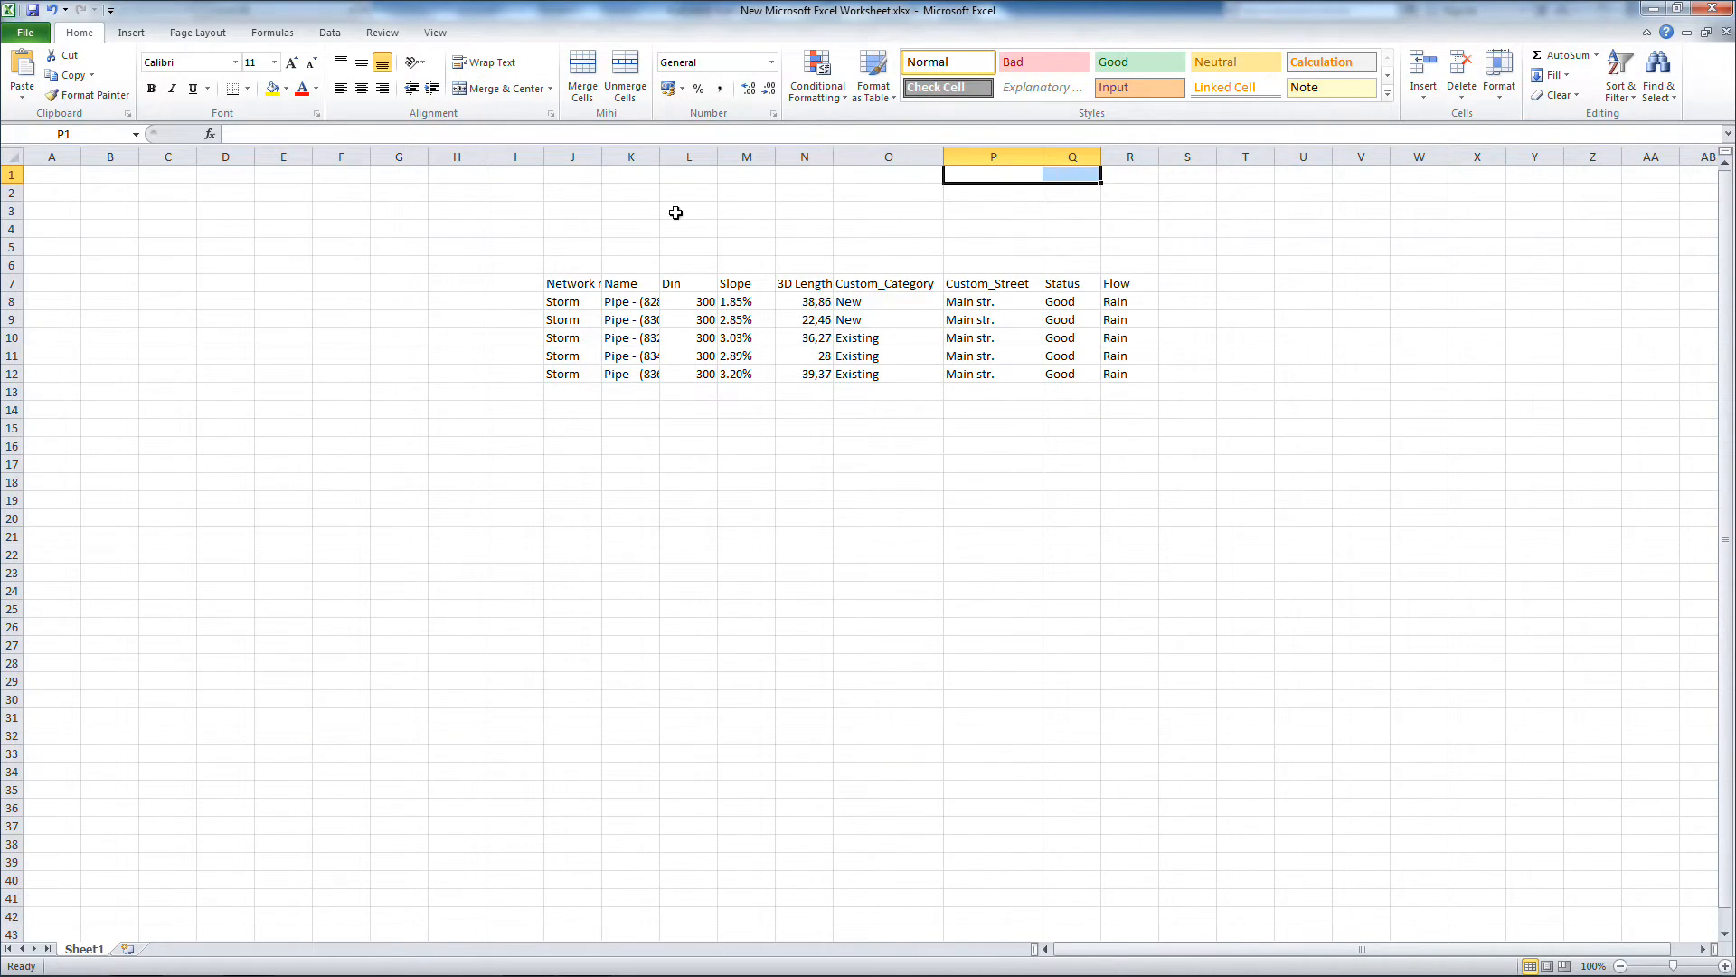
drag(602, 157, 748, 162)
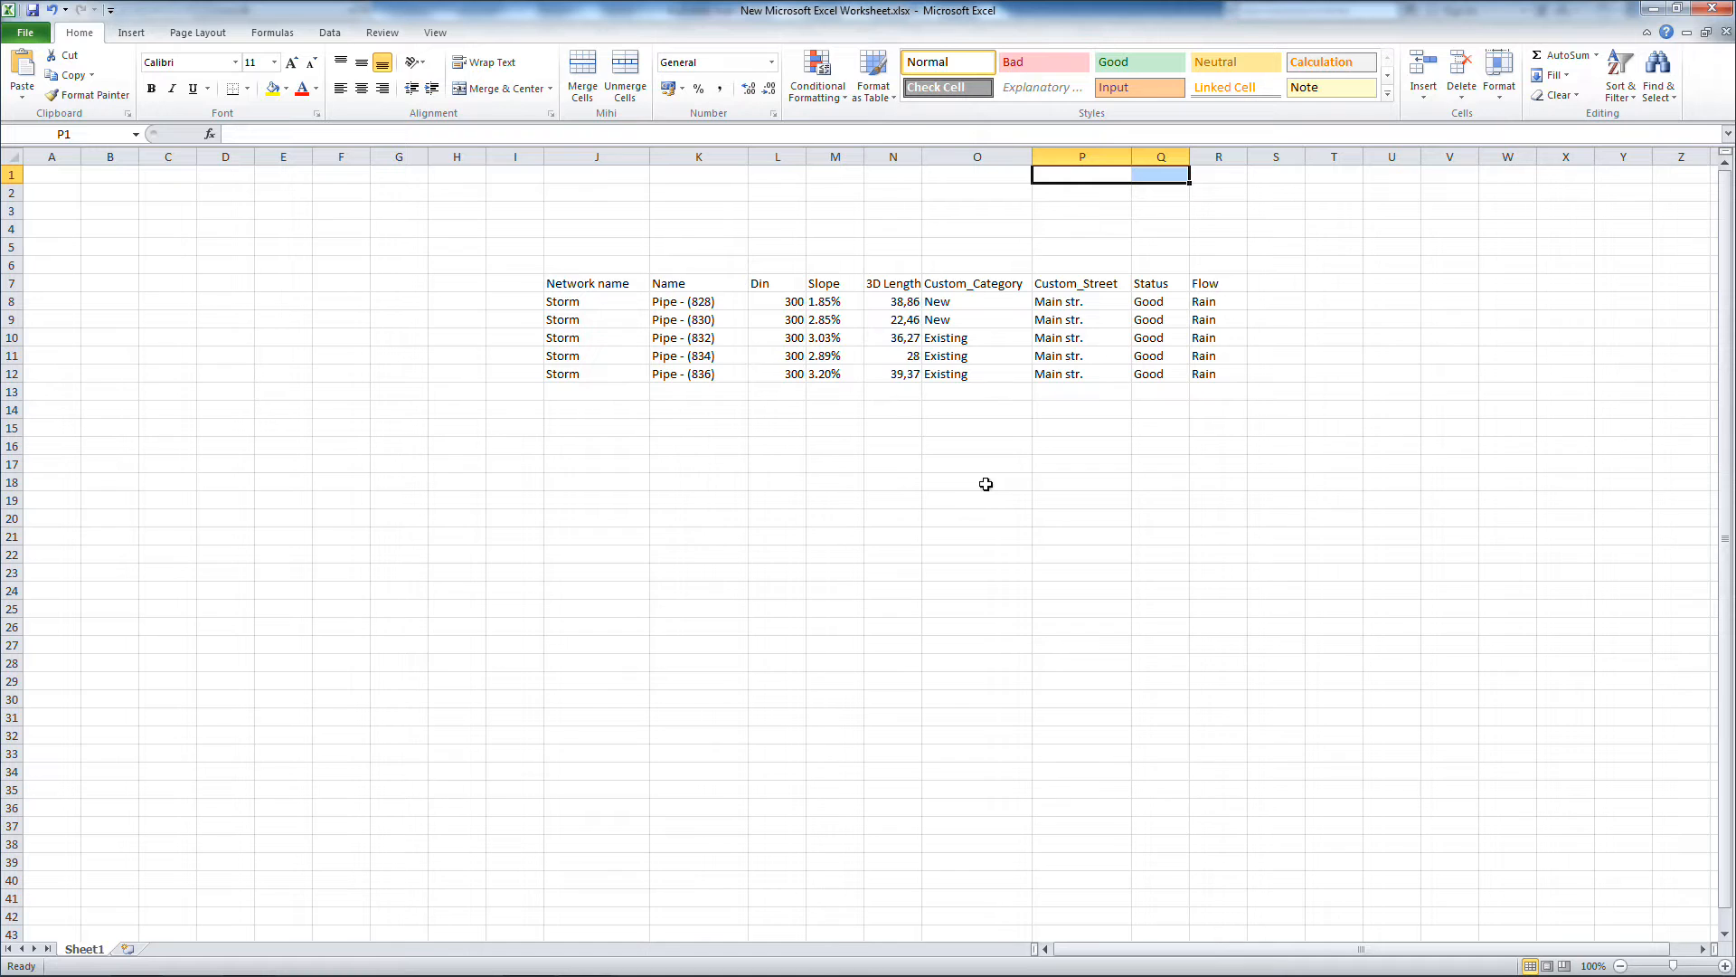
Step: Switch back to AutoCAD Civil 3D and examine the trench cross-section sketch with its dimension and volume formulas
key(alt+Tab)
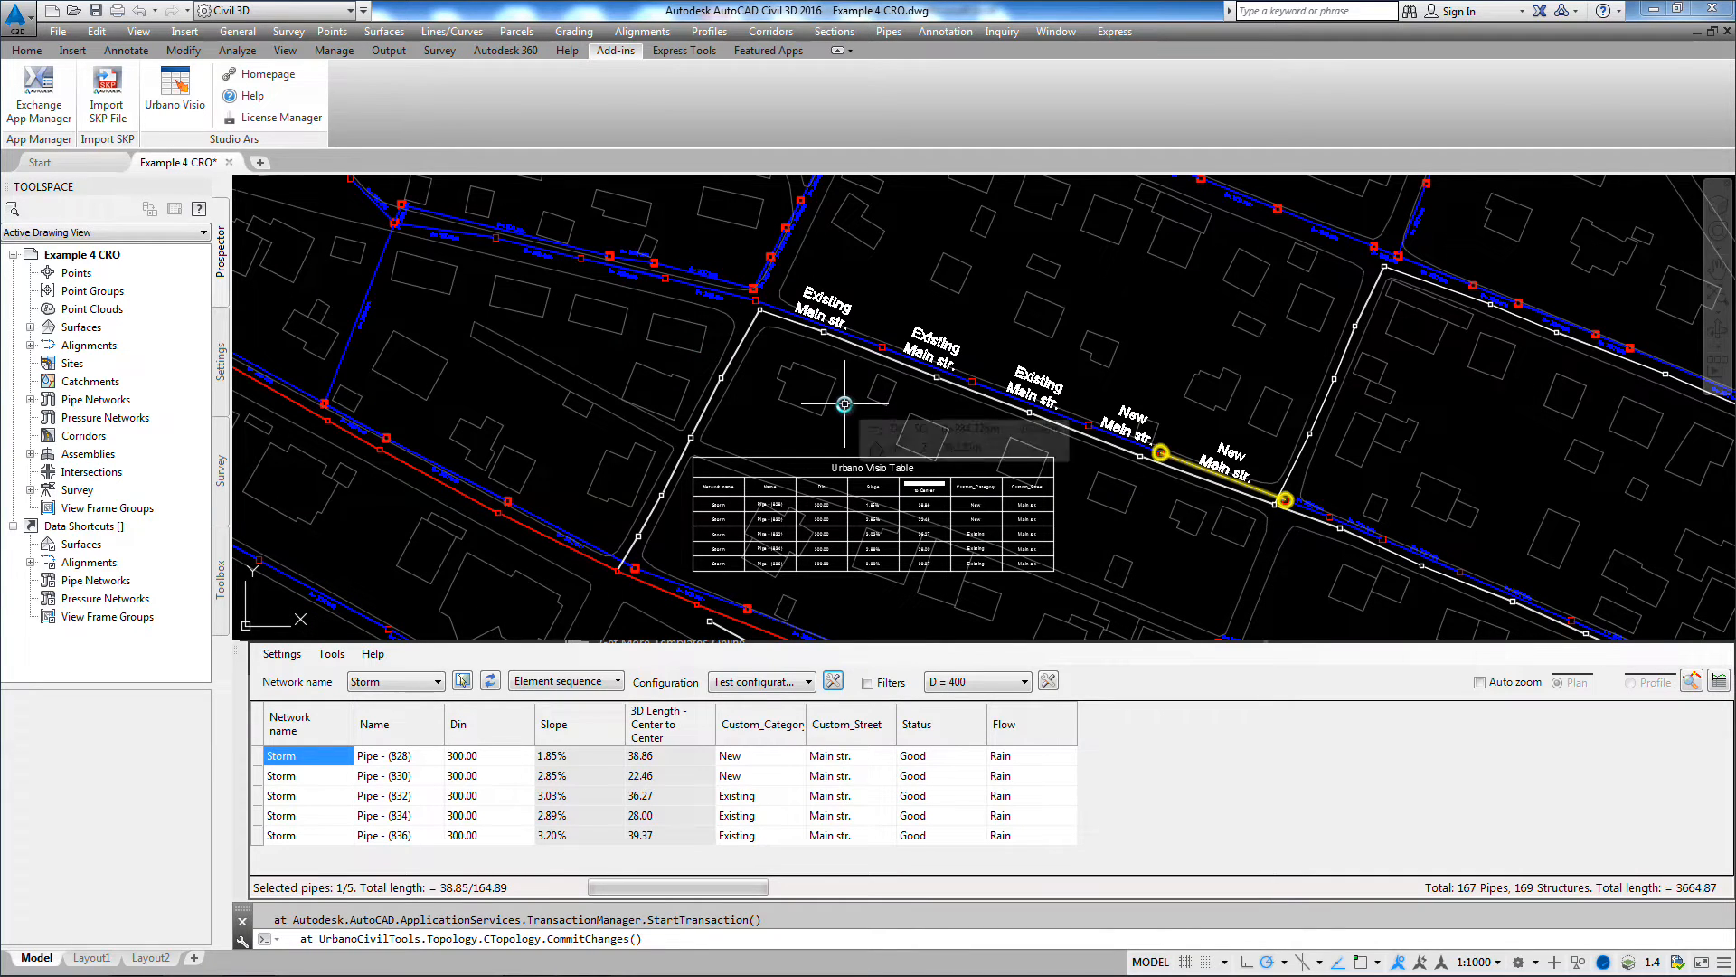
scroll(1205, 325, down, 4)
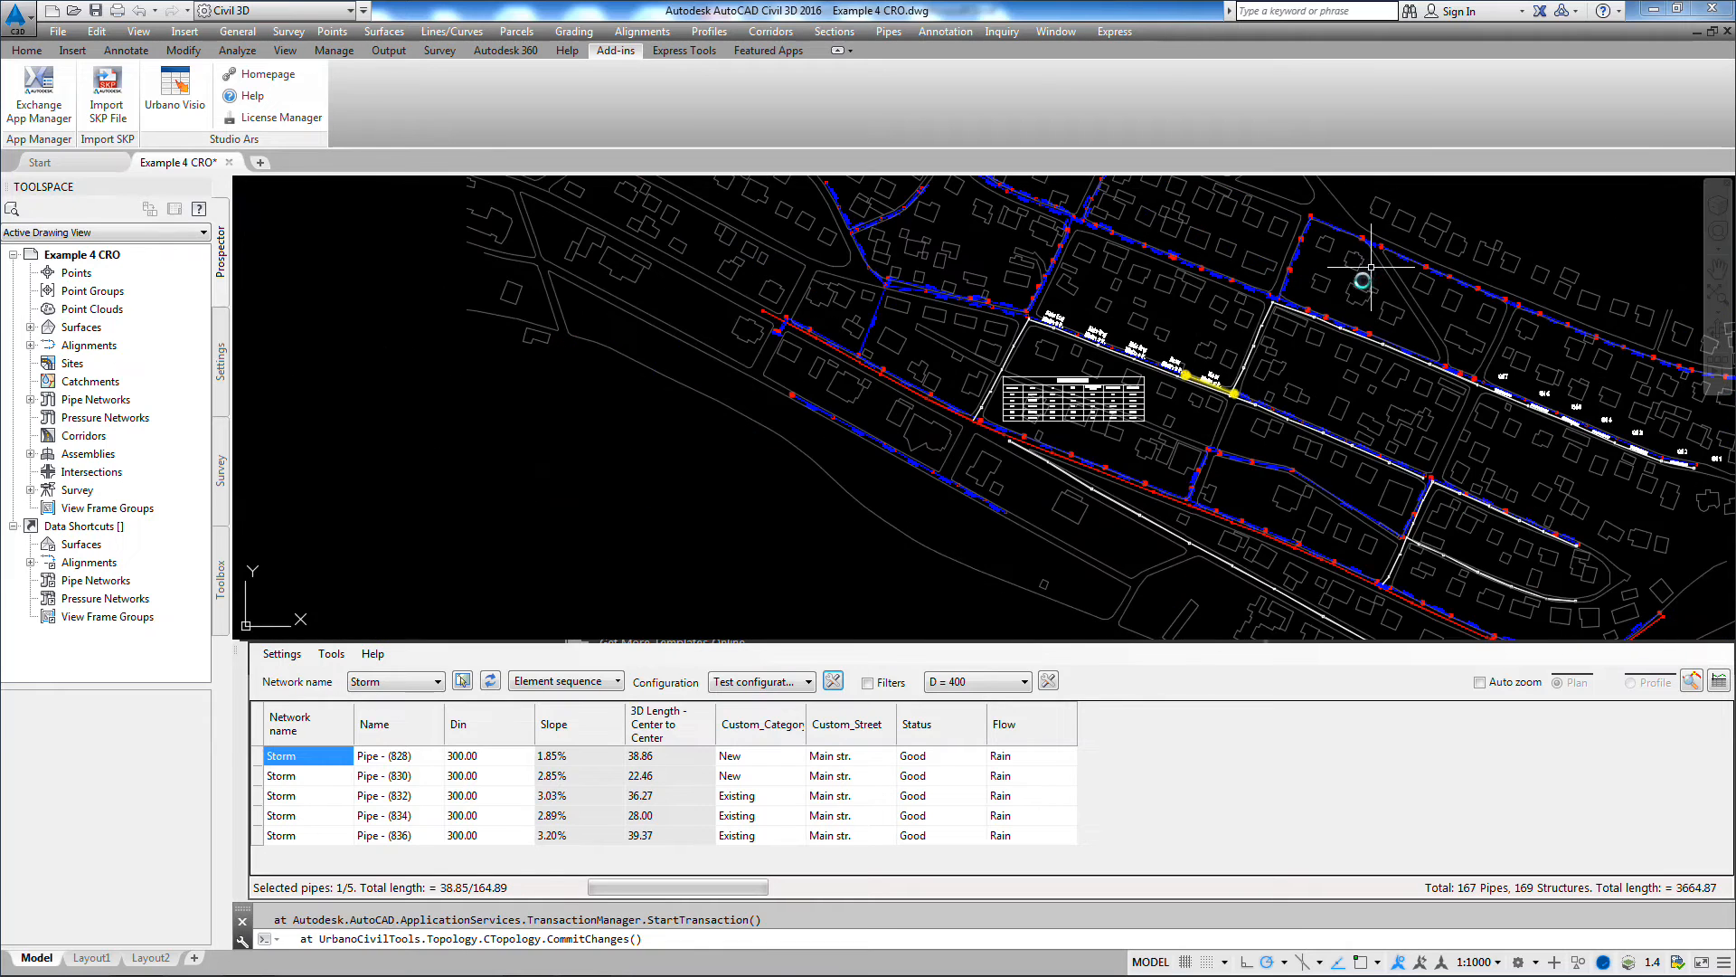
mouse_move(1375, 262)
middle_down()
mouse_move(1186, 500)
mouse_move(1112, 548)
middle_up()
scroll(1269, 381, up, 5)
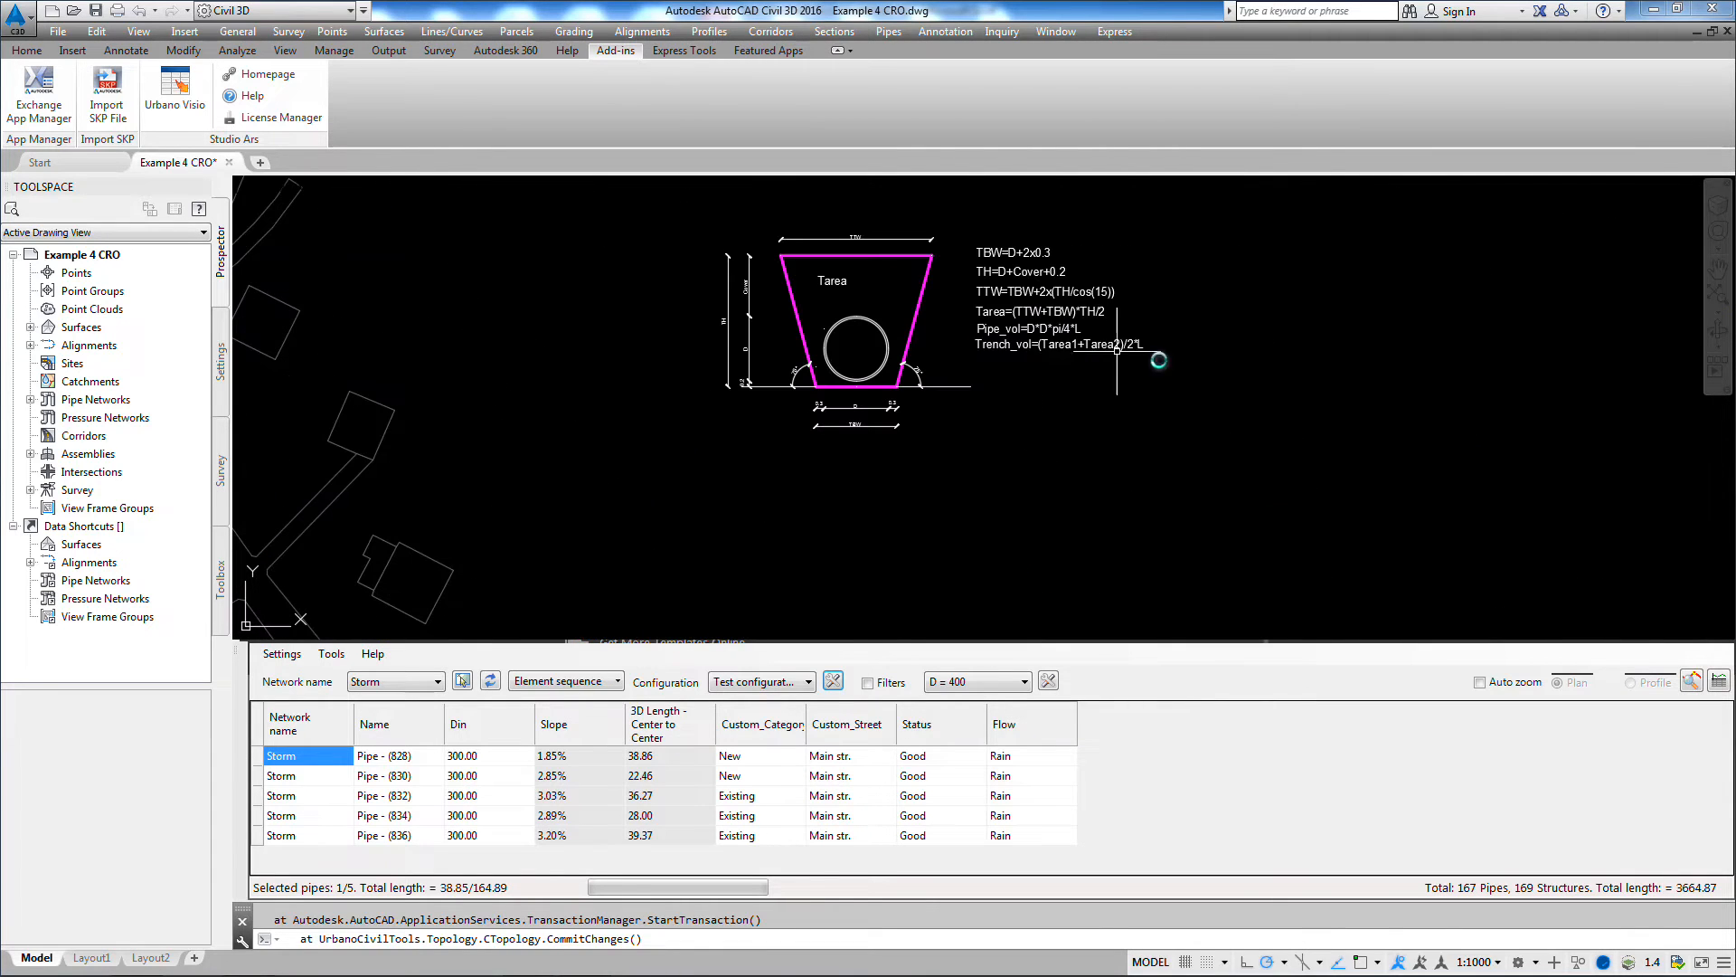
scroll(1015, 383, down, 2)
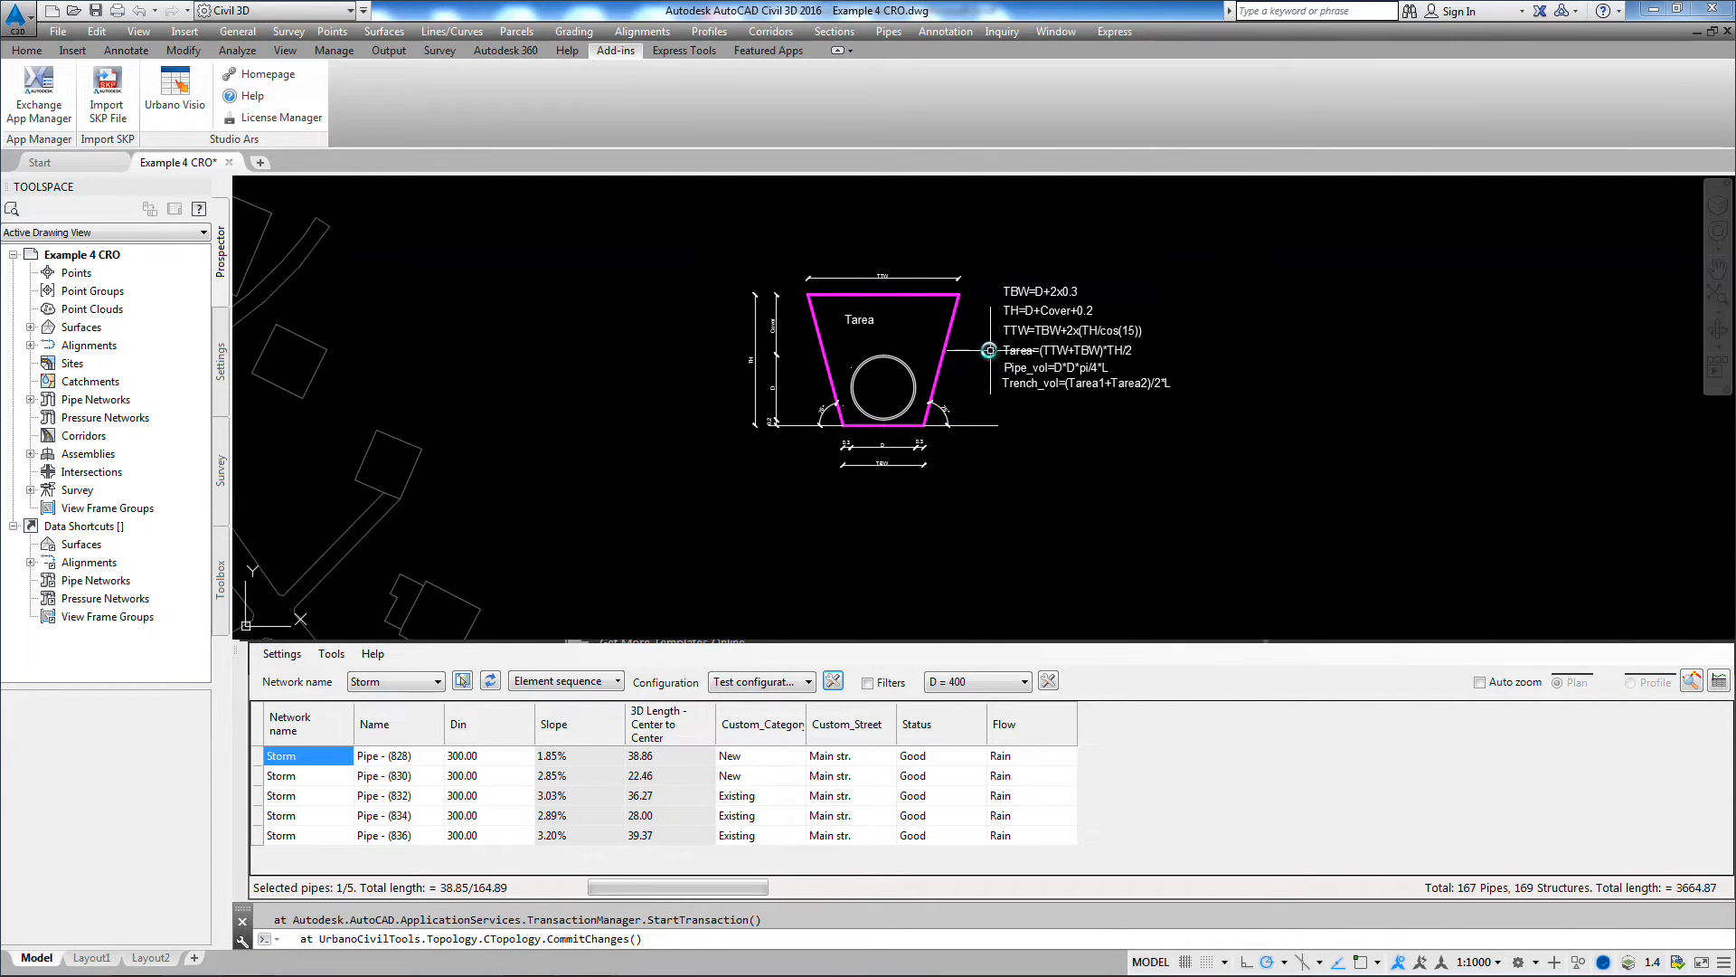
scroll(970, 356, up, 3)
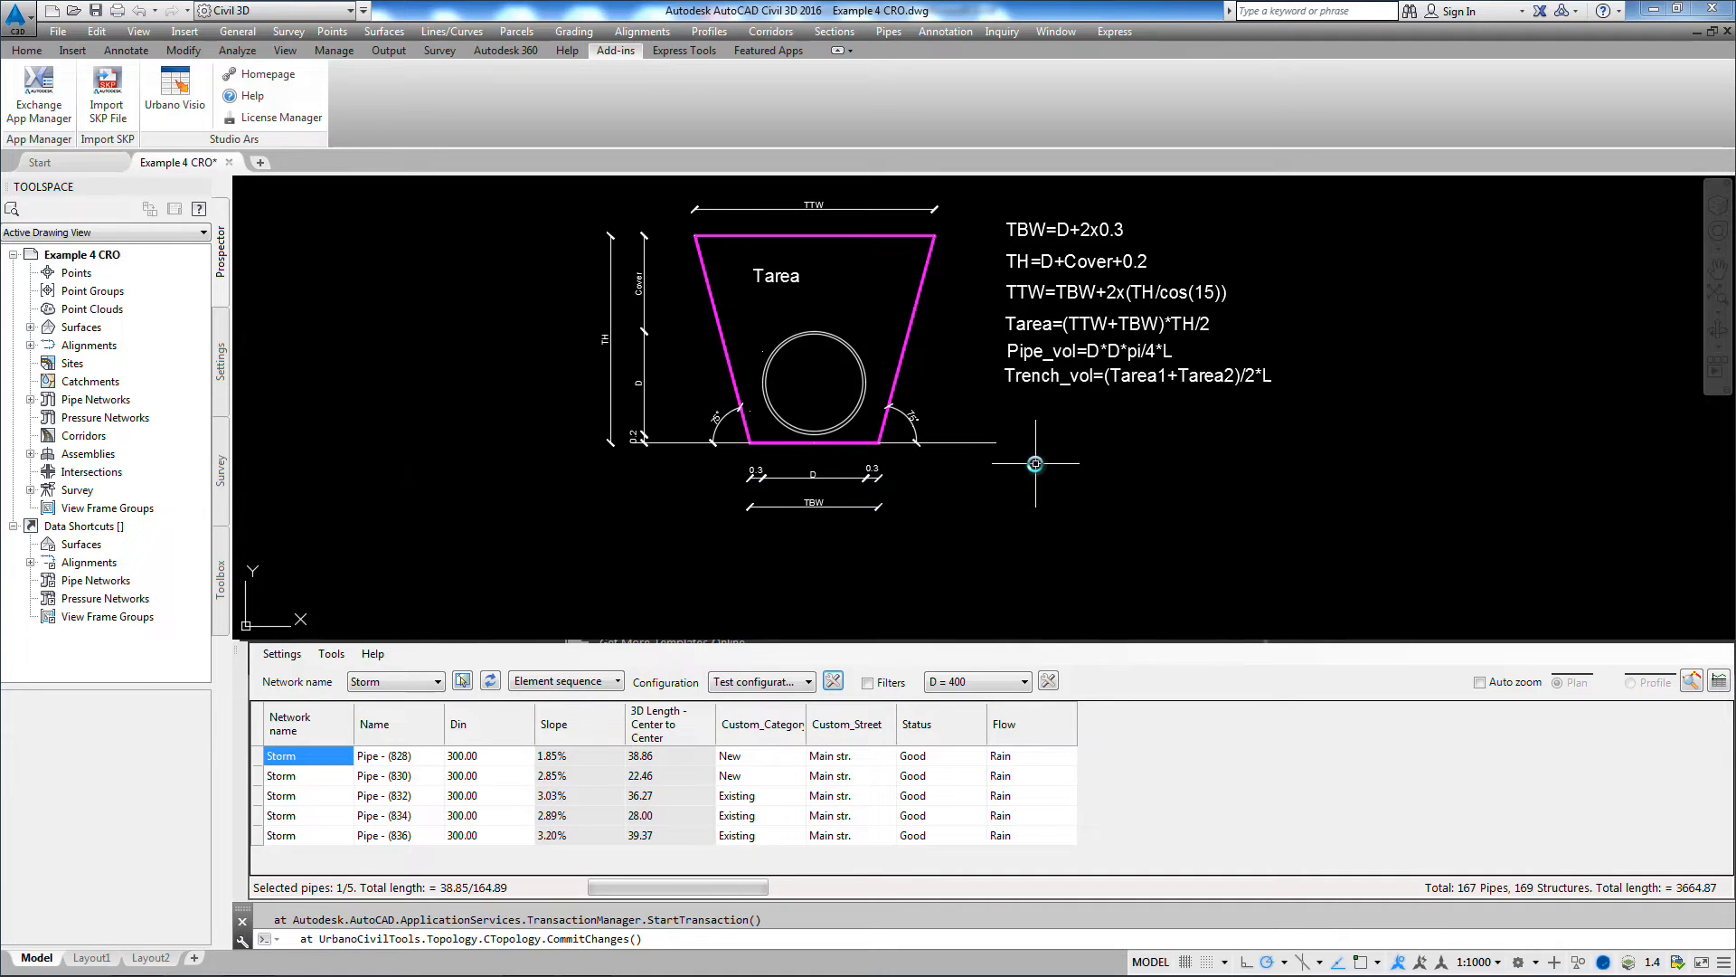
middle_drag(1104, 453, 1154, 495)
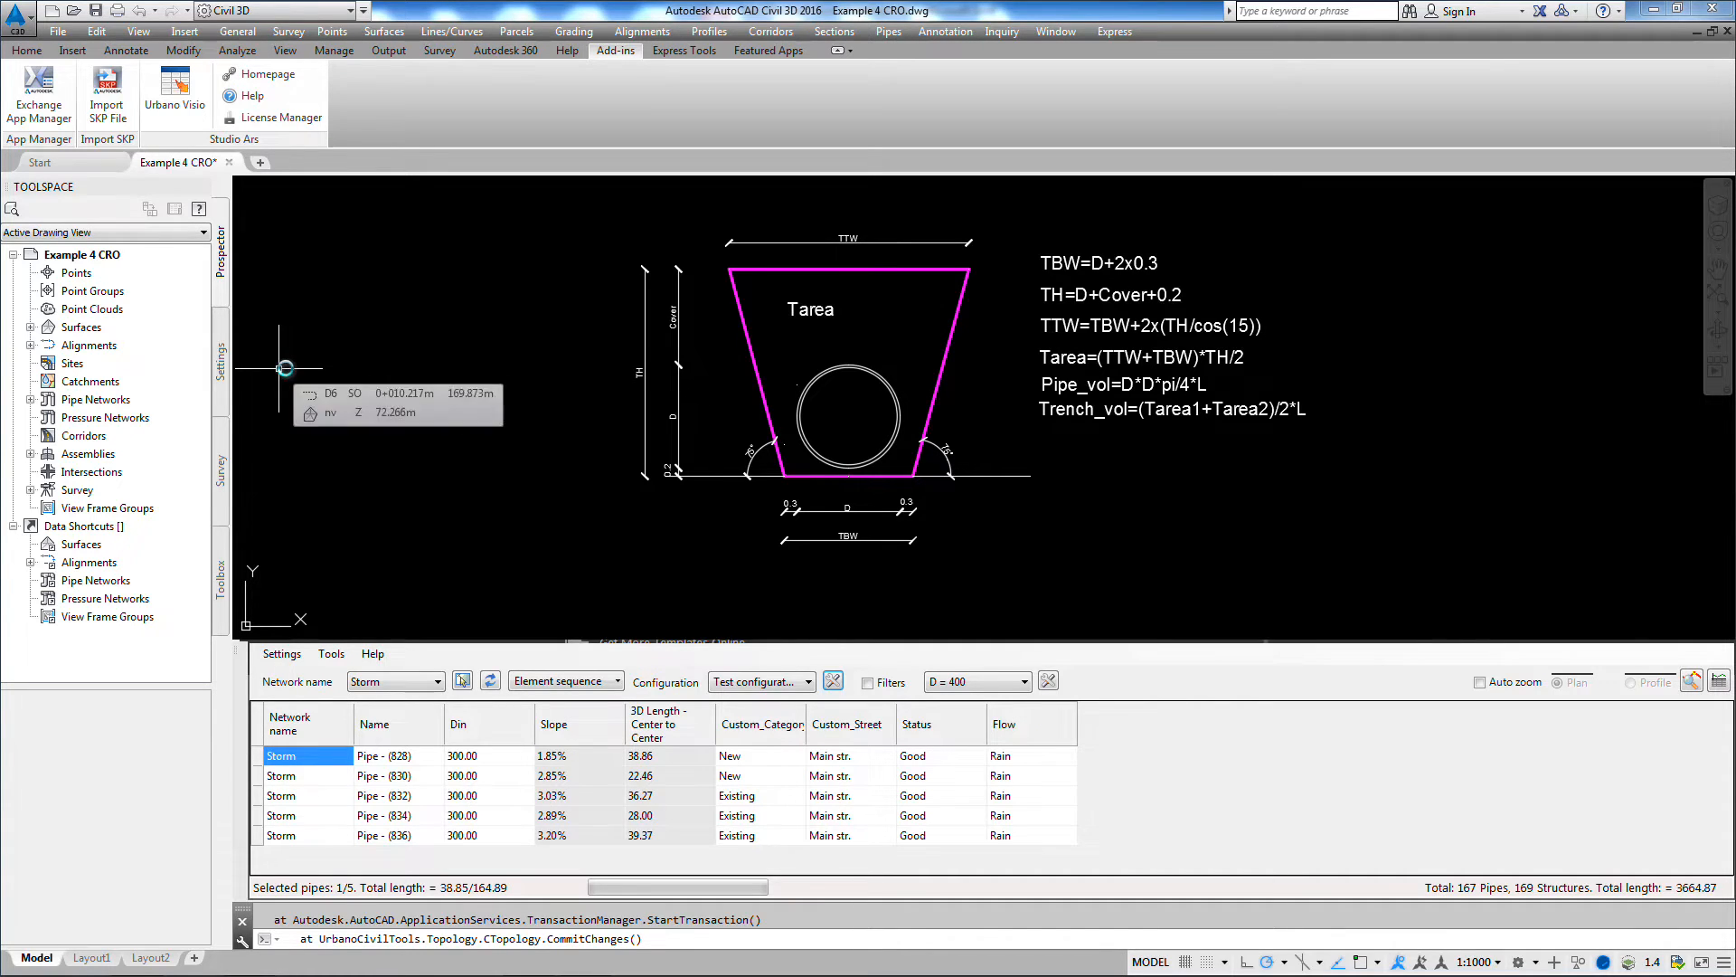
Step: Display the expressions of the pipe Plan Profile label styles and widen the list to read their names and descriptions
click(222, 360)
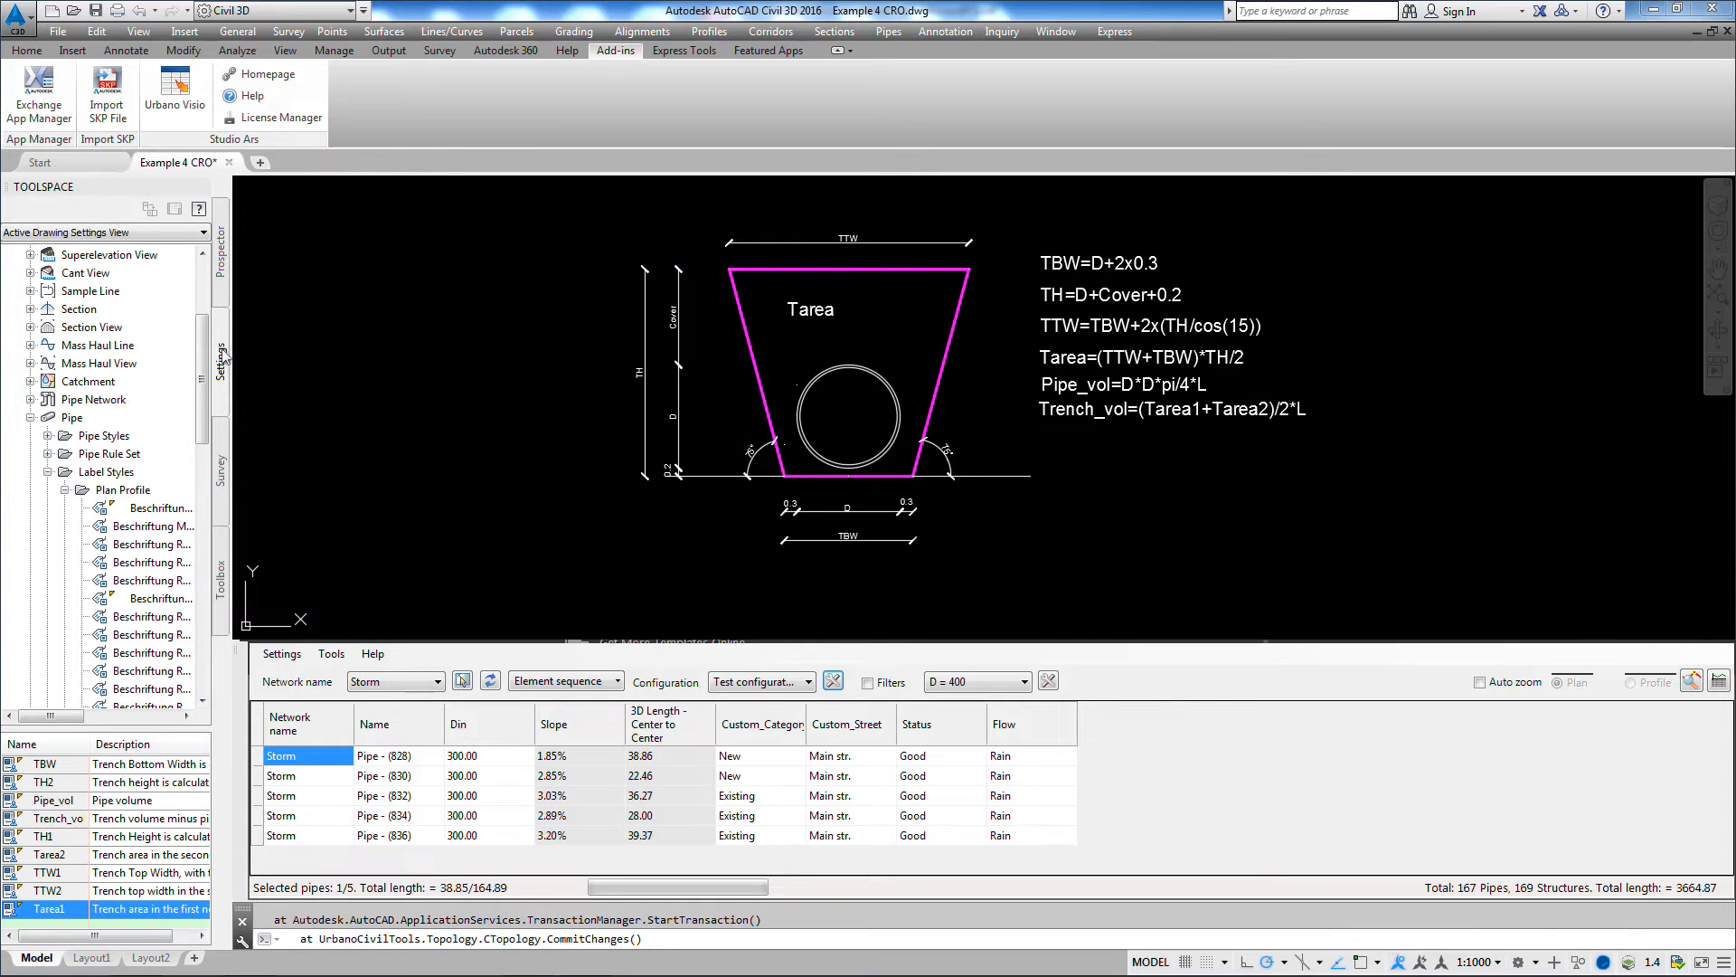
click(89, 422)
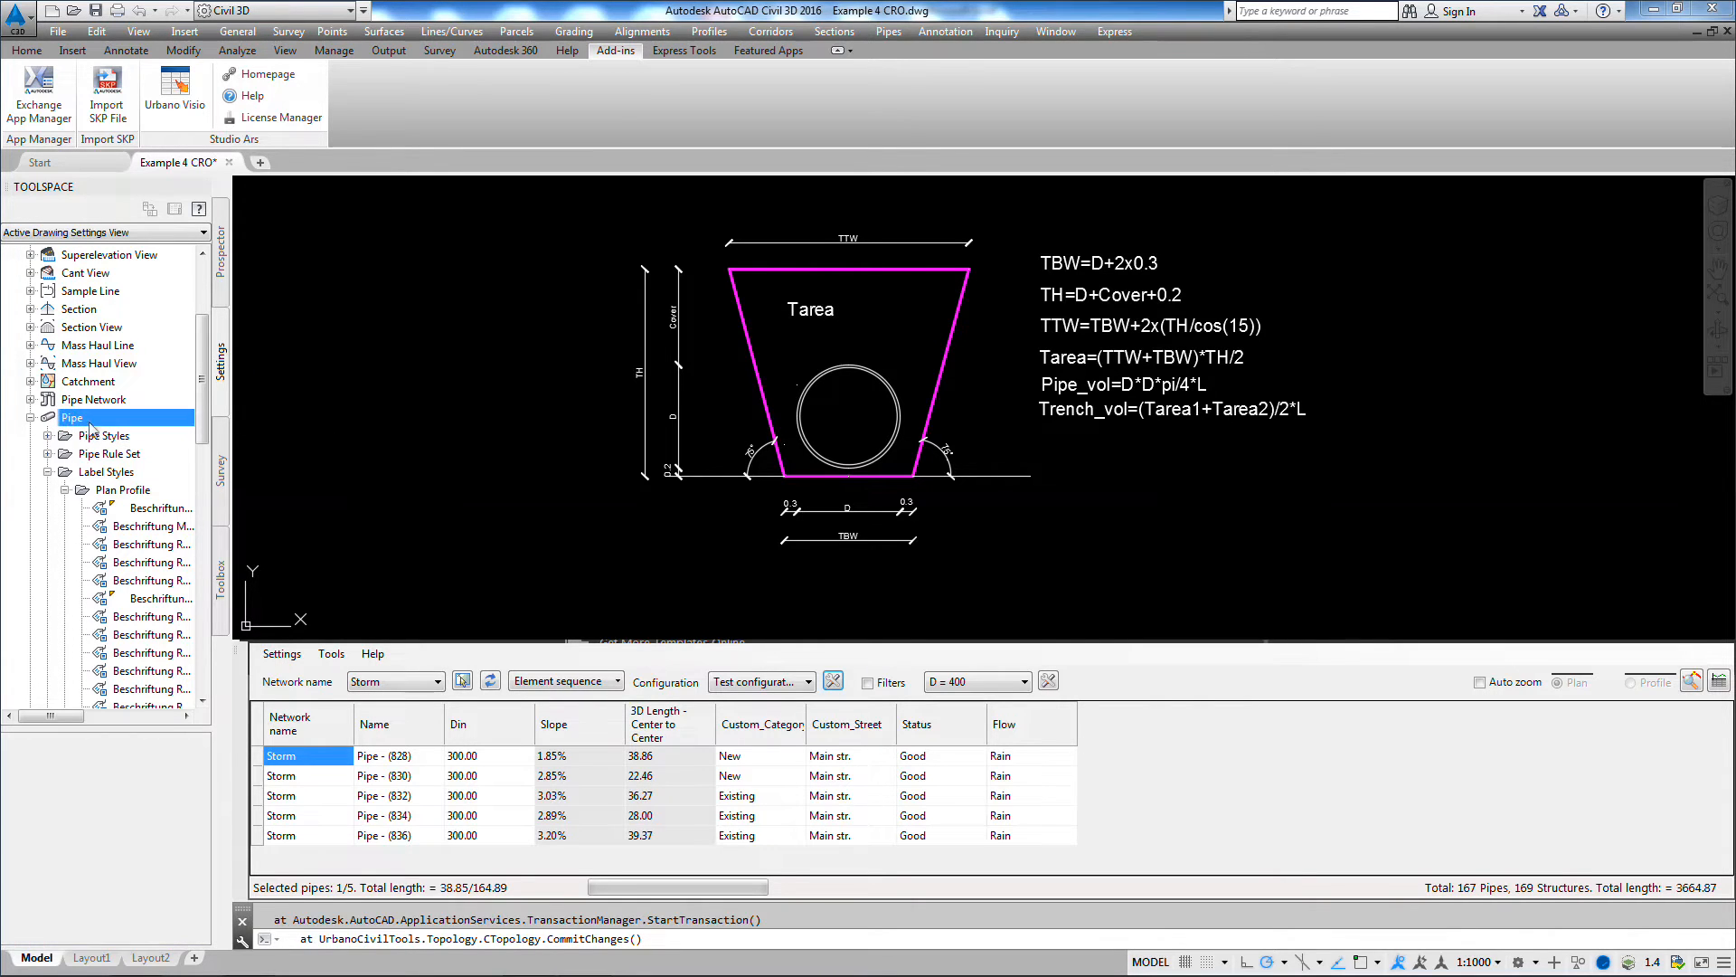
click(108, 473)
click(132, 493)
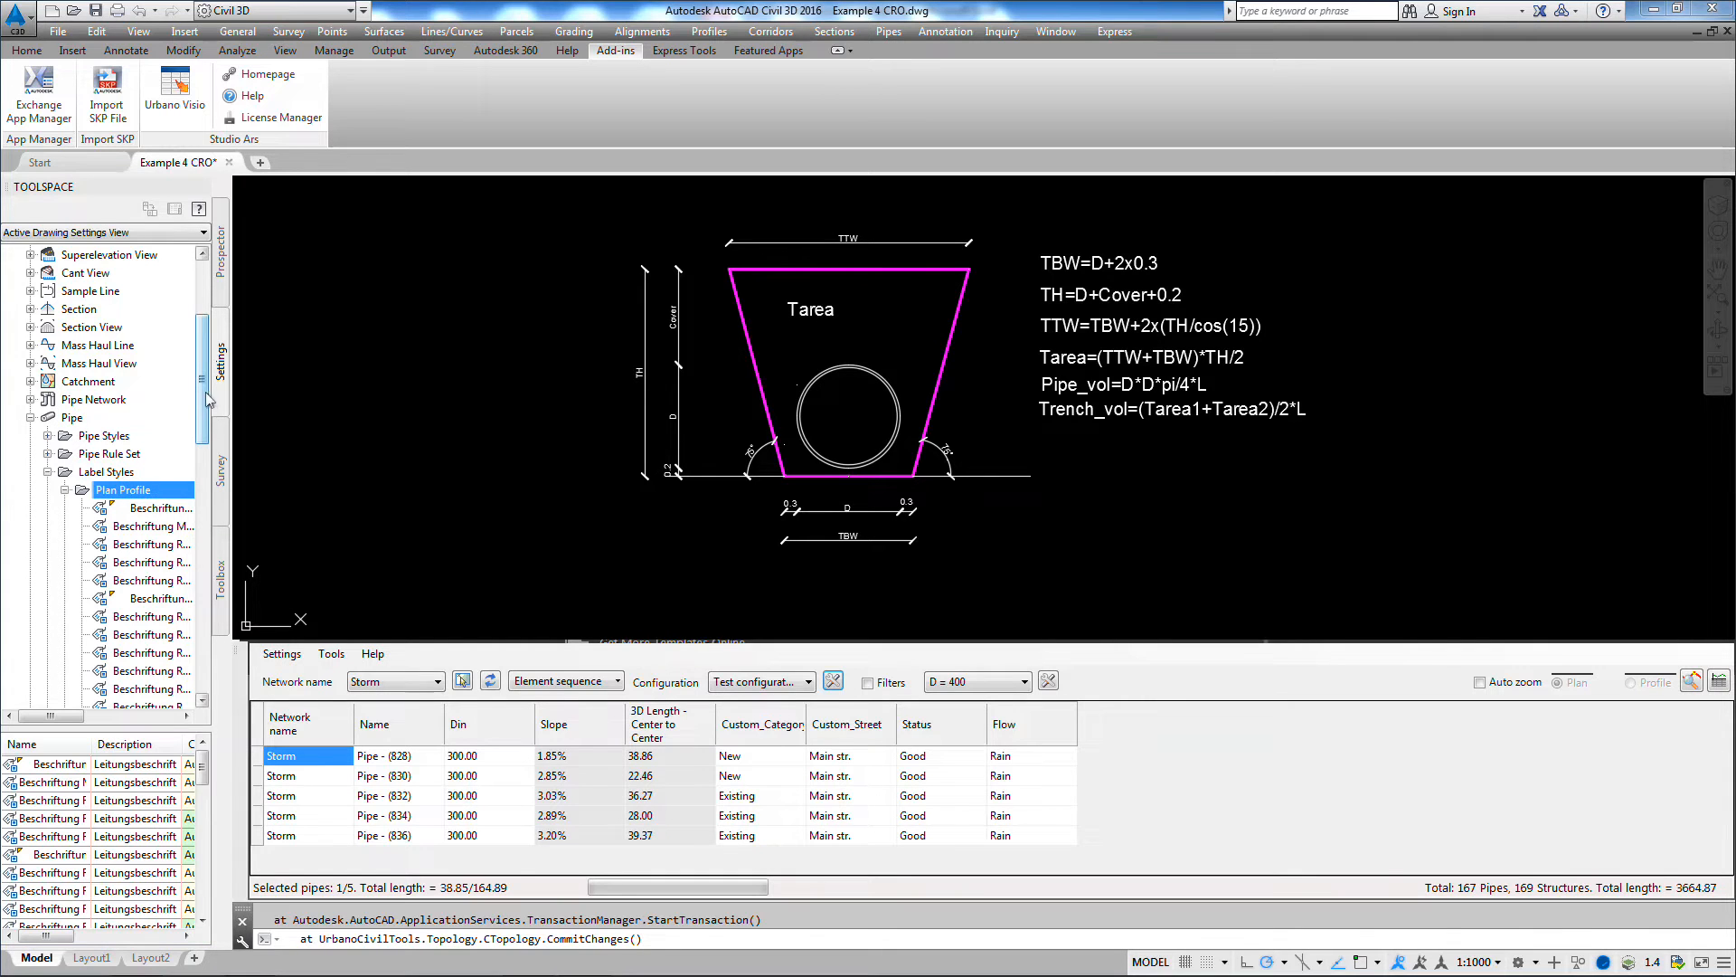
drag(203, 398, 191, 619)
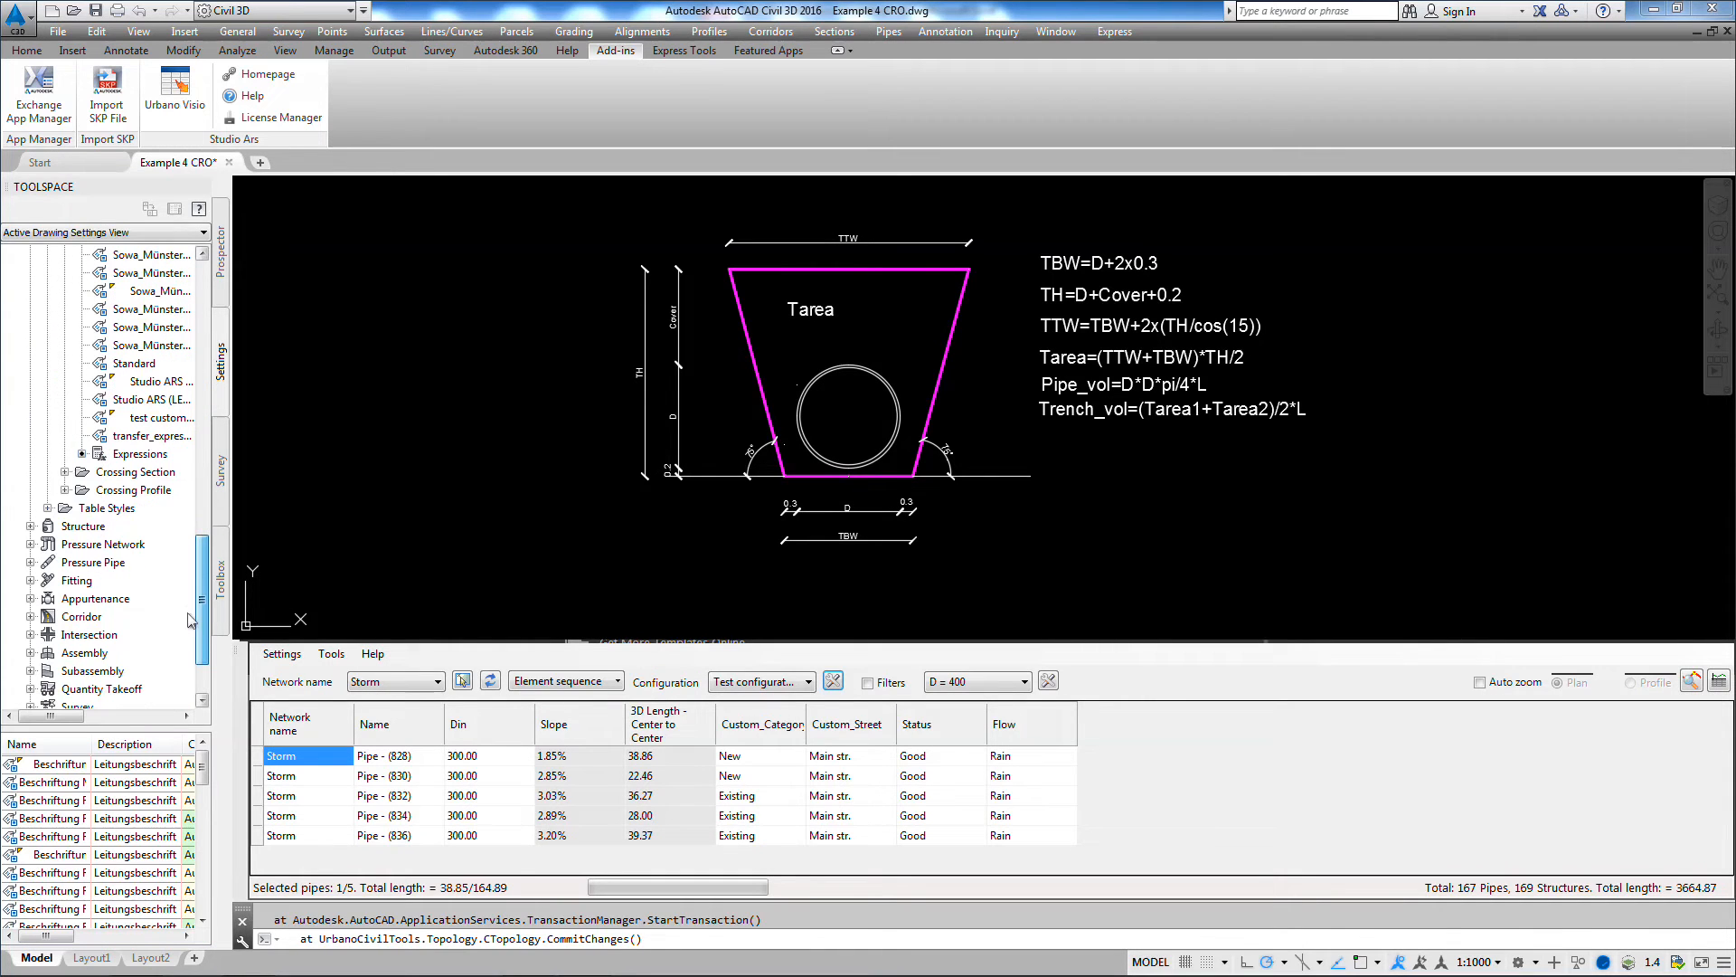
click(131, 453)
drag(232, 737, 478, 734)
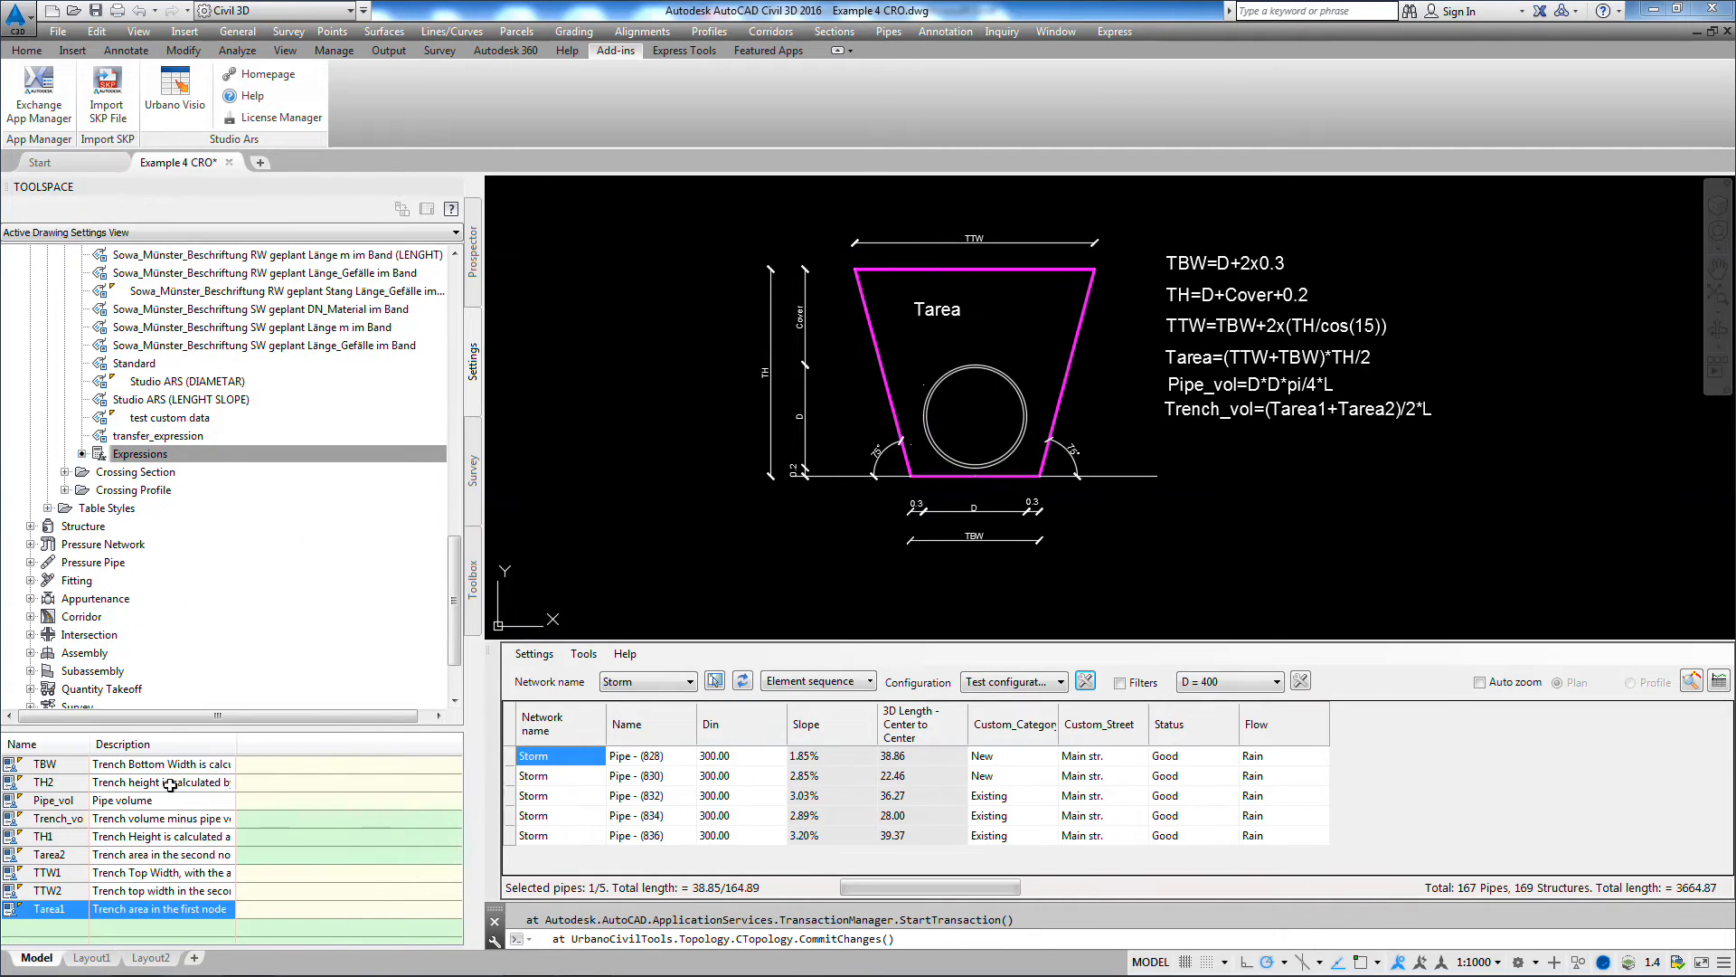
drag(236, 743, 366, 742)
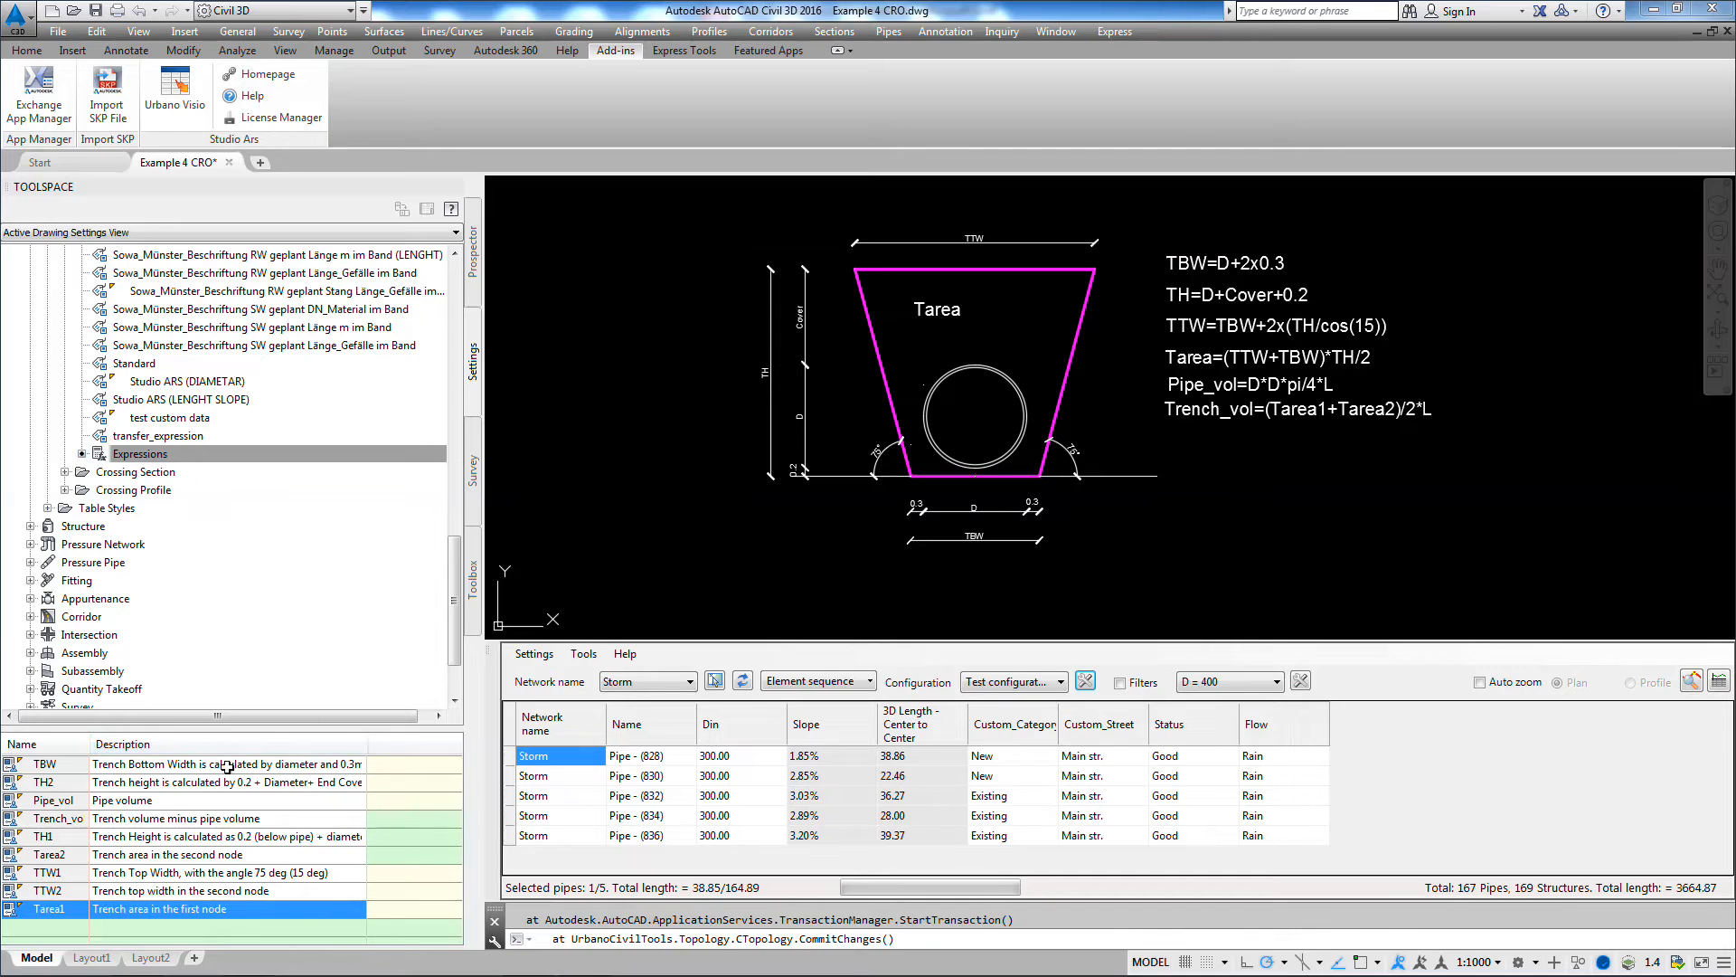
drag(90, 742, 119, 740)
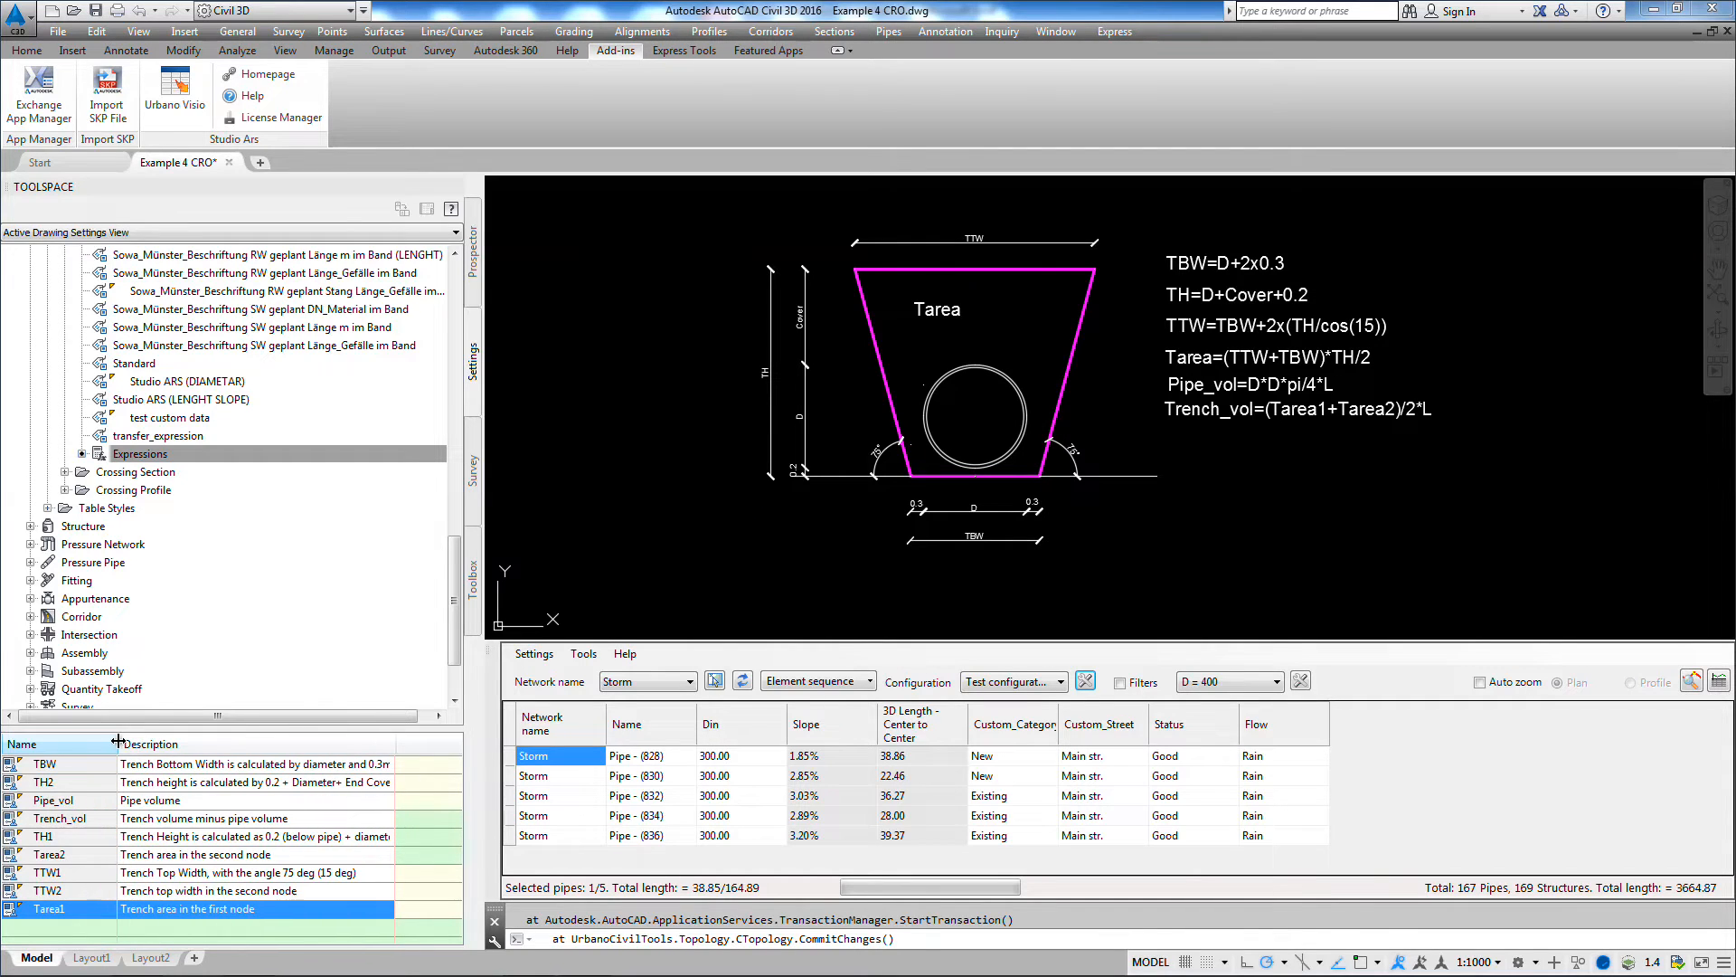
Step: Open the Trench_vol expression, review its formula, and accept it unchanged
click(153, 820)
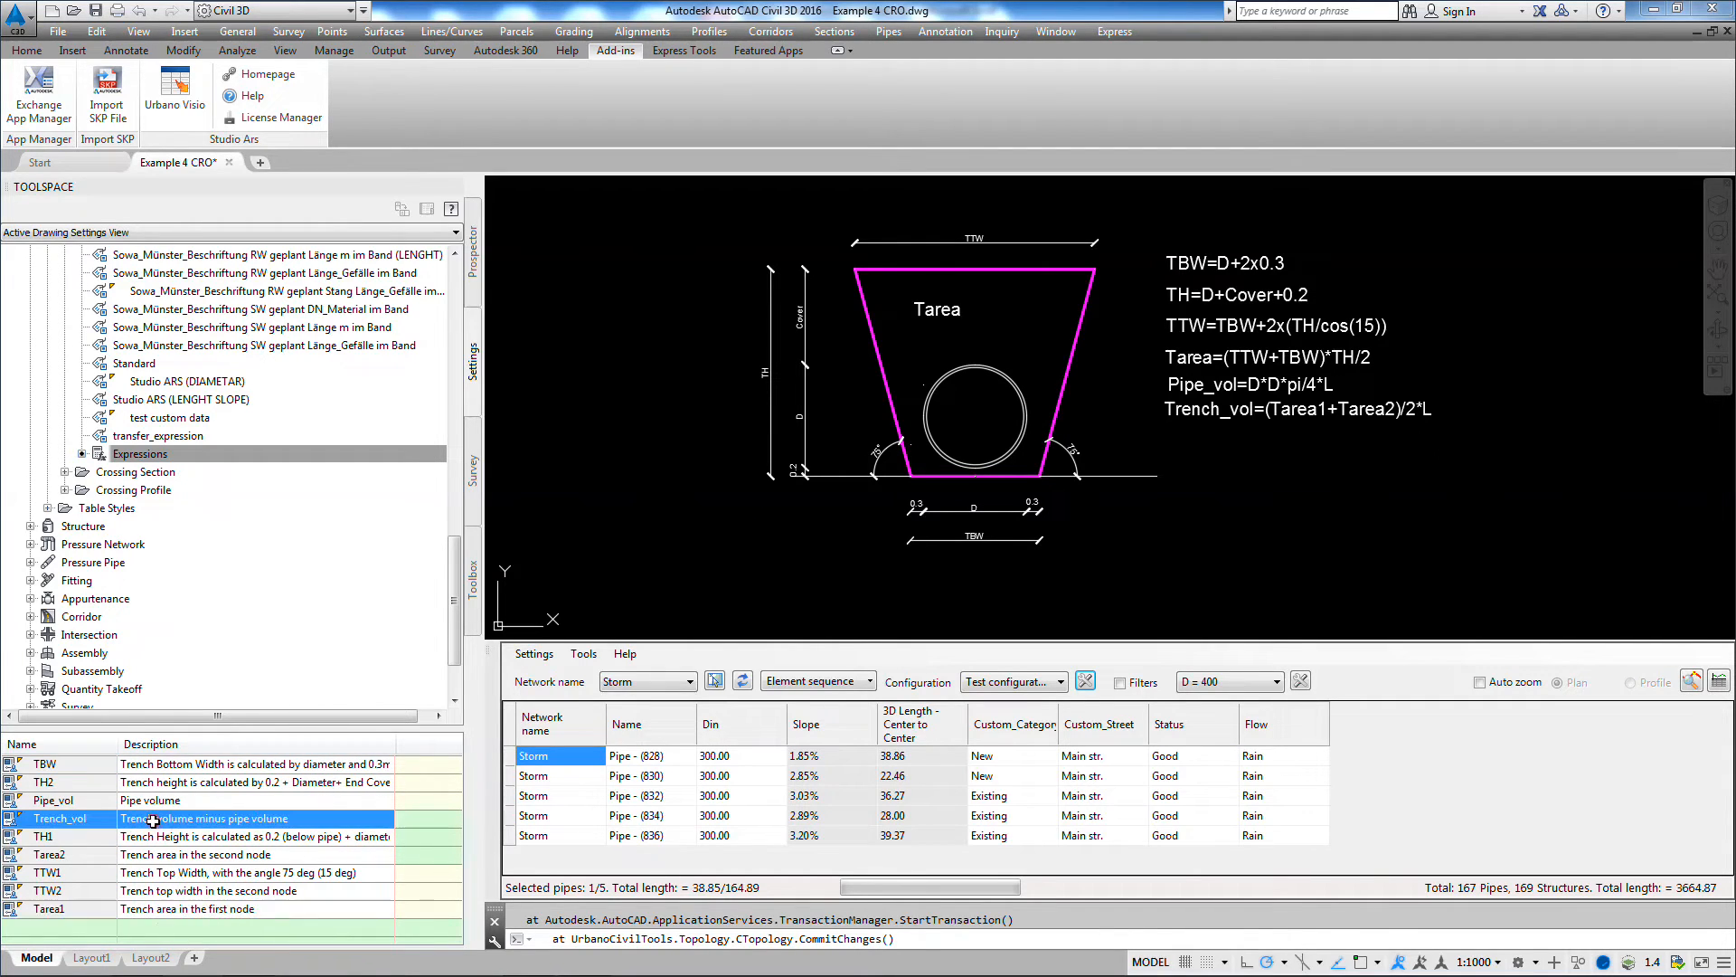
right_click(153, 819)
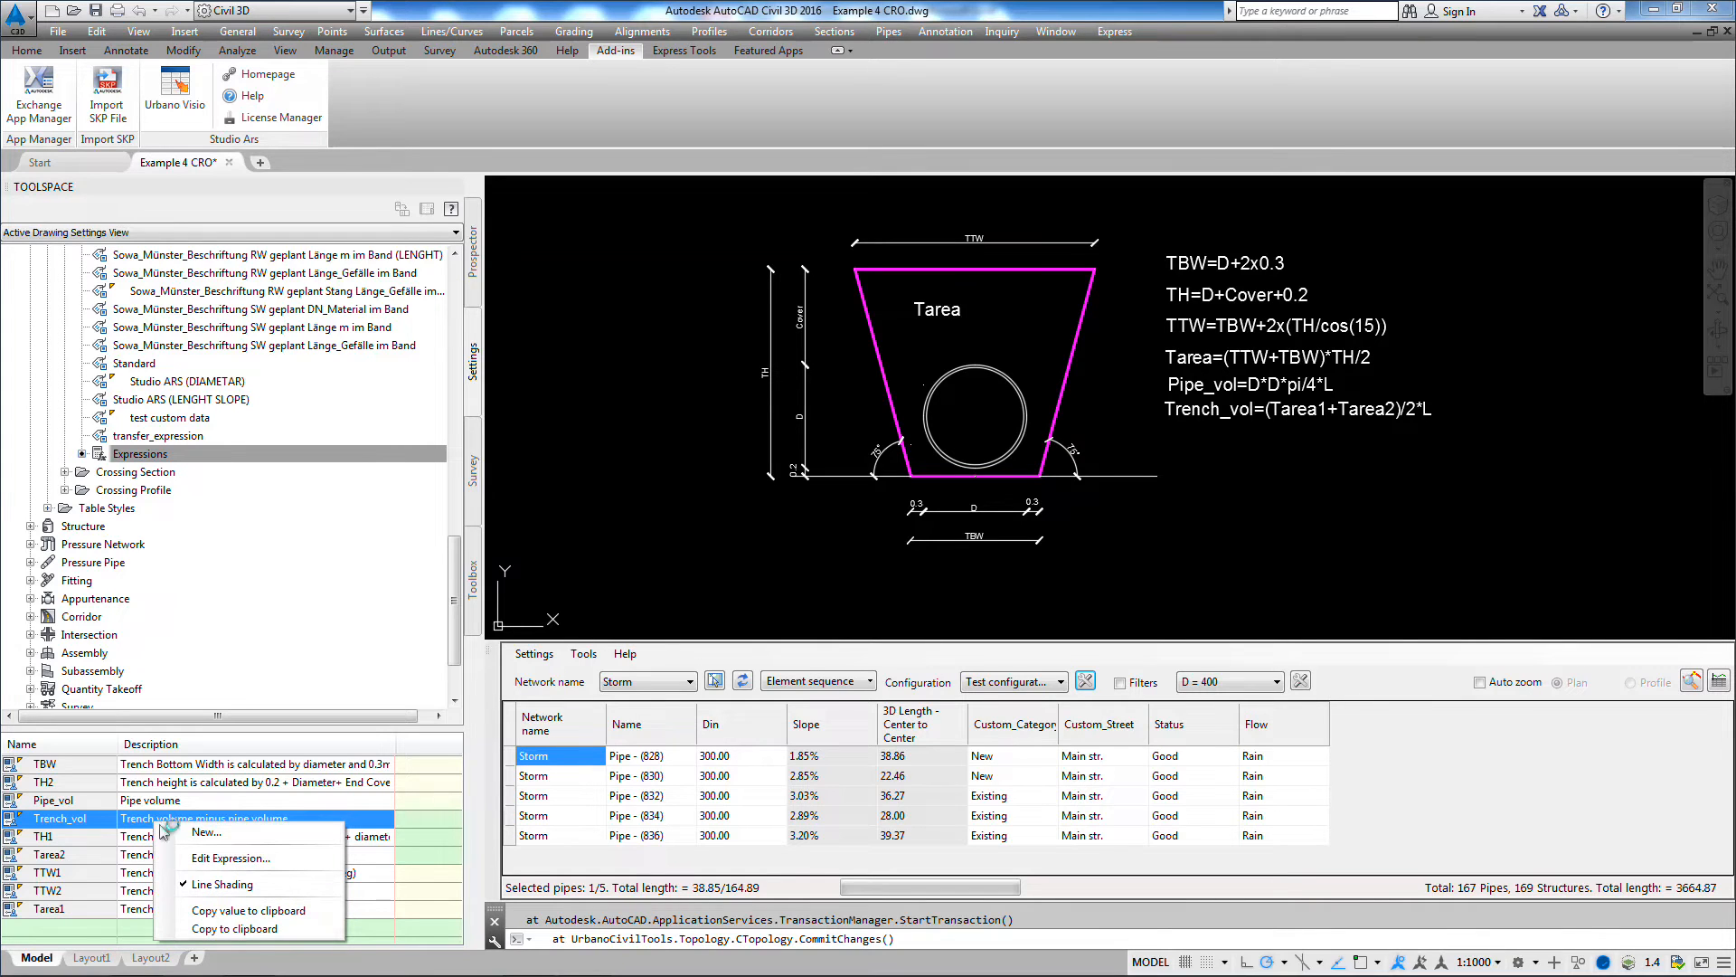
click(207, 857)
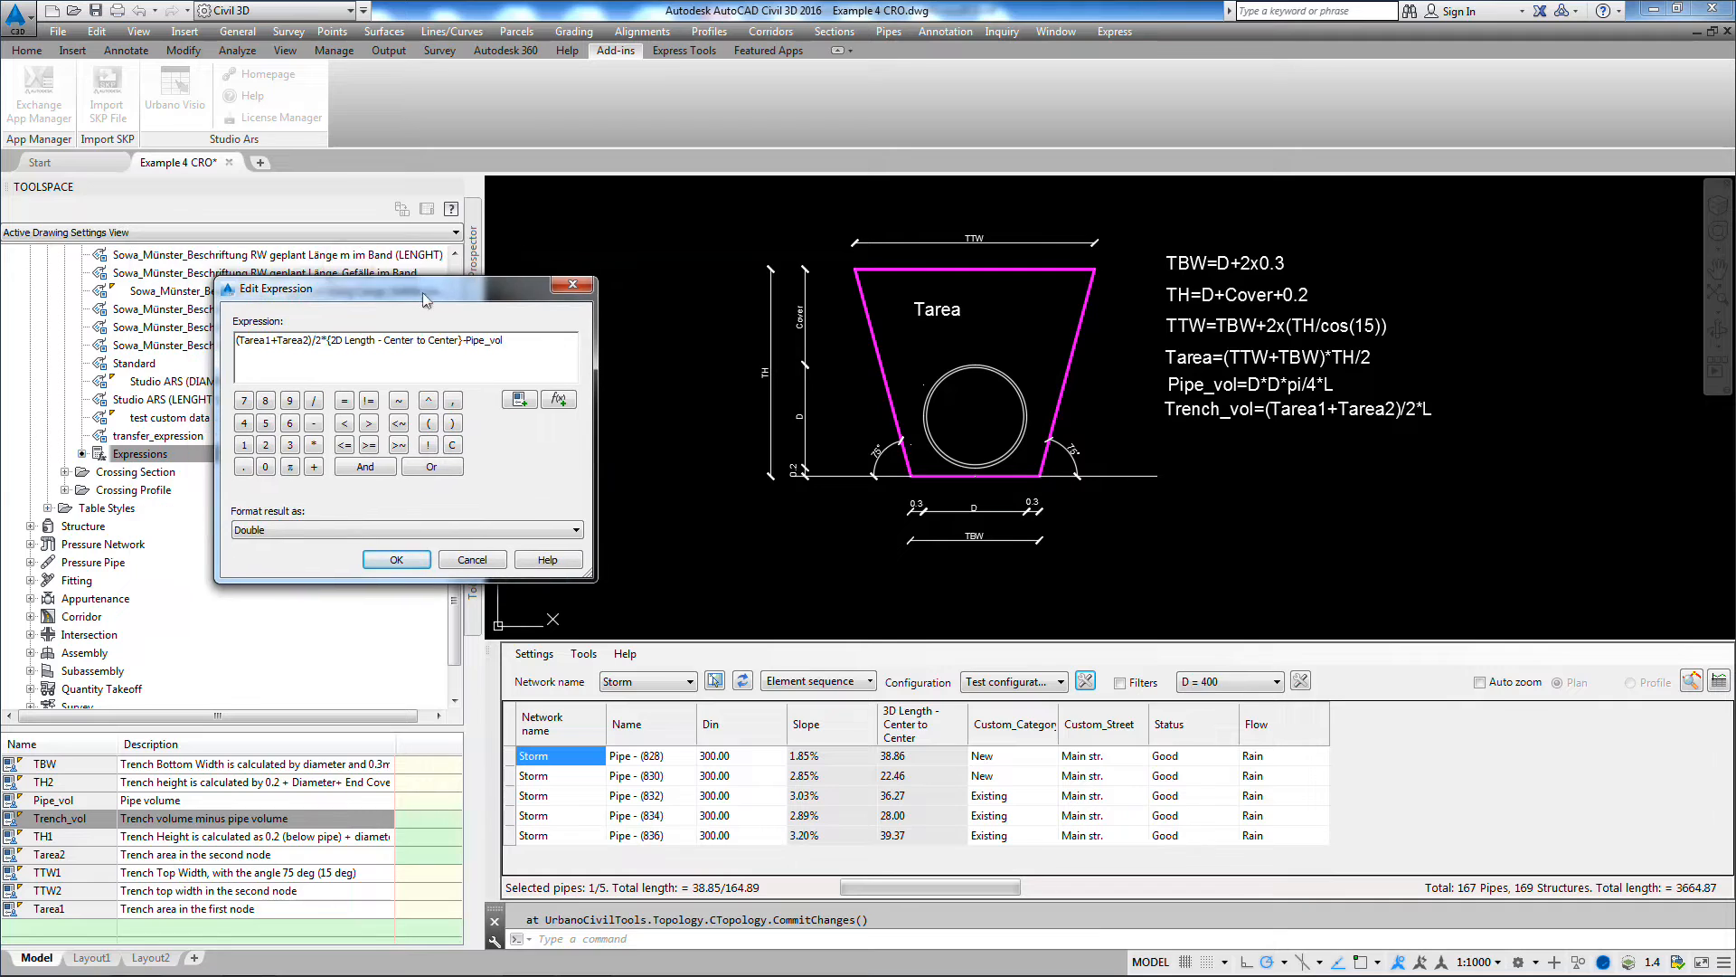
drag(356, 273, 427, 301)
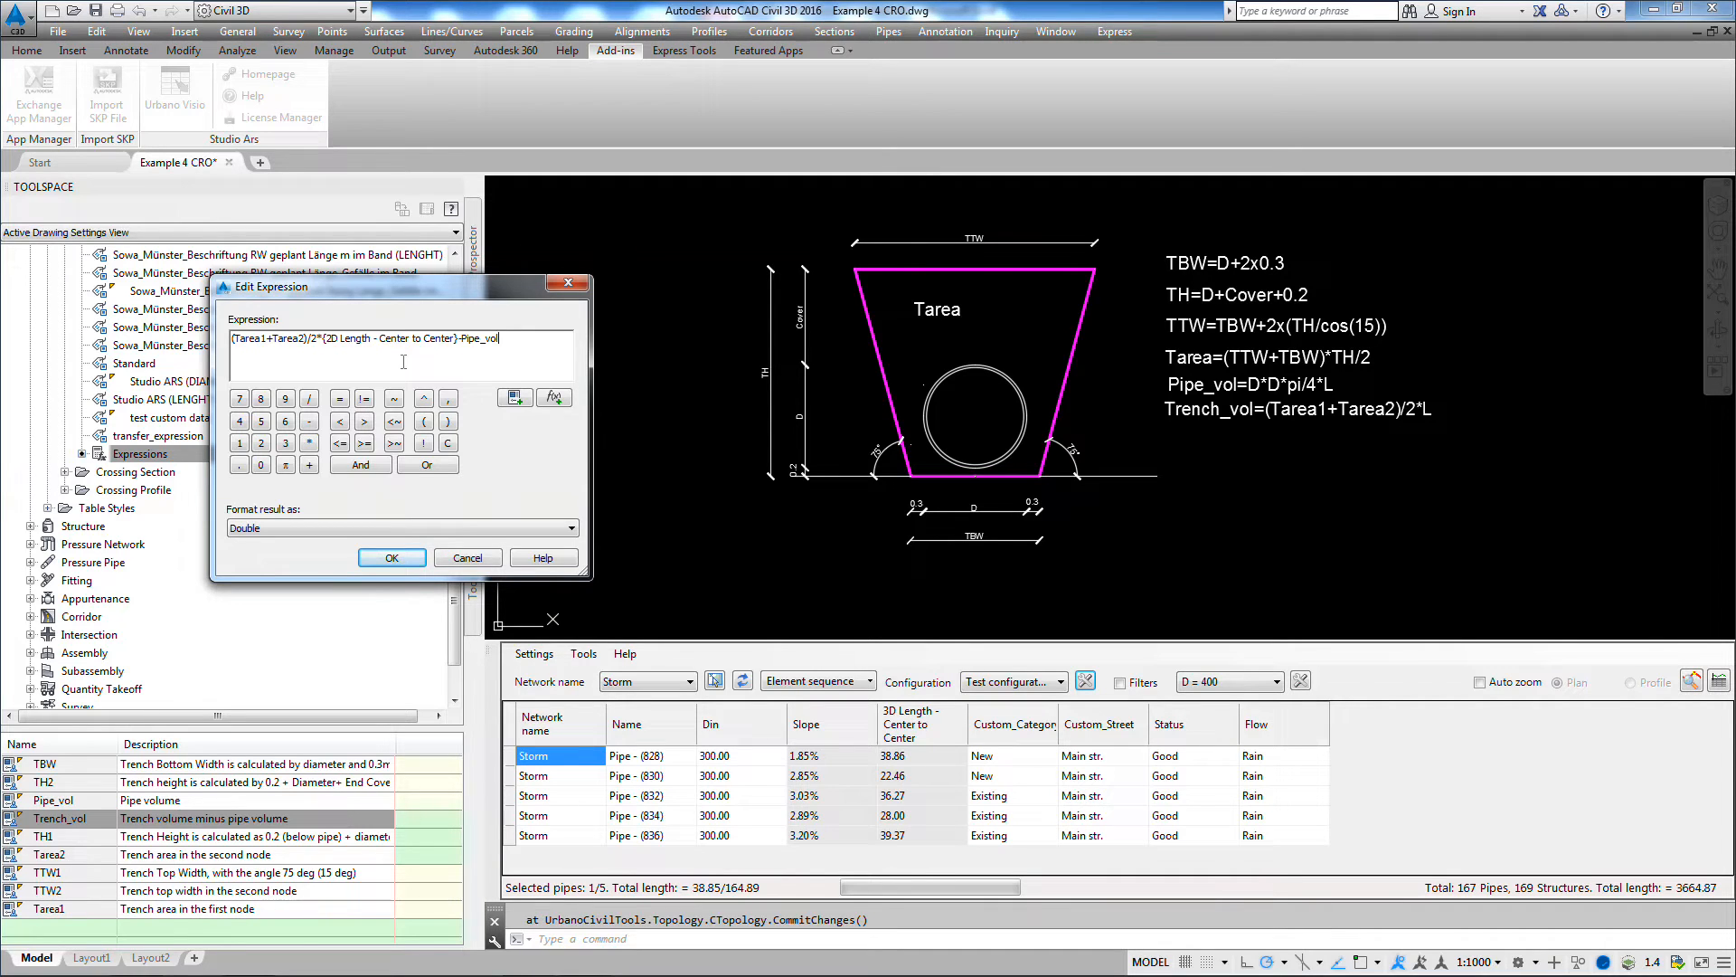
click(391, 557)
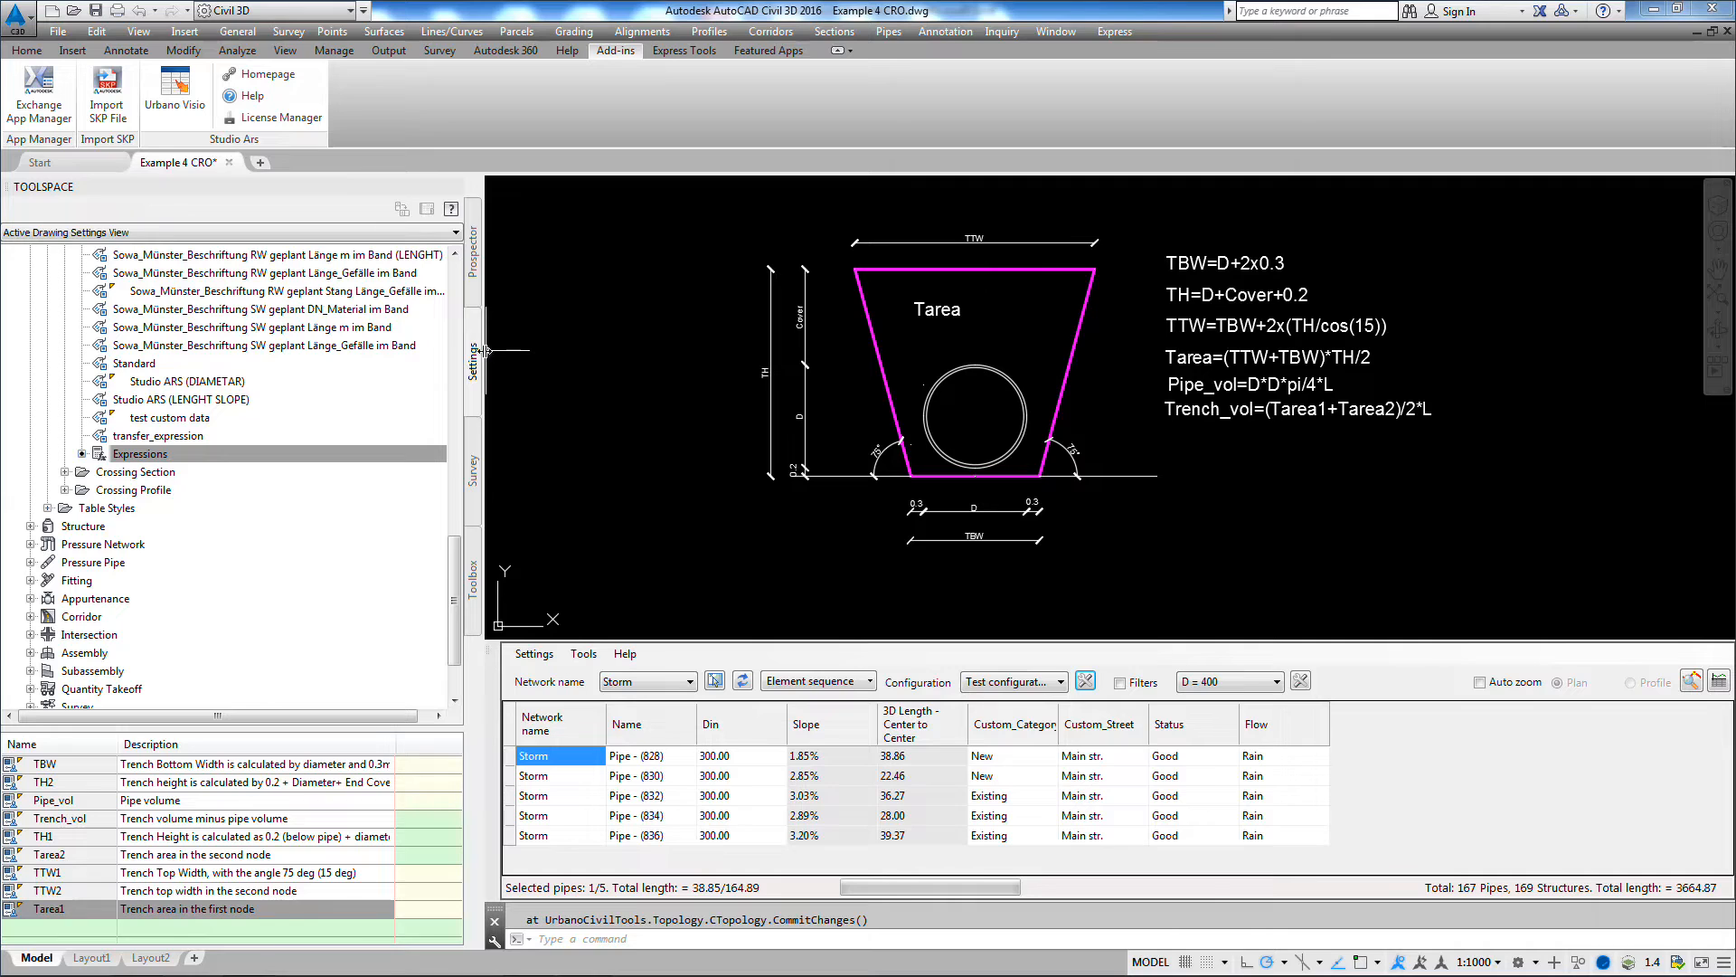
Step: Narrow the toolspace, then create a new pipe preview configuration and enter its name
drag(485, 351, 271, 371)
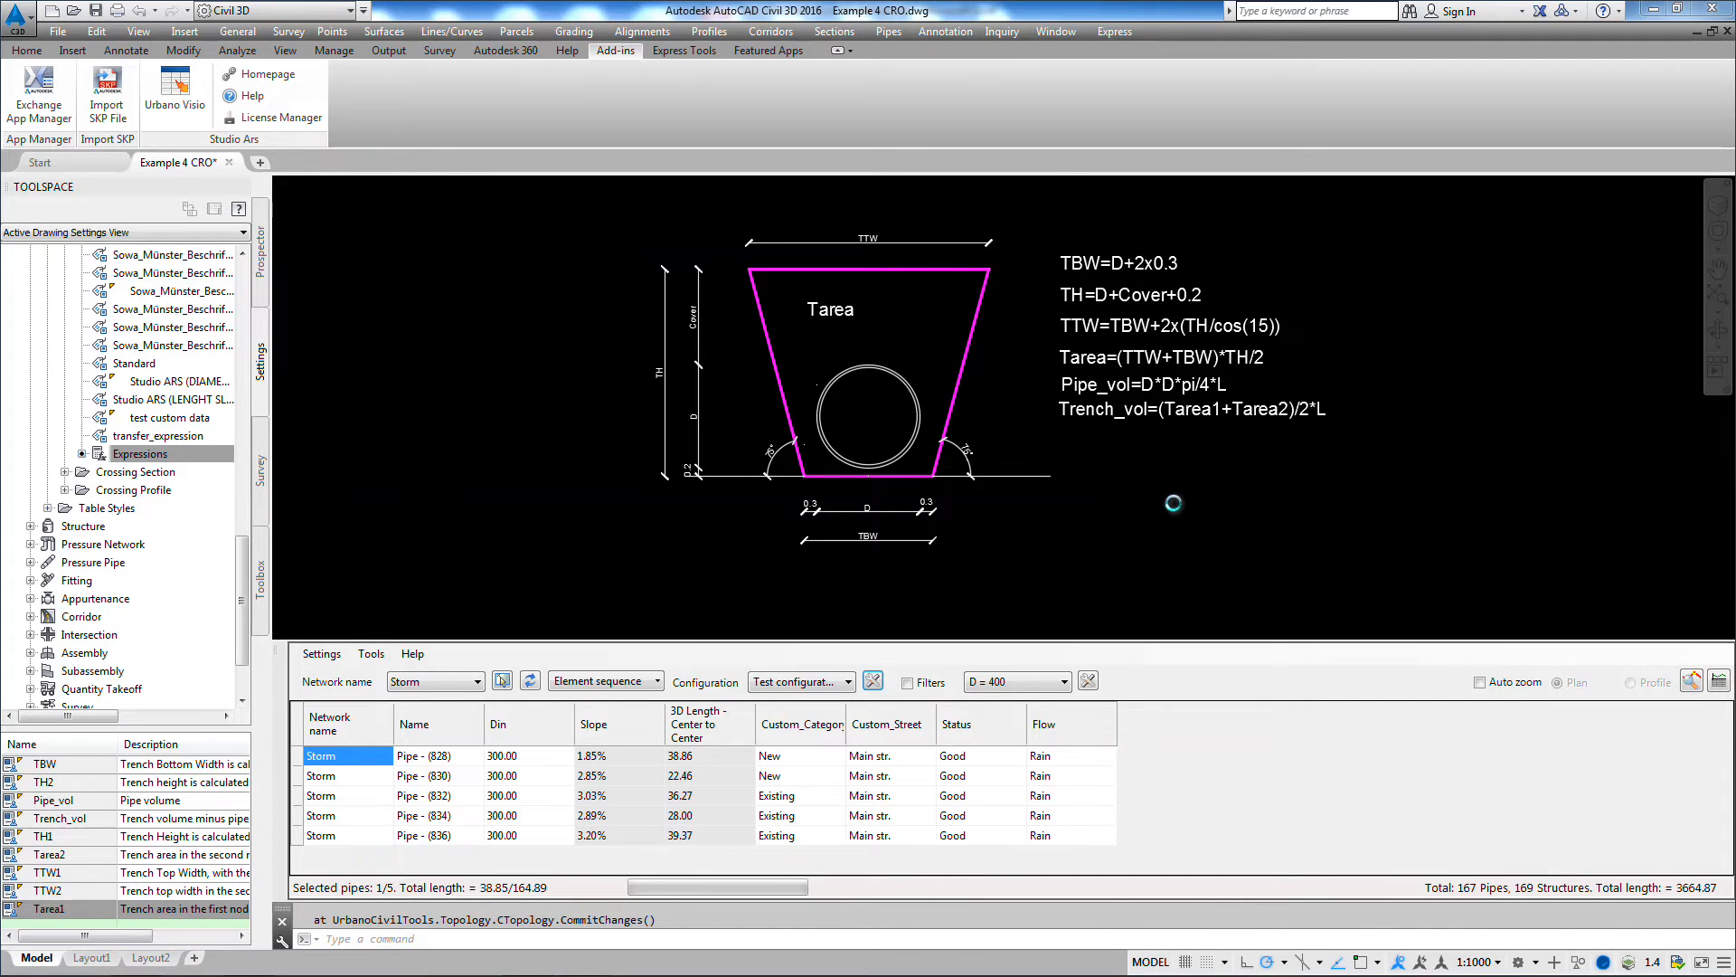
scroll(1172, 500, down, 5)
scroll(1173, 503, down, 4)
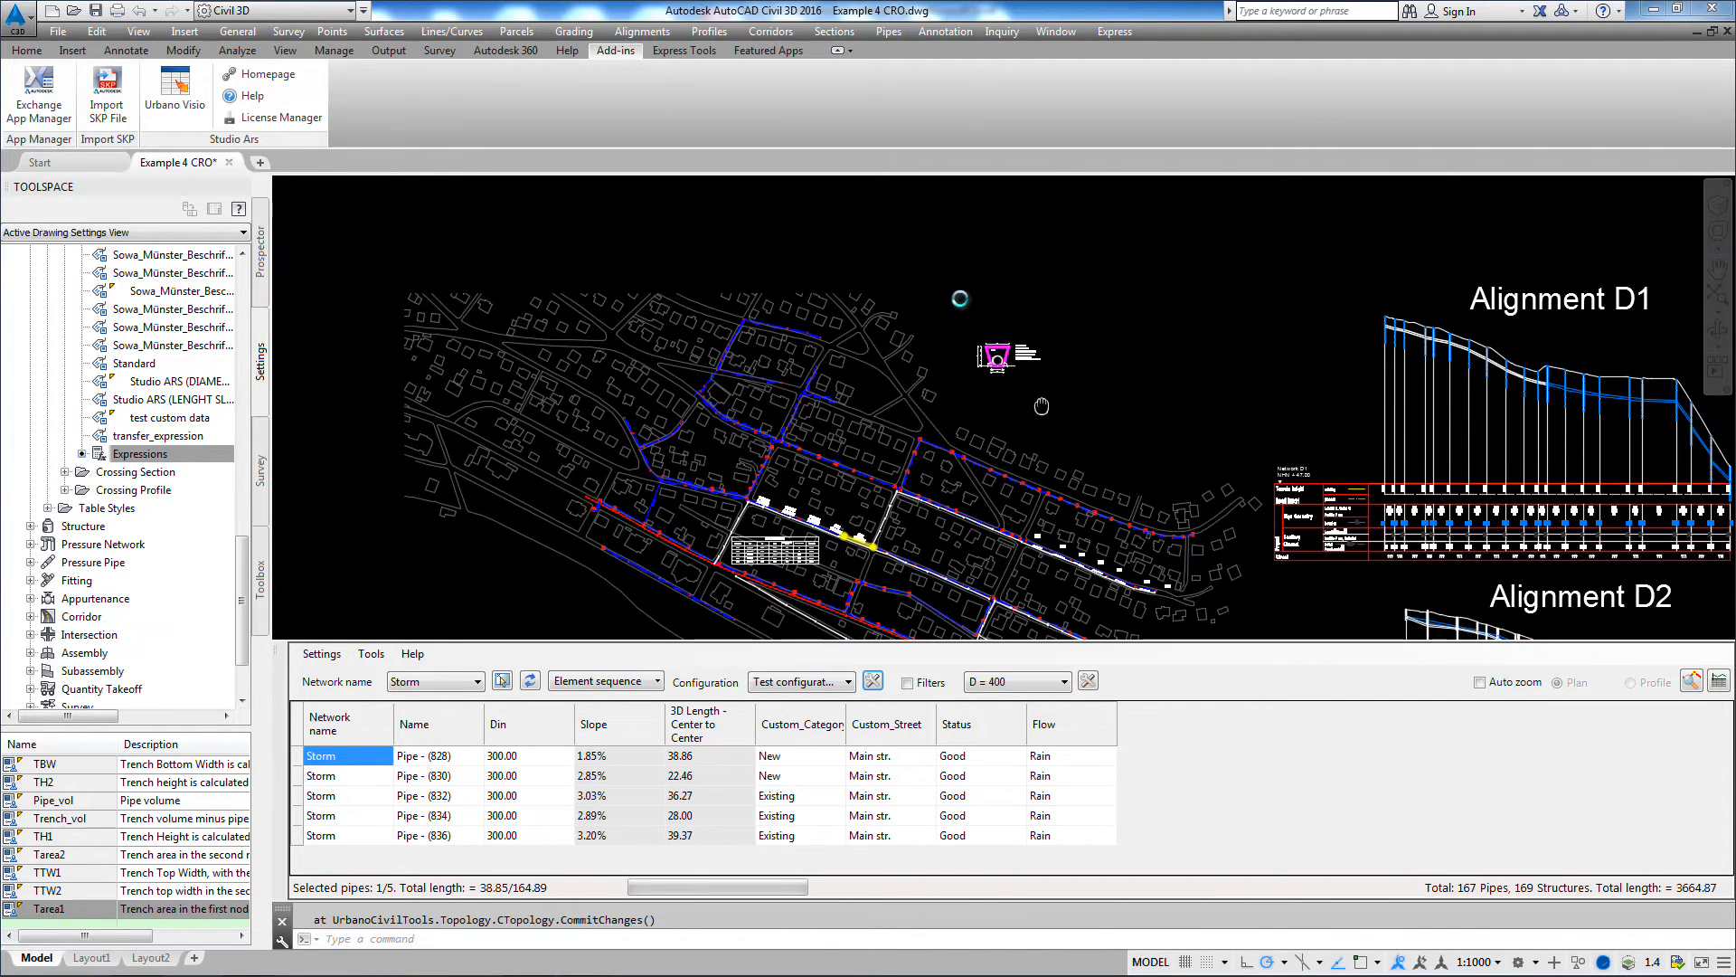
click(874, 683)
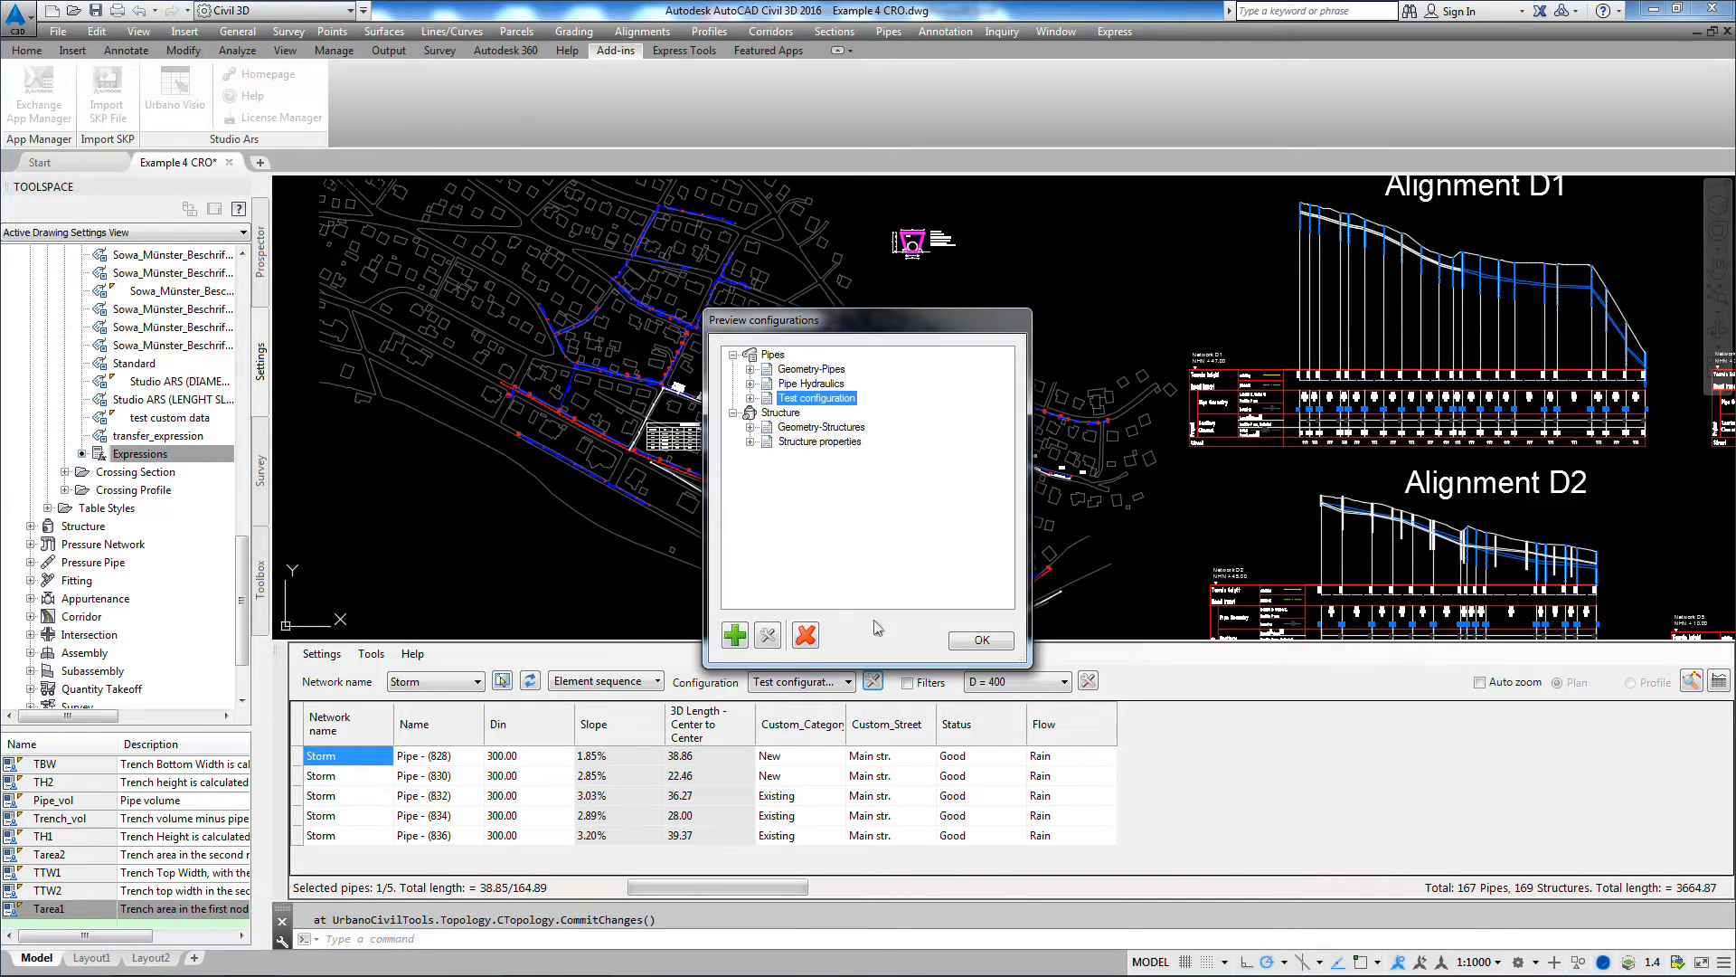
click(738, 636)
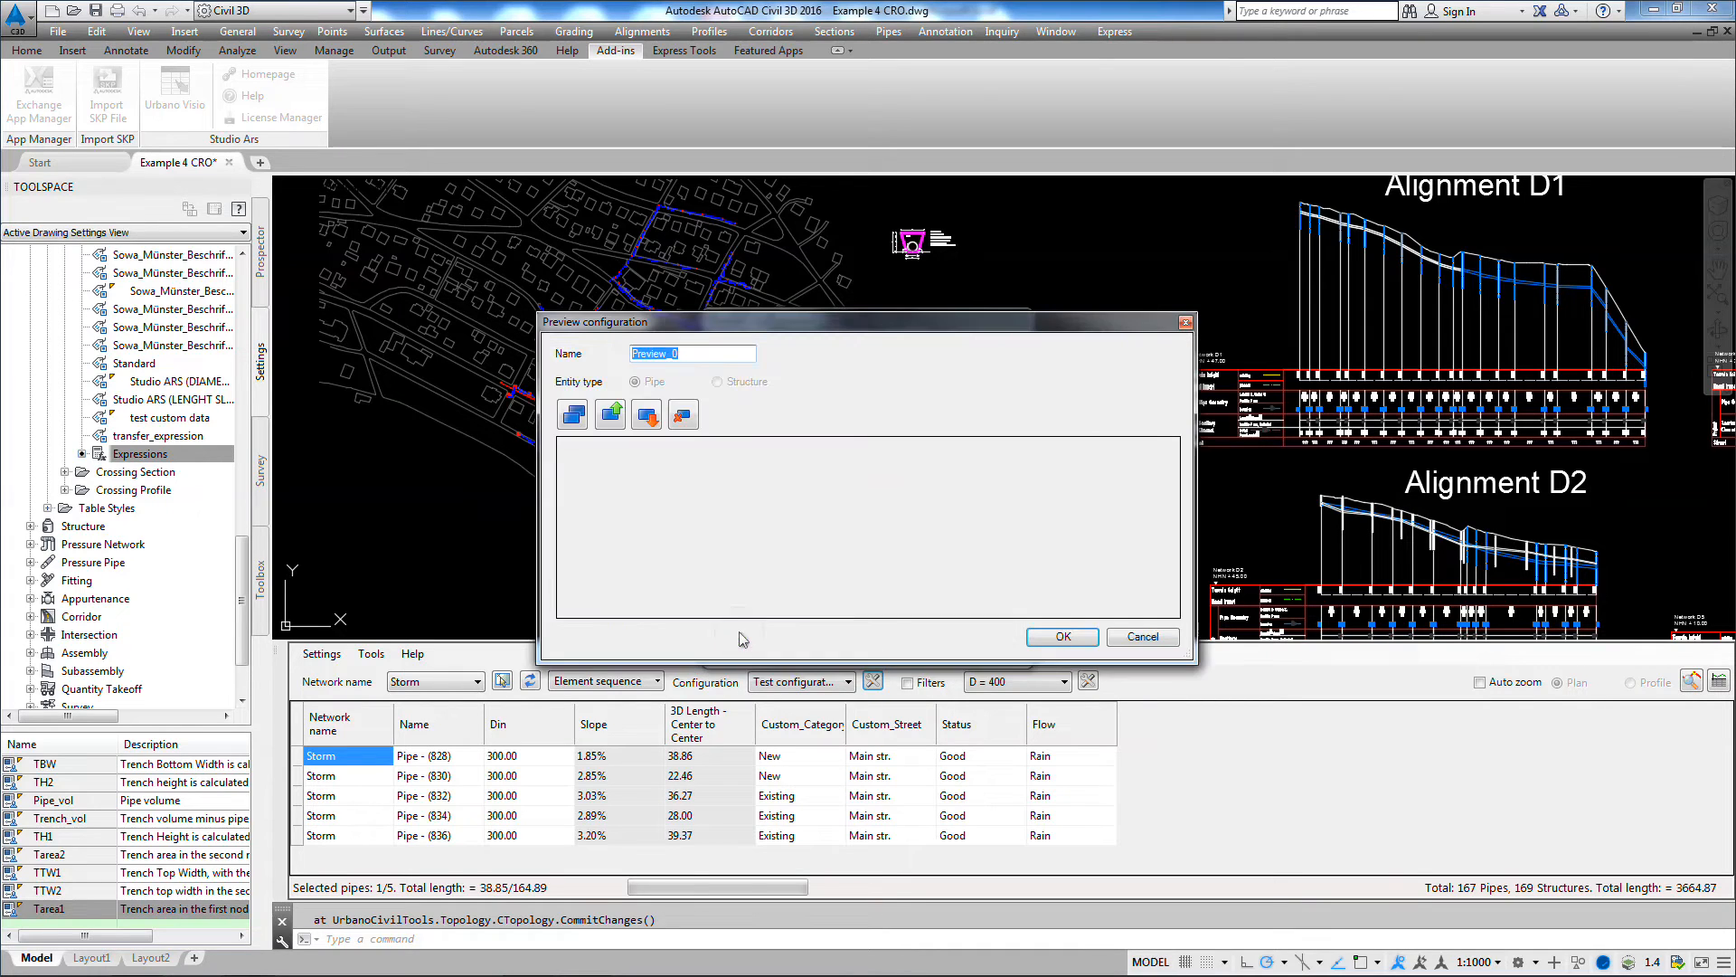
text(Expressions)
Step: Add the whole Expressions group of data to the new pipe preview configuration and accept the configuration
click(577, 417)
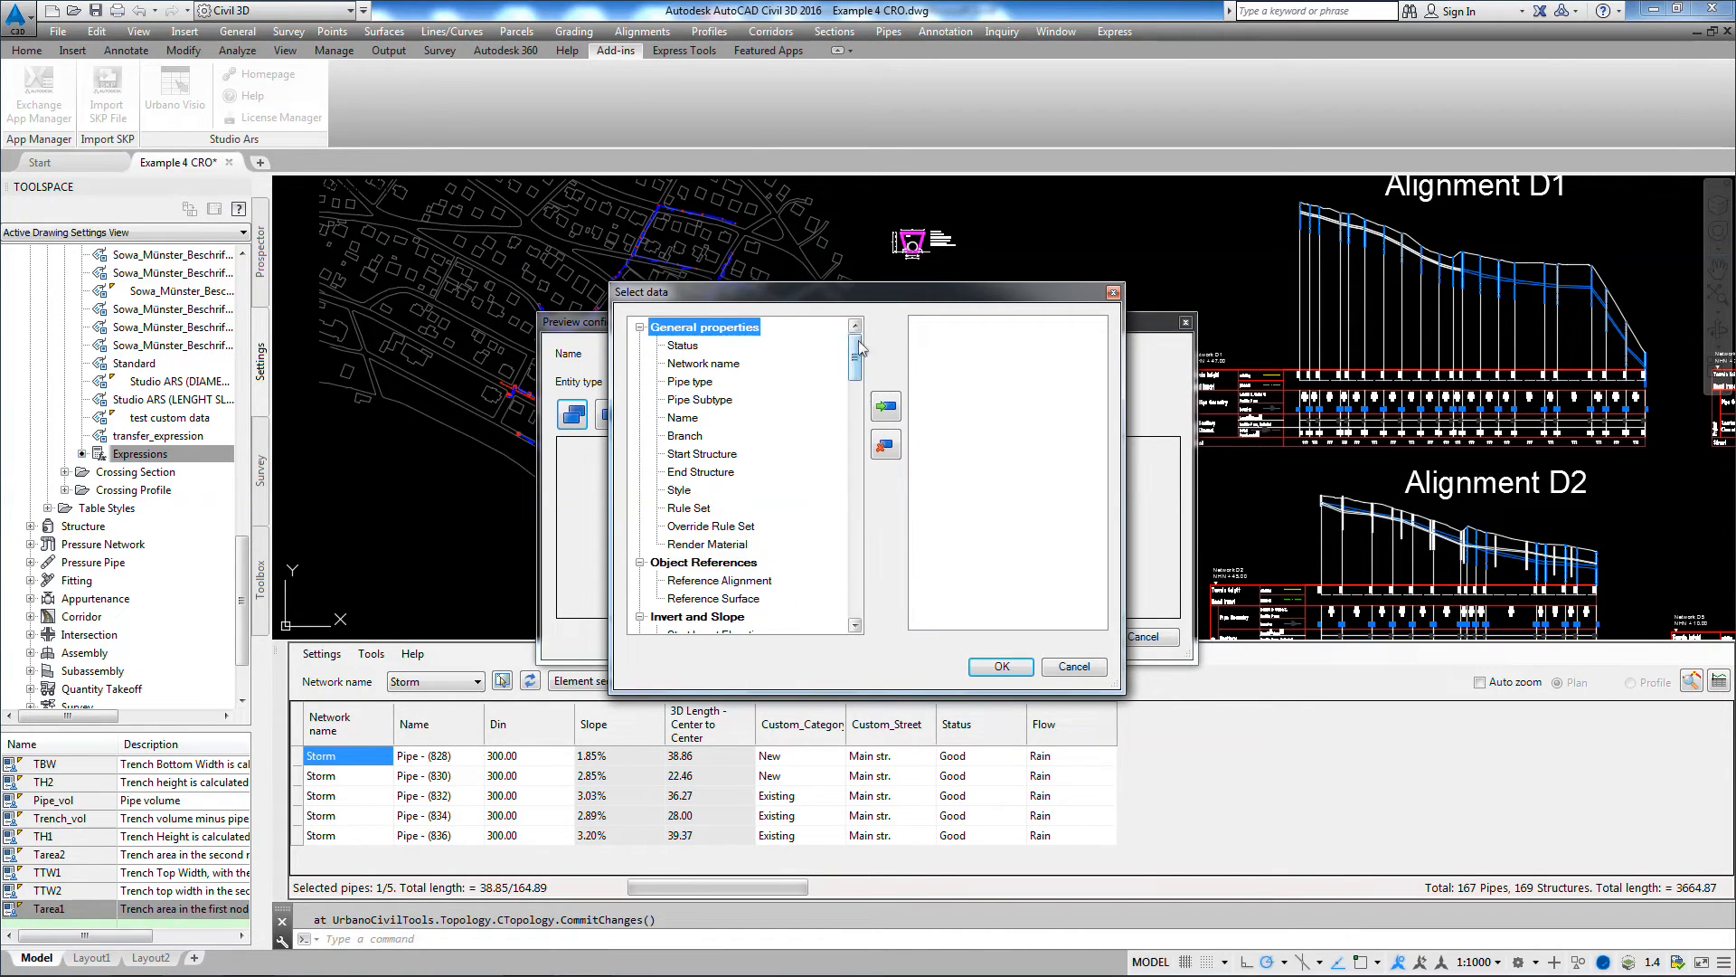
drag(855, 360, 860, 588)
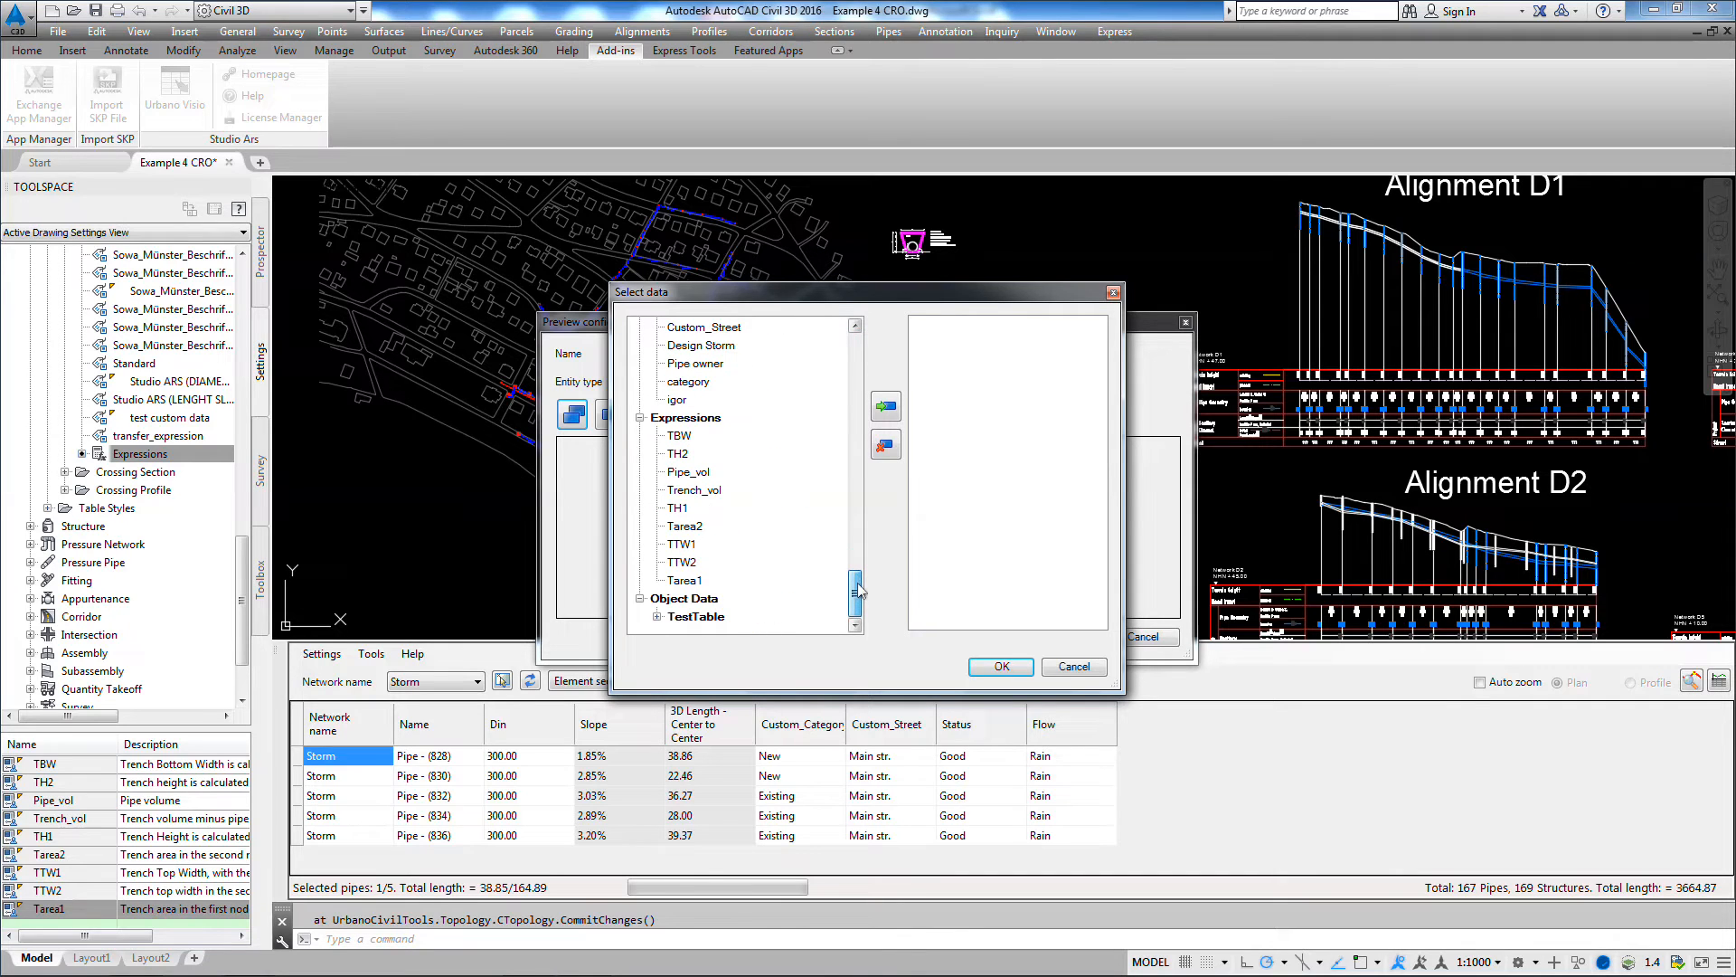
click(692, 423)
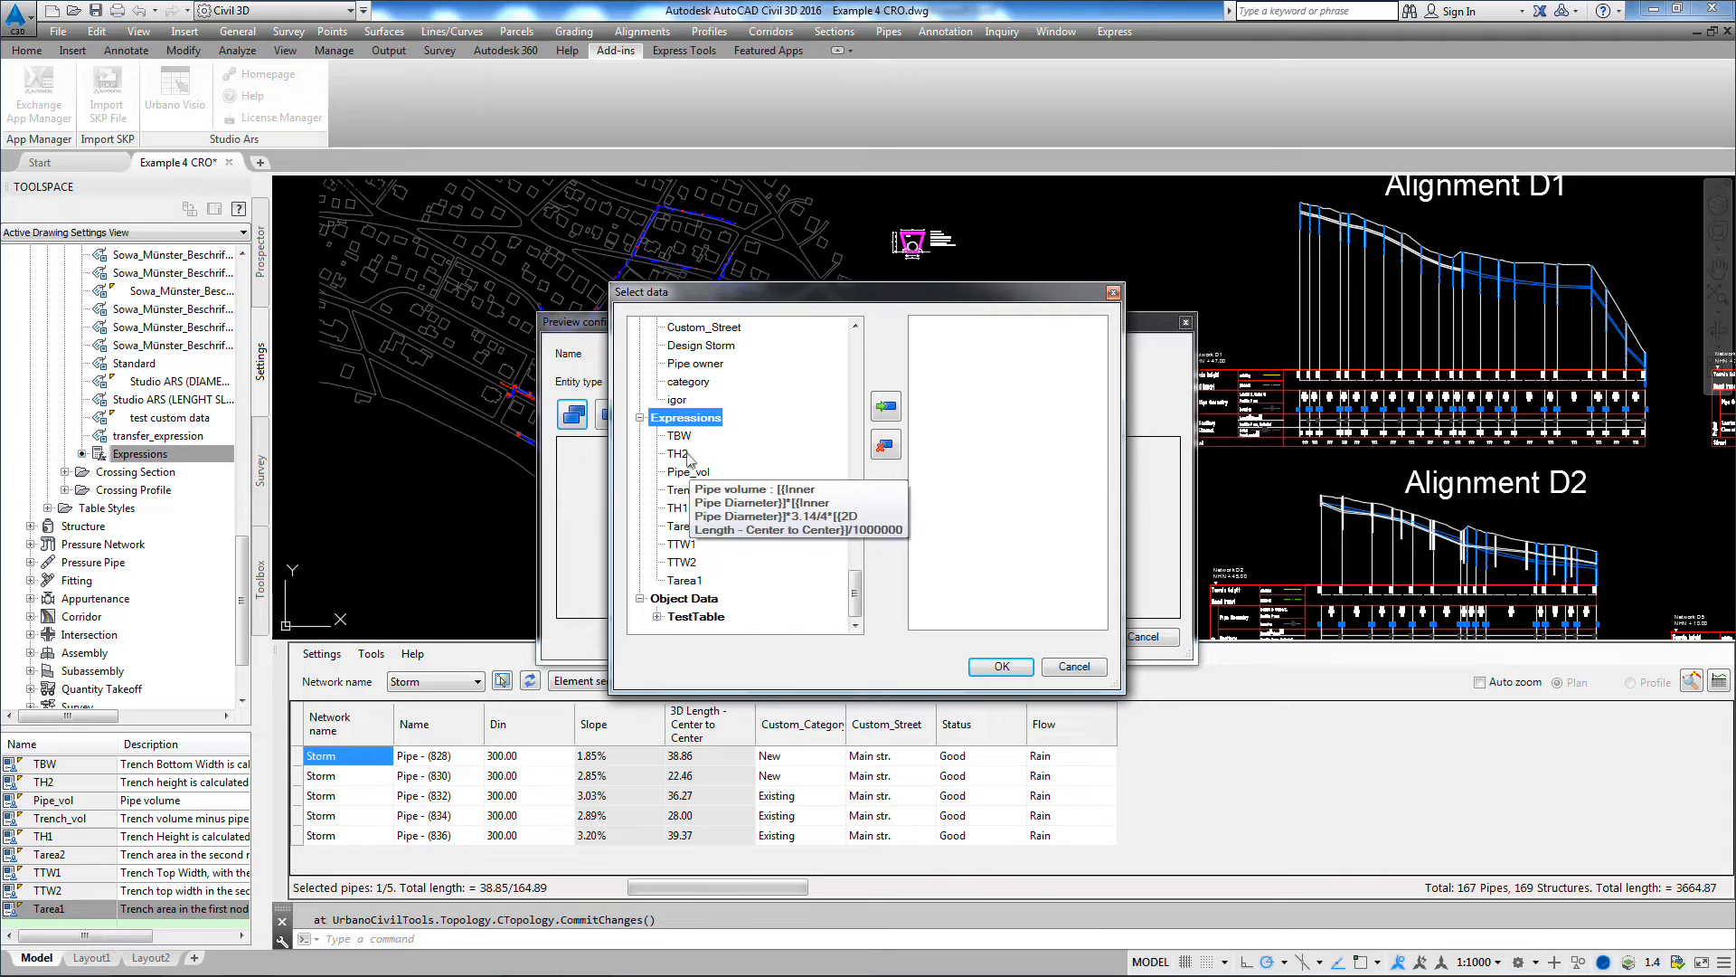
mouse_move(692, 588)
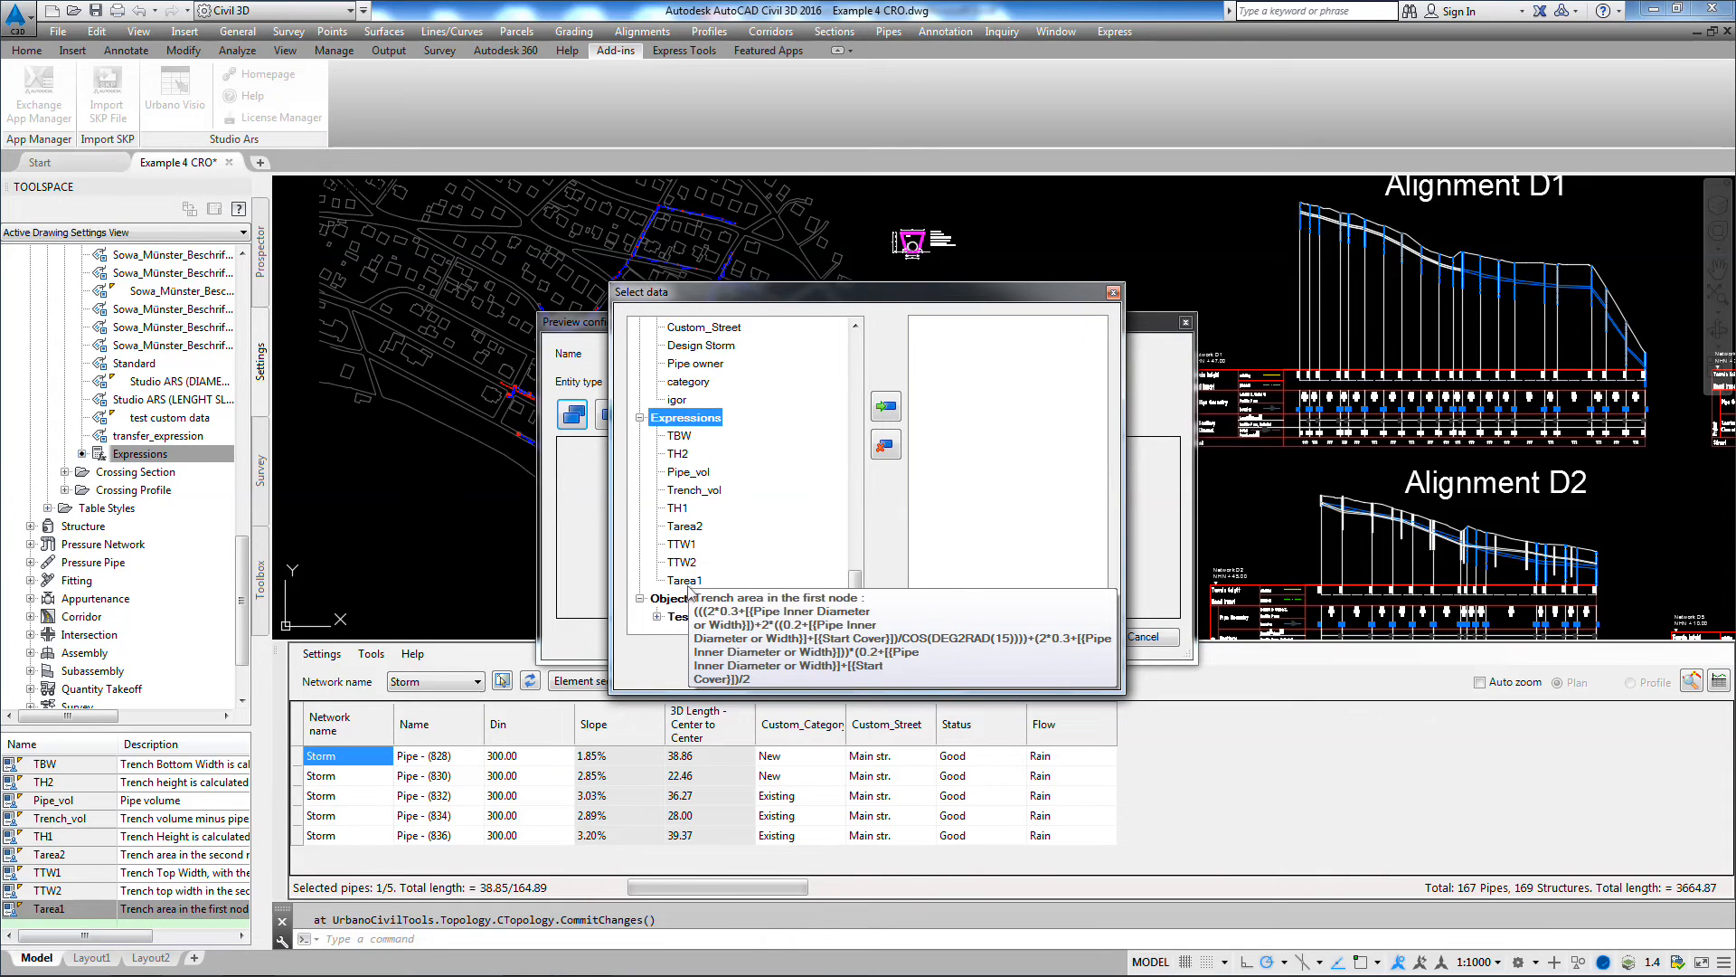
mouse_move(735, 482)
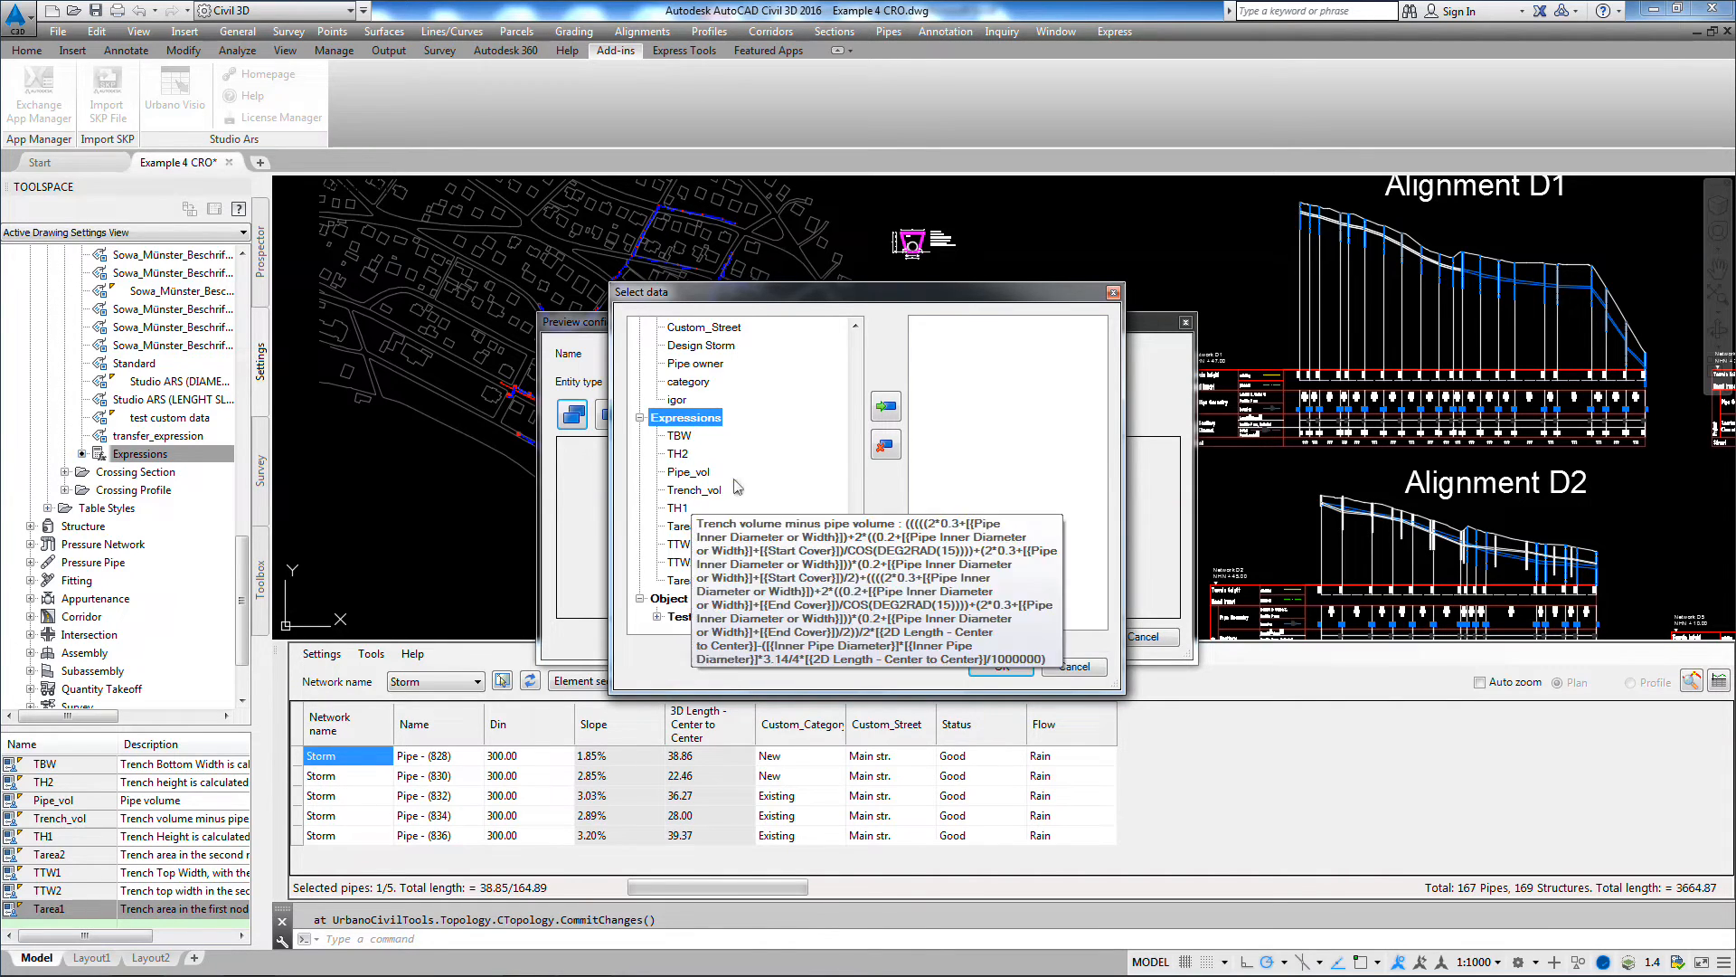
click(885, 406)
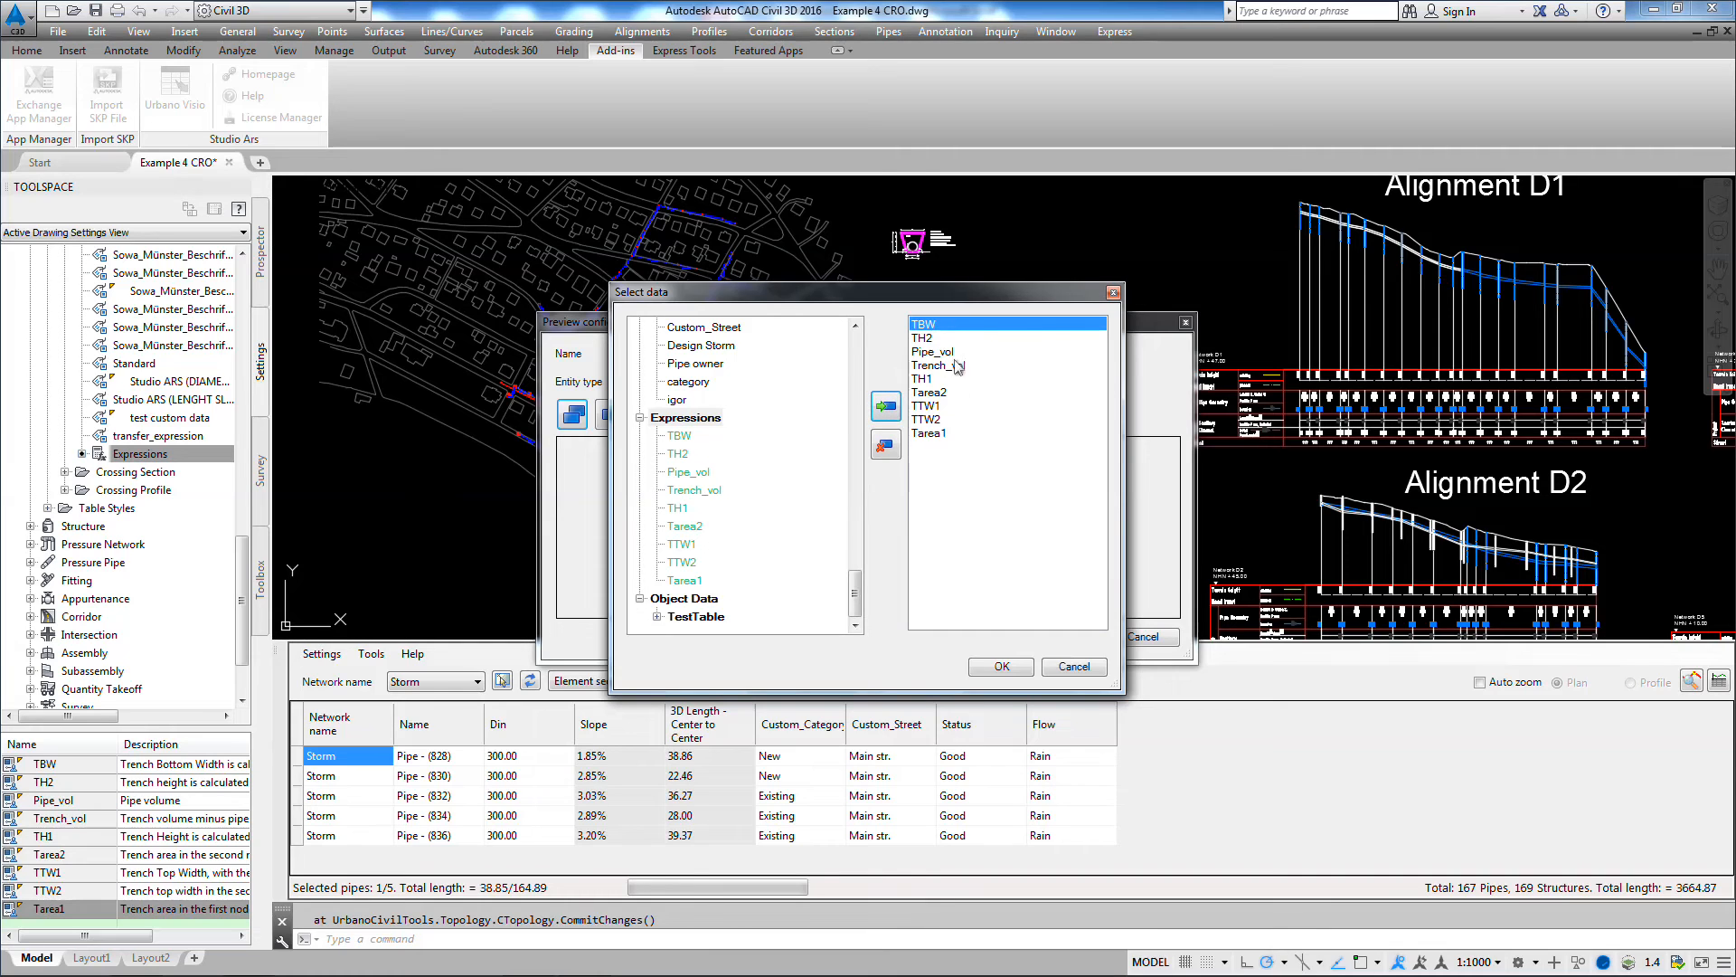
click(1002, 666)
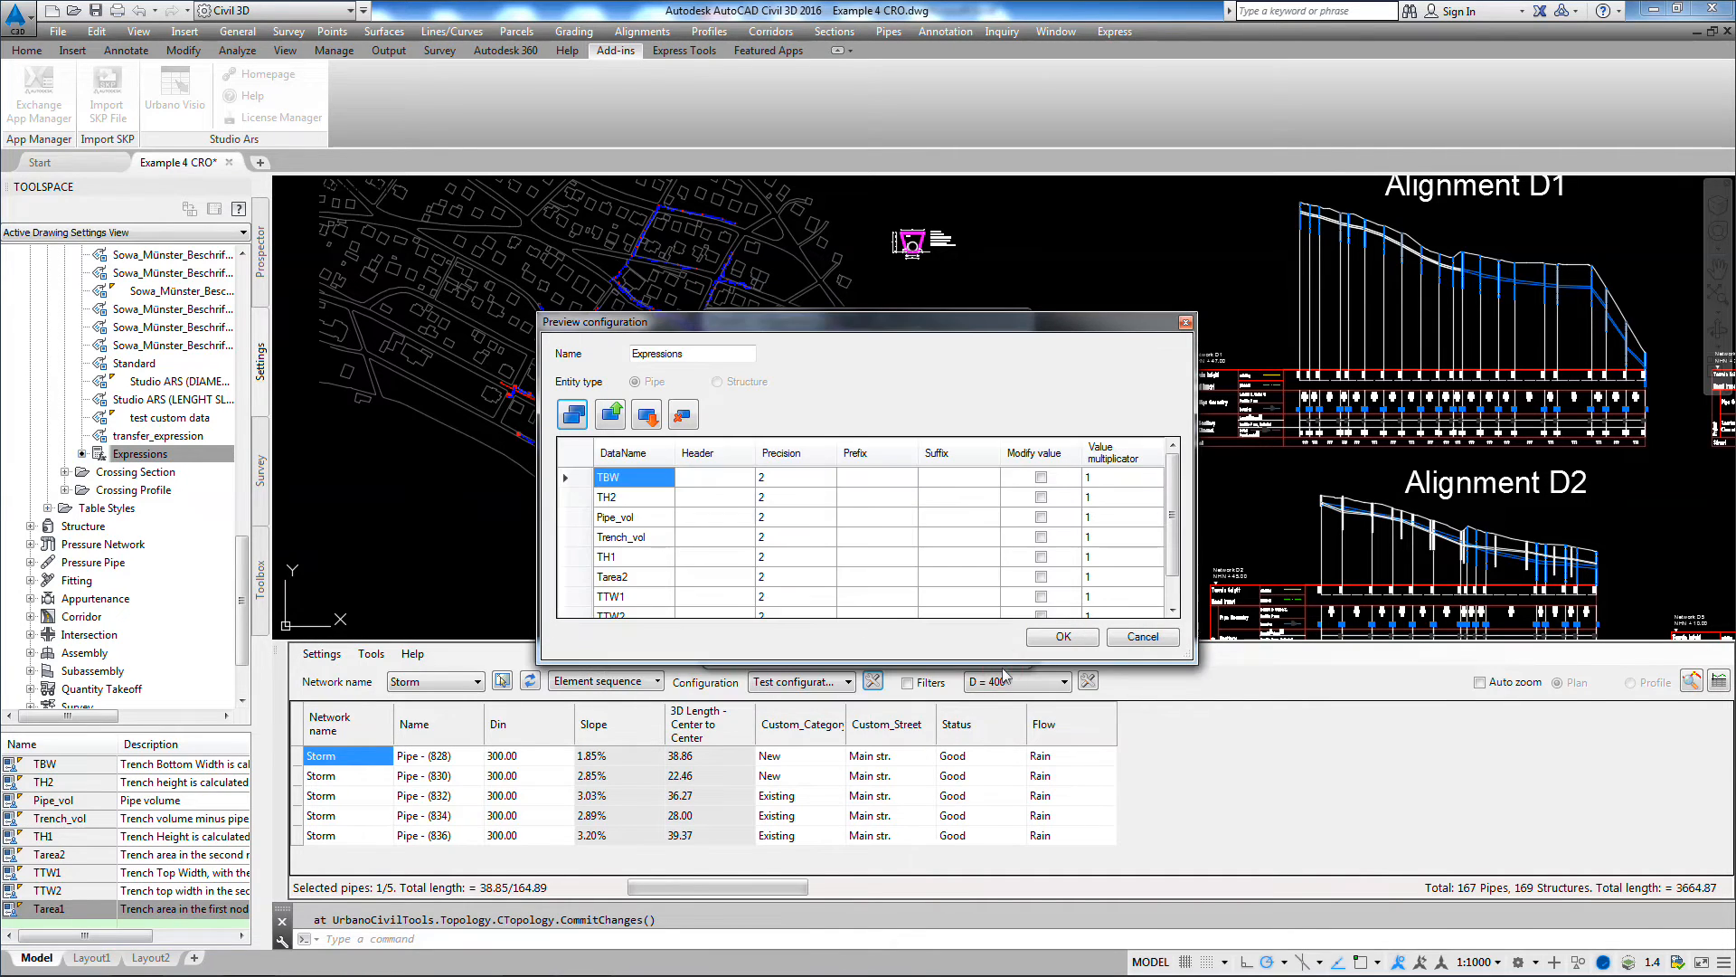
click(1064, 637)
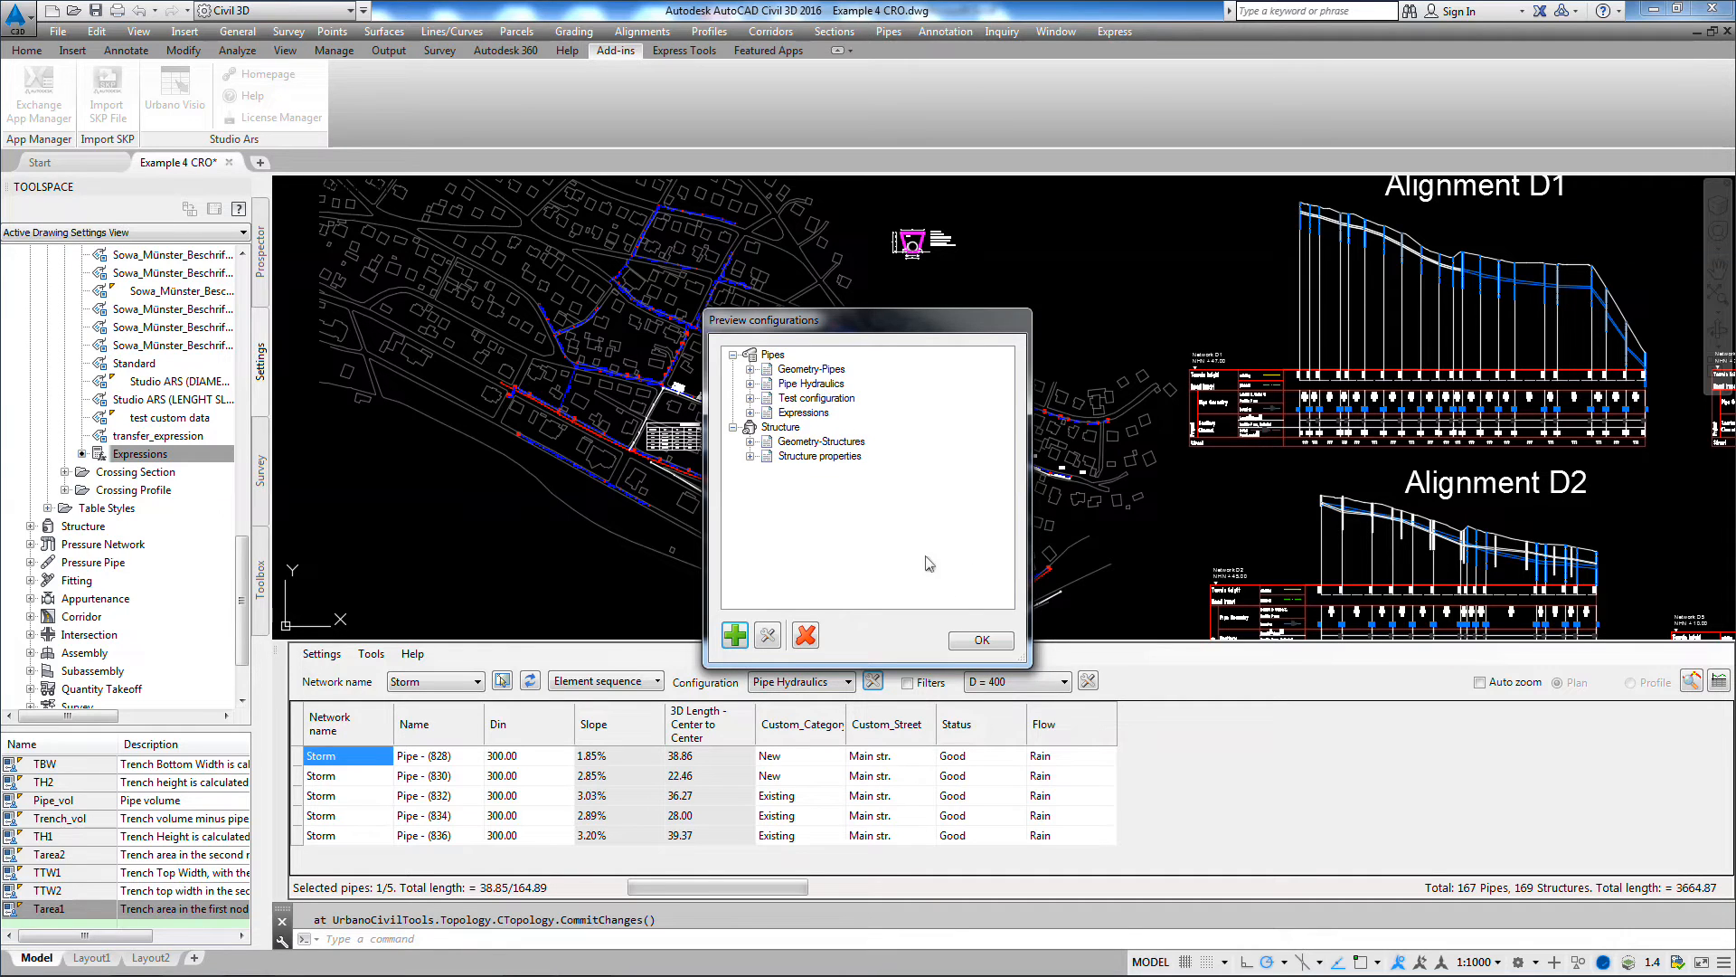
Step: Finish managing the preview configurations and show the Storm pipe table with the Expressions configuration
click(981, 638)
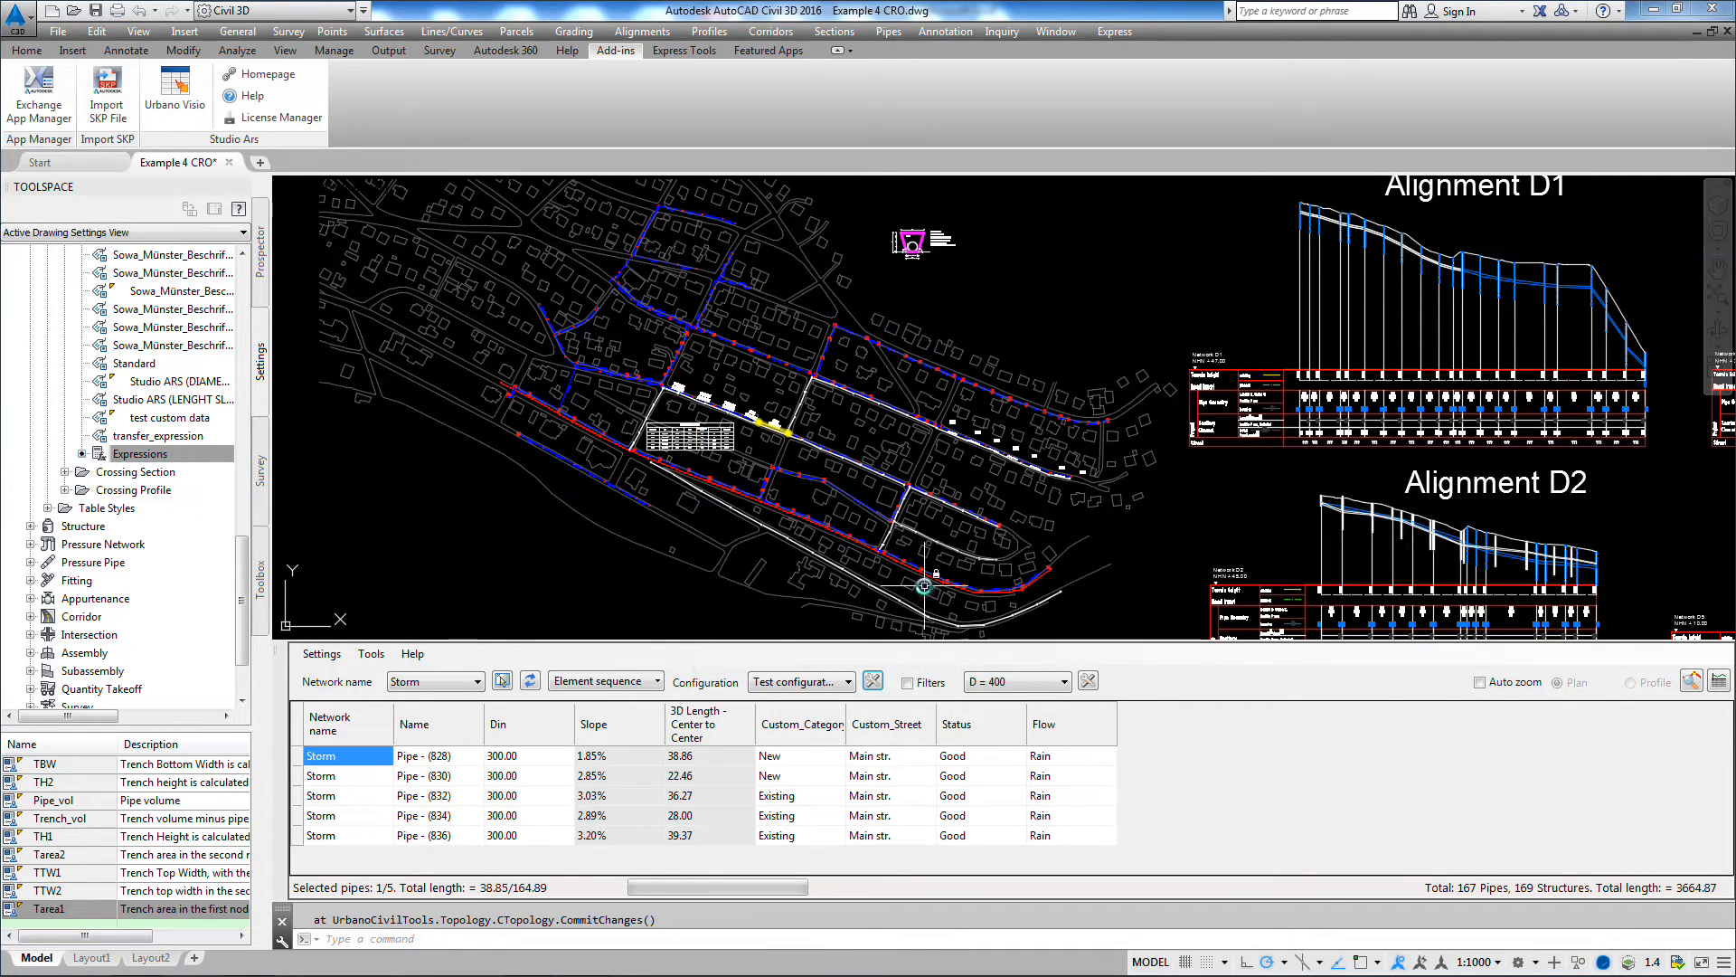
click(849, 682)
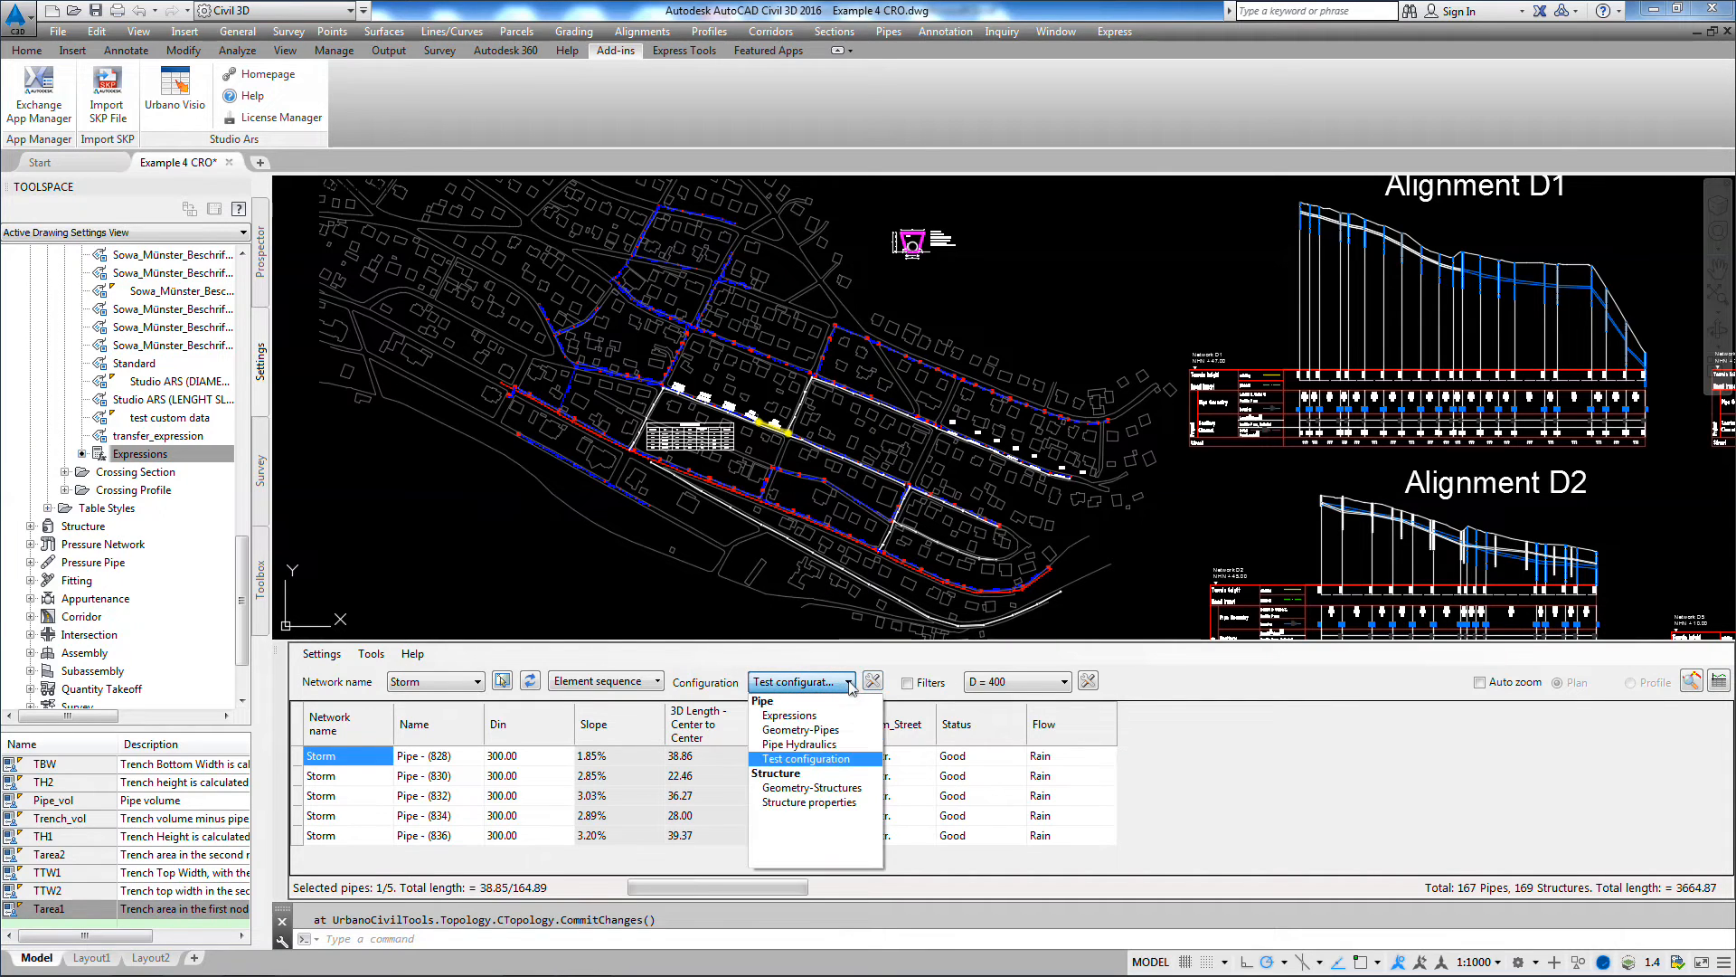
click(804, 717)
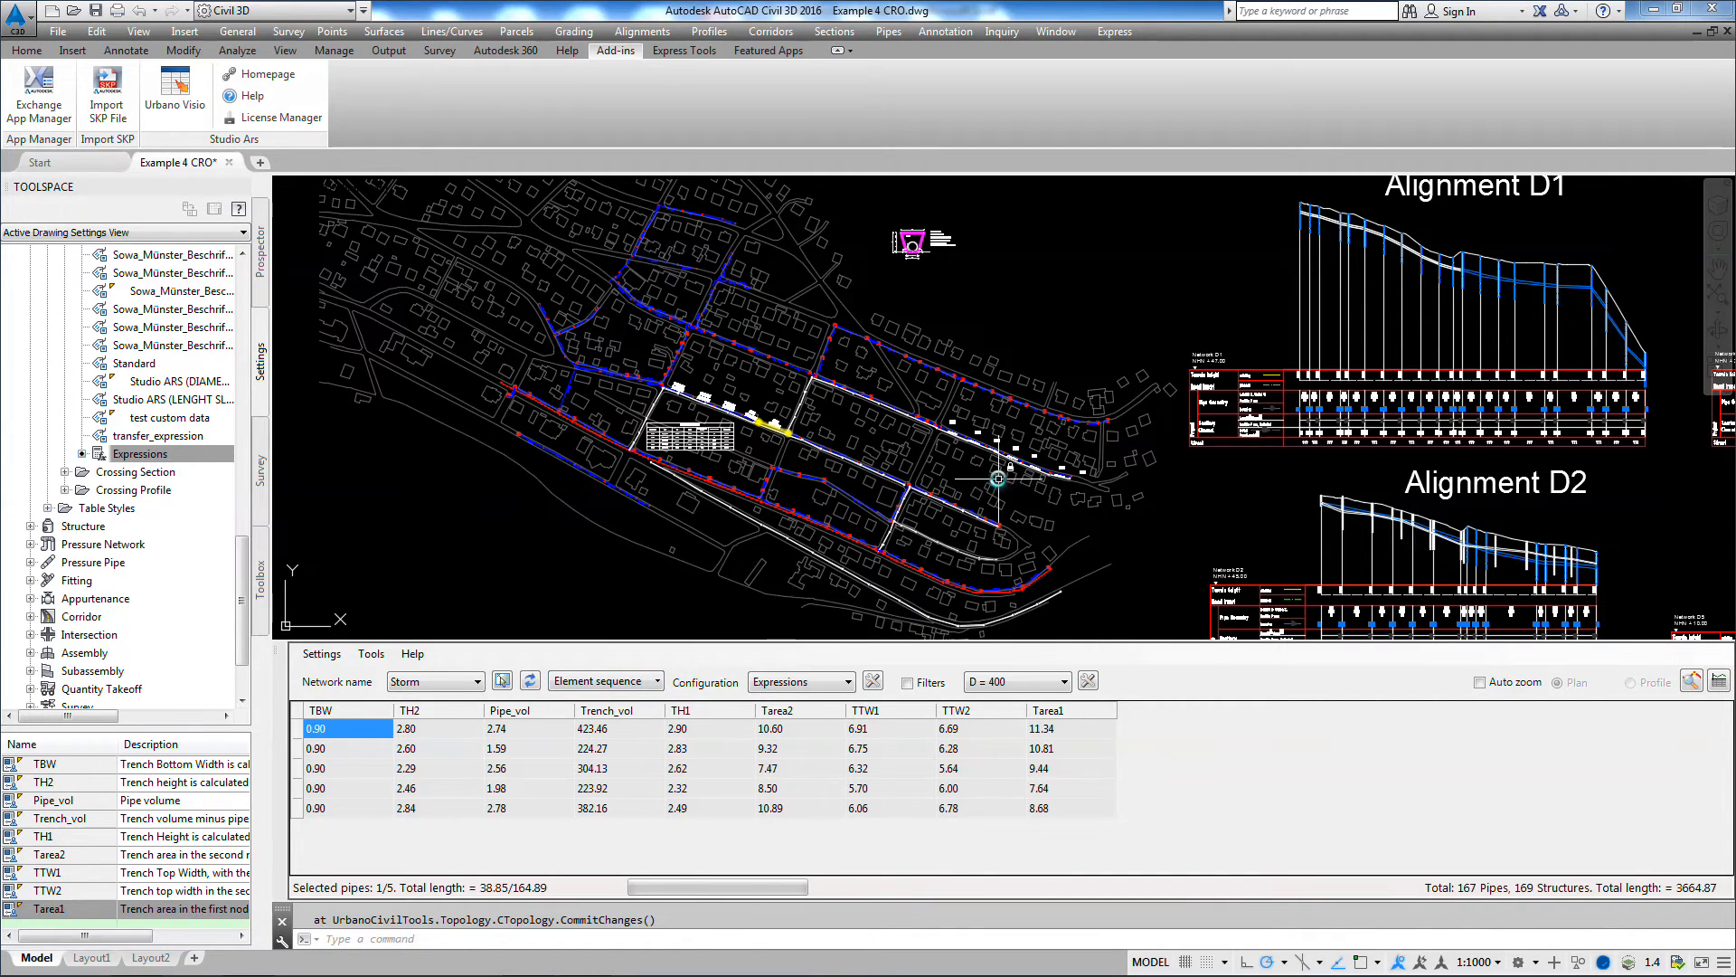
Step: Select a pipe sequence between two structures on the Storm branch above the St 7 label to read its trench values
scroll(1019, 370, up, 5)
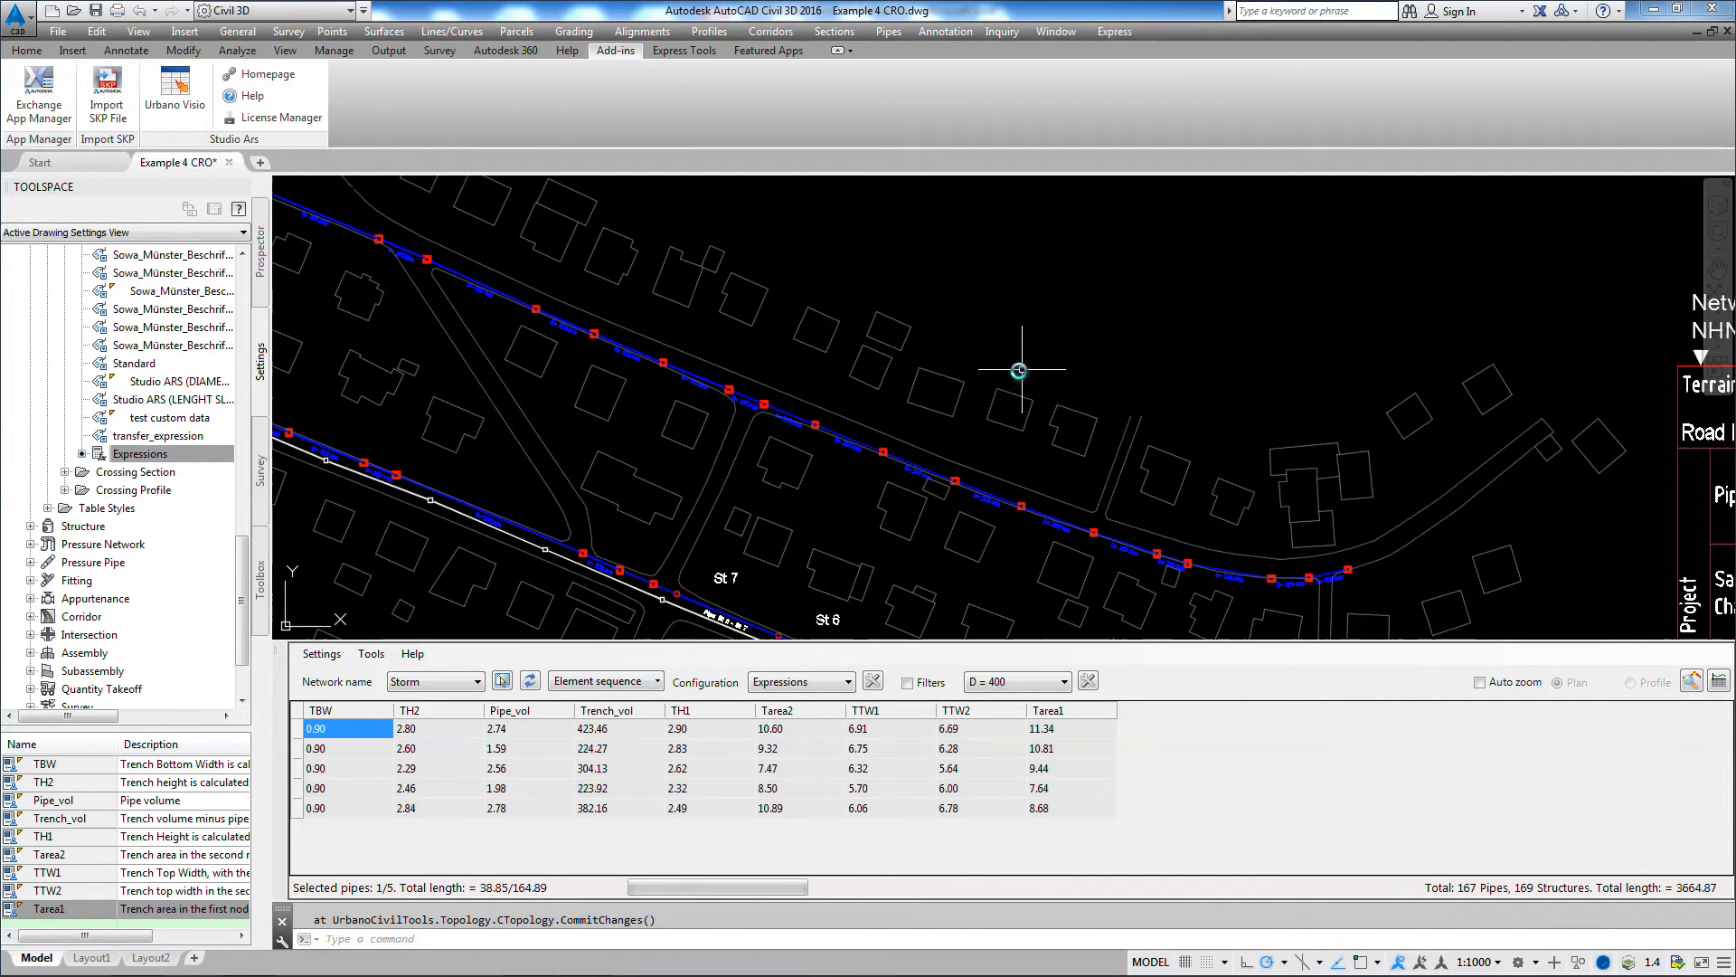
click(606, 681)
click(955, 481)
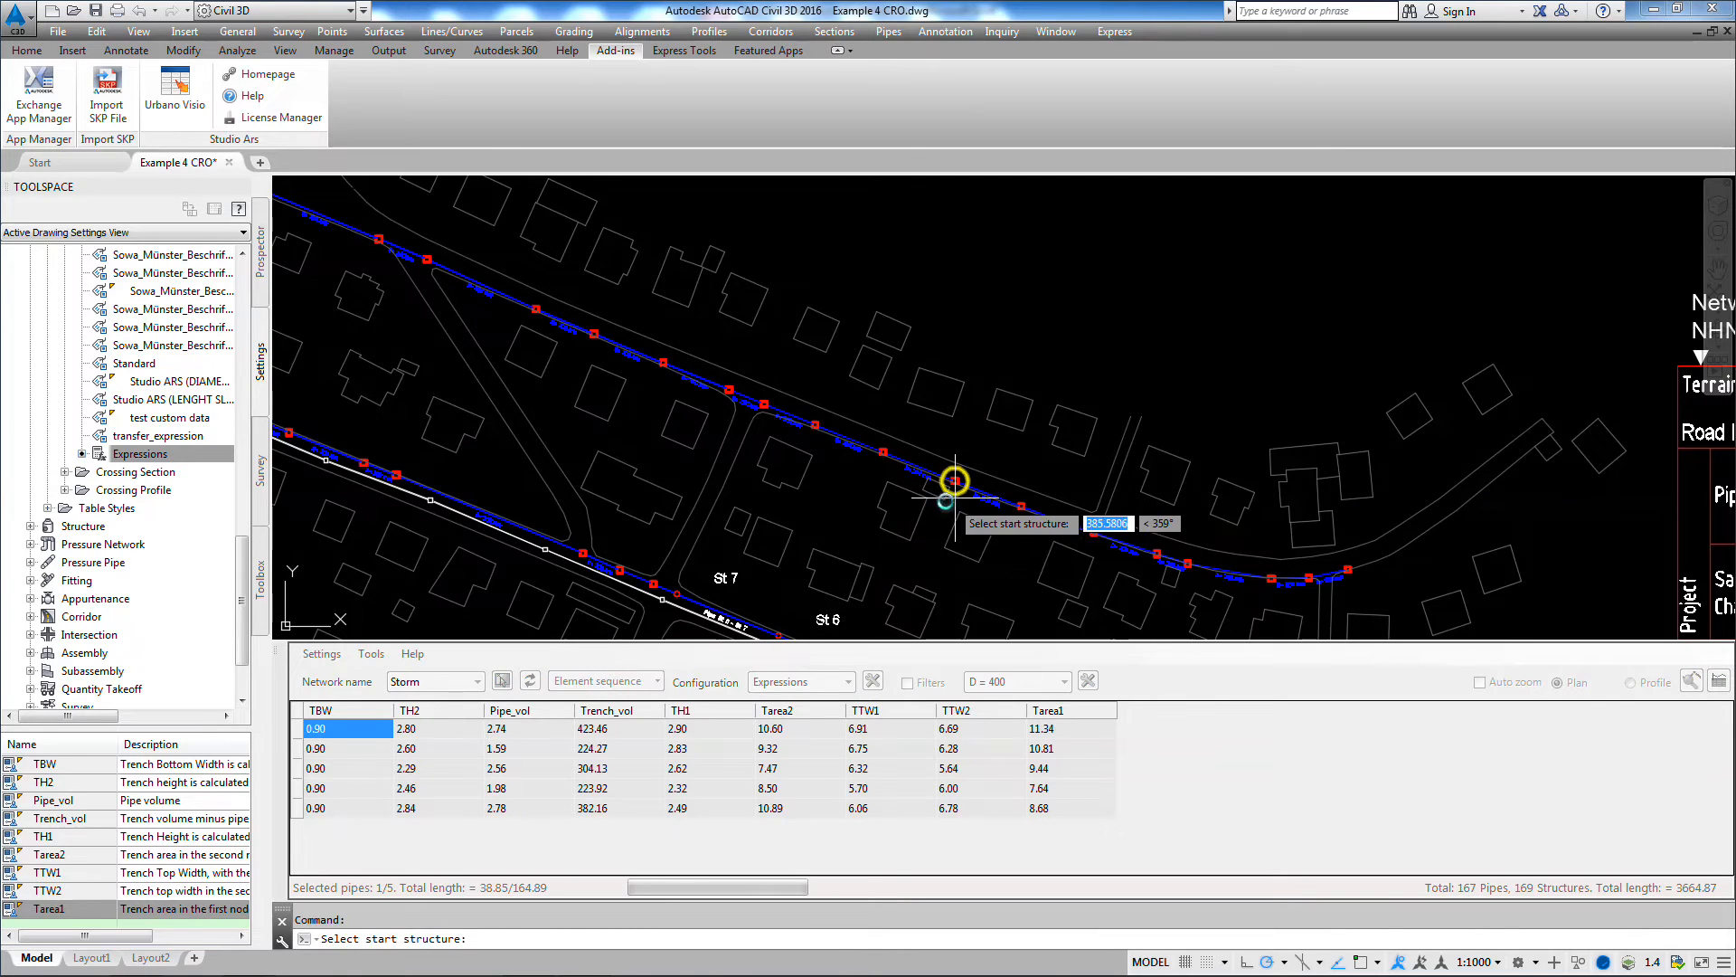
click(659, 358)
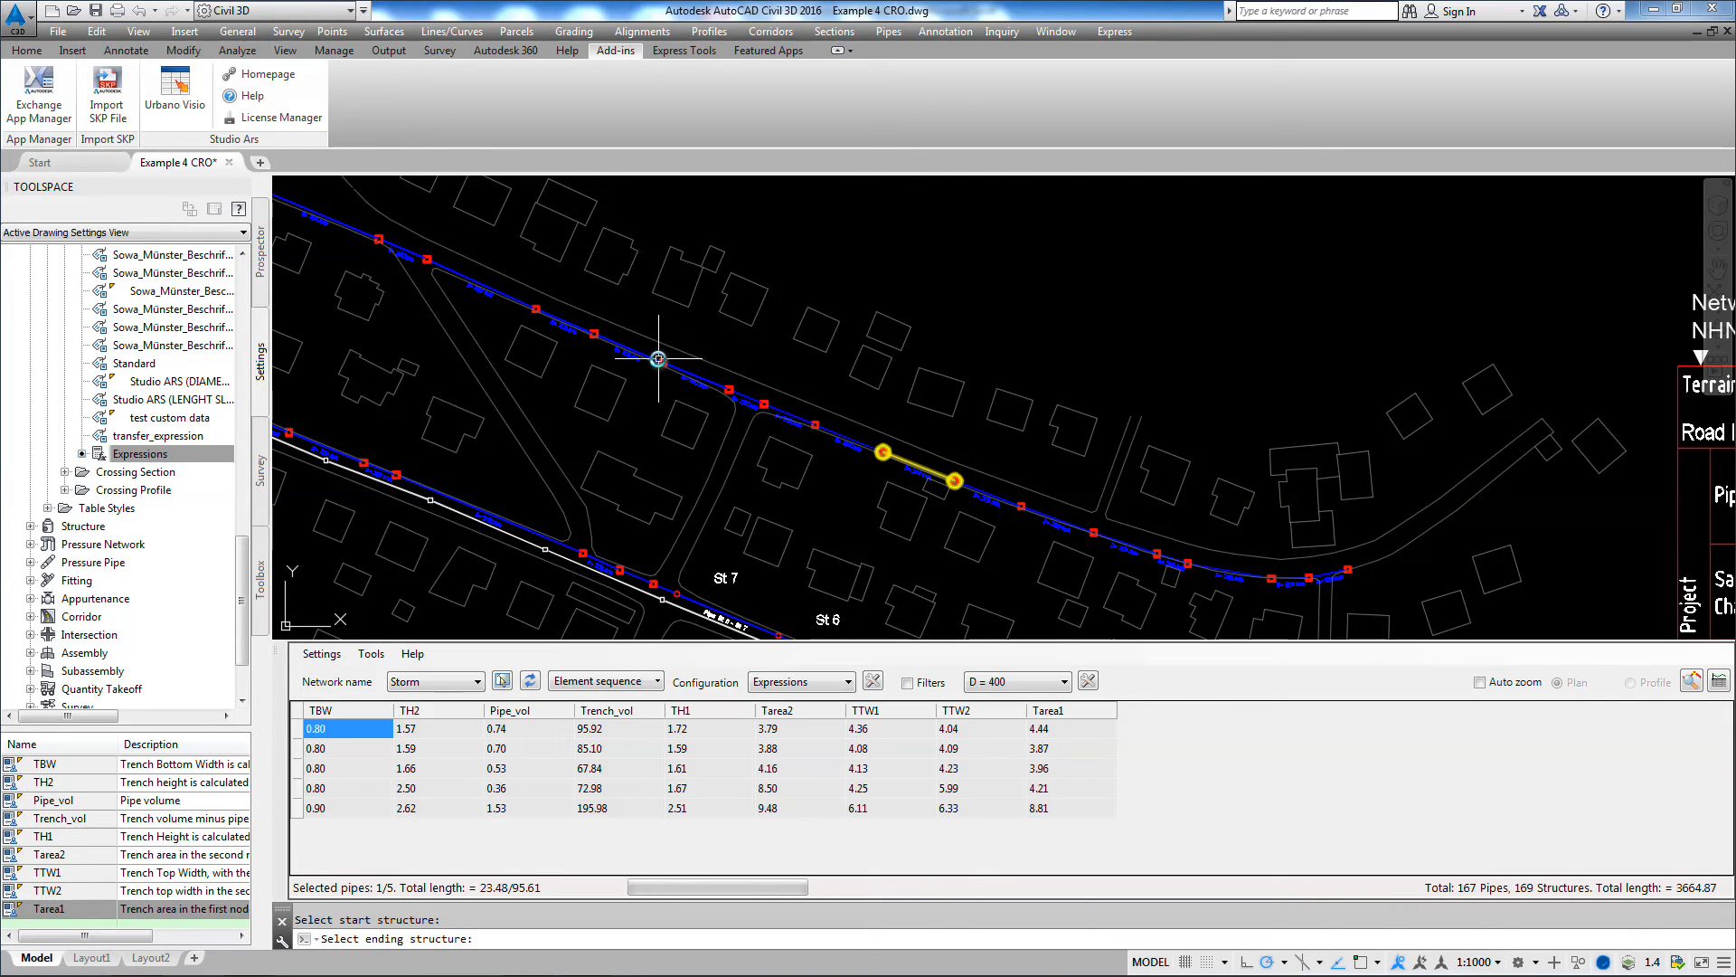
Step: Select another pipe sequence on the Storm branch running parallel above Main str. to view its trench expressions
scroll(748, 462, down, 4)
middle_drag(580, 481, 923, 475)
scroll(922, 475, up, 2)
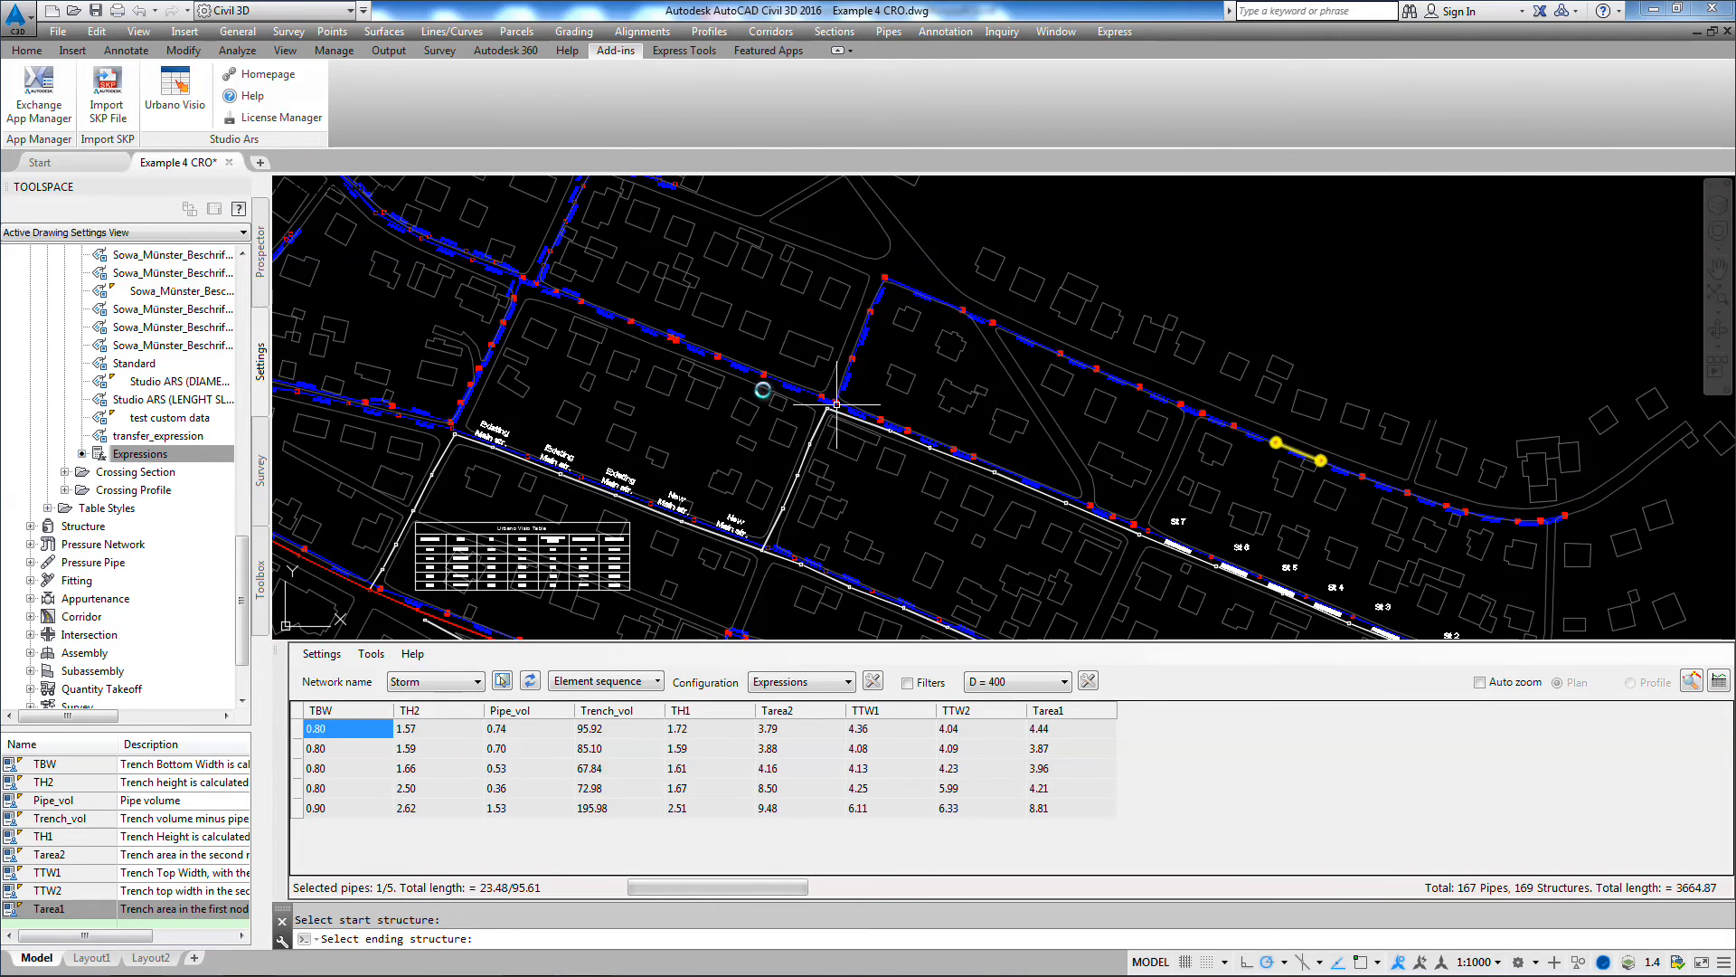
scroll(836, 404, up, 2)
click(599, 681)
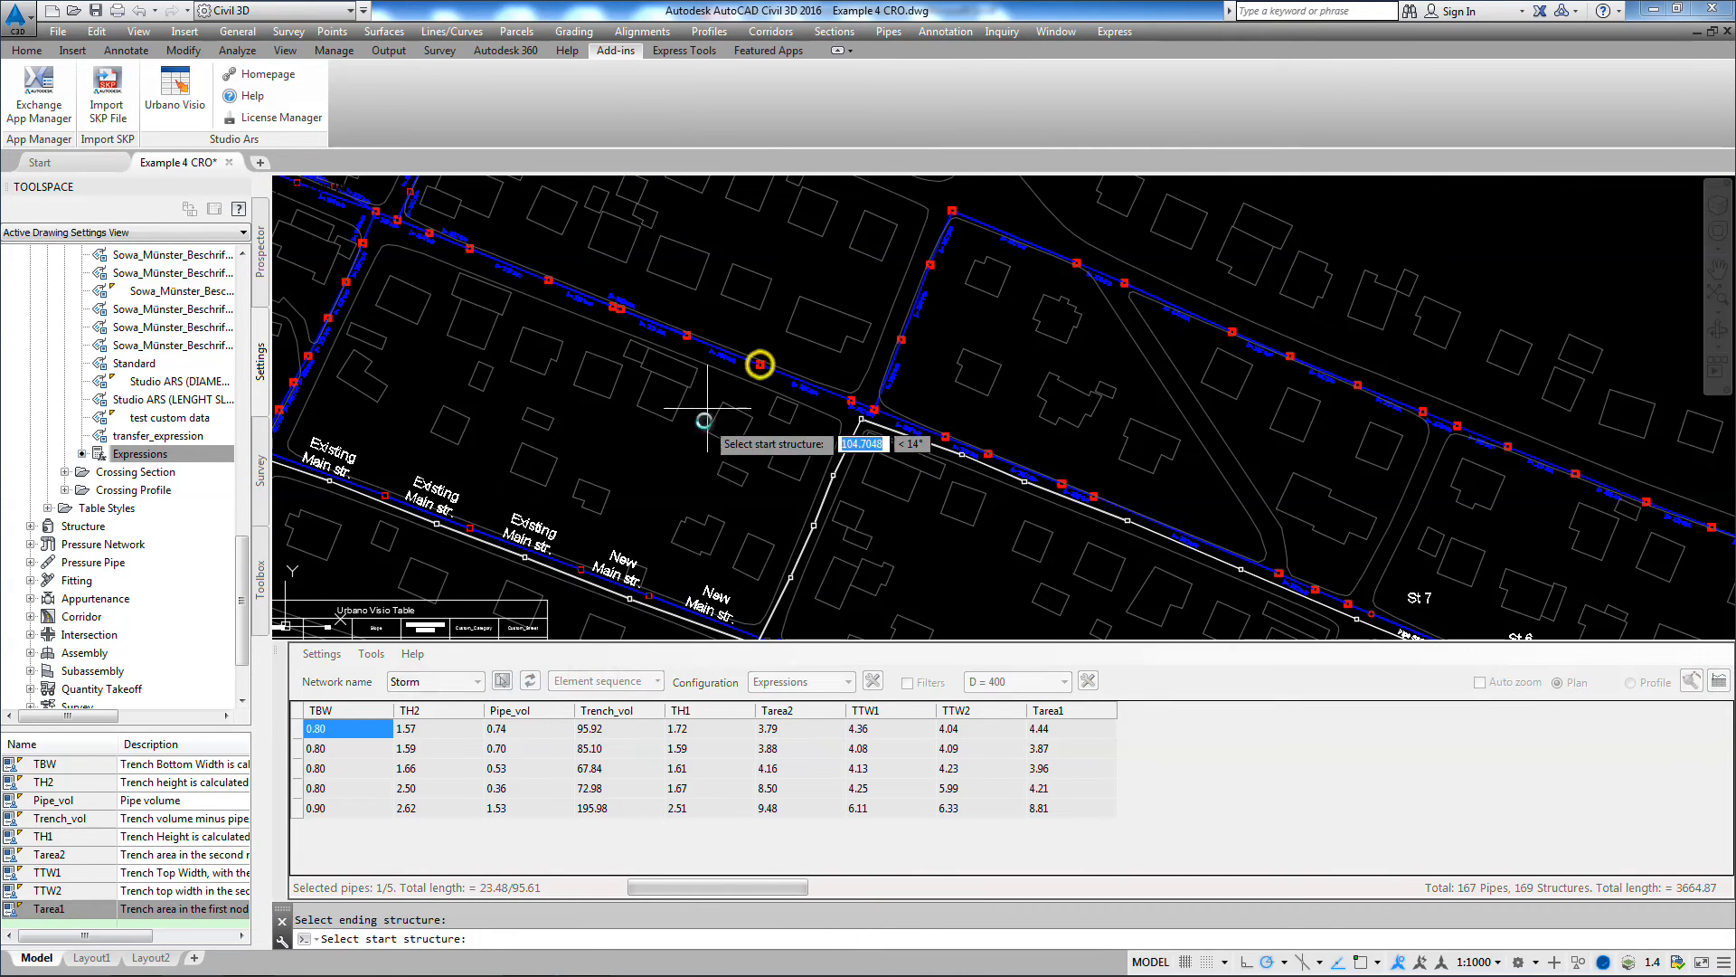
click(759, 364)
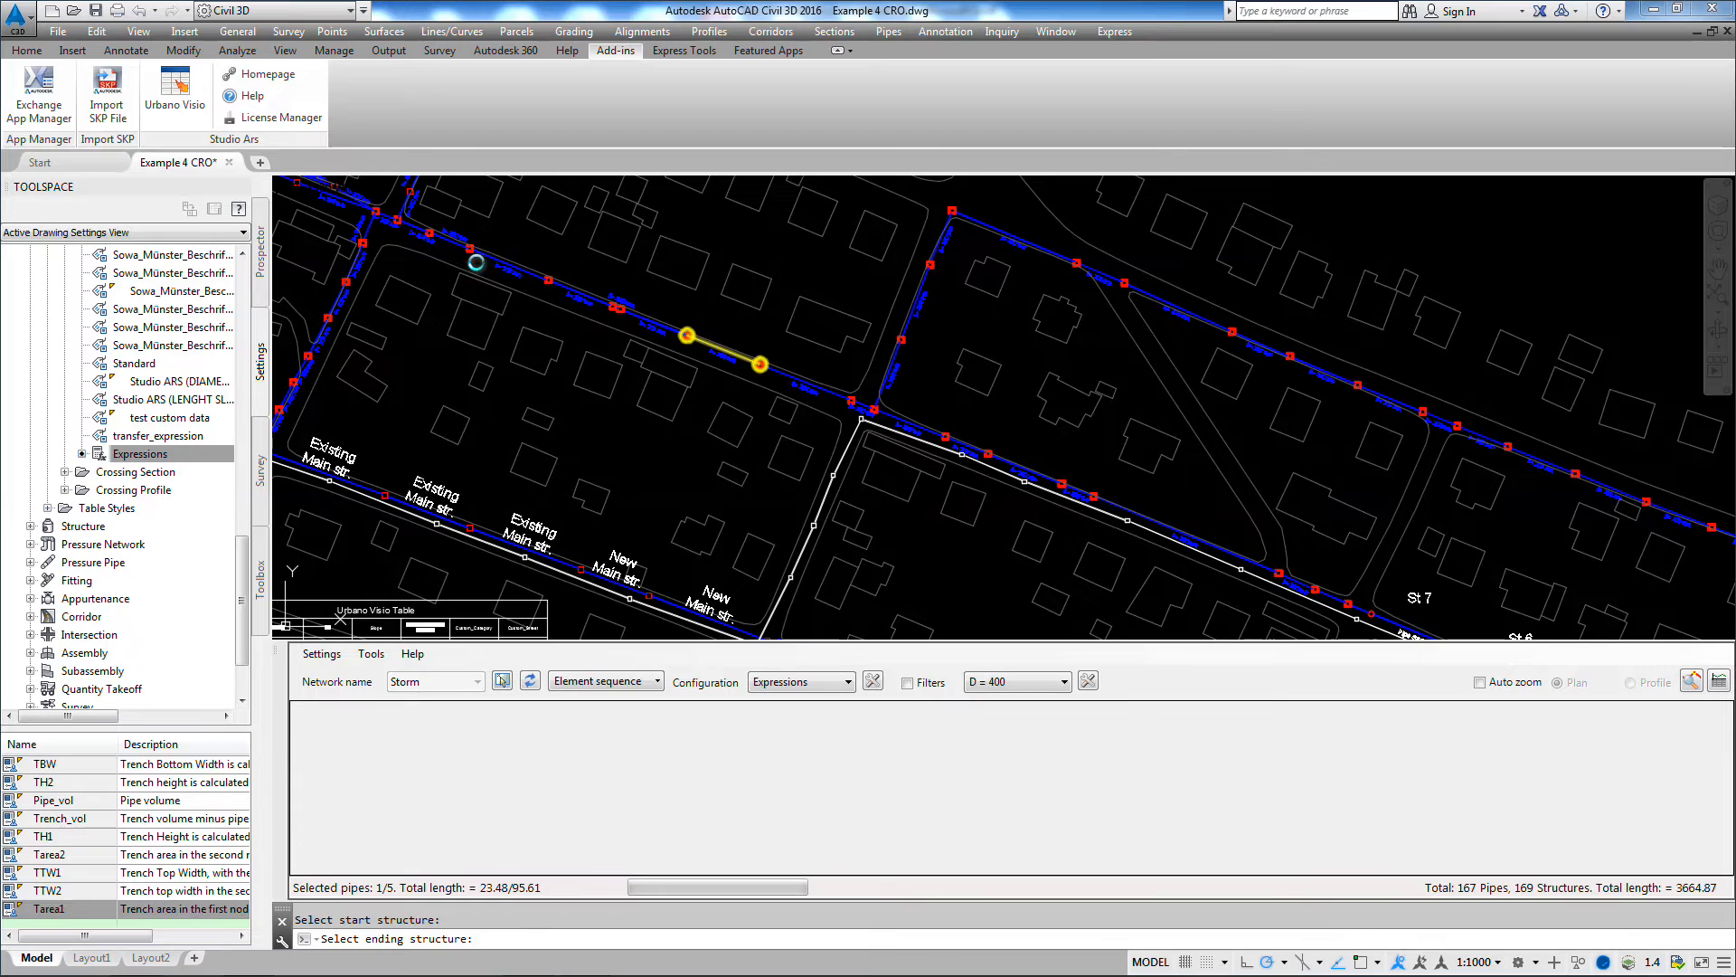
Step: Select the pipe sequence along Main str. that covers the three pipes labelled Existing, ending at the street junction
middle_drag(646, 434, 1124, 426)
click(598, 683)
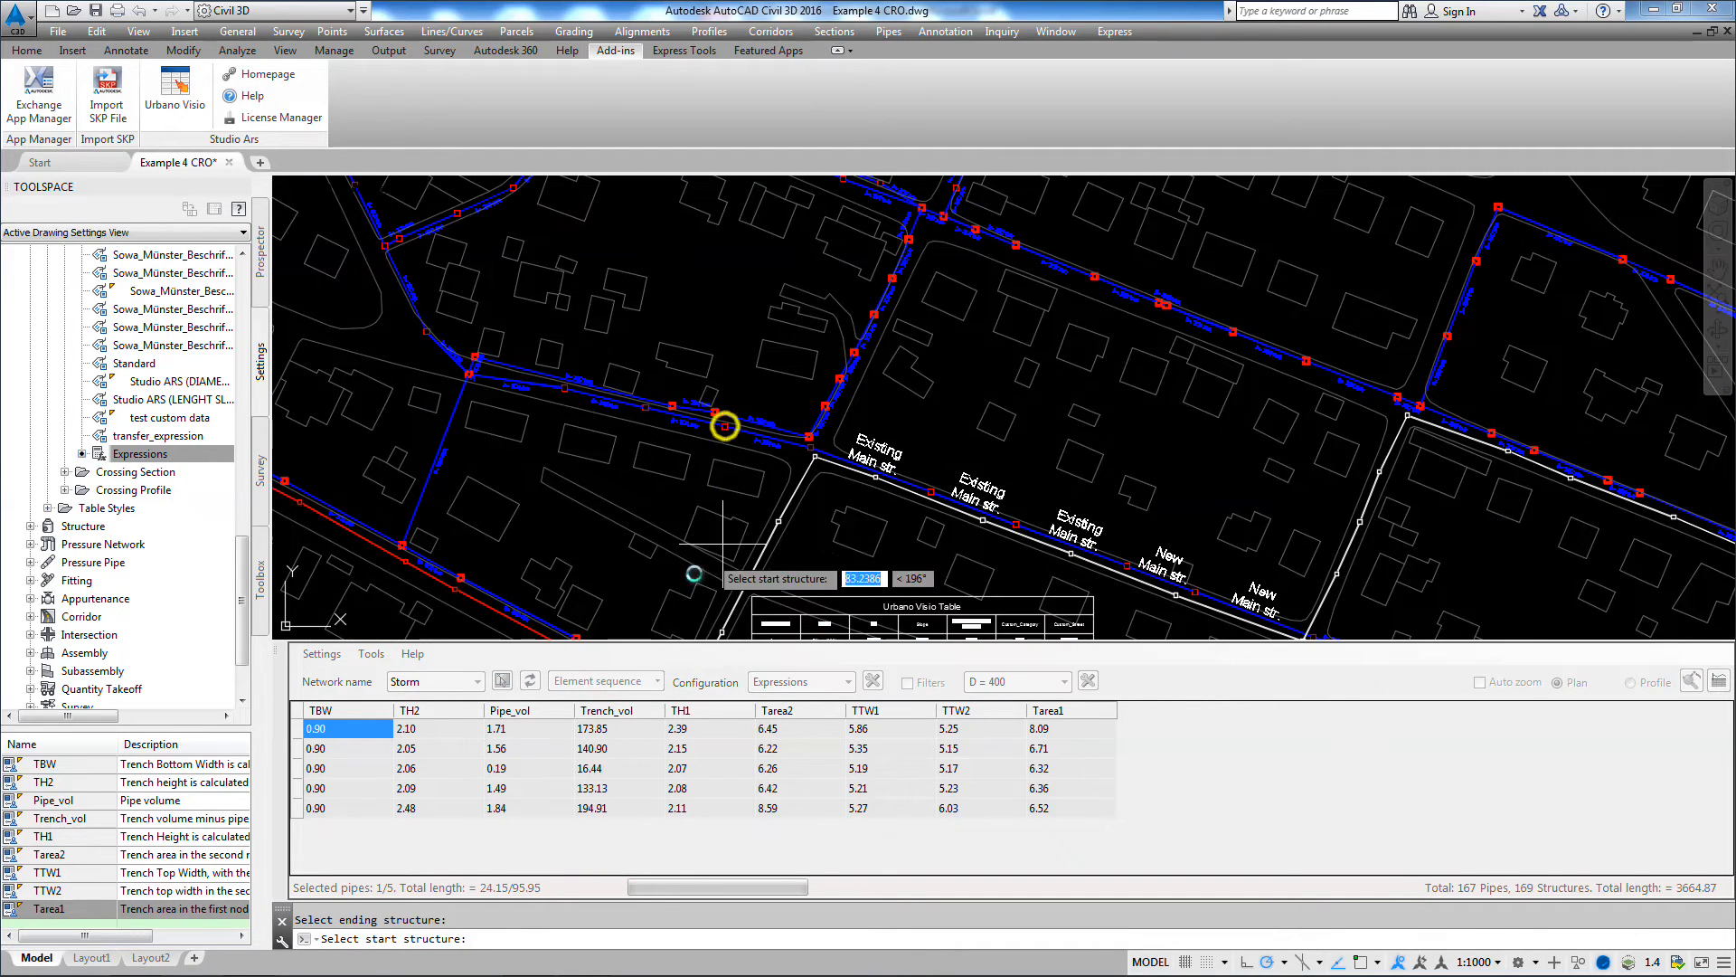
click(1131, 566)
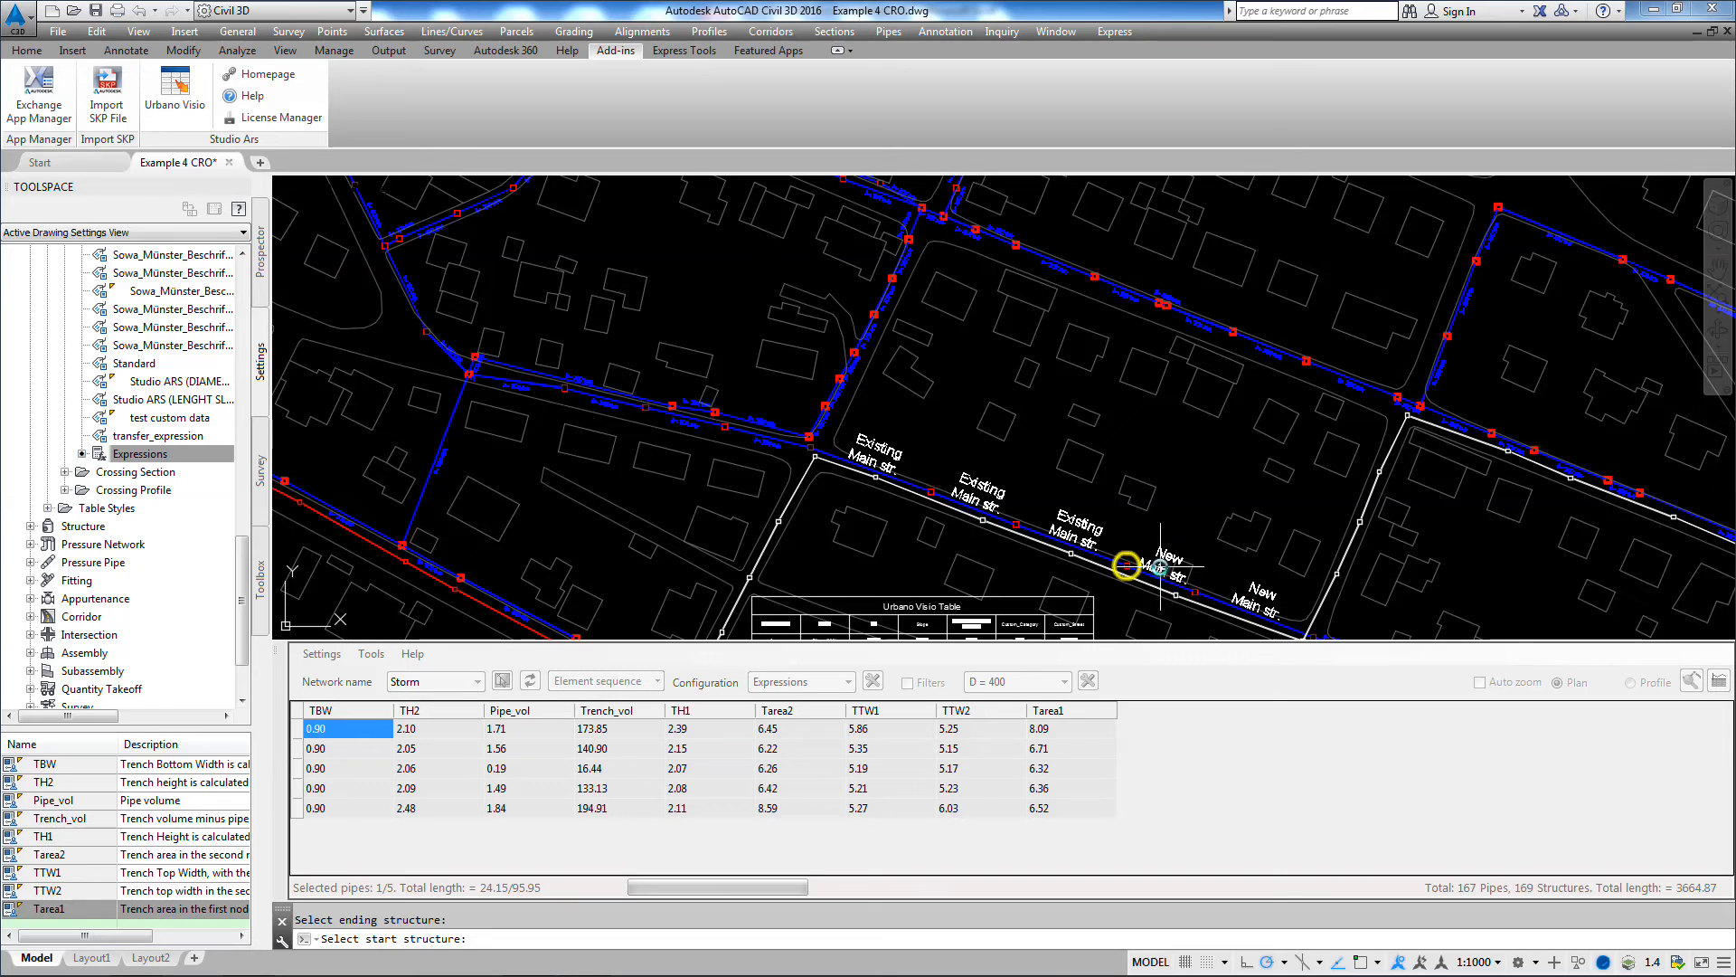
click(811, 447)
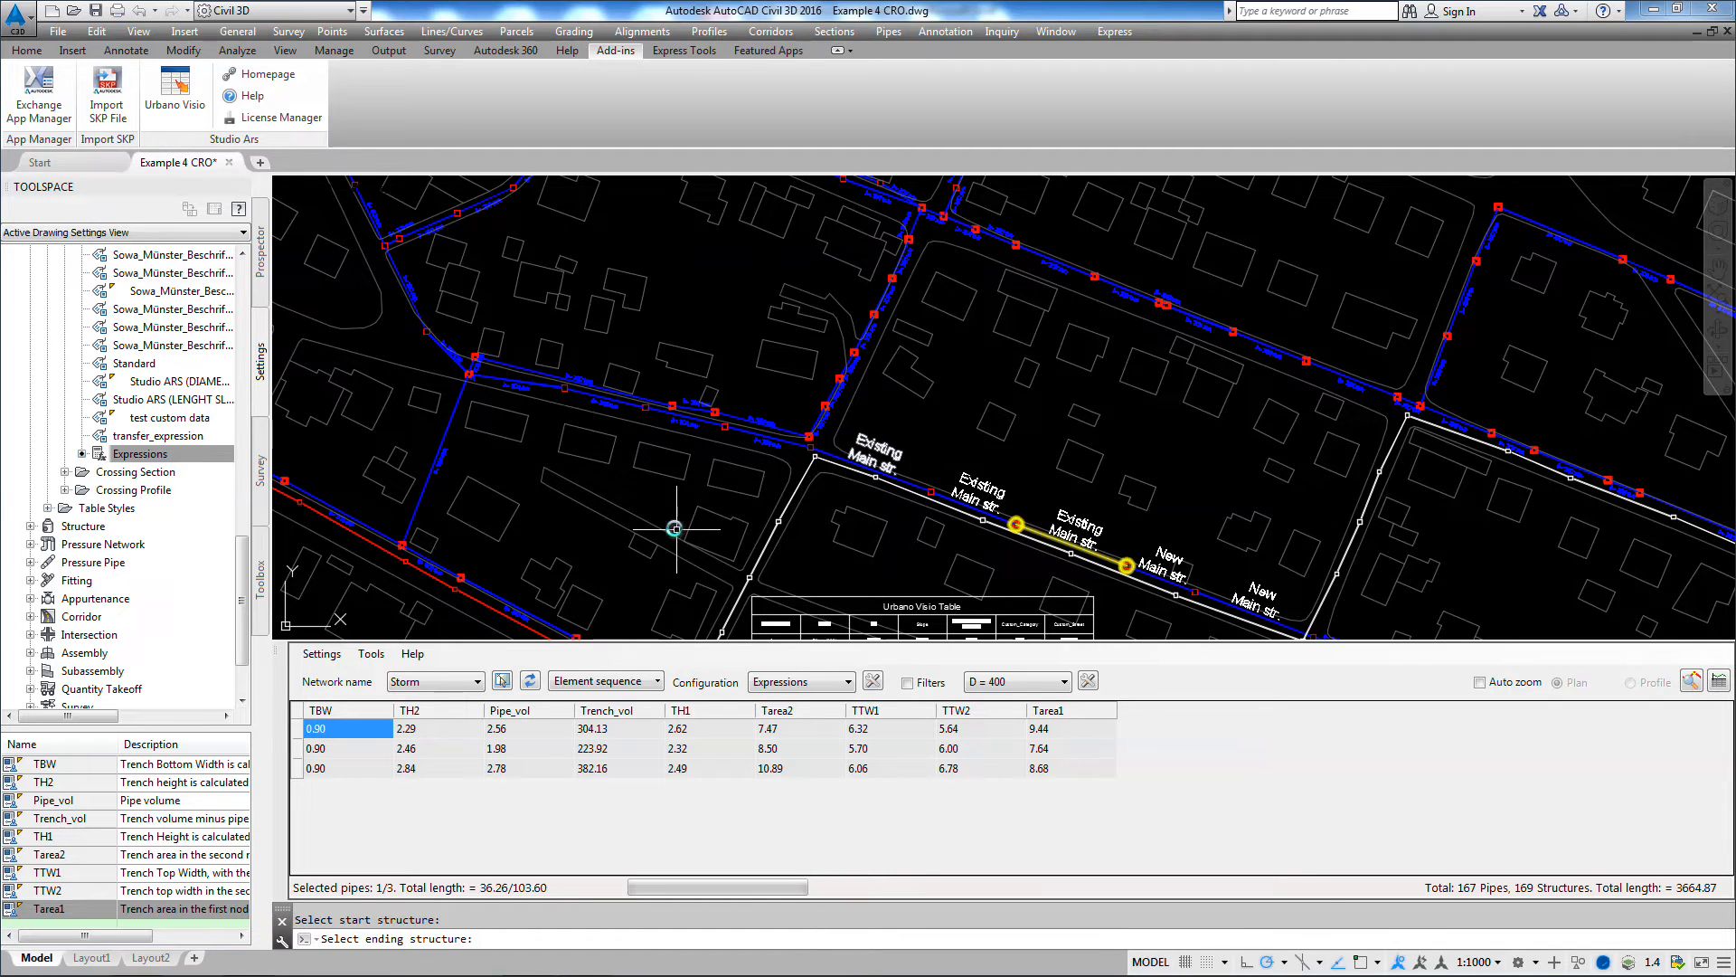
Step: Select all rows of the expressions table for the Main str. pipes and copy them
click(297, 713)
right_click(300, 715)
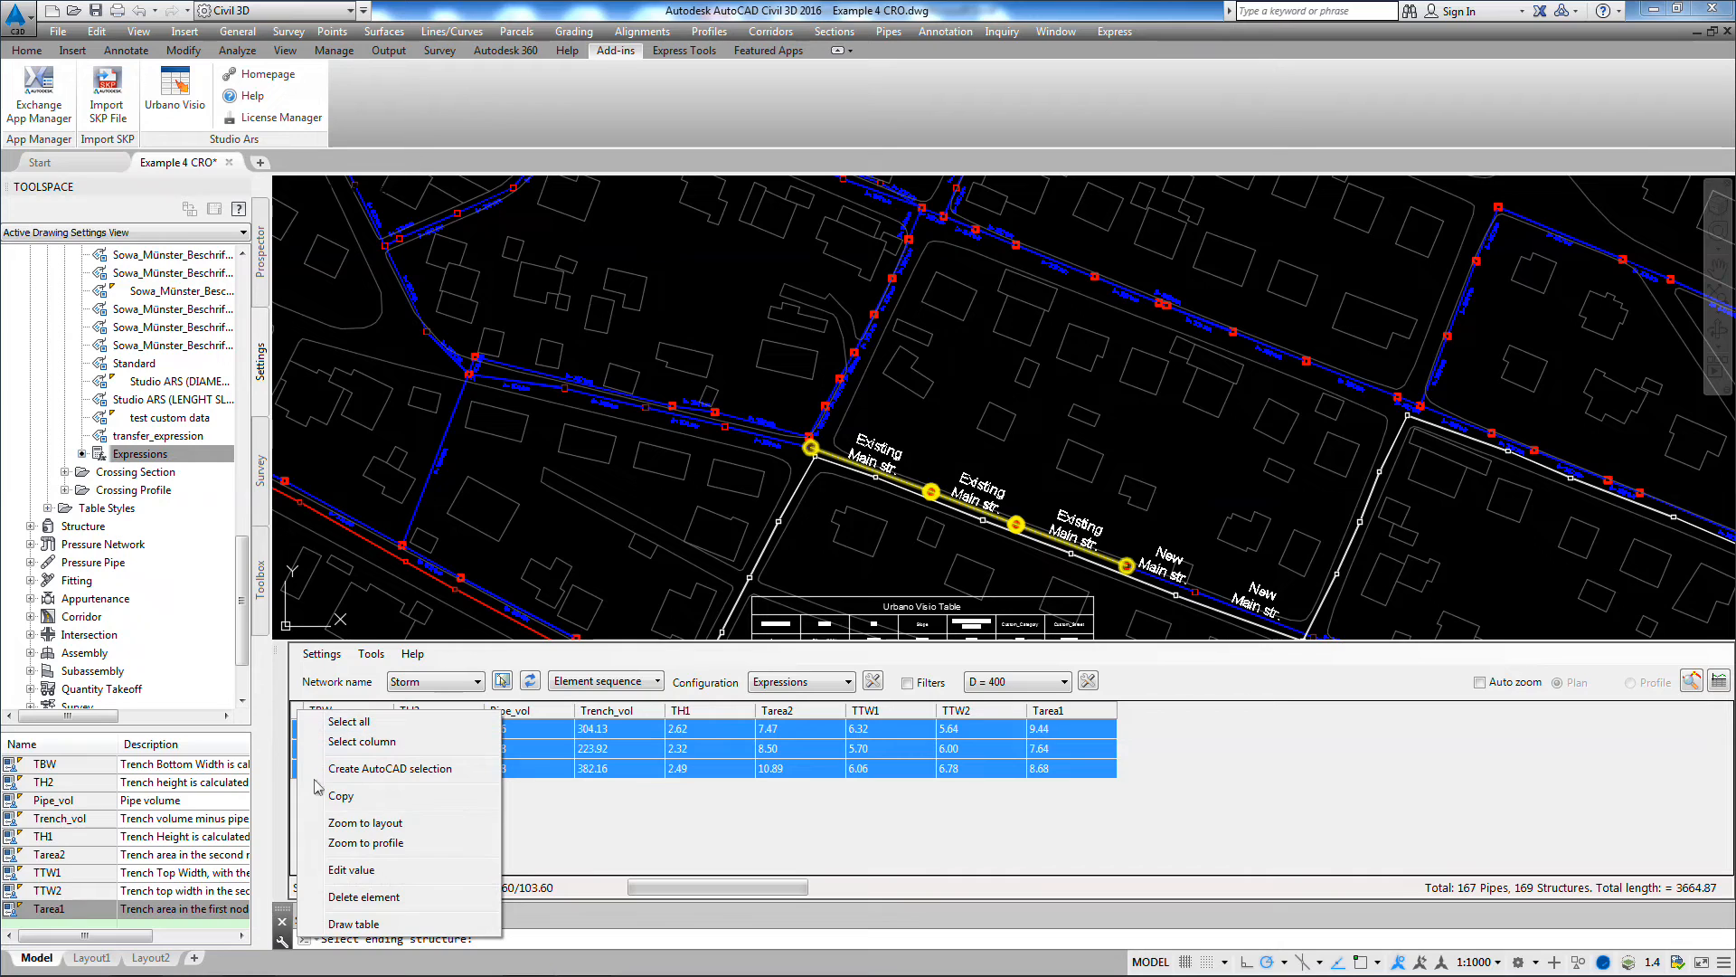
click(337, 797)
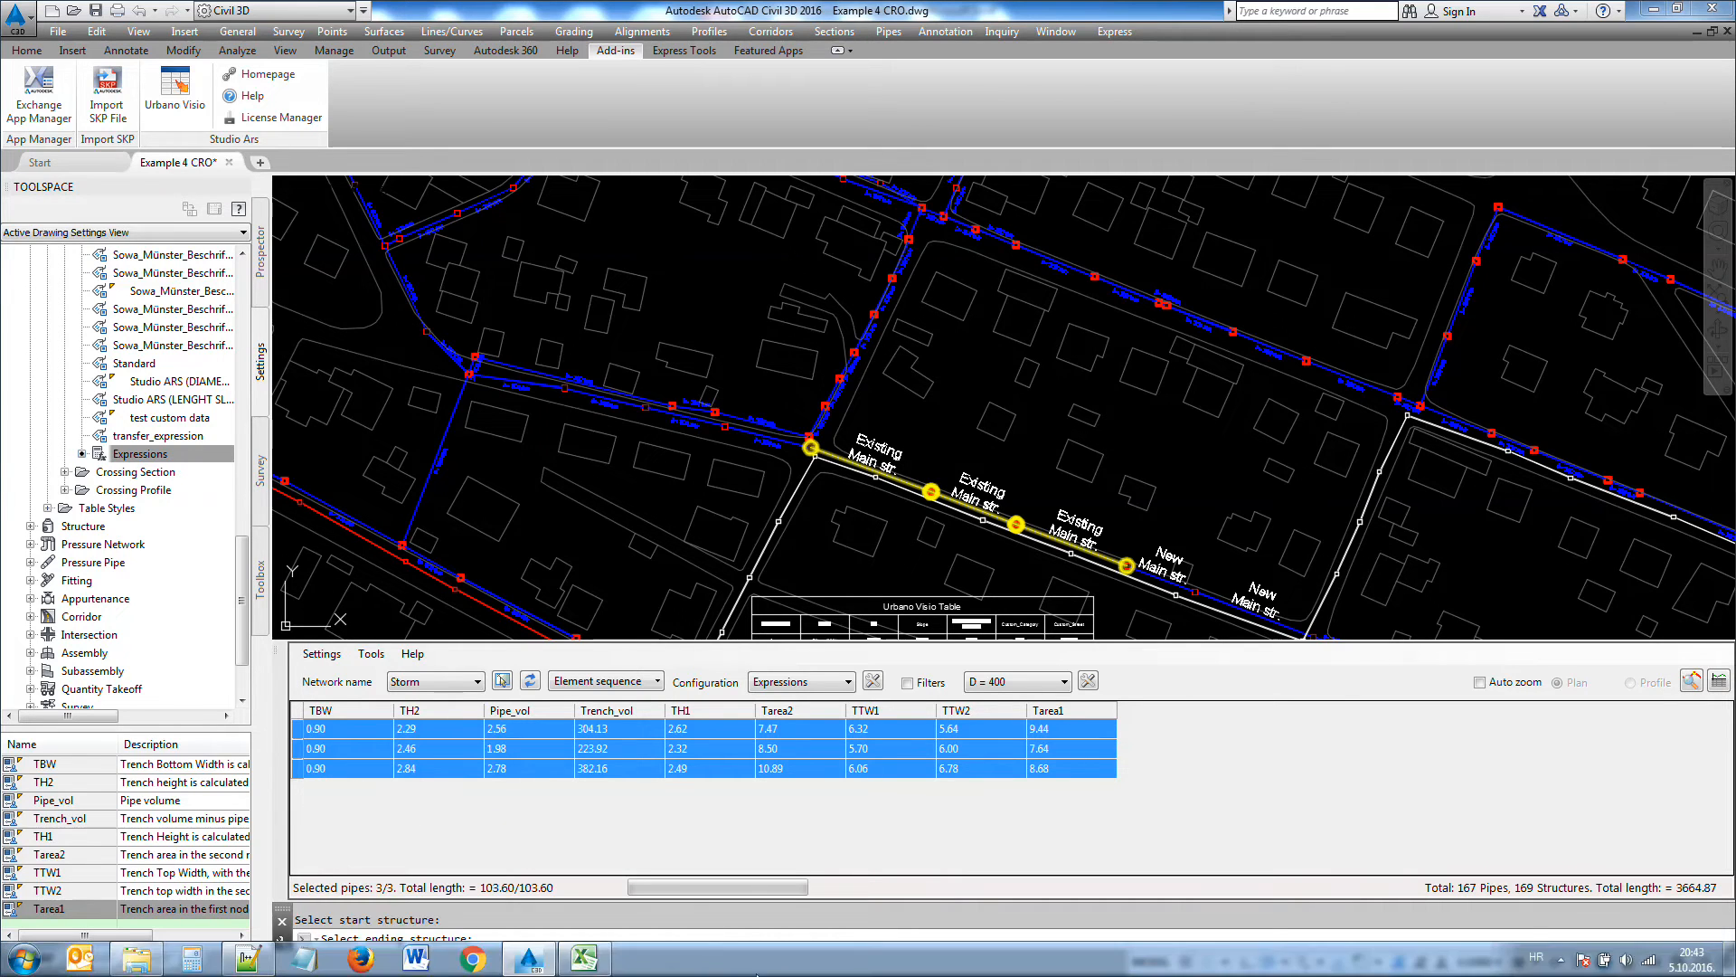
Step: Switch to Microsoft Excel and paste the copied expressions table below the existing pipe data, starting at cell I16
click(592, 959)
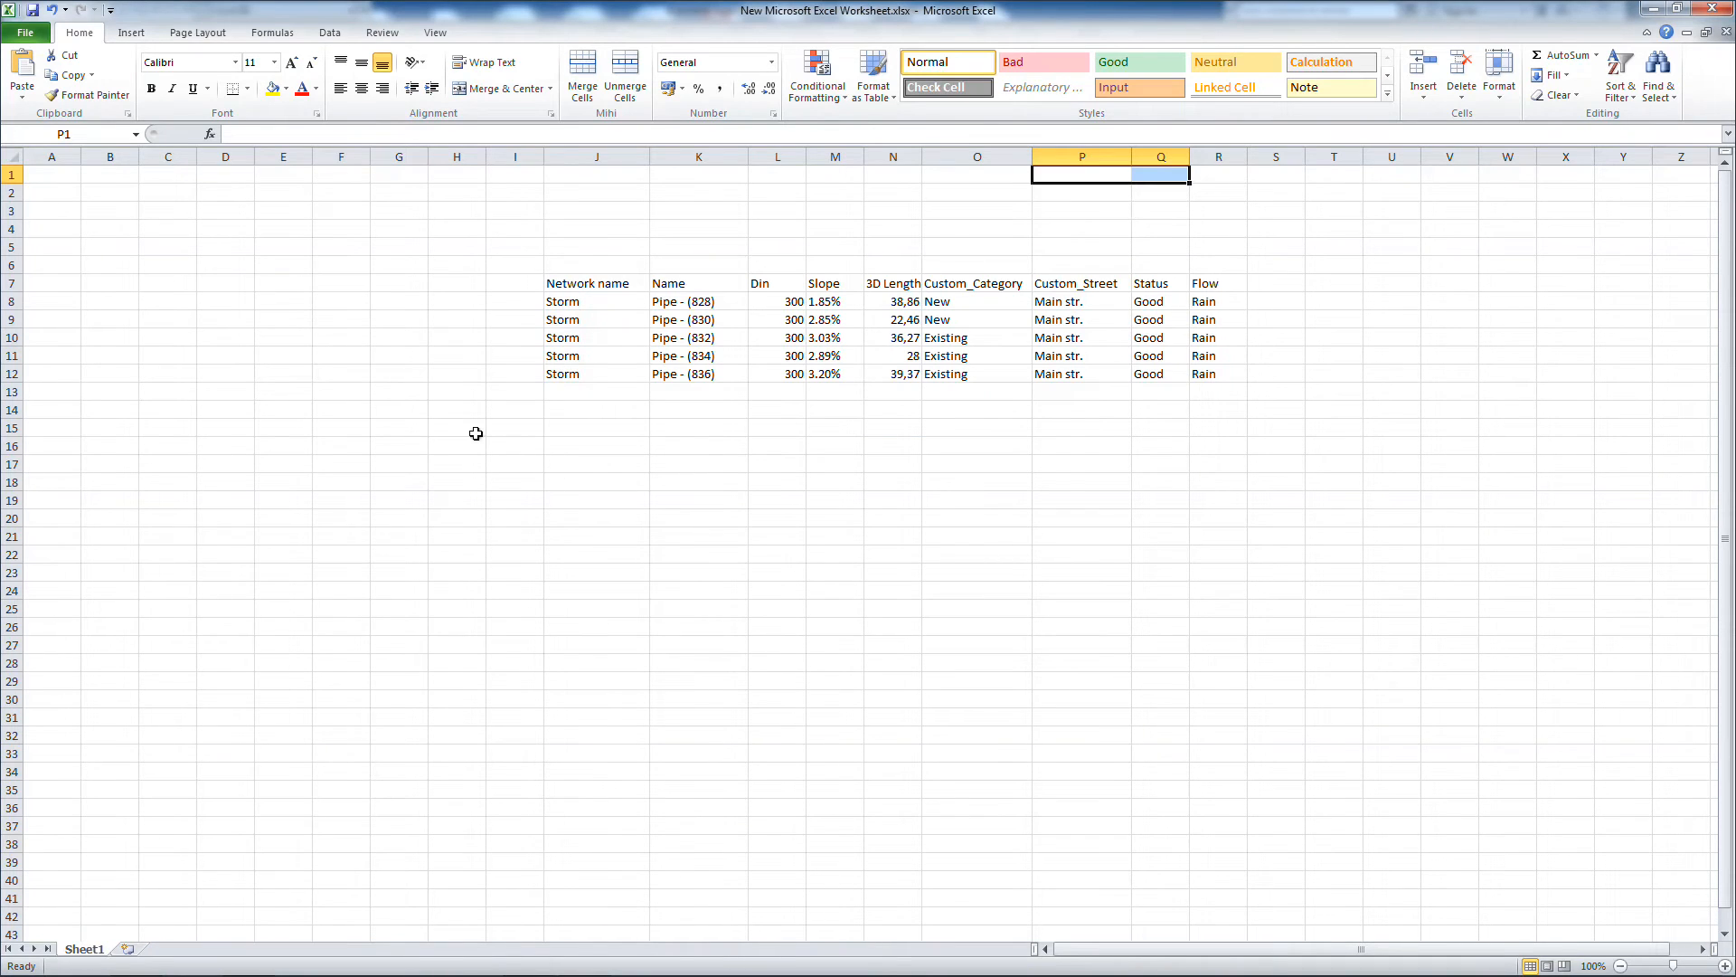
click(512, 449)
right_click(514, 450)
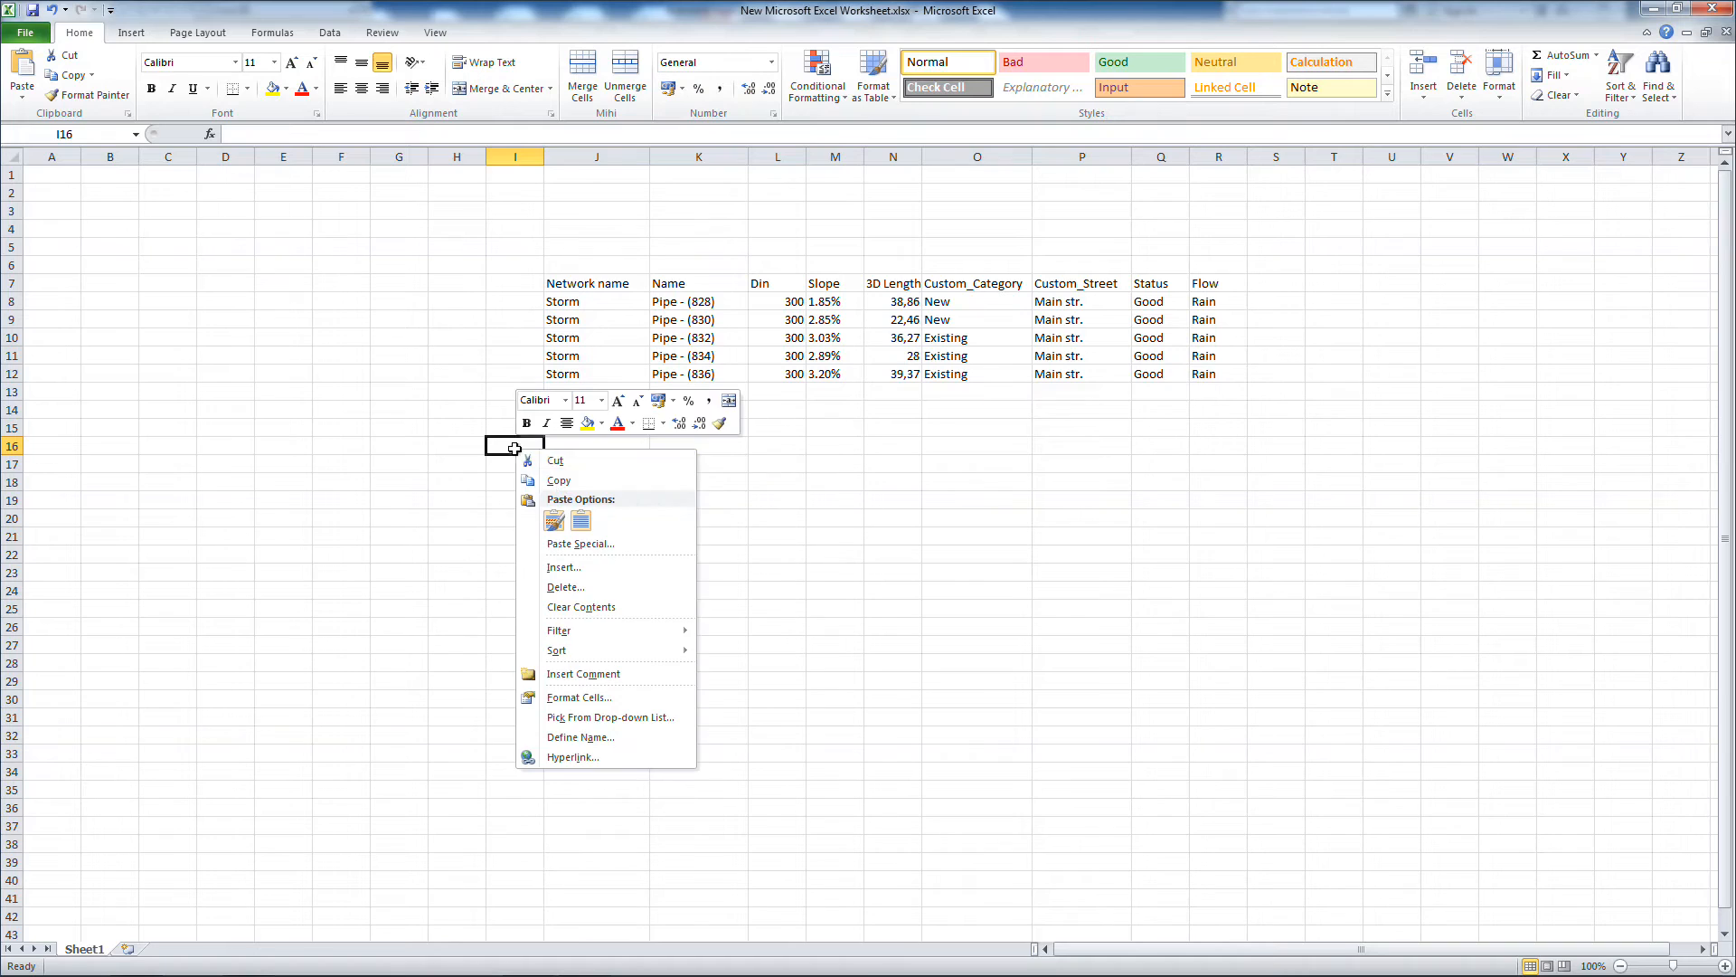
click(563, 519)
click(859, 588)
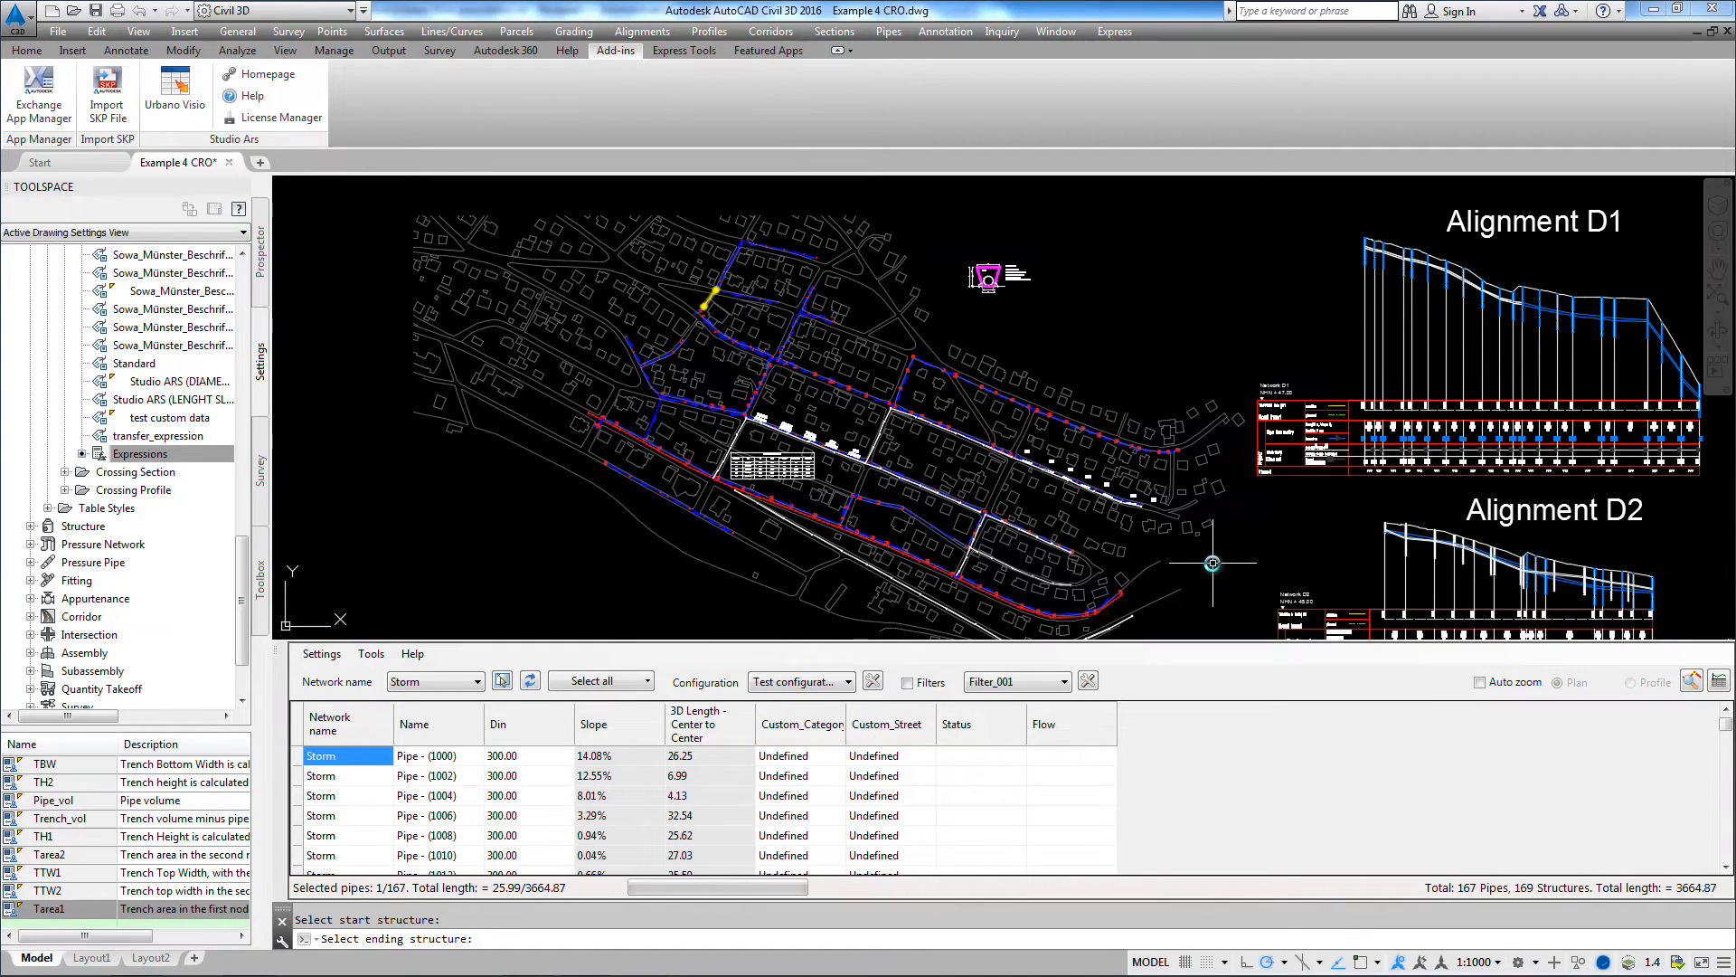
Step: Create a new pipe filter and name it Test Filter
click(1088, 683)
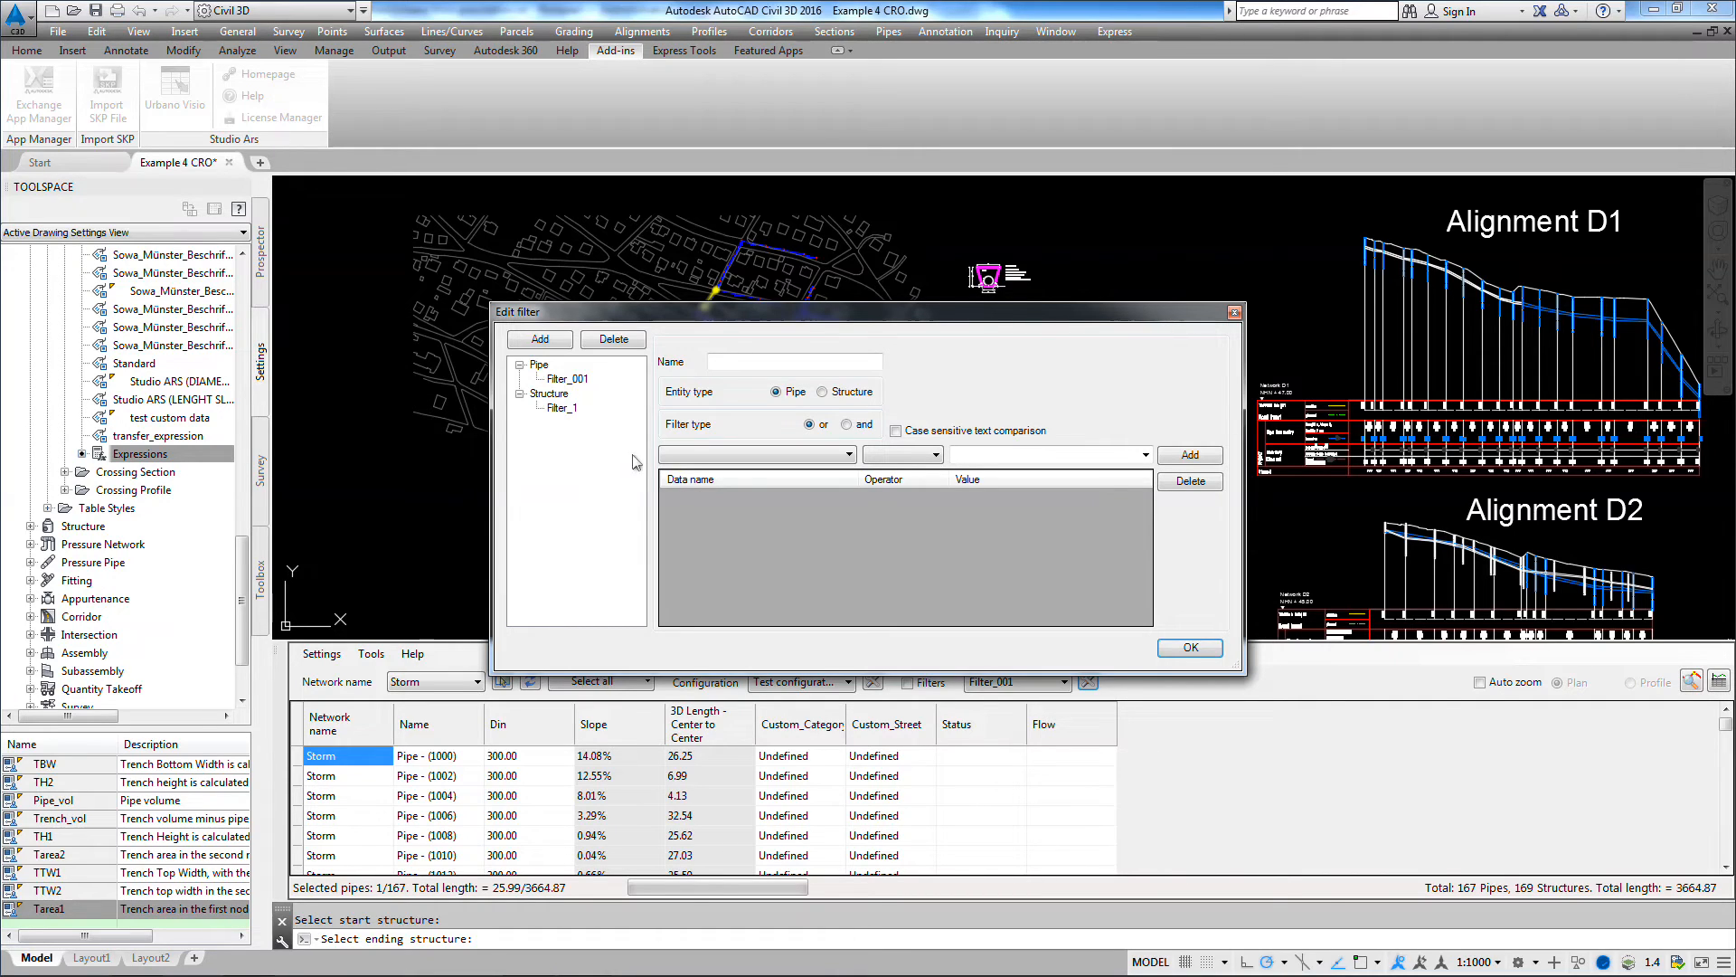
click(539, 365)
click(546, 342)
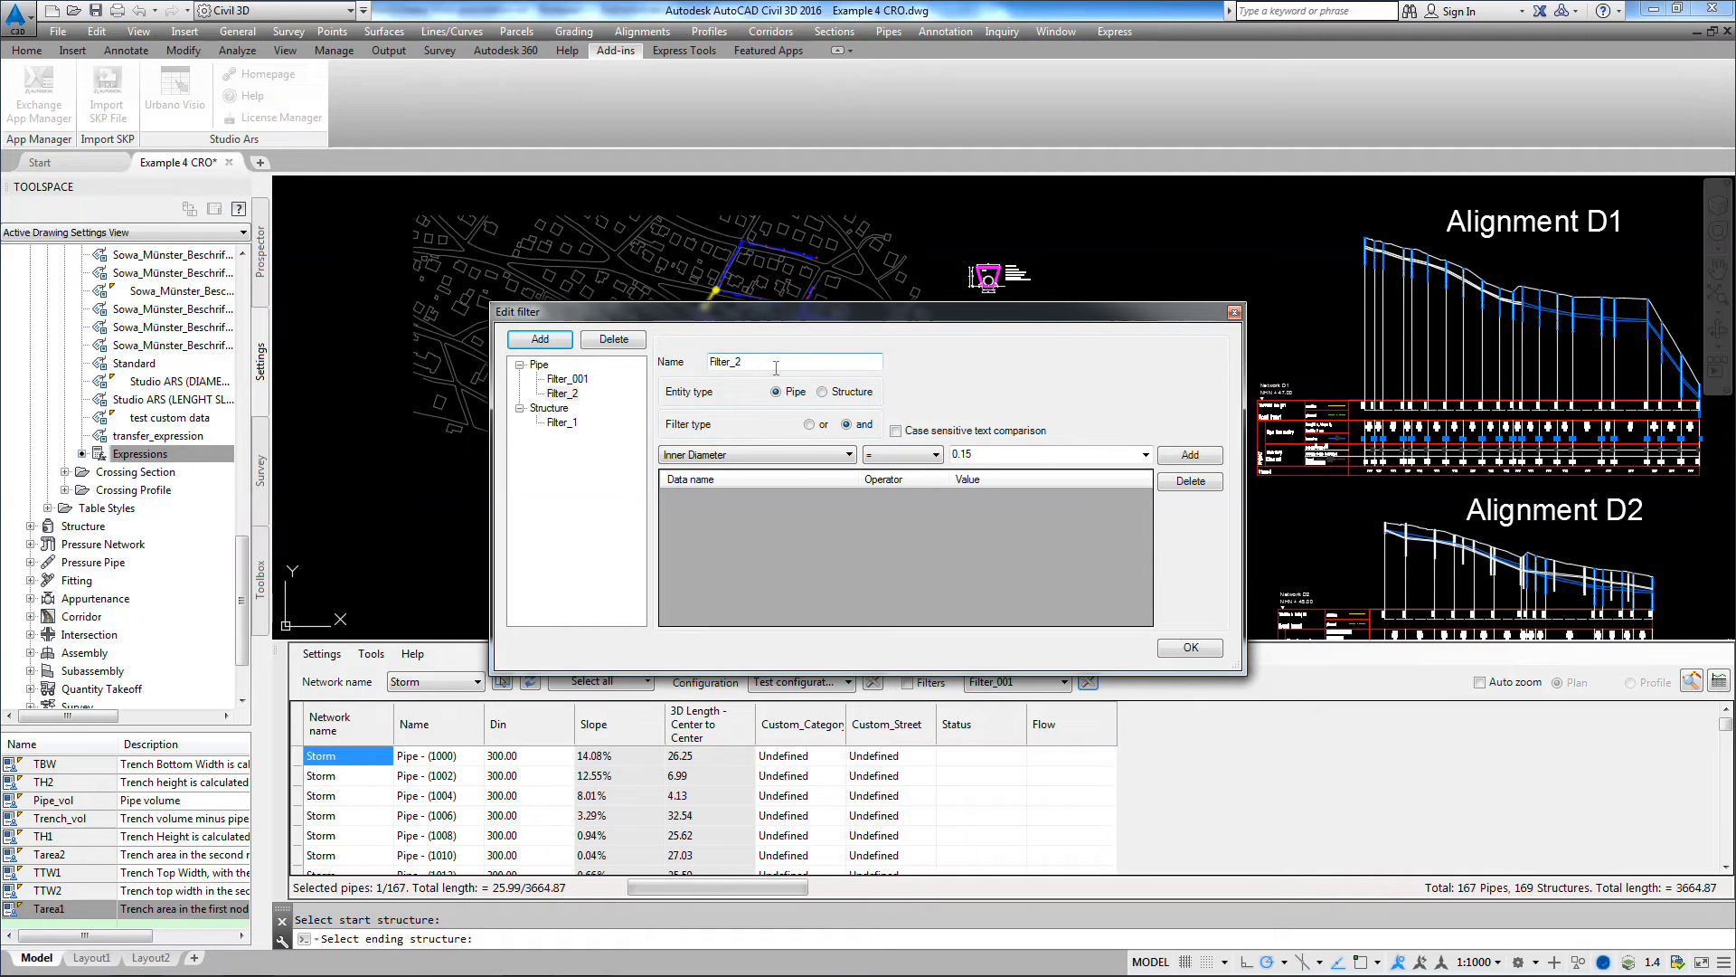
text(T)
text(Filter)
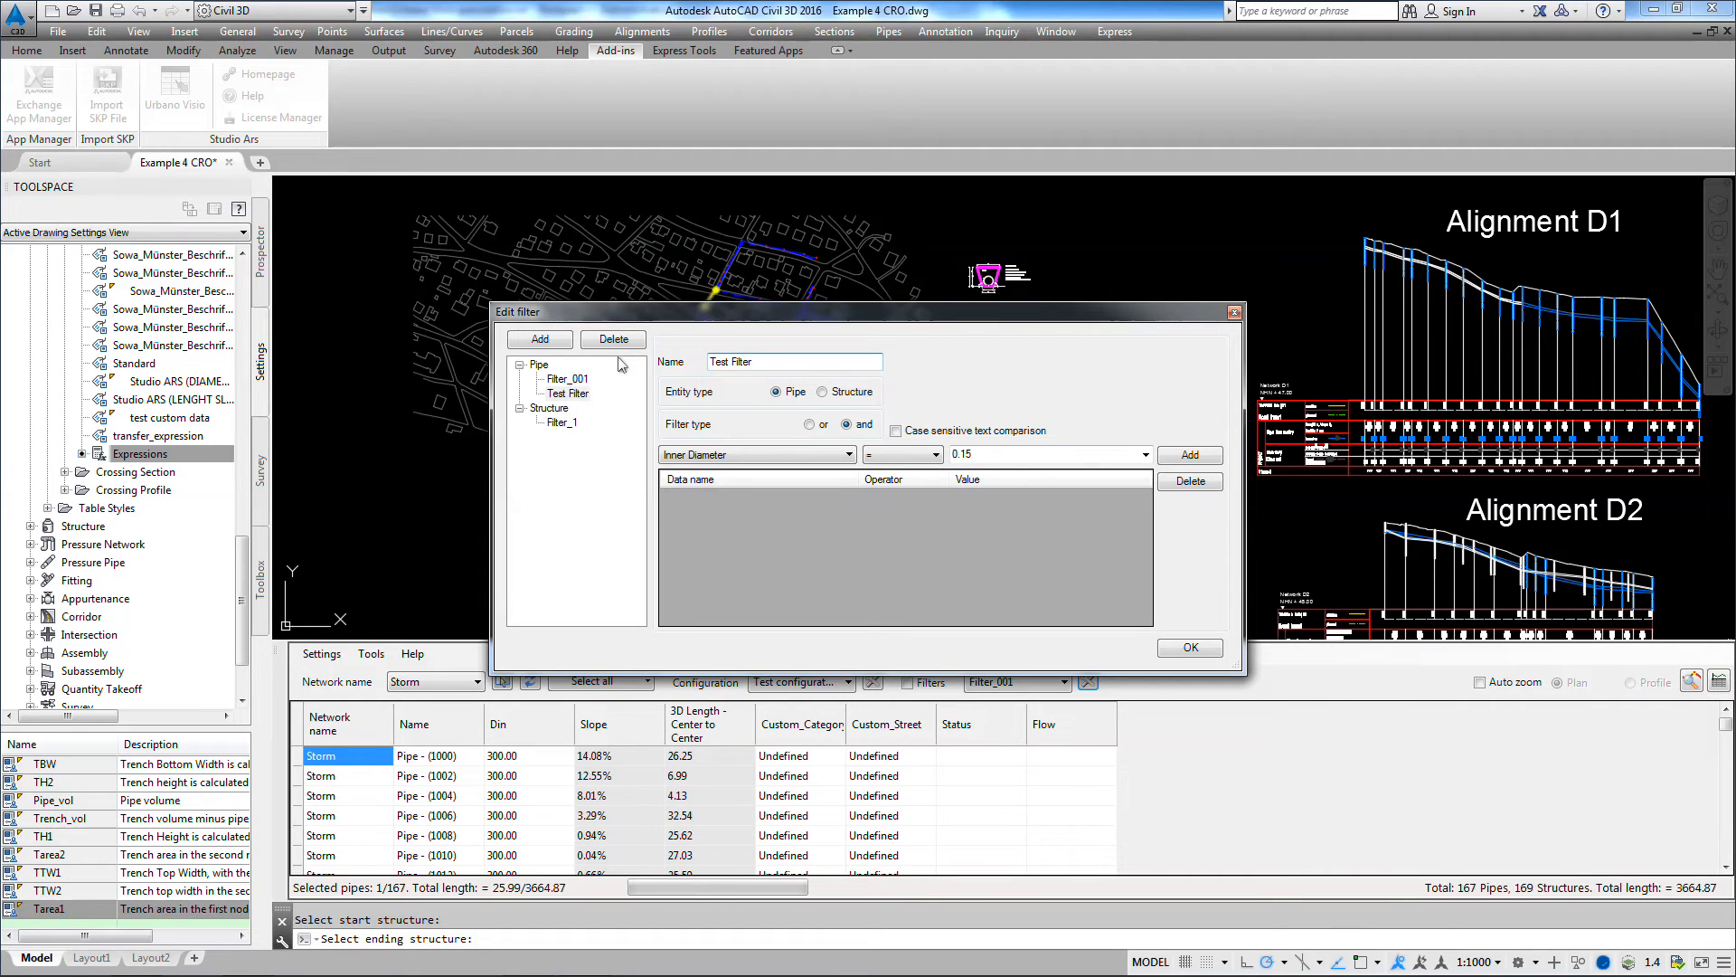
Step: Add a 3D Length - Center to Center greater than 40 condition to Test Filter, save it and turn on filtering
click(826, 457)
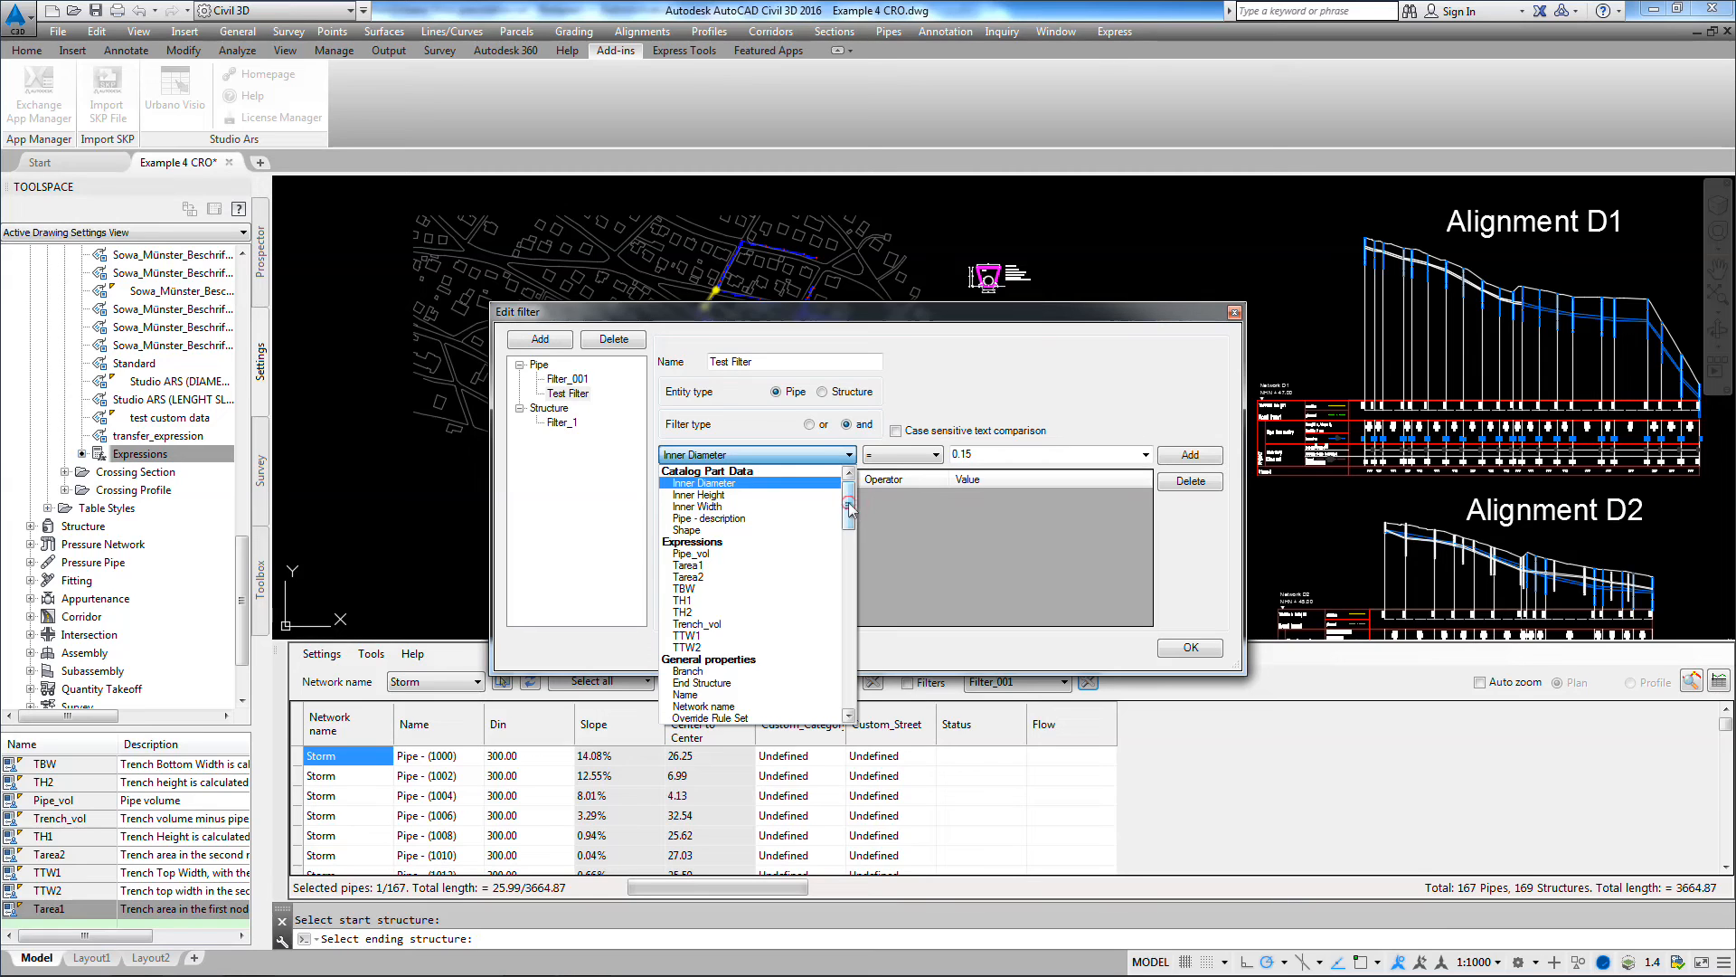
drag(849, 503, 828, 631)
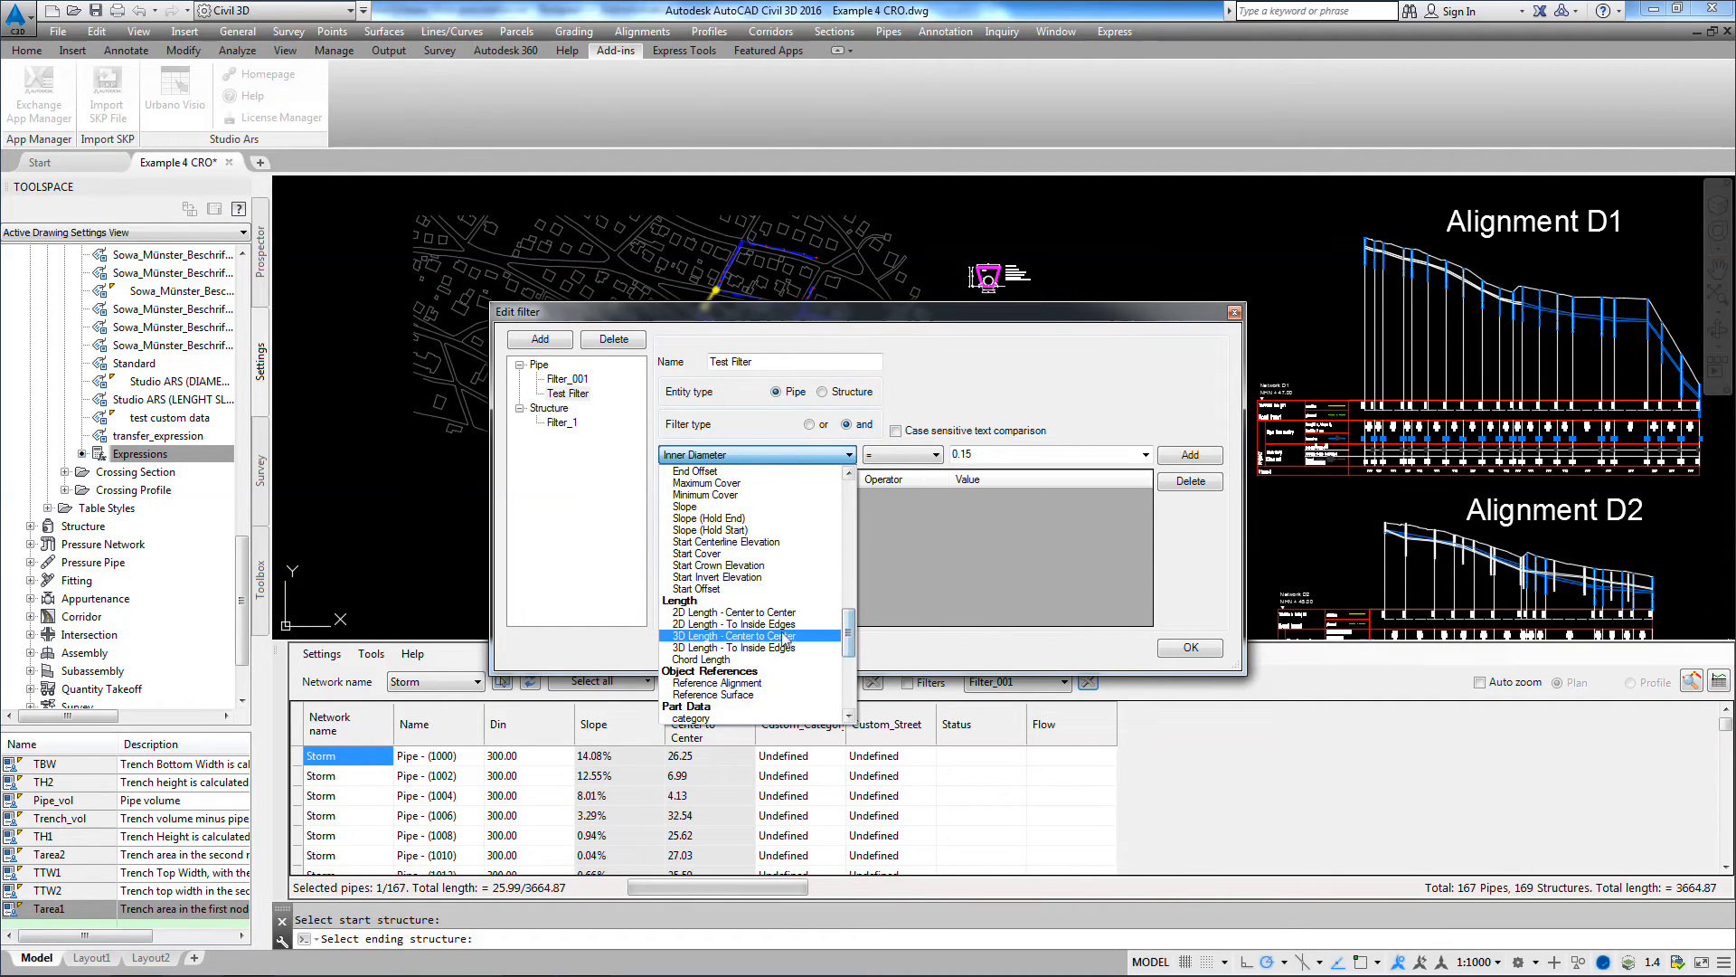
click(750, 637)
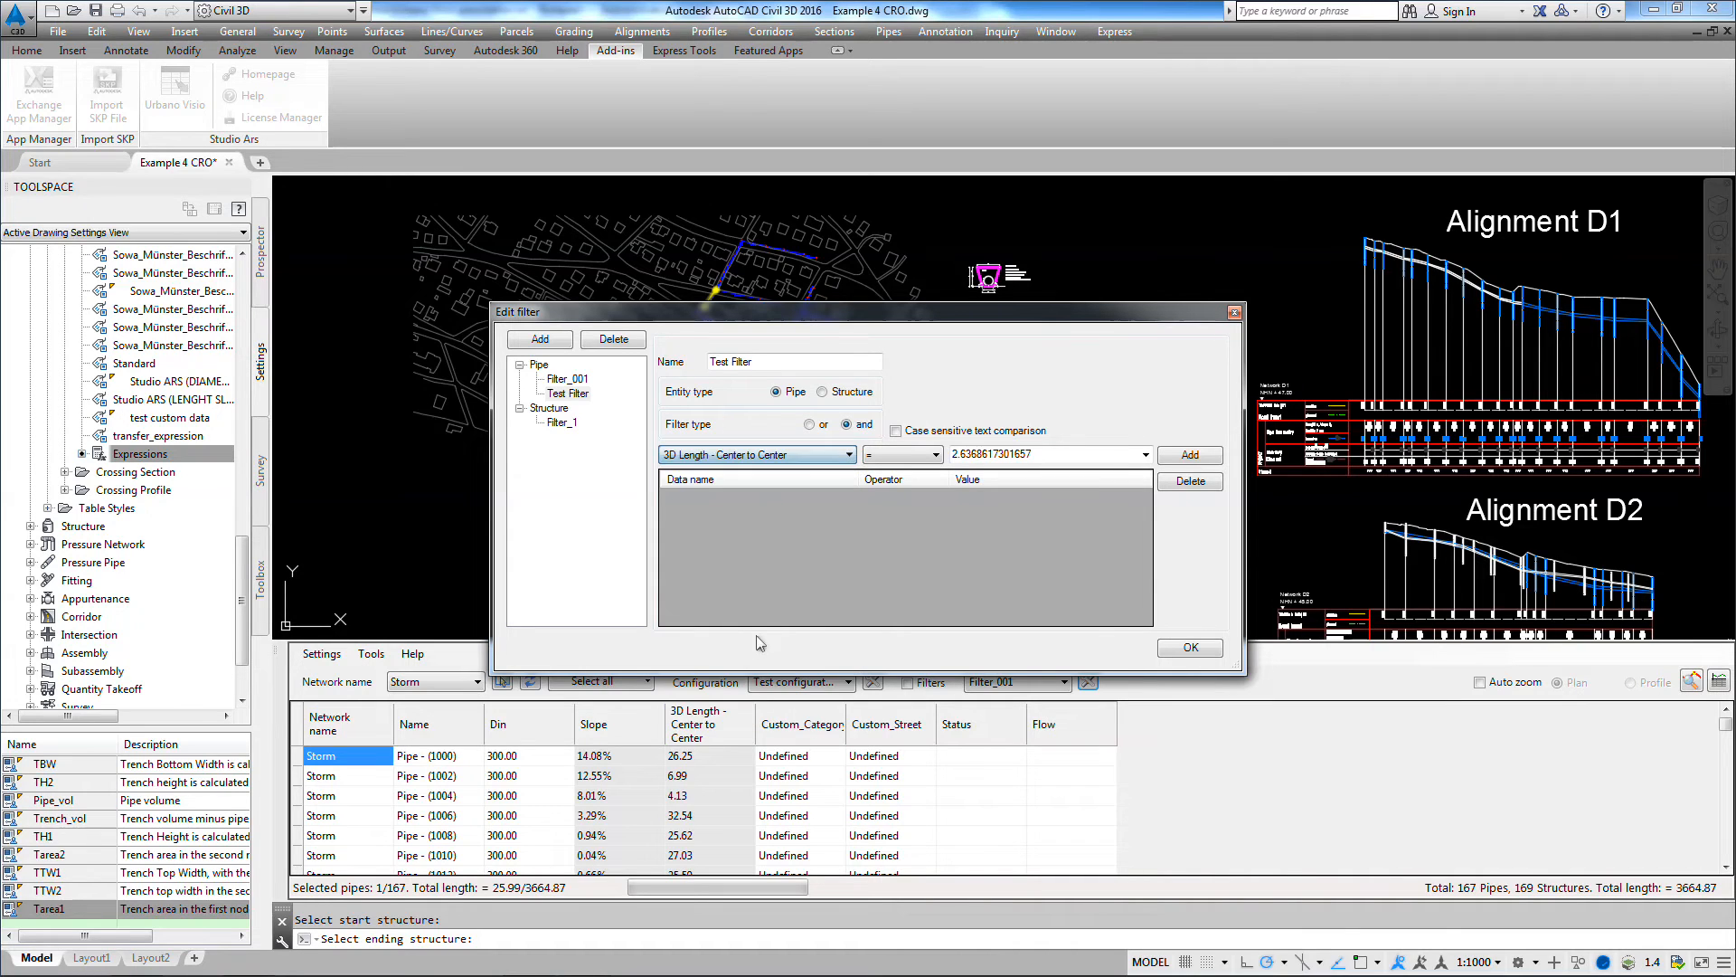
click(911, 464)
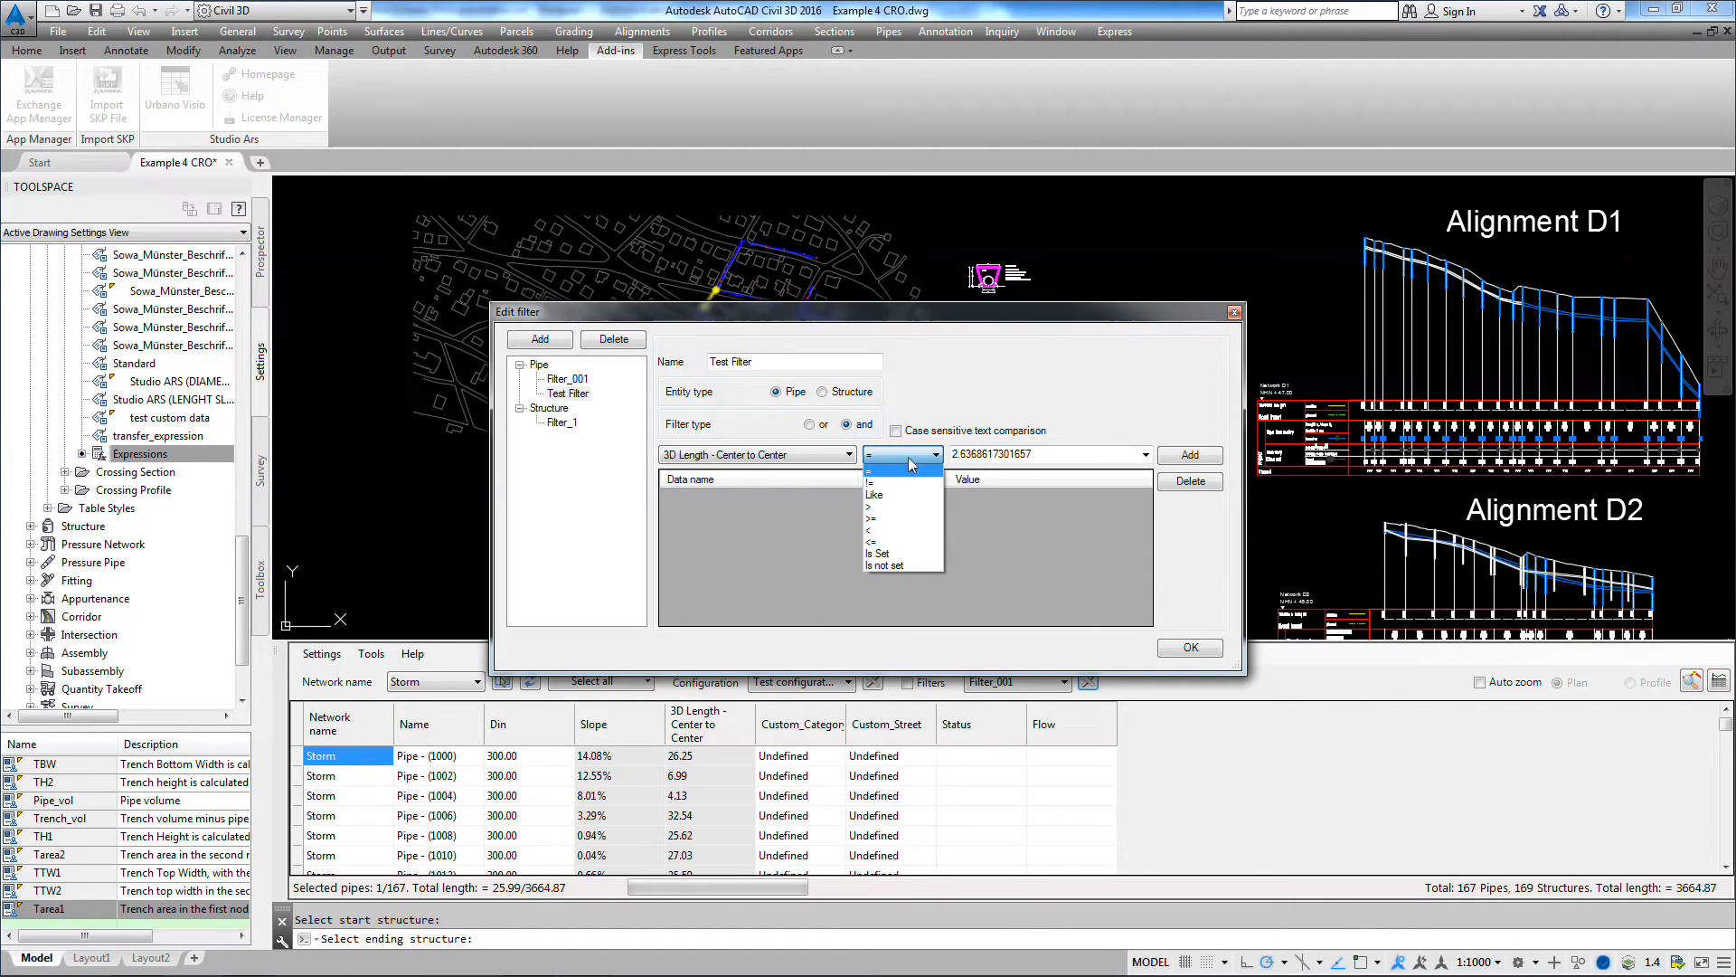
click(887, 508)
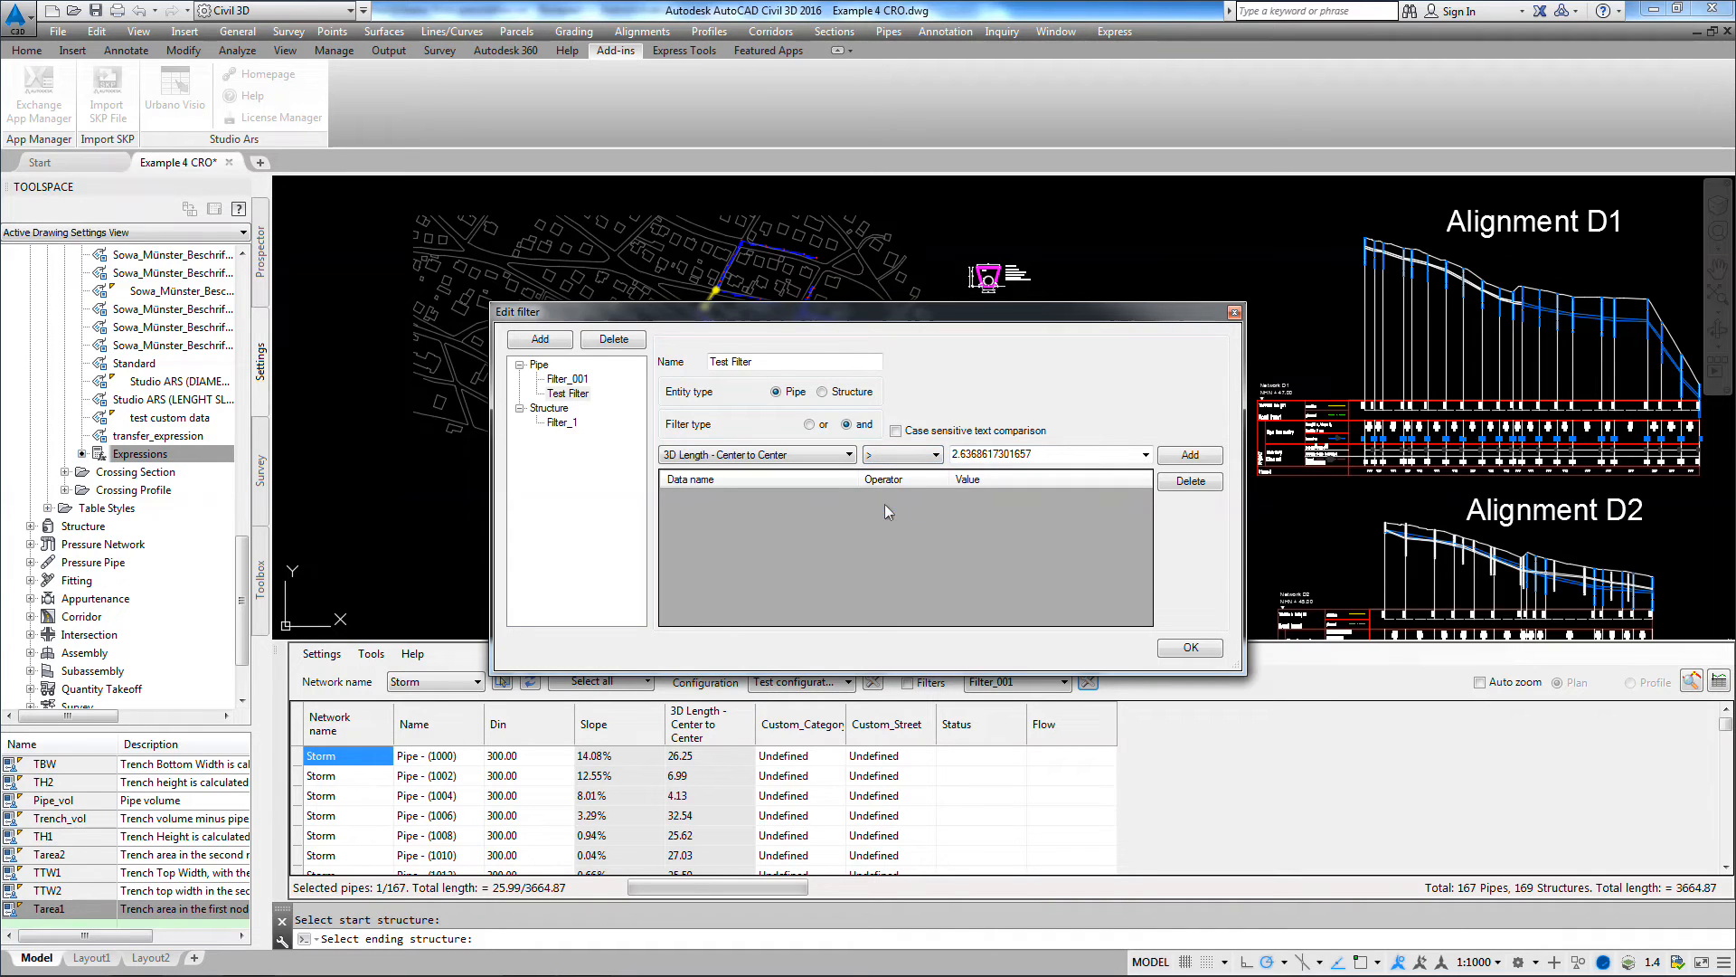
click(1145, 455)
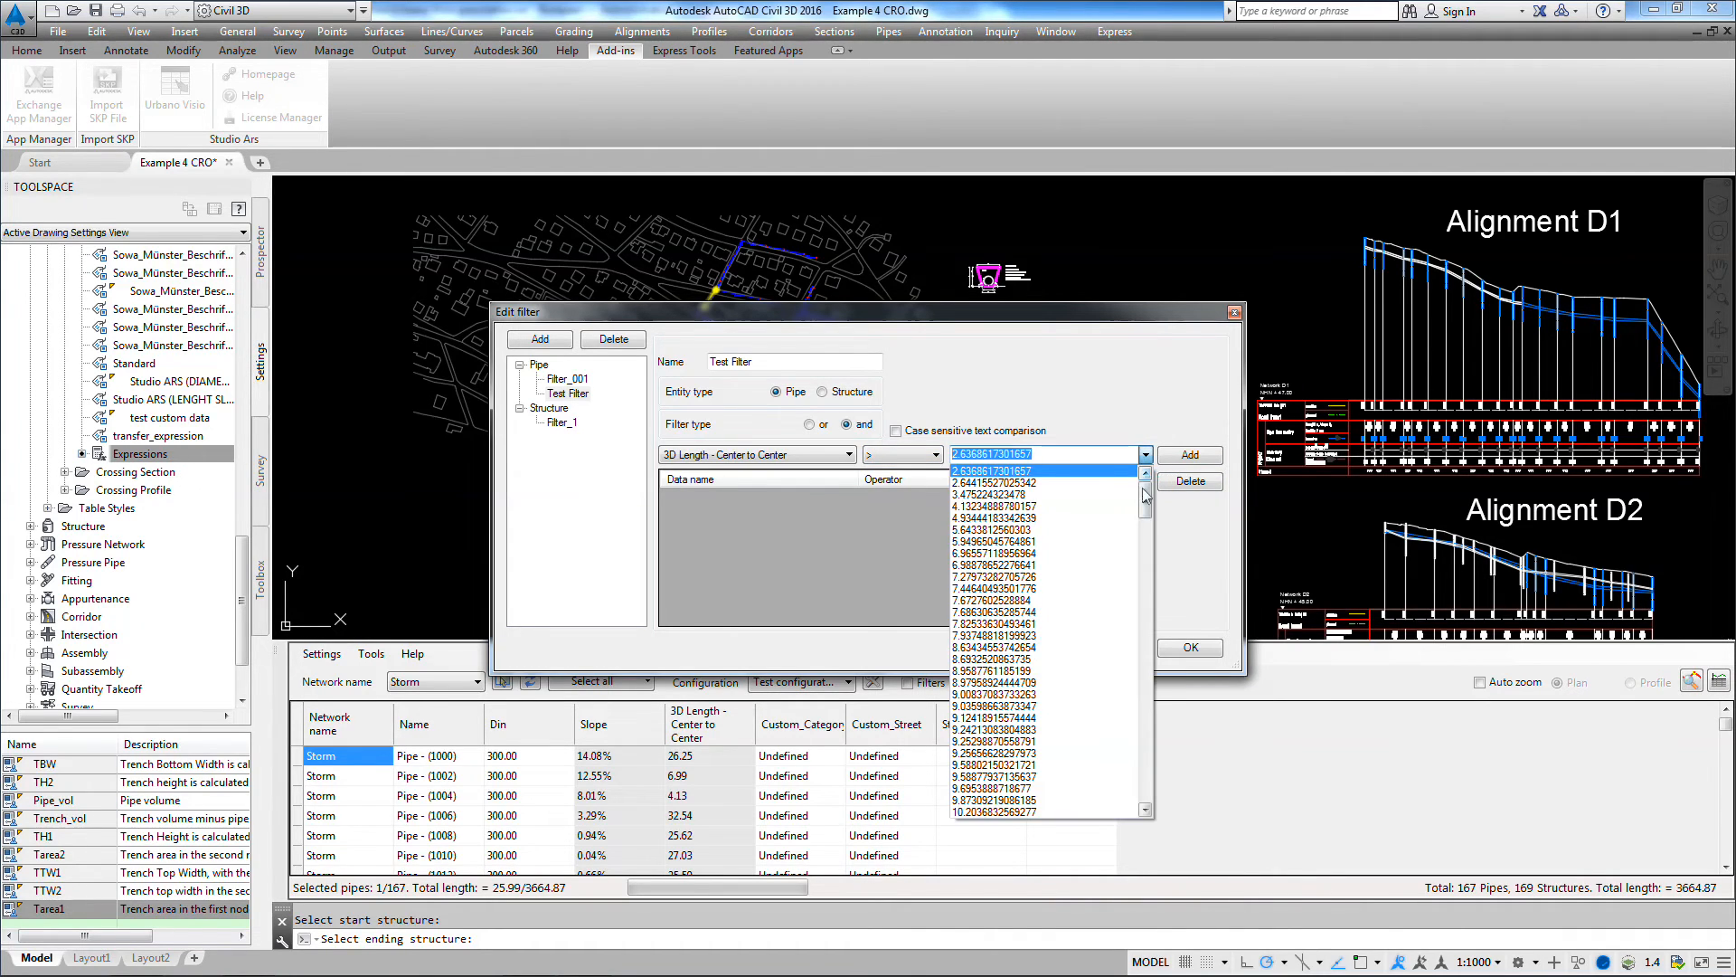
mouse_move(1145, 500)
mouse_down()
mouse_move(1145, 660)
mouse_move(1129, 472)
mouse_up()
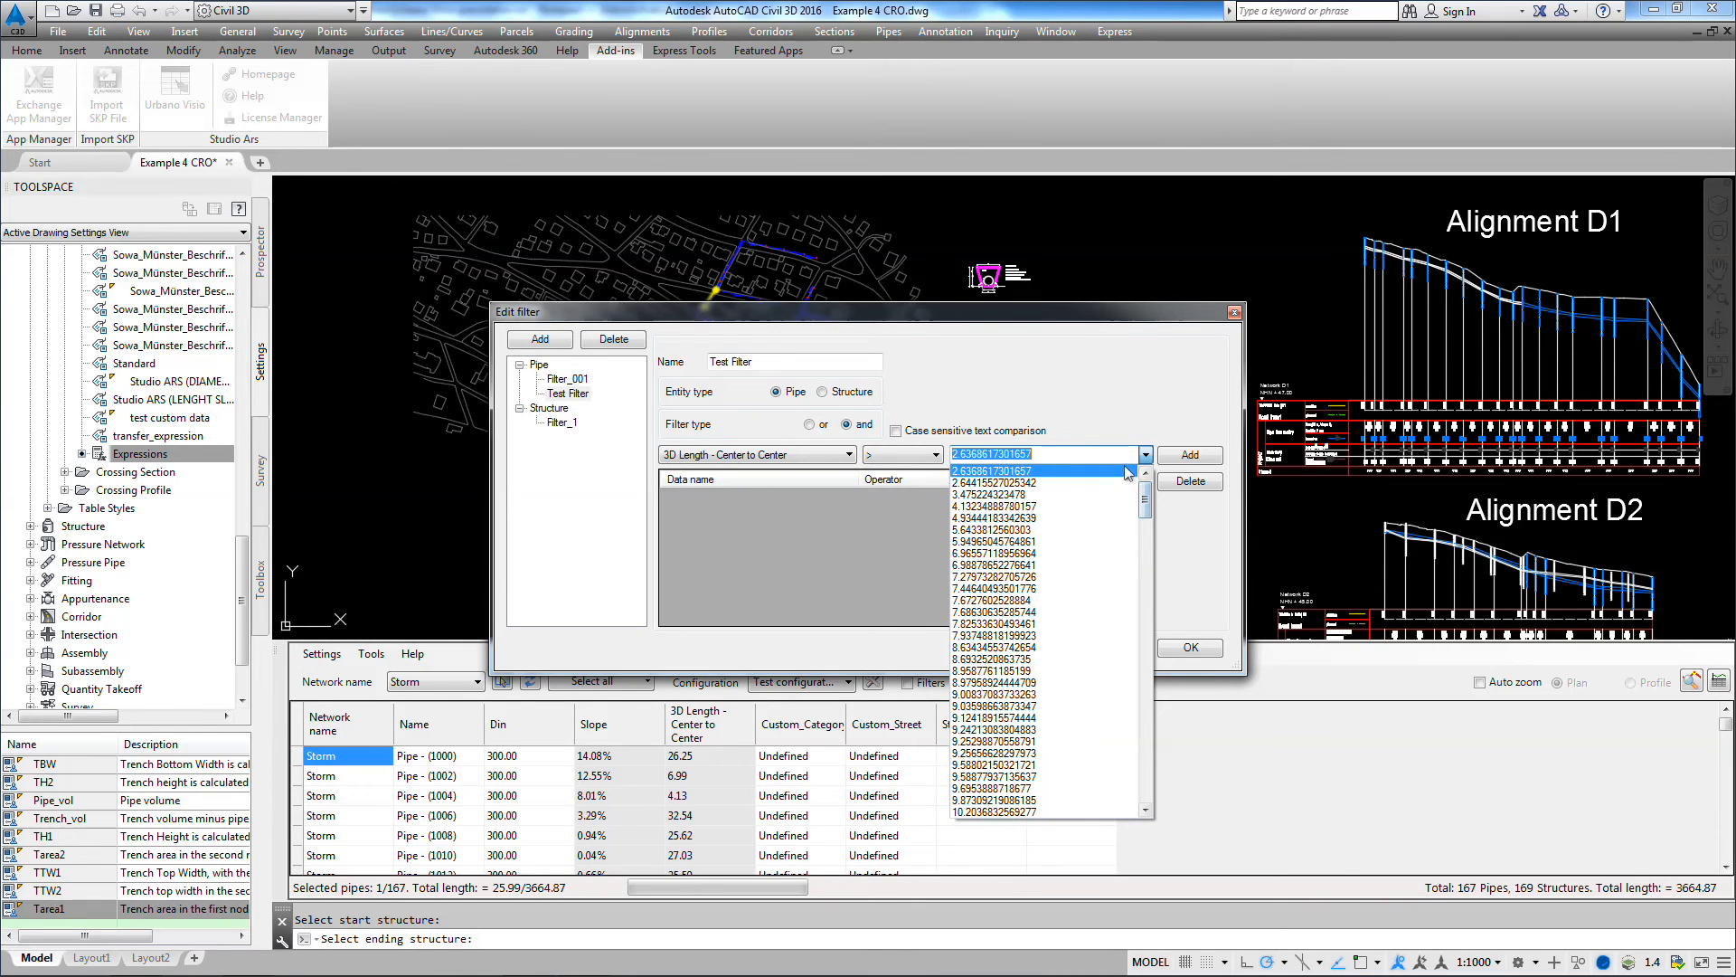
click(1045, 455)
text(40)
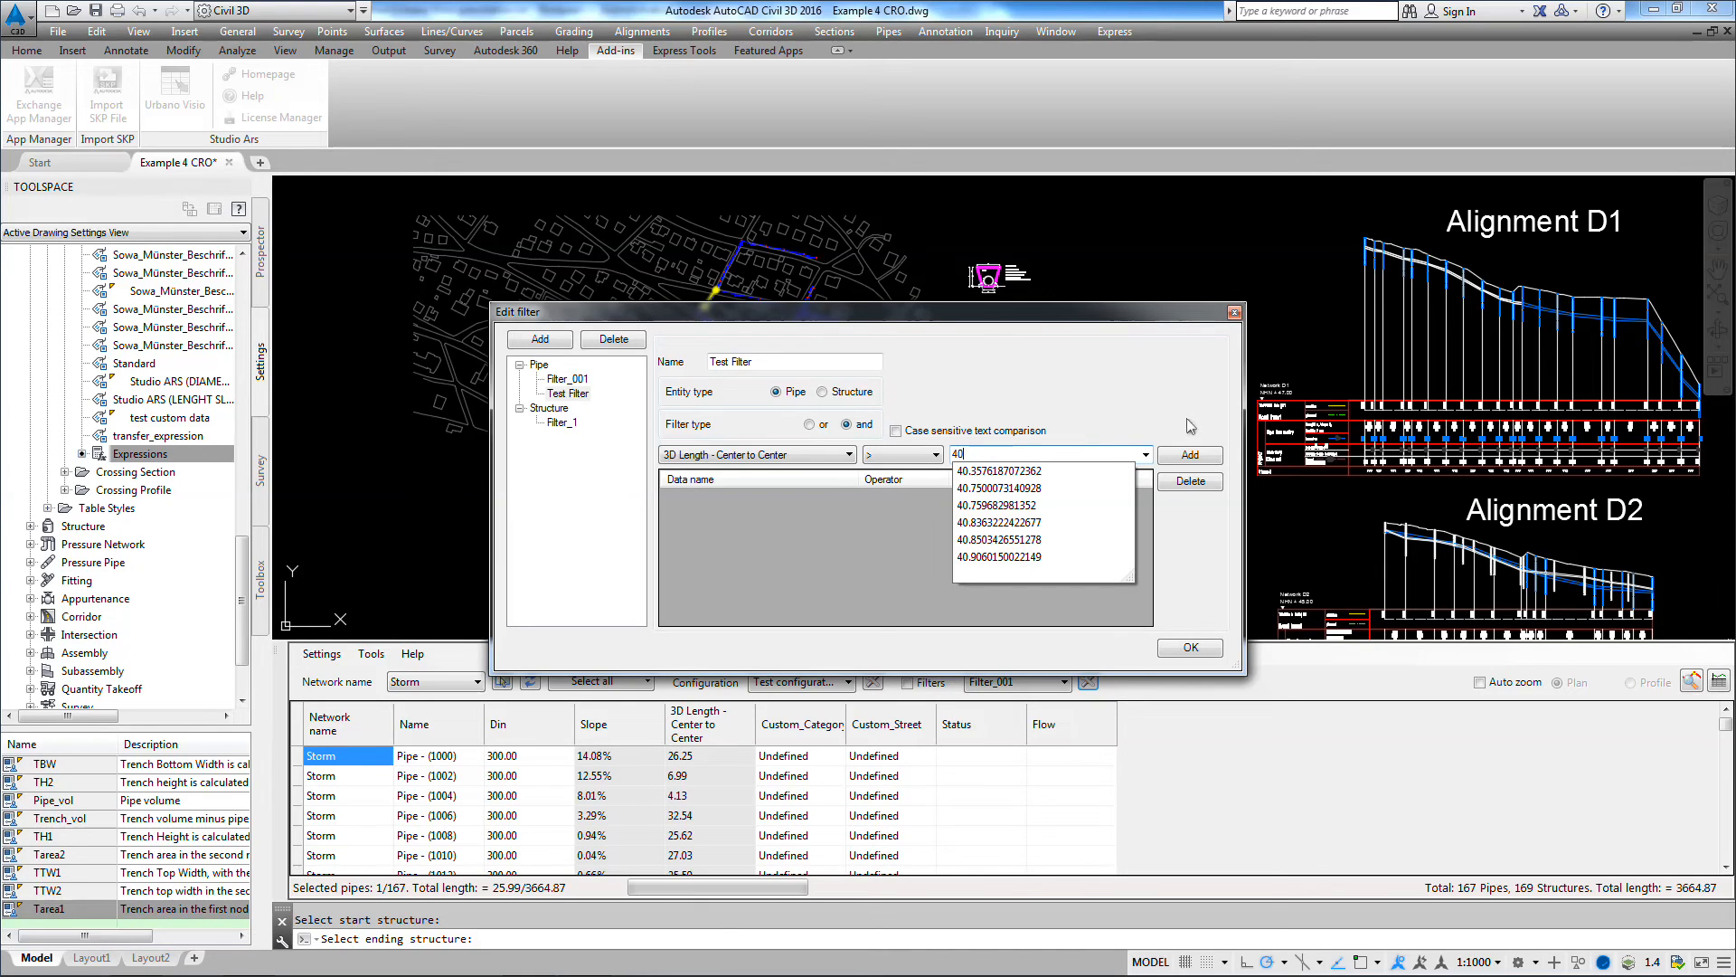
click(1190, 456)
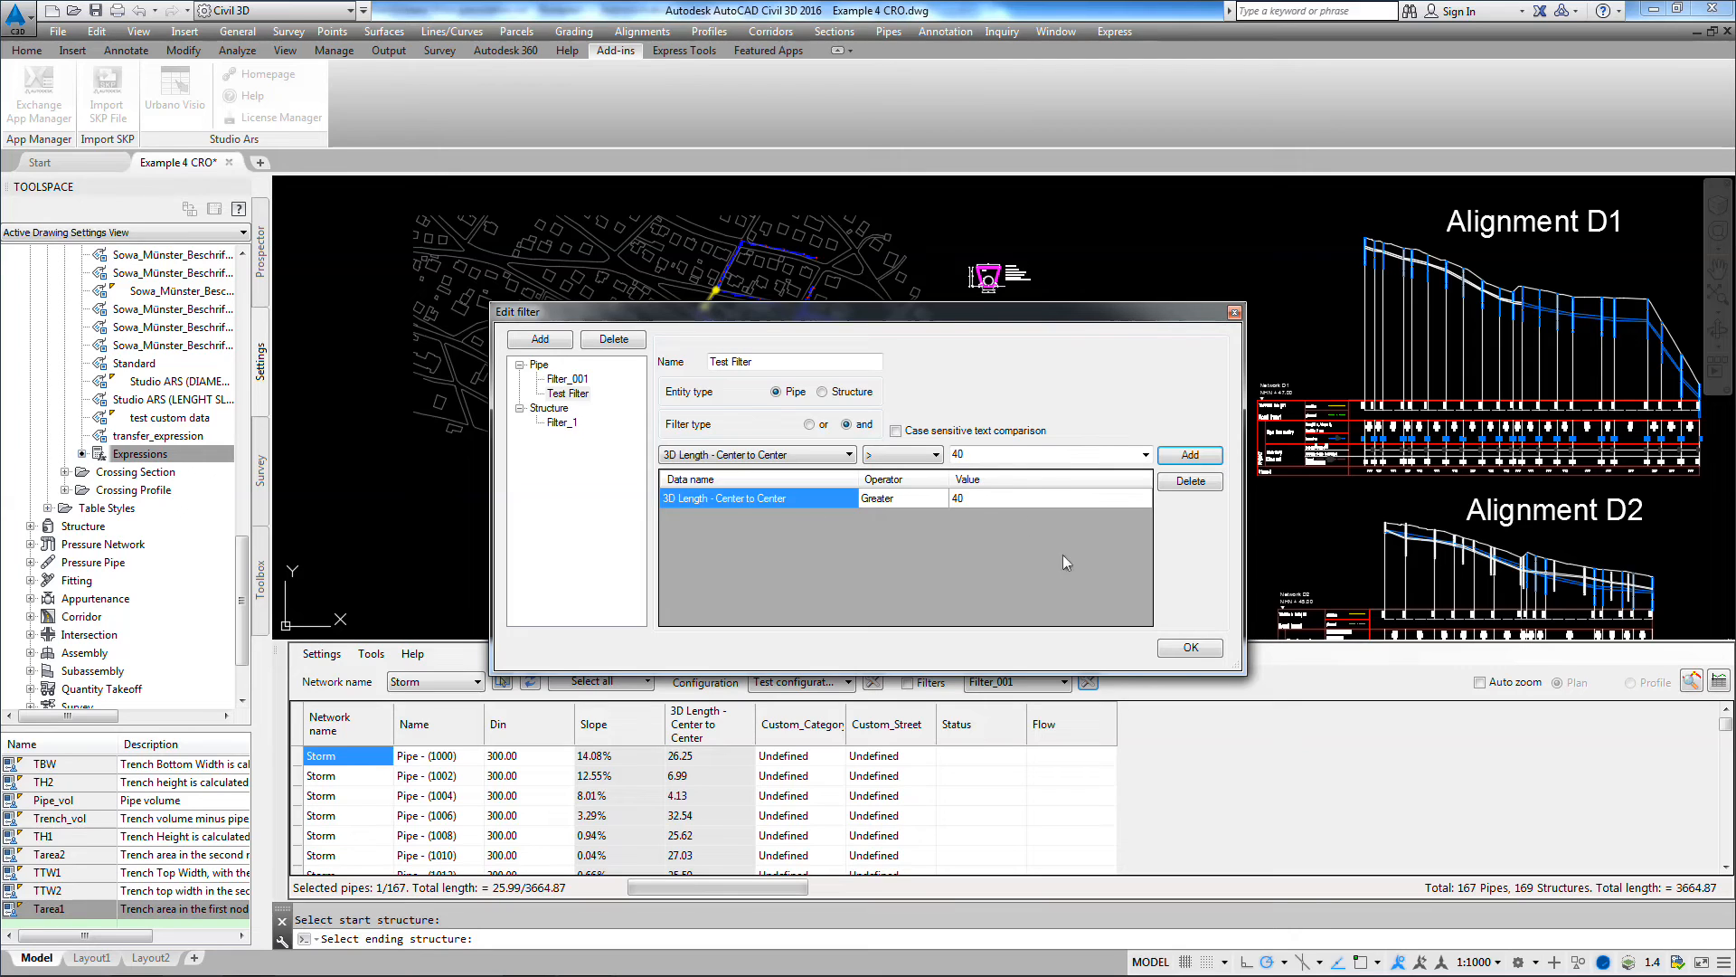
click(1190, 647)
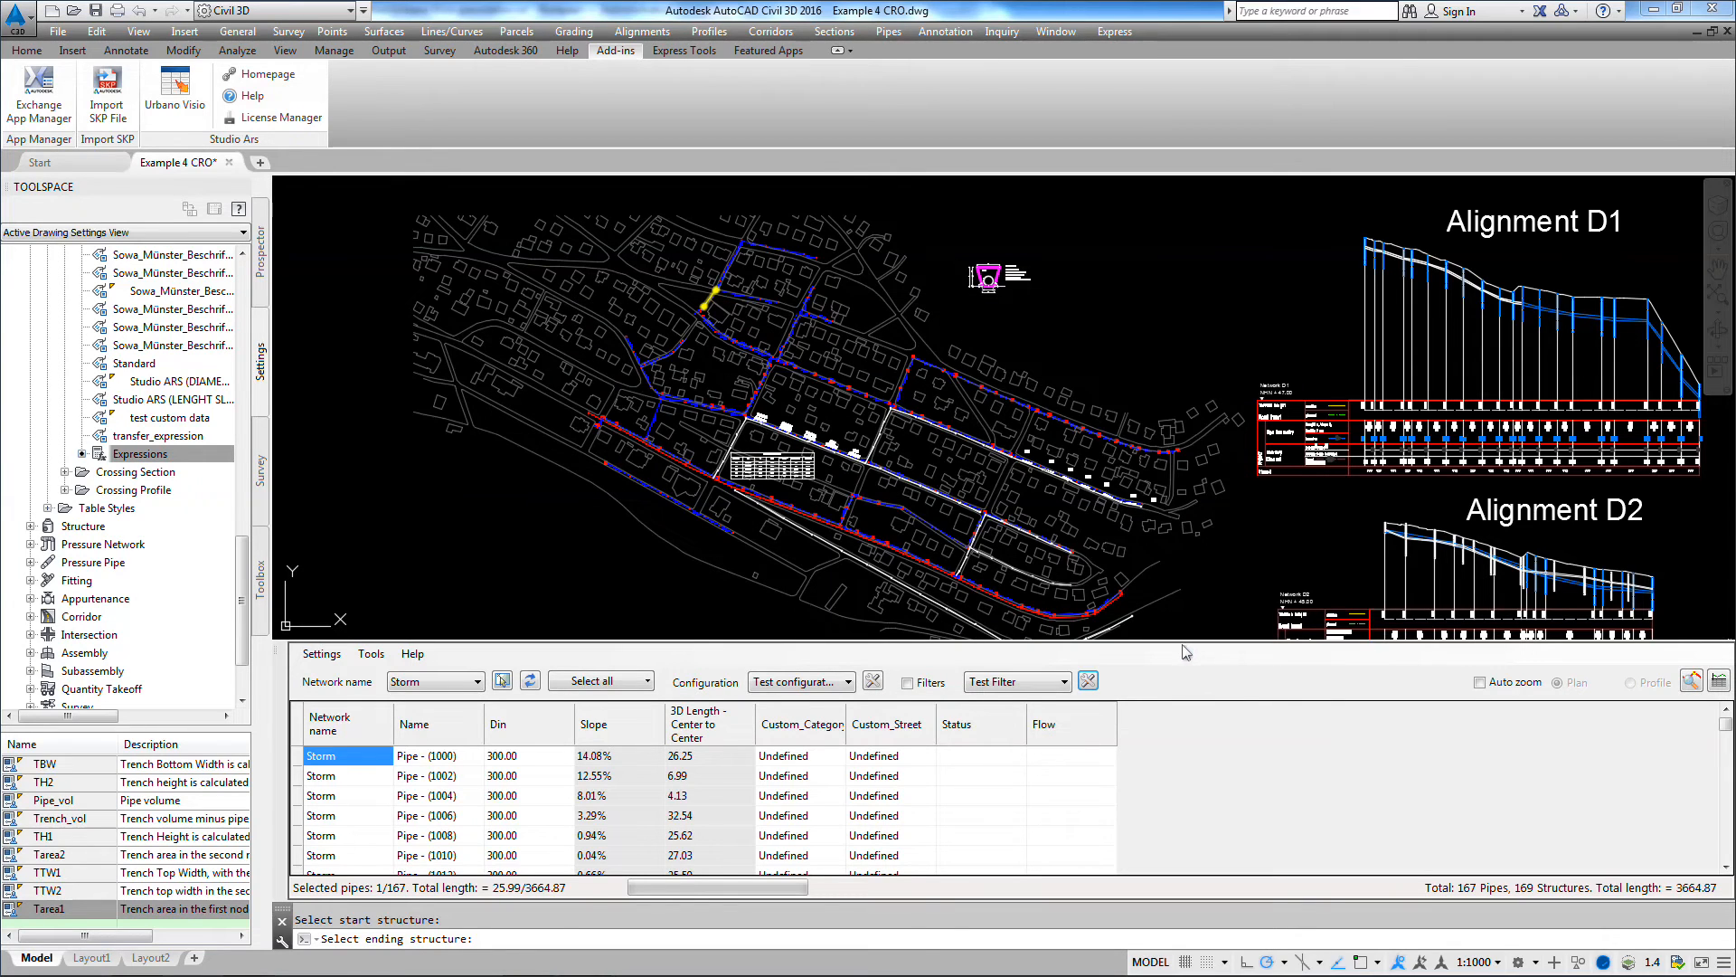
click(908, 683)
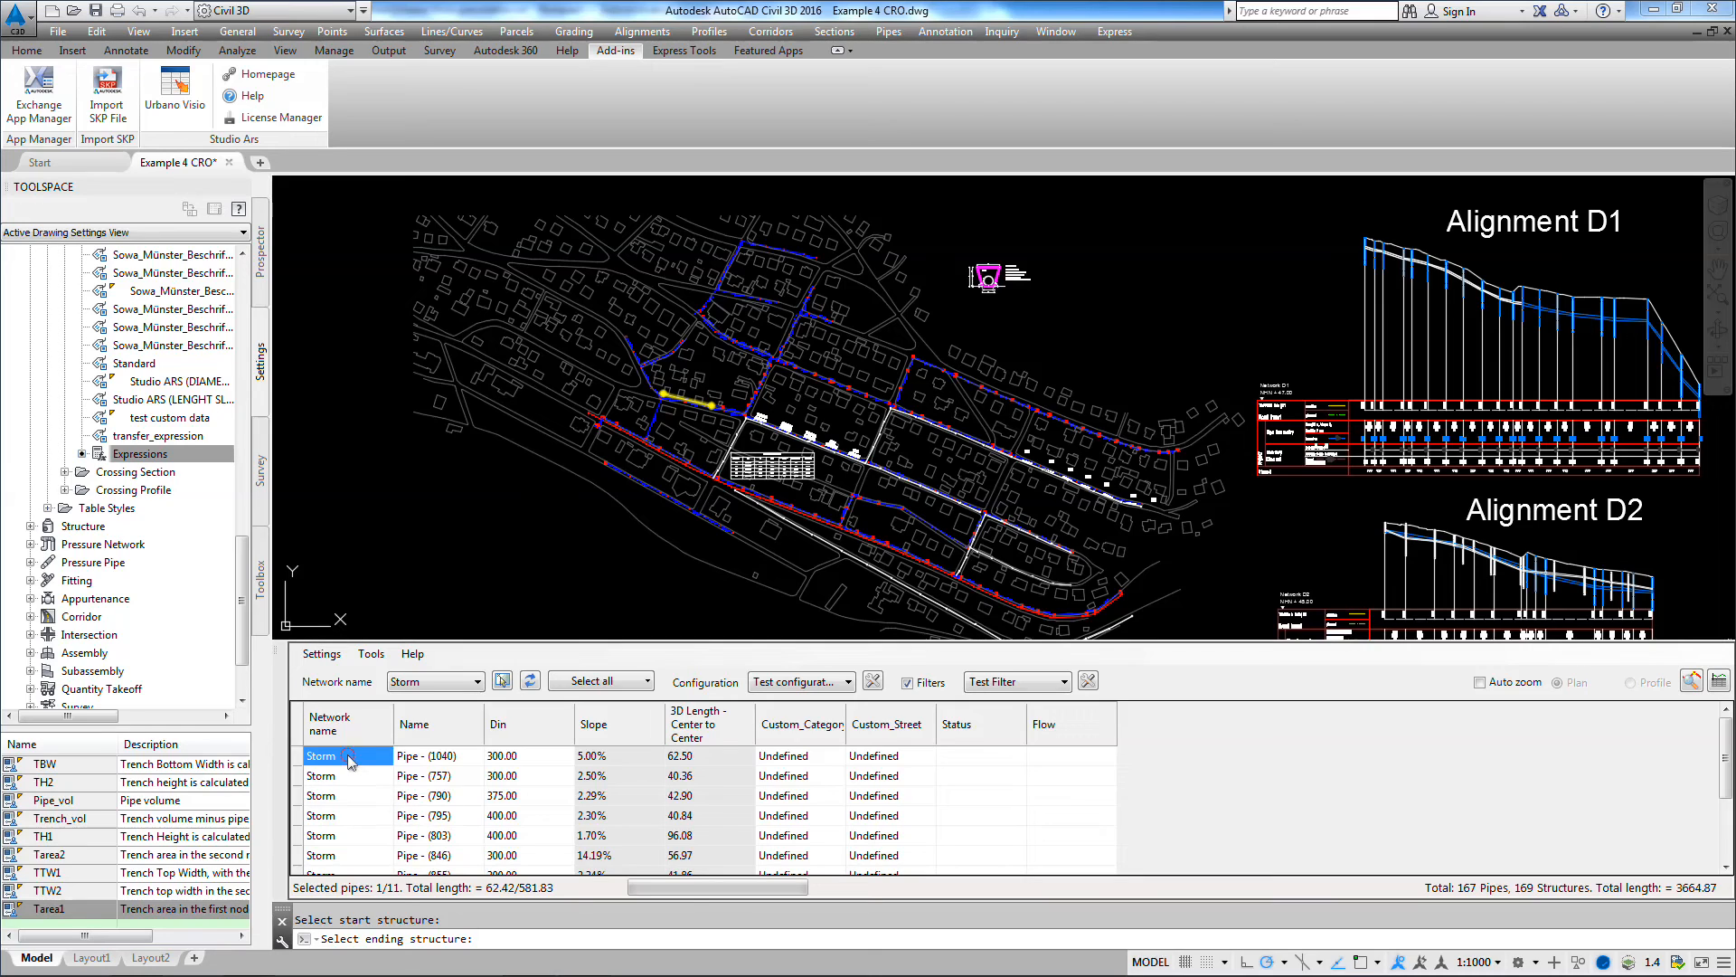
Step: Go through the filtered pipes one by one to examine where each lies in the plan and profile
key(Down)
key(Down)
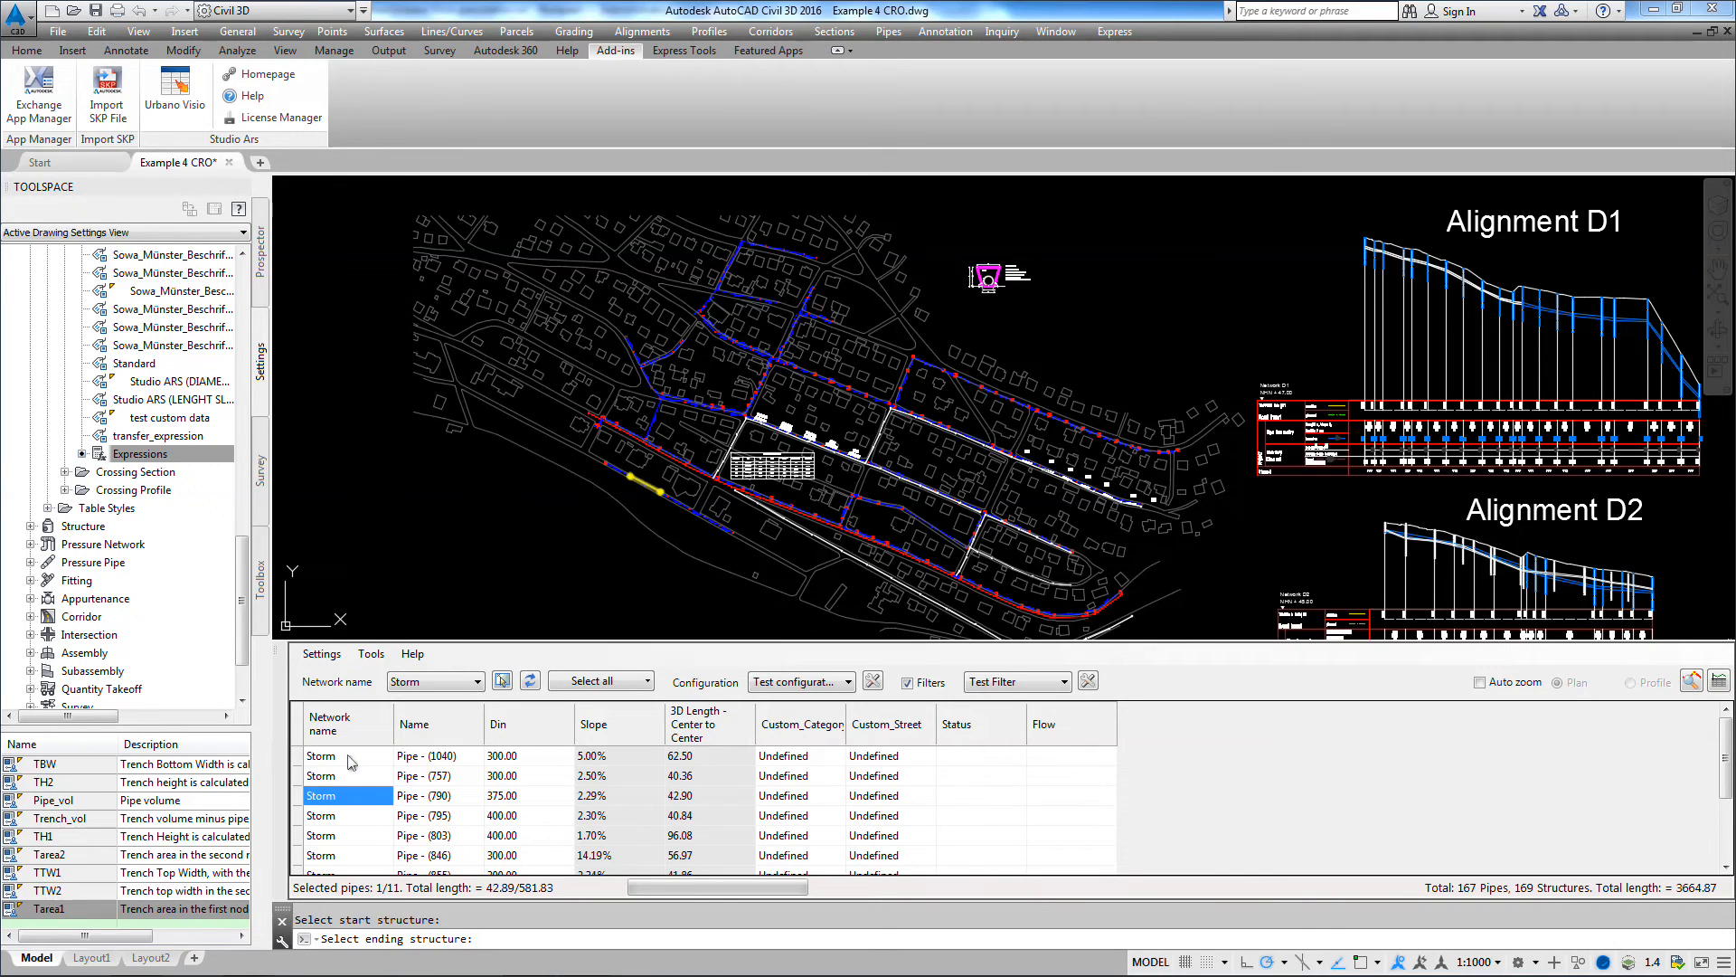
key(Down)
key(Down)
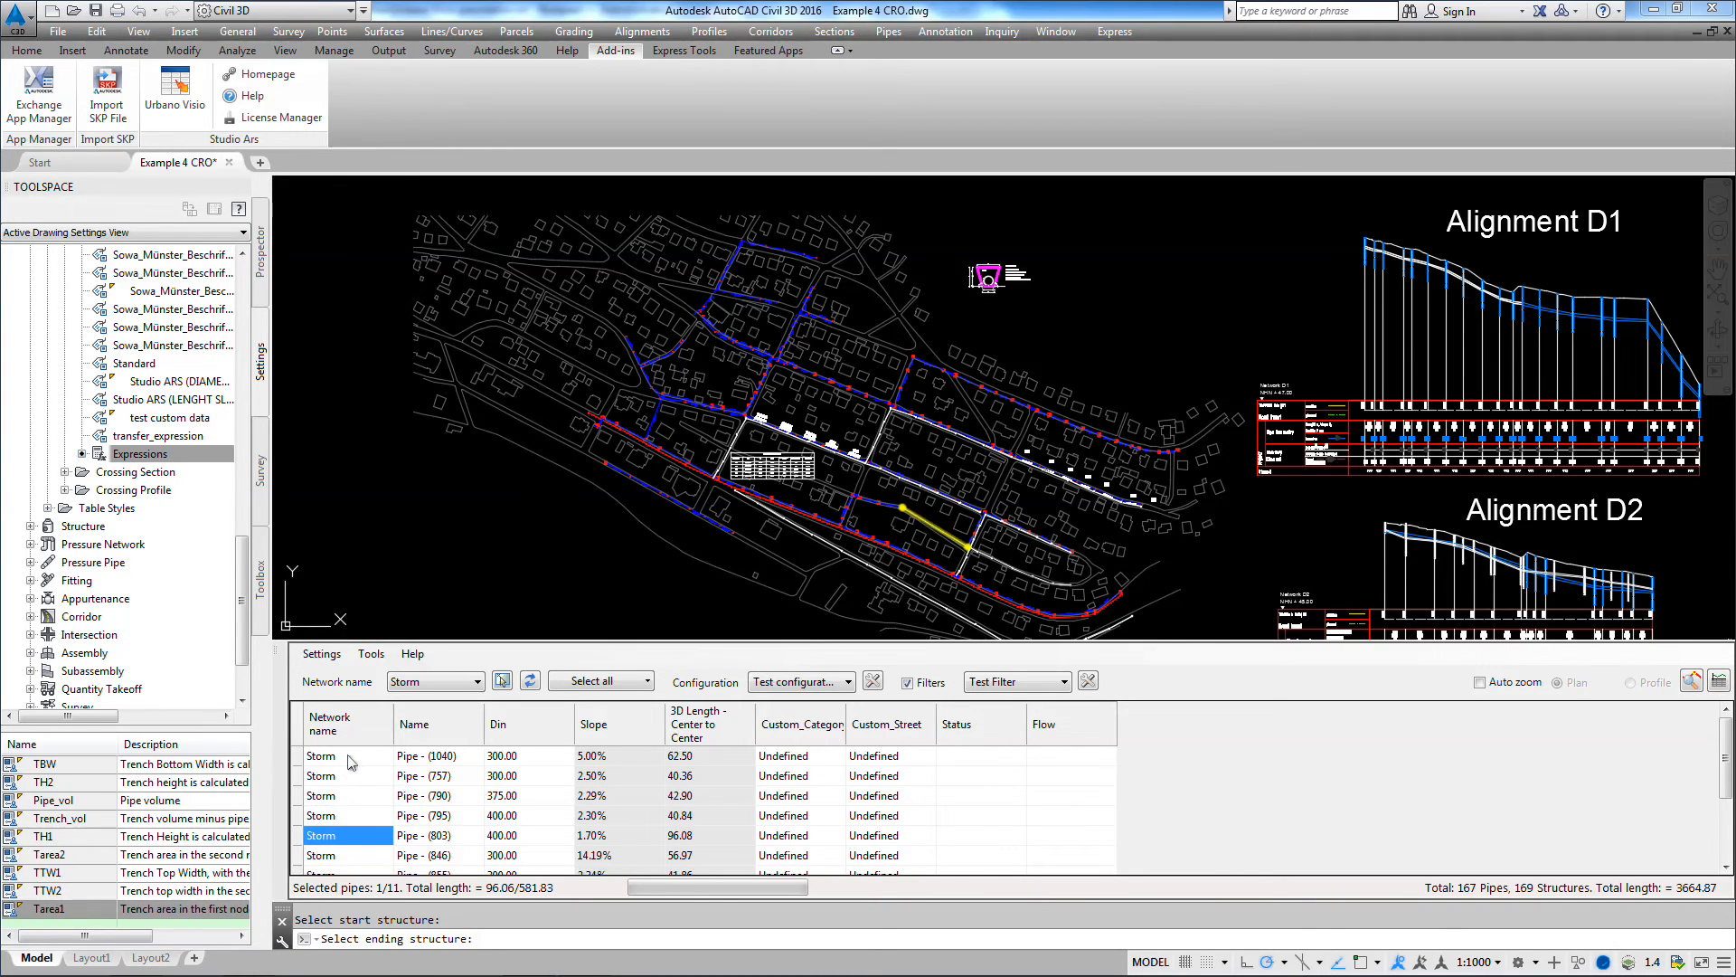
key(Down)
key(Down)
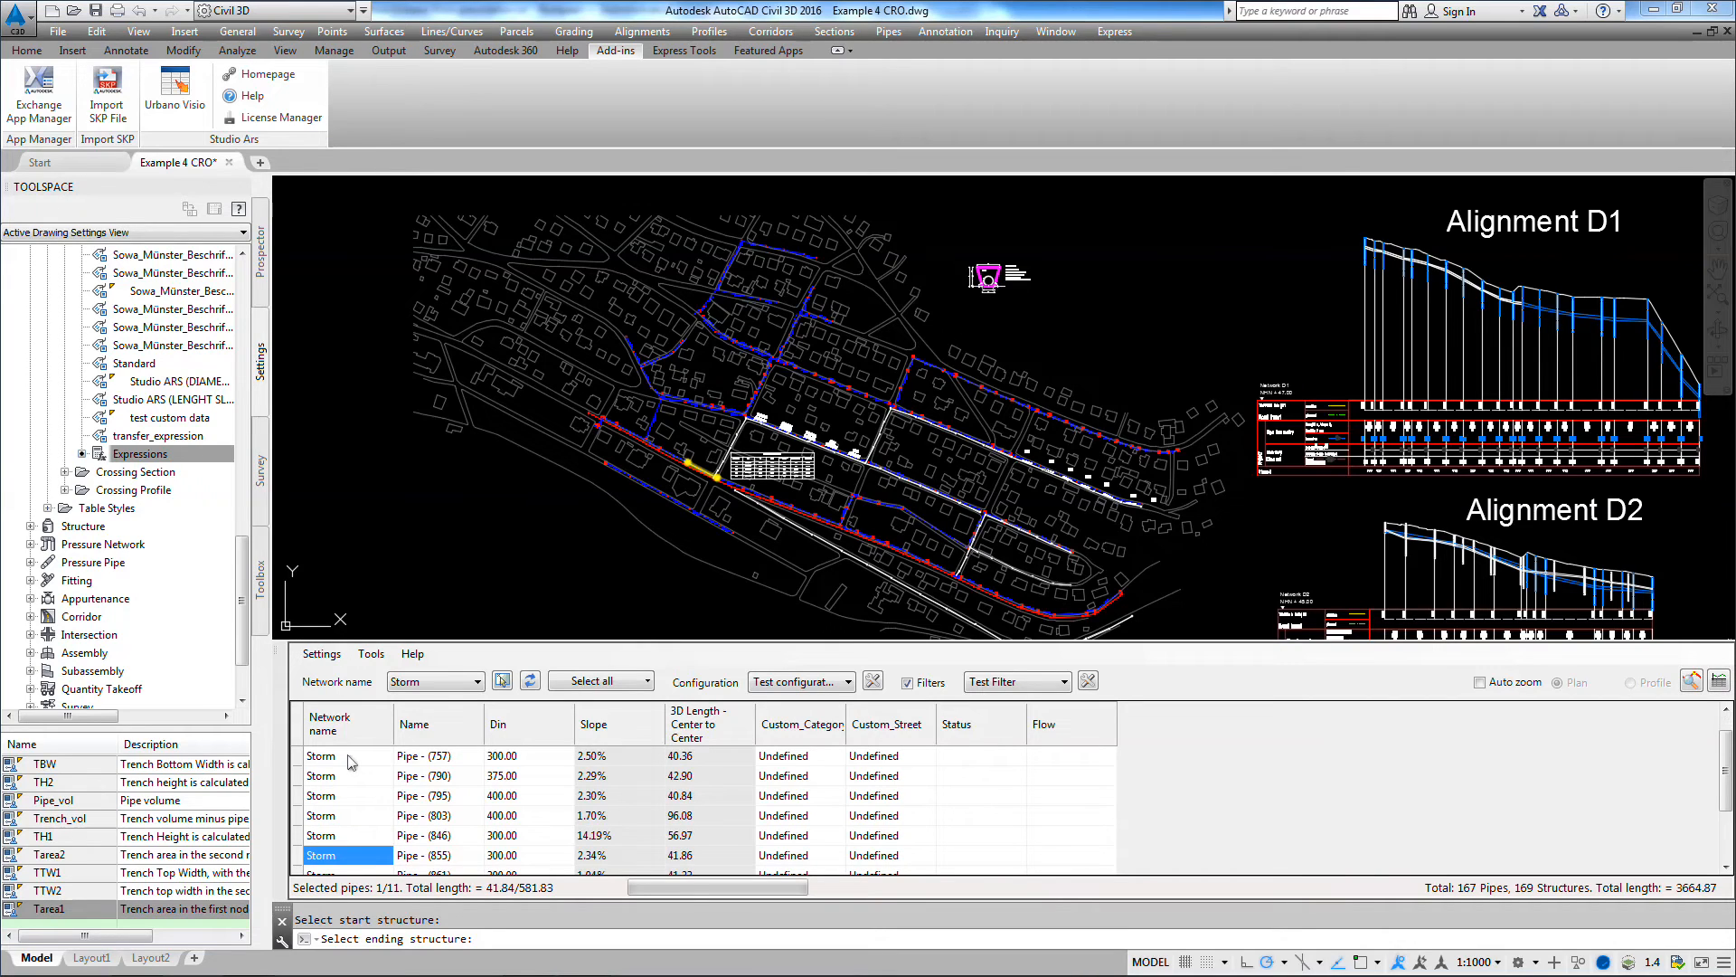
key(Down)
key(Down)
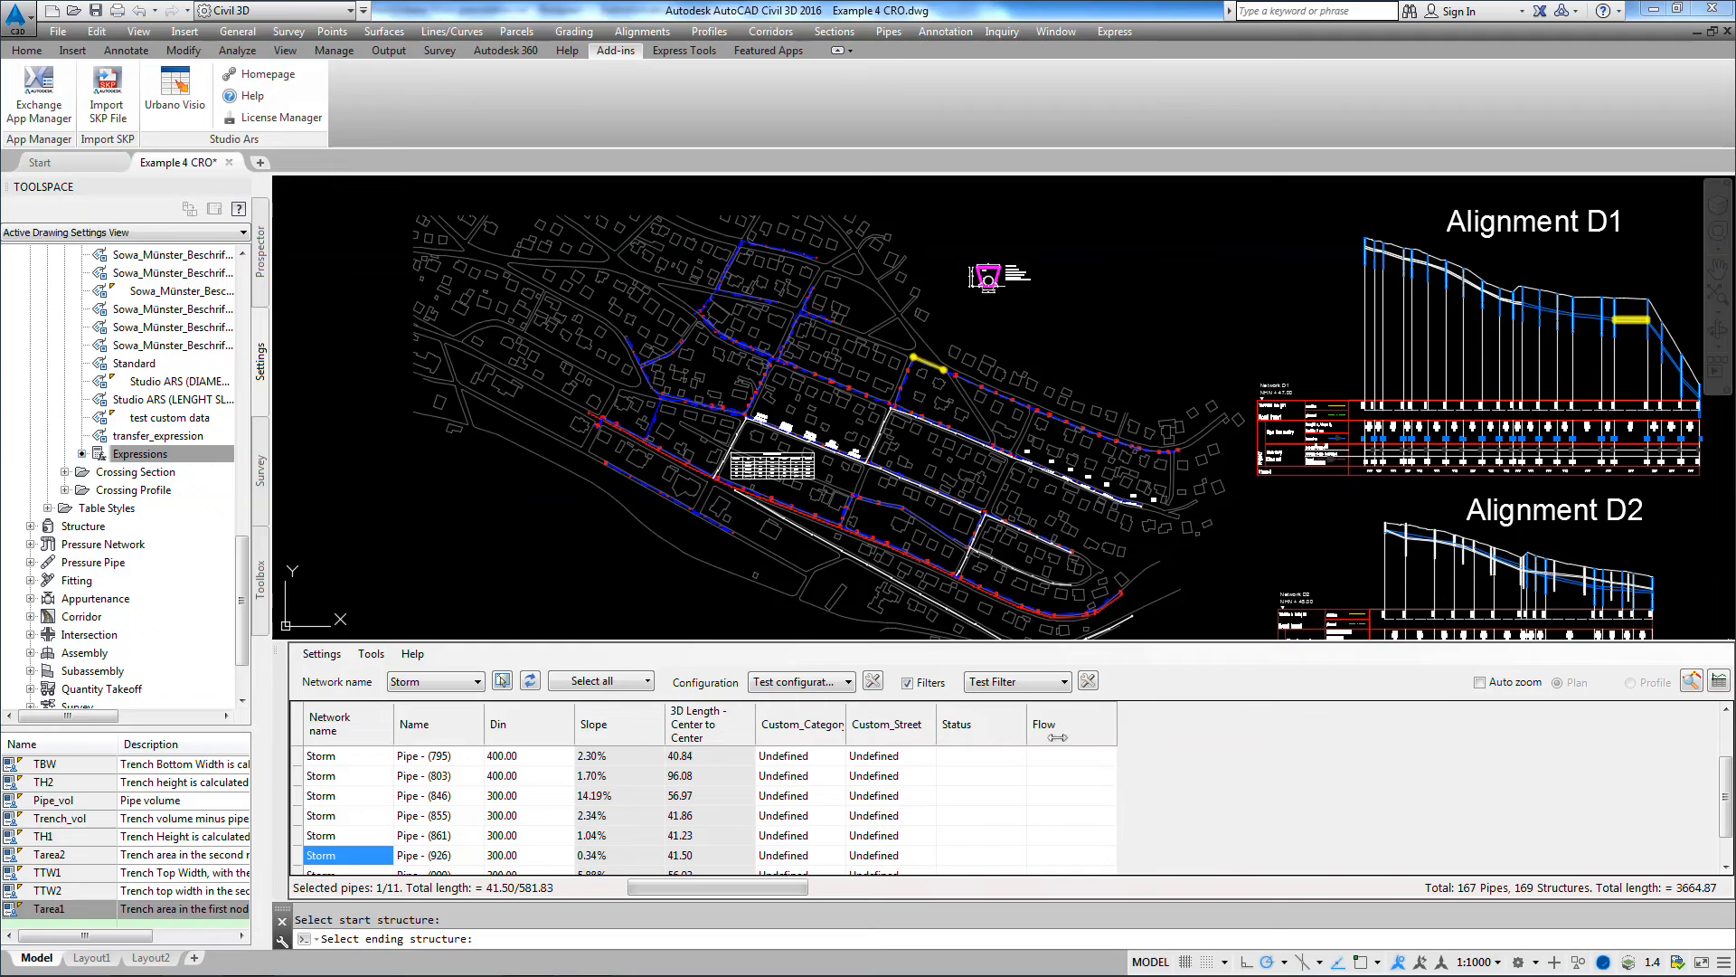
Step: Add a second condition to Test Filter requiring Inner Diameter equal to 0.4, and save the filter
click(1088, 681)
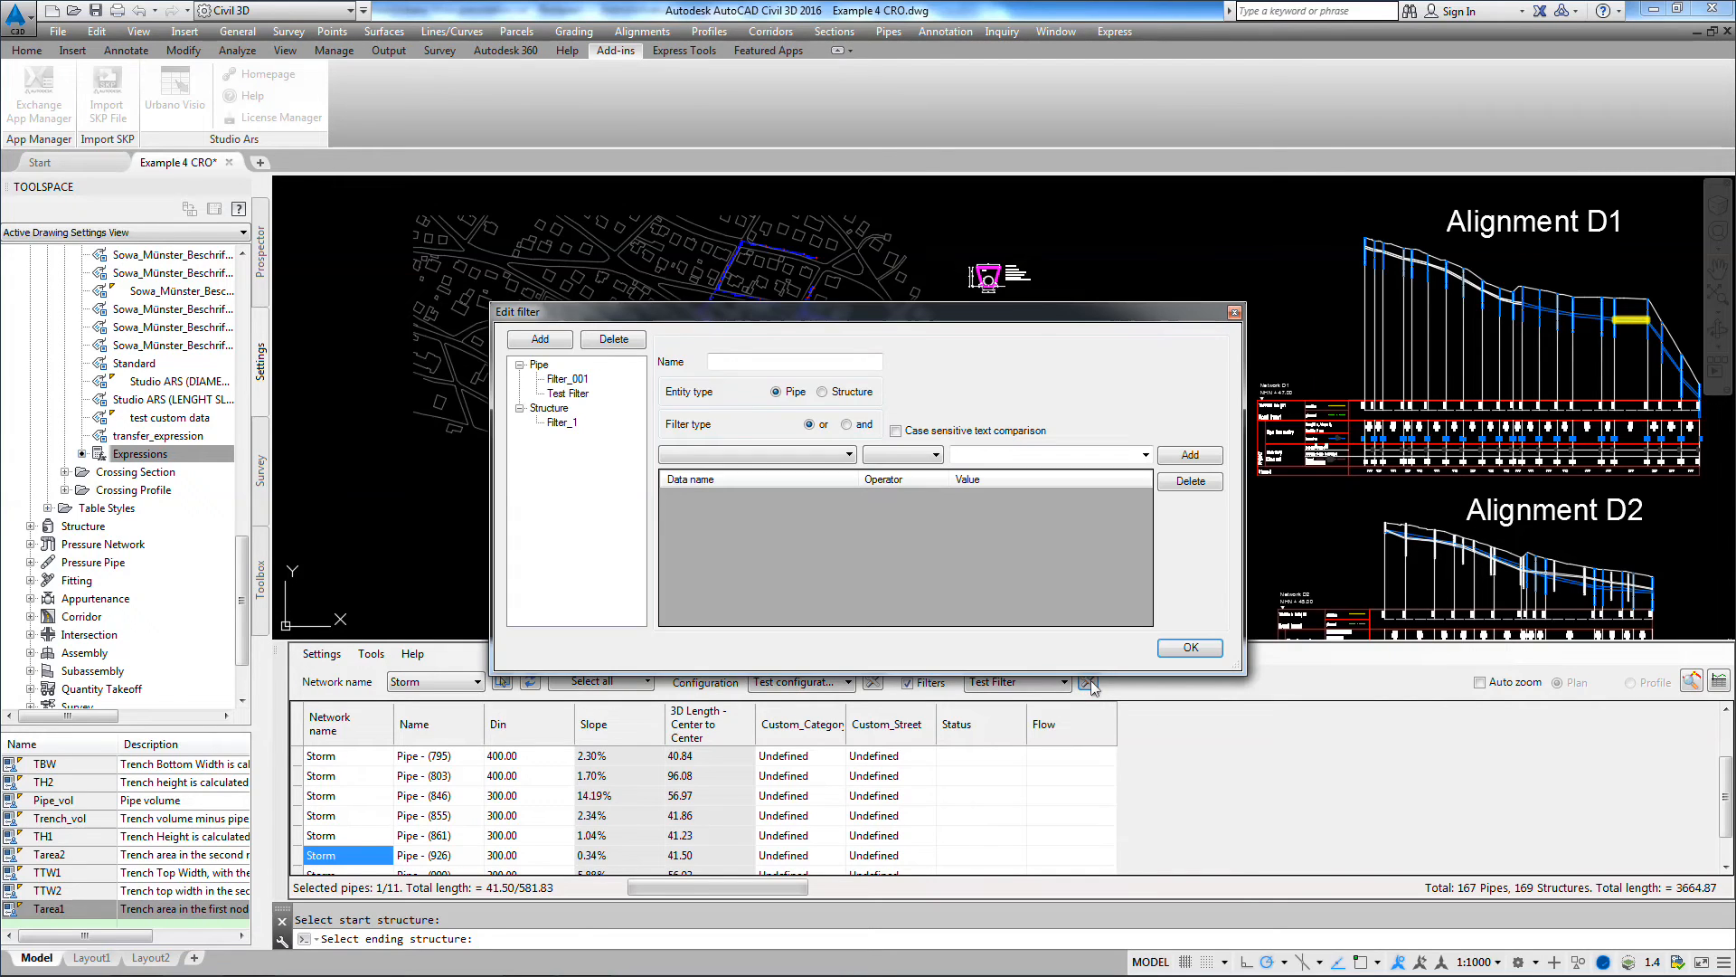
click(575, 396)
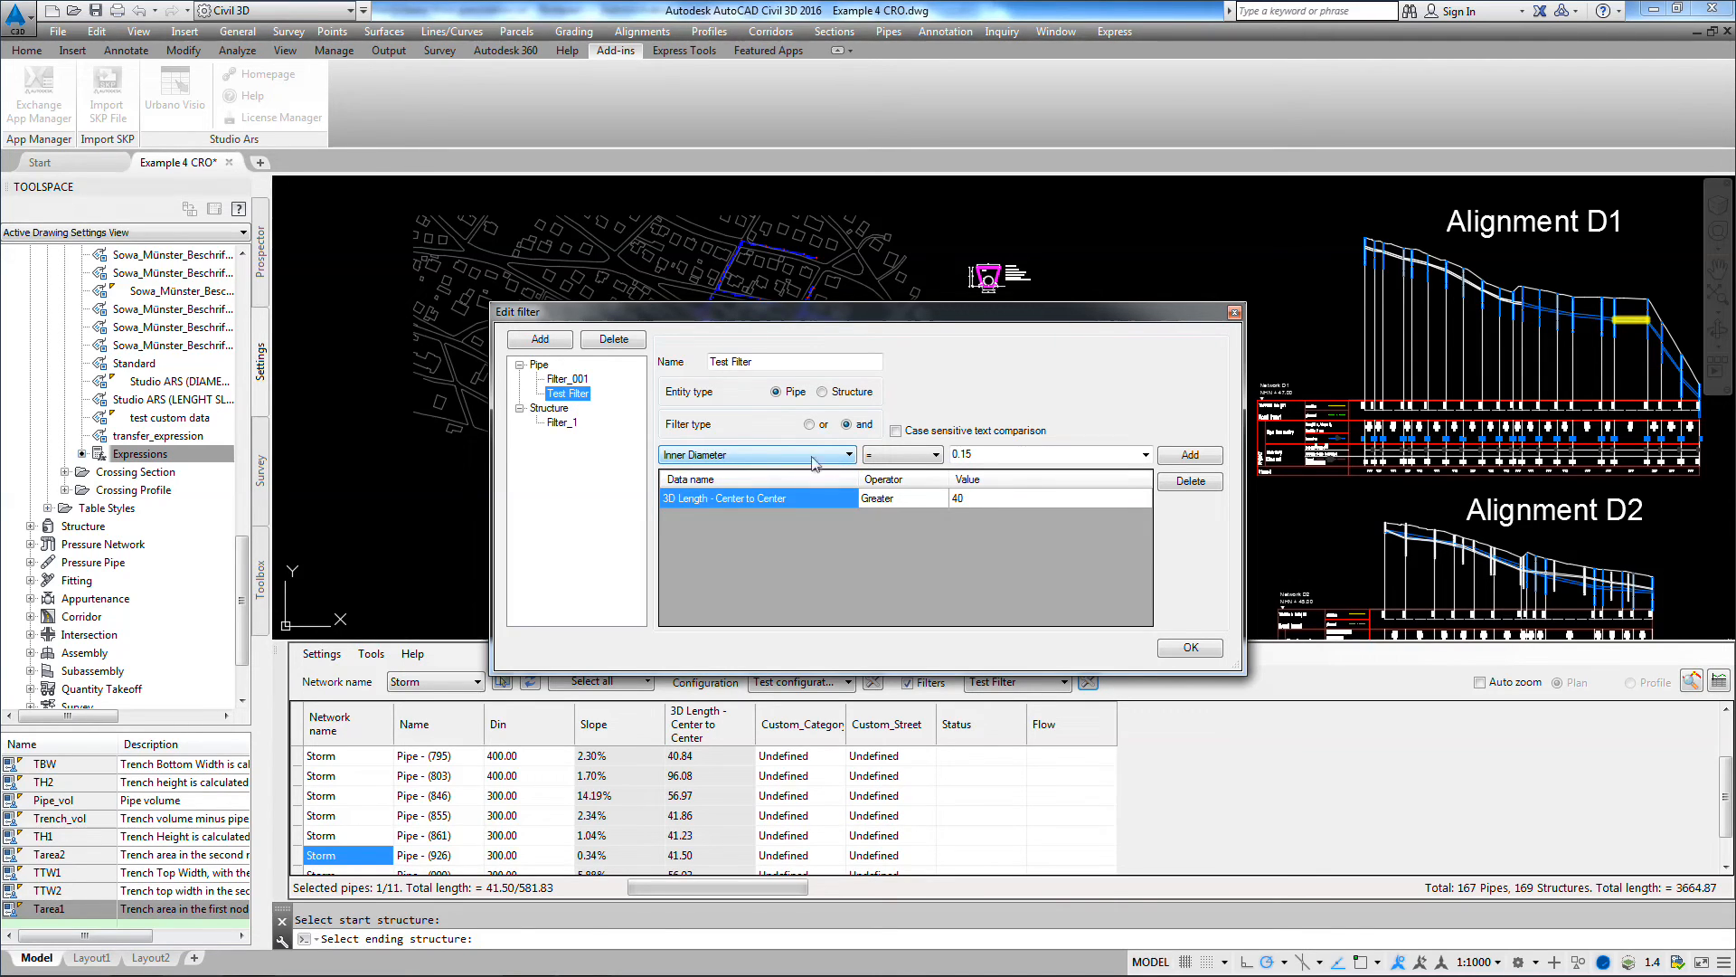
click(728, 458)
click(721, 485)
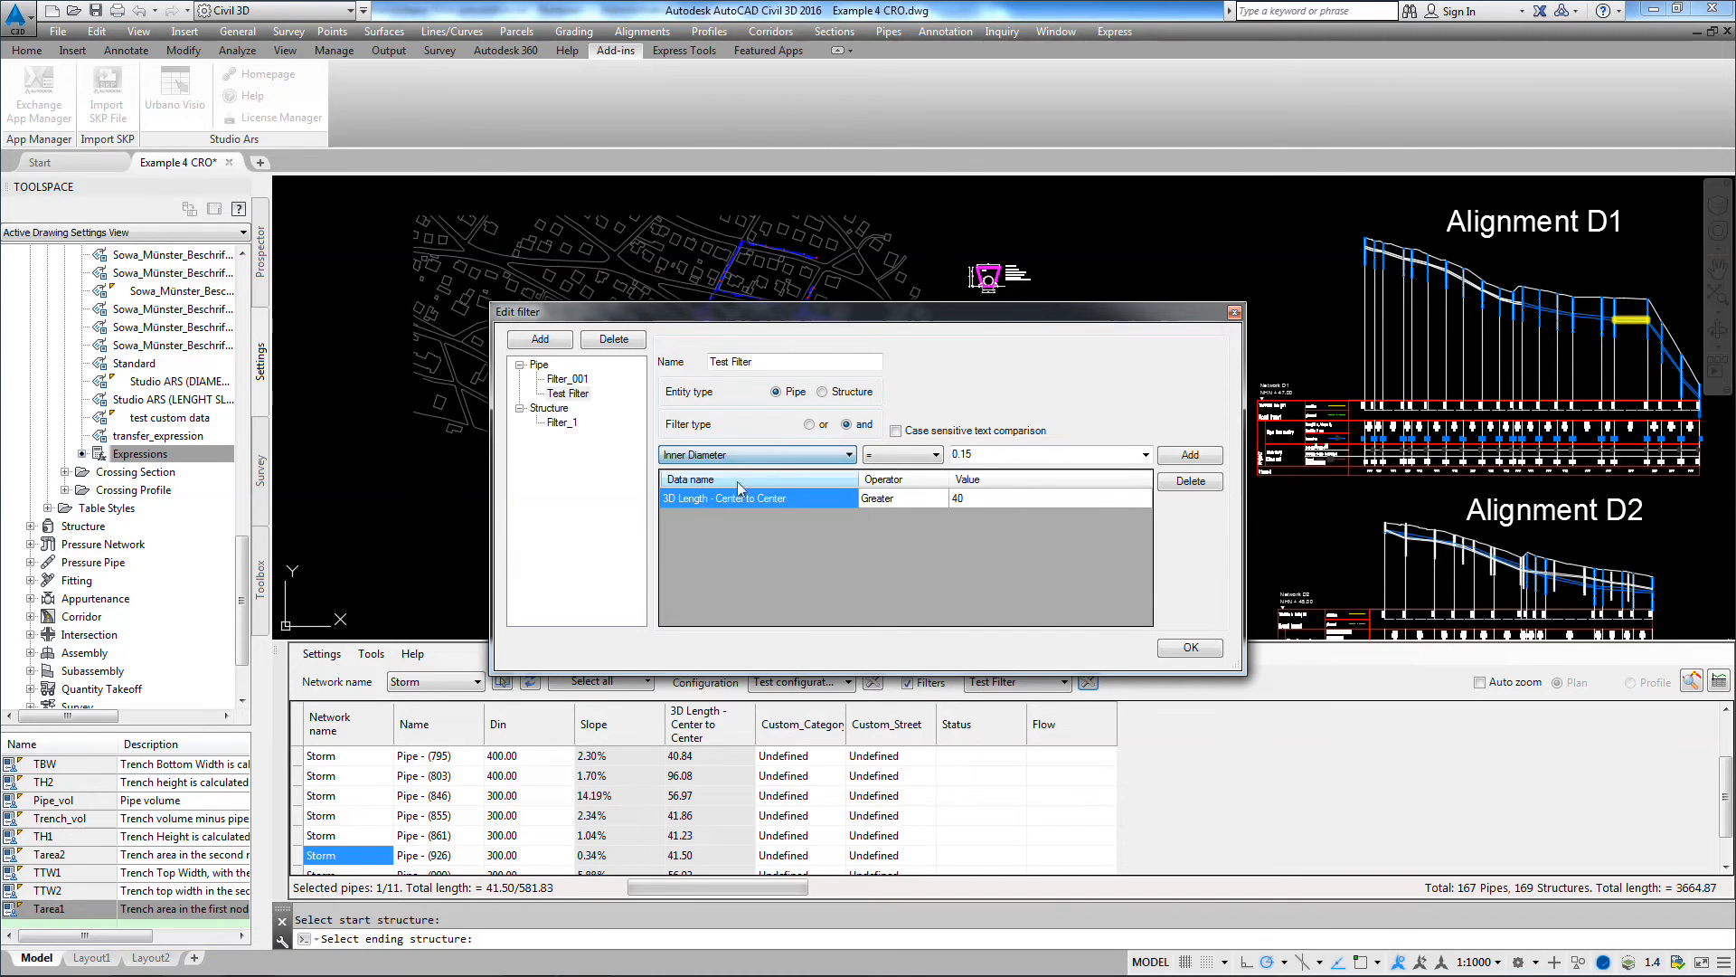
click(902, 461)
click(871, 471)
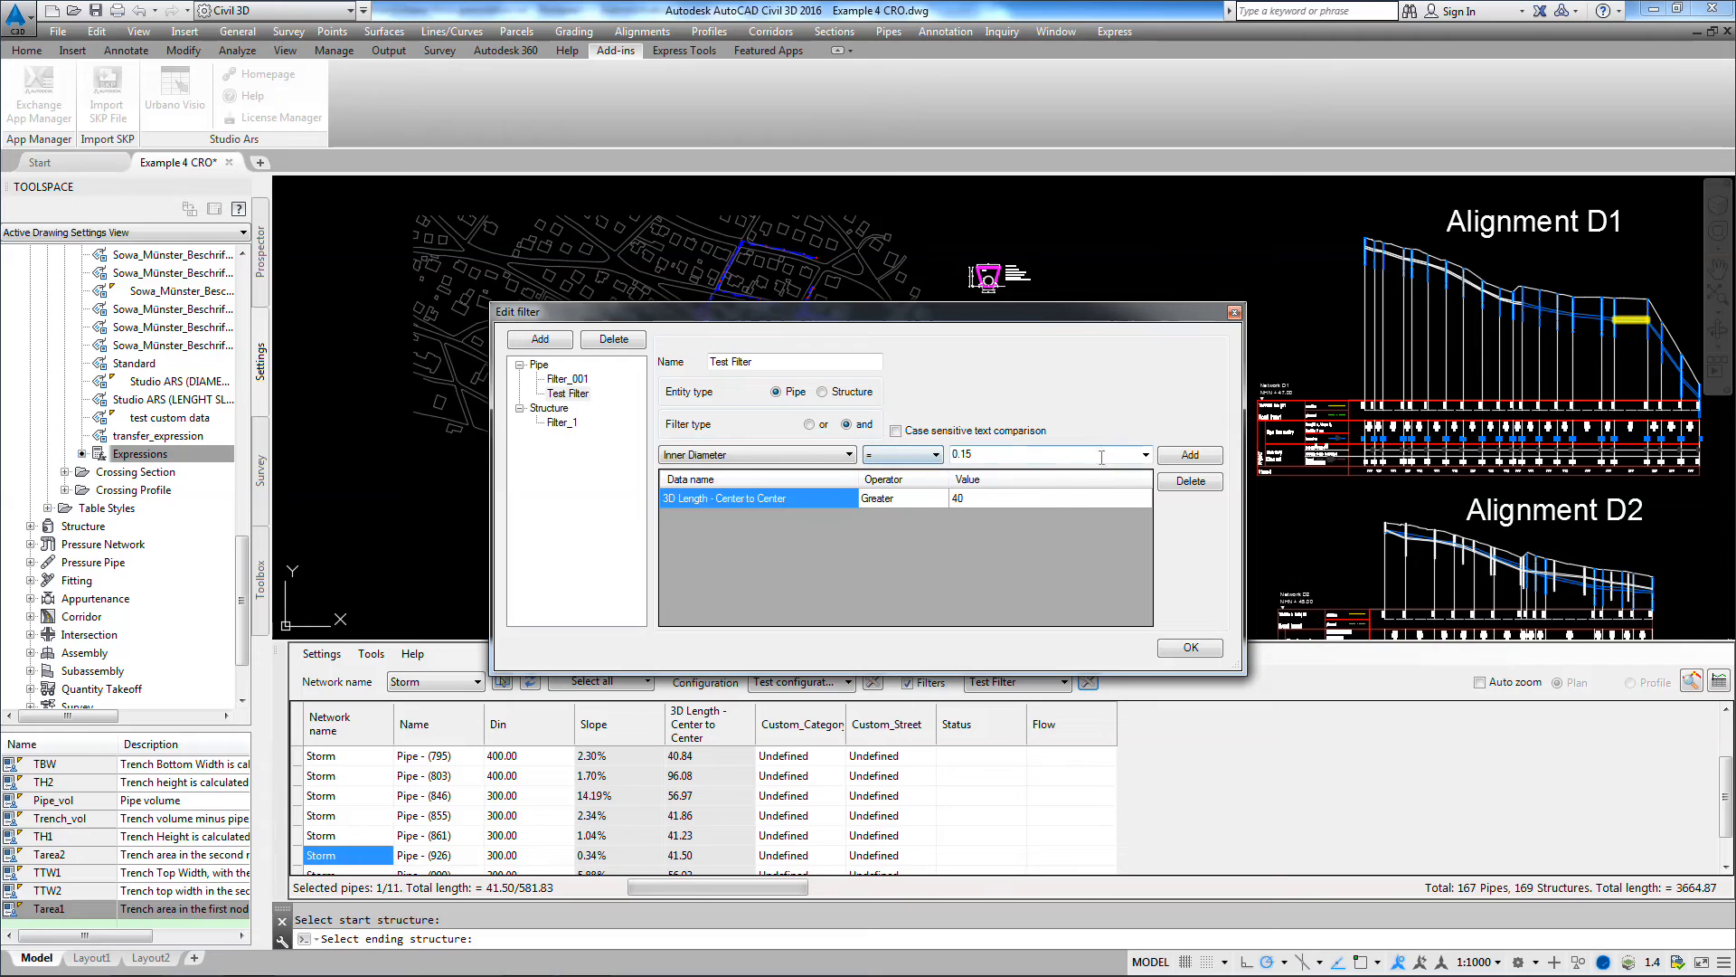
click(1146, 455)
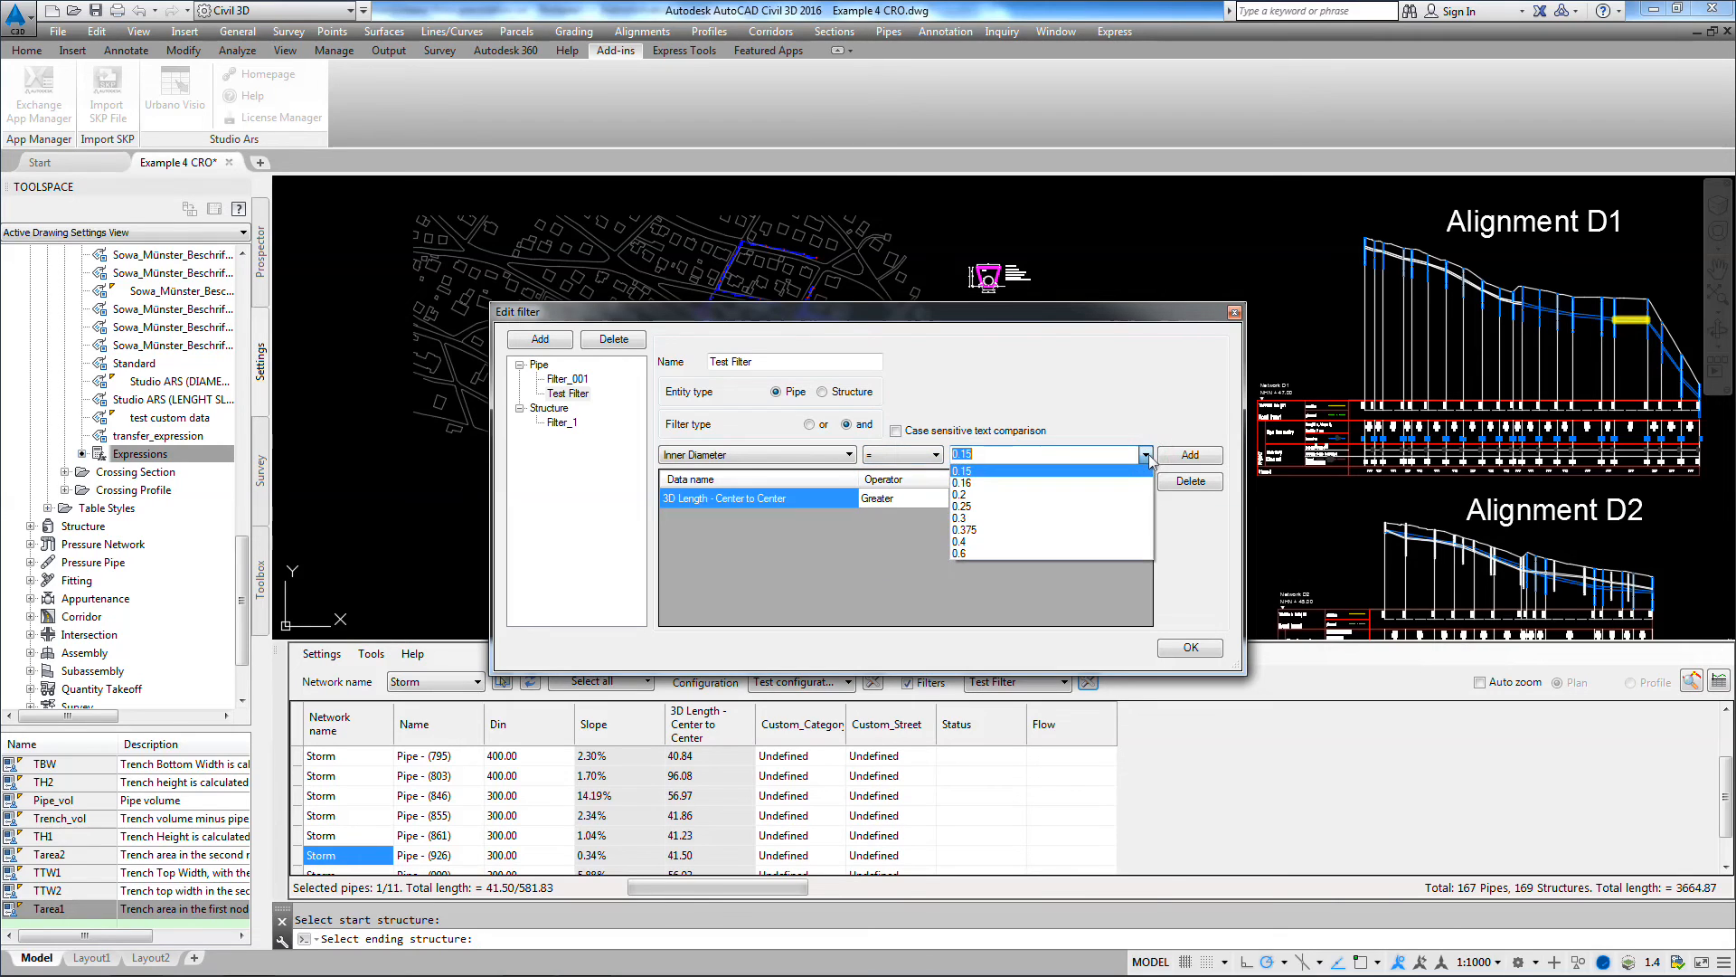
click(963, 542)
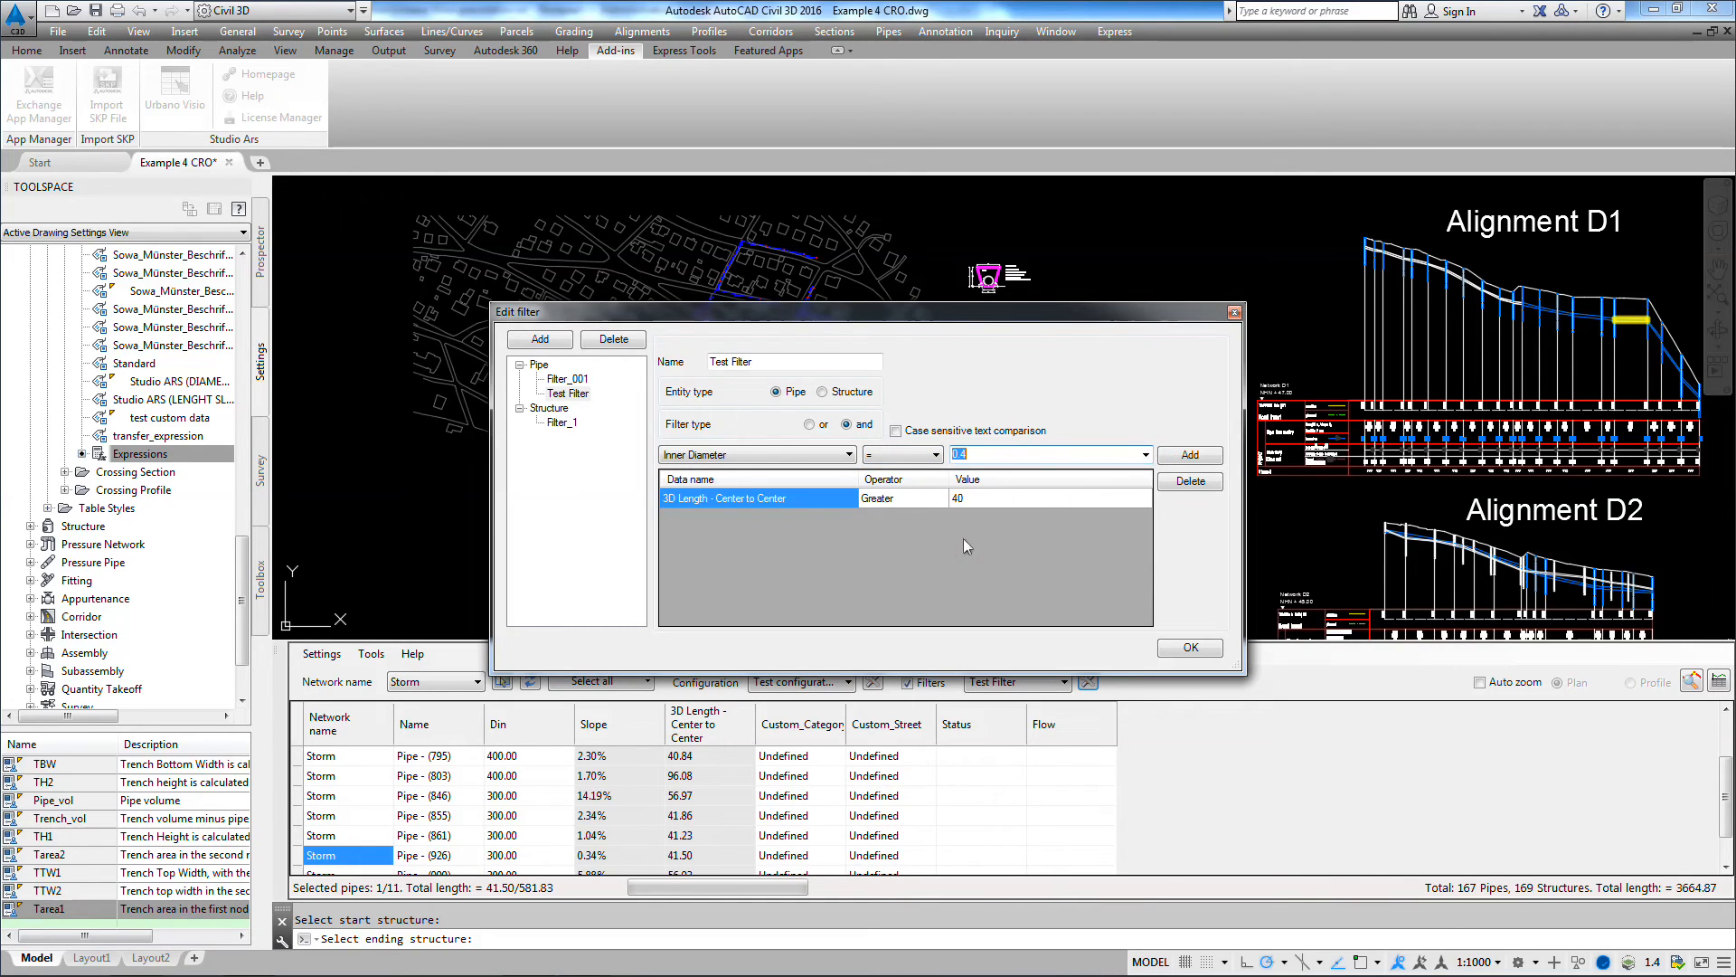
click(1190, 455)
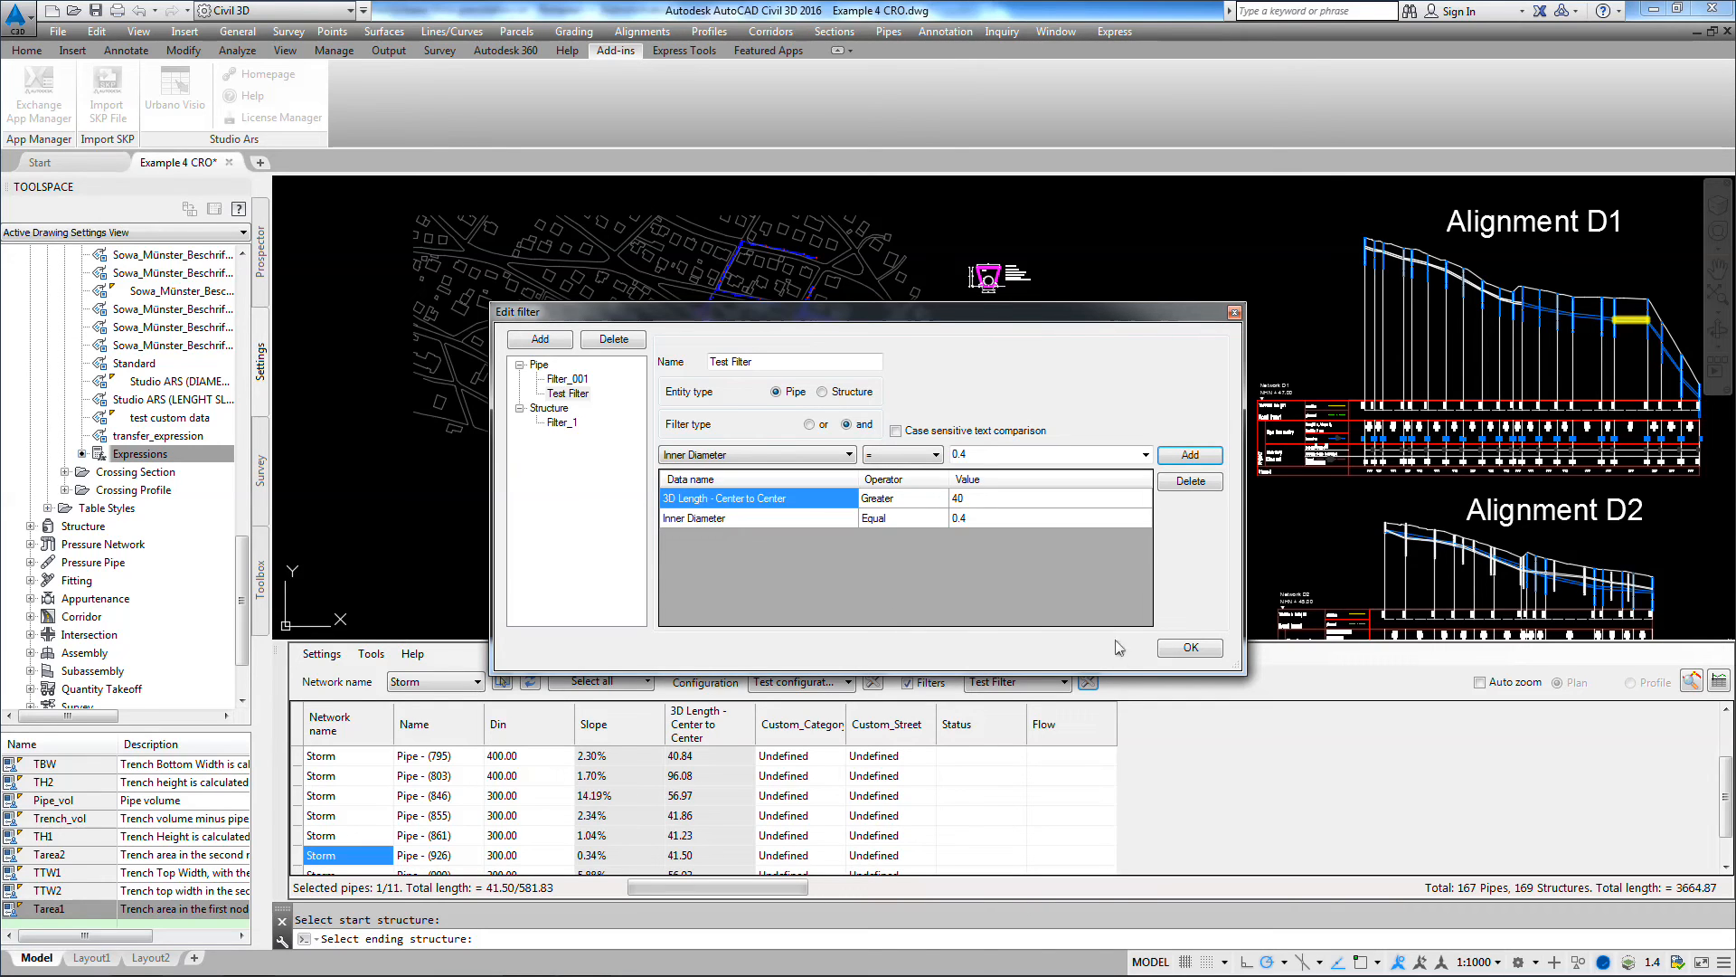
click(1175, 651)
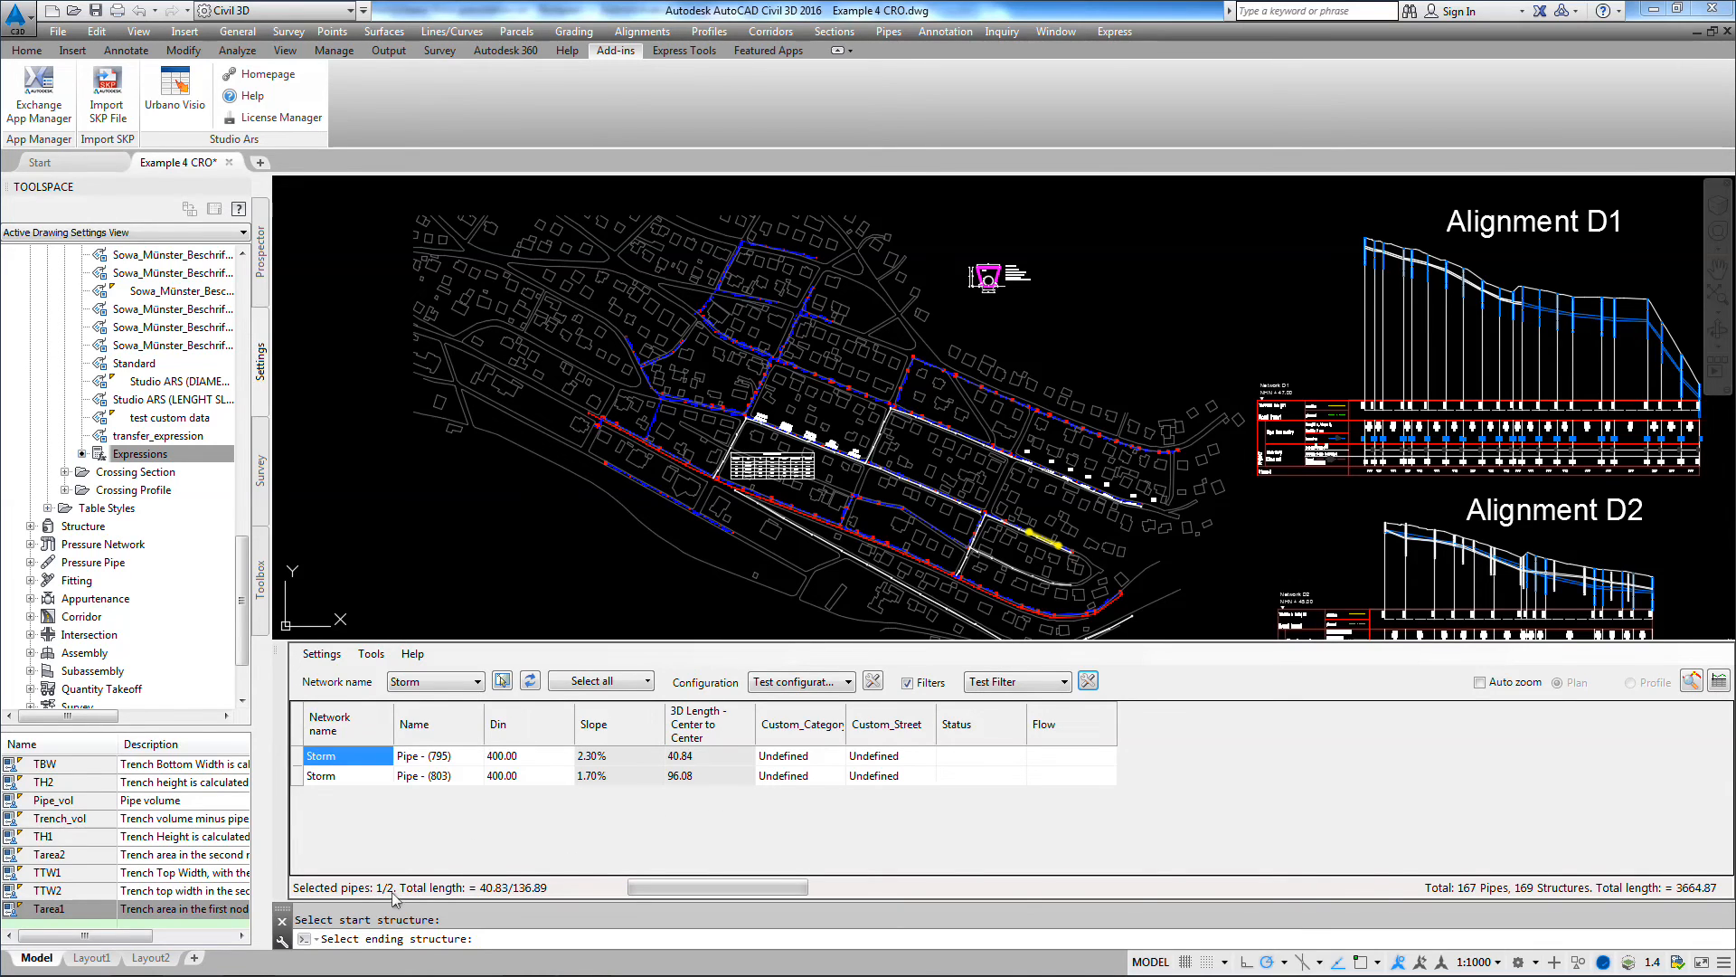
Step: Alternate between the filtered pipes in the table to examine their locations in the drawing
click(348, 780)
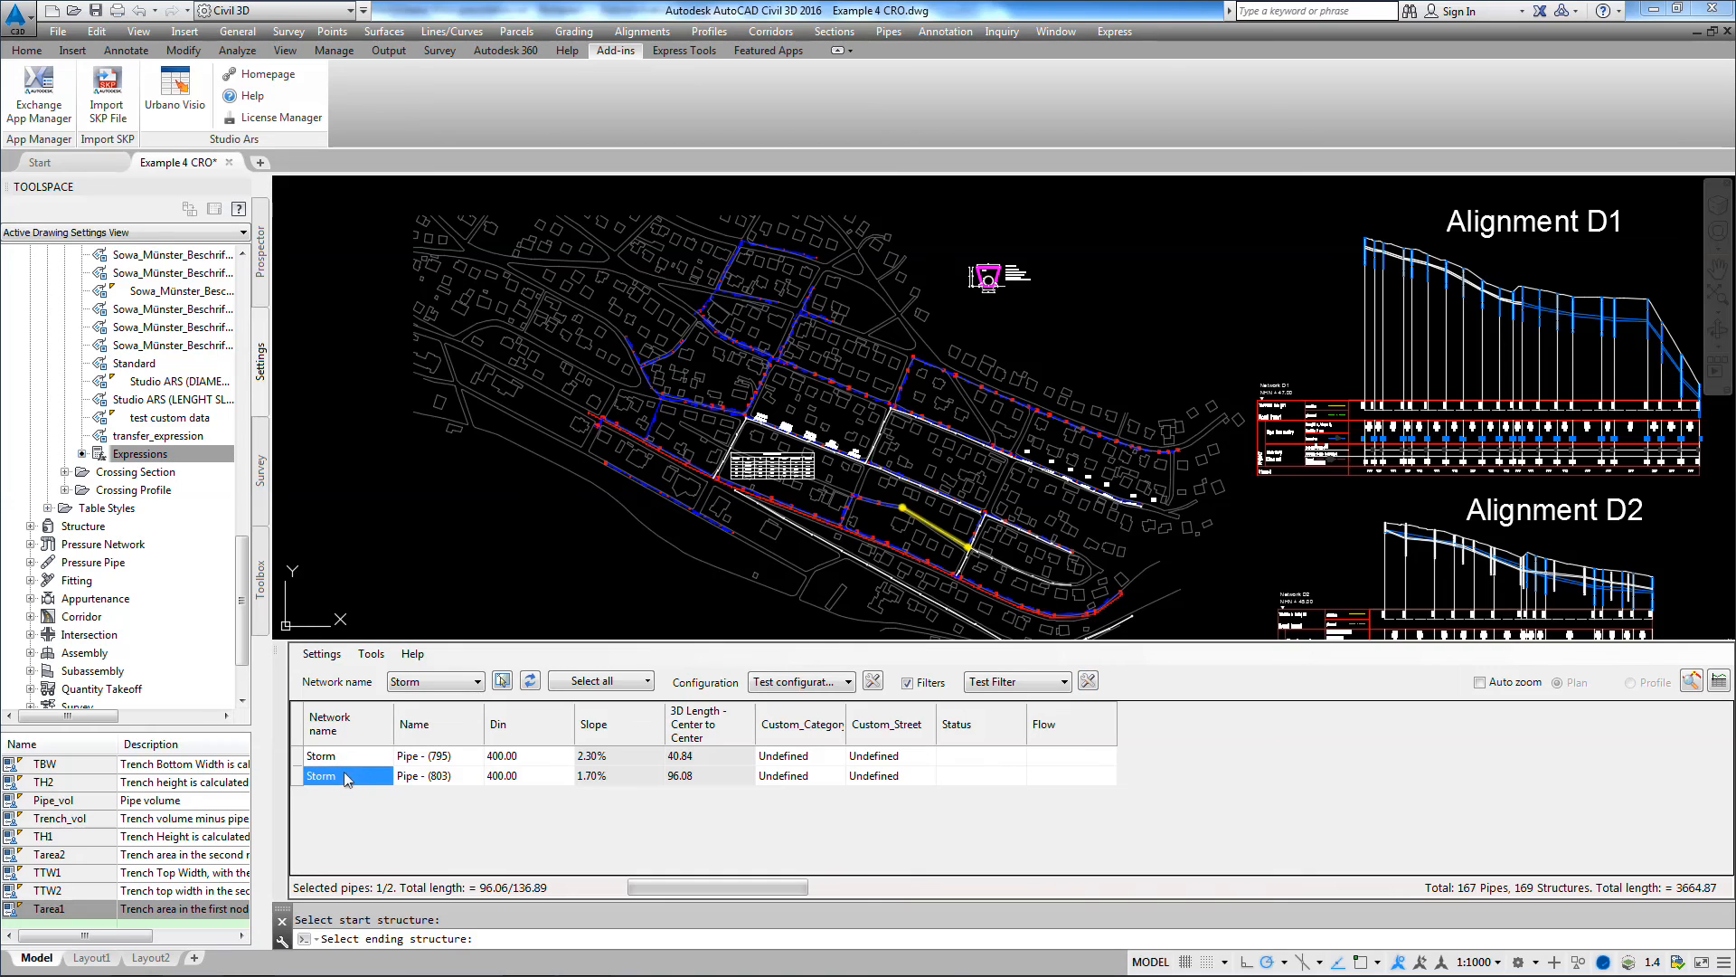
key(Up)
key(Down)
key(Up)
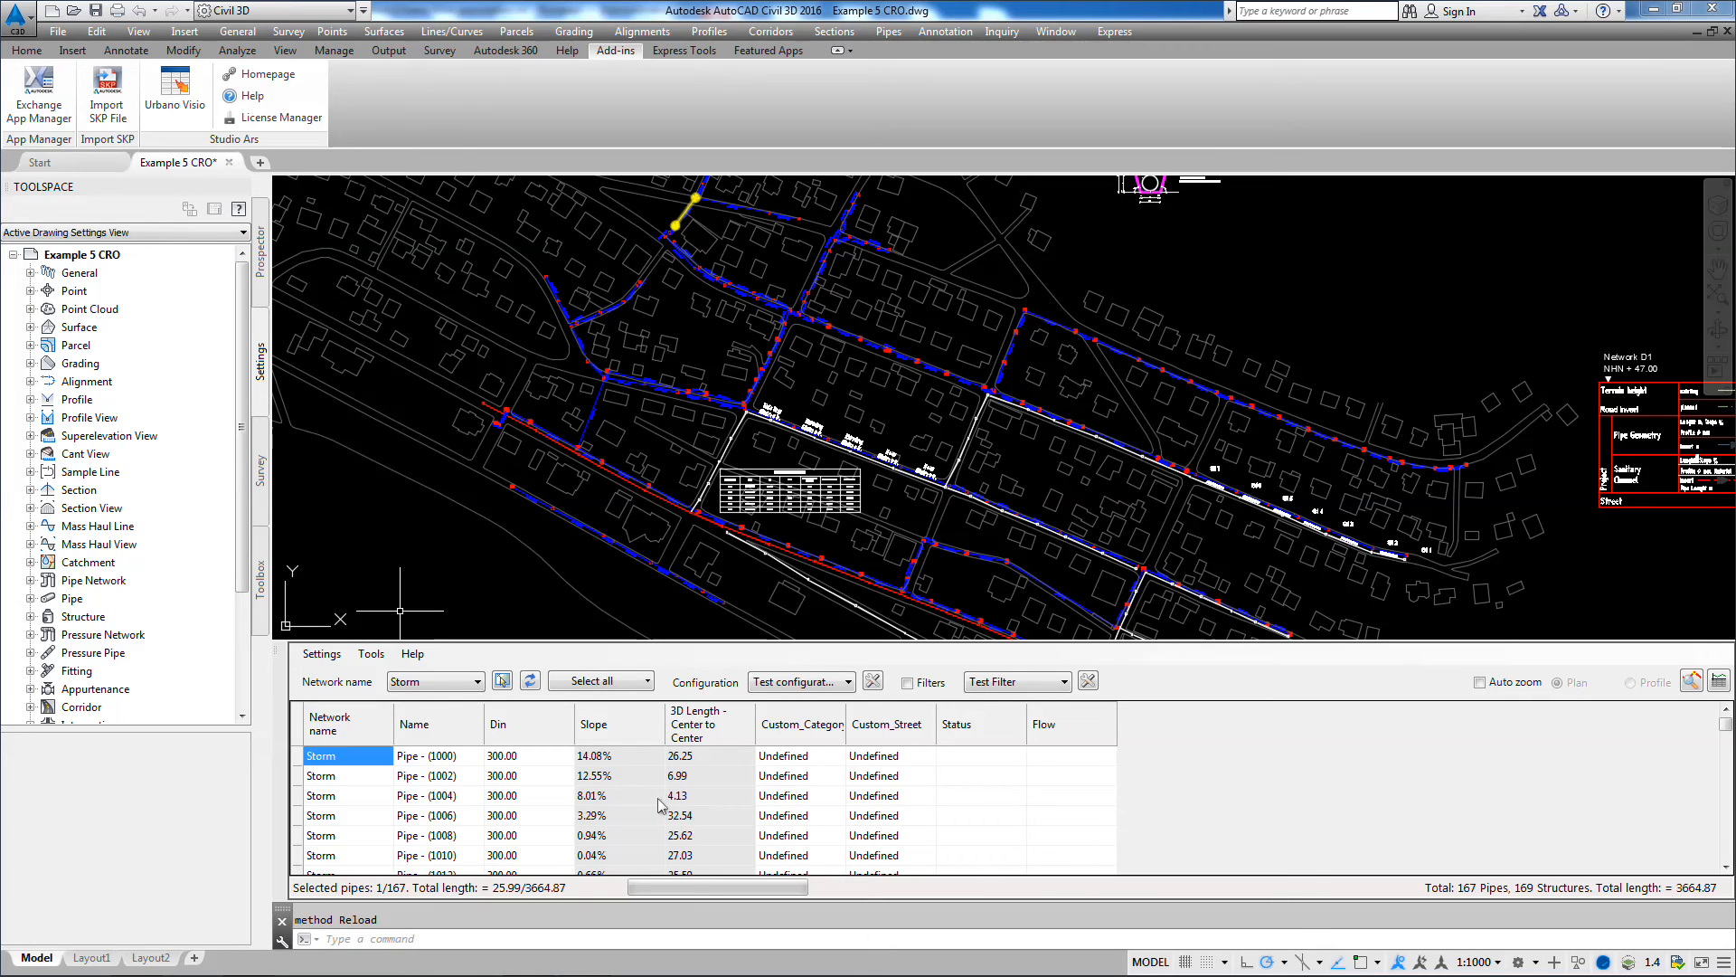
Step: Select the Storm element sequence from the northern street's easternmost structure to the structure at the western end of the red pipe line
click(648, 681)
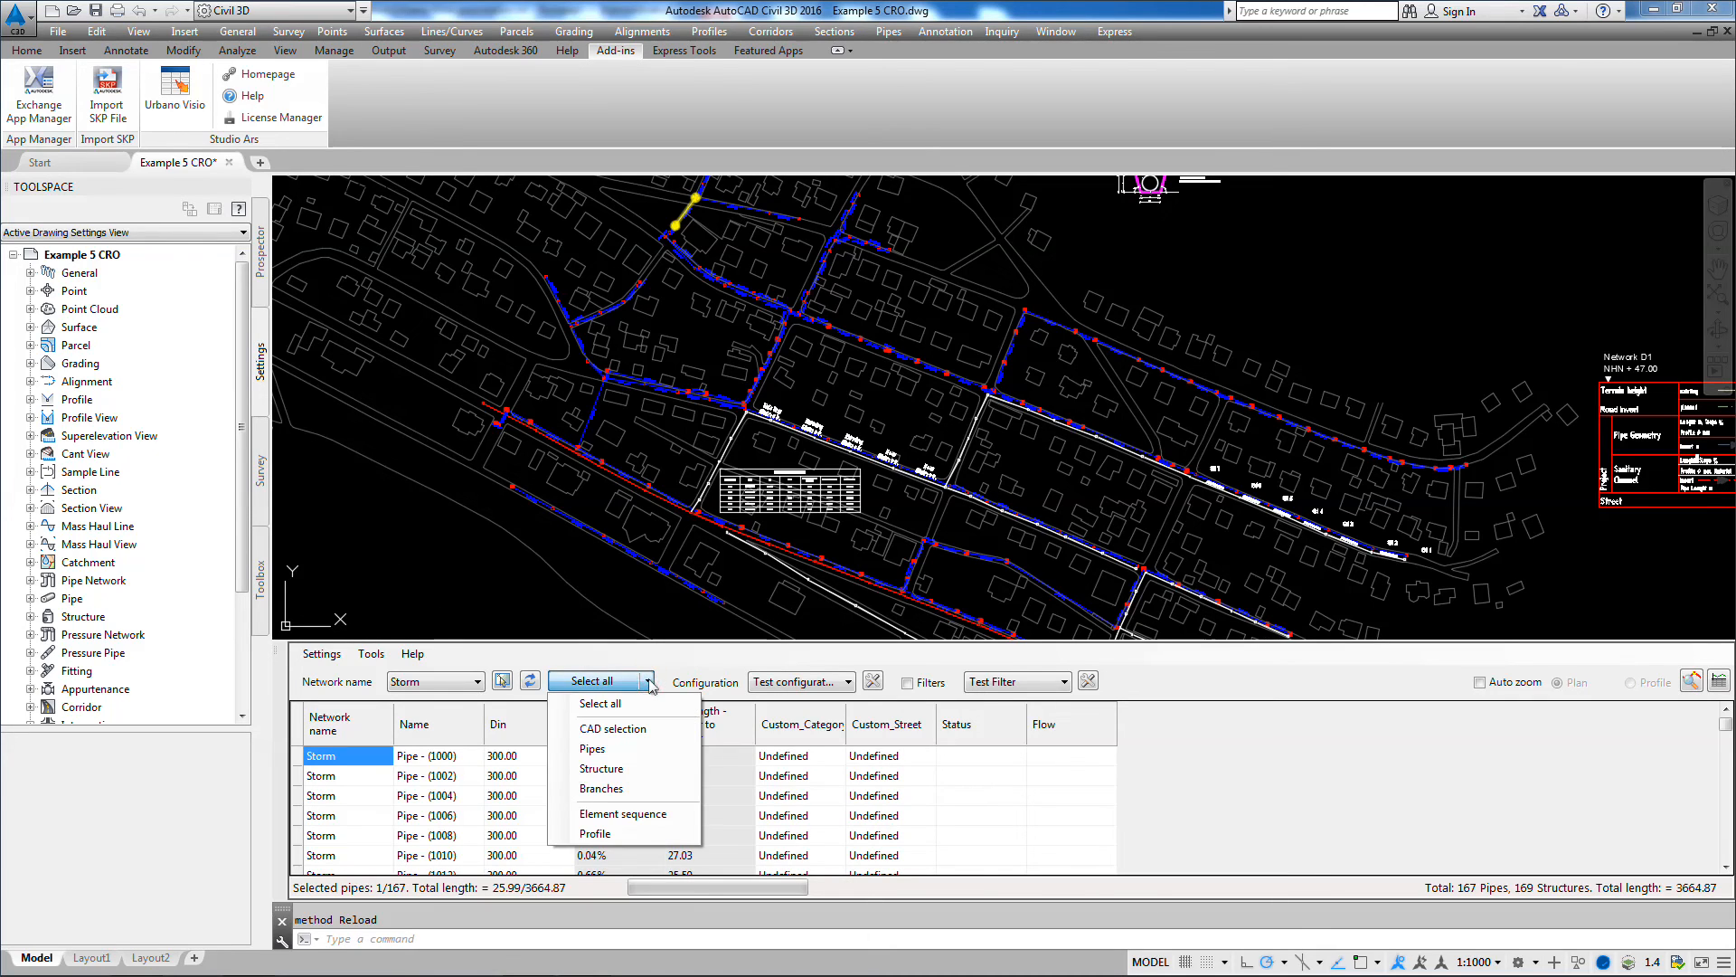
click(633, 817)
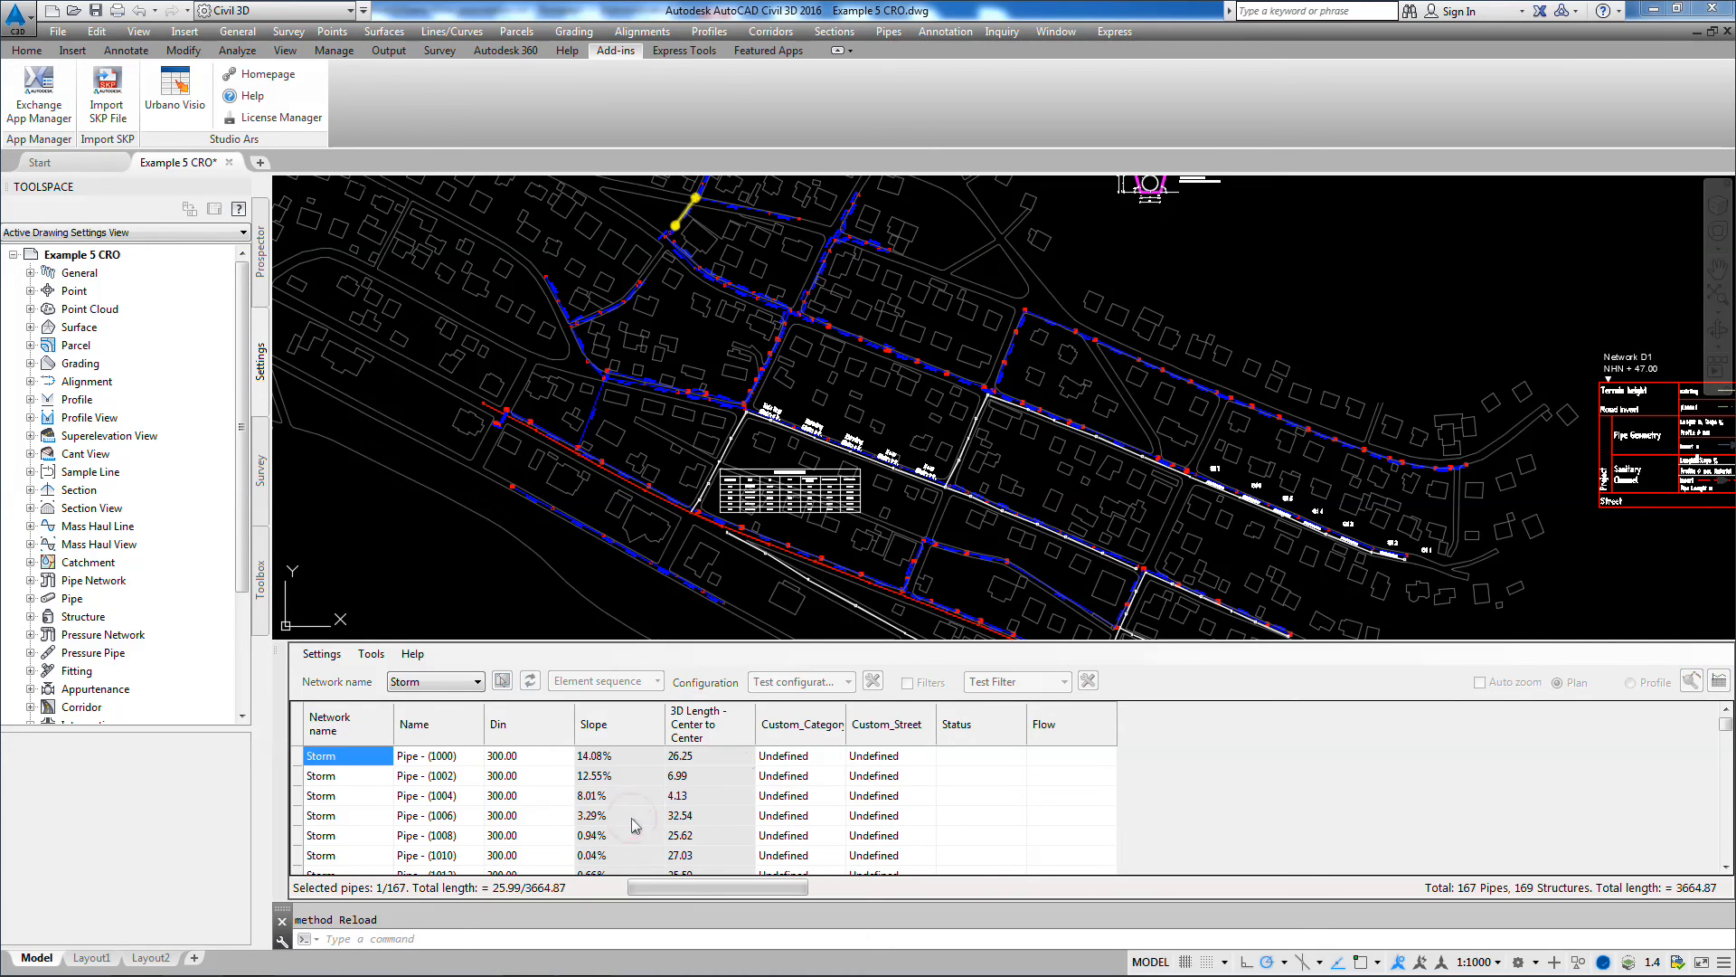
click(1469, 466)
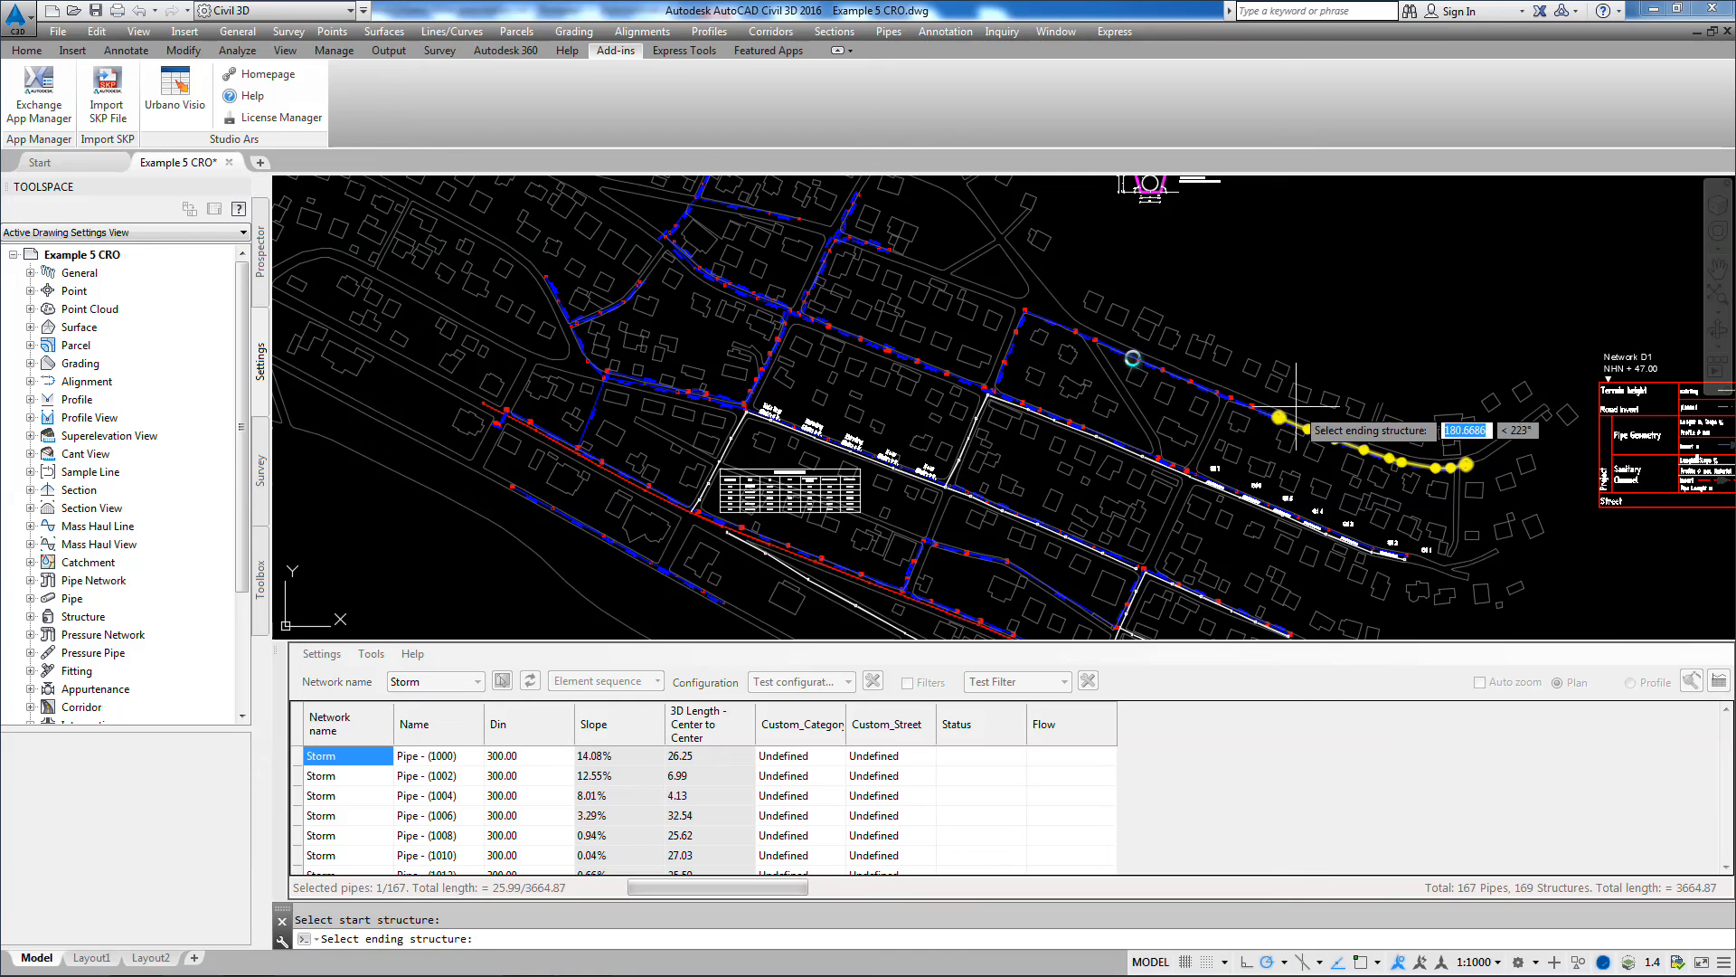
click(488, 436)
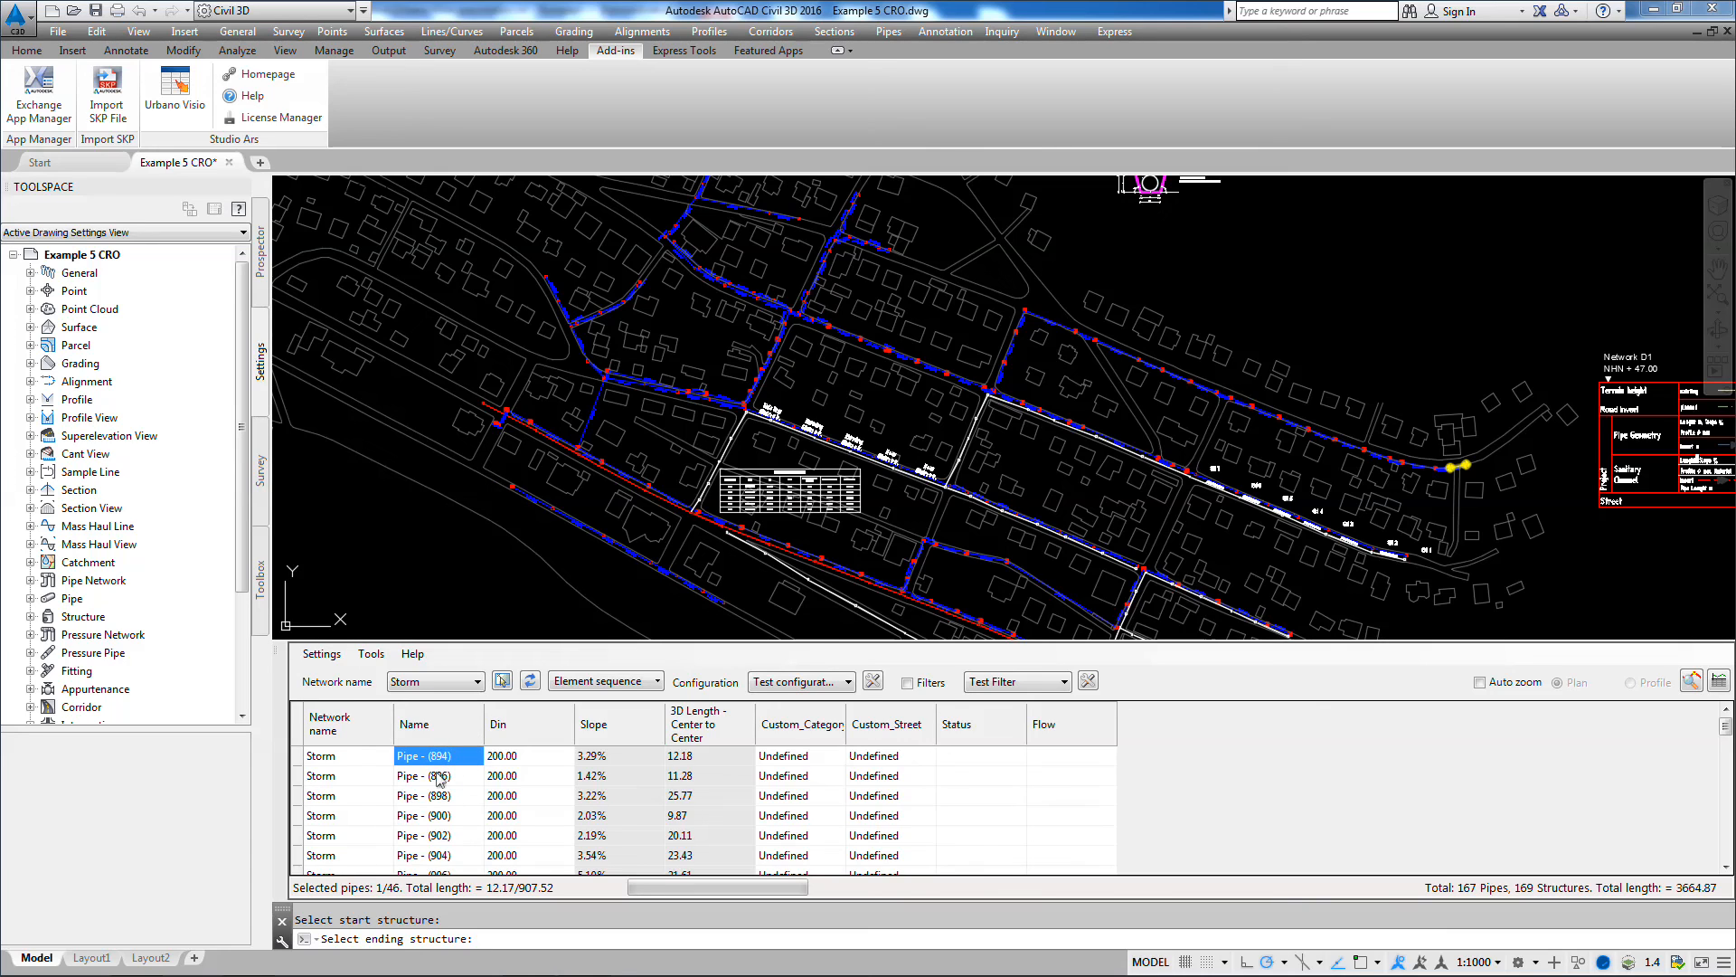
Step: Rename all pipes in the selected sequence with the pattern "B1 - $" and a two-digit counter
right_click(429, 761)
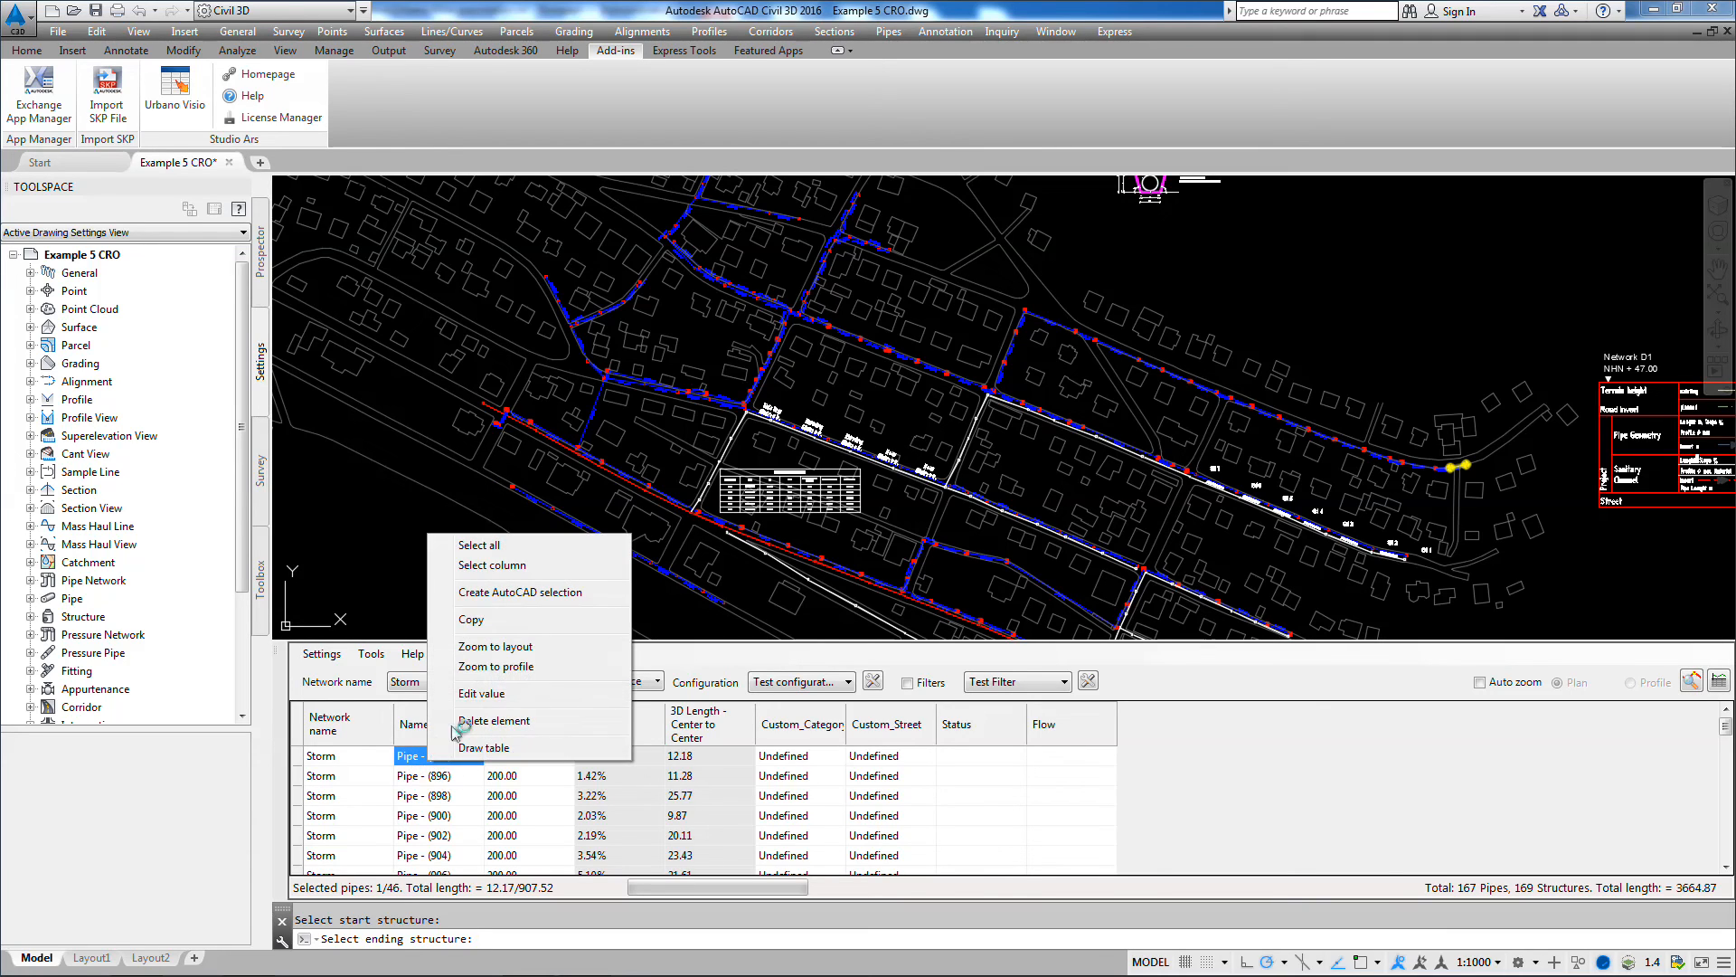
click(495, 567)
right_click(447, 810)
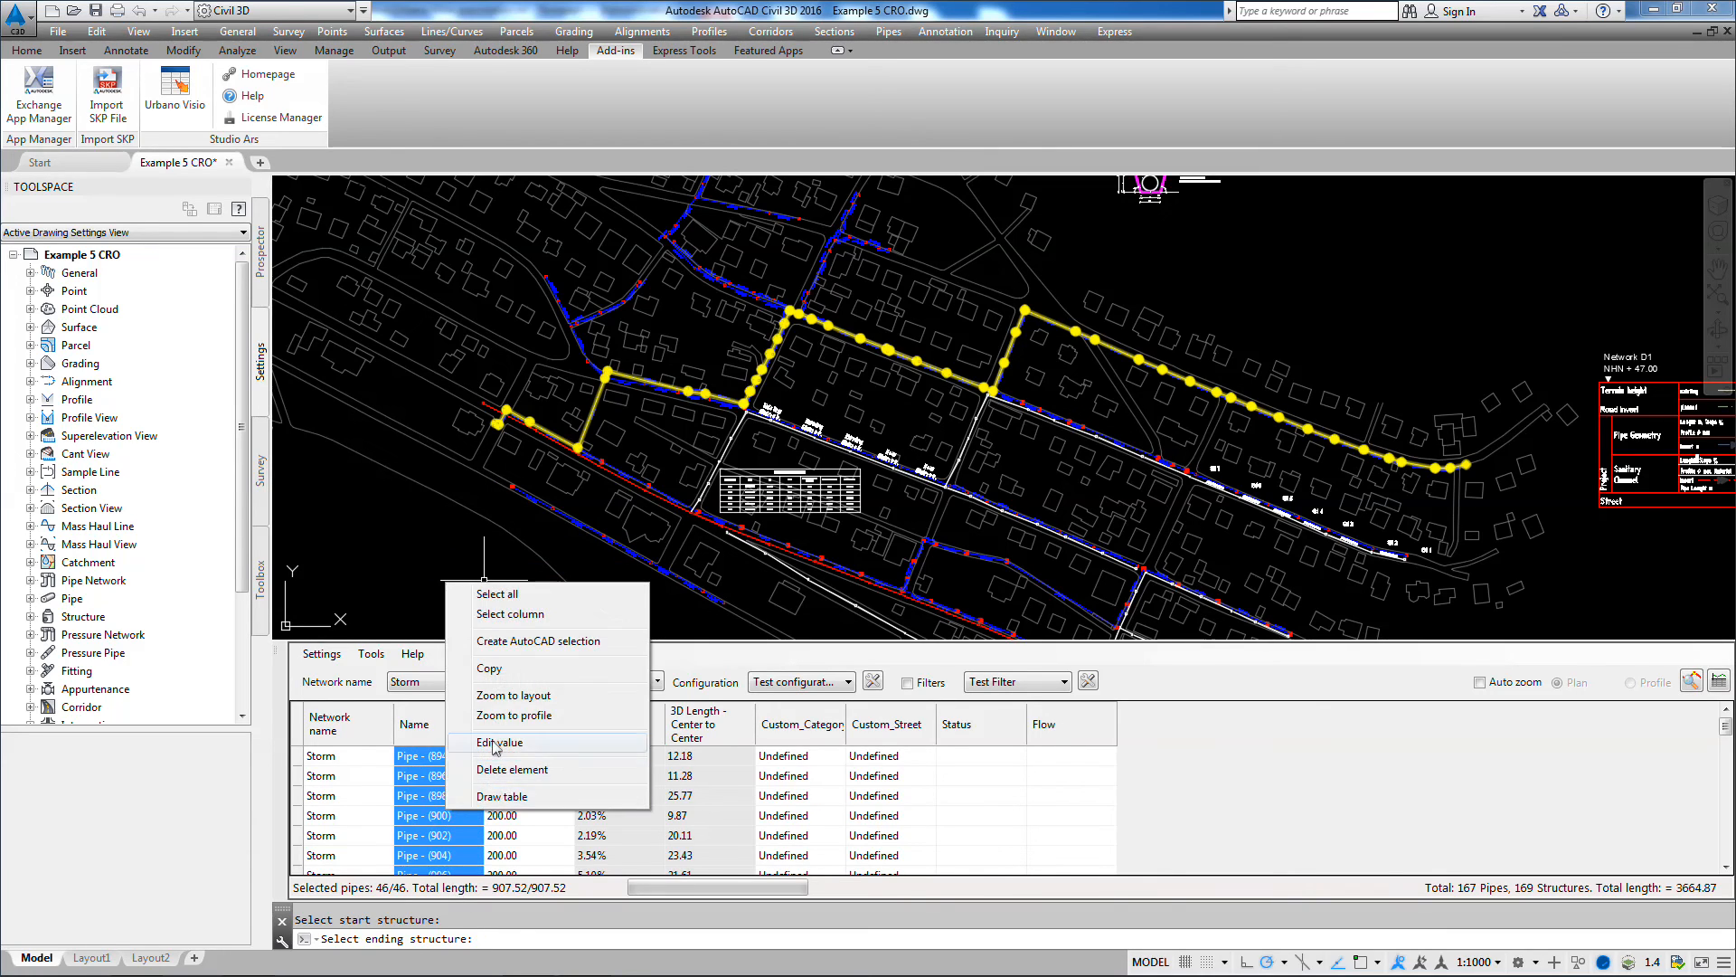
click(499, 743)
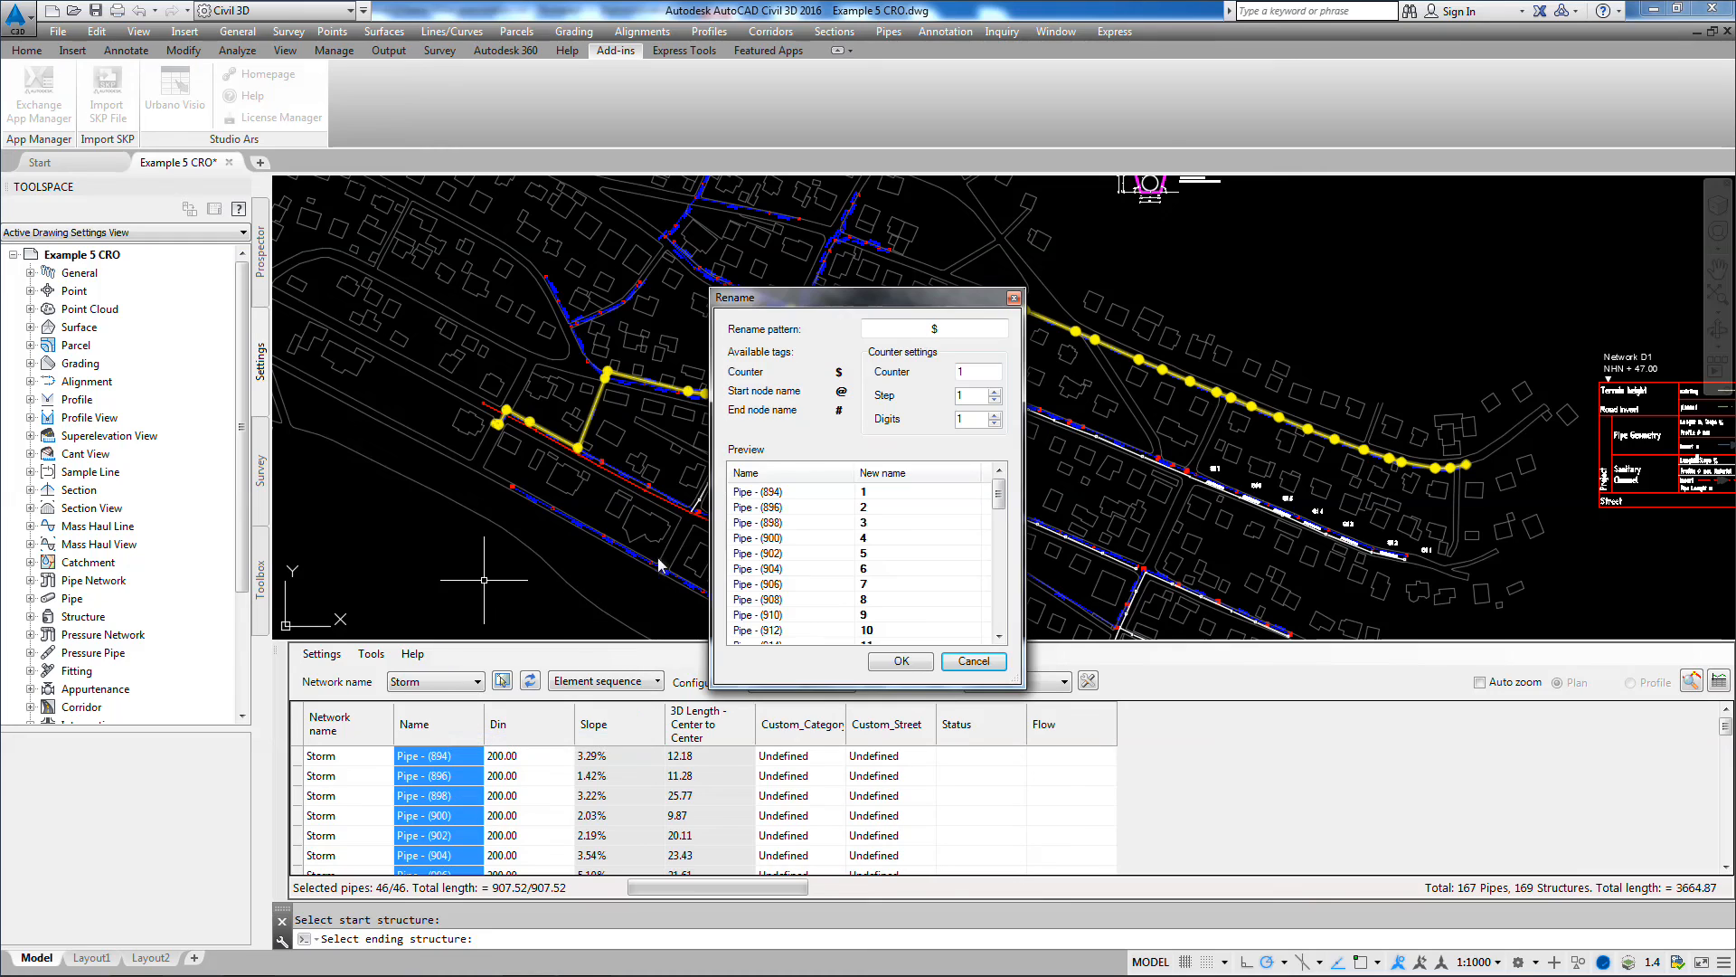
click(918, 335)
text(B1)
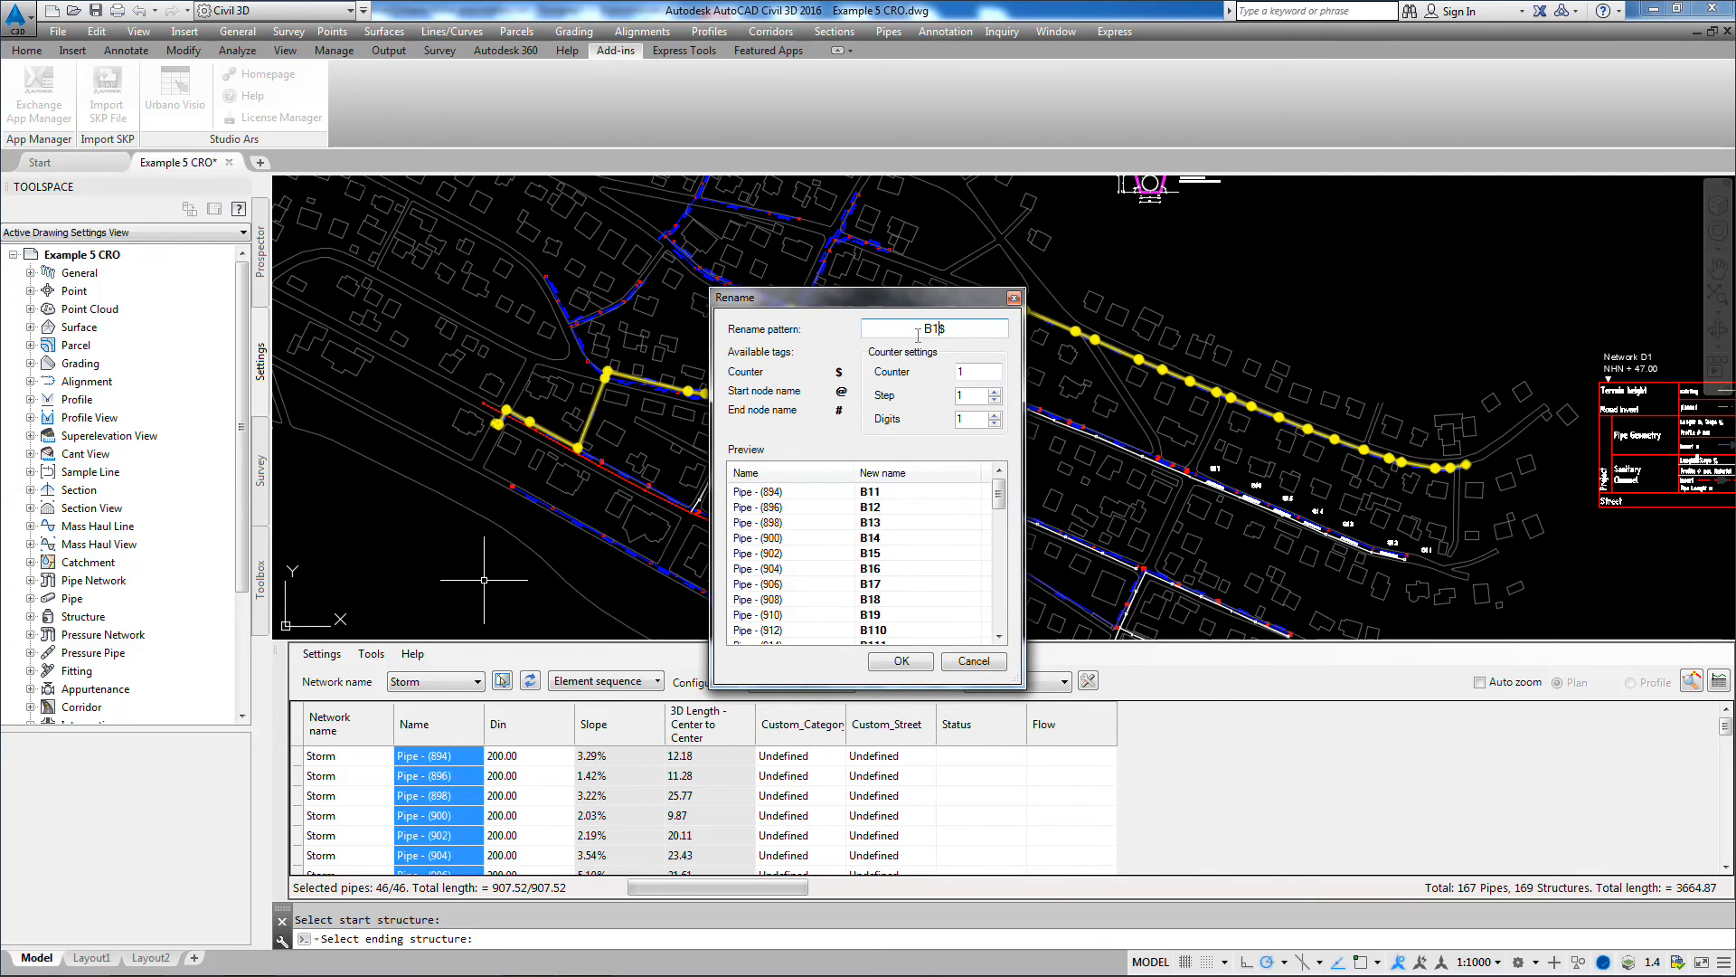
text( -)
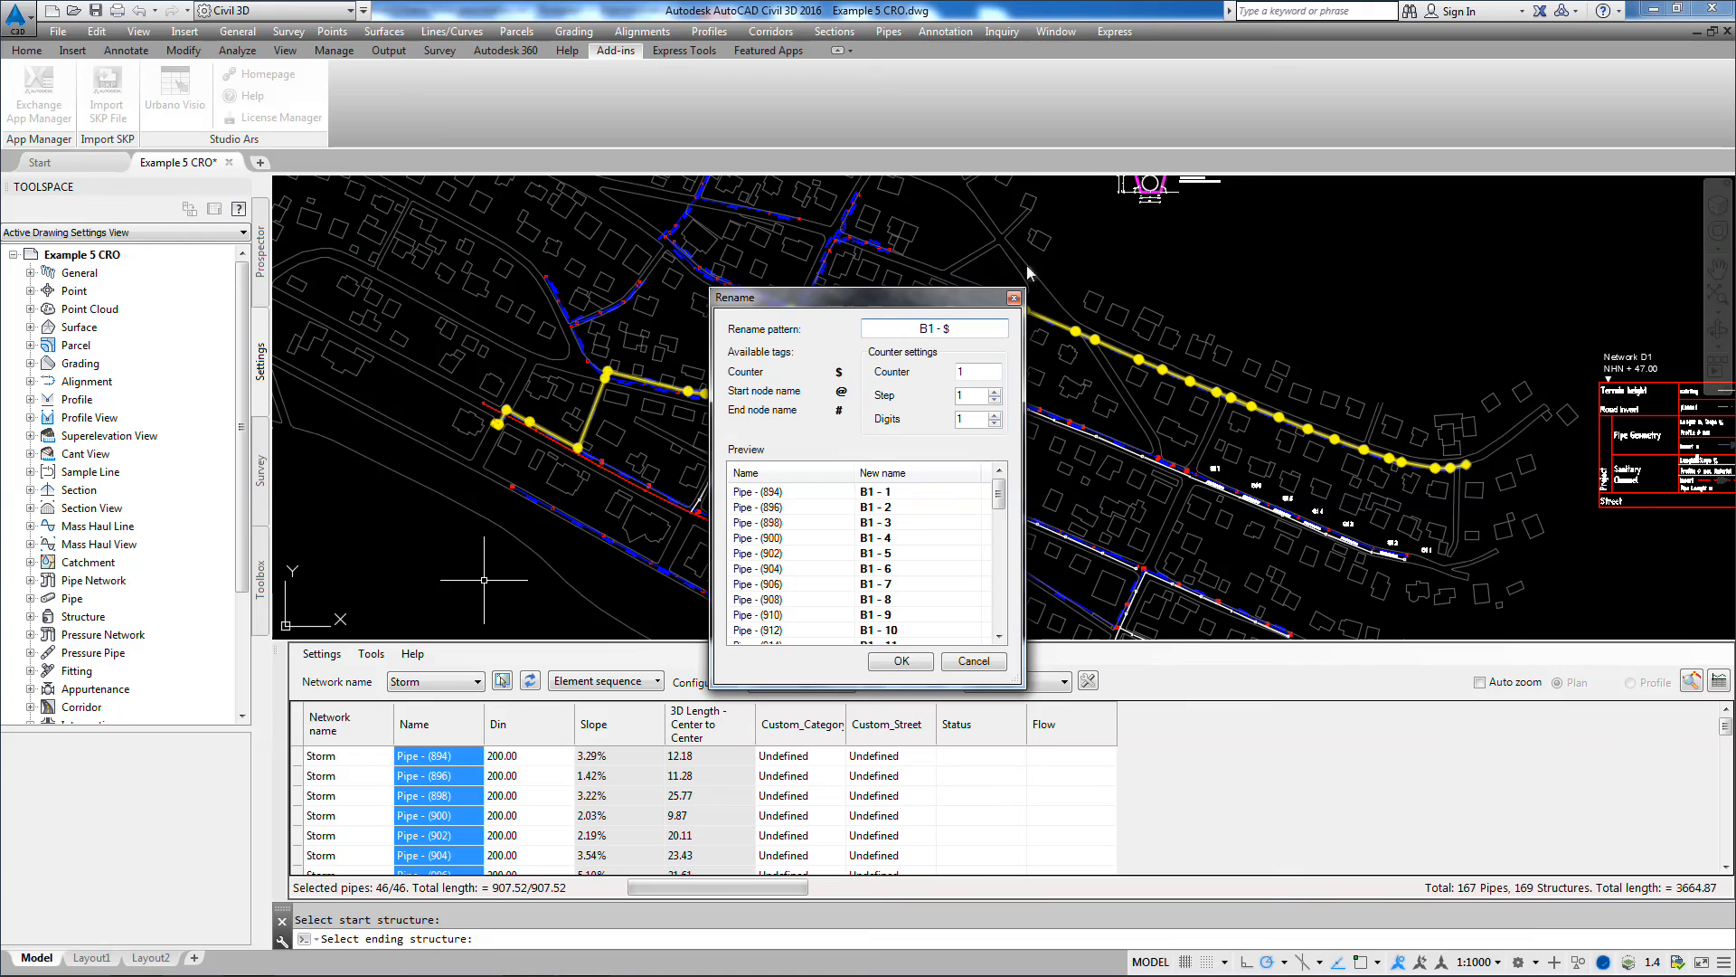
click(995, 415)
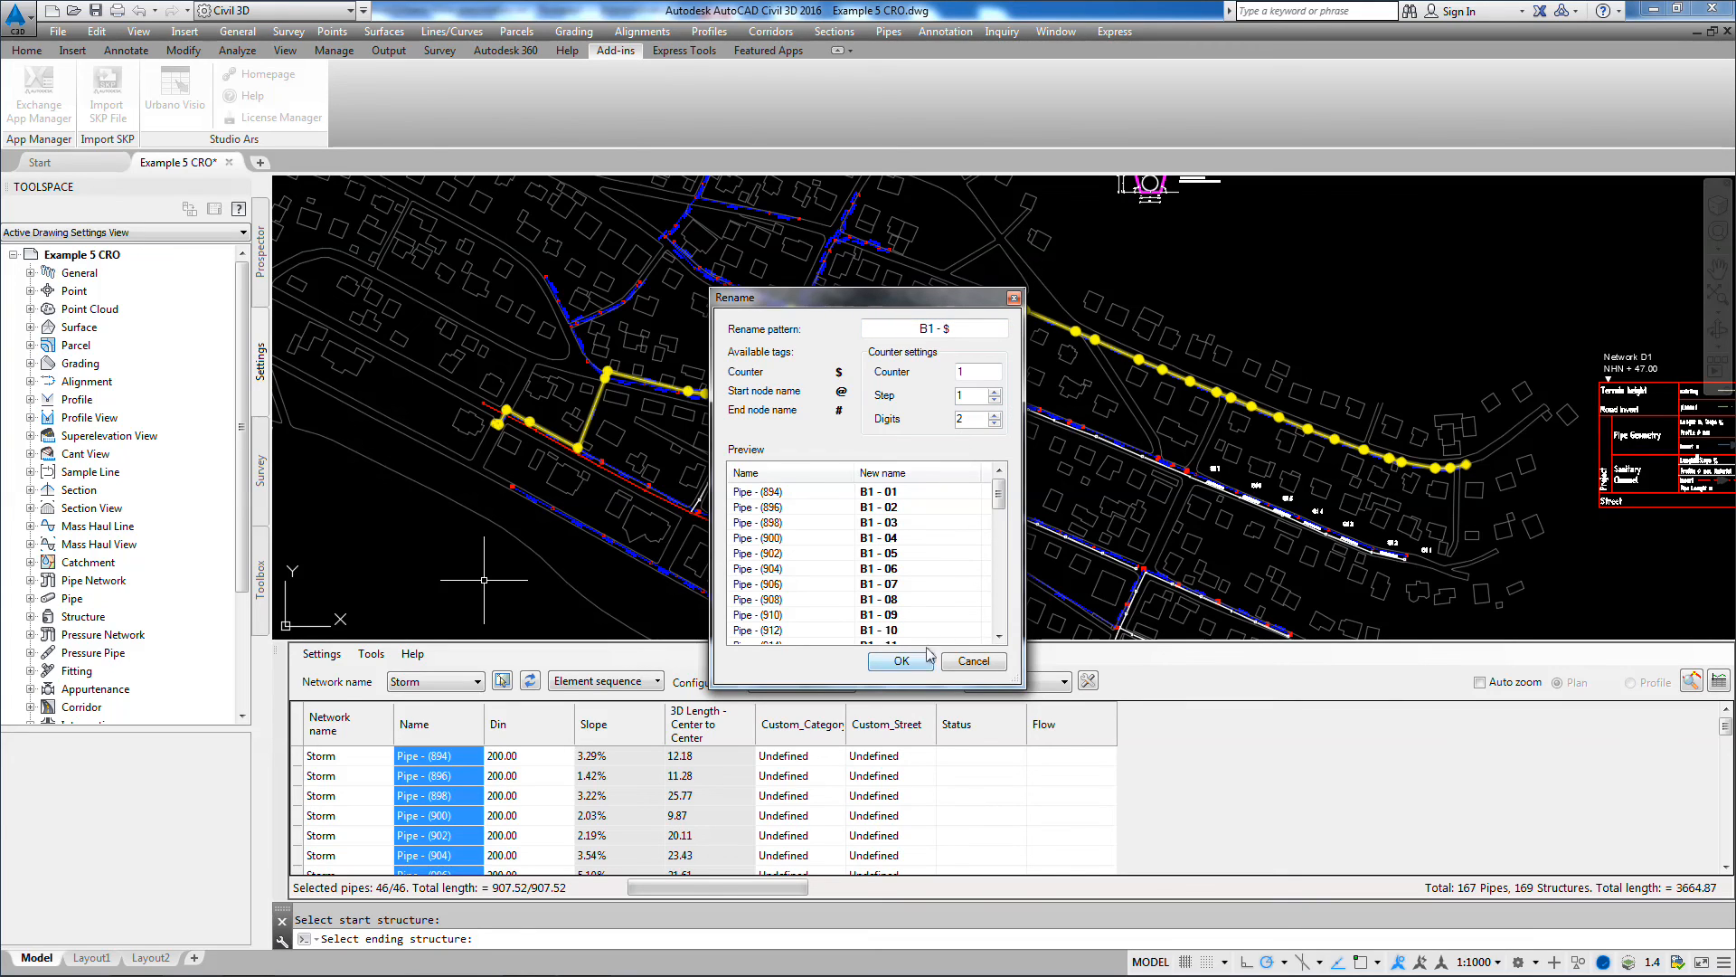
drag(1000, 489, 999, 625)
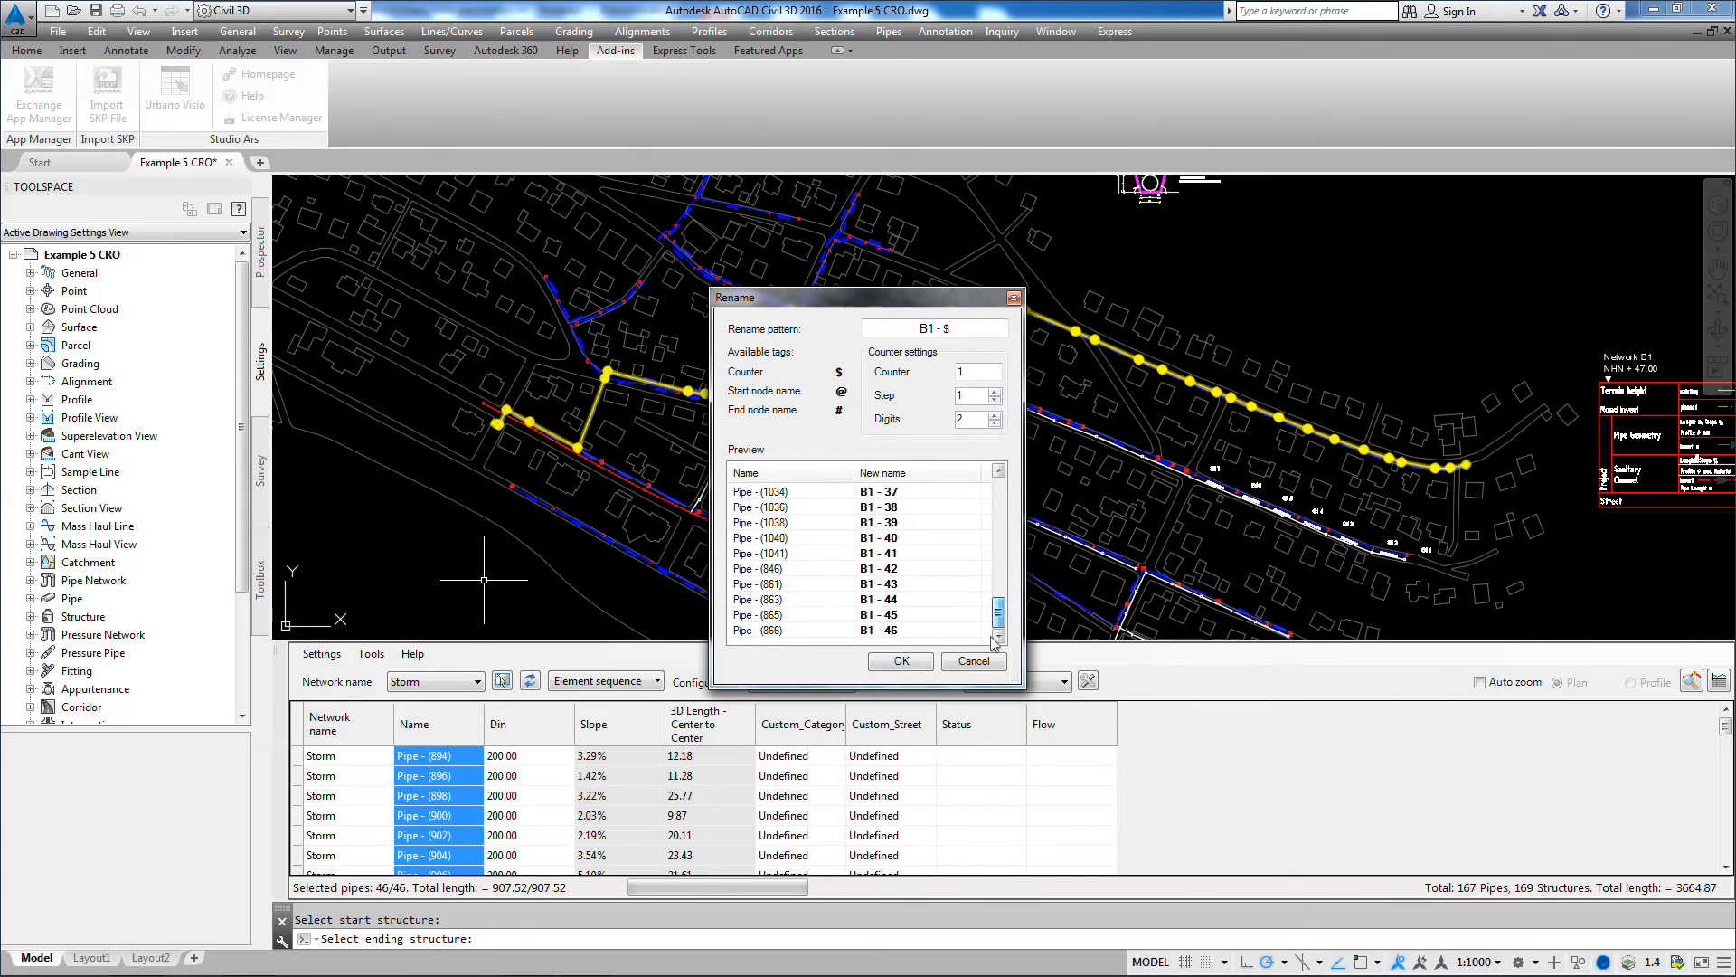
click(934, 662)
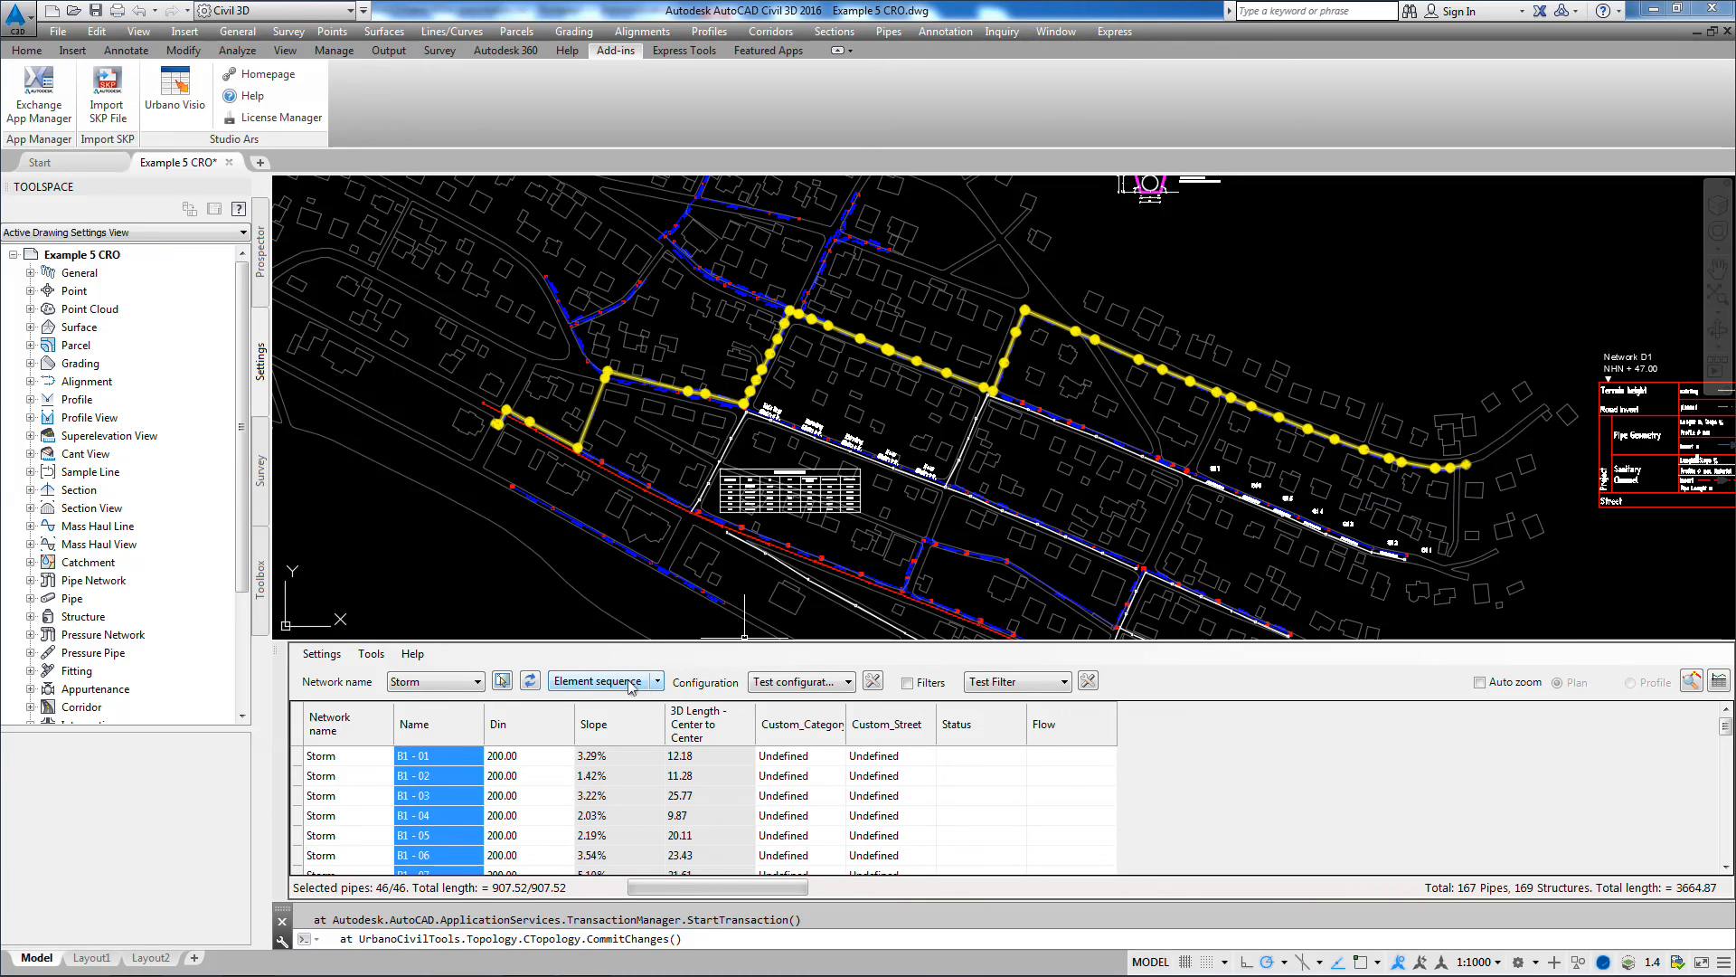
Step: Use the Branches selection mode to load the Storm branch that runs along the labelled street ending at St 1
click(658, 681)
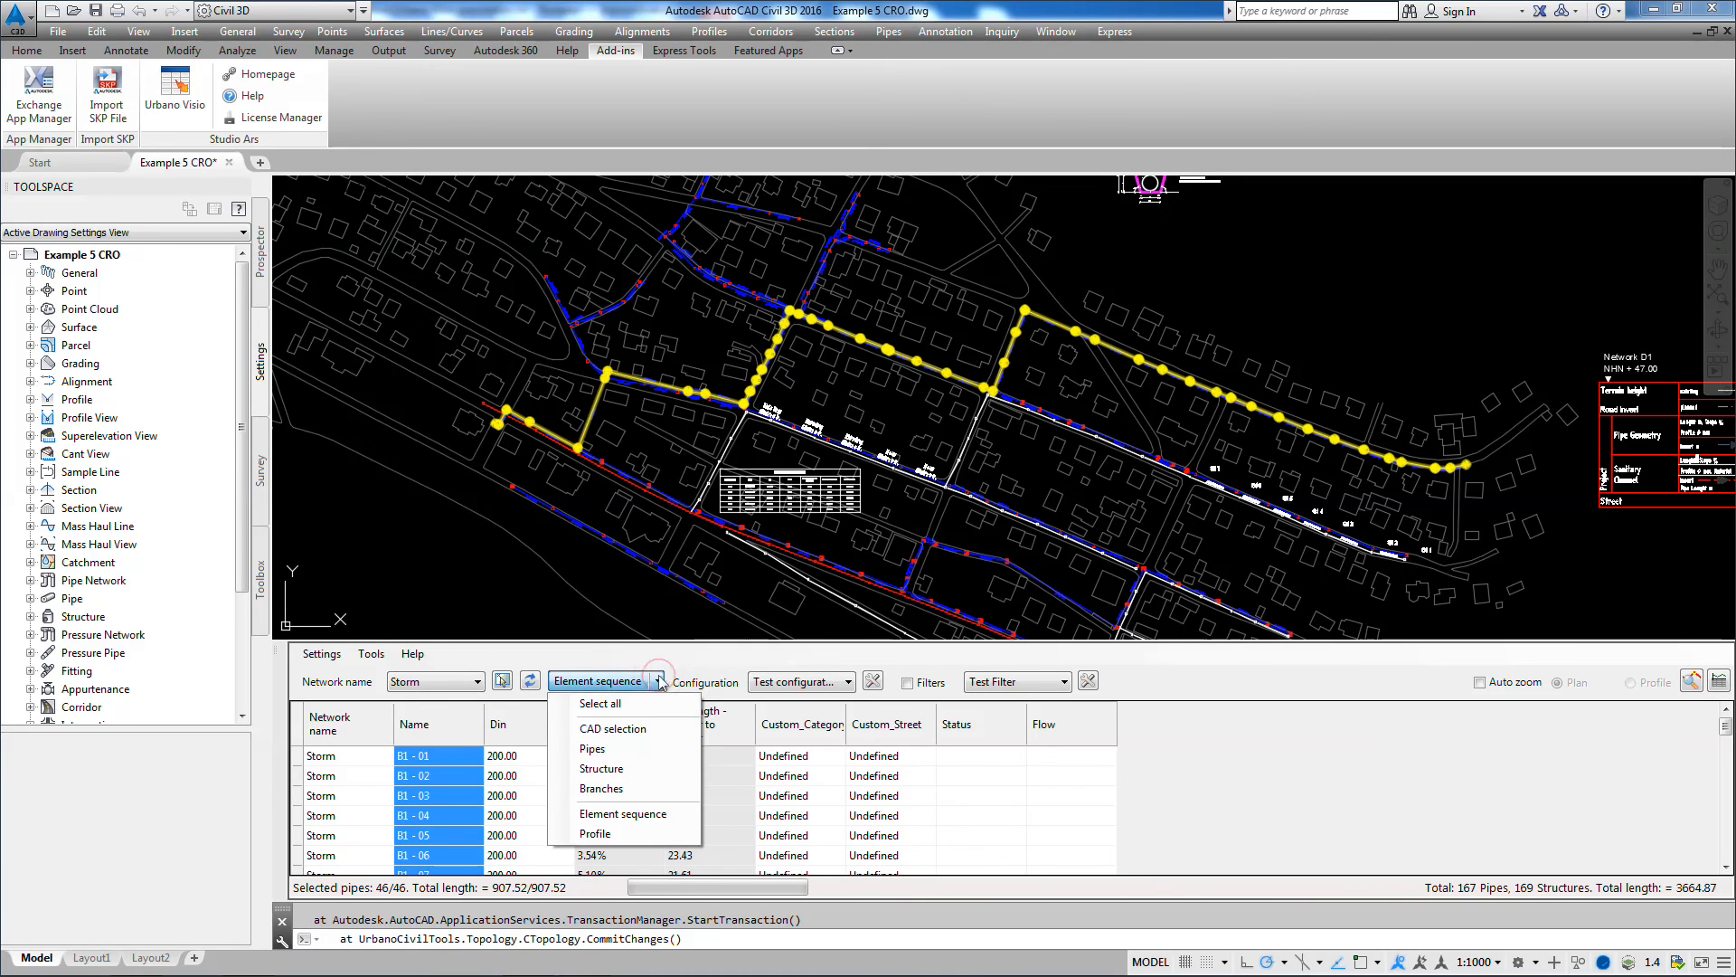
click(623, 788)
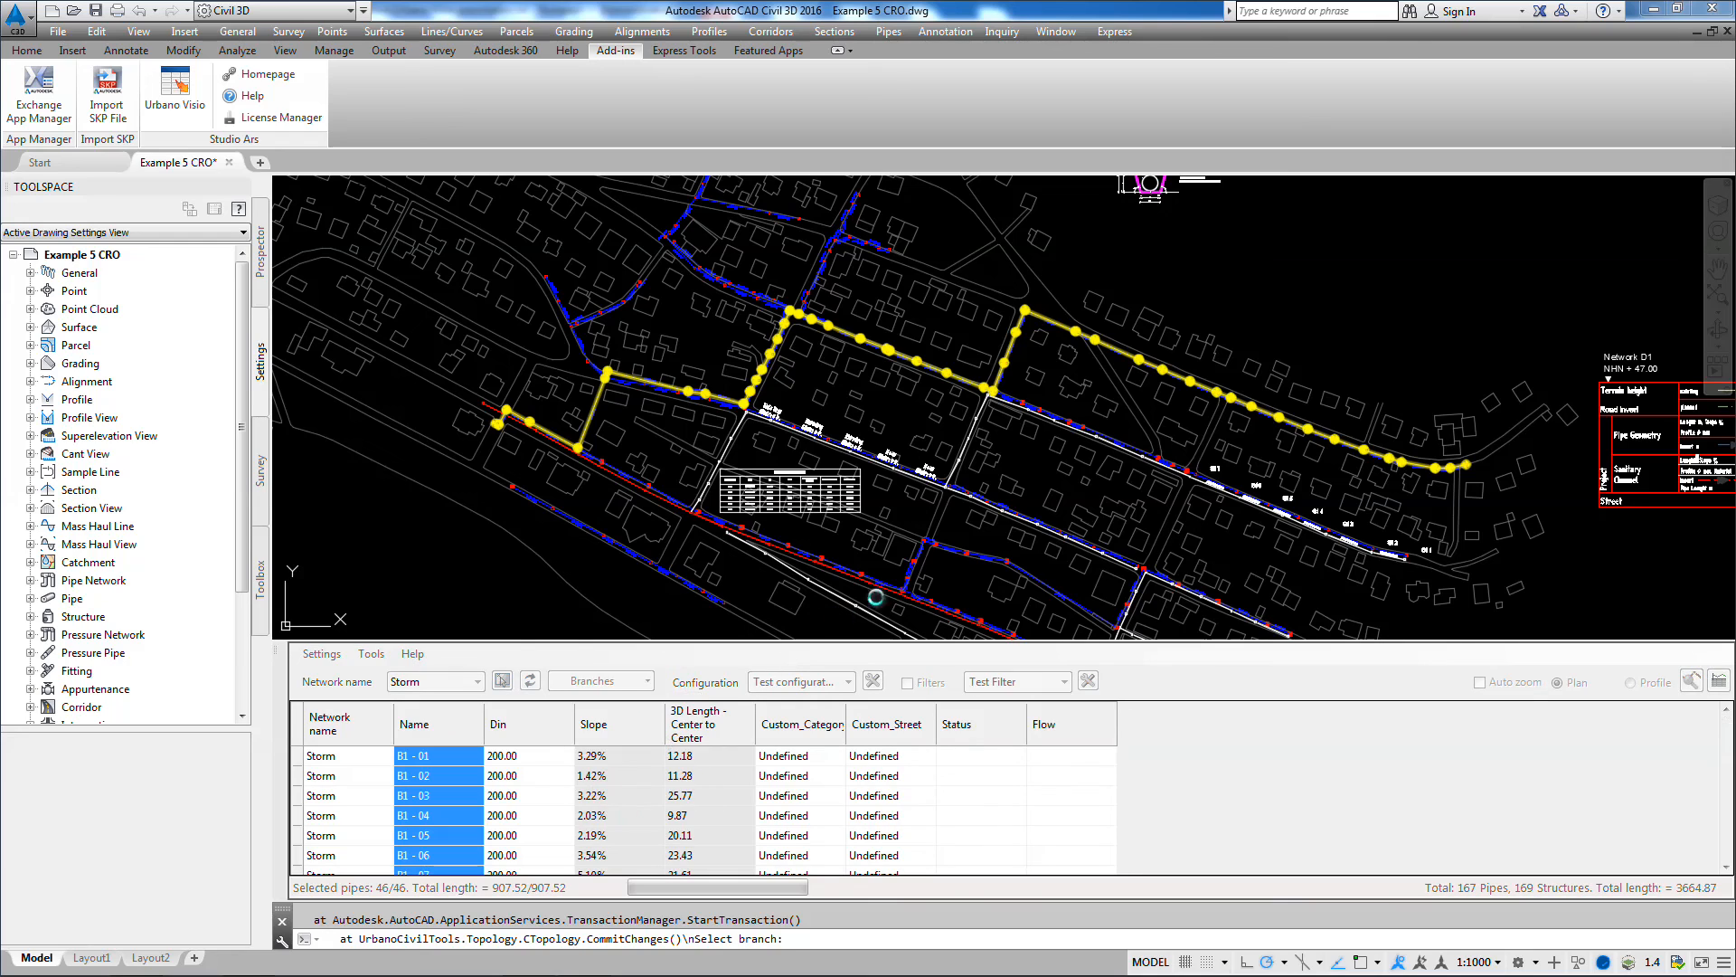
click(1156, 470)
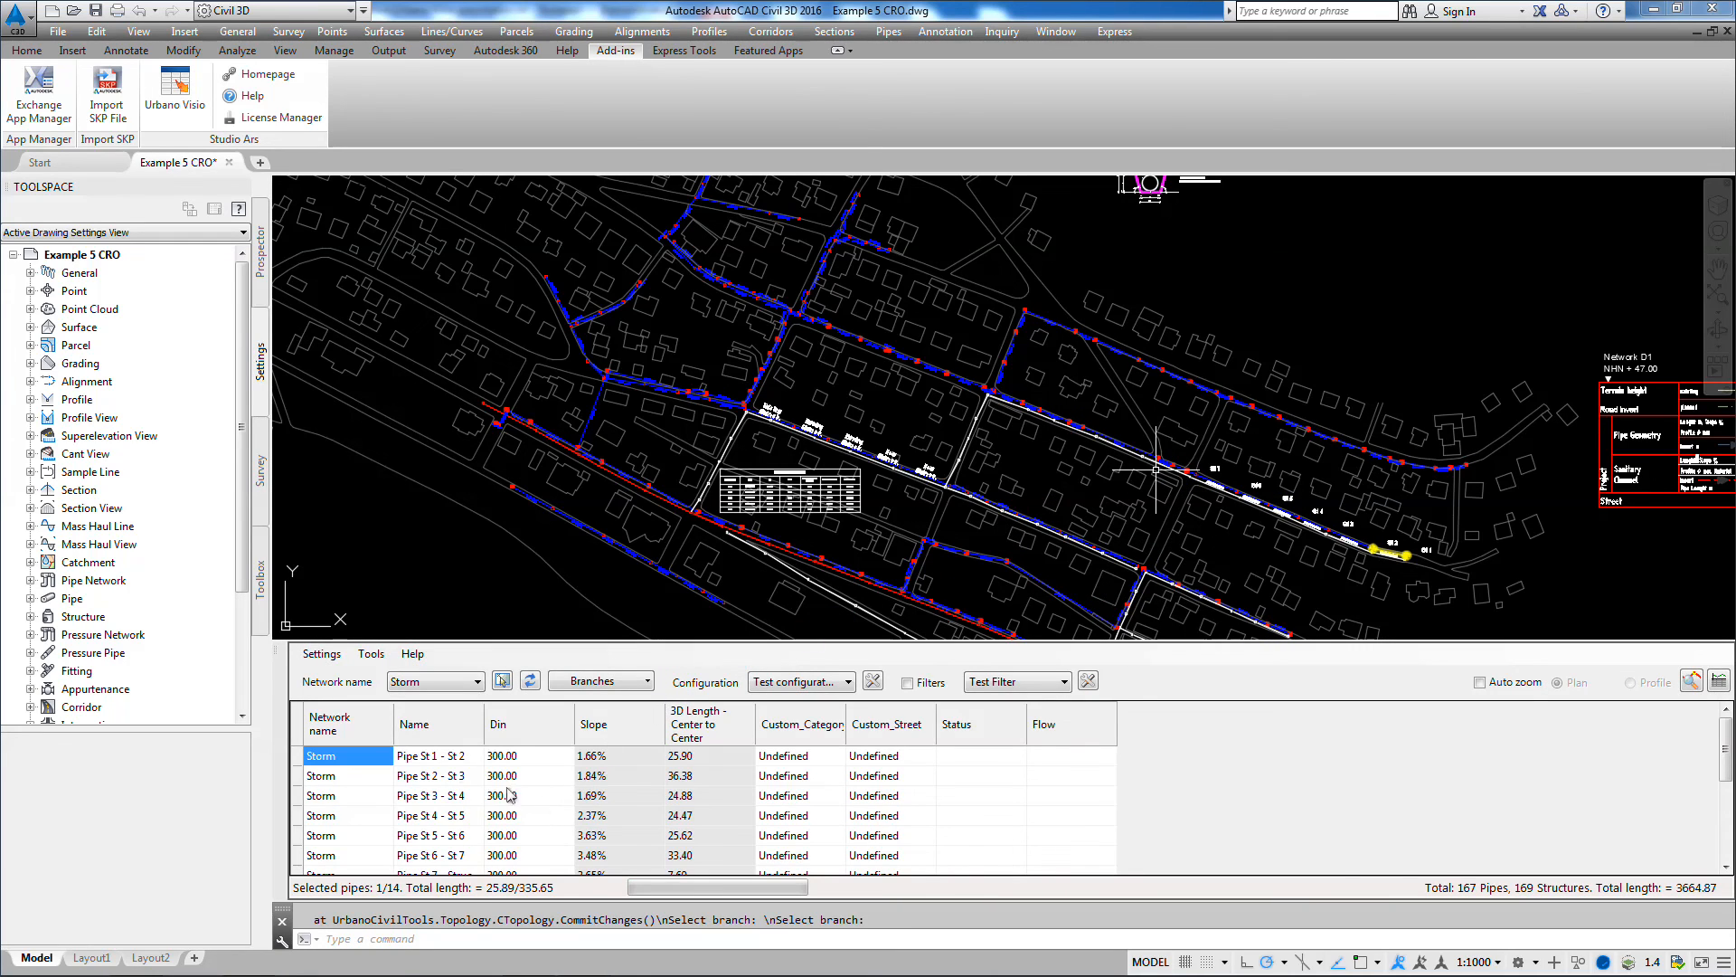
Step: Rename all pipes in the selected branch with the pattern "B2 - $" and a two-digit counter
click(451, 758)
right_click(451, 758)
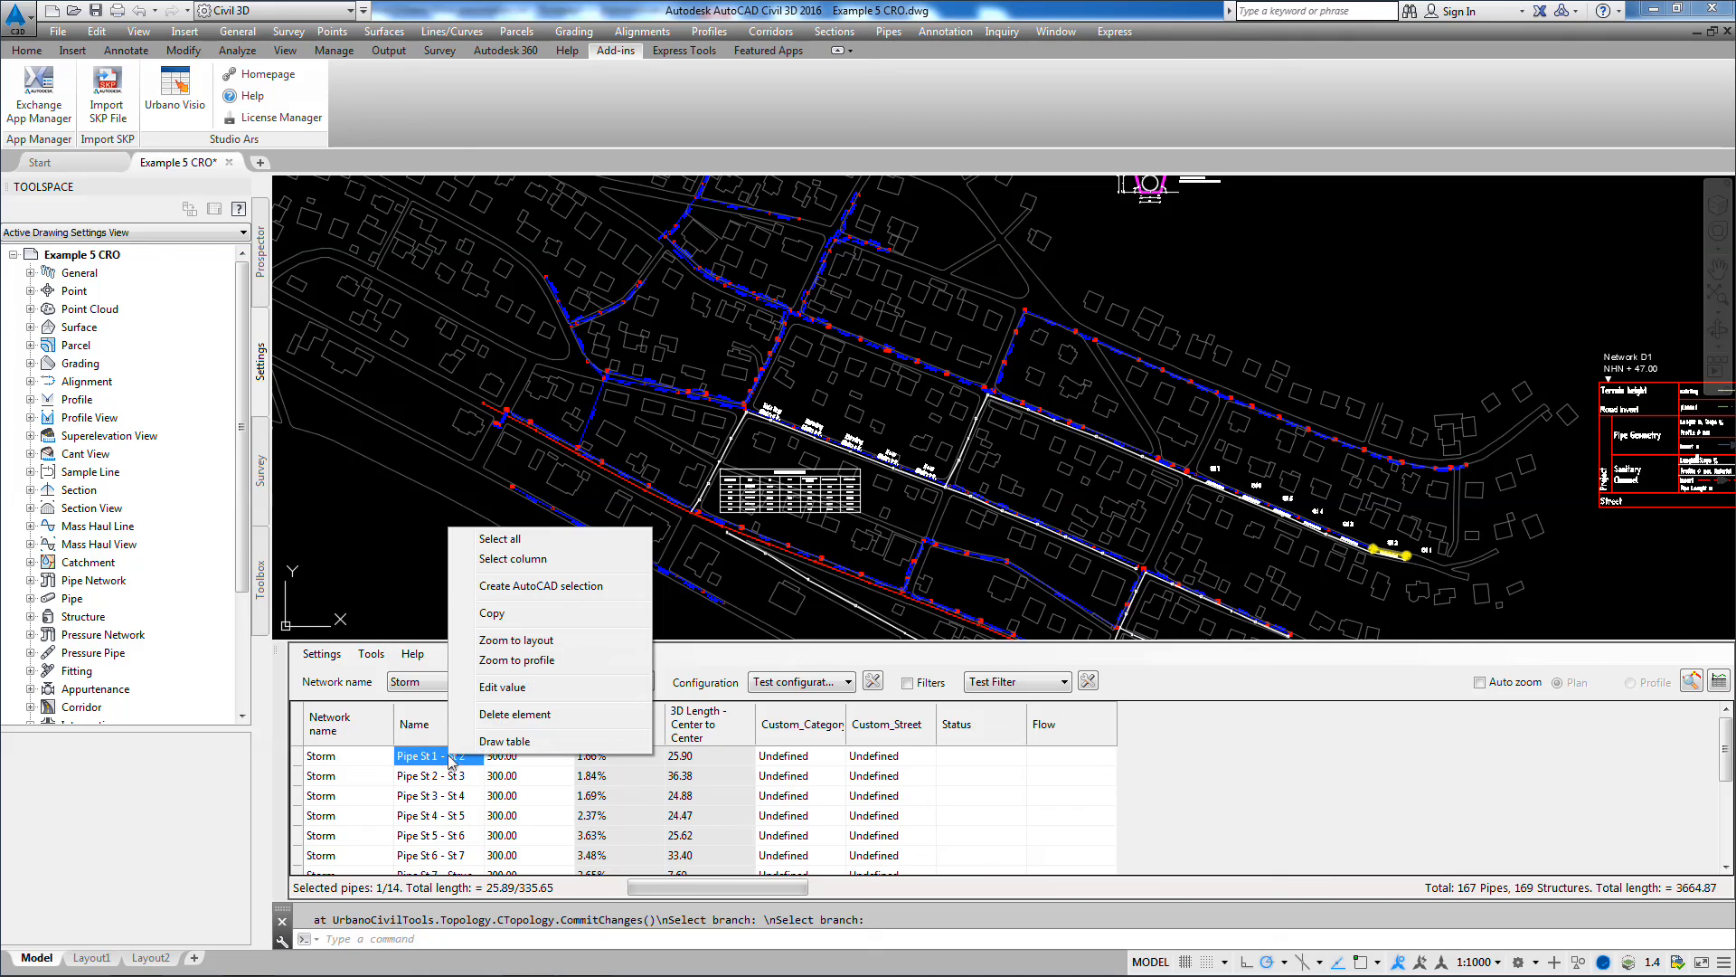
click(511, 559)
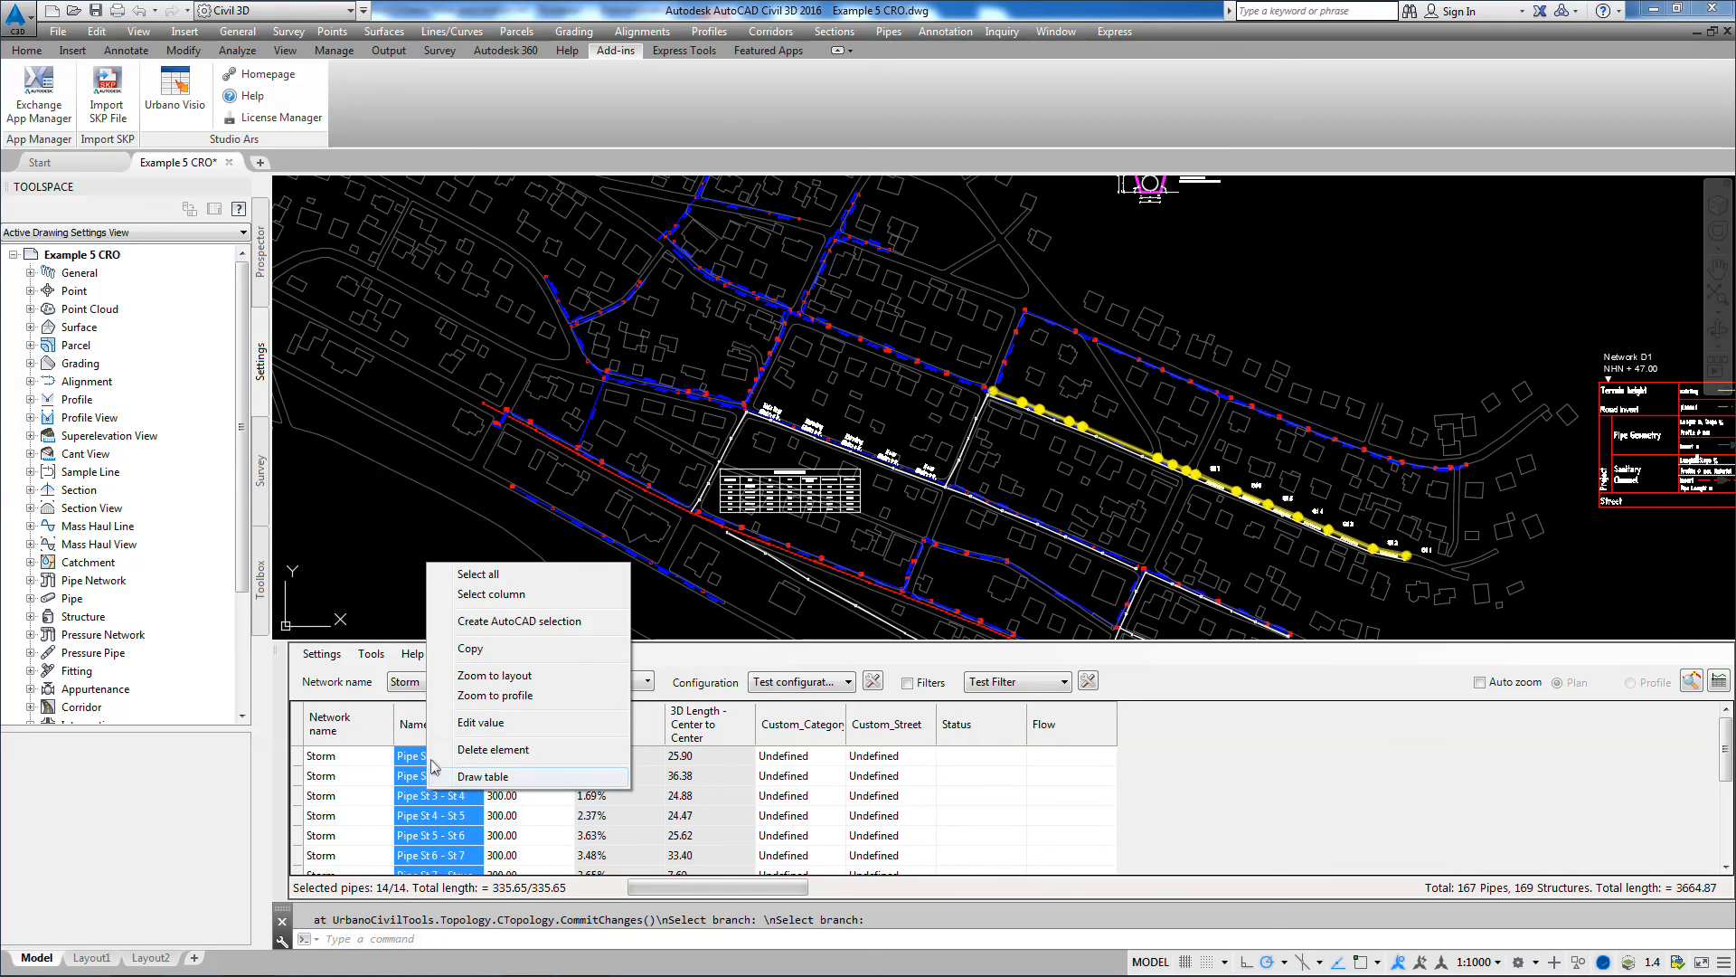
click(492, 723)
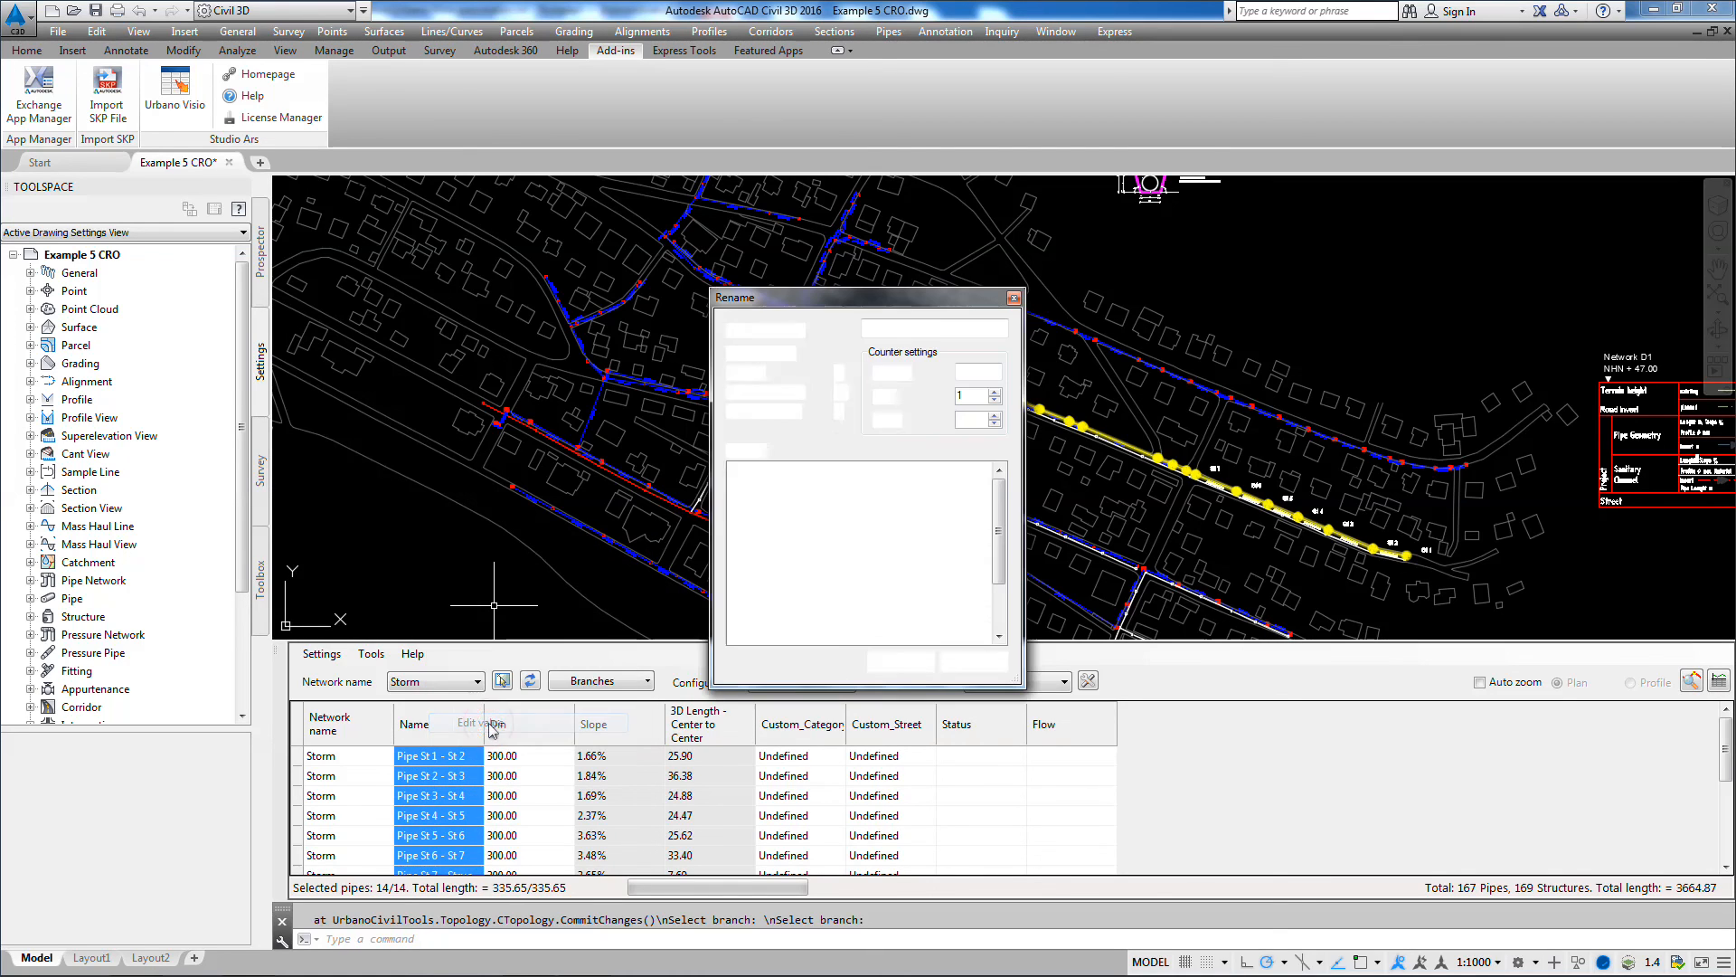
click(923, 329)
text(B2)
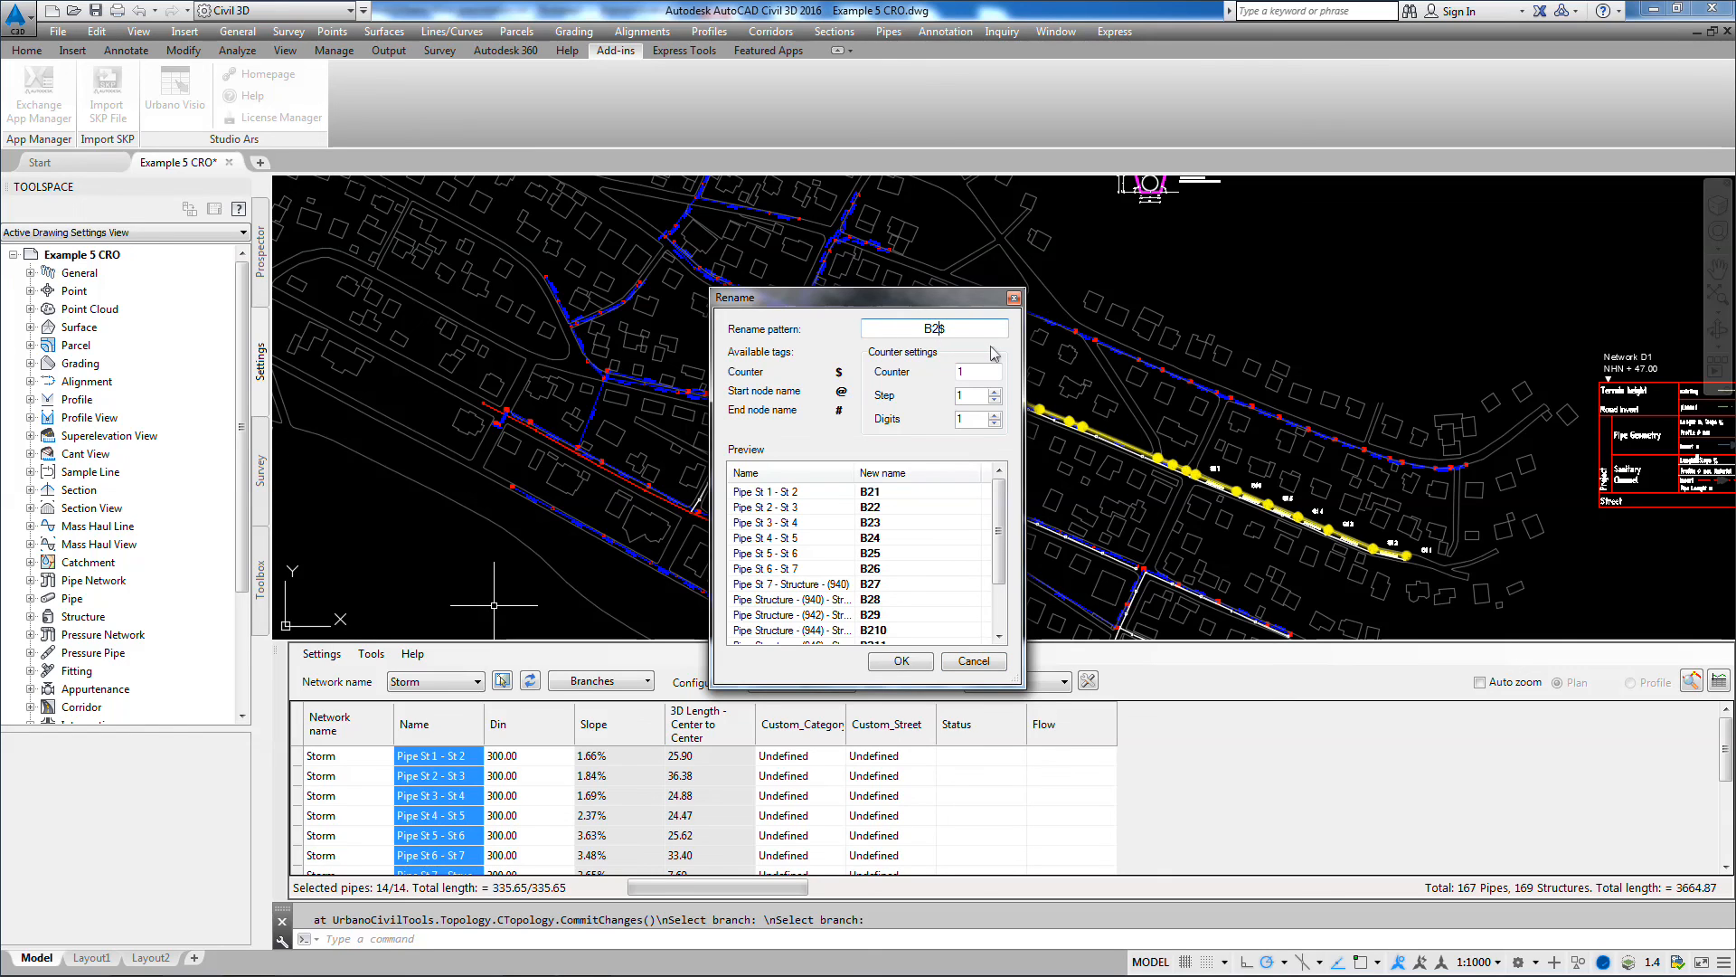
text( -)
click(995, 414)
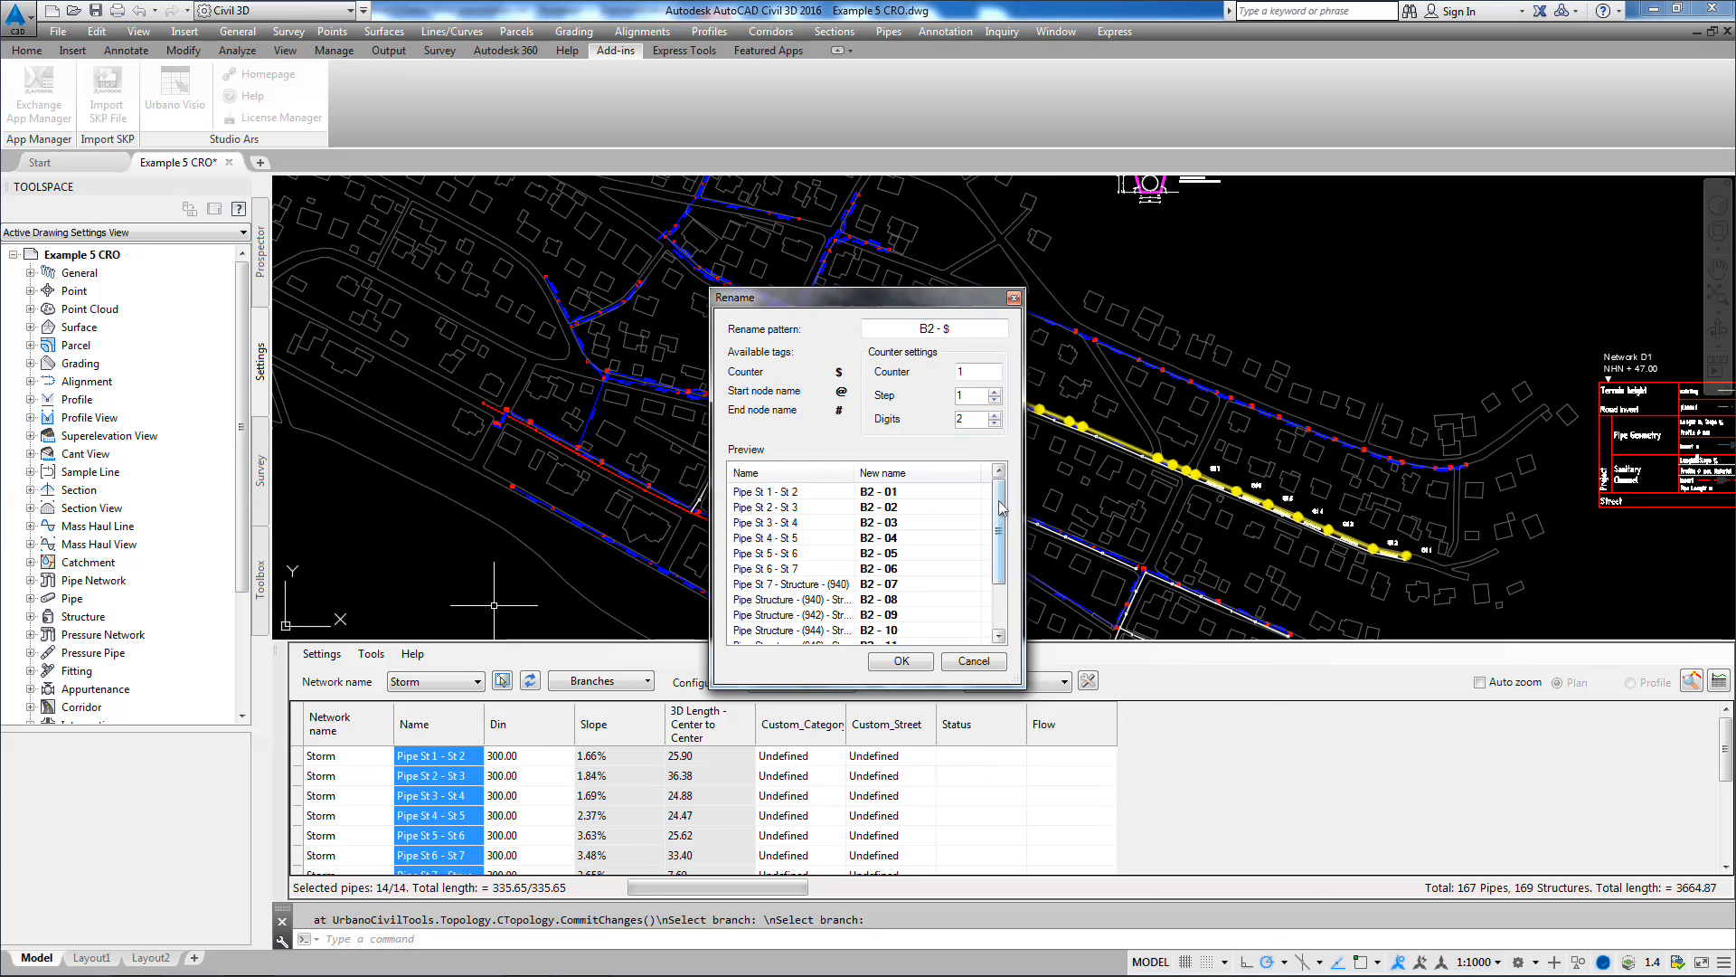
click(902, 661)
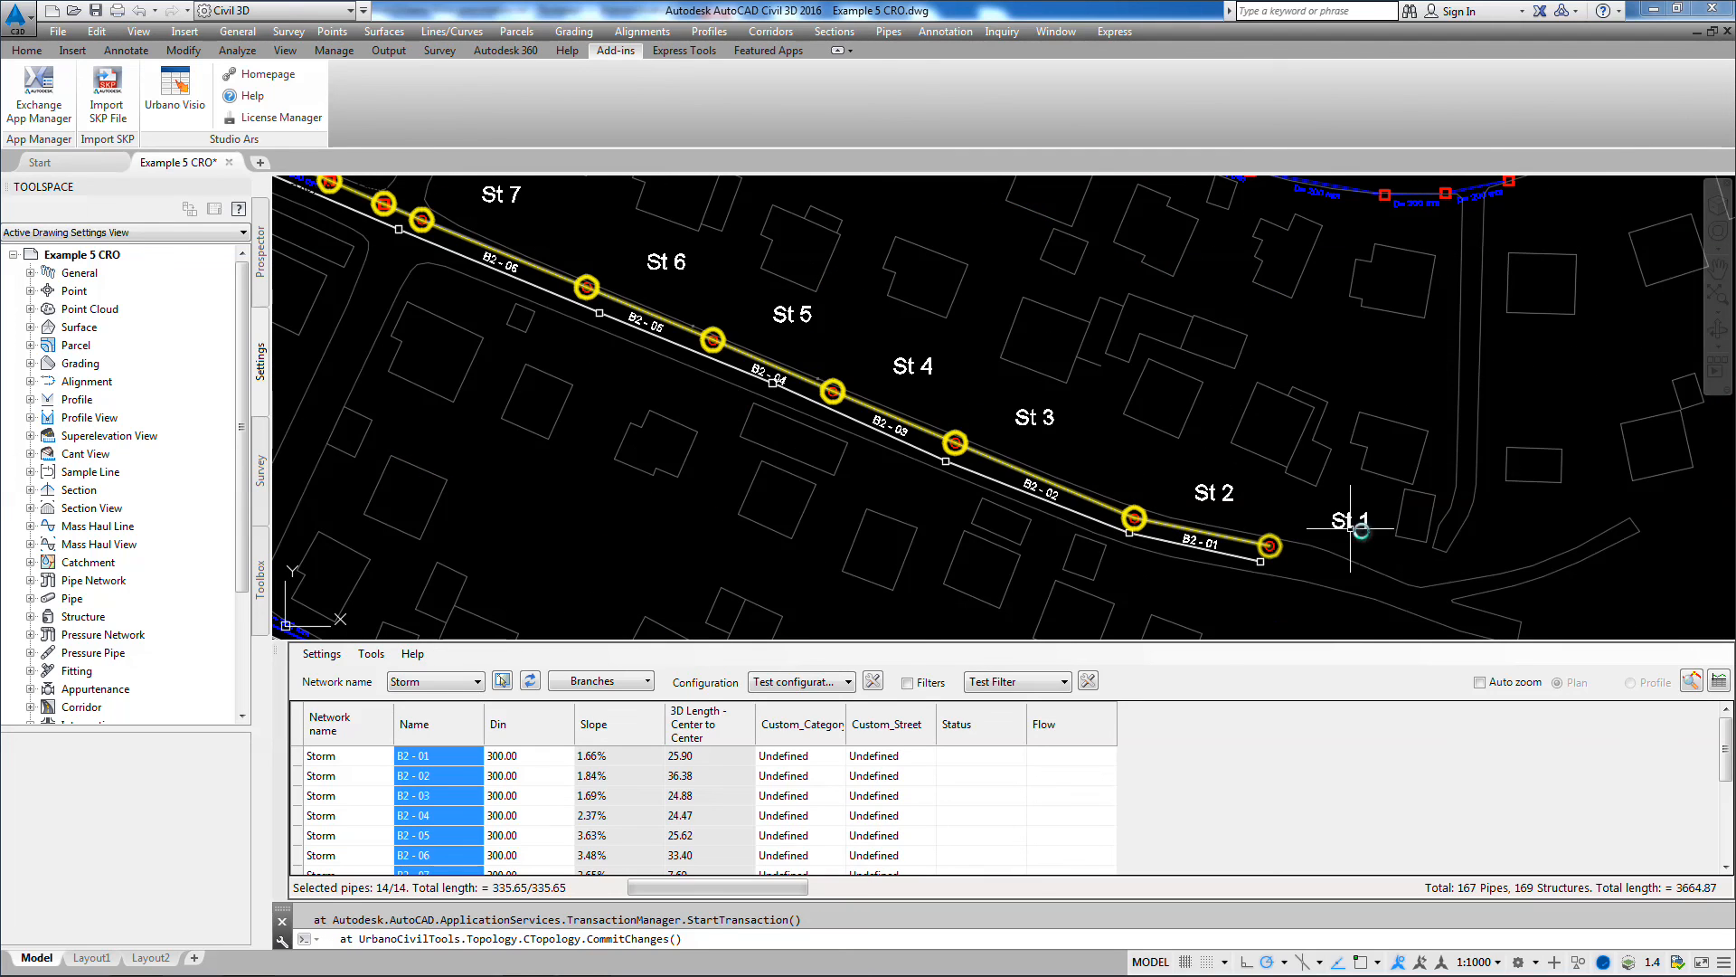
scroll(1018, 476, up, 2)
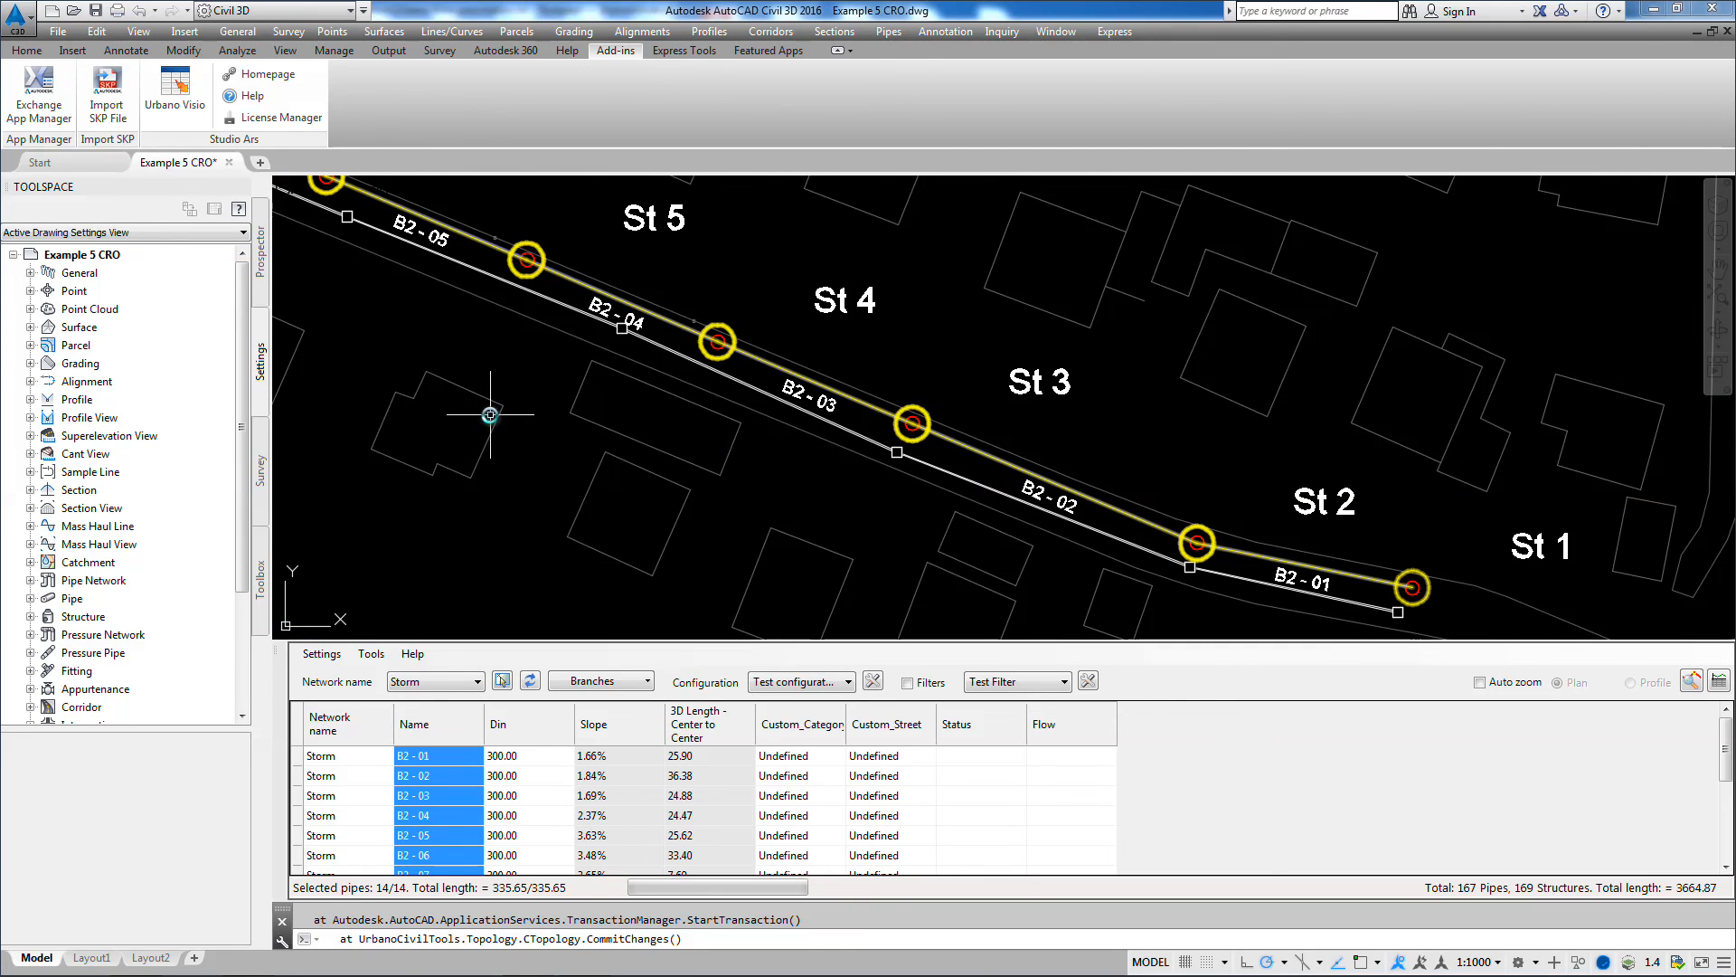
middle_drag(489, 413, 773, 482)
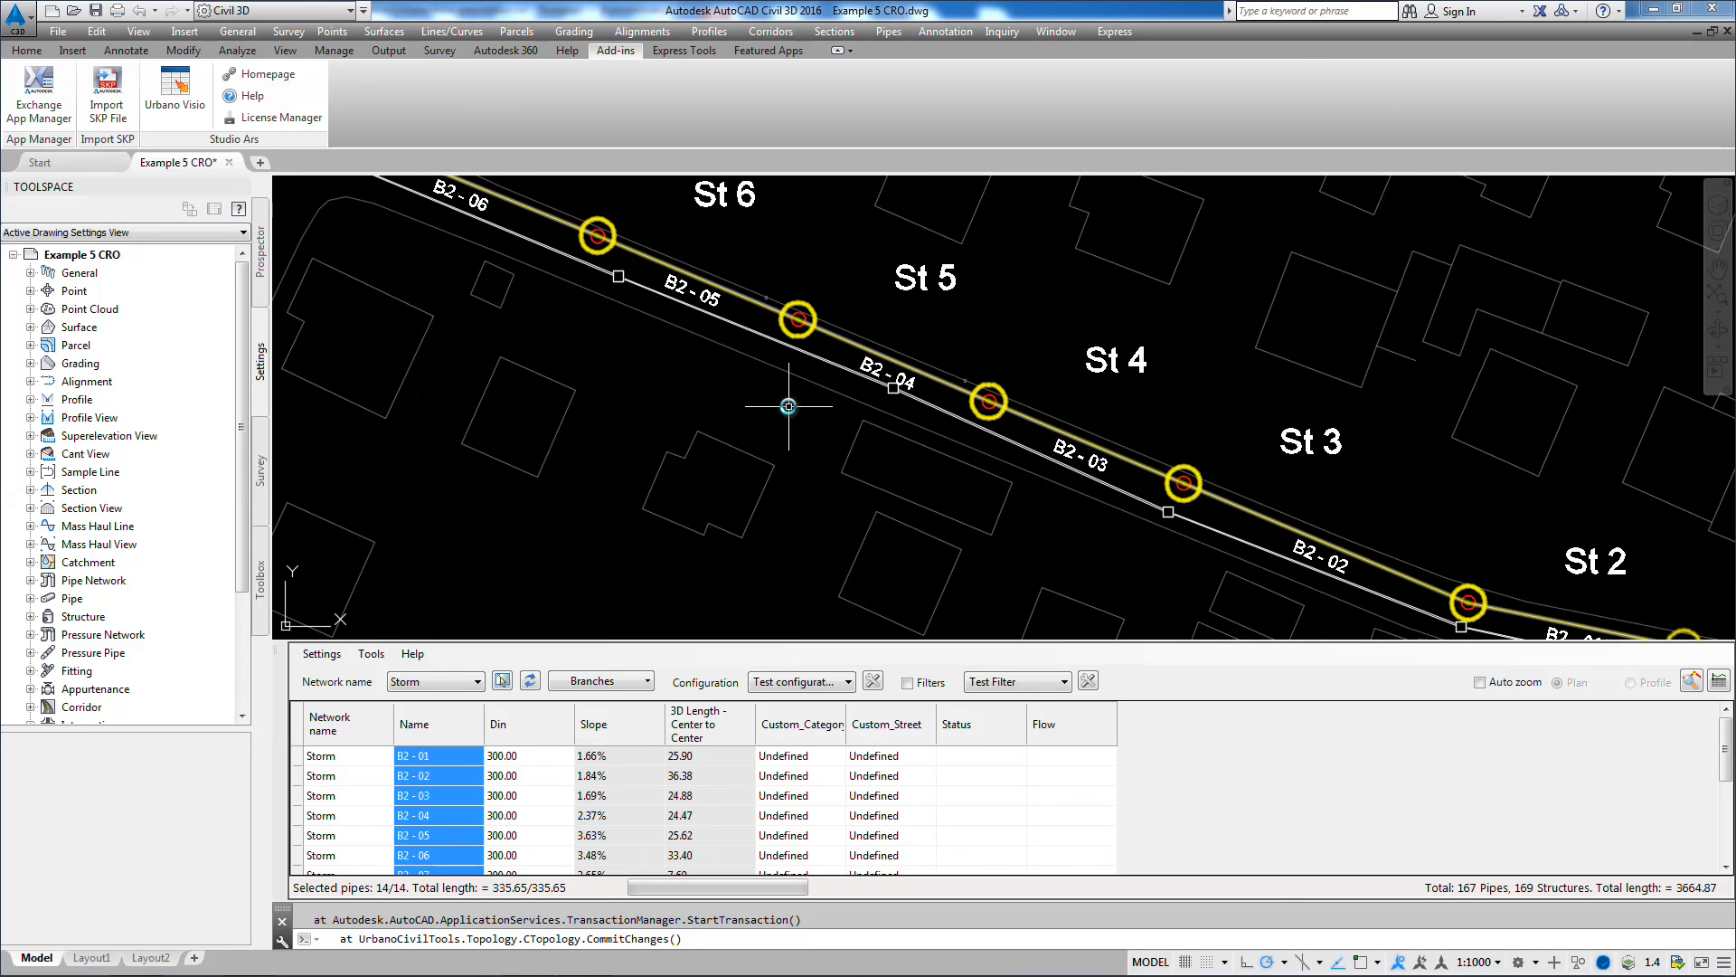
scroll(783, 402, down, 5)
middle_drag(588, 370, 1028, 492)
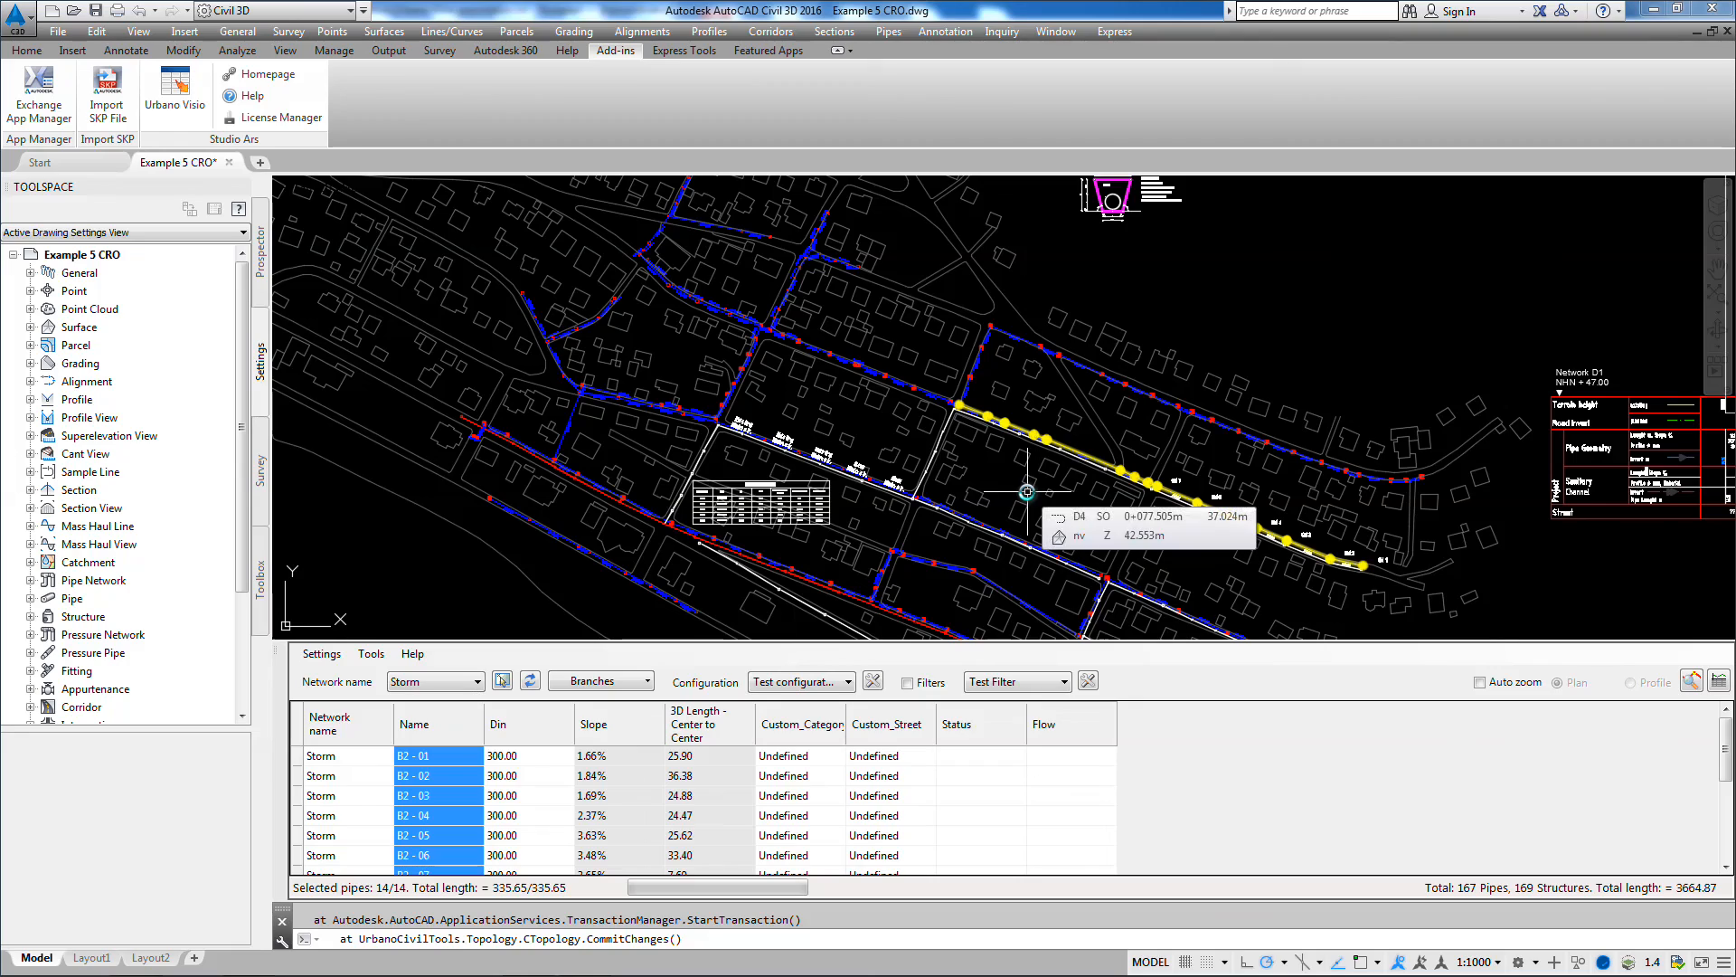